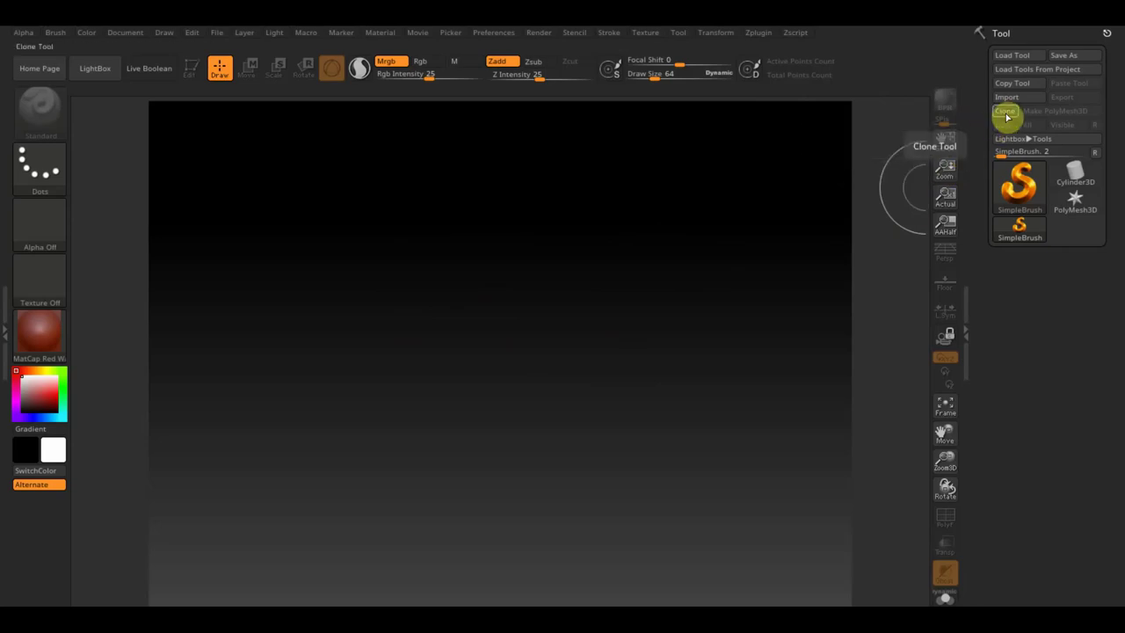
- Draw a Sphere3D primitive onto the canvas
left_click(1019, 183)
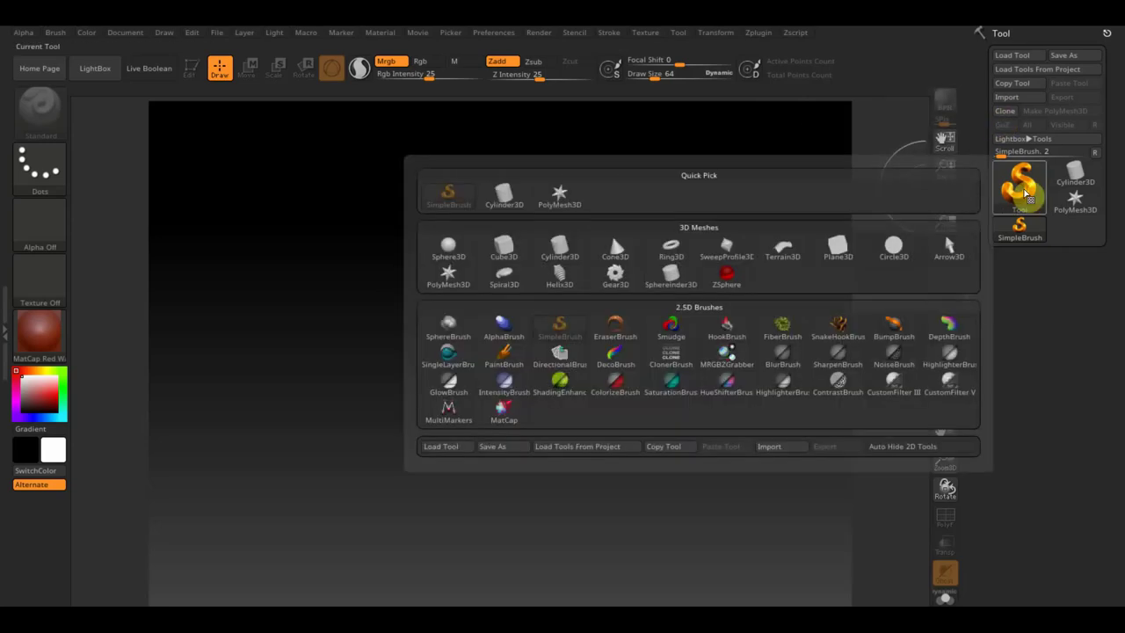
left_click(448, 250)
left_click_drag(506, 327, 511, 477)
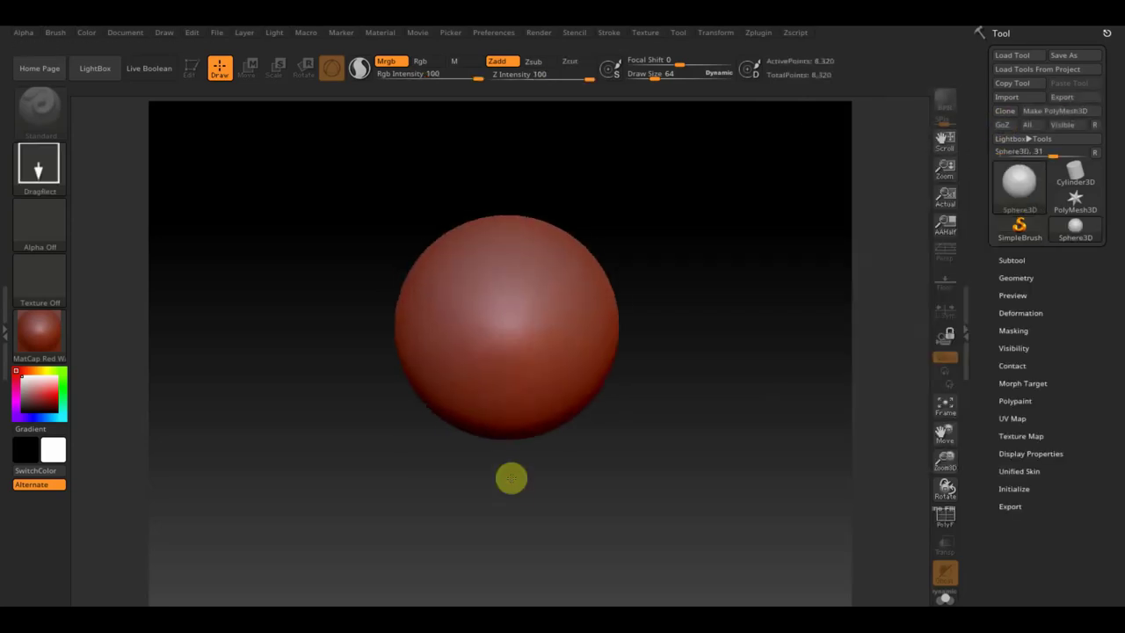
- Put the sphere in Edit mode and convert it to a PolyMesh3D, with the Move gizmo showing
left_click(190, 70)
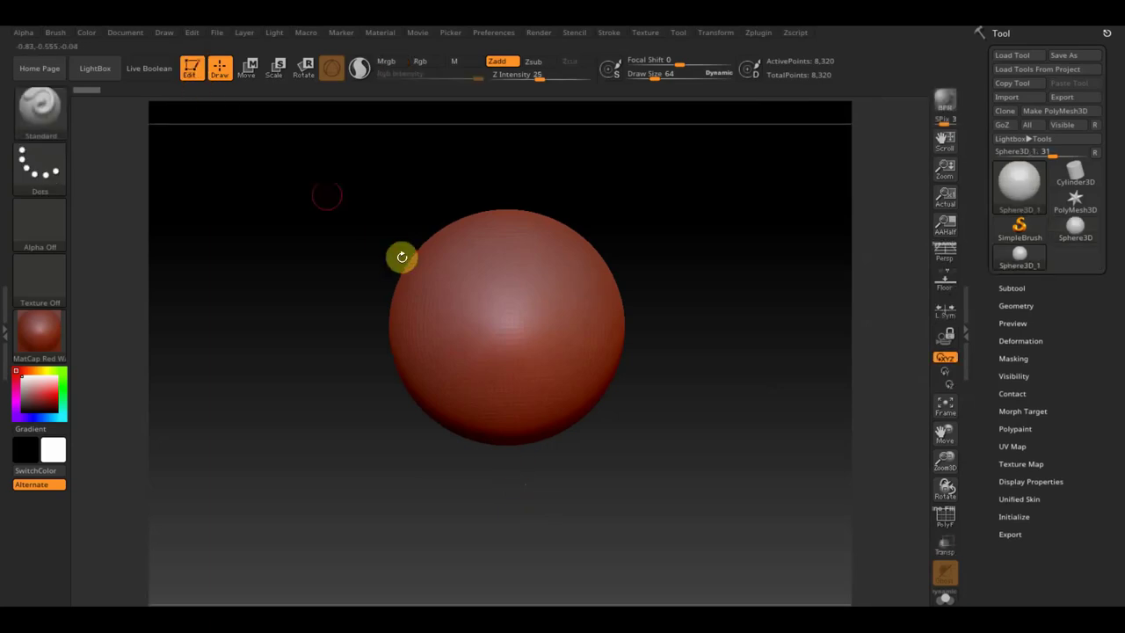
left_click(247, 69)
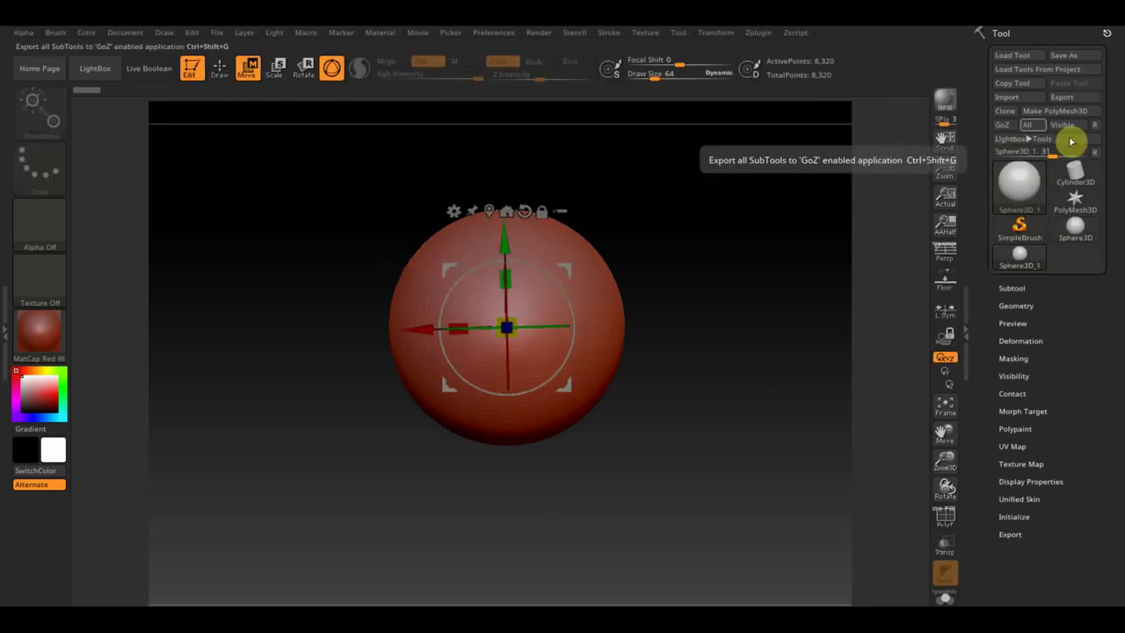
left_click(1054, 111)
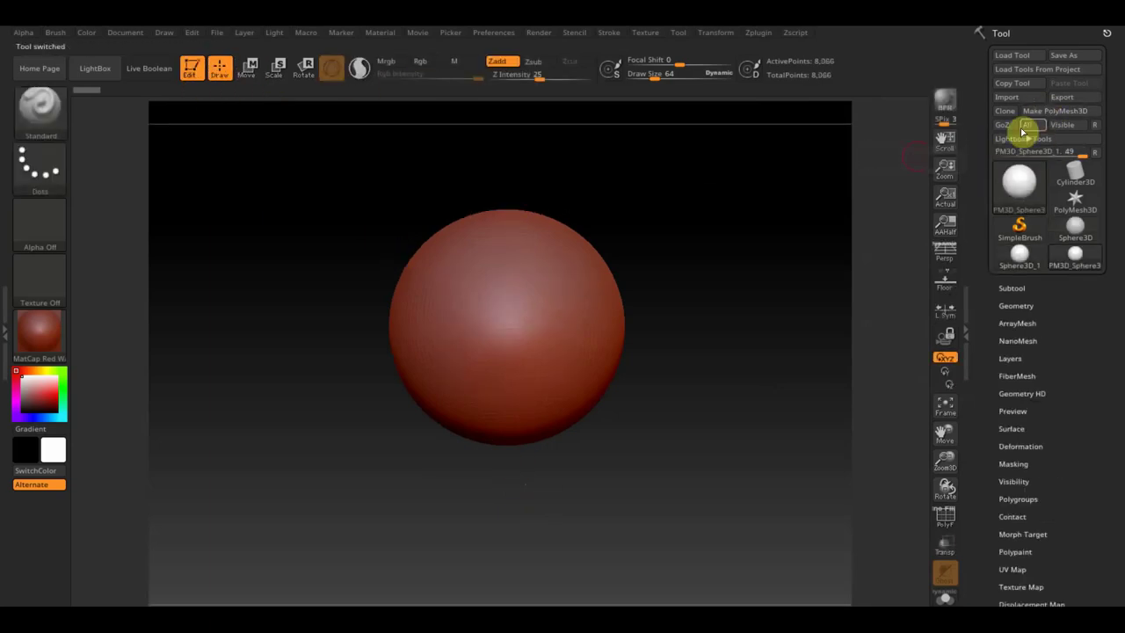
left_click(255, 70)
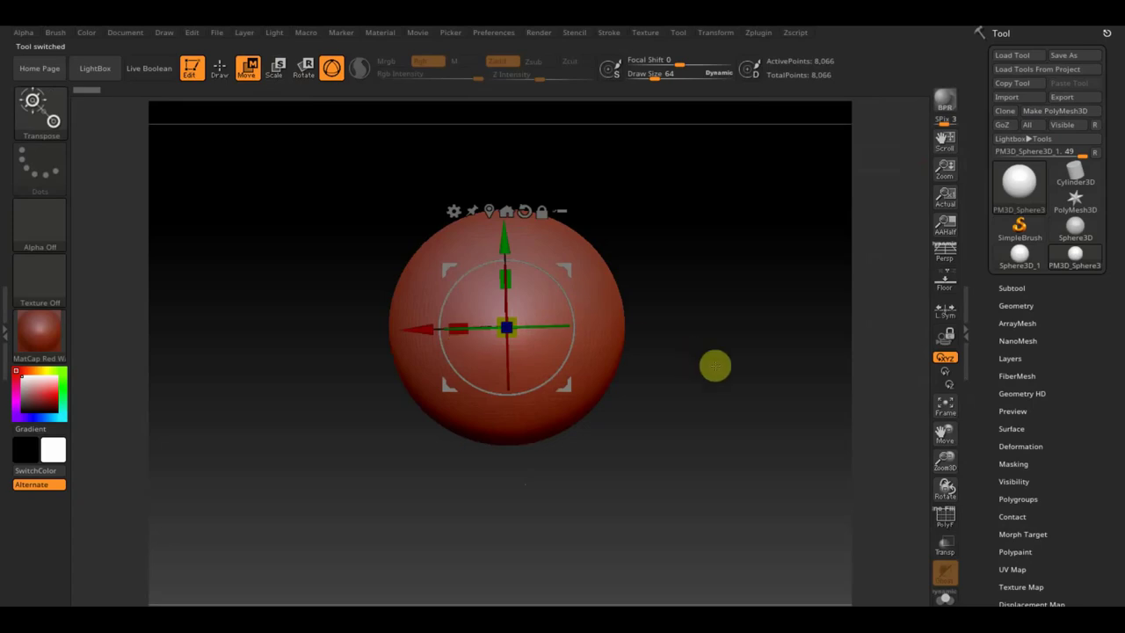
- Scale the sphere to about 0.863 along X into an upright egg shape
key("space")
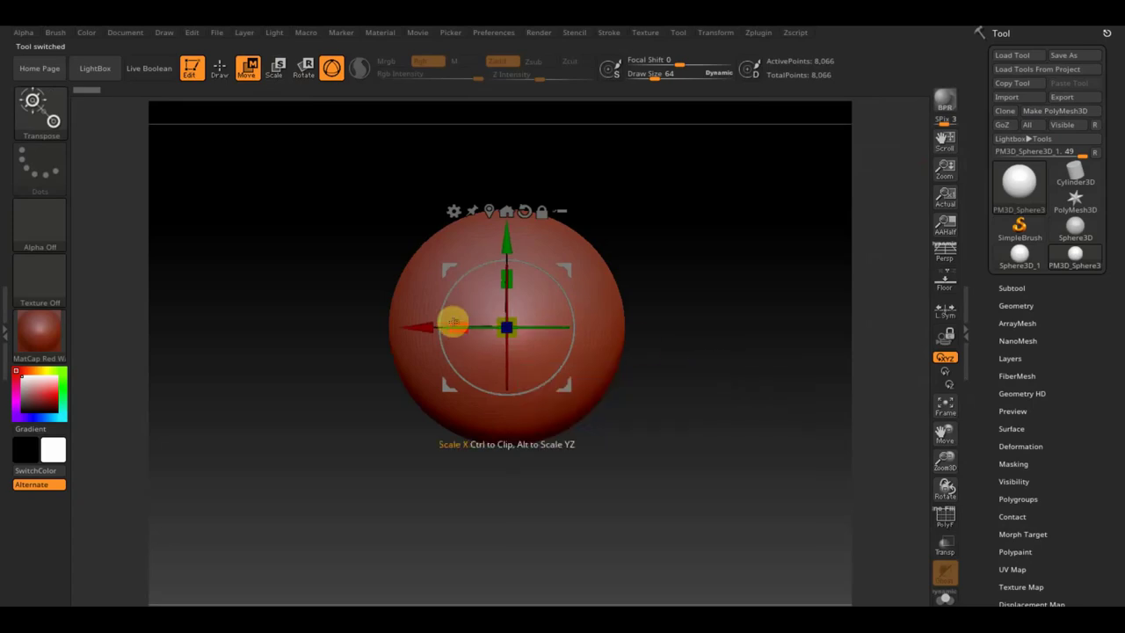
left_click_drag(457, 323, 471, 324)
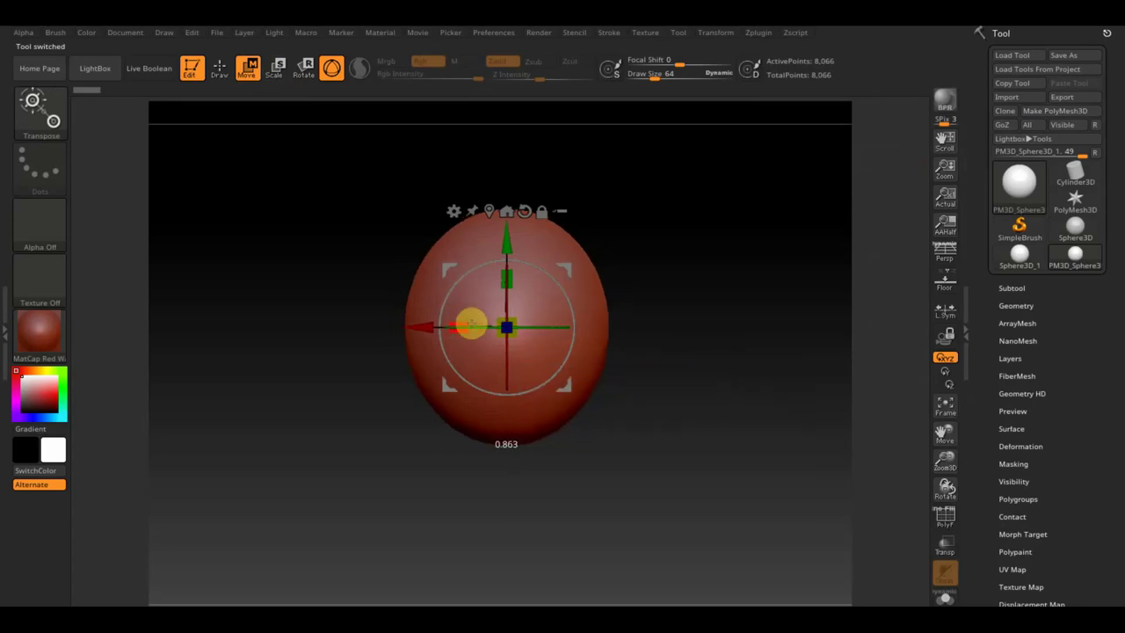
left_click(220, 67)
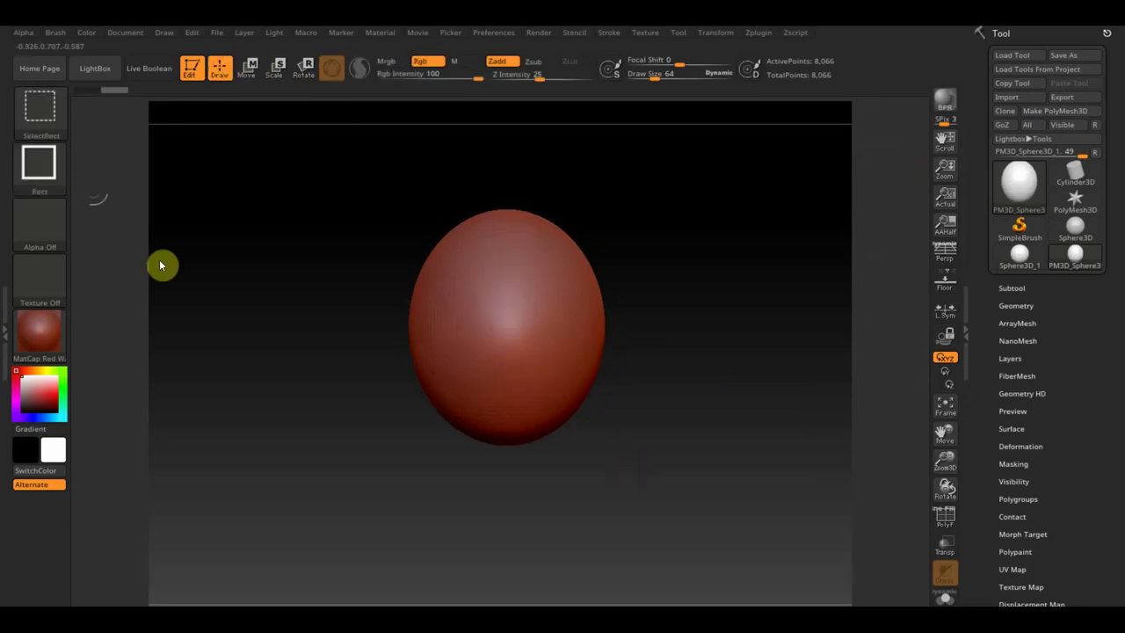
left_click(41, 108, "ctrl+shift")
- Trim off the egg's lower half with TrimRect, leaving a 4,315-point half-dome
left_click(831, 186)
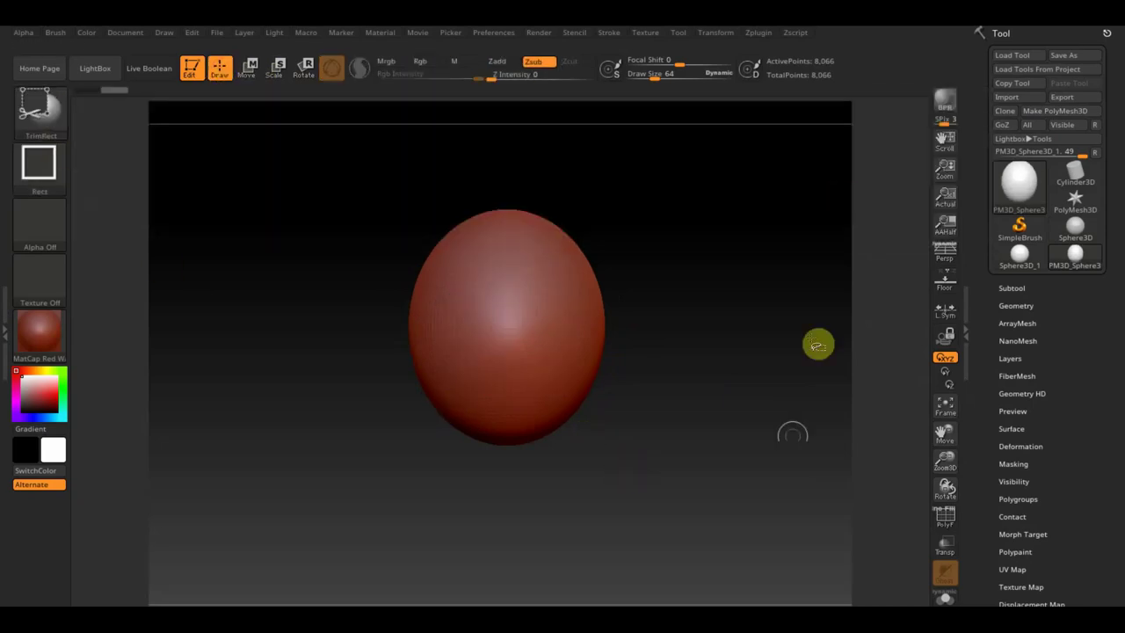
left_click_drag(740, 553, 310, 308, "ctrl+shift")
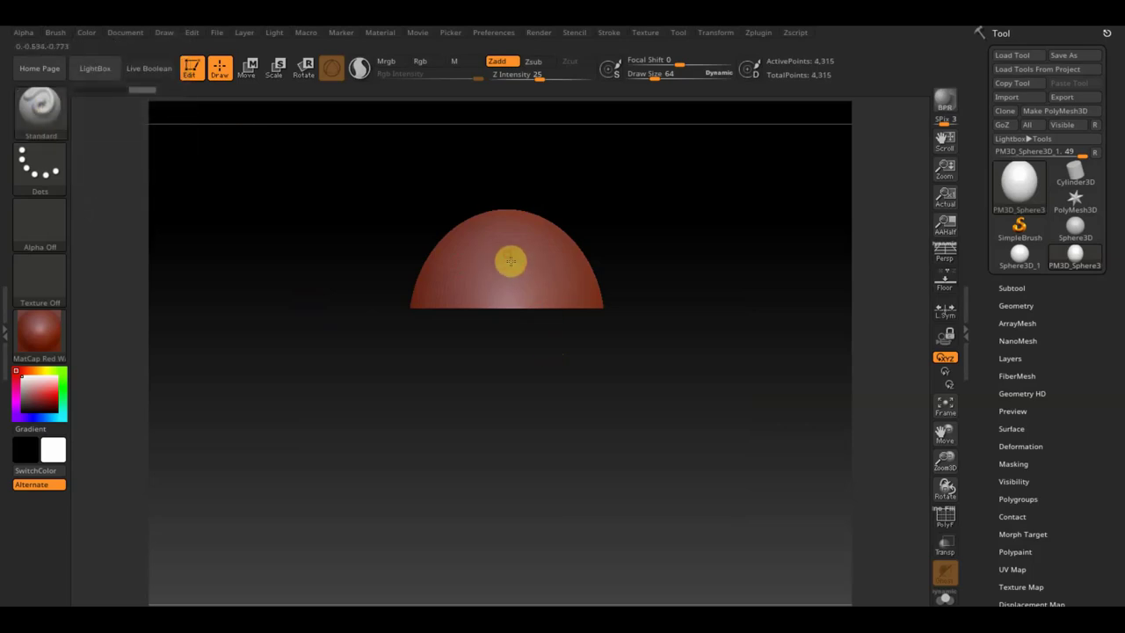
left_click_drag(703, 271, 681, 430, "shift")
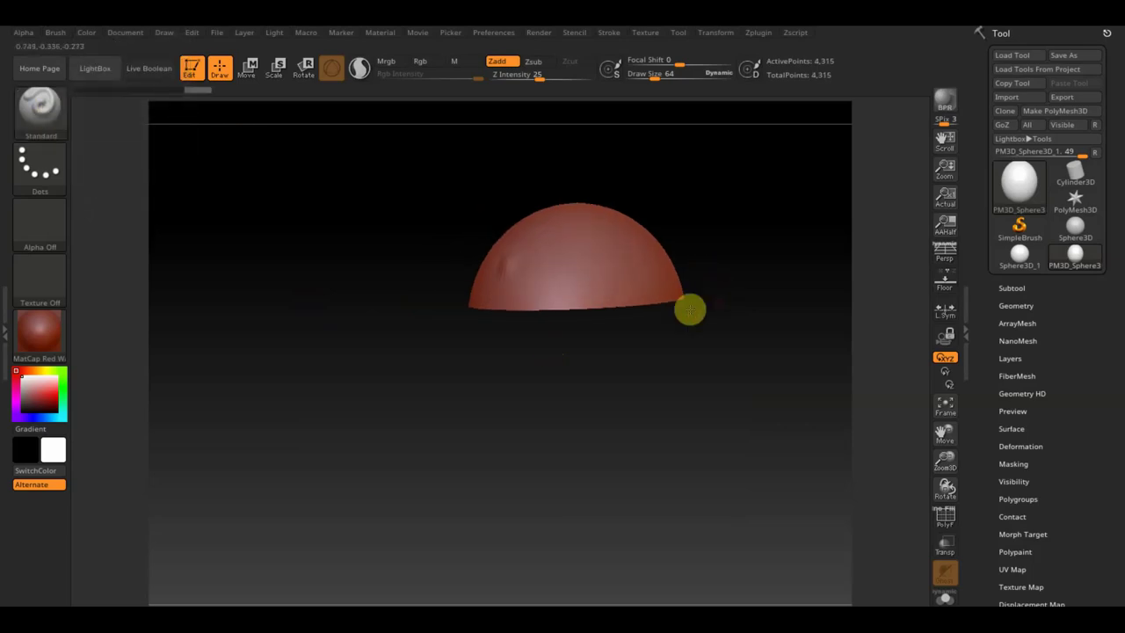
mouse_move(757, 395)
left_mouse_down()
mouse_move(603, 421)
mouse_move(643, 422)
mouse_move(657, 439)
mouse_move(663, 421)
left_mouse_up()
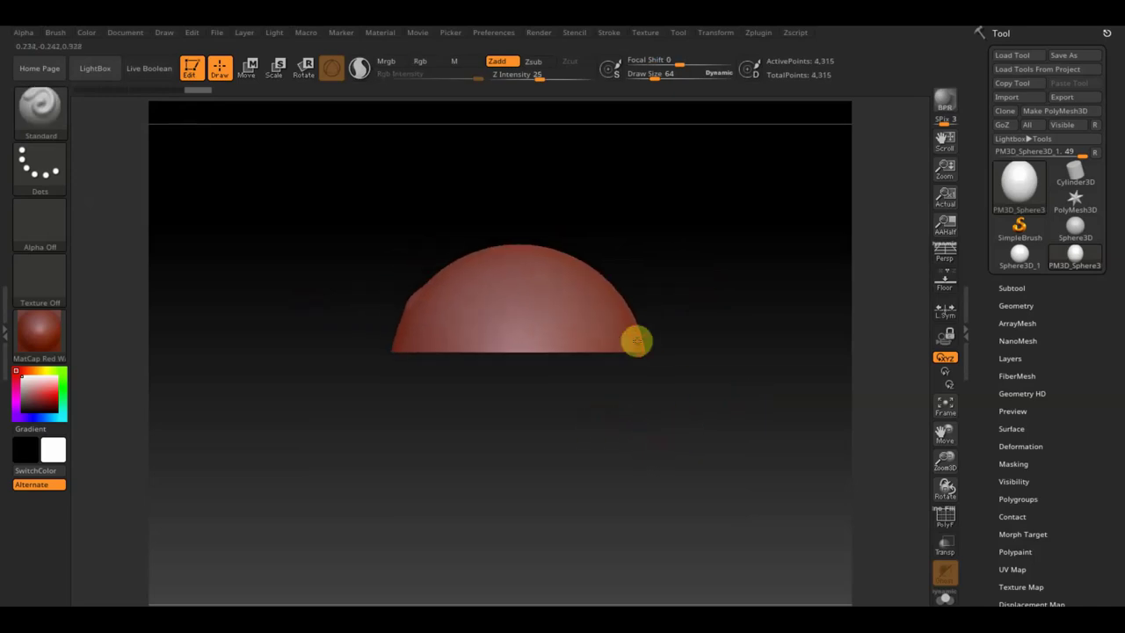
key("ctrl")
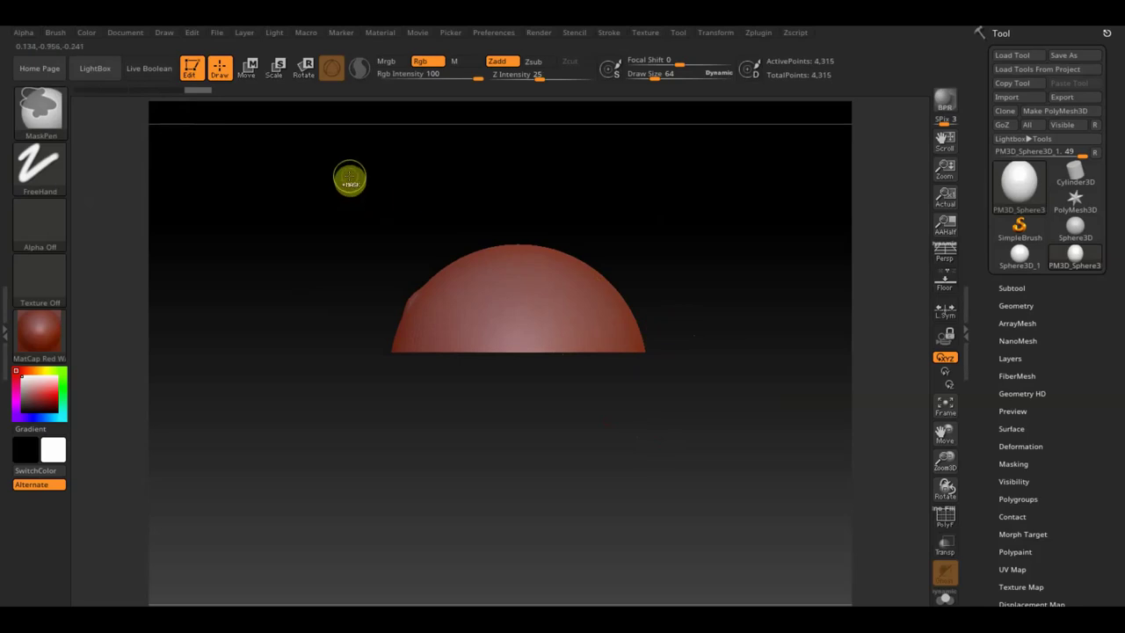
- Mask the upper dome, leaving only a thin band along the flat base unmasked
left_click_drag(368, 179, 658, 337, "ctrl")
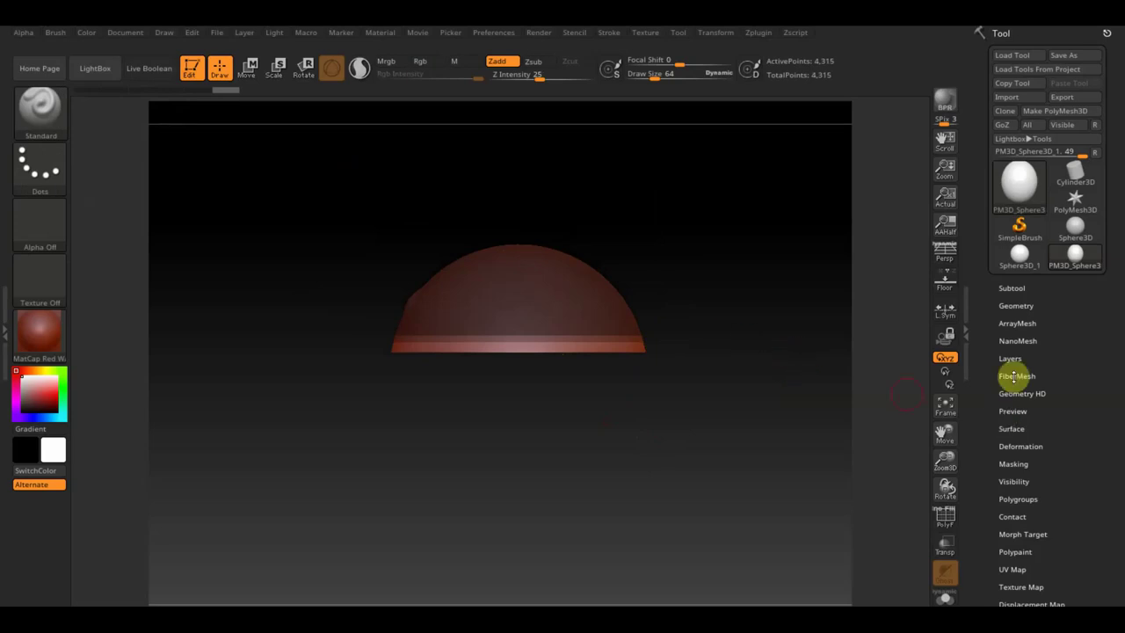
left_click(1018, 292)
left_click_drag(1112, 572, 1110, 465)
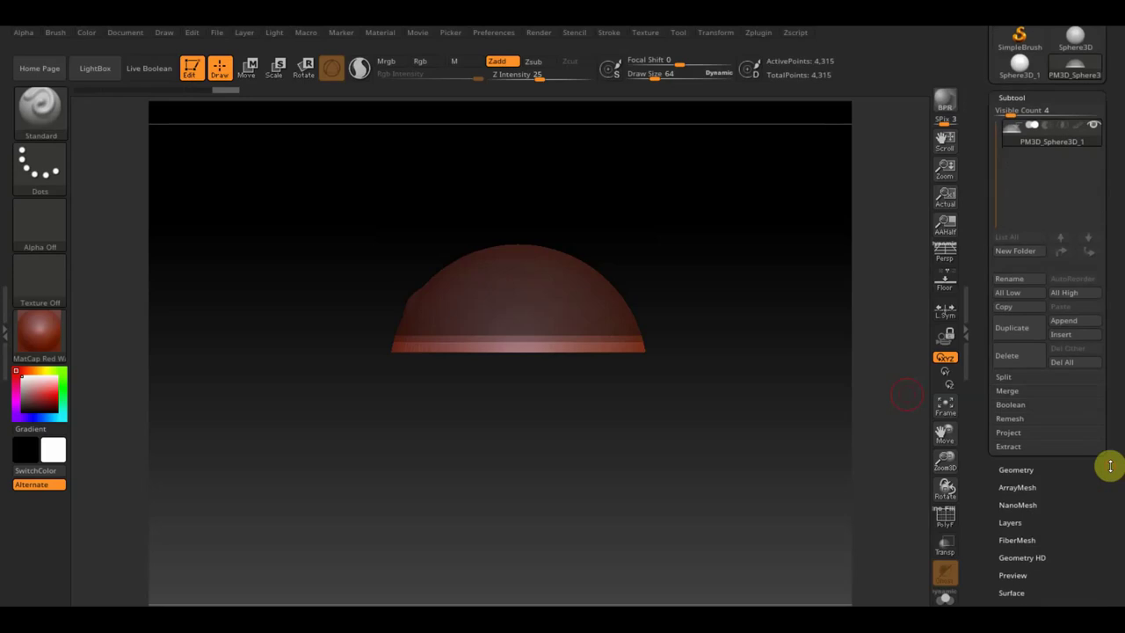
- Extract the band as a new Extract0 subtool and hide PM3D_Sphere3D_1
left_click(1017, 447)
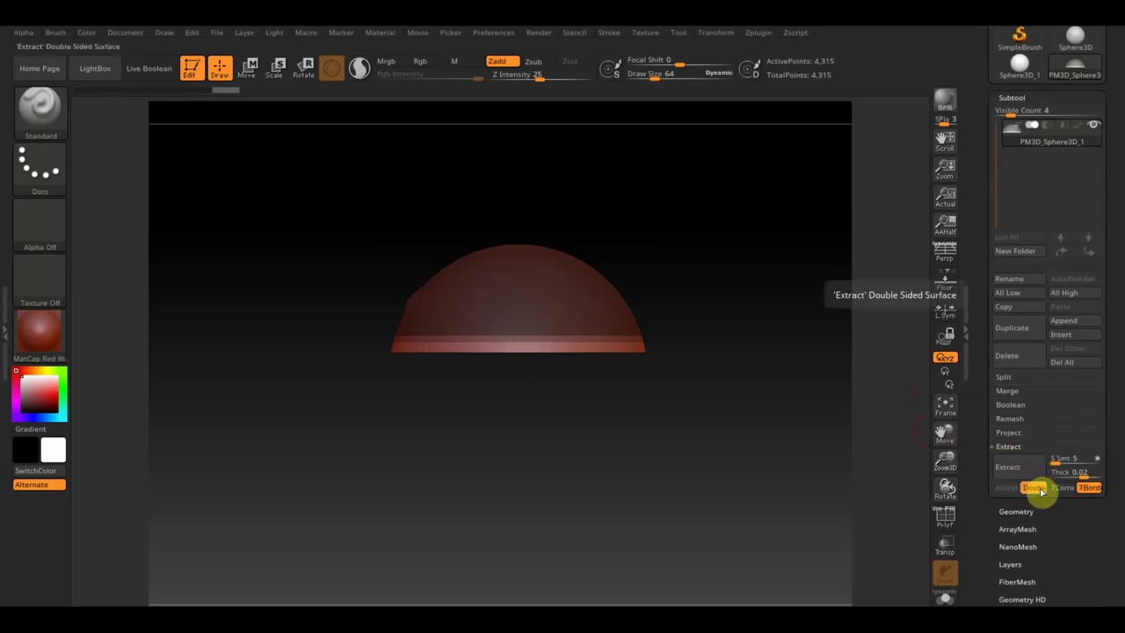
left_click(1032, 469)
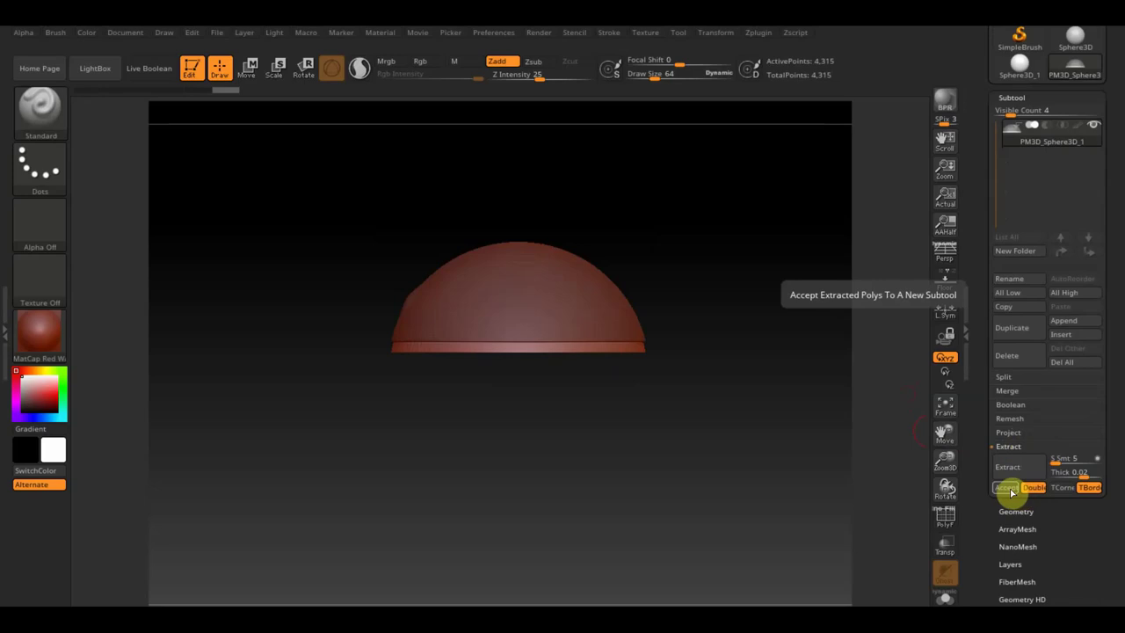
left_click(1007, 490)
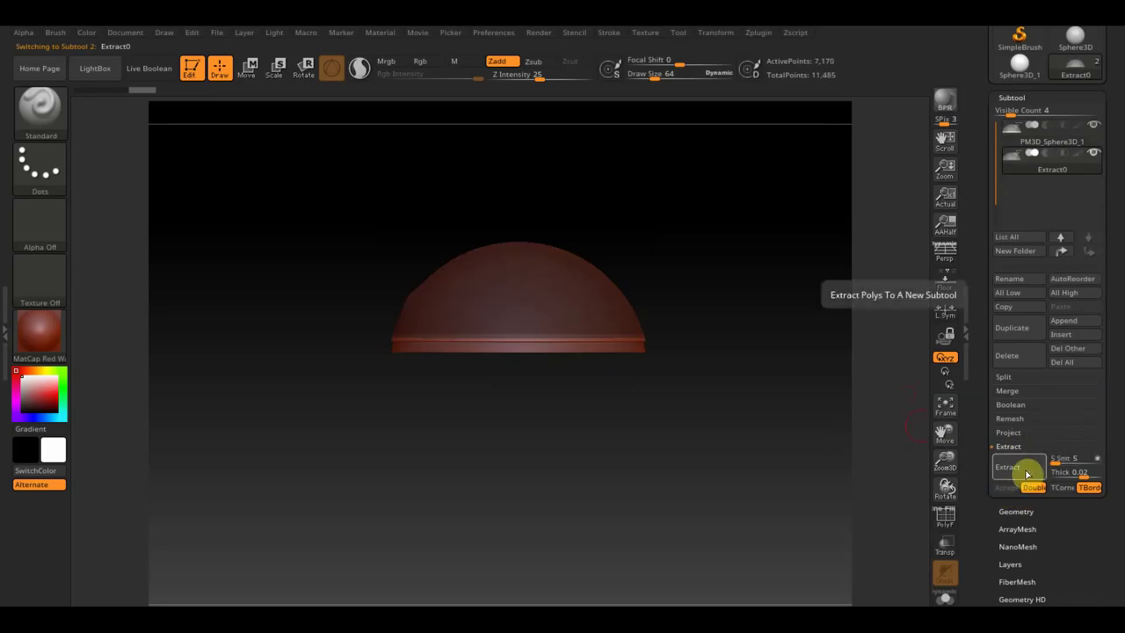
left_click(1093, 125)
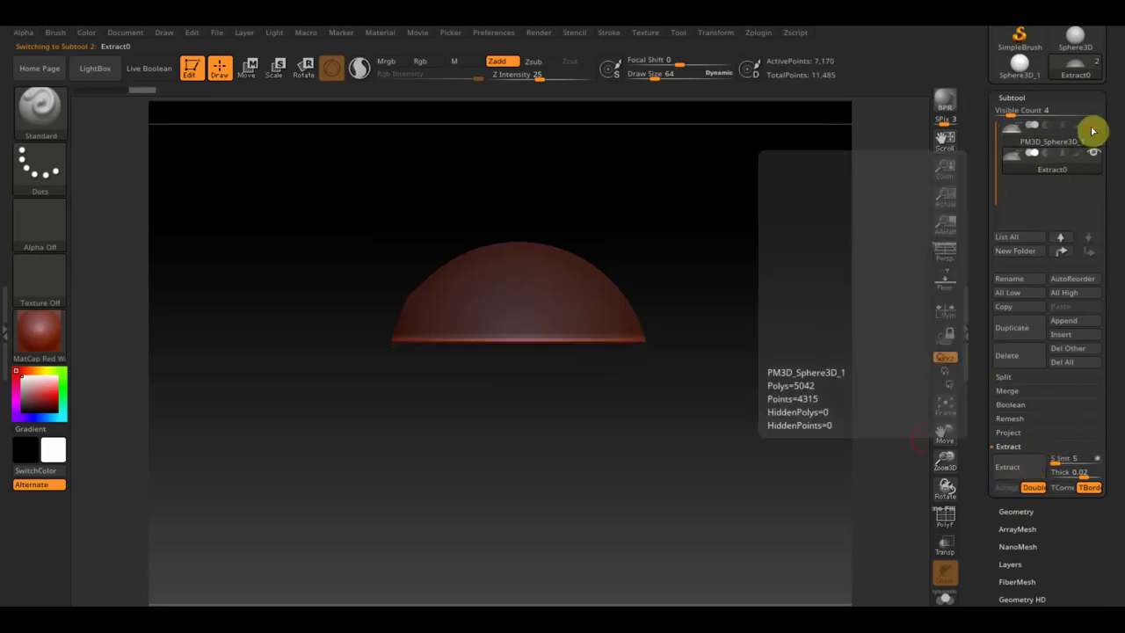
mouse_move(784, 301)
left_mouse_down()
mouse_move(769, 295)
mouse_move(778, 333)
mouse_move(768, 326)
mouse_move(755, 397)
left_mouse_up()
key("ctrl")
- Import the helmet photo fgh44b from the desktop as a texture
left_click(647, 33)
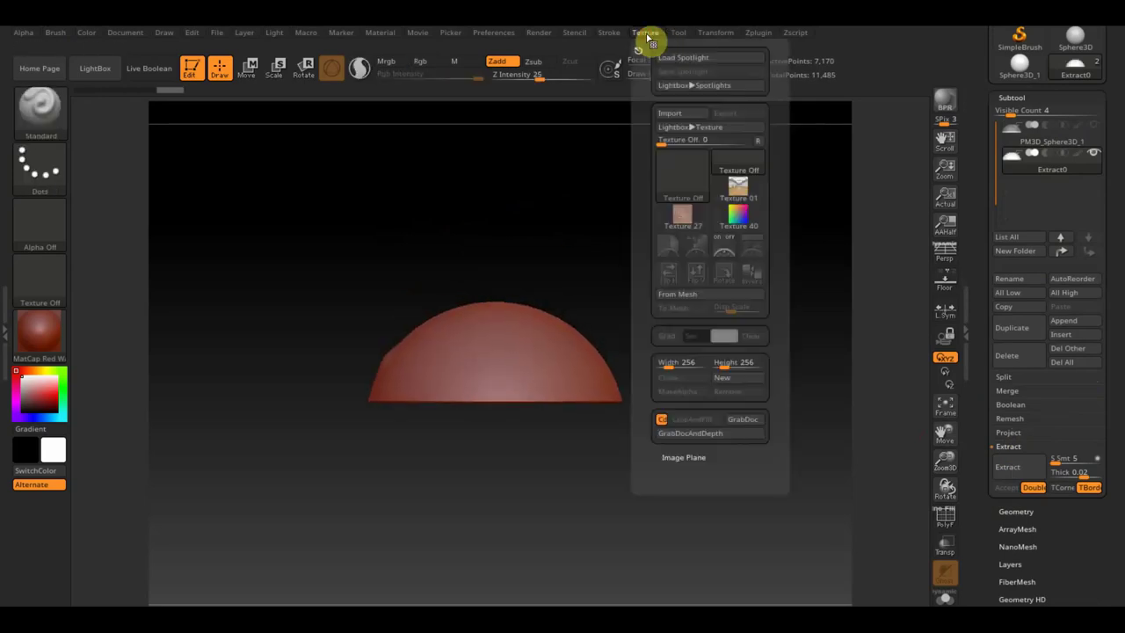
left_click(670, 113)
left_click(180, 309)
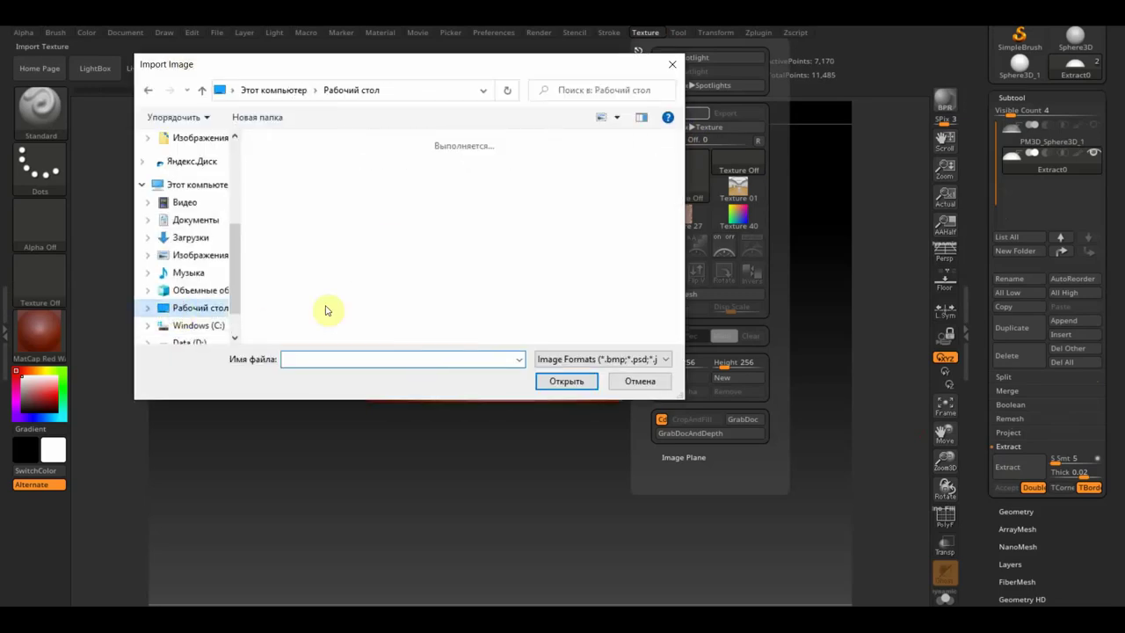
left_click(364, 307)
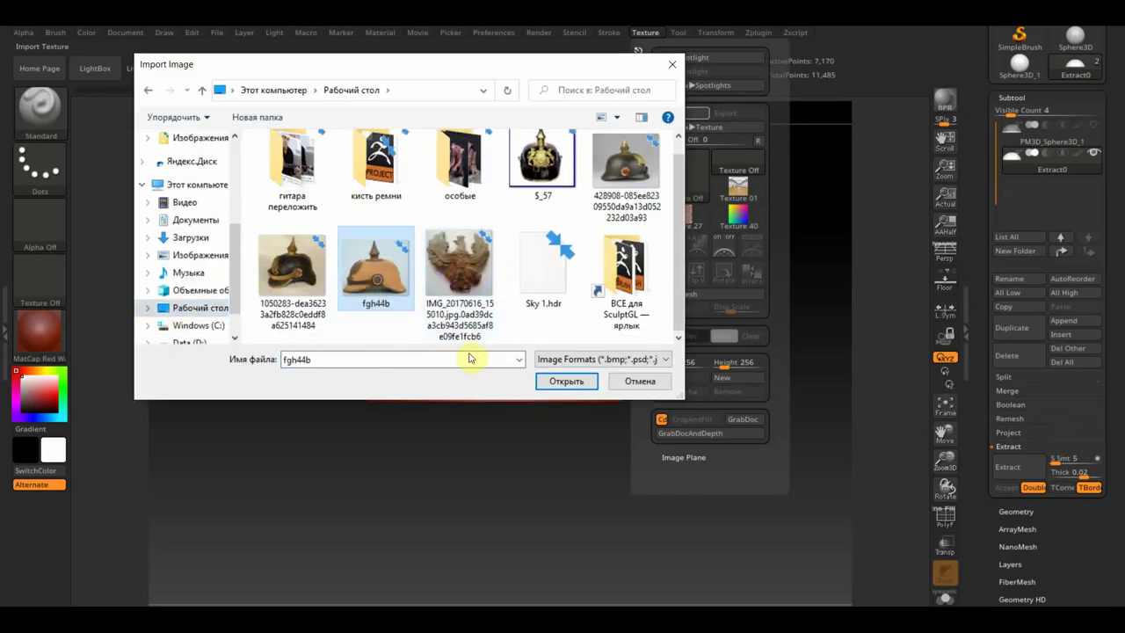
left_click(576, 384)
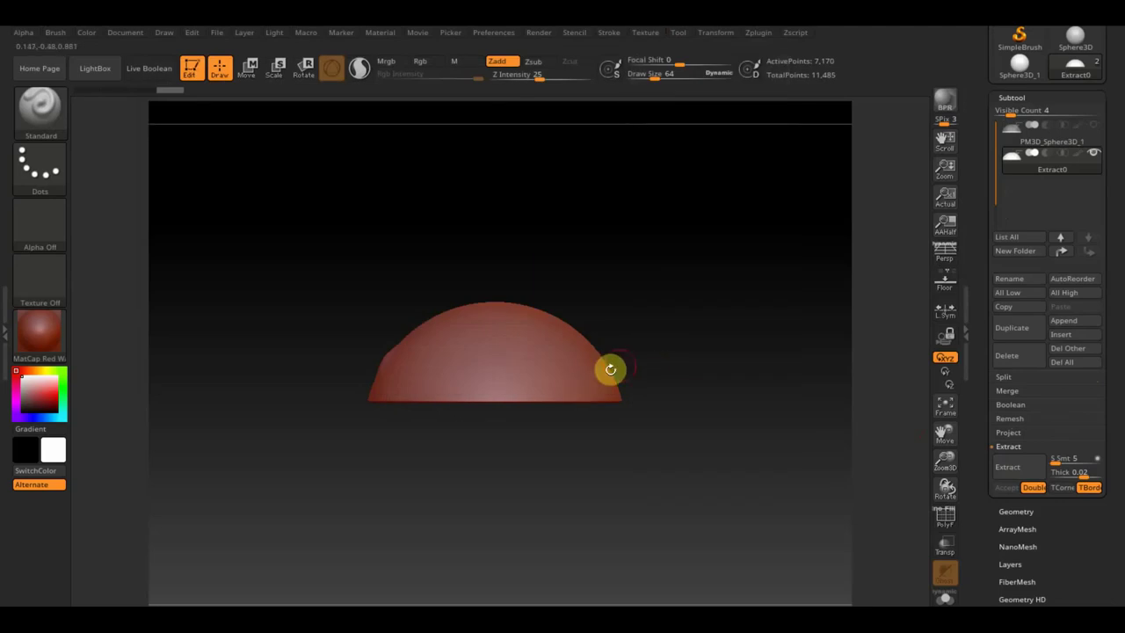
- Show fgh44b in Spotlight, scale it down, and line the dome up with it
left_click(655, 35)
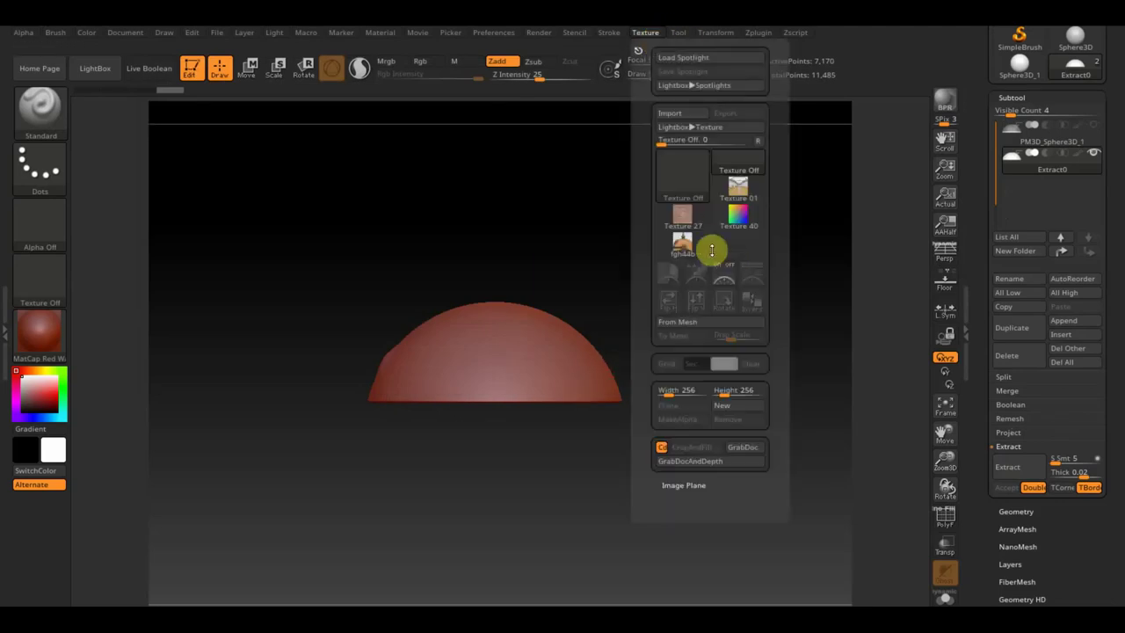
left_click(682, 244)
left_click(751, 277)
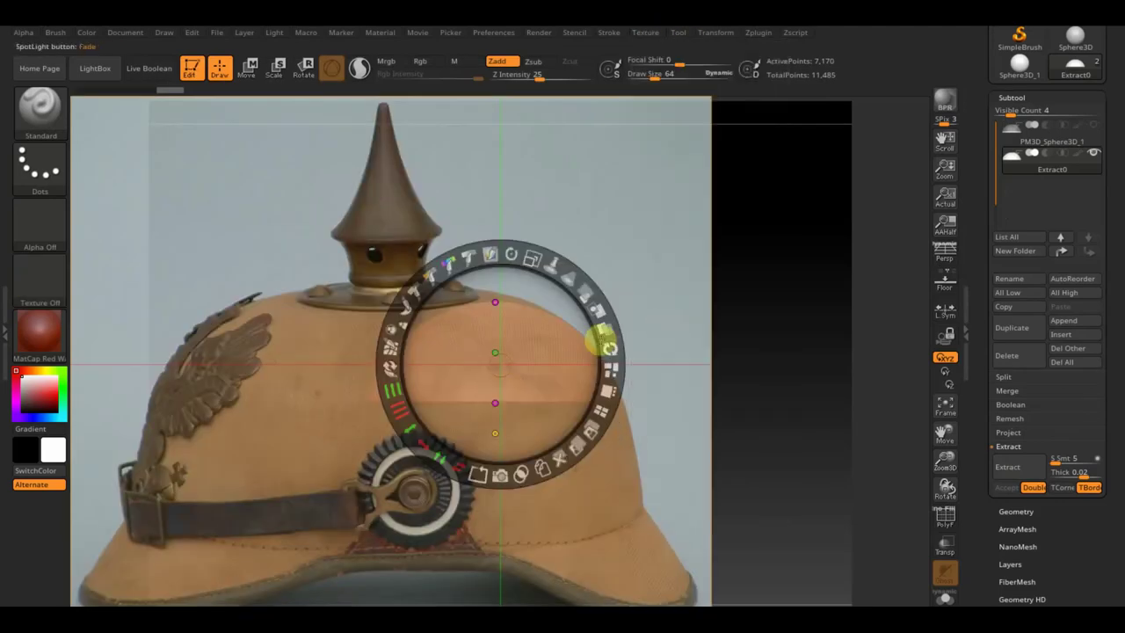
mouse_move(534, 254)
left_mouse_down()
mouse_move(449, 226)
mouse_move(557, 290)
mouse_move(516, 245)
mouse_move(532, 289)
mouse_move(581, 265)
left_mouse_up()
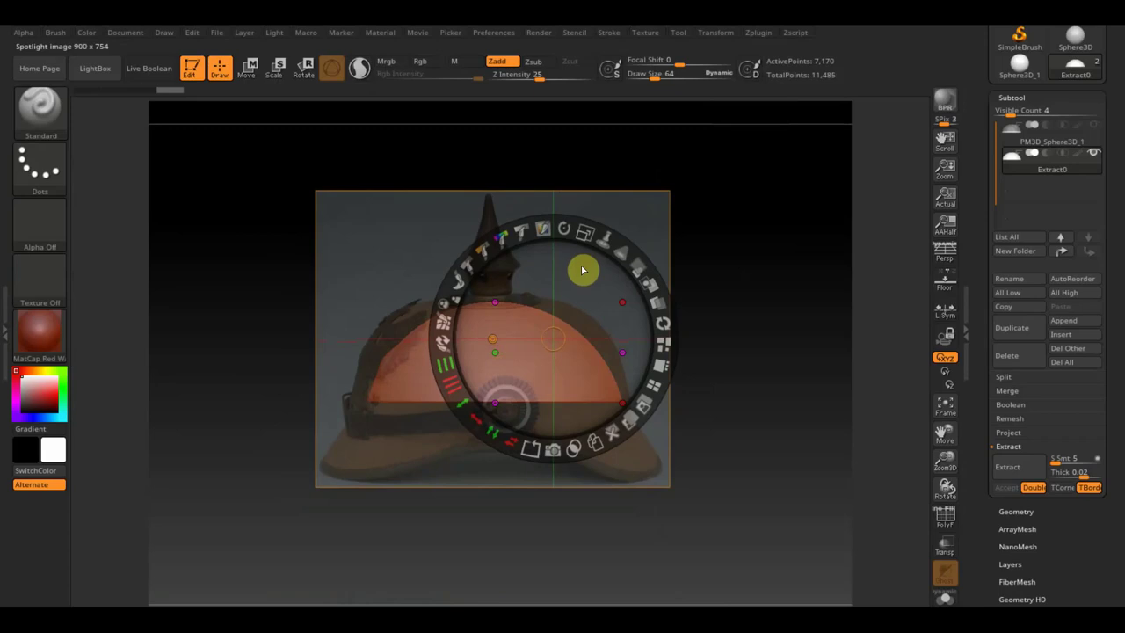
key("z")
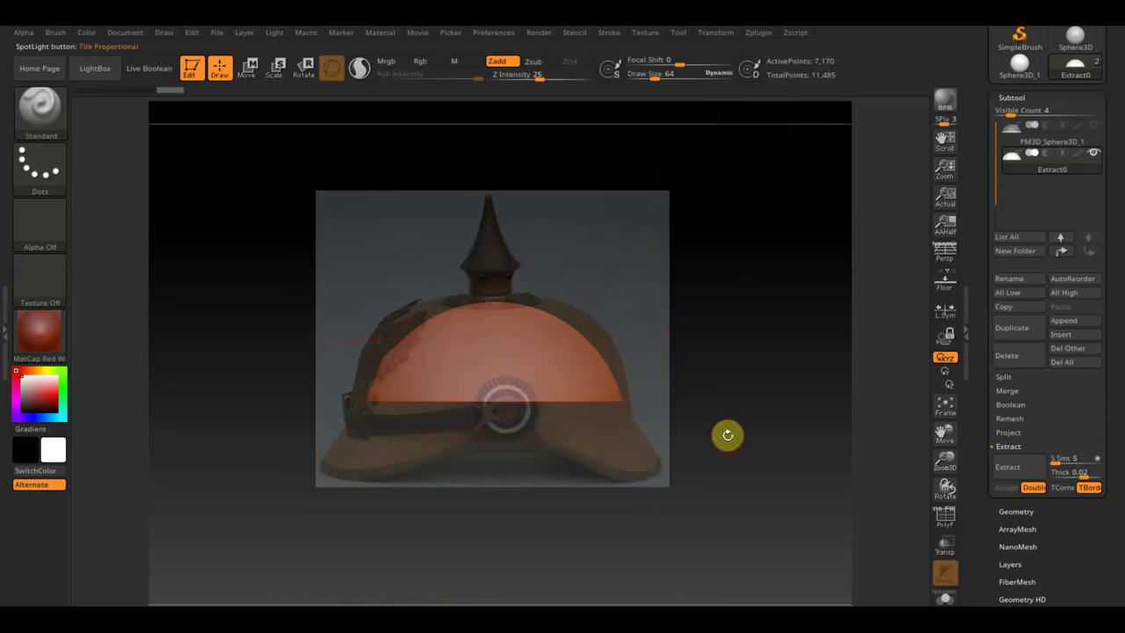
left_click_drag(729, 430, 730, 455)
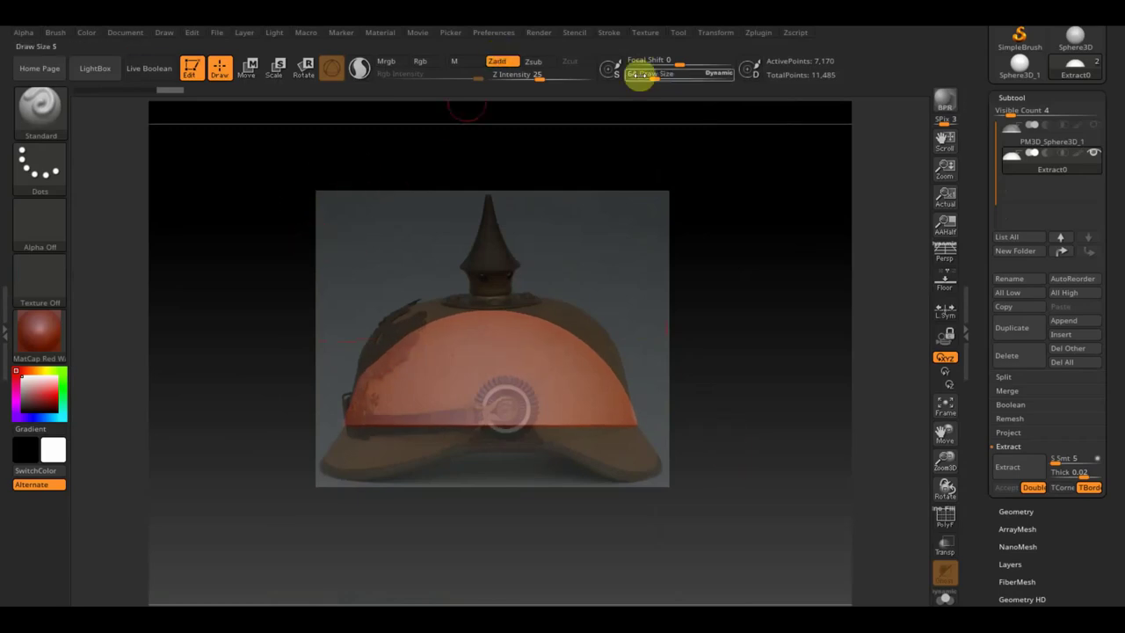
- DynaMesh the dome at resolution 616 and raise Draw Size to 314
mouse_move(652, 76)
left_mouse_down()
mouse_move(671, 84)
mouse_move(691, 135)
left_mouse_up()
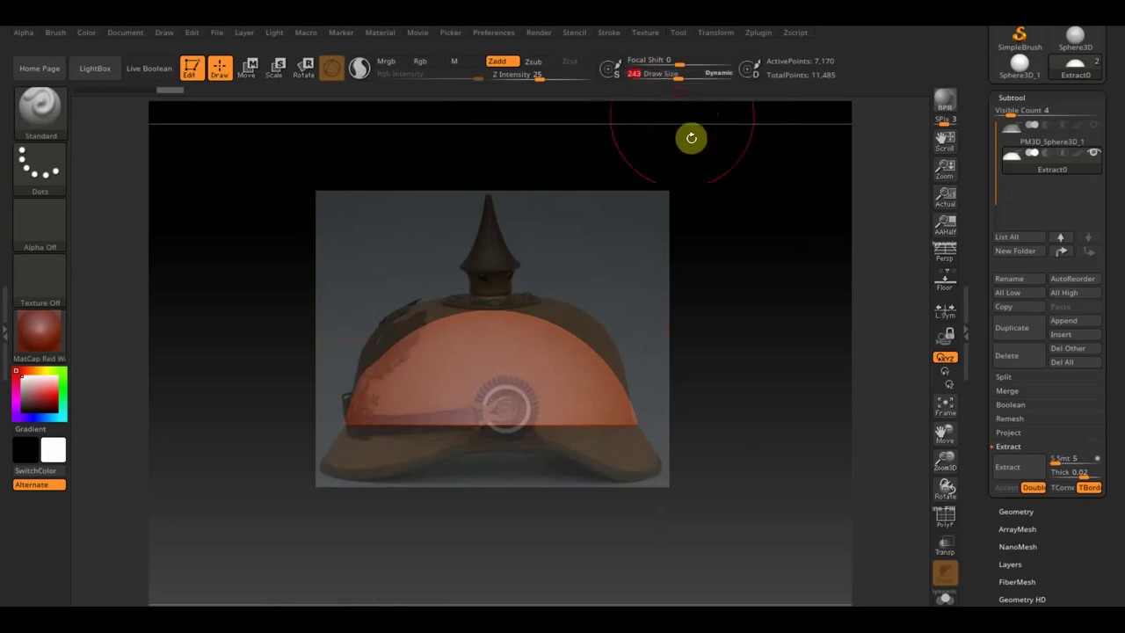
left_click(1028, 512)
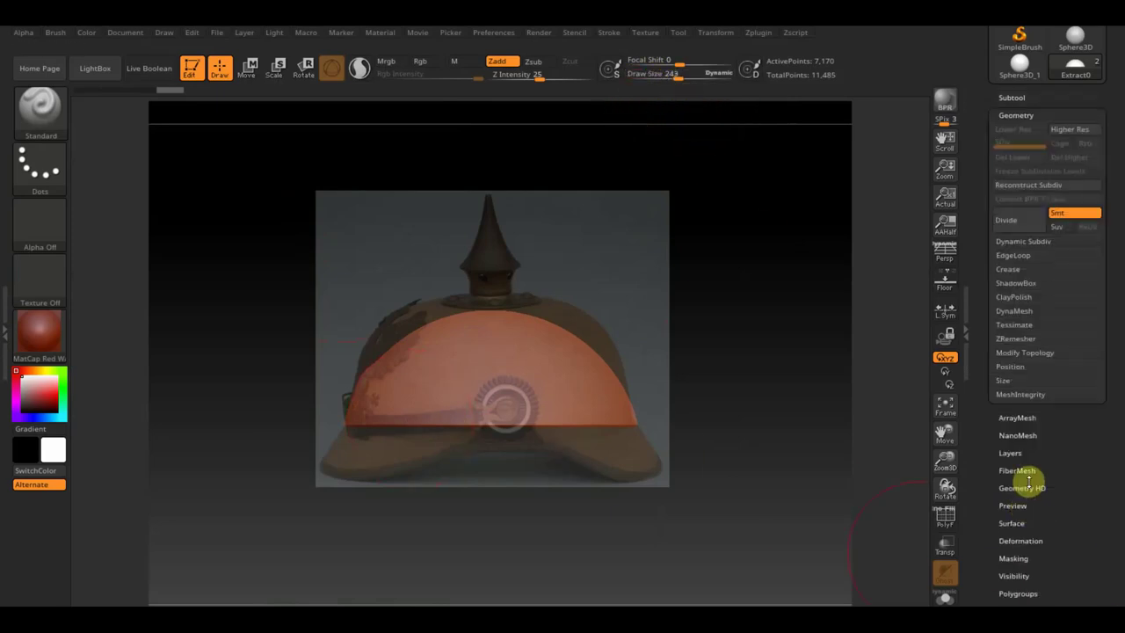
left_click(1026, 311)
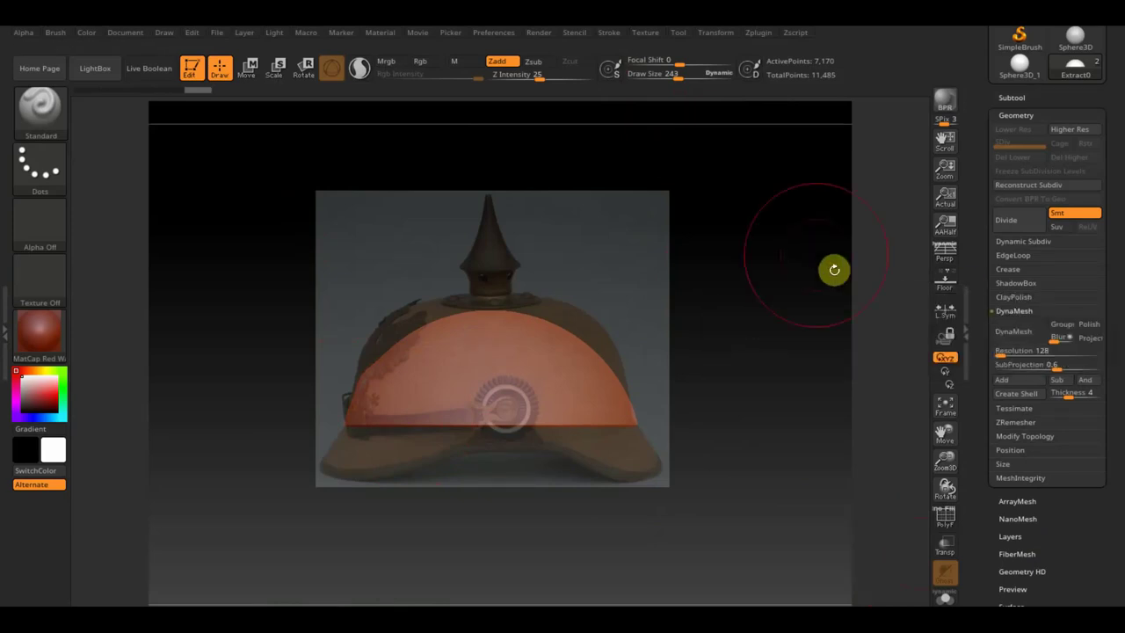
key("shift+z")
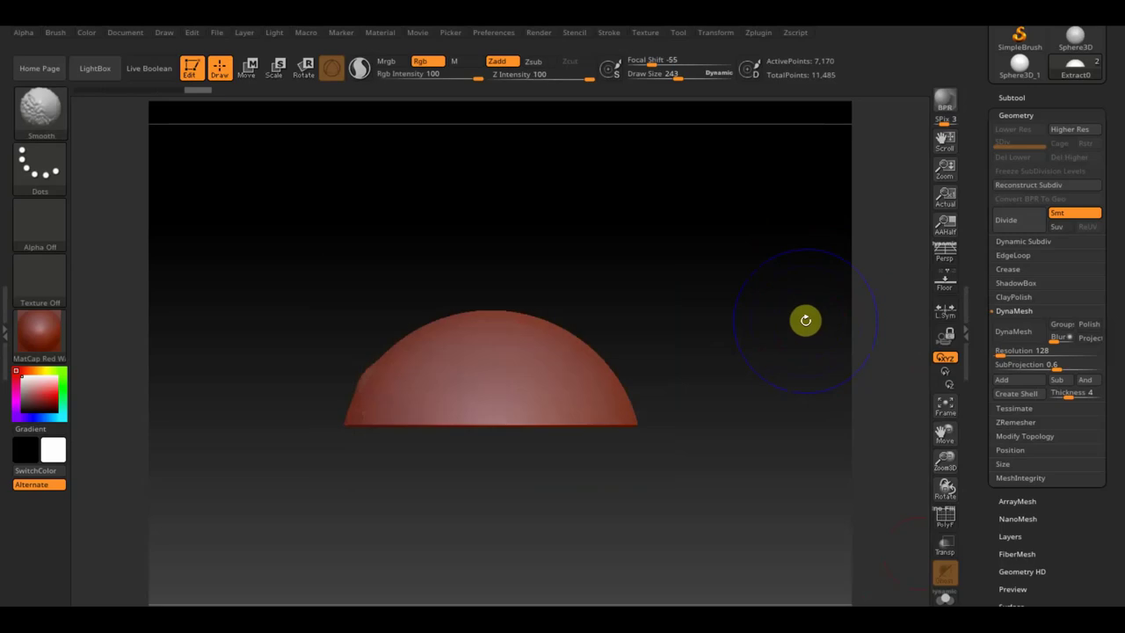
left_click(1003, 351)
type("616")
key("Return")
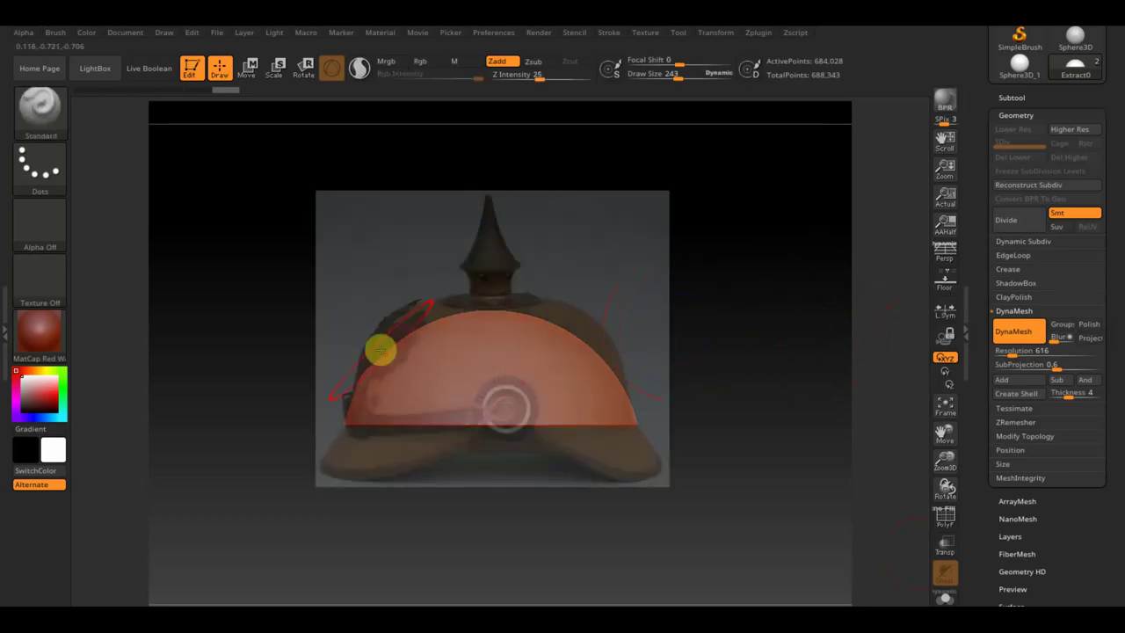
left_click_drag(679, 74, 686, 74)
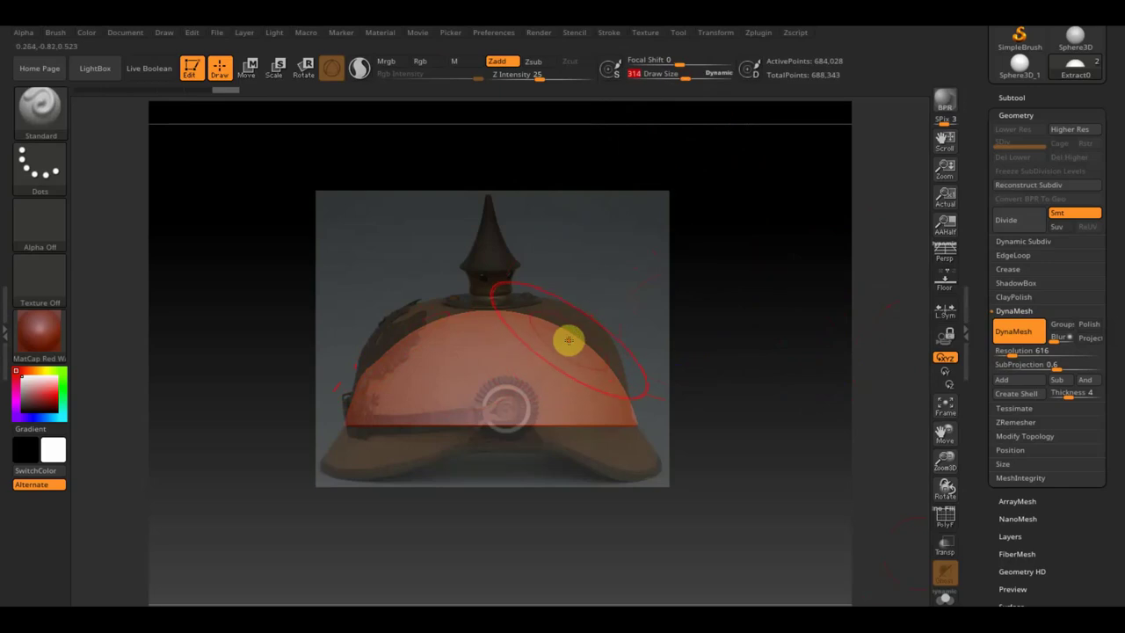
left_click(38, 105)
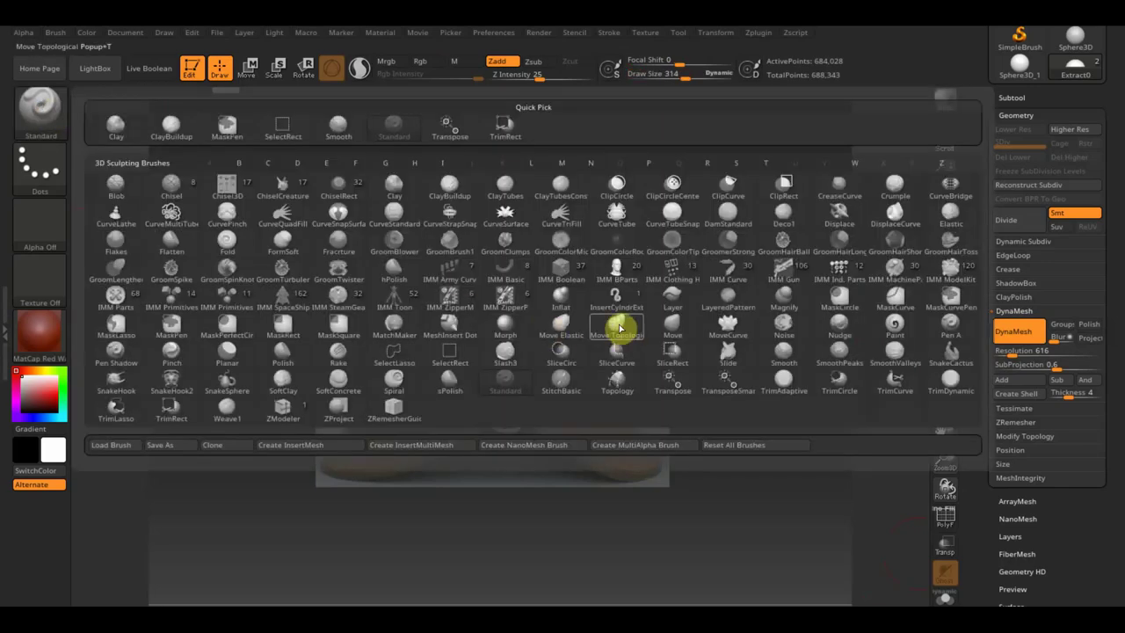
- With Move Elastic, pull the dome's upper right outward
left_click(620, 328)
left_click(42, 106)
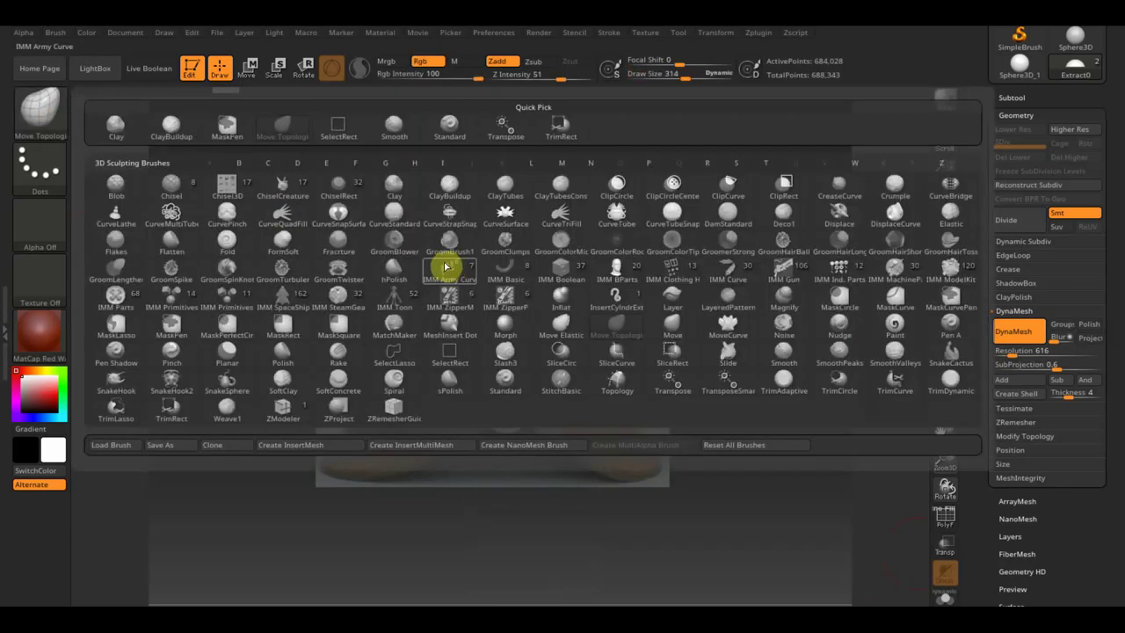
left_click(568, 327)
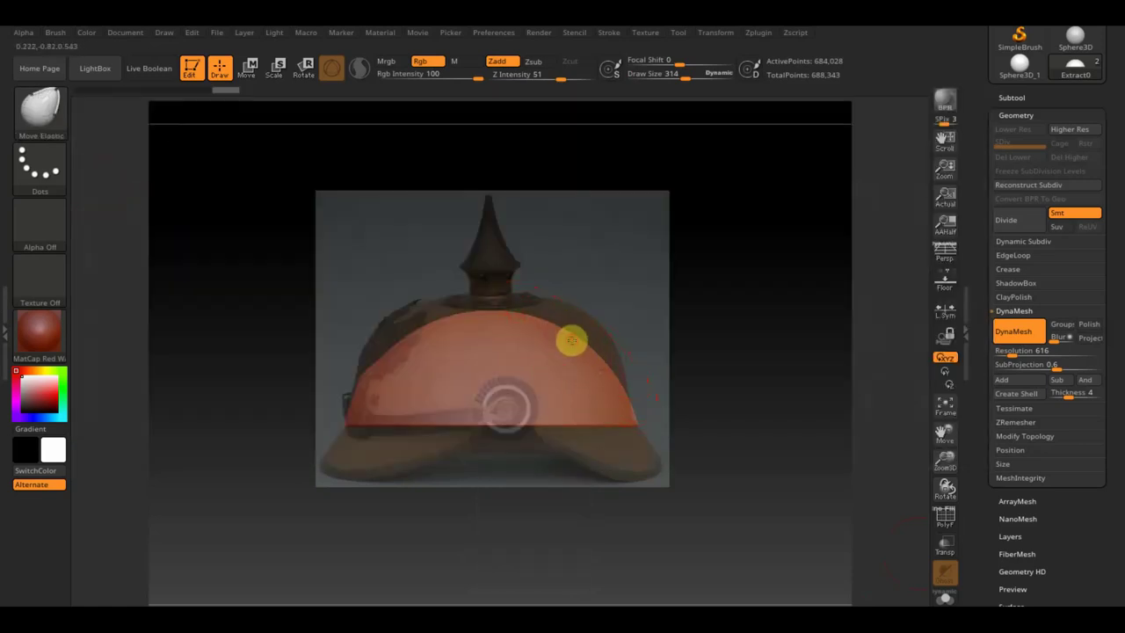
left_click_drag(586, 356, 573, 333)
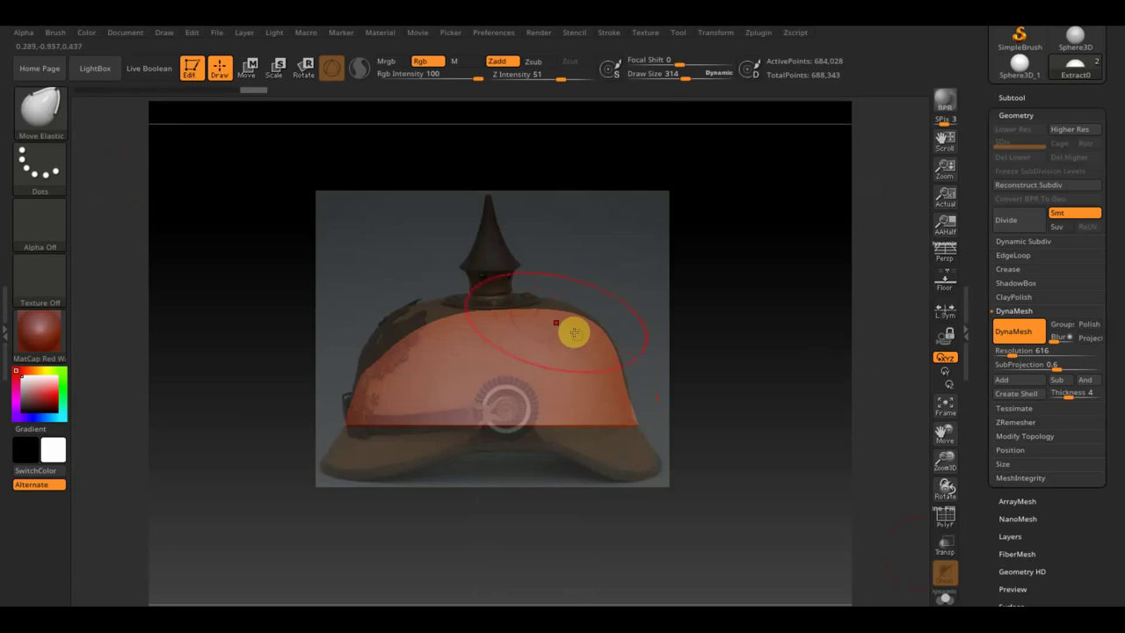
- Shift the dome left of the helmet reference and hide the reference image
left_click_drag(517, 309, 435, 319)
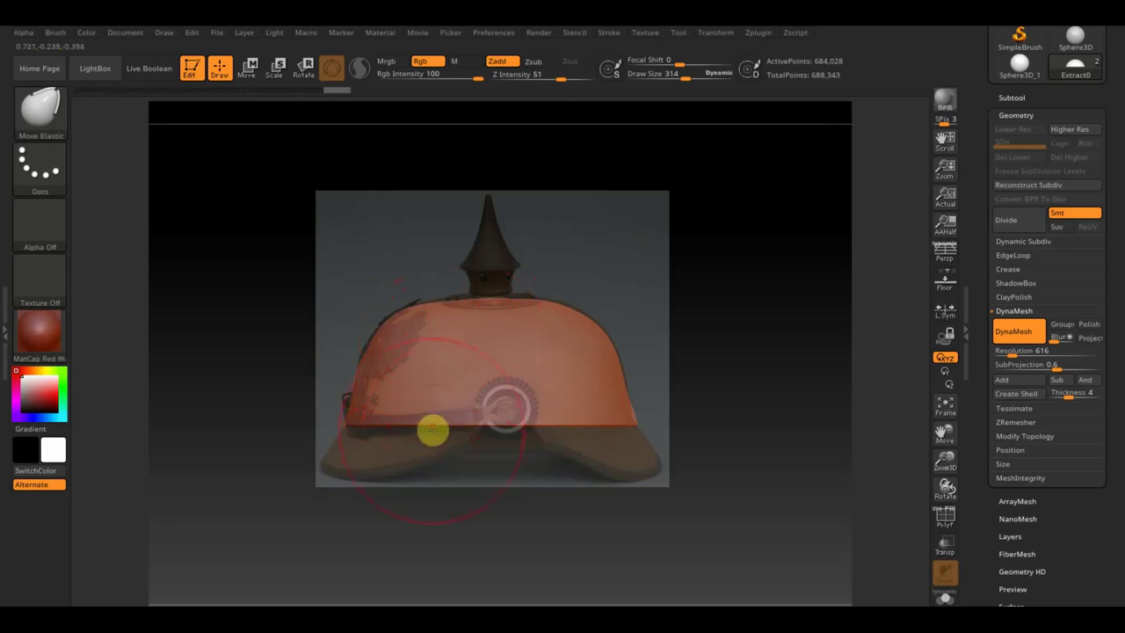
key("ctrl+z")
key("ctrl+z")
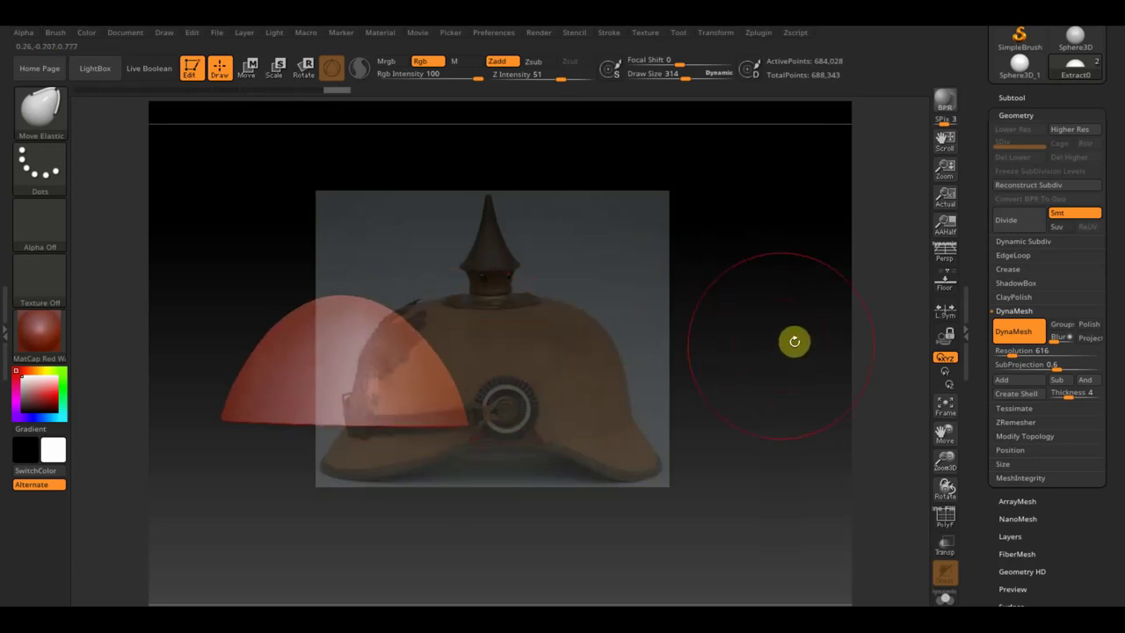
key("ctrl+z")
key("shift")
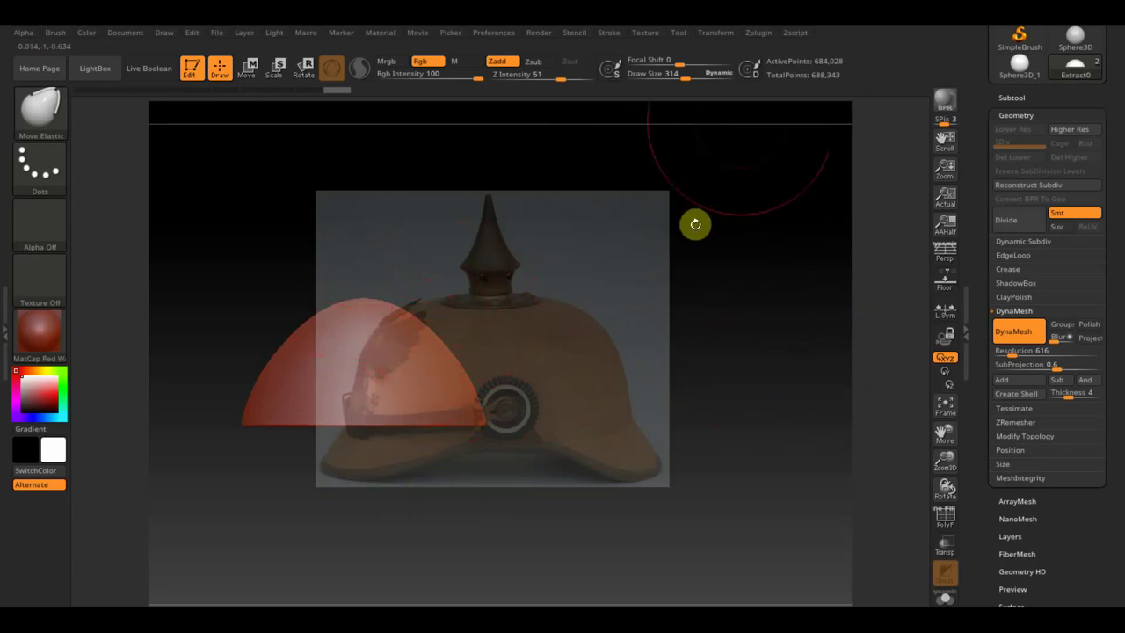
key("shift+z")
- Import the $_57 helmet photo as a texture
left_click(645, 34)
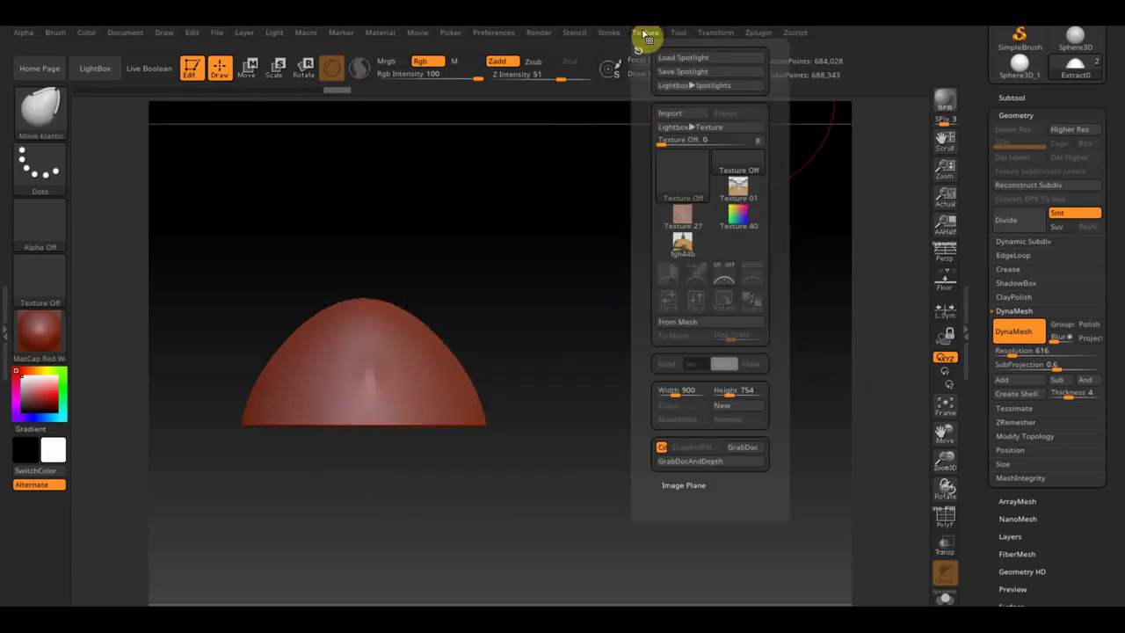
left_click(672, 115)
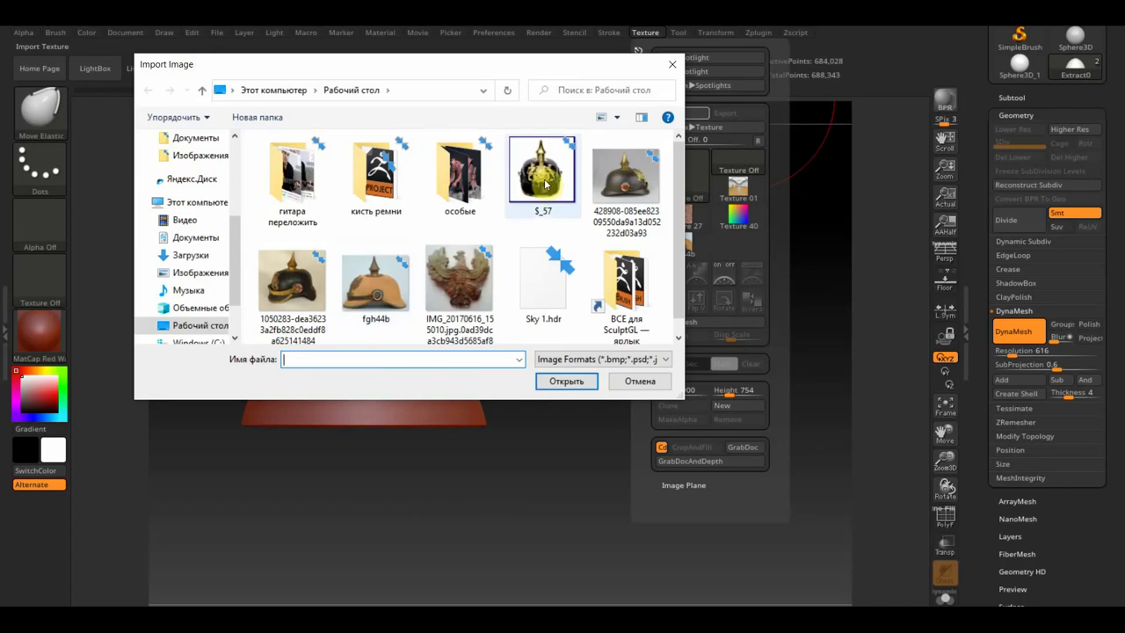
left_click(547, 183)
left_click(555, 383)
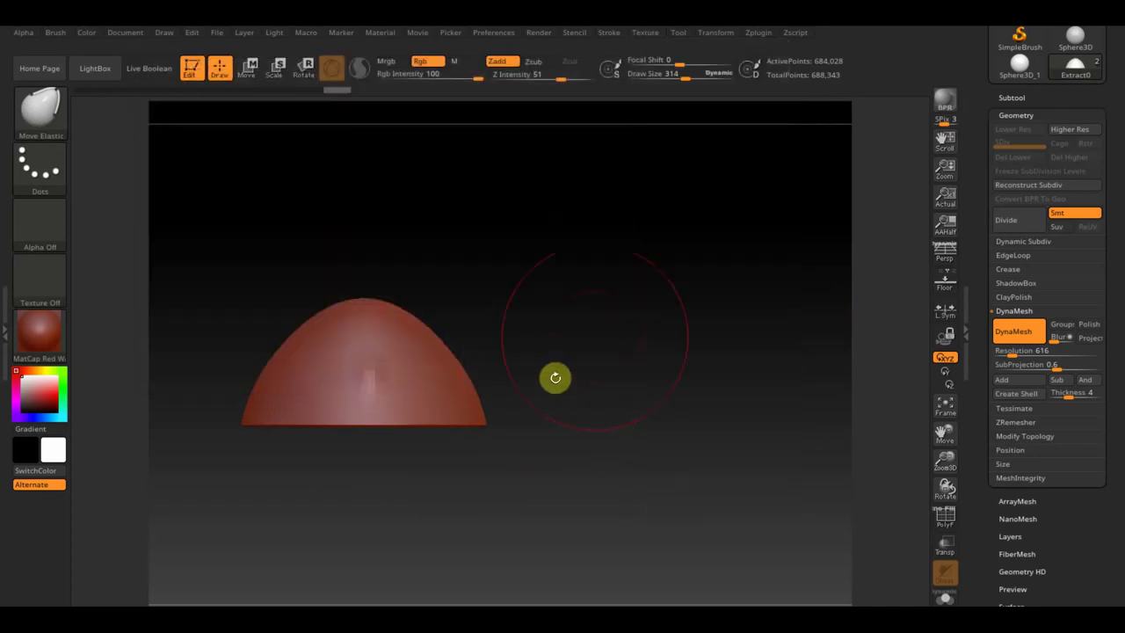
- Add $_57 to Spotlight and drag it right over the dome
left_click(651, 35)
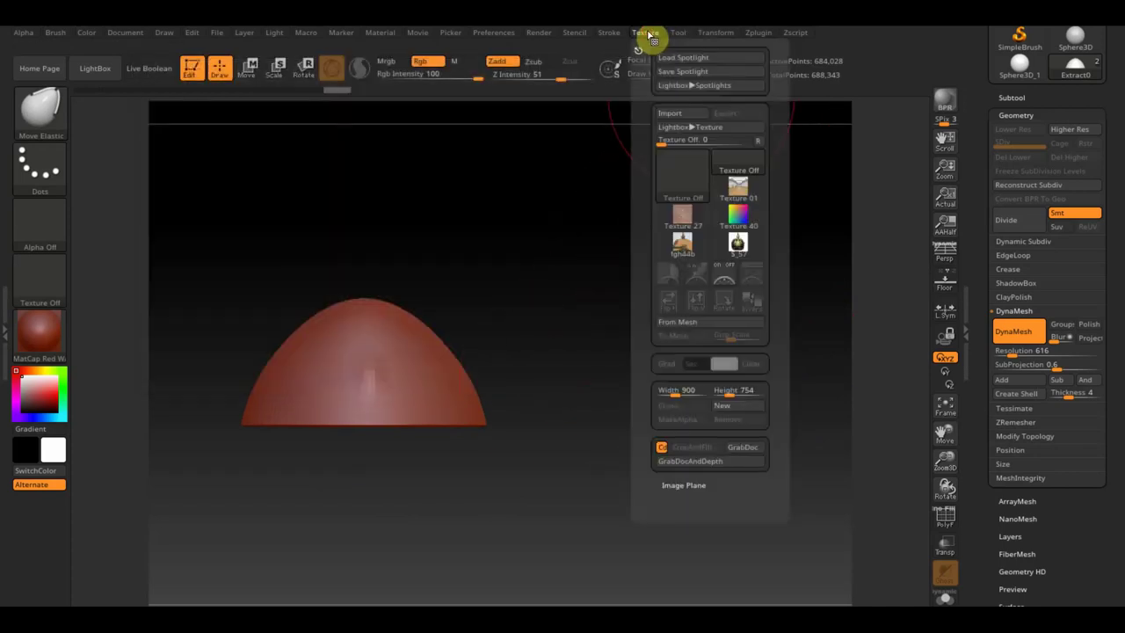
left_click(739, 245)
left_click(757, 279)
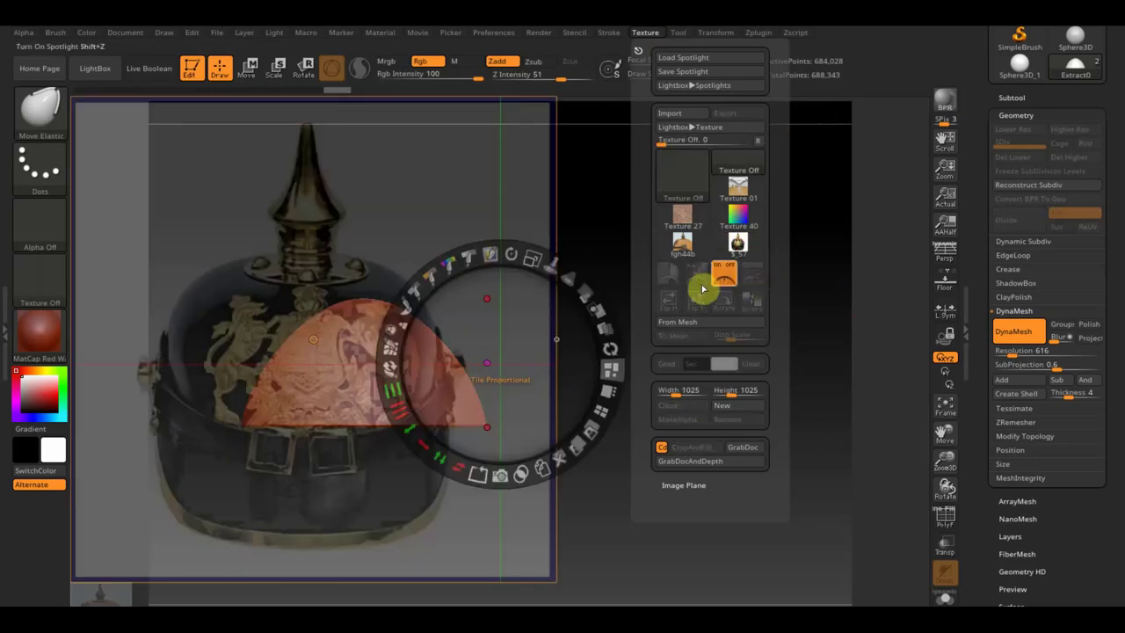
mouse_move(513, 304)
left_mouse_down()
mouse_move(632, 307)
mouse_move(658, 278)
mouse_move(603, 276)
mouse_move(691, 284)
left_mouse_up()
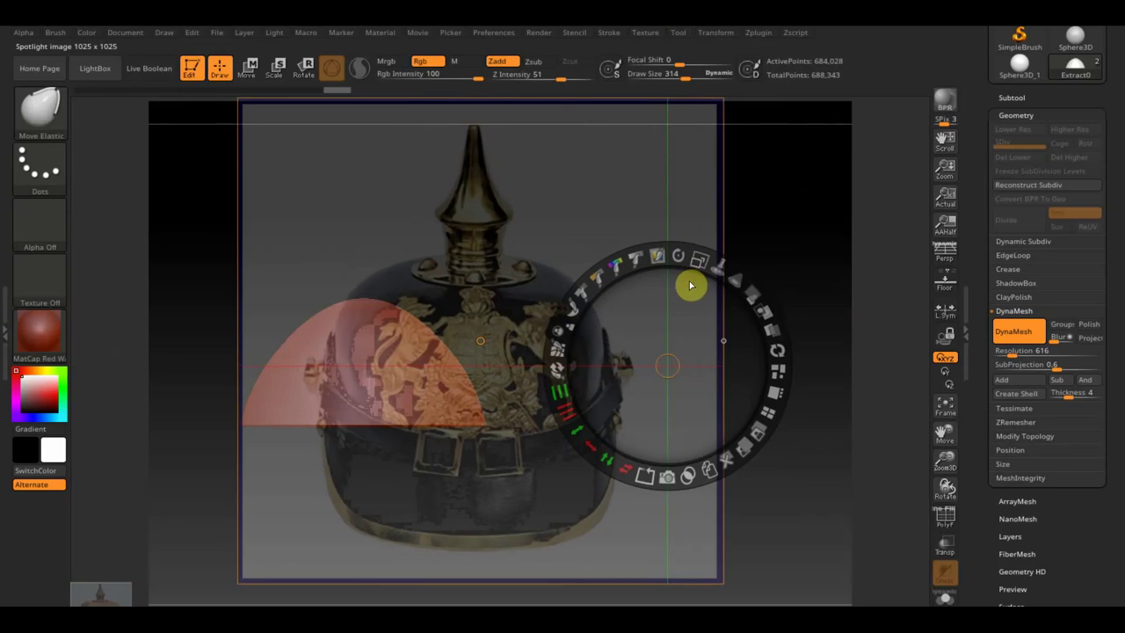
- Turn the dome to face front over the photo and reshape it around the badge area
key("z")
mouse_move(768, 361)
left_mouse_down()
mouse_move(765, 372)
mouse_move(873, 387)
mouse_move(786, 372)
mouse_move(800, 356)
left_mouse_up()
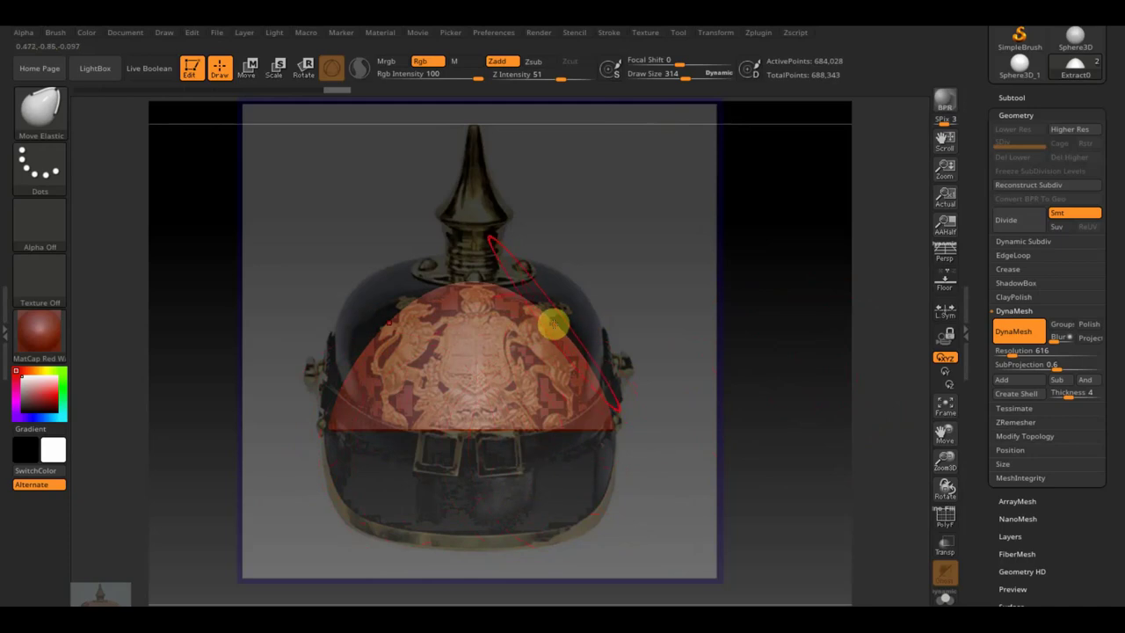
left_click_drag(553, 323, 562, 308)
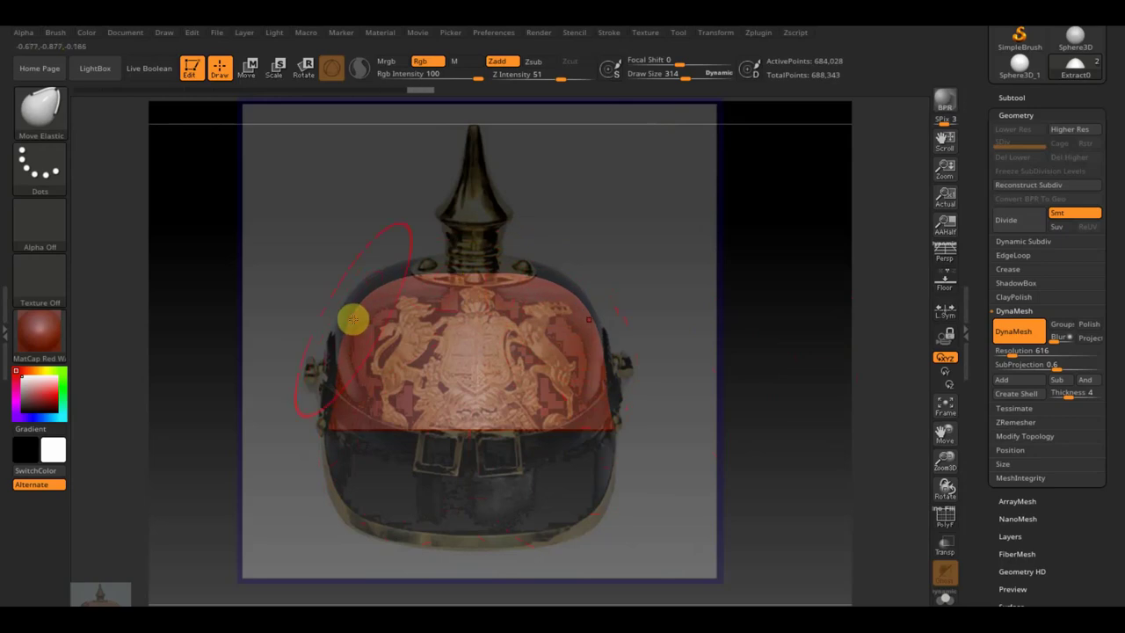
- Hide the helmet reference and view the bare red dome head-on
mouse_move(756, 379)
left_mouse_down()
mouse_move(633, 395)
mouse_move(645, 399)
mouse_move(641, 479)
mouse_move(618, 522)
mouse_move(641, 467)
left_mouse_up()
key("shift+z")
left_click_drag(597, 412, 751, 435)
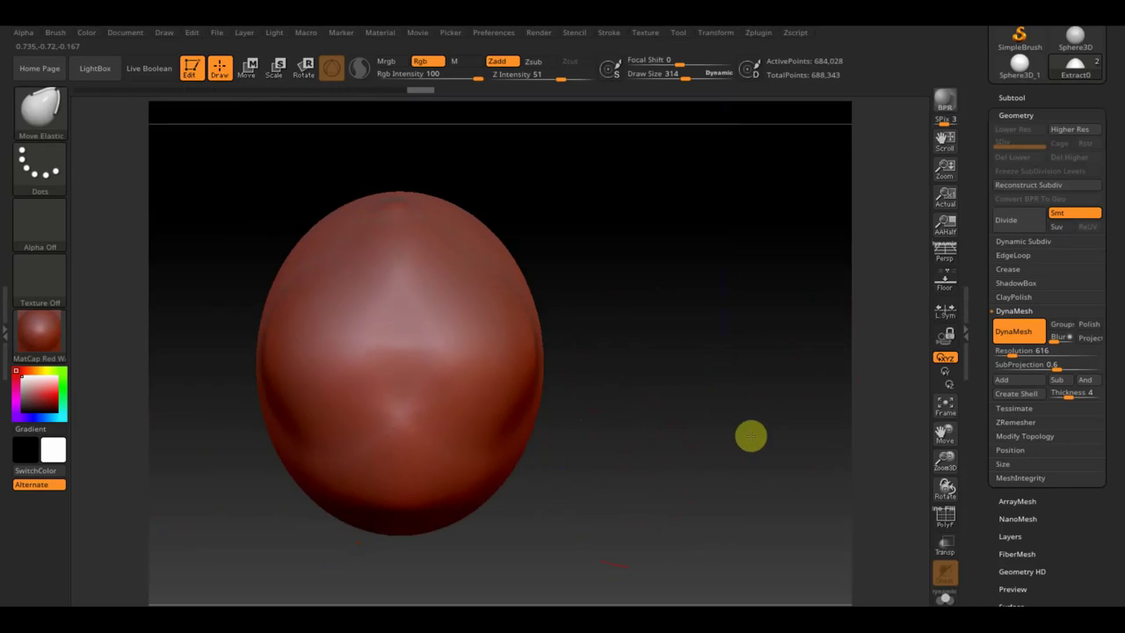
left_click(31, 107)
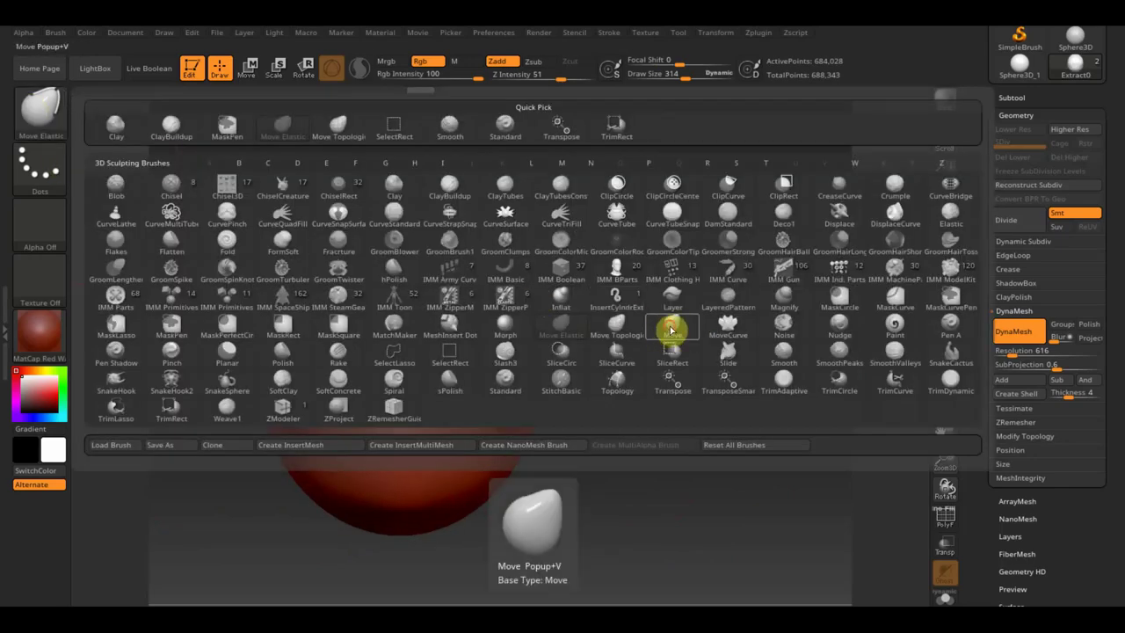
left_click(672, 329)
left_click(44, 109)
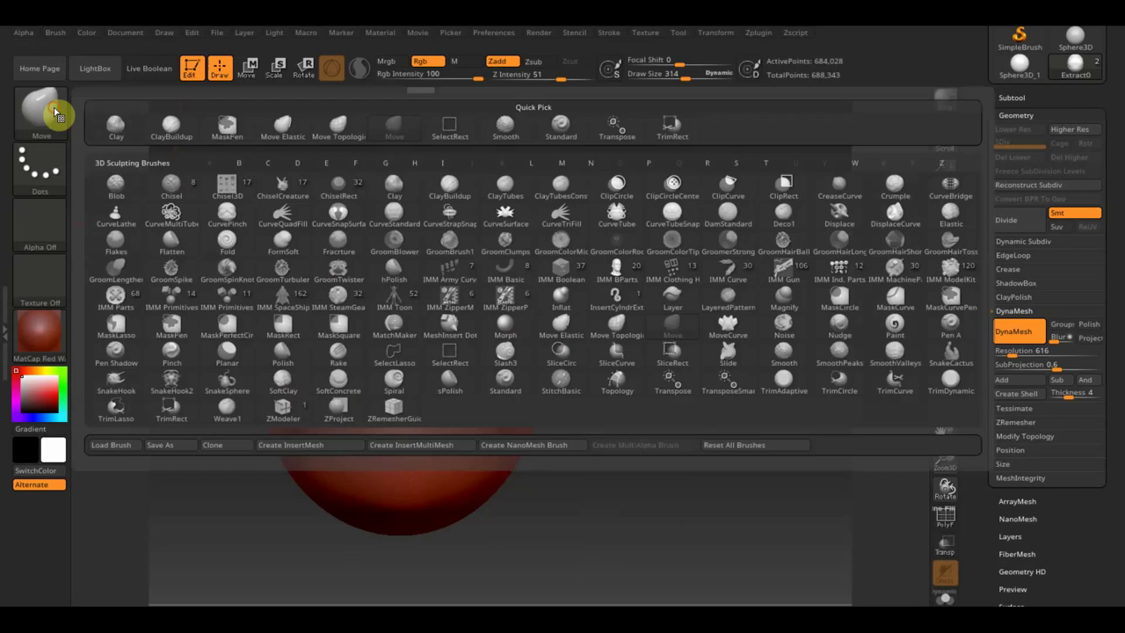
left_click(616, 333)
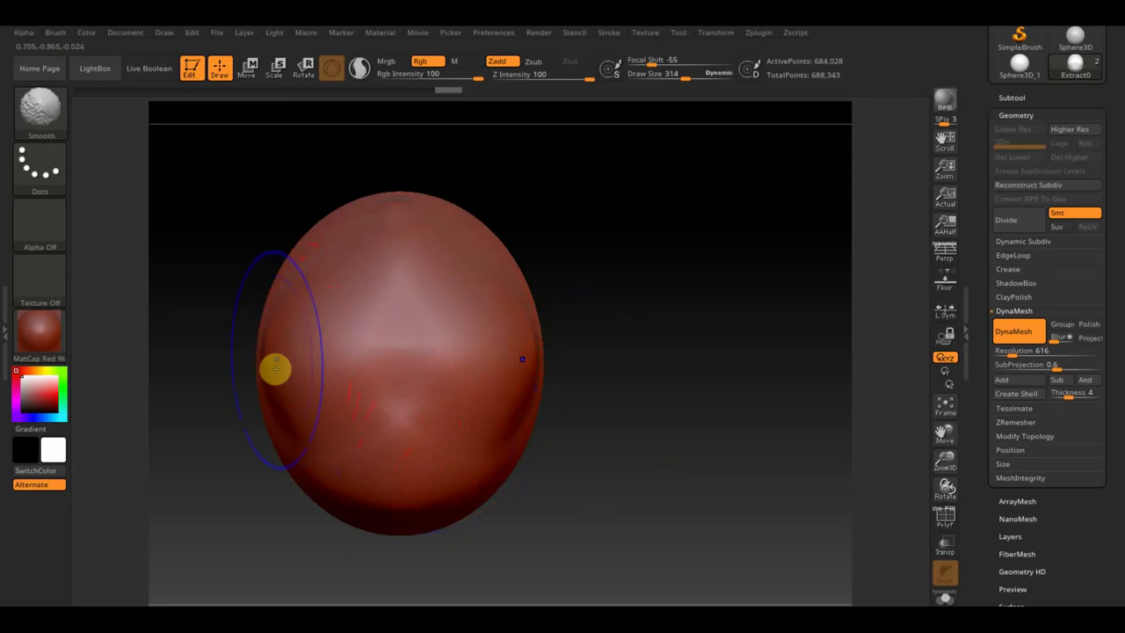
mouse_move(274, 368)
left_mouse_down("shift")
mouse_move(288, 387)
mouse_move(633, 397)
left_mouse_up("shift")
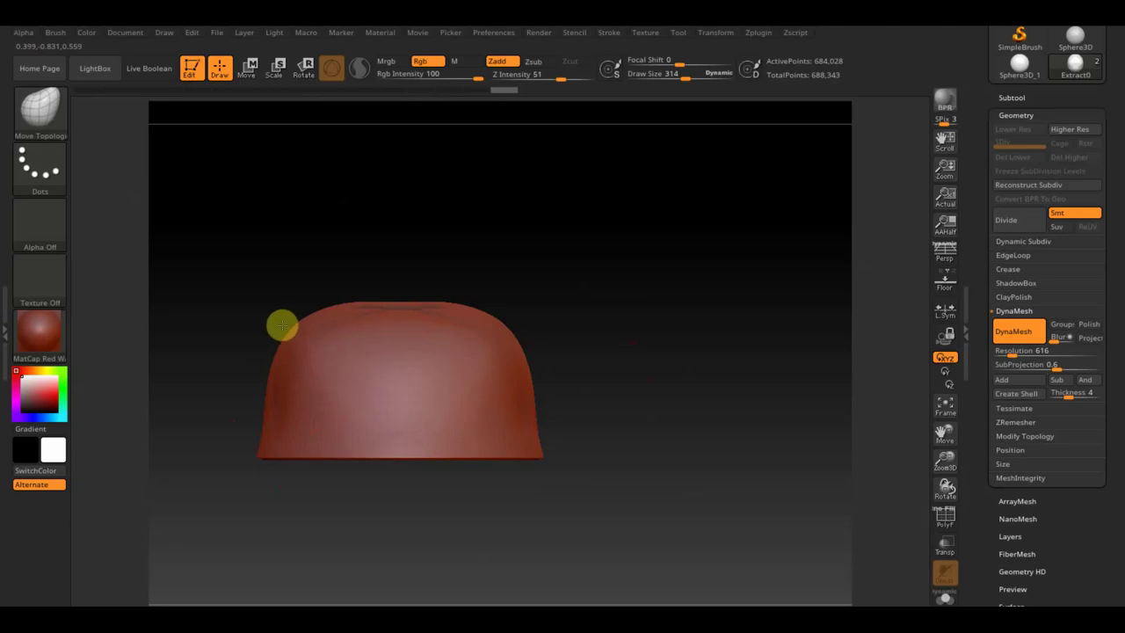
mouse_move(623, 326)
left_mouse_down()
mouse_move(636, 427)
mouse_move(625, 474)
mouse_move(676, 349)
mouse_move(673, 447)
mouse_move(630, 354)
mouse_move(638, 372)
left_mouse_up()
left_click_drag(507, 349, 648, 313)
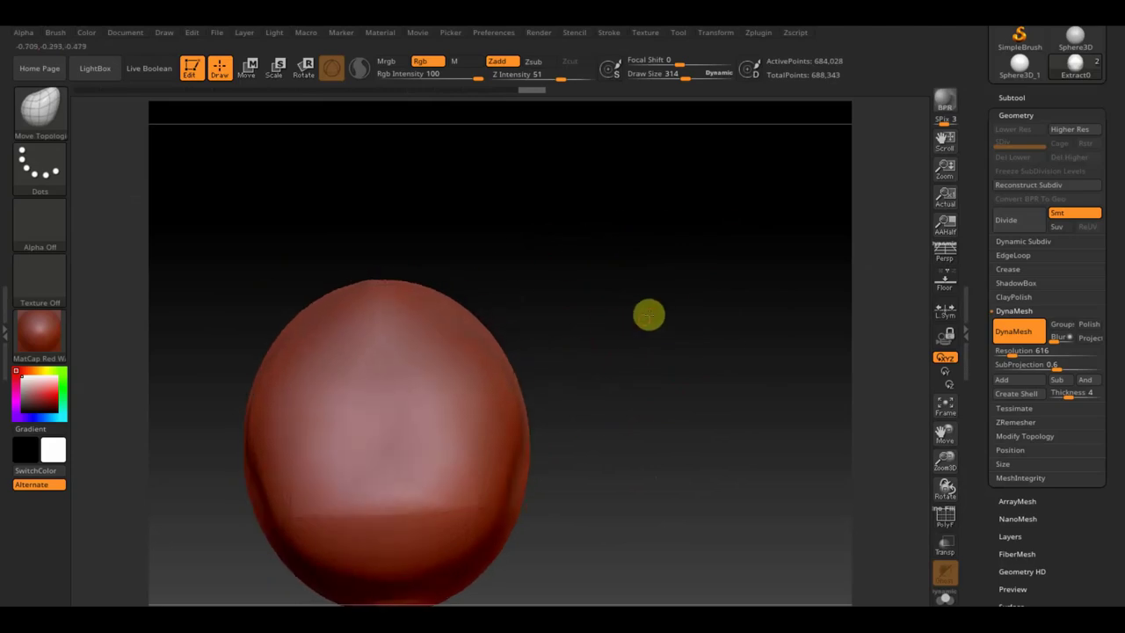
key("shift")
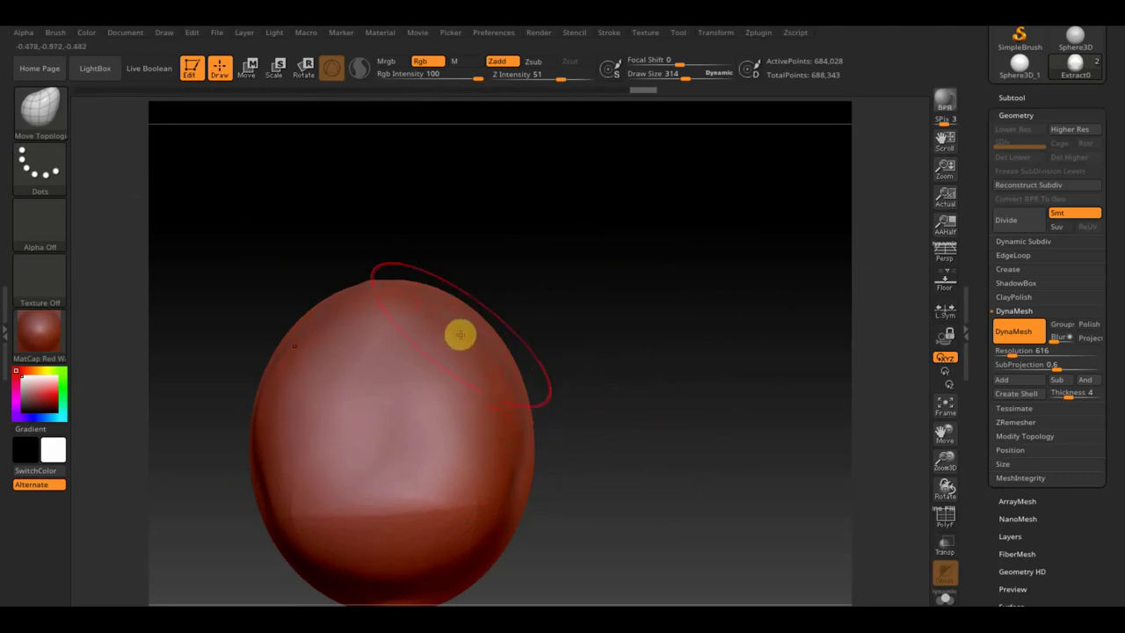
mouse_move(646, 387)
left_mouse_down()
mouse_move(651, 299)
mouse_move(637, 395)
left_mouse_up()
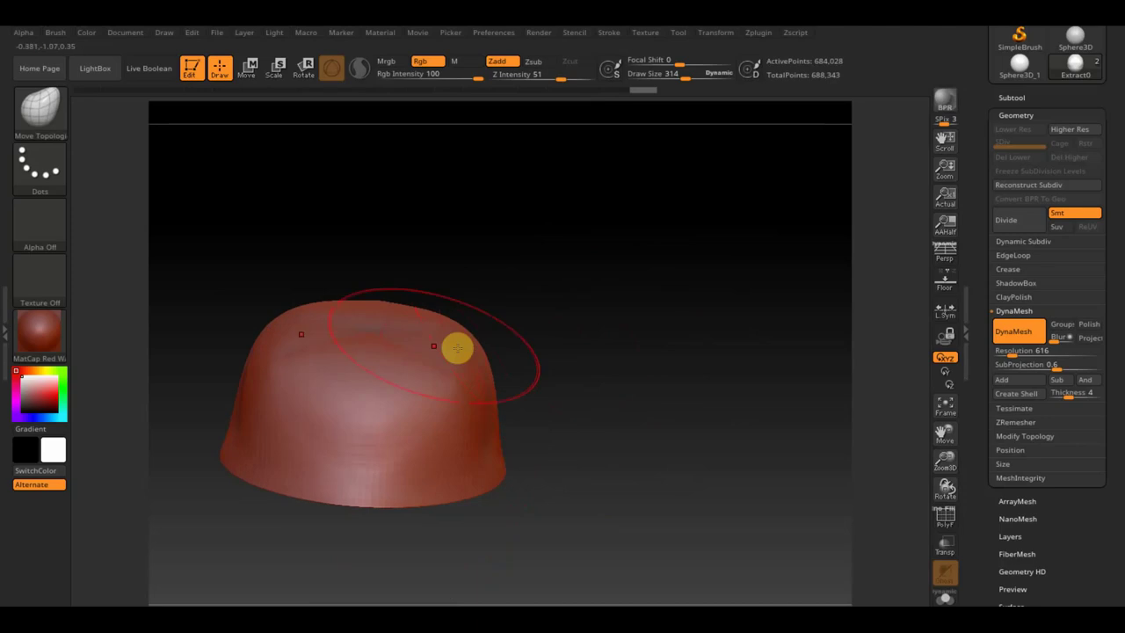
mouse_move(457, 349)
left_mouse_down("shift")
mouse_move(372, 334)
mouse_move(434, 372)
left_mouse_up("shift")
mouse_move(572, 414)
left_mouse_down()
mouse_move(700, 434)
mouse_move(702, 451)
left_mouse_up()
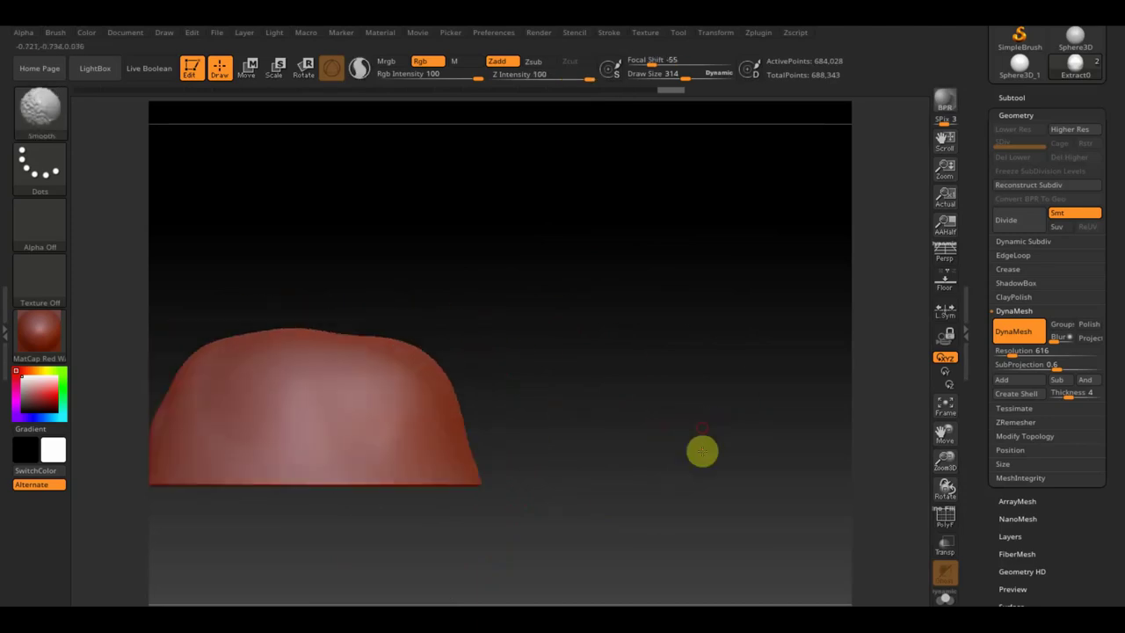
left_click_drag(628, 419, 720, 424, "alt")
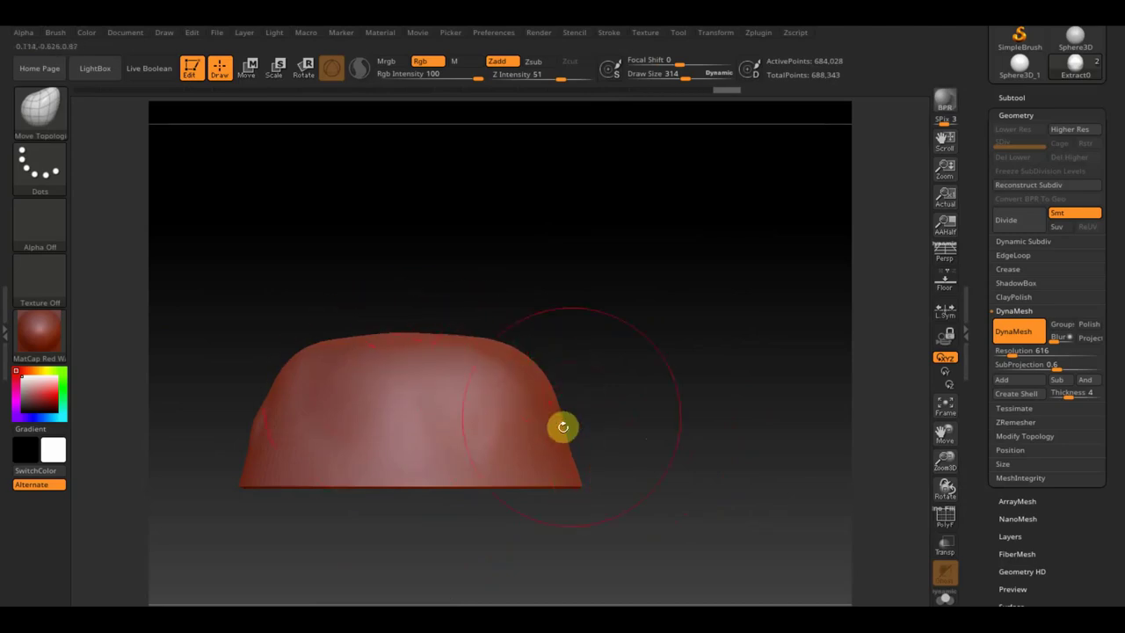
mouse_move(660, 396)
left_mouse_down()
mouse_move(710, 369)
mouse_move(690, 363)
mouse_move(783, 379)
mouse_move(730, 399)
mouse_move(691, 458)
mouse_move(663, 386)
mouse_move(605, 394)
mouse_move(708, 361)
left_mouse_up()
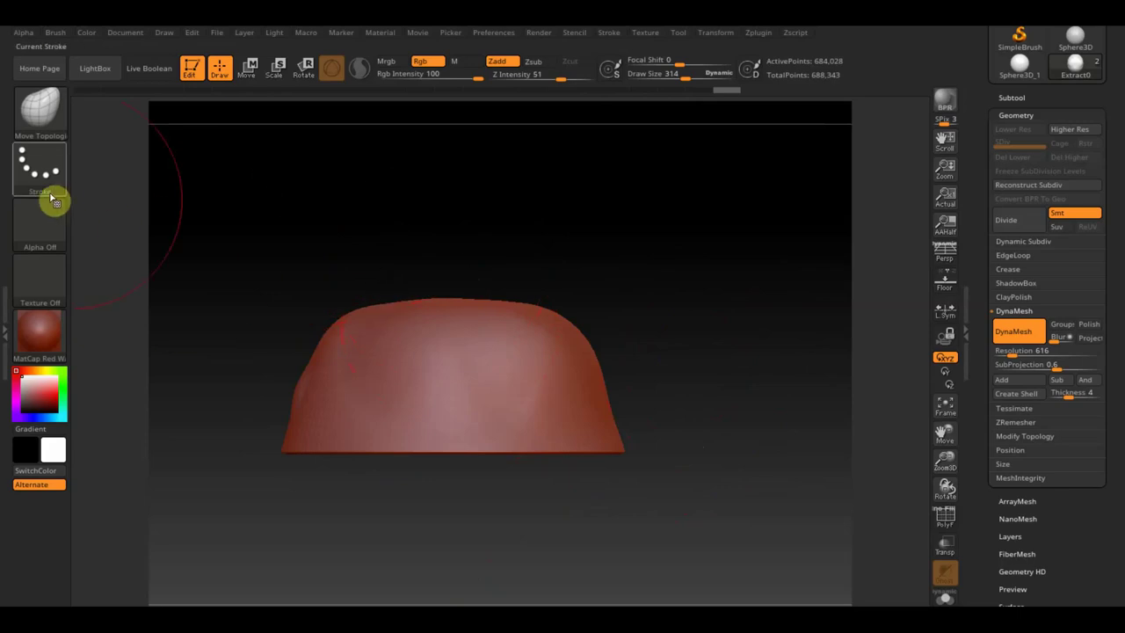
- Open the 3D Sculpting Brushes library from the Brush thumbnail in the left shelf
left_click(36, 103)
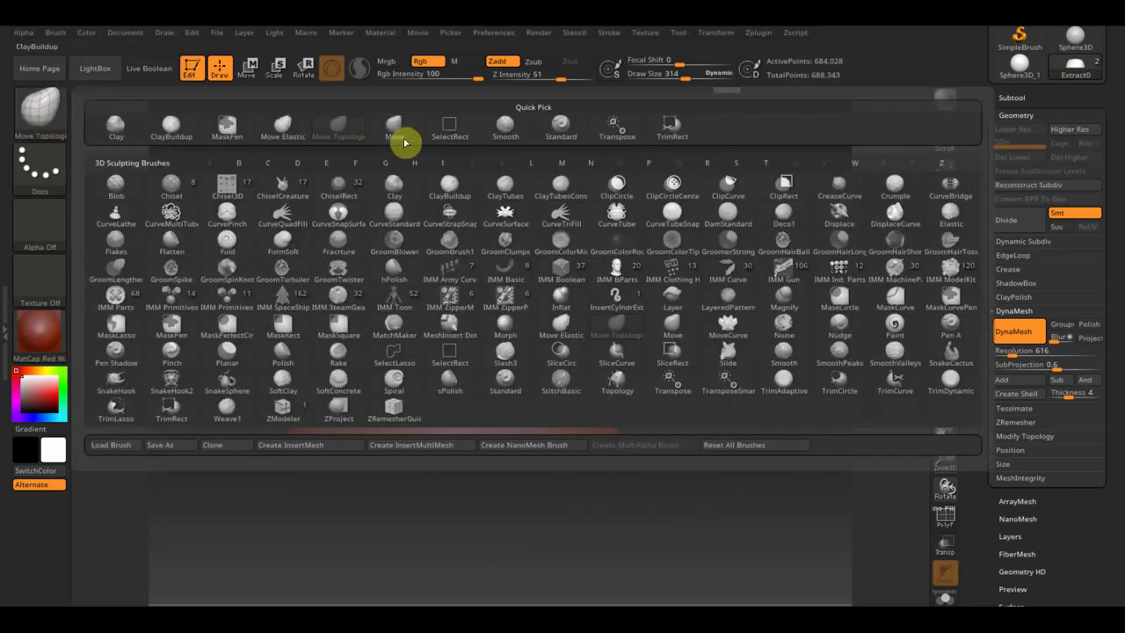
mouse_move(560, 216)
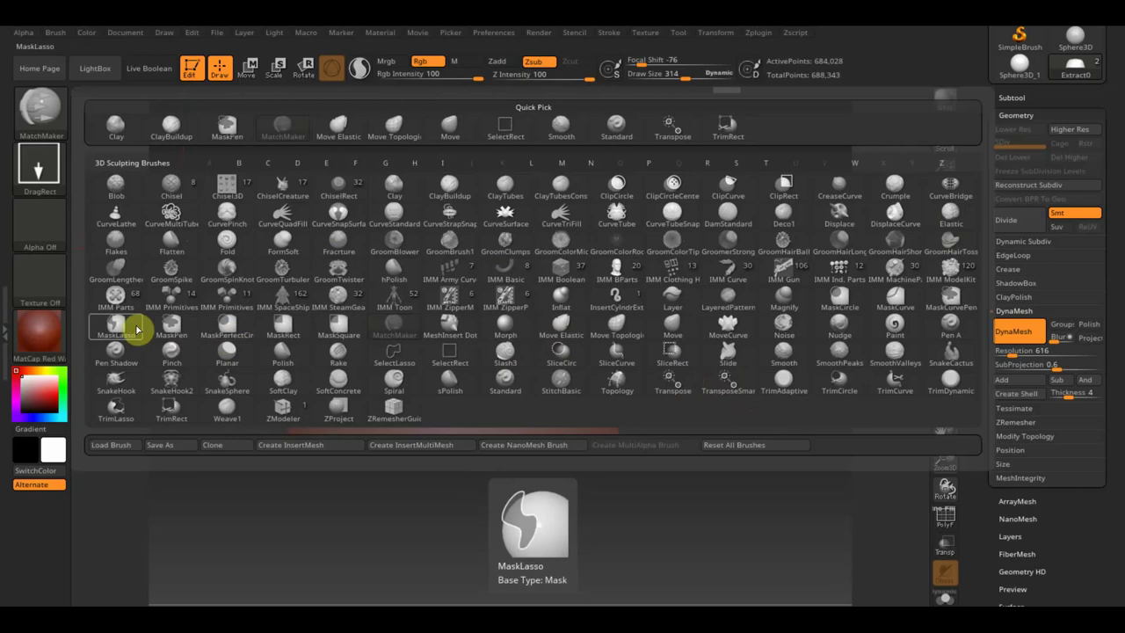
- Select the CurveLathe brush and reduce Draw Size to 51, briefly checking the helmet reference photo
left_click(117, 218)
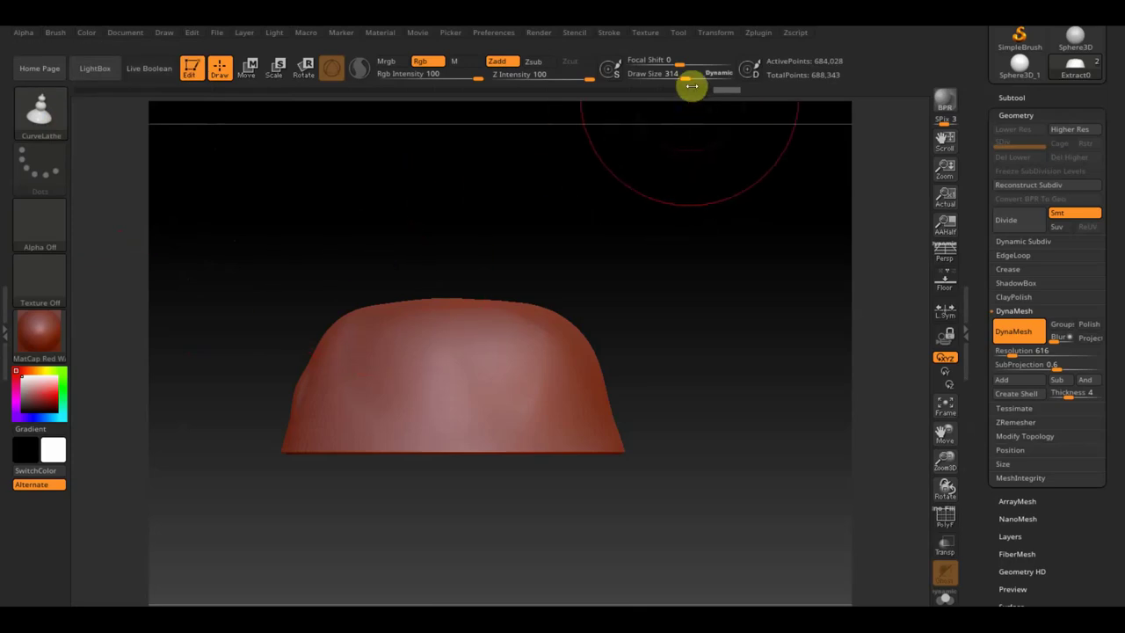
left_click_drag(692, 85, 652, 79)
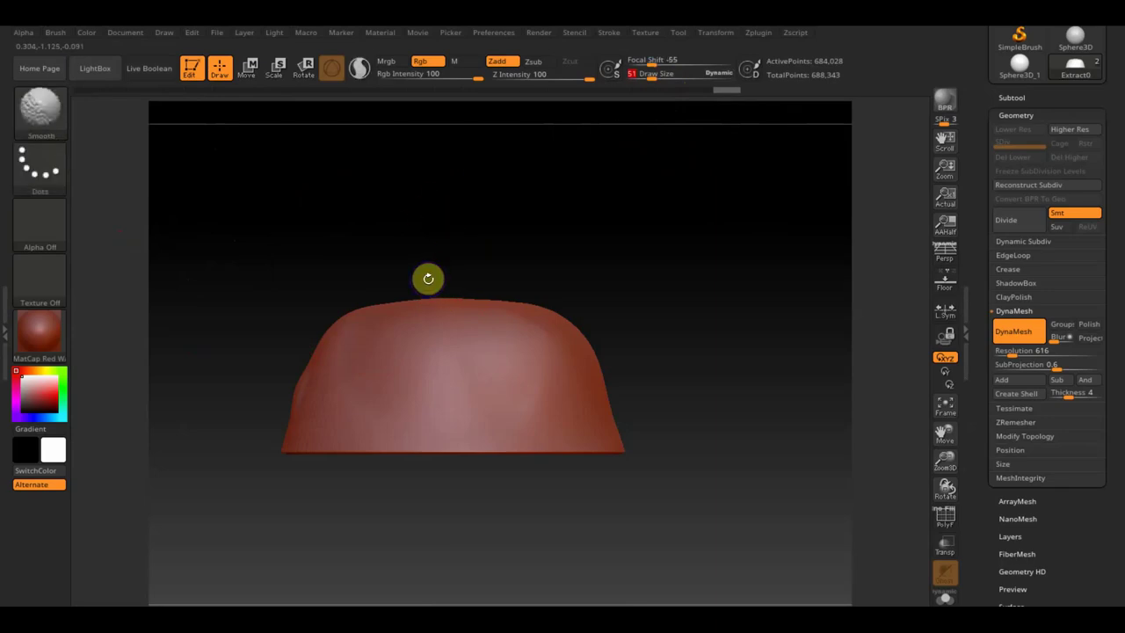
key("shift+z")
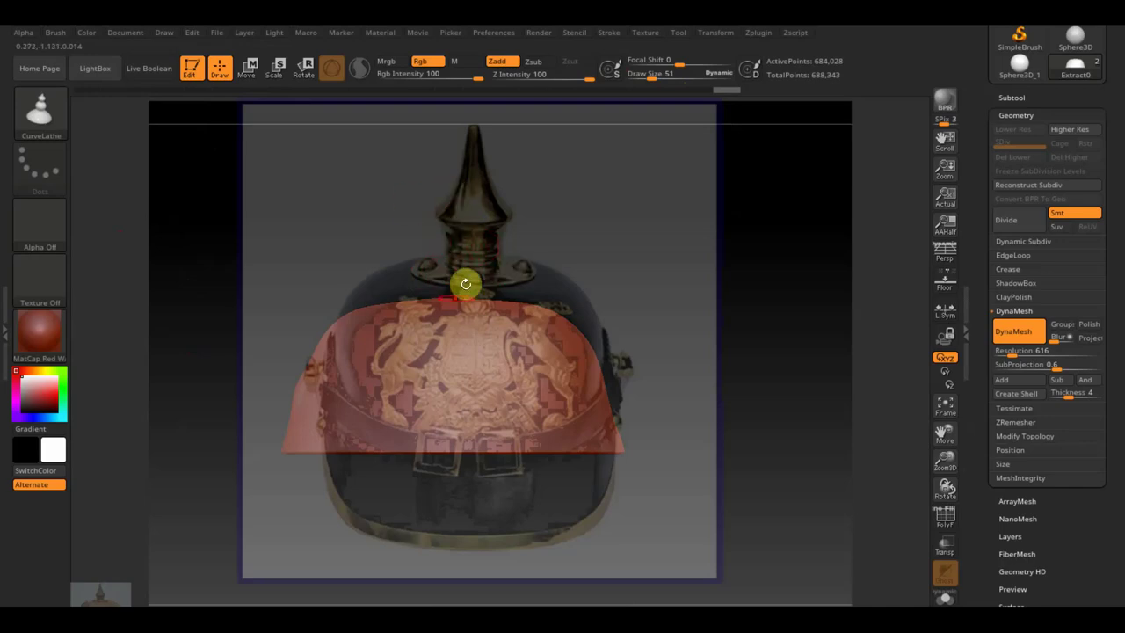
key("shift+z")
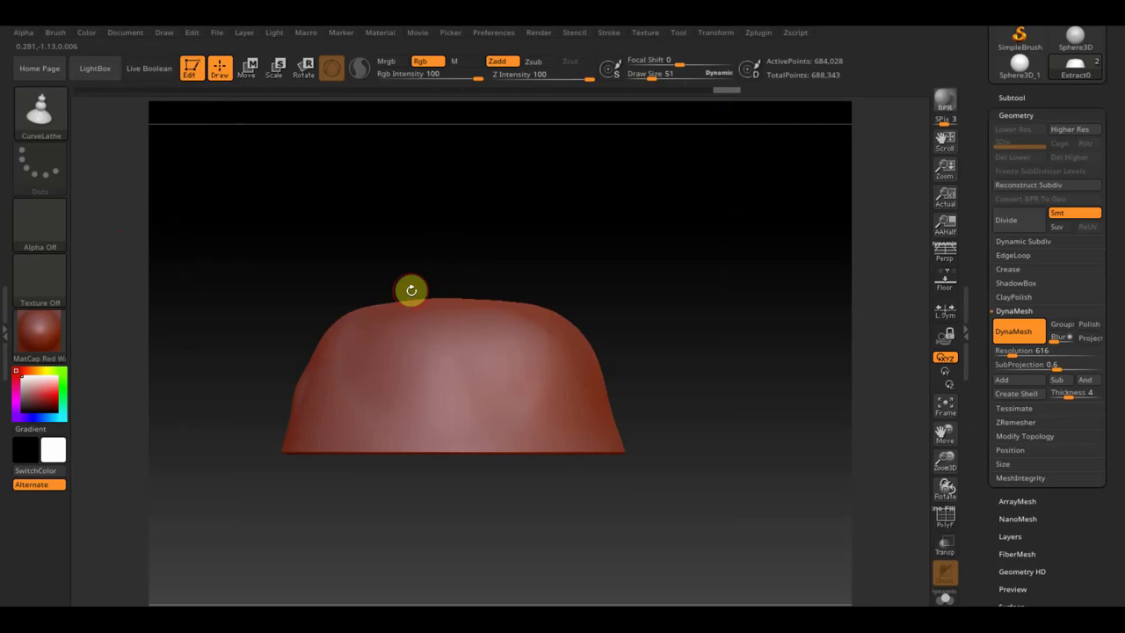
left_click_drag(408, 290, 406, 291)
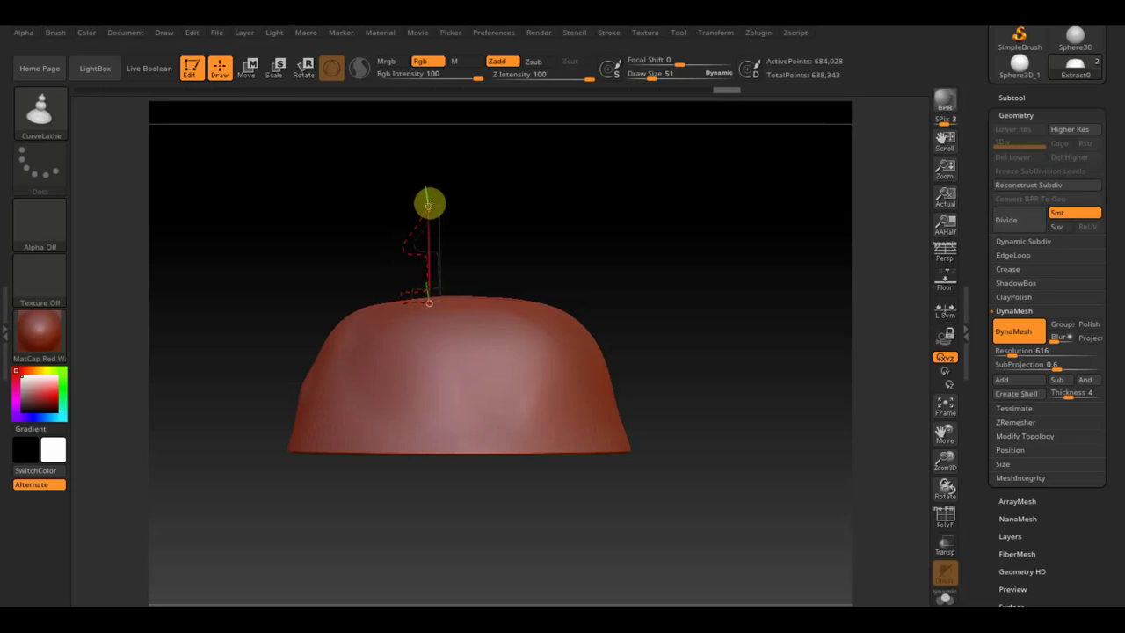
- Lathe a single spike with cone tip, stem and collar disc up from the dome's crown
mouse_move(601, 243)
left_mouse_down()
mouse_move(557, 283)
mouse_move(545, 275)
left_mouse_up()
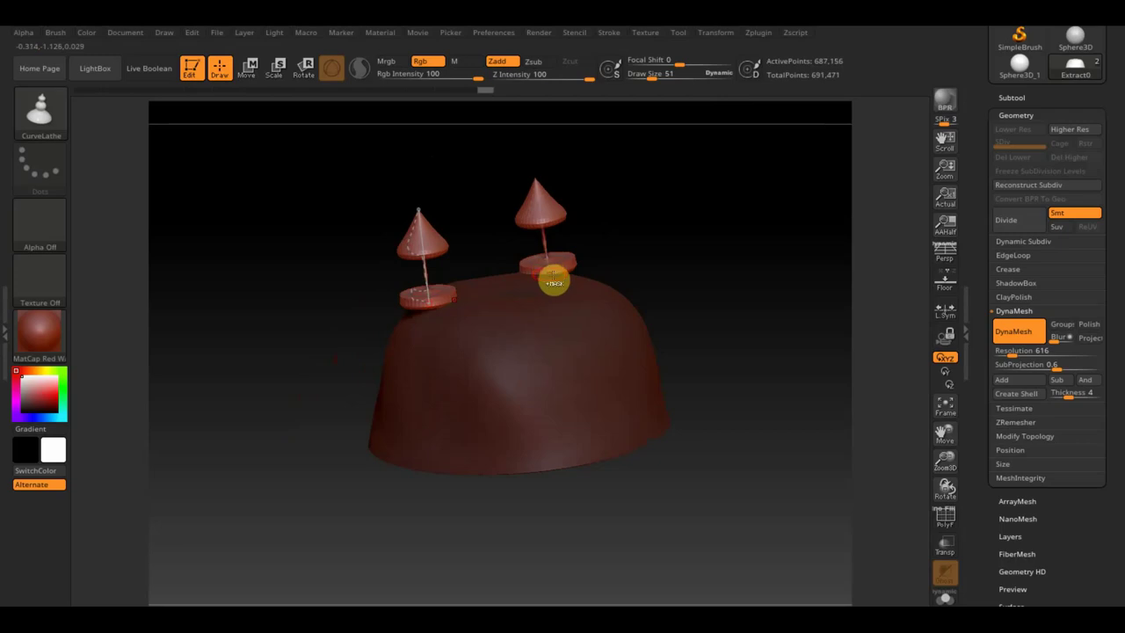
key("ctrl+z")
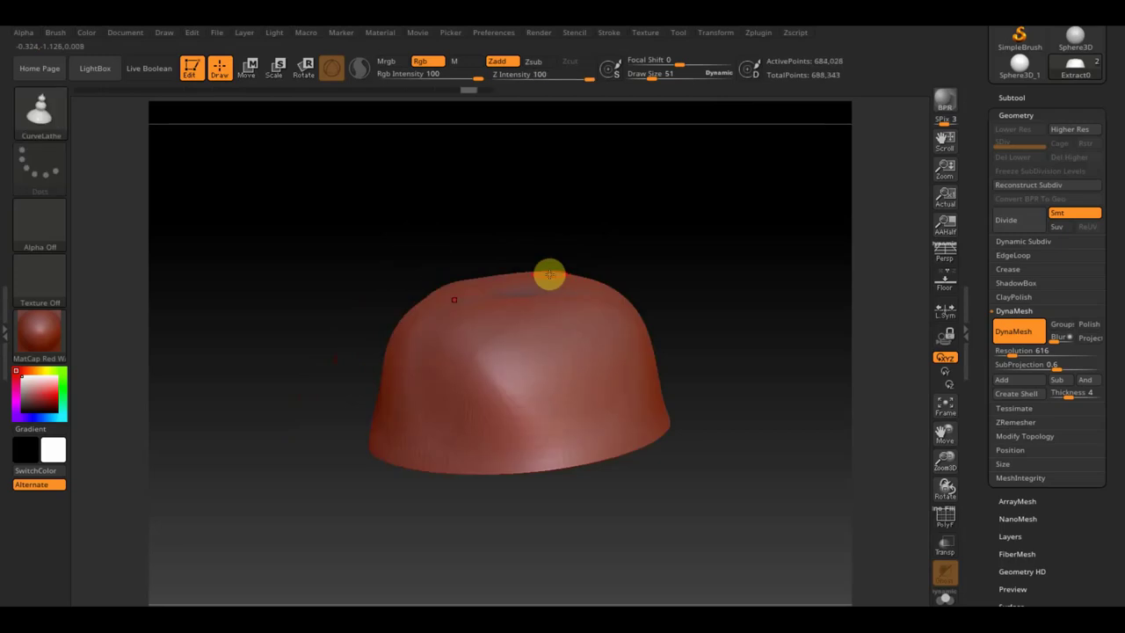
mouse_move(549, 274)
left_mouse_down()
mouse_move(686, 324)
mouse_move(788, 313)
mouse_move(711, 342)
mouse_move(726, 377)
mouse_move(705, 354)
mouse_move(643, 359)
mouse_move(734, 358)
left_mouse_up()
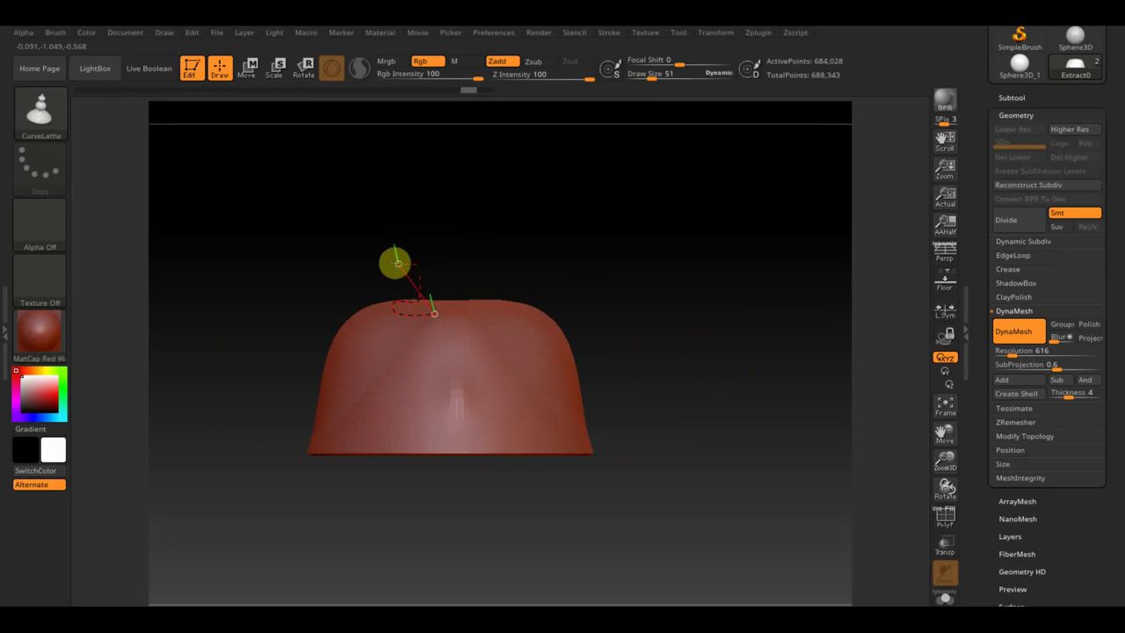
mouse_move(398, 263)
left_mouse_down()
mouse_move(420, 208)
mouse_move(560, 233)
mouse_move(620, 269)
mouse_move(635, 225)
mouse_move(623, 251)
mouse_move(560, 284)
left_mouse_up()
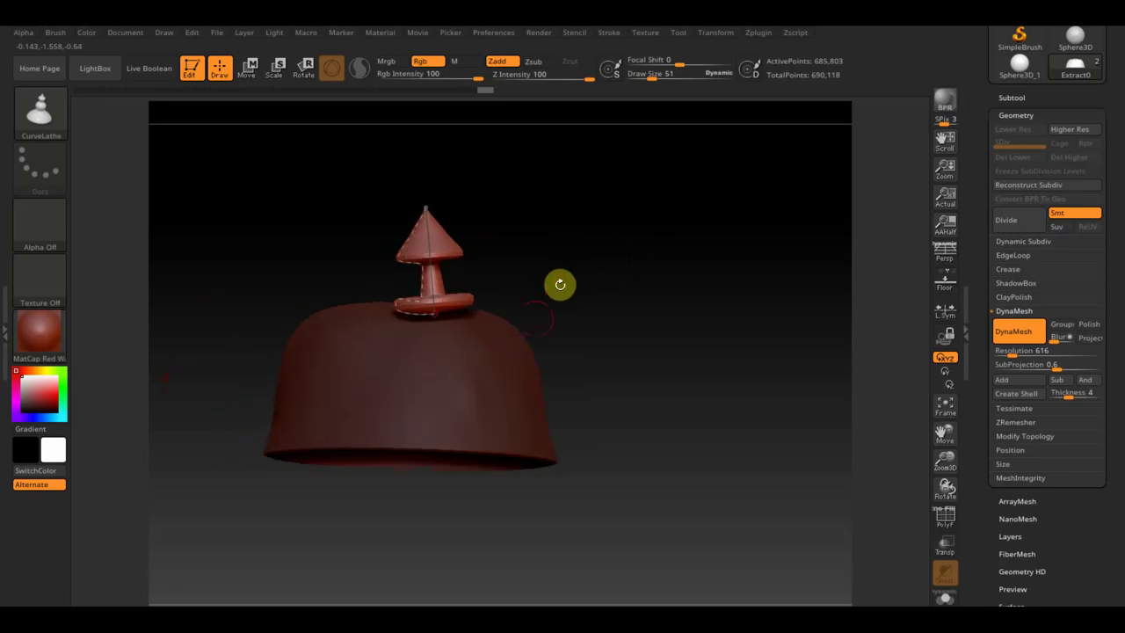
mouse_move(612, 342)
left_mouse_down()
mouse_move(680, 364)
mouse_move(489, 378)
mouse_move(570, 371)
mouse_move(510, 362)
mouse_move(594, 346)
mouse_move(690, 262)
left_mouse_up()
- Clear the mask, run Groups Split, and make the spike subtool Extract0 active
key("ctrl")
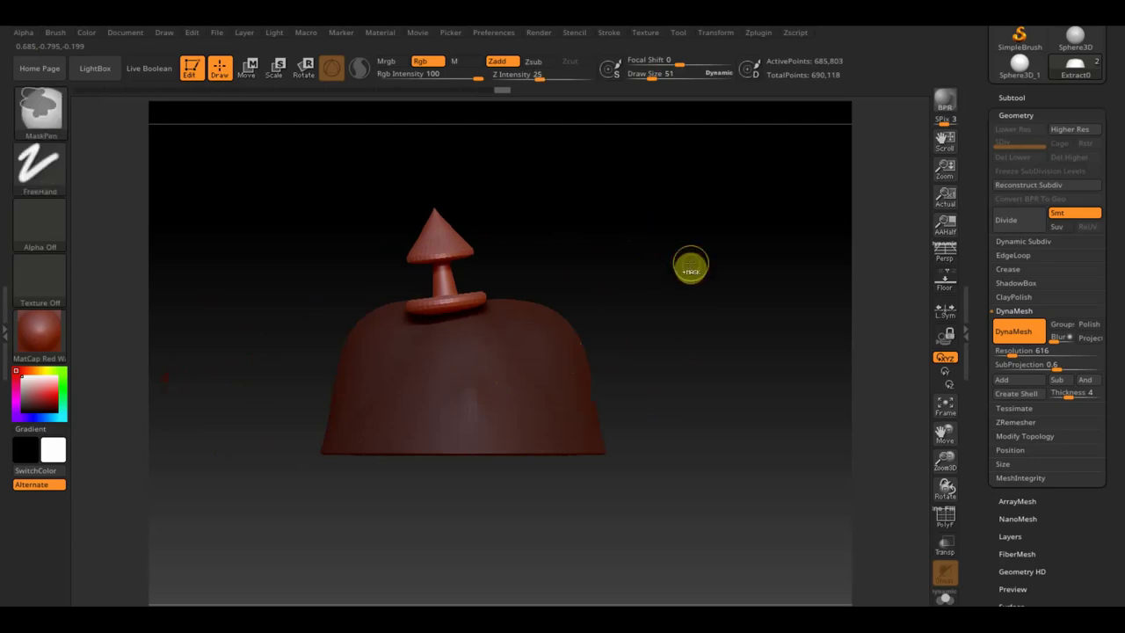
left_click_drag(691, 267, 690, 261, "ctrl")
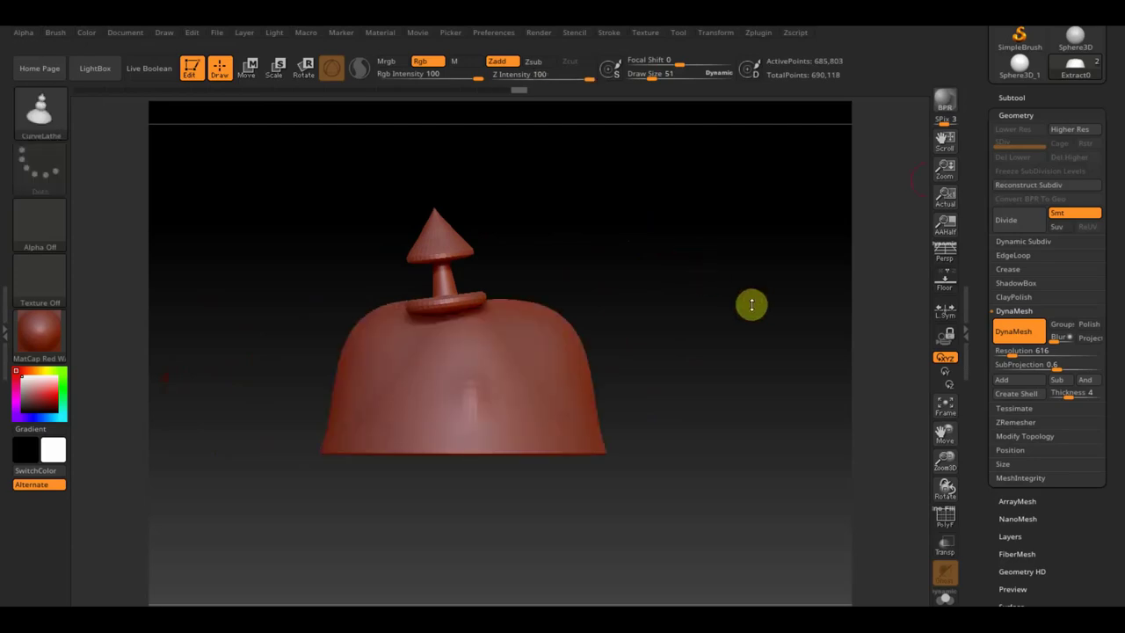
left_click(1021, 98)
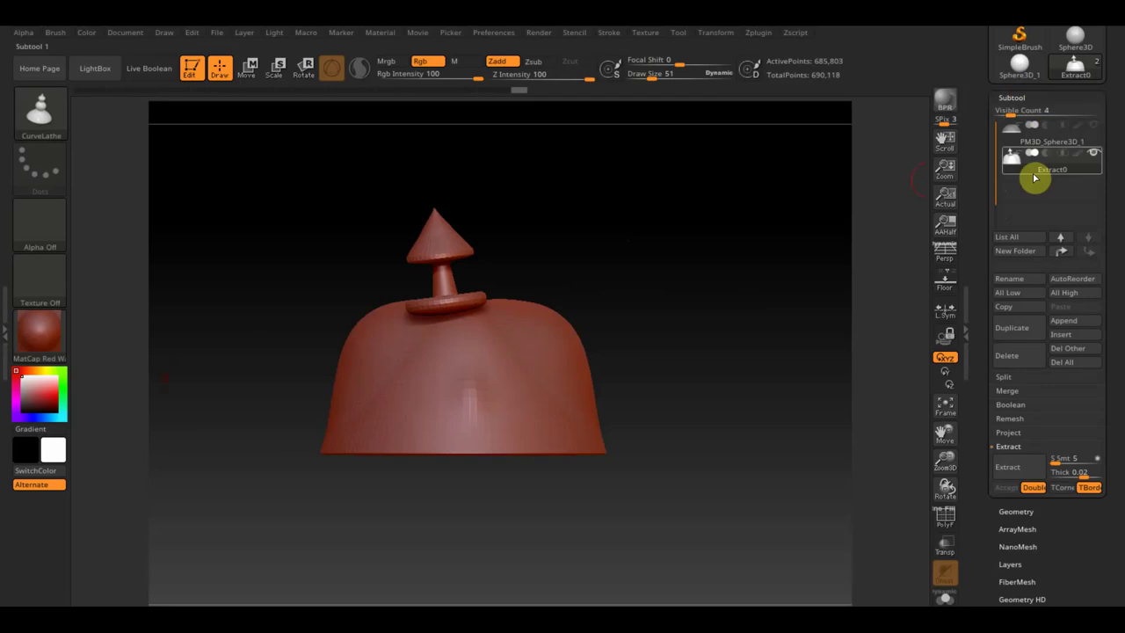
left_click(1008, 379)
left_click(1079, 391)
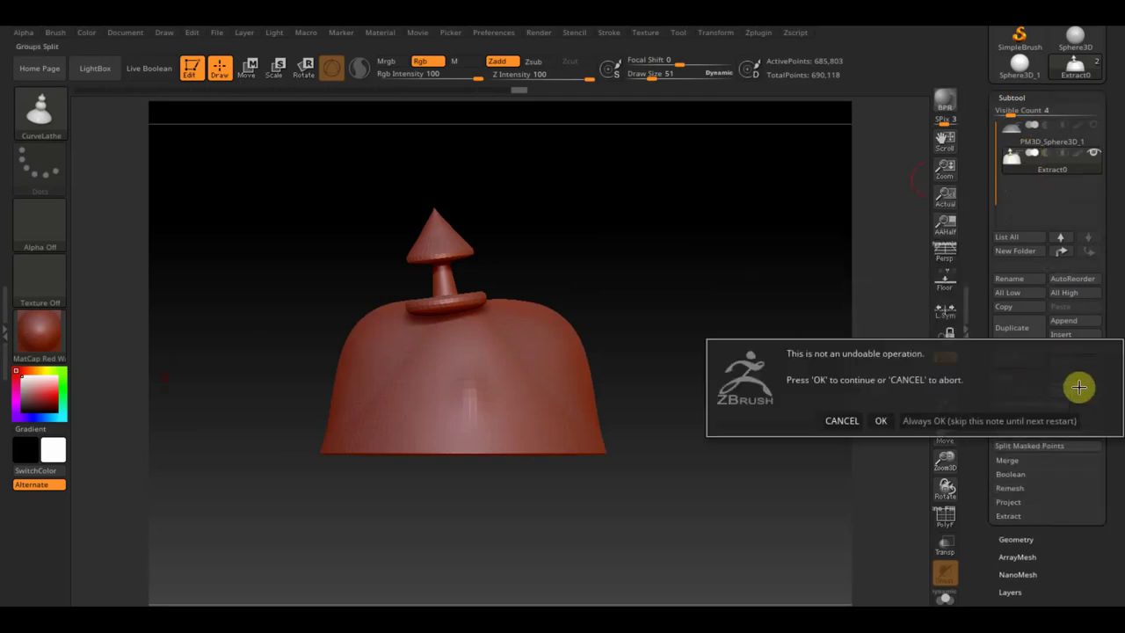
left_click(883, 415)
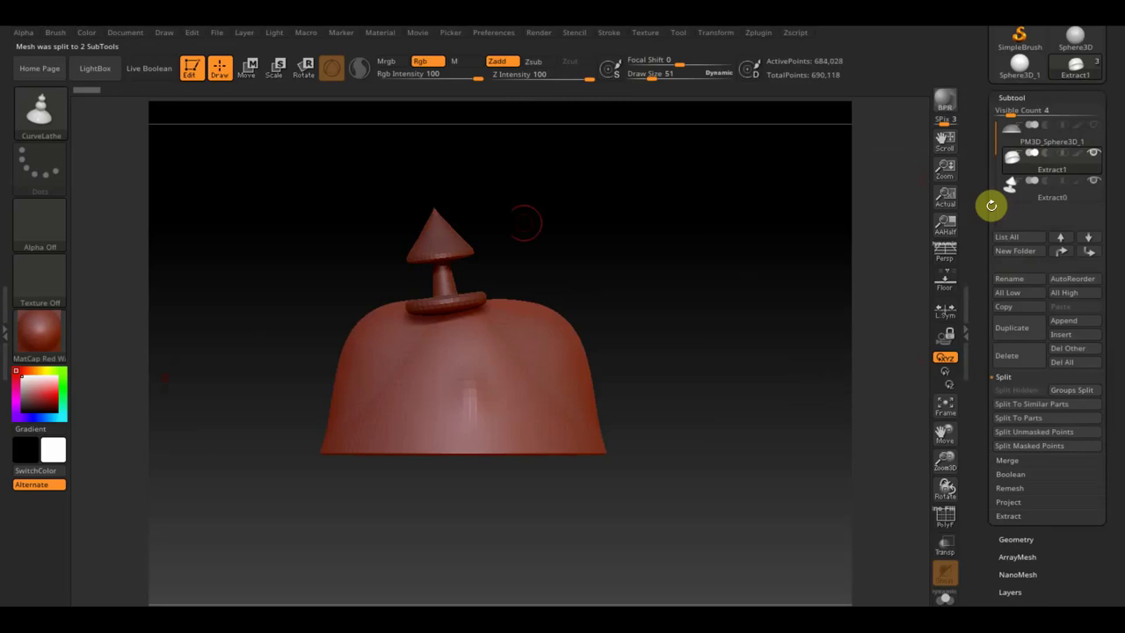
left_click(437, 237, "alt")
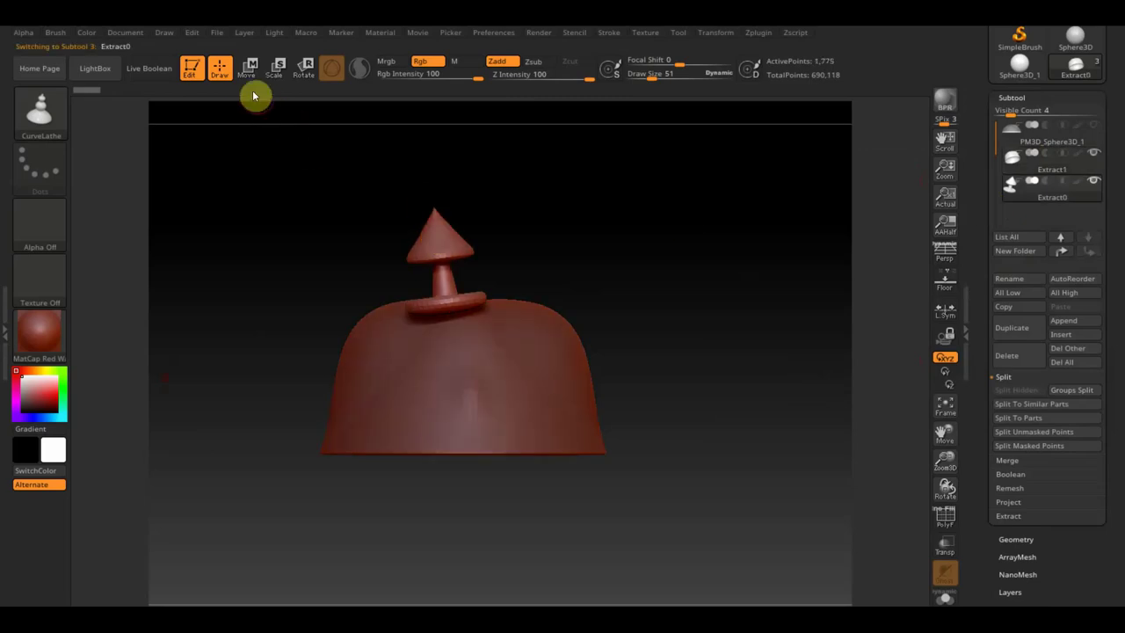
- Rotate the spike upright and centre it on top of the dome with the Move gizmo
left_click(247, 68)
left_click_drag(494, 440, 503, 442)
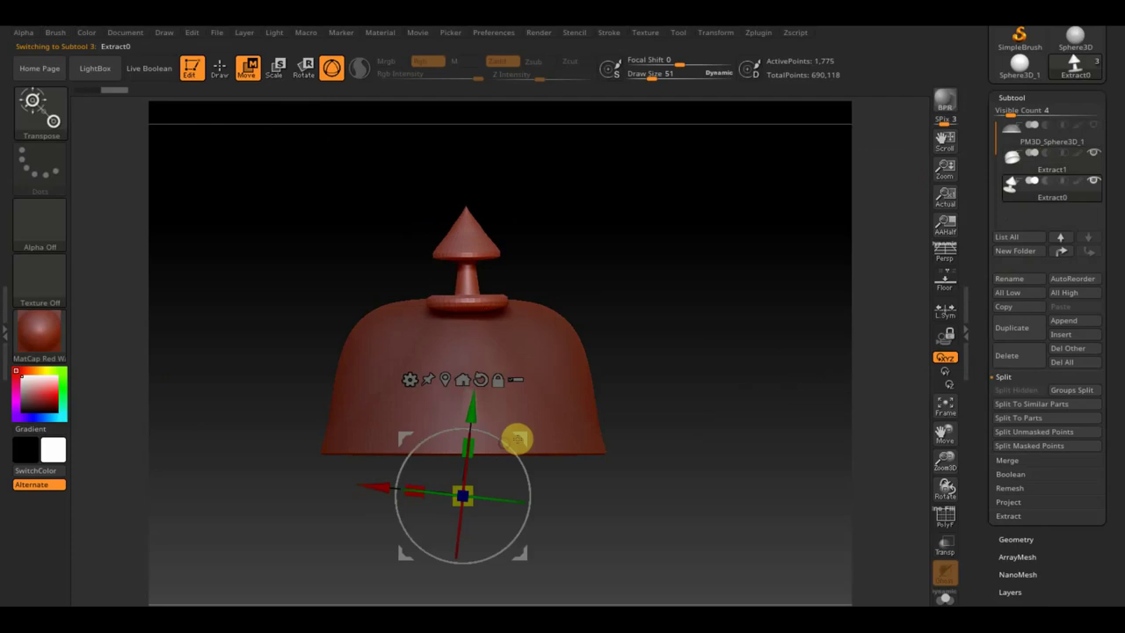
mouse_move(676, 444)
left_mouse_down()
mouse_move(651, 442)
mouse_move(650, 462)
left_mouse_up()
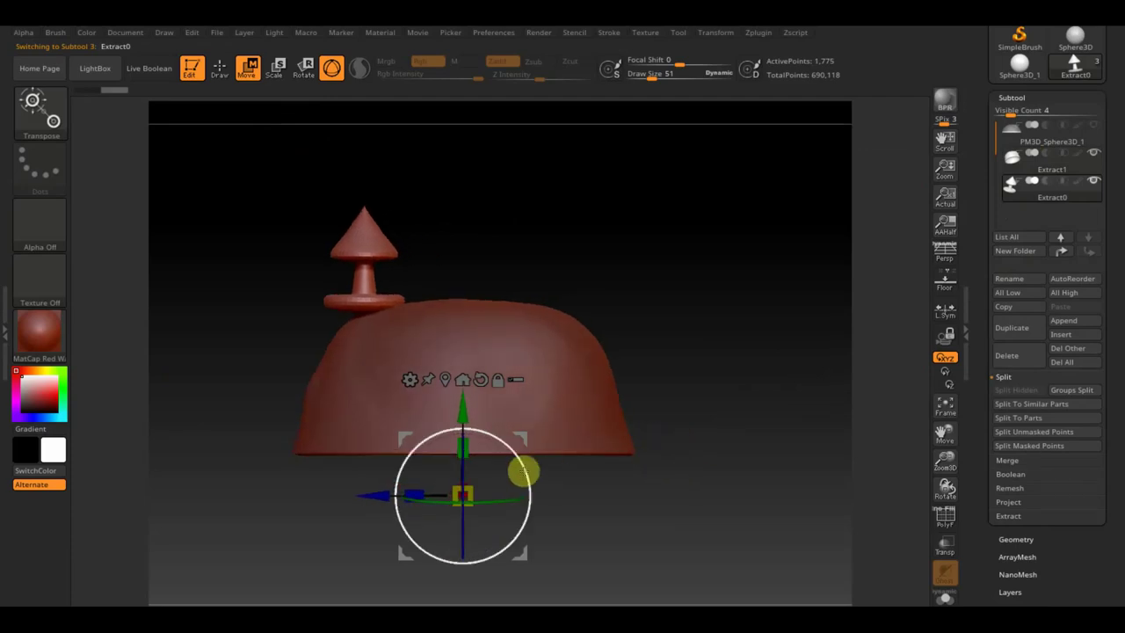
left_click_drag(522, 467, 523, 470)
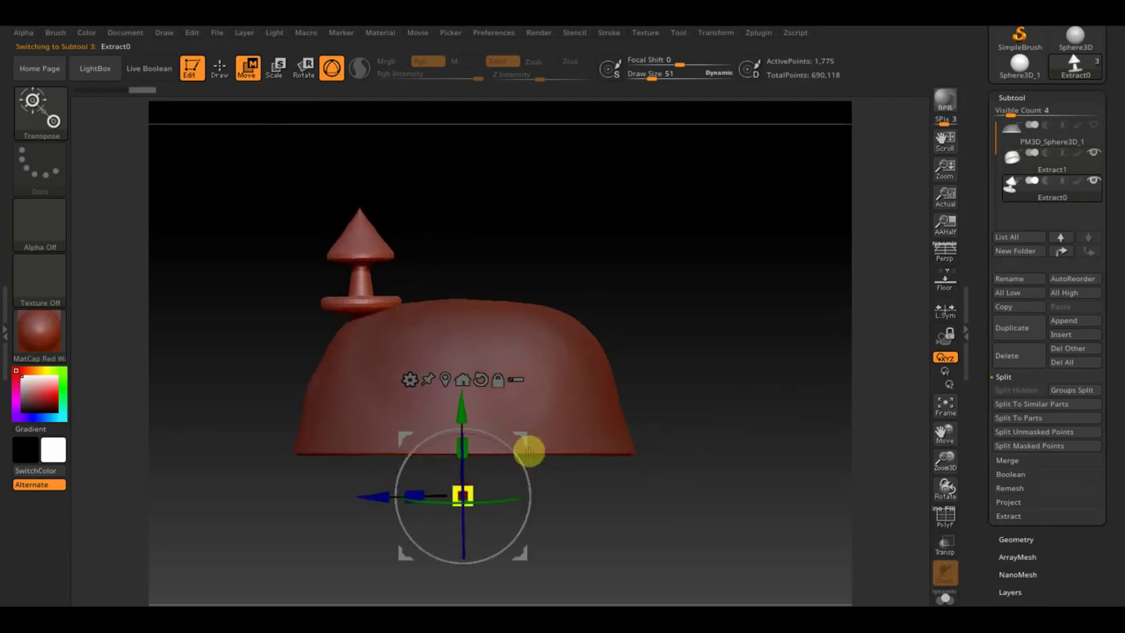
left_click_drag(377, 494, 474, 502)
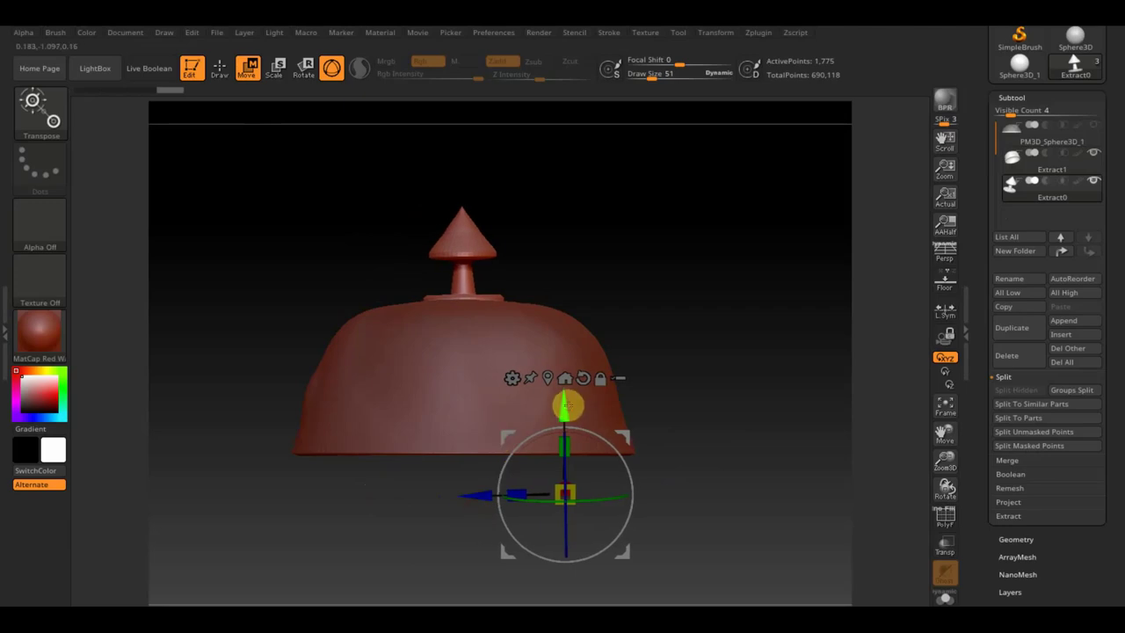
left_click_drag(567, 405, 567, 402)
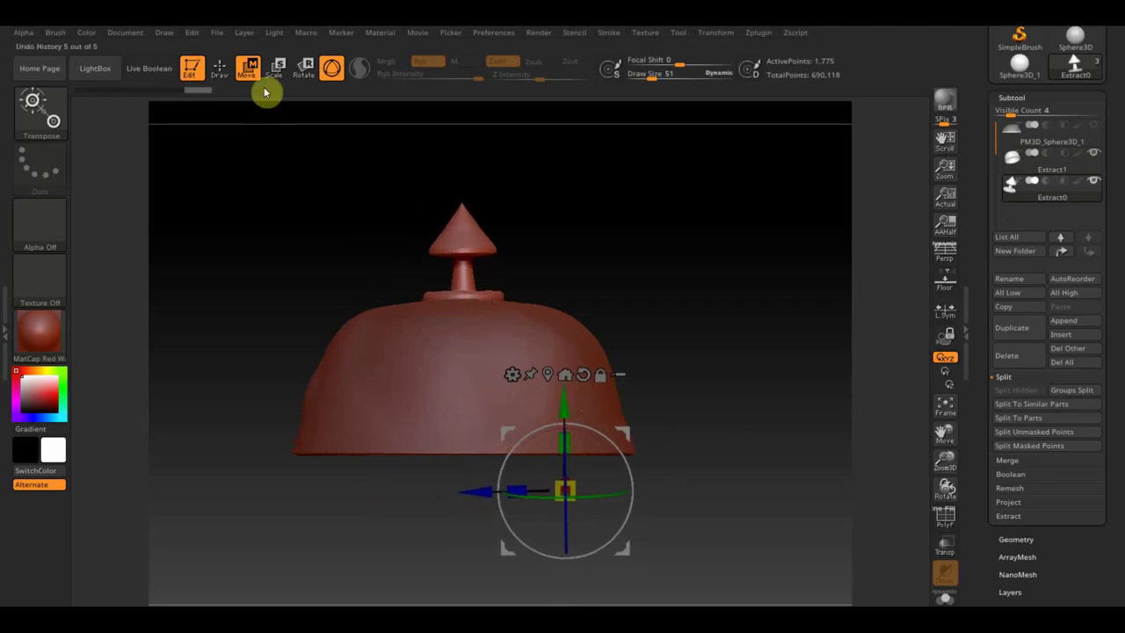
- Mask a box around the cone tip and invert the mask to free only the tip
left_click(219, 71)
left_click_drag(383, 174, 543, 261, "ctrl")
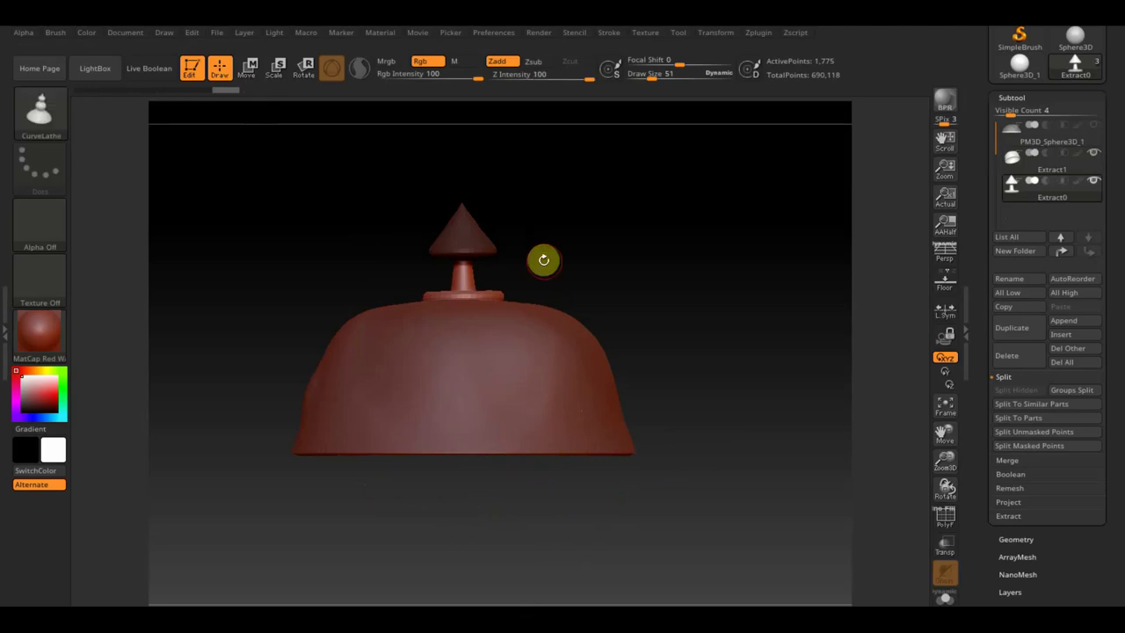
left_click(462, 268, "ctrl")
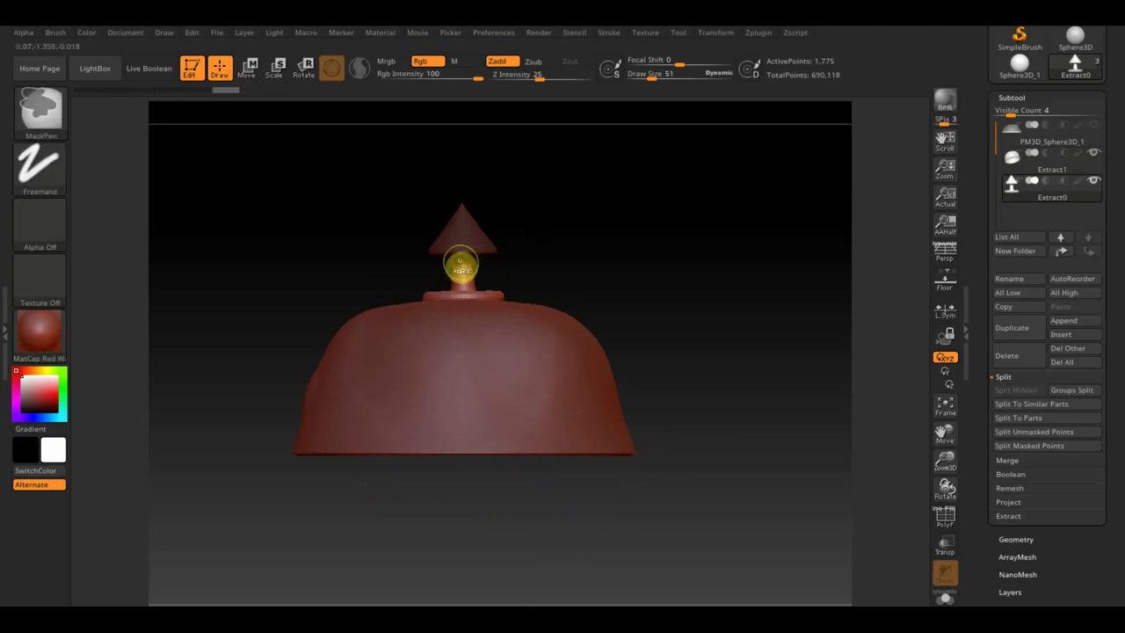
left_click(589, 260, "ctrl")
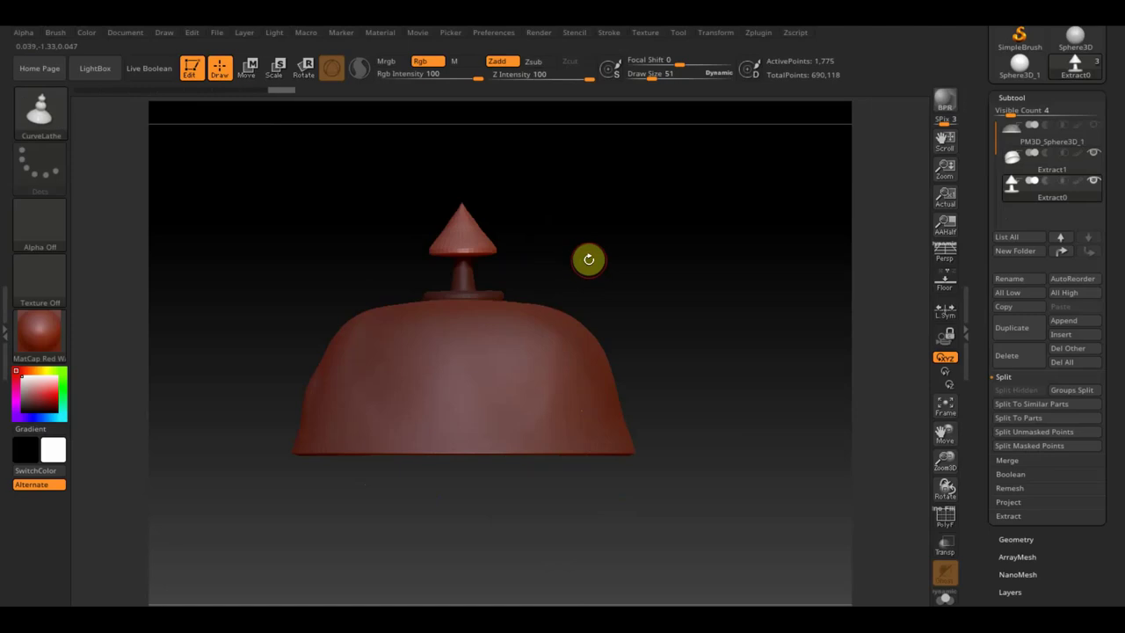
- Lift the cone tip vertically higher with the Move gizmo
left_click(247, 65)
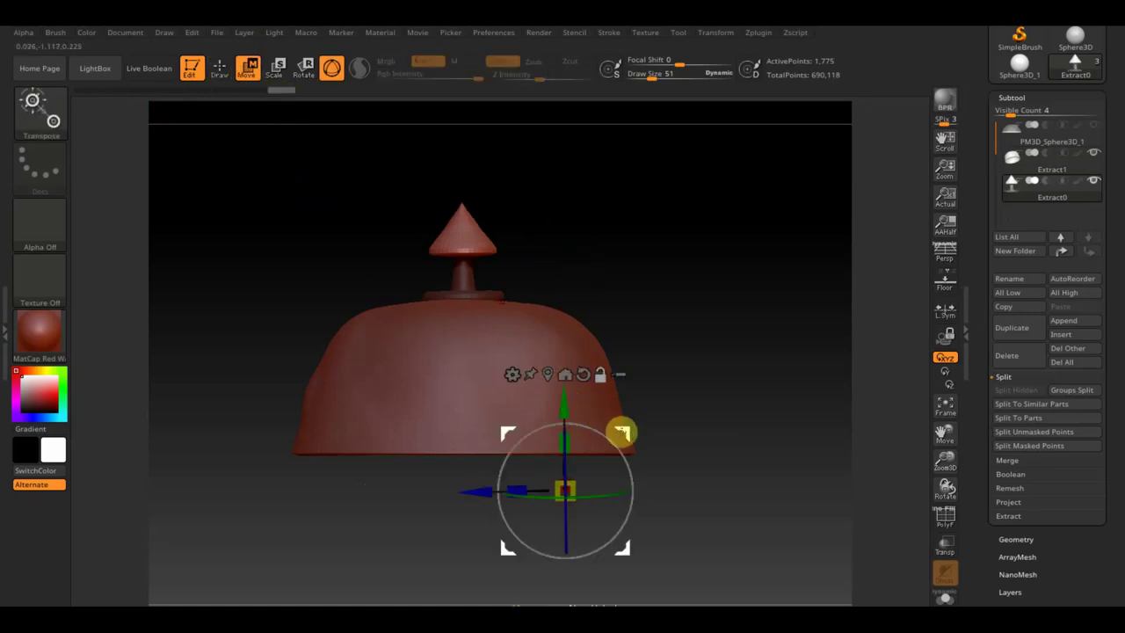
left_click(586, 399)
left_click_drag(586, 399, 530, 220)
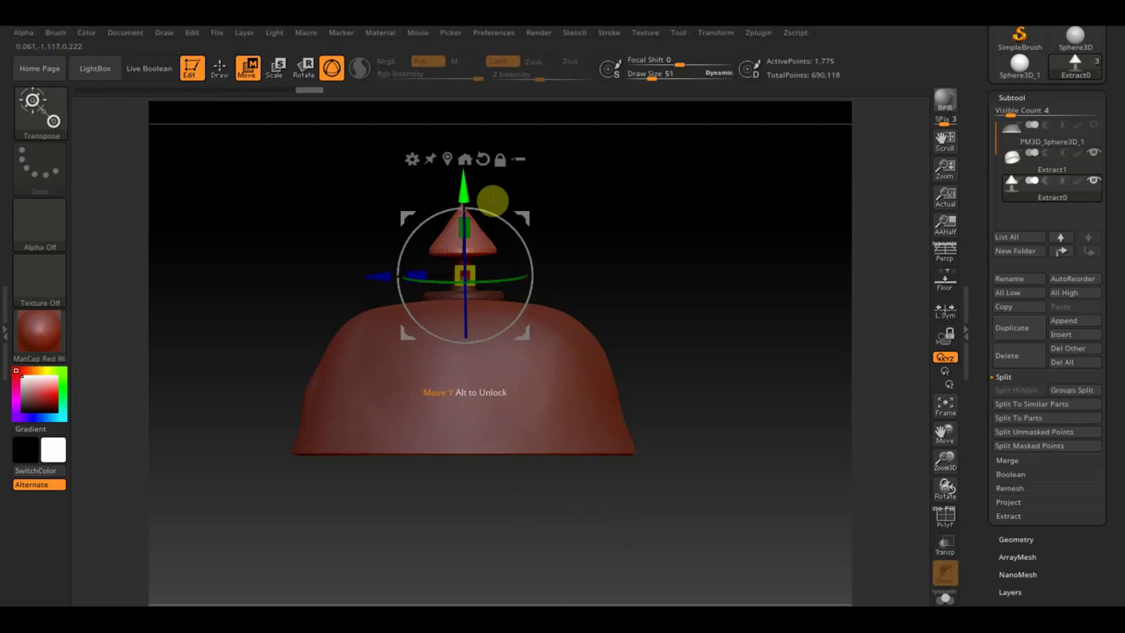
left_click_drag(465, 189, 465, 189)
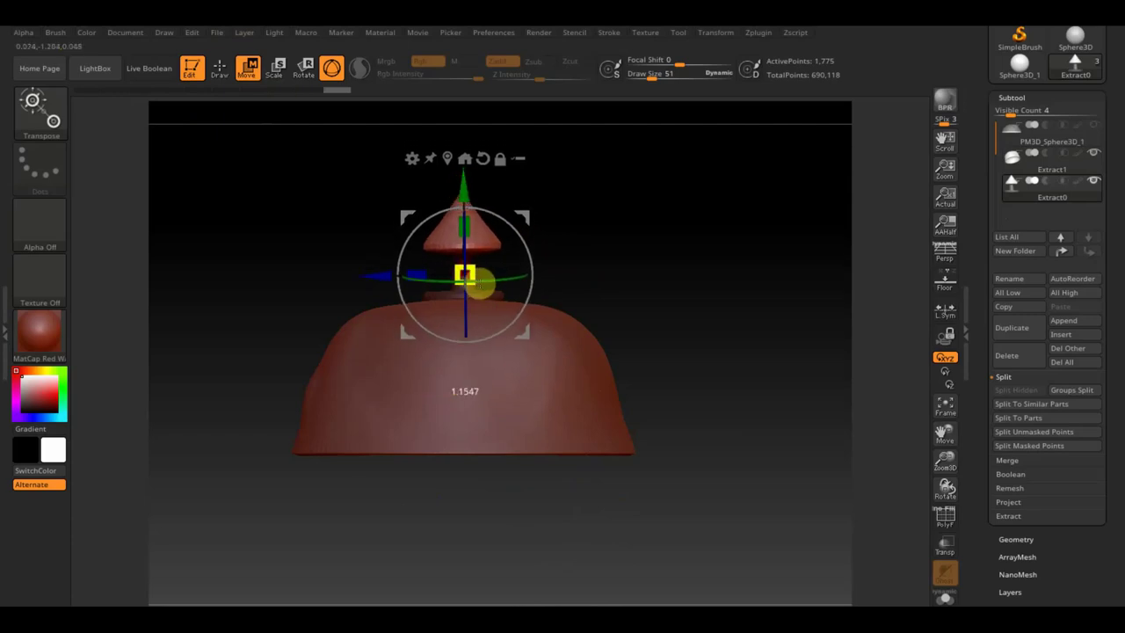
left_click_drag(466, 185, 467, 212)
key("ctrl")
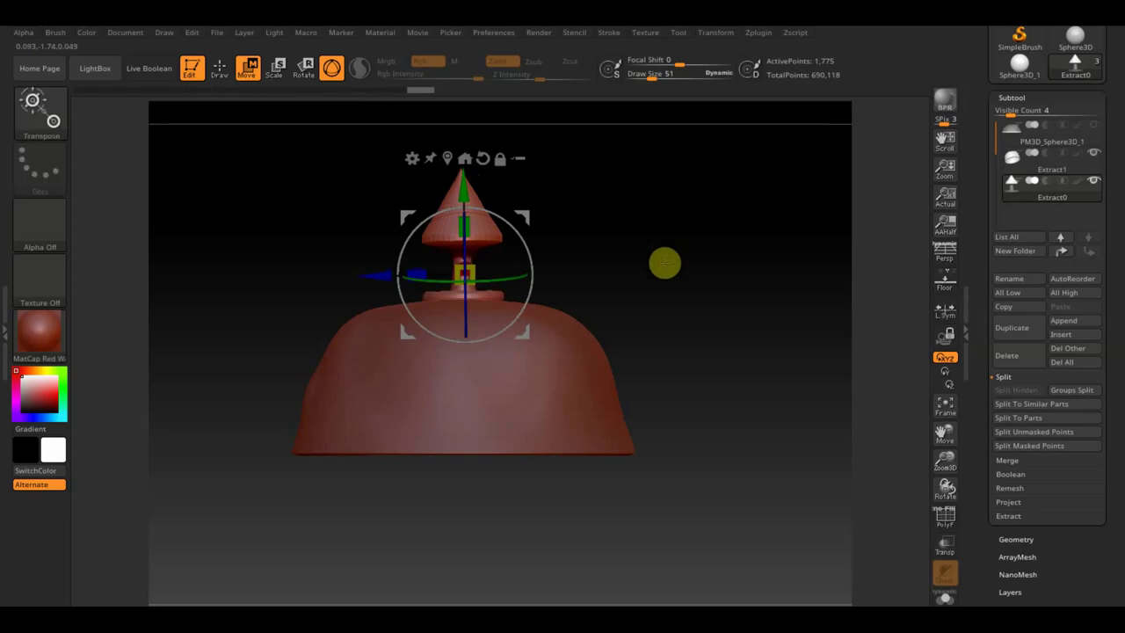
left_click(220, 67)
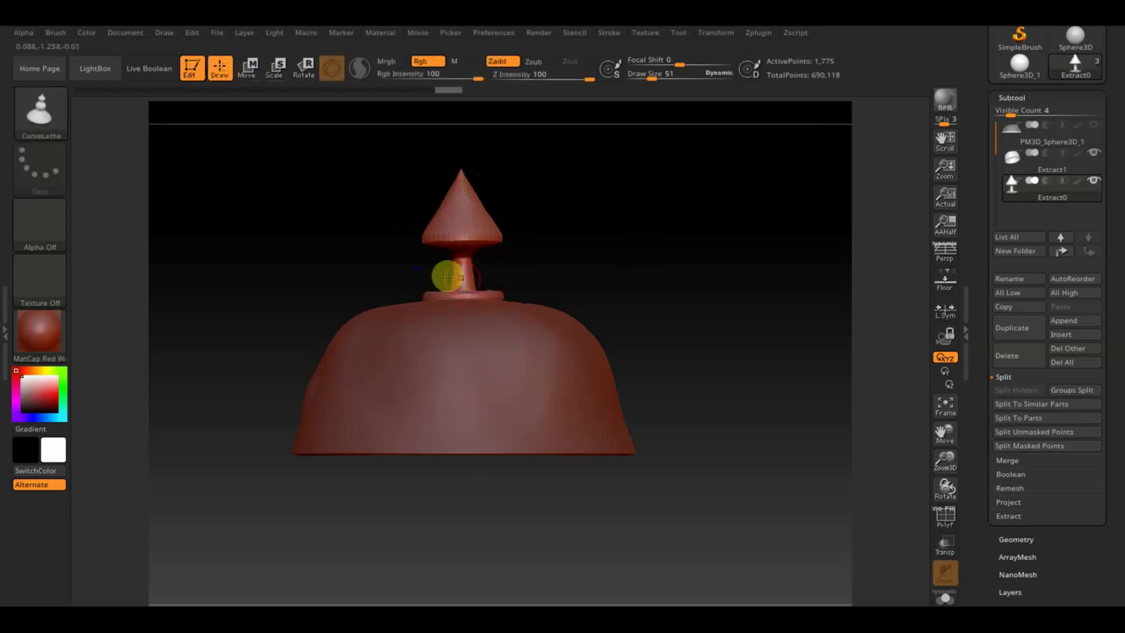
- Mask a box across the spindle below the cone and invert the mask
key("ctrl")
left_click_drag(510, 282, 422, 255, "ctrl")
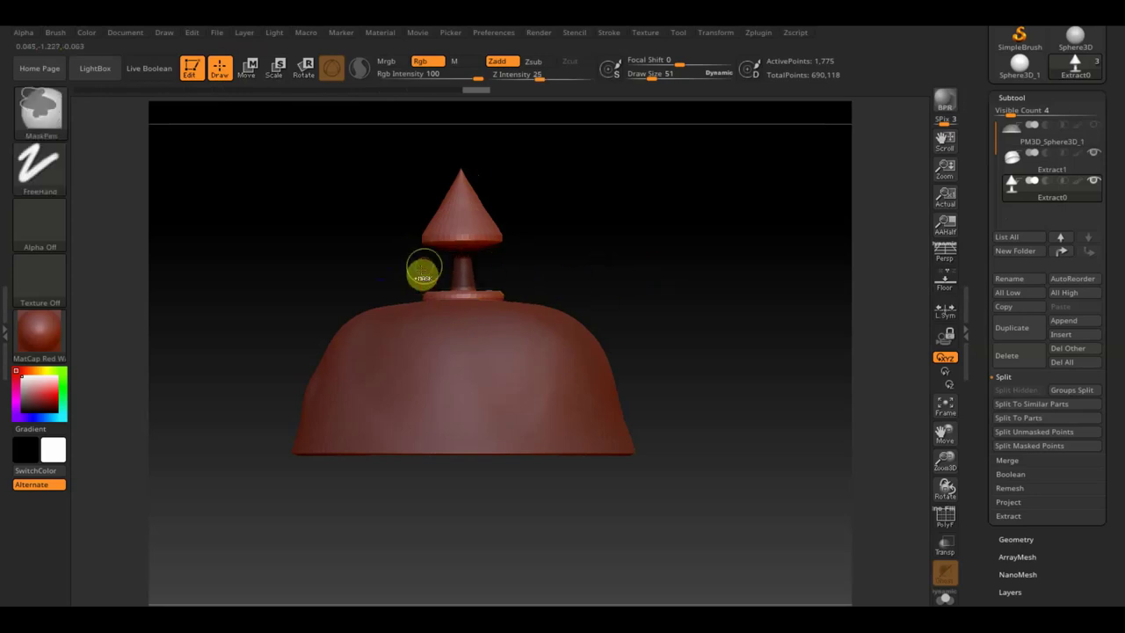
mouse_move(419, 257)
left_mouse_down("ctrl")
mouse_move(503, 287)
mouse_move(398, 255)
left_mouse_up("ctrl")
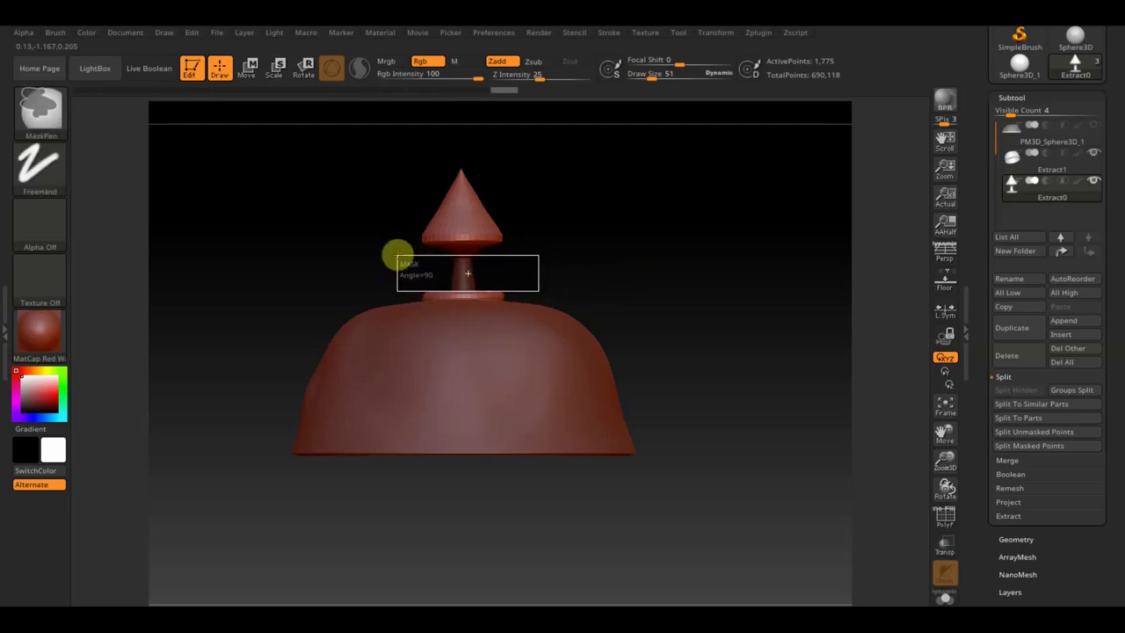
left_click_drag(398, 255, 397, 252, "ctrl")
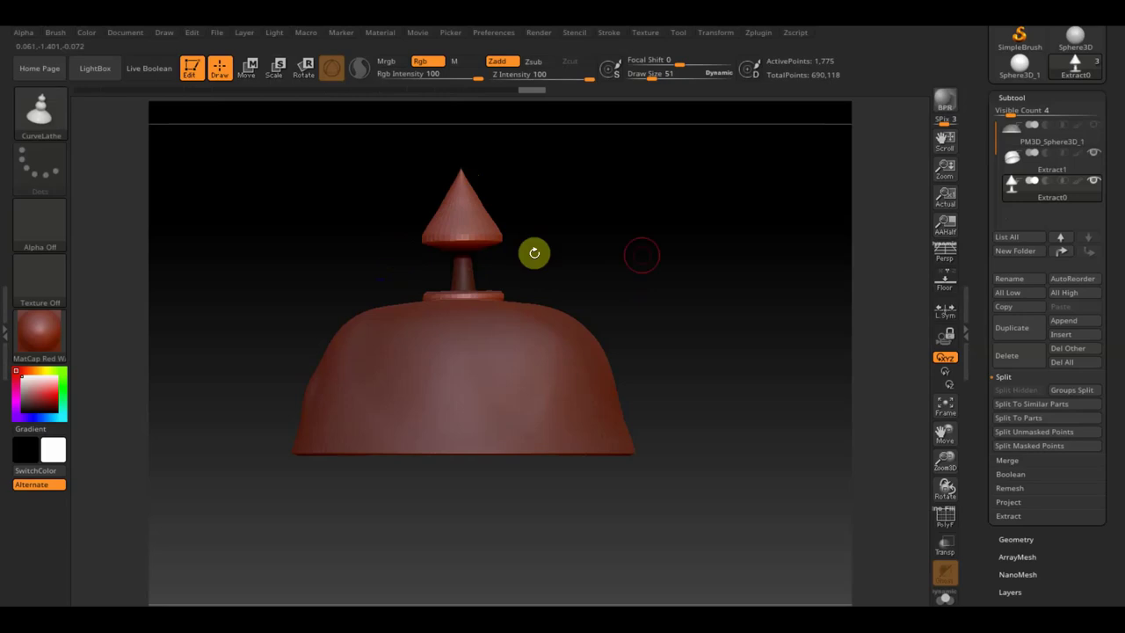
left_click(654, 258, "ctrl")
key("b")
key("c")
key("l")
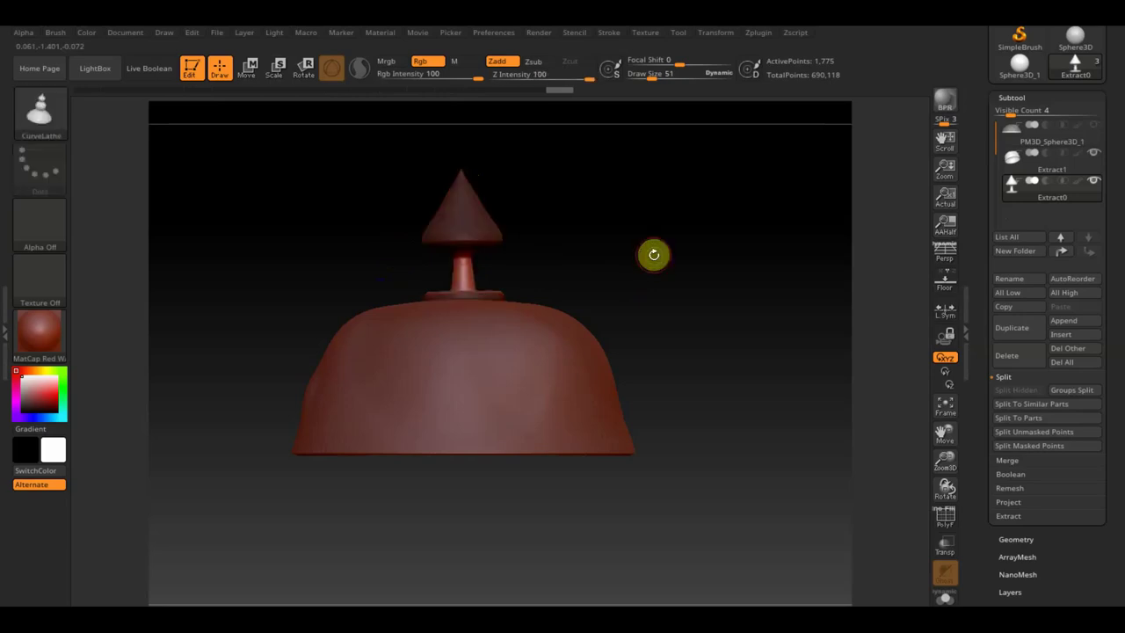
- Subdivide the spike subtool once with Ctrl+D, raising it to 7,149 points
left_click(247, 68)
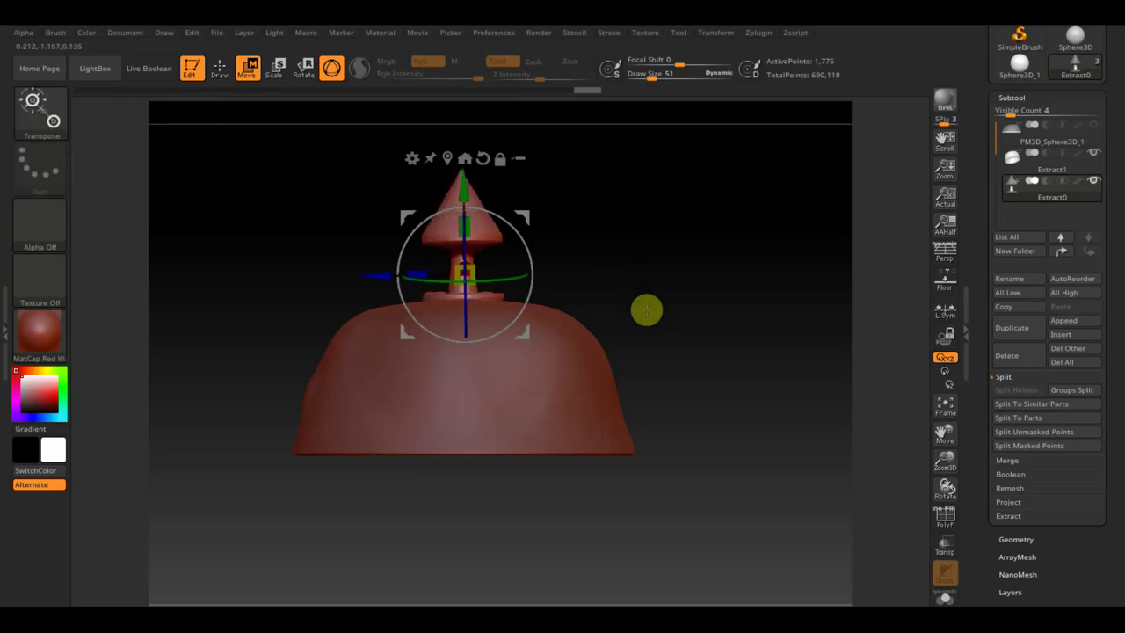
mouse_move(647, 309)
left_mouse_down()
mouse_move(664, 415)
mouse_move(642, 364)
mouse_move(663, 359)
left_mouse_up()
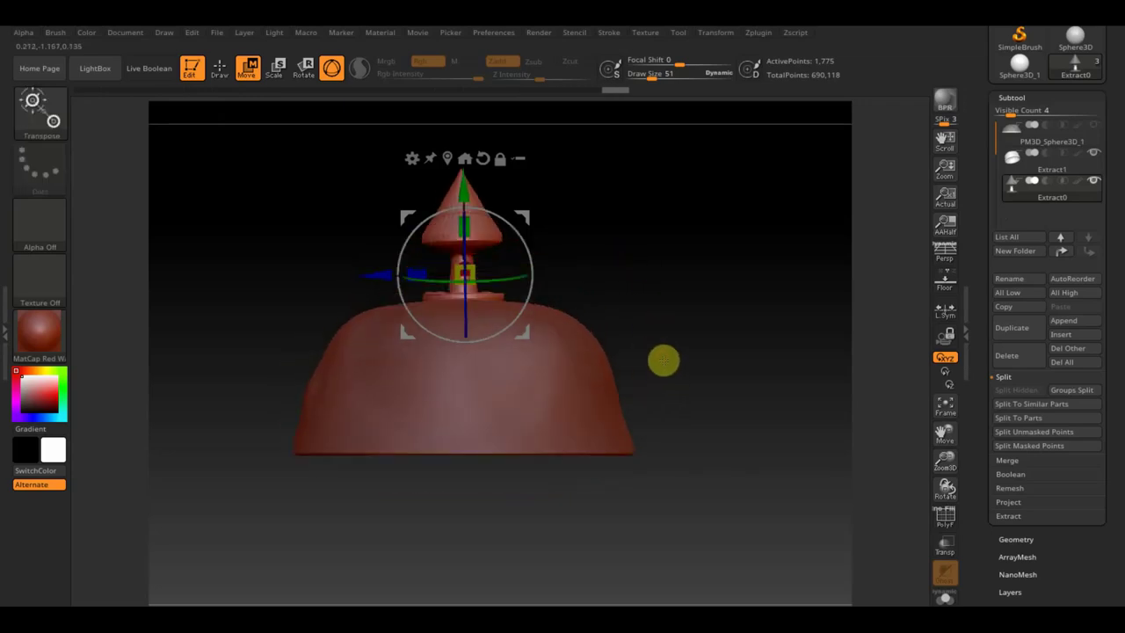
left_click(225, 68)
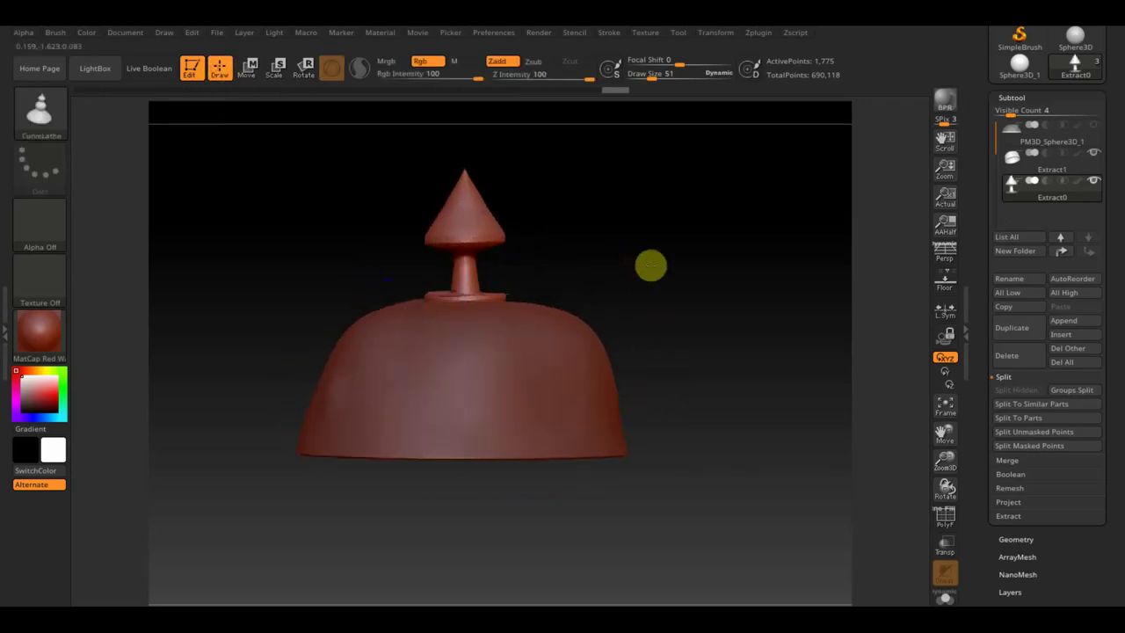
key("ctrl")
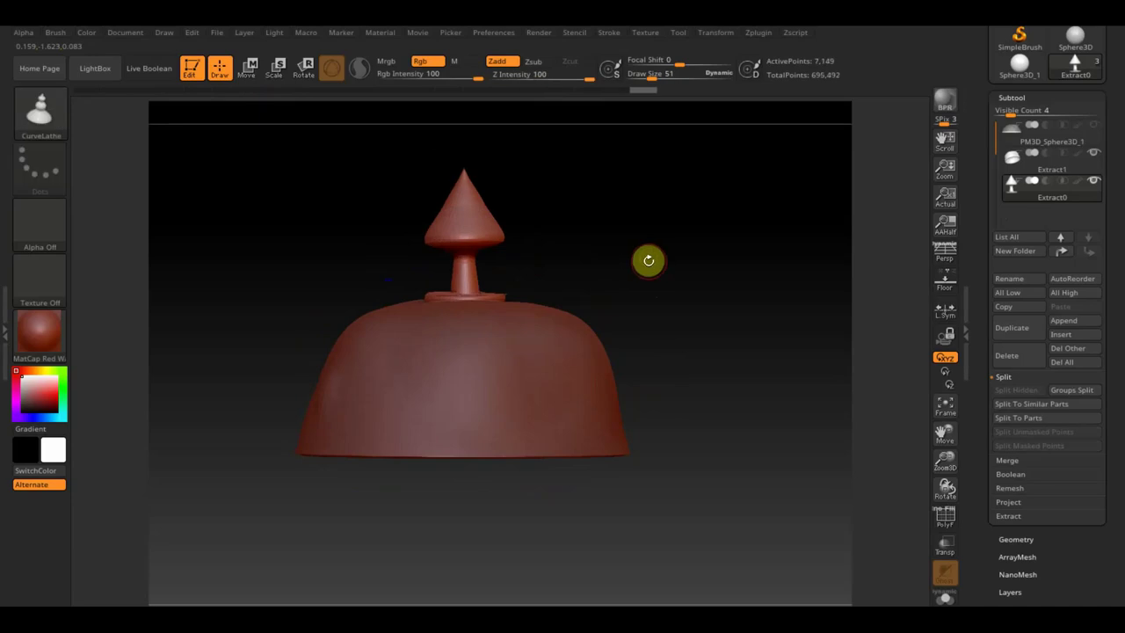
mouse_move(648, 260)
left_mouse_down()
mouse_move(721, 302)
mouse_move(714, 311)
left_mouse_up()
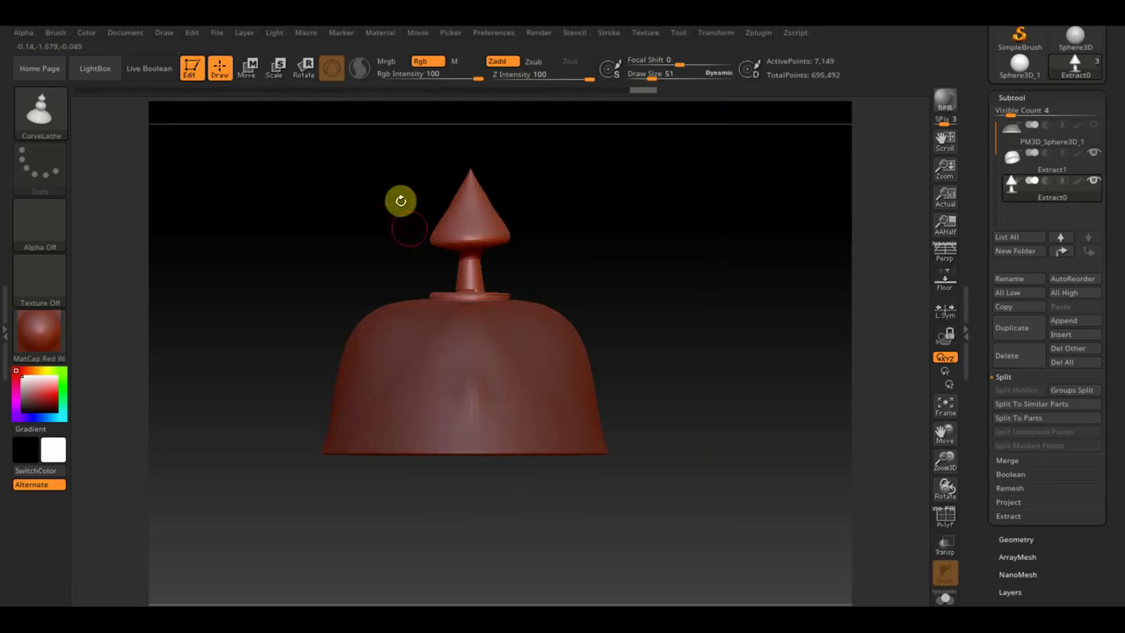
mouse_move(421, 246)
left_mouse_down()
mouse_move(445, 203)
mouse_move(452, 231)
left_mouse_up()
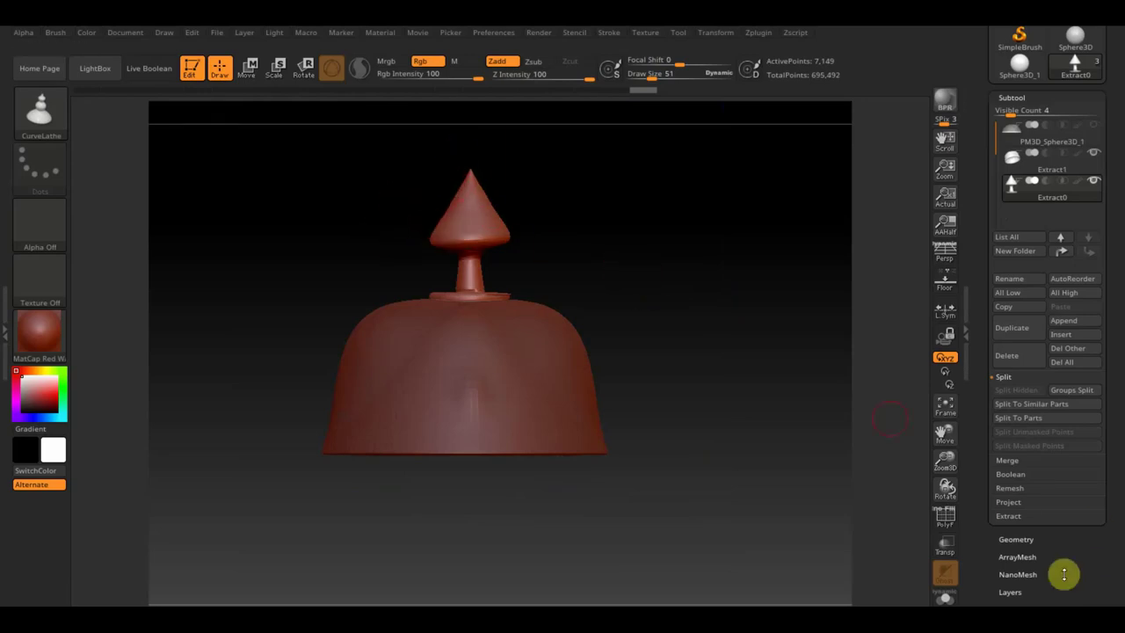
- Delete the spike's lower subdivision levels, trying Mirror And Weld then undoing it
left_click(1022, 538)
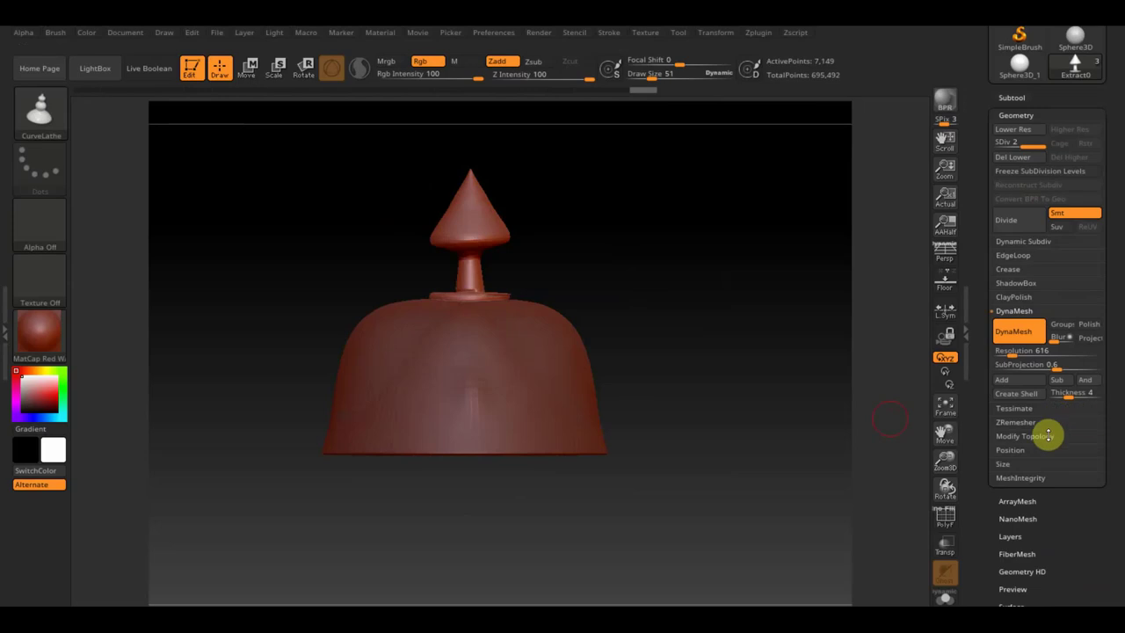
left_click(1048, 435)
left_click(1049, 394)
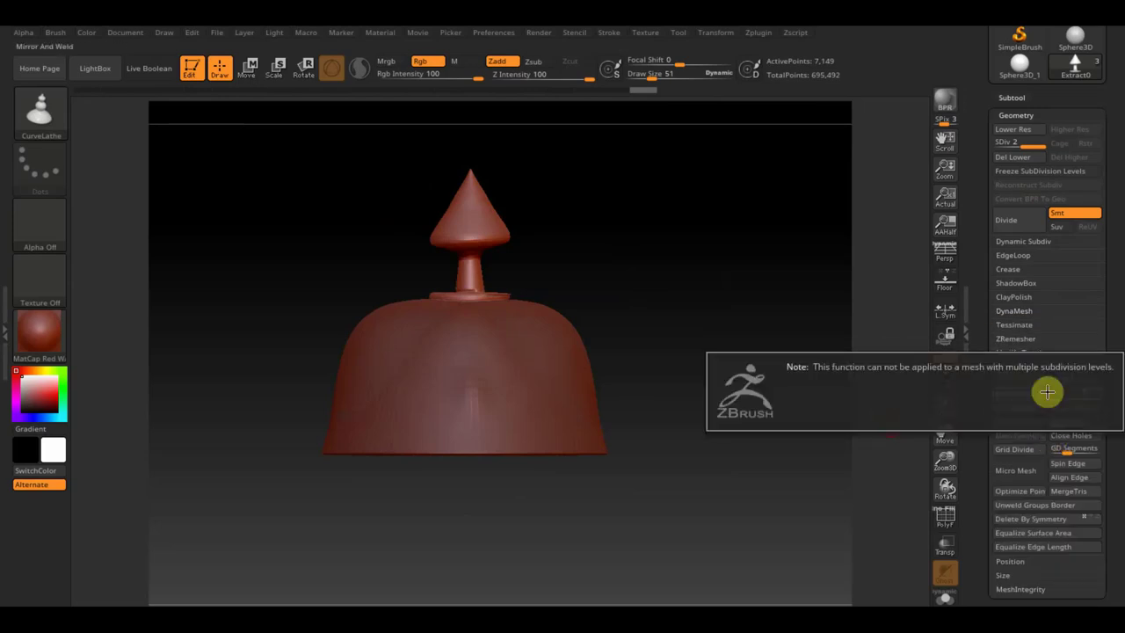
left_click(1029, 163)
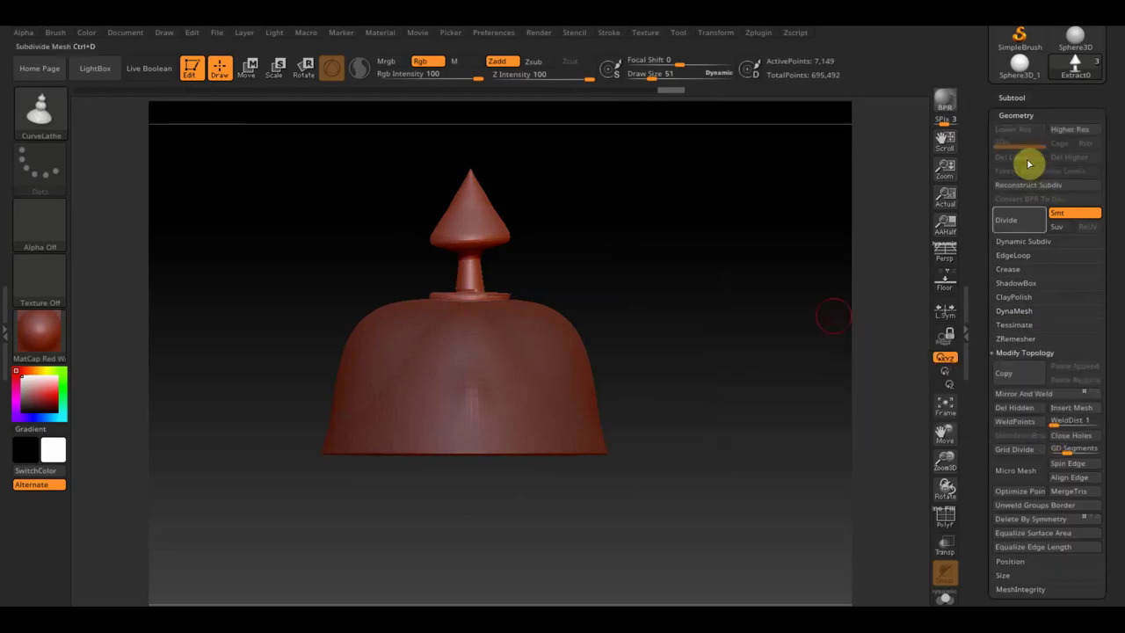
left_click(1045, 394)
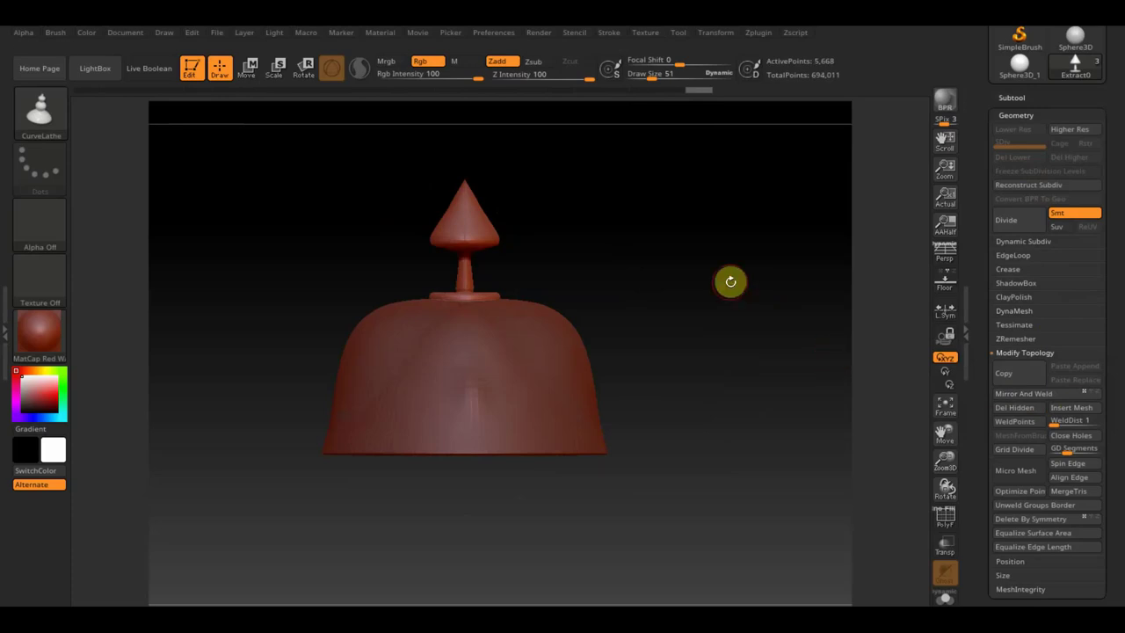
key("ctrl+z")
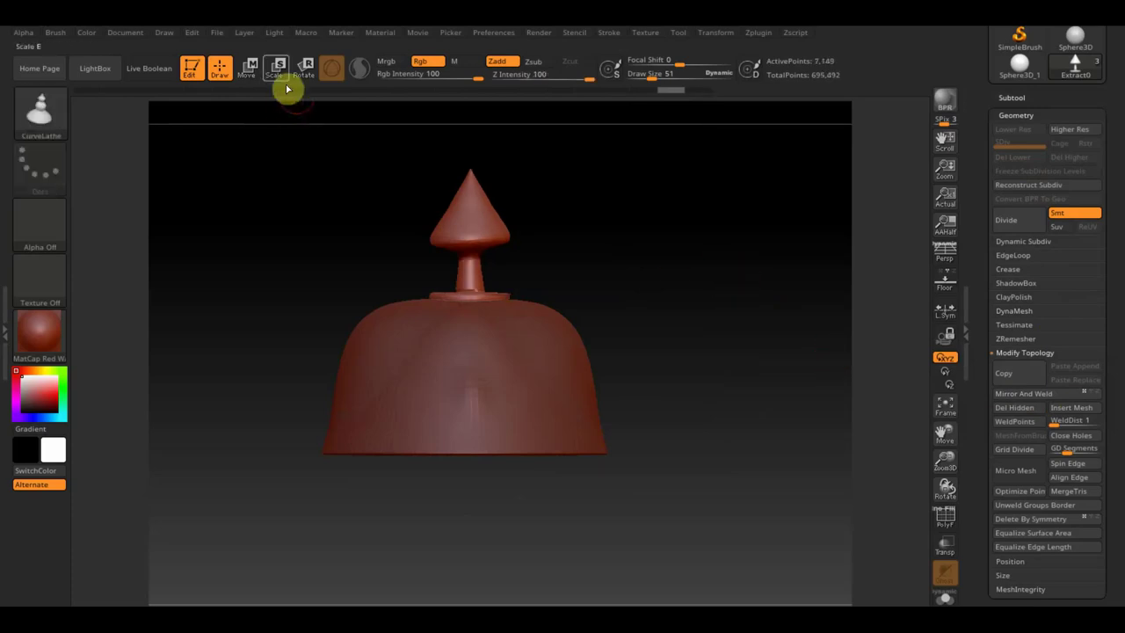
- Rotate the spike upright, centre it, and apply Mirror And Weld
left_click(246, 68)
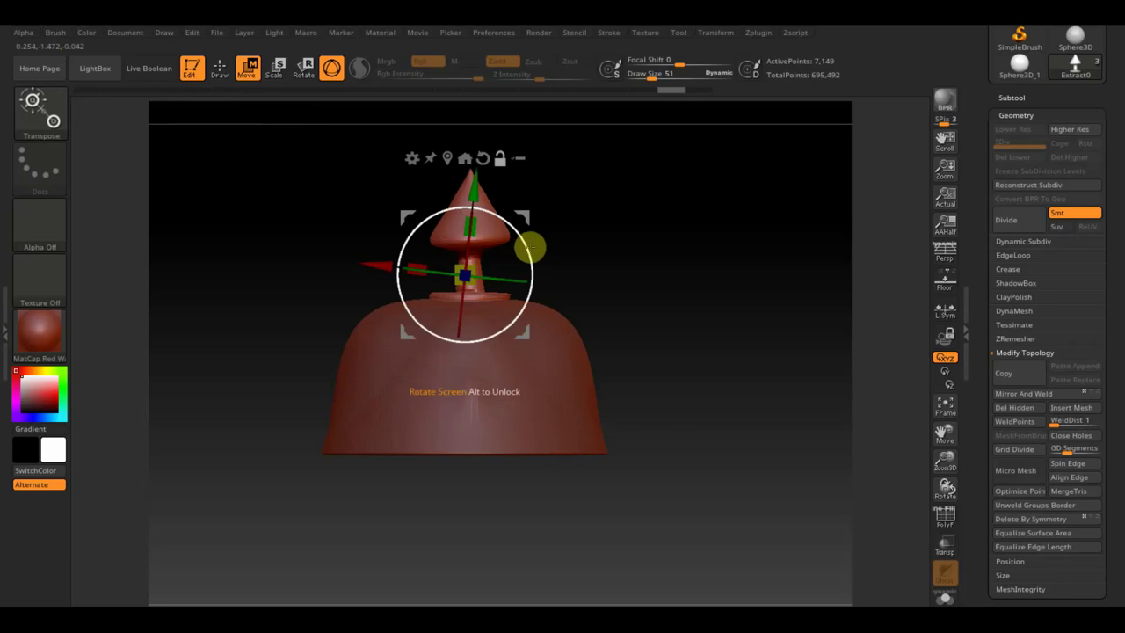
left_click_drag(530, 249, 523, 243)
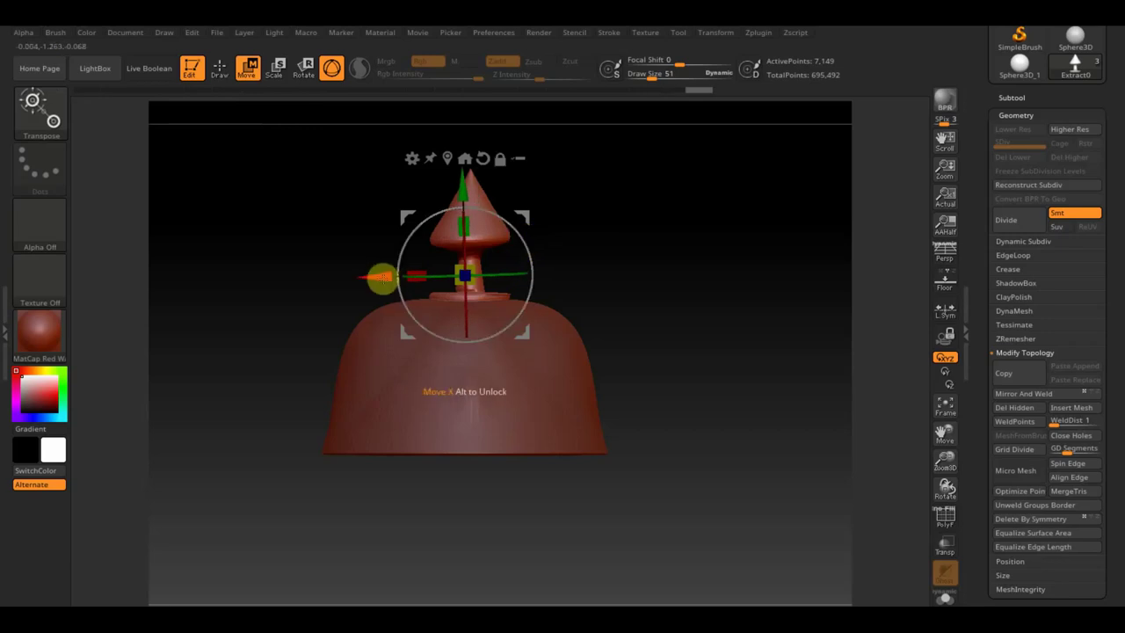
left_click_drag(378, 279, 373, 277)
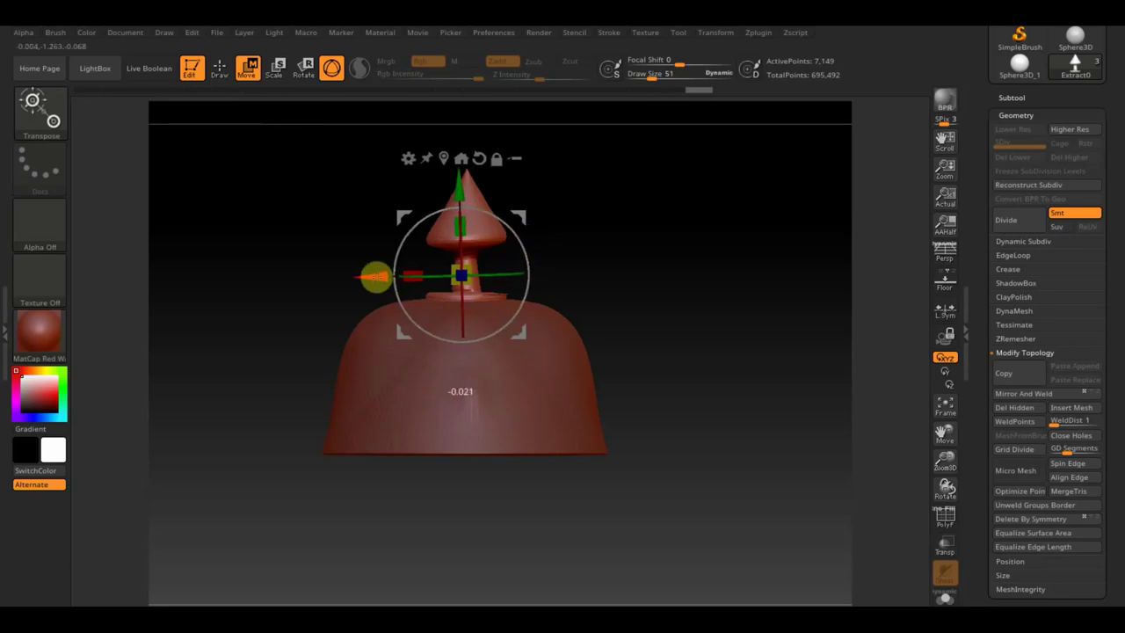
left_click(1034, 395)
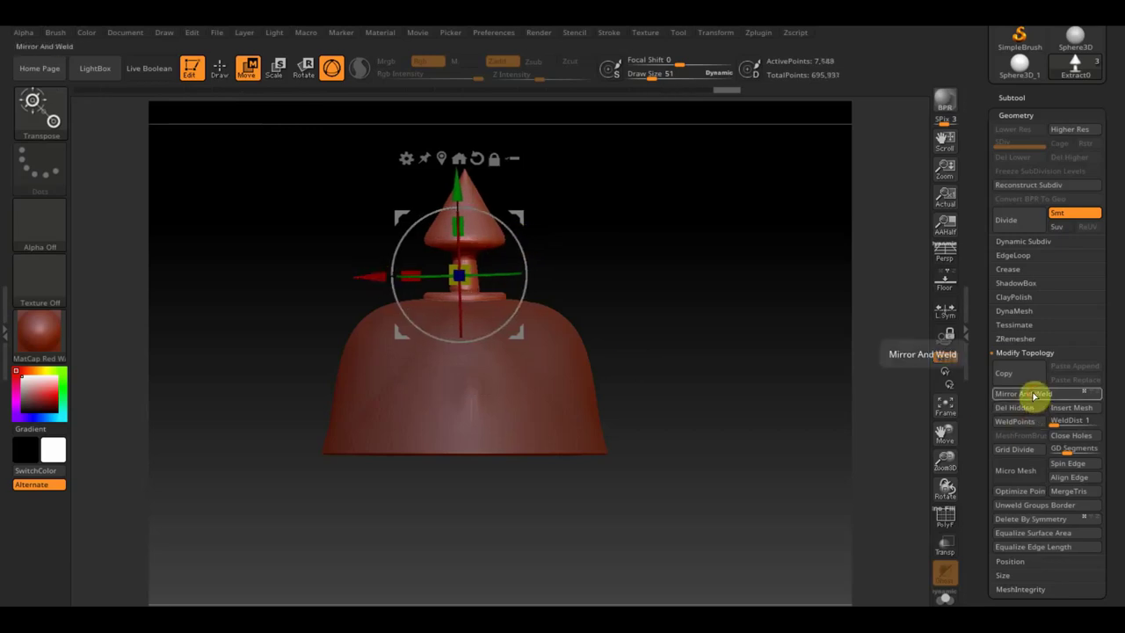
- Return to a front view and select the Extract1 bell subtool
left_click(225, 74)
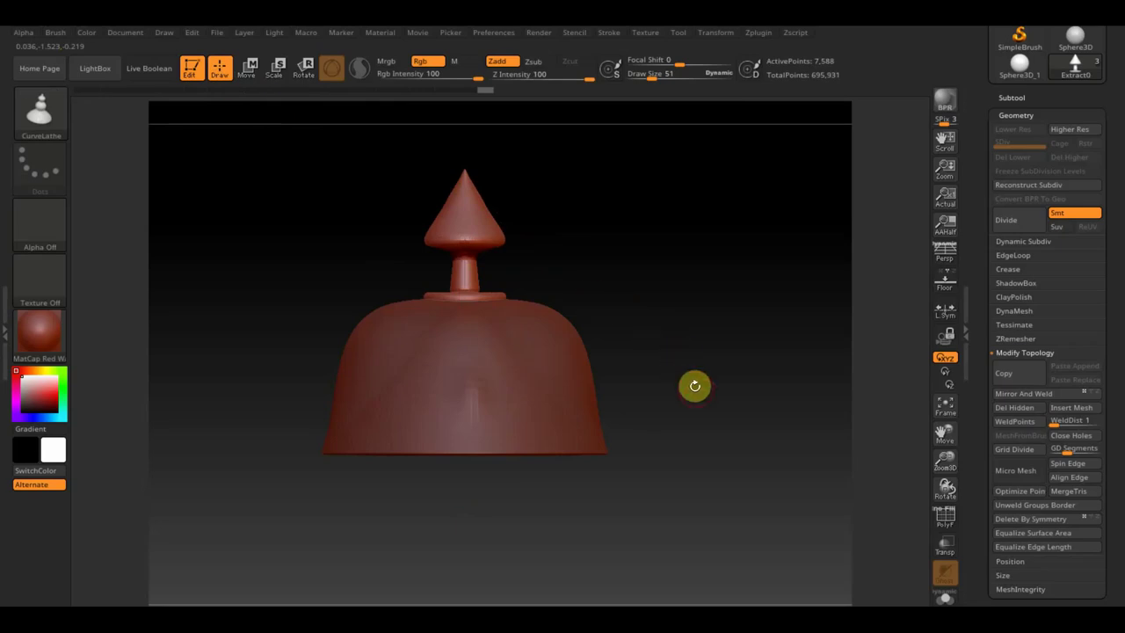
mouse_move(708, 396)
left_mouse_down()
mouse_move(771, 407)
mouse_move(710, 409)
mouse_move(703, 446)
mouse_move(624, 428)
left_mouse_up()
mouse_move(740, 376)
left_mouse_down("shift")
mouse_move(728, 410)
mouse_move(790, 390)
left_mouse_up("shift")
left_click(593, 391, "alt")
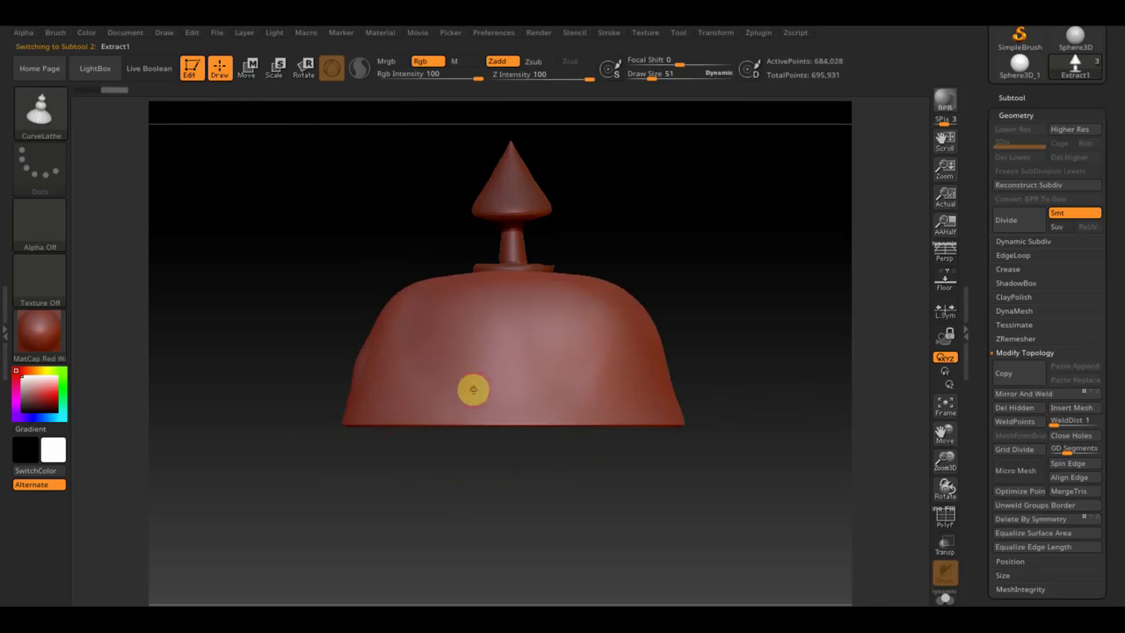
- Mask a rectangle over the bell's lower-left rim and invert it so only that strip is free
left_click_drag(471, 502, 302, 416, "ctrl")
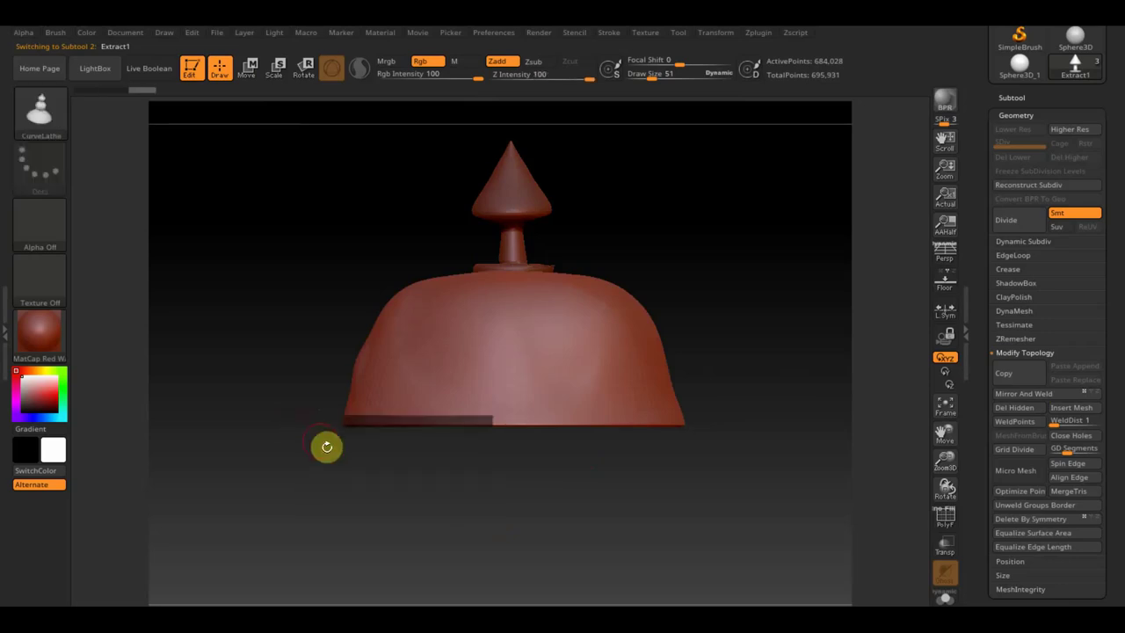
left_click(584, 477, "ctrl")
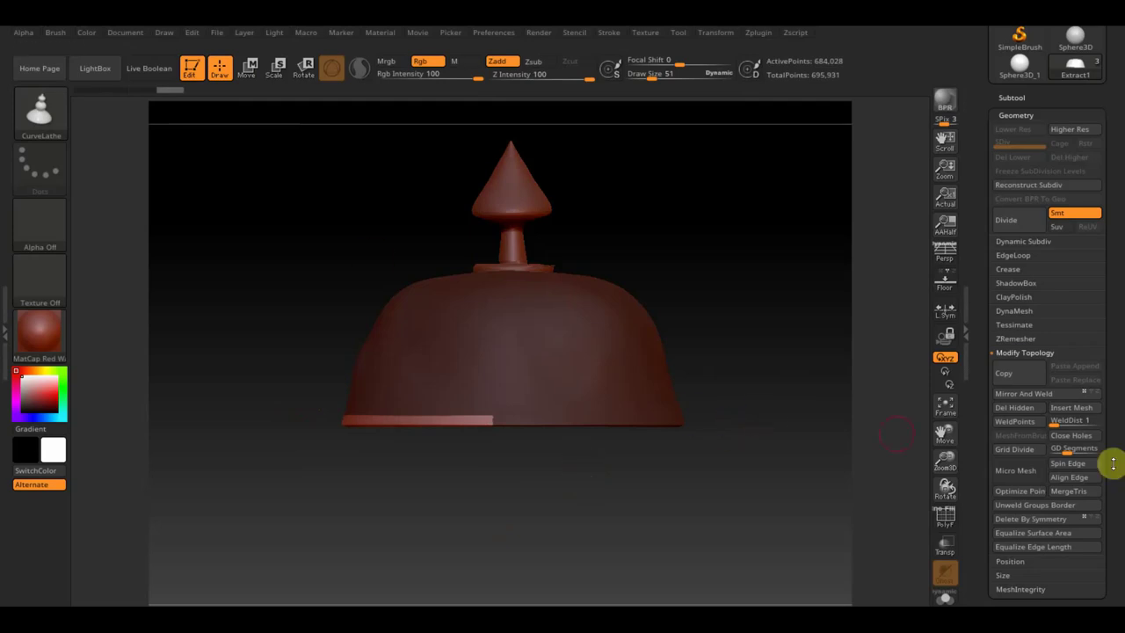
- Scale the freed rim band outward, tilt it, and narrow it slightly along X
left_click(250, 70)
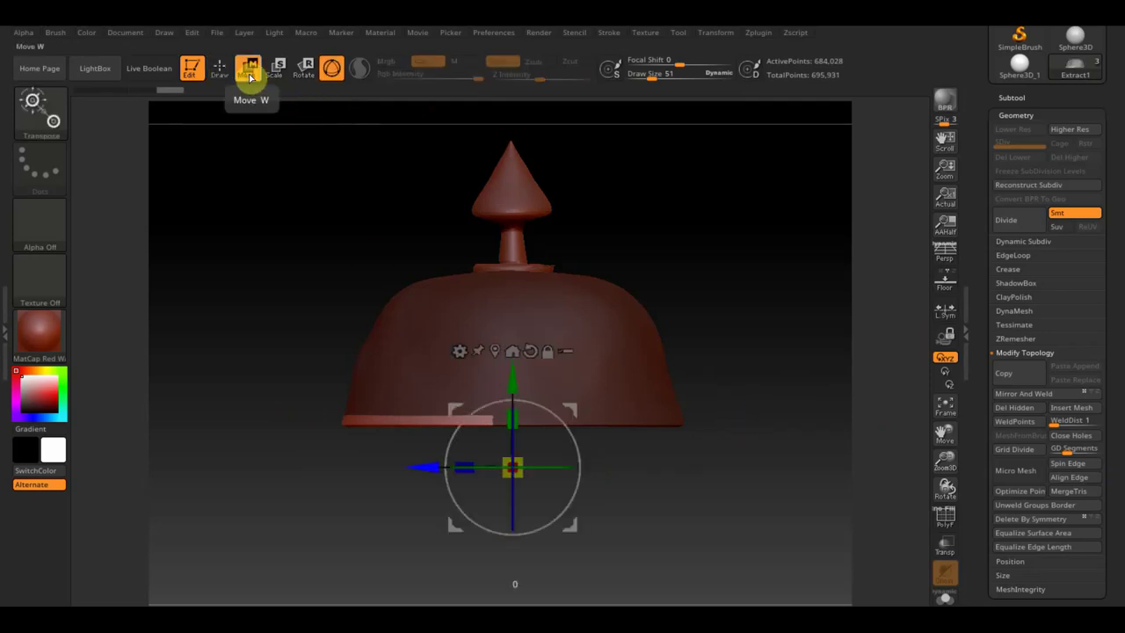
left_click_drag(520, 475, 532, 481)
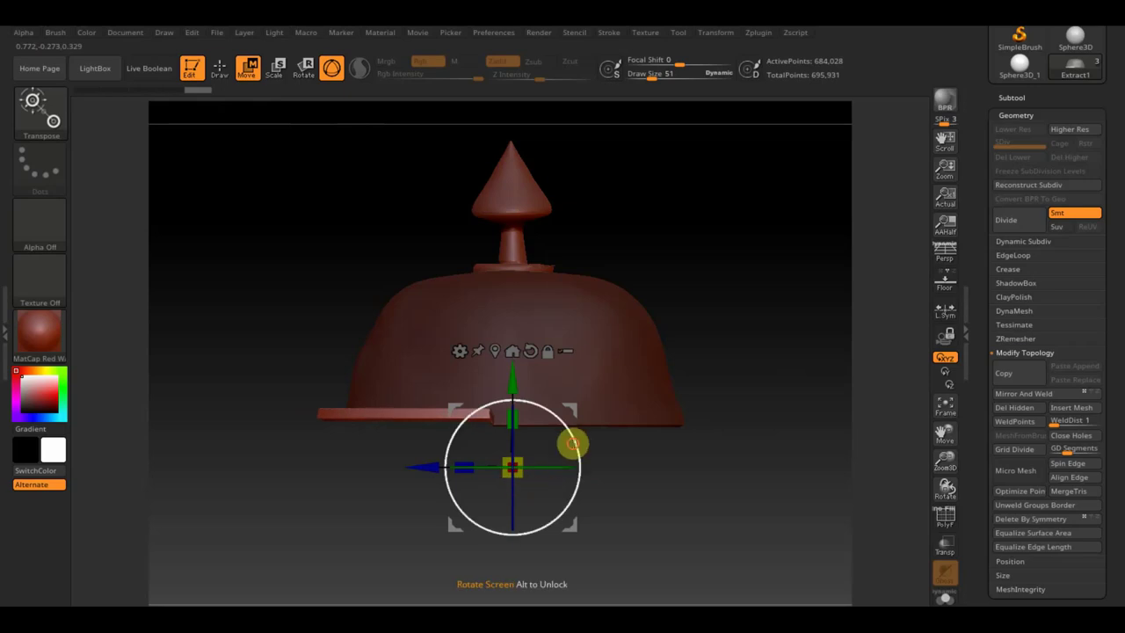
left_click_drag(573, 442, 570, 430)
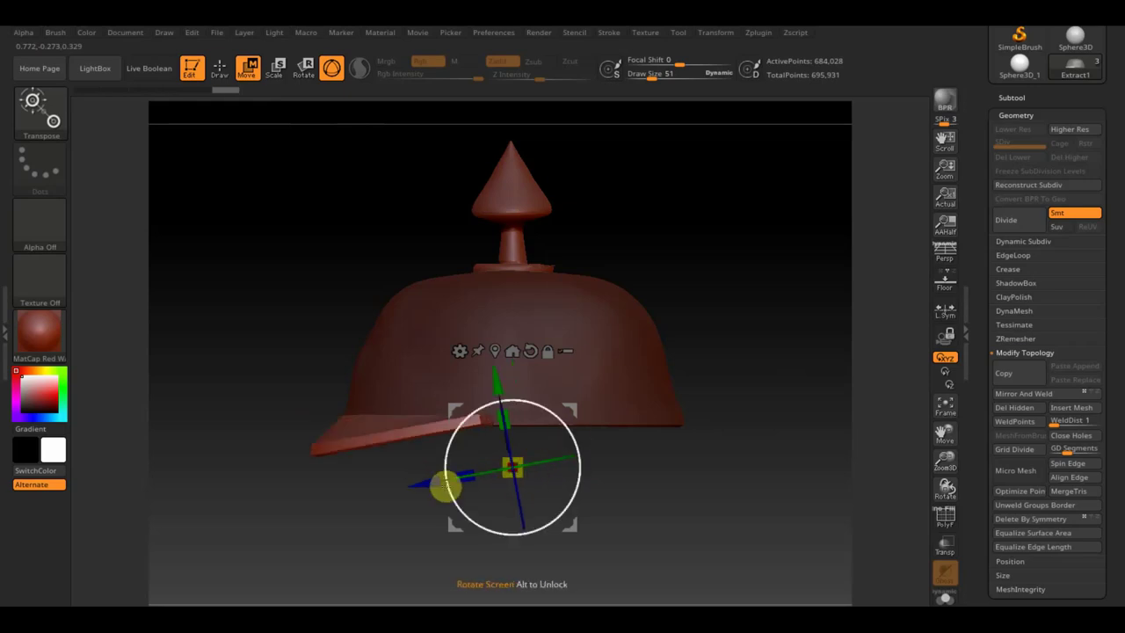
mouse_move(428, 482)
left_mouse_down()
mouse_move(418, 486)
mouse_move(610, 515)
mouse_move(664, 570)
mouse_move(658, 590)
left_mouse_up()
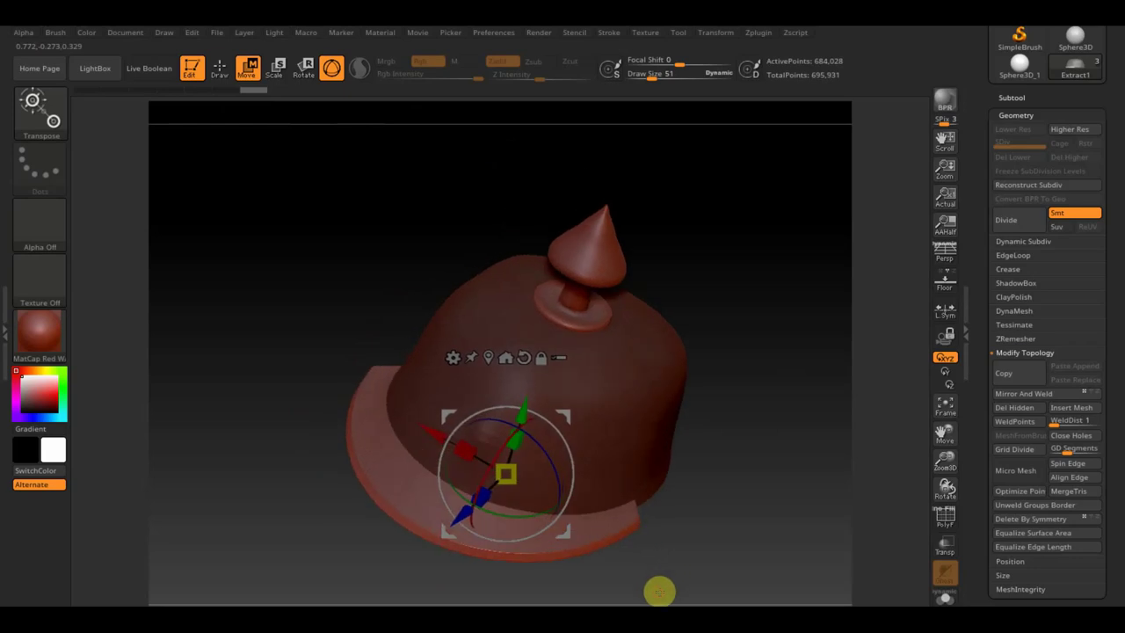
left_click_drag(466, 446, 469, 450)
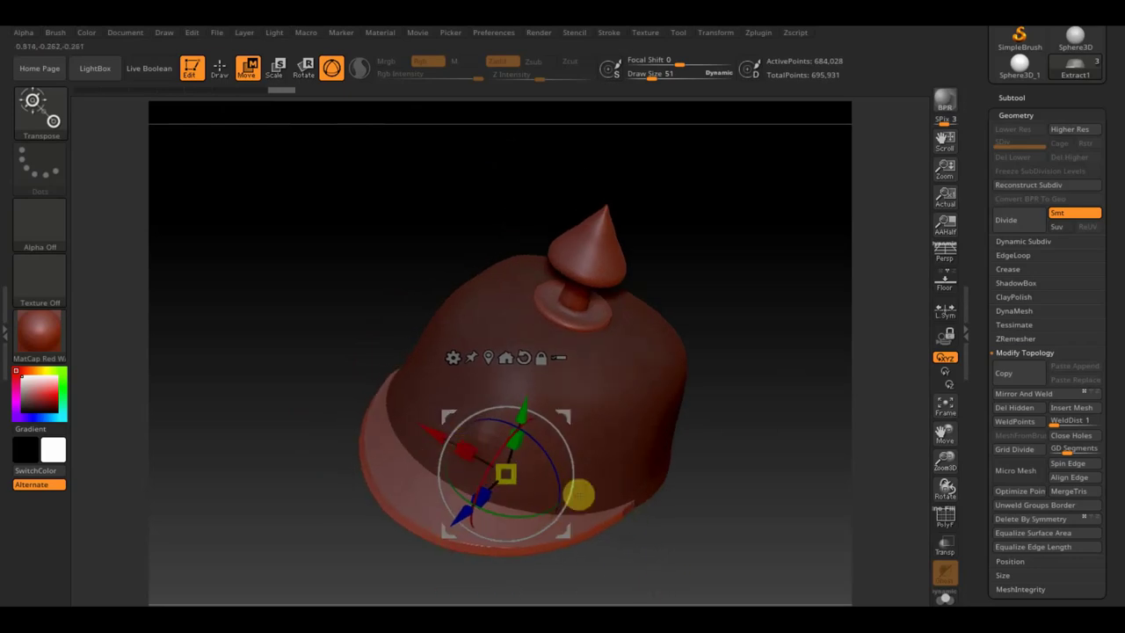
mouse_move(579, 492)
left_mouse_down()
mouse_move(711, 528)
mouse_move(685, 497)
mouse_move(712, 513)
mouse_move(509, 428)
left_mouse_up()
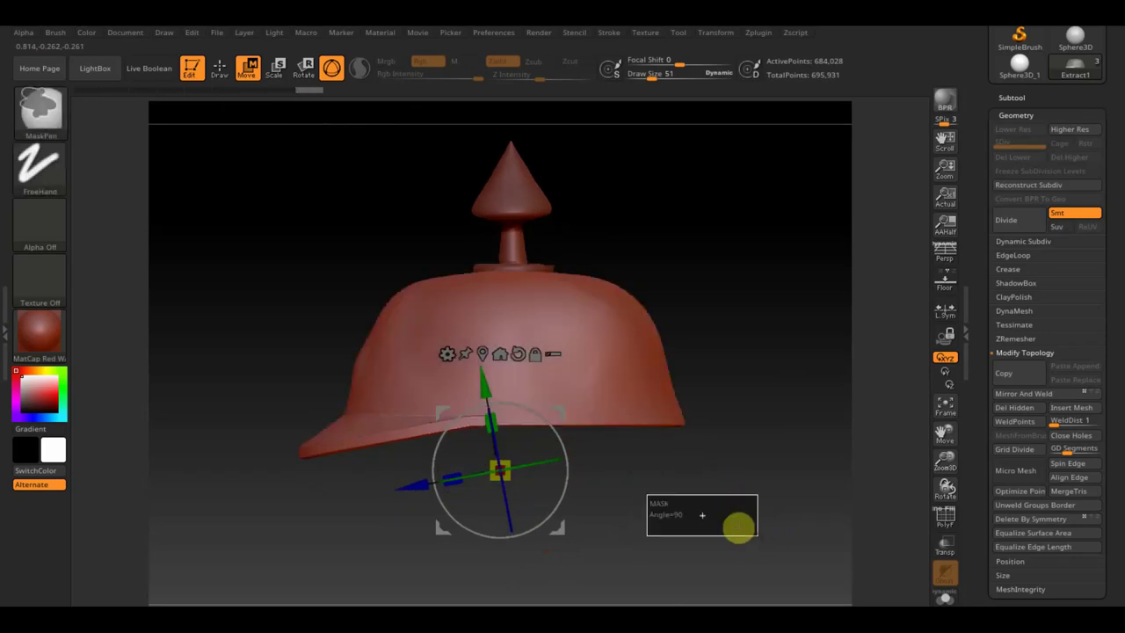
- Re-mask the helmet leaving the front brim free, then rotate and nudge it downward
left_click_drag(510, 431, 495, 415, "ctrl")
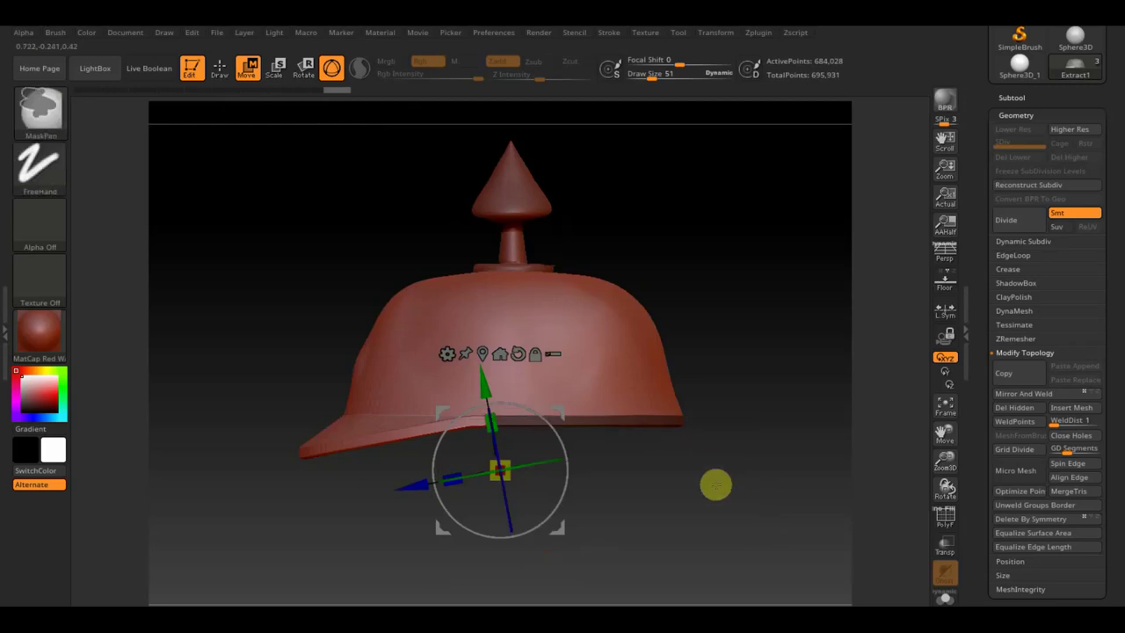
left_click(716, 484, "ctrl")
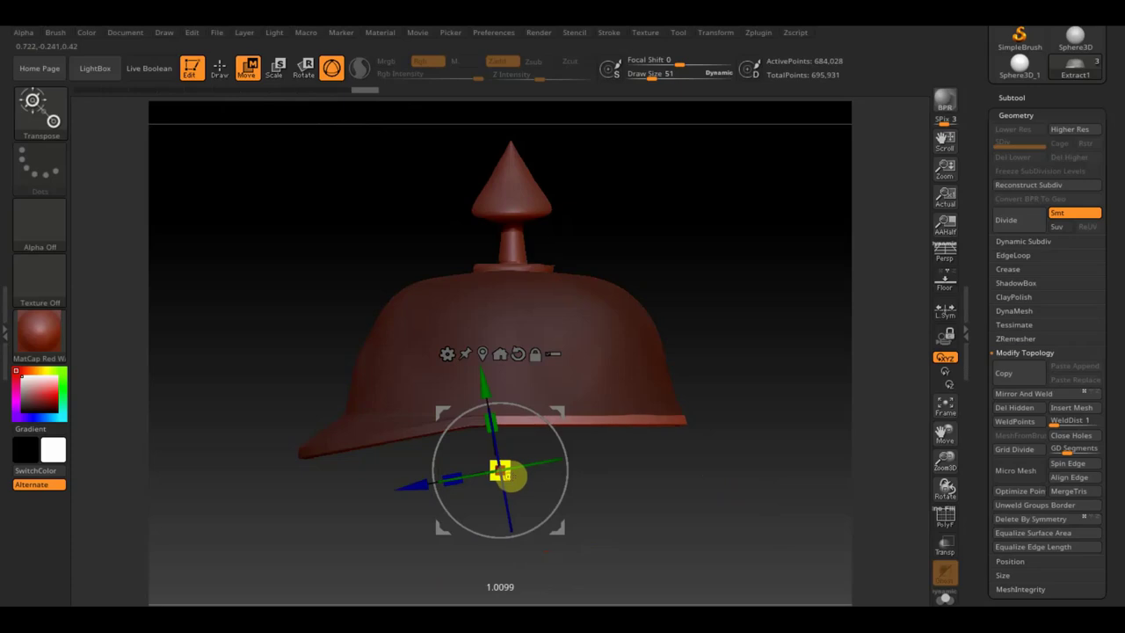
left_click_drag(547, 422, 557, 440)
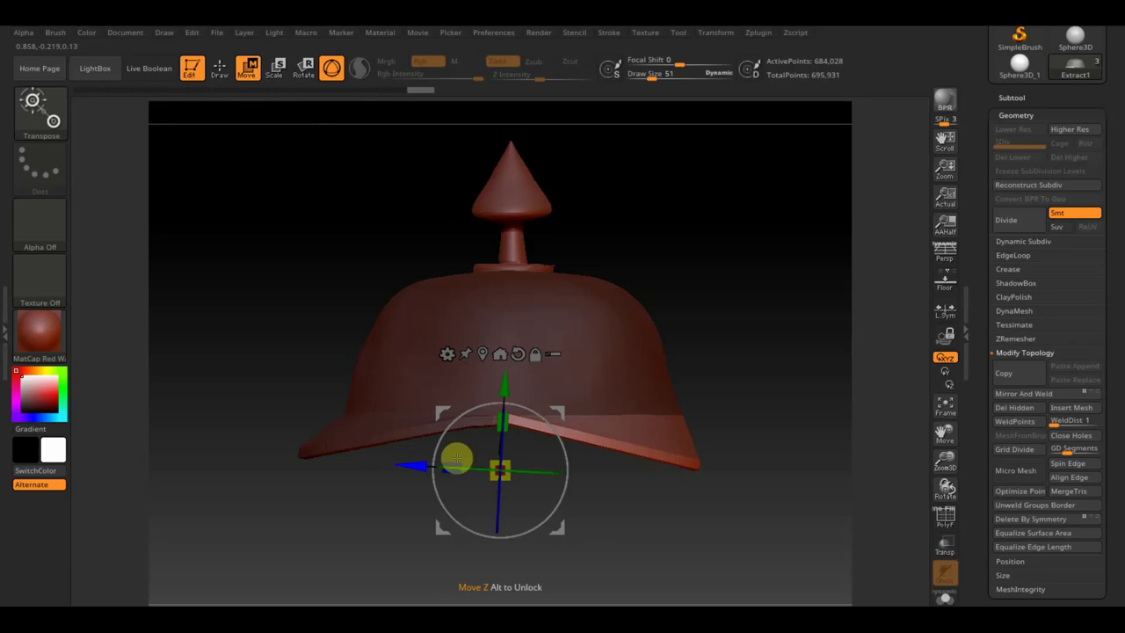
left_click_drag(401, 464, 431, 477)
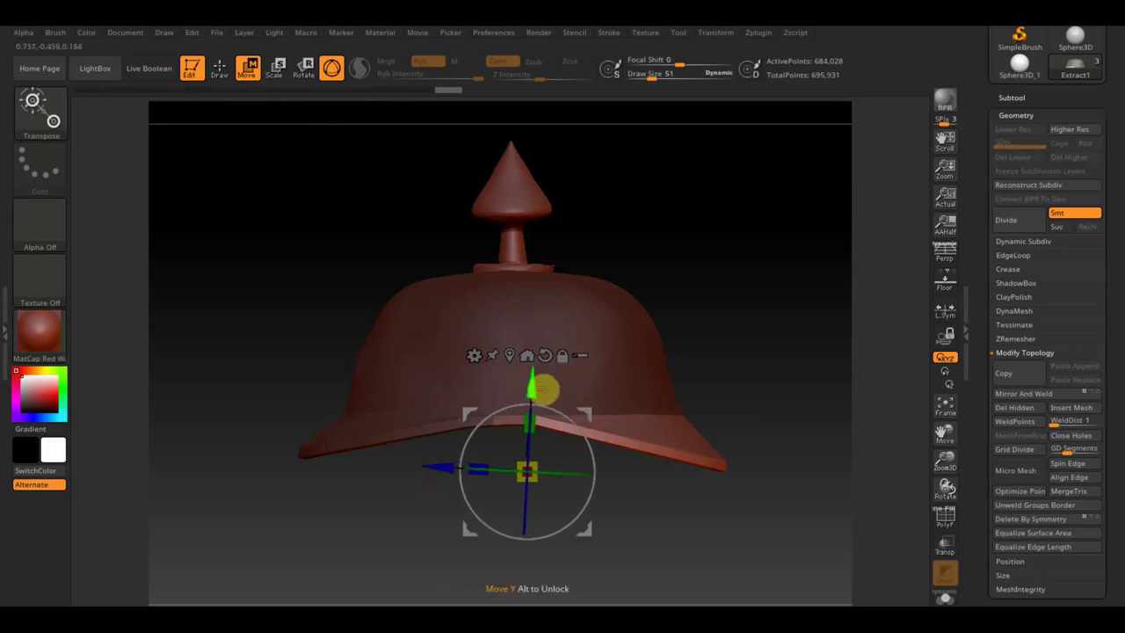
left_click_drag(531, 387, 536, 392)
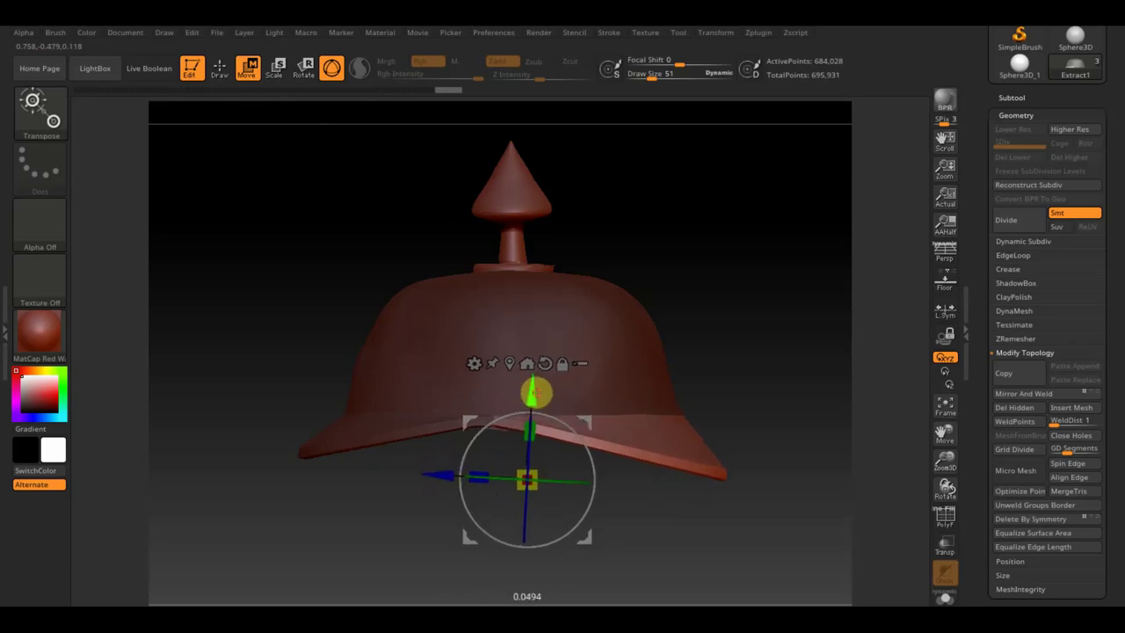
left_click_drag(748, 336, 653, 512)
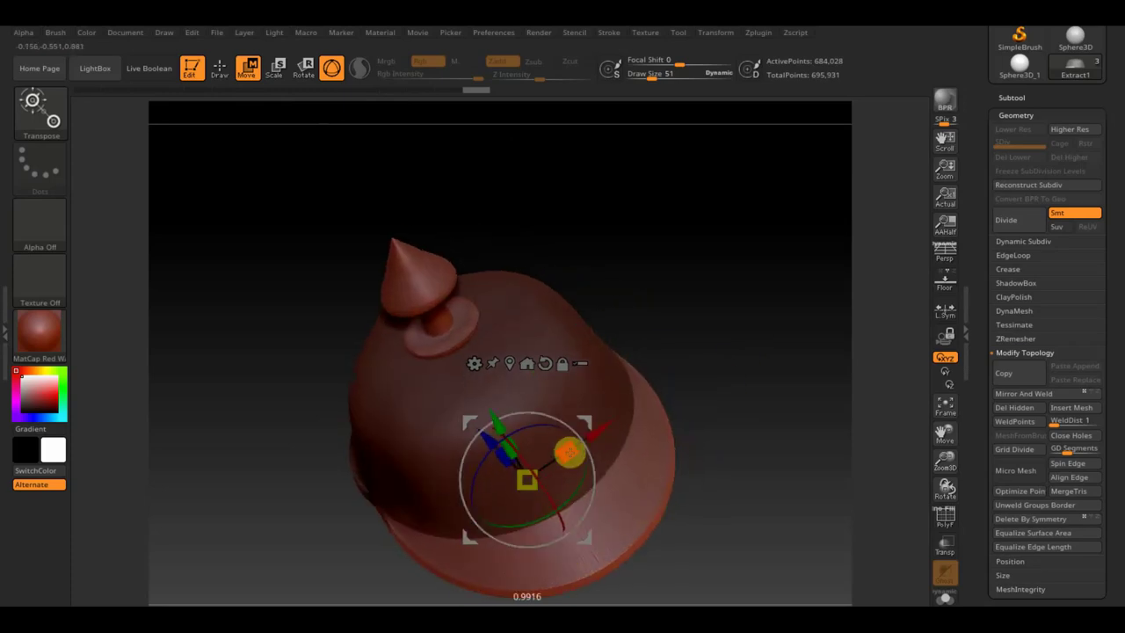
mouse_move(660, 427)
left_mouse_down()
mouse_move(805, 463)
mouse_move(731, 489)
mouse_move(747, 478)
mouse_move(740, 492)
mouse_move(751, 489)
mouse_move(800, 261)
mouse_move(775, 422)
mouse_move(828, 365)
mouse_move(829, 334)
mouse_move(818, 366)
mouse_move(865, 366)
mouse_move(730, 359)
left_mouse_up()
mouse_move(801, 281)
left_mouse_down()
mouse_move(790, 386)
mouse_move(791, 367)
mouse_move(570, 396)
mouse_move(798, 372)
left_mouse_up()
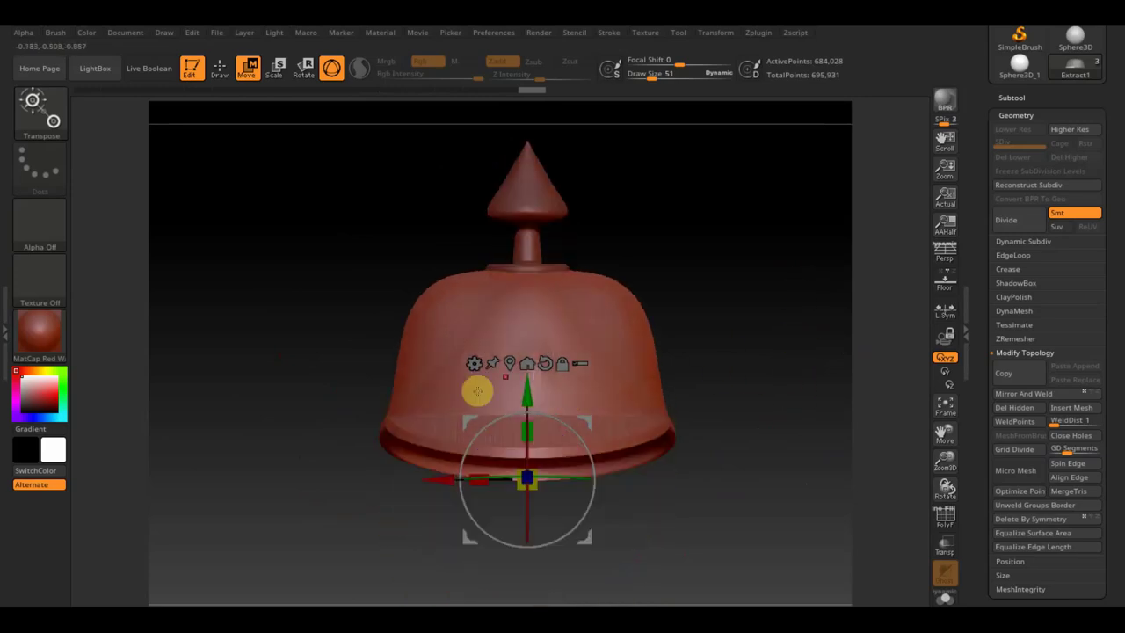
mouse_move(681, 391)
left_mouse_down()
mouse_move(783, 414)
mouse_move(711, 407)
mouse_move(783, 394)
mouse_move(751, 381)
mouse_move(680, 379)
mouse_move(778, 393)
mouse_move(747, 399)
mouse_move(730, 447)
mouse_move(732, 489)
mouse_move(627, 520)
left_mouse_up()
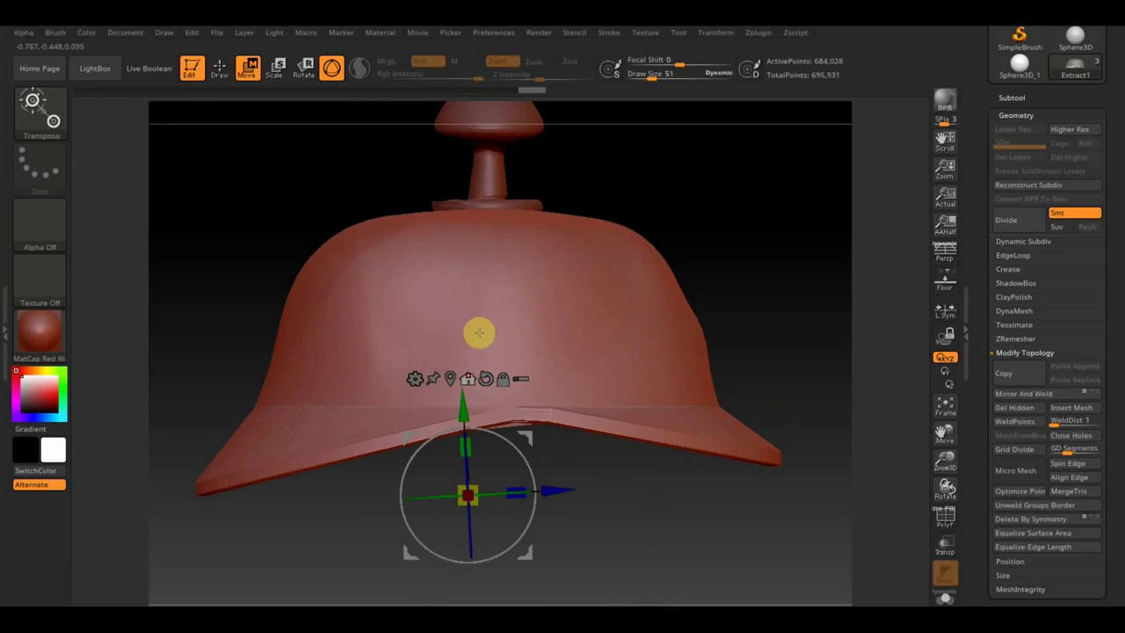
left_click(220, 71)
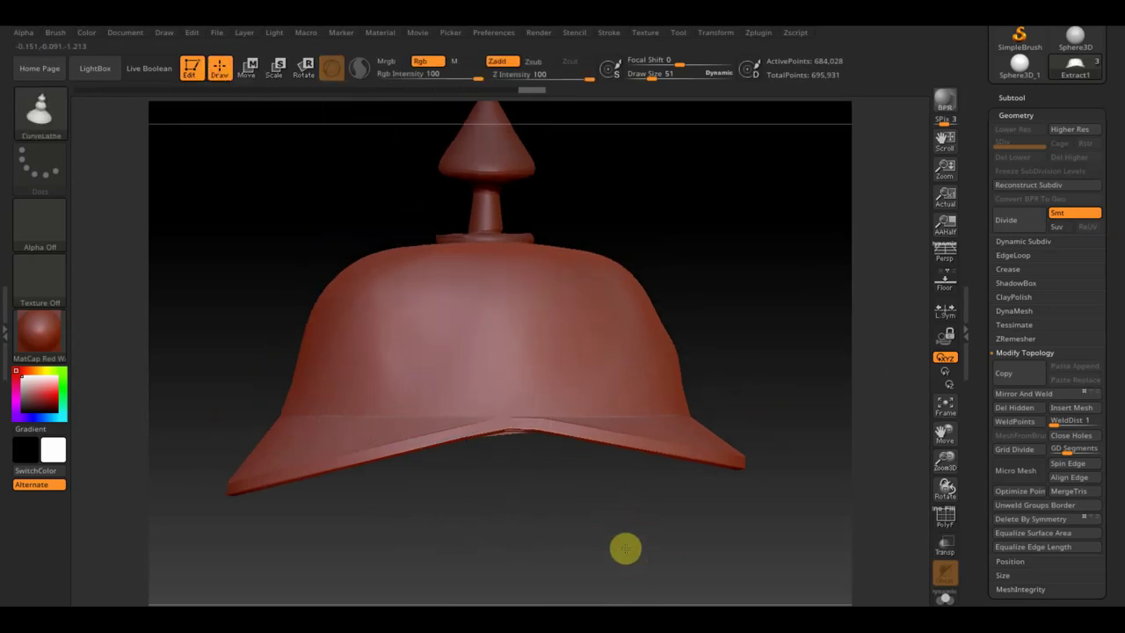
- Shrink the first helmet reference photo and move it to the top-right corner
key("z")
left_click_drag(616, 424, 580, 255)
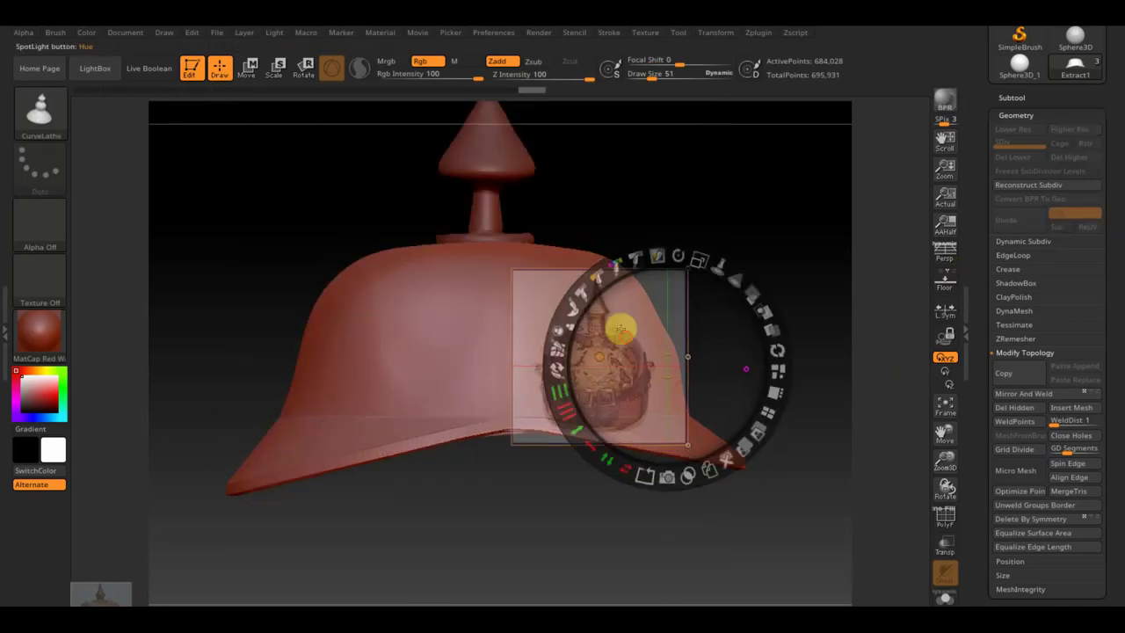
left_click_drag(620, 326, 879, 163)
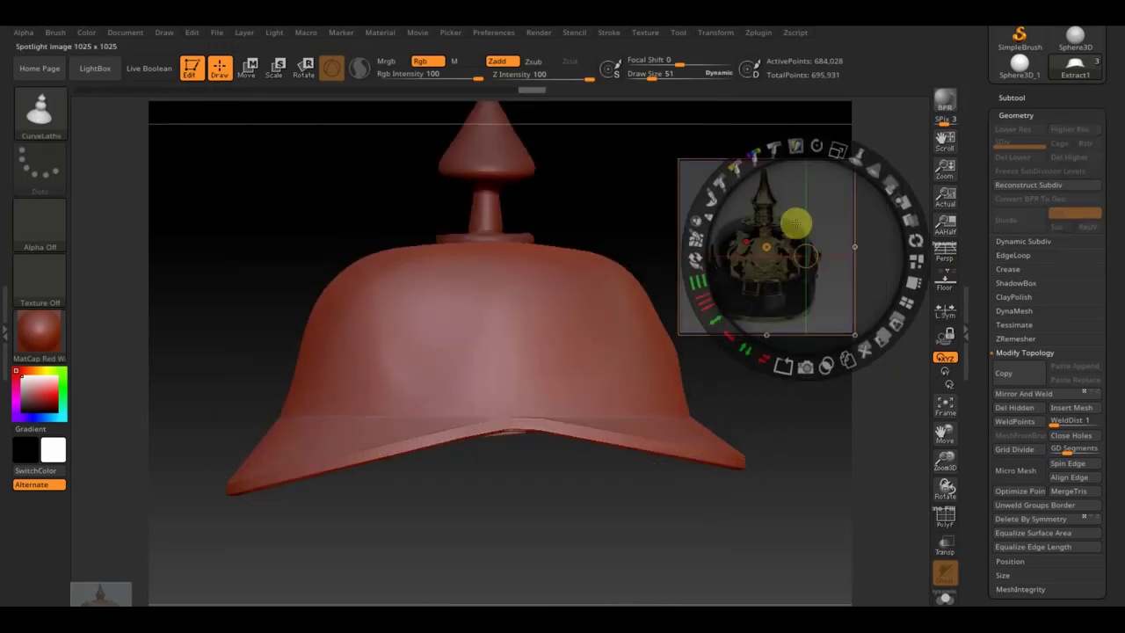
- Add a second helmet photo, enlarge it beside the model, raise its opacity and hide the dial
left_click(101, 591)
mouse_move(176, 475)
left_mouse_down()
mouse_move(385, 281)
mouse_move(304, 205)
left_mouse_up()
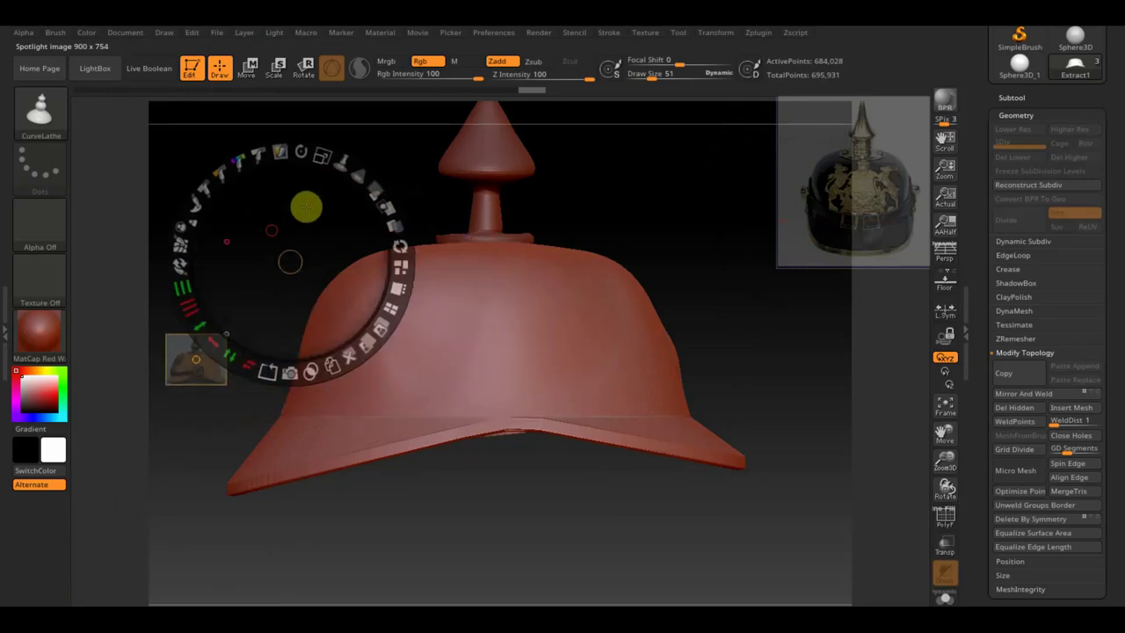
mouse_move(324, 163)
left_mouse_down()
mouse_move(366, 208)
mouse_move(415, 367)
mouse_move(322, 268)
mouse_move(290, 214)
mouse_move(596, 132)
left_mouse_up()
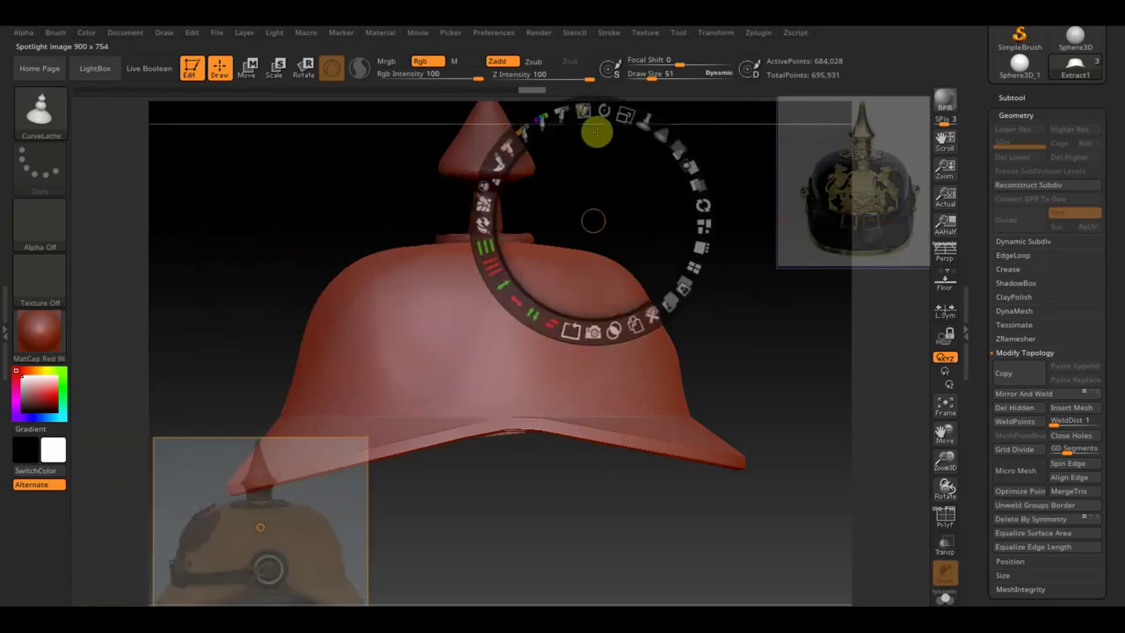
left_click(276, 540)
left_click_drag(294, 459, 288, 190)
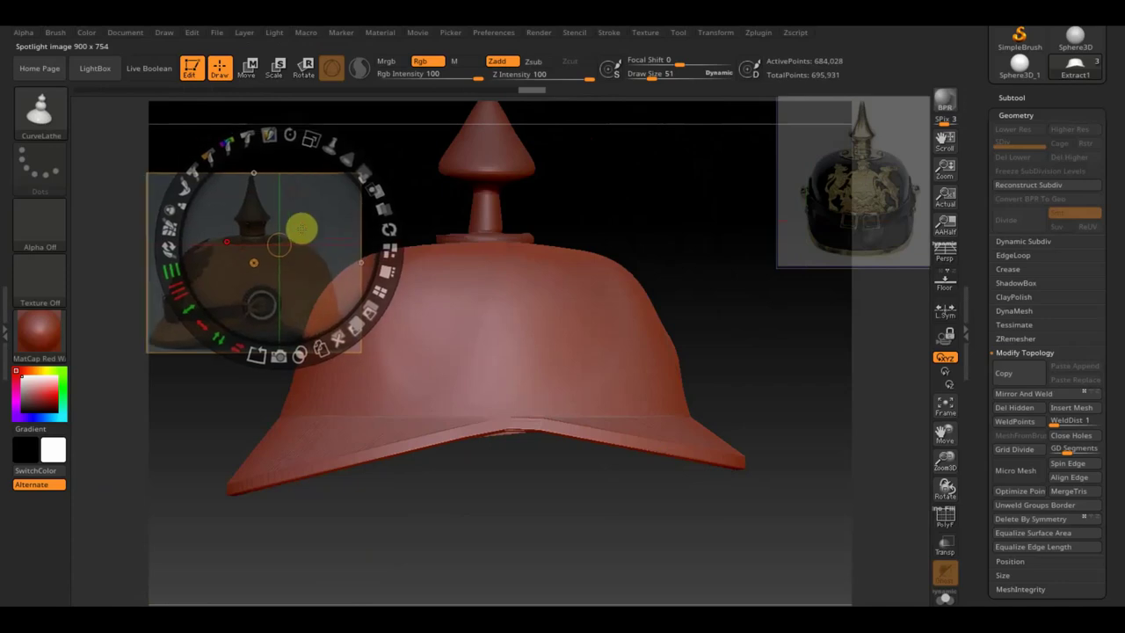
mouse_move(307, 143)
left_mouse_down()
mouse_move(365, 229)
mouse_move(363, 173)
mouse_move(381, 213)
left_mouse_up()
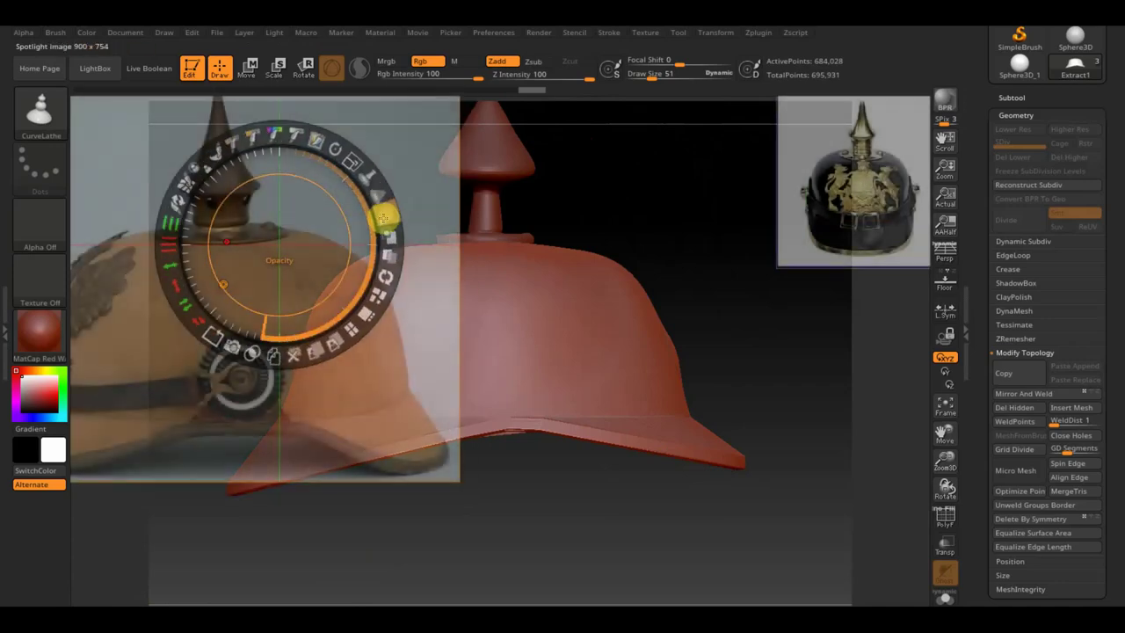
key("shift+z")
key("shift+z")
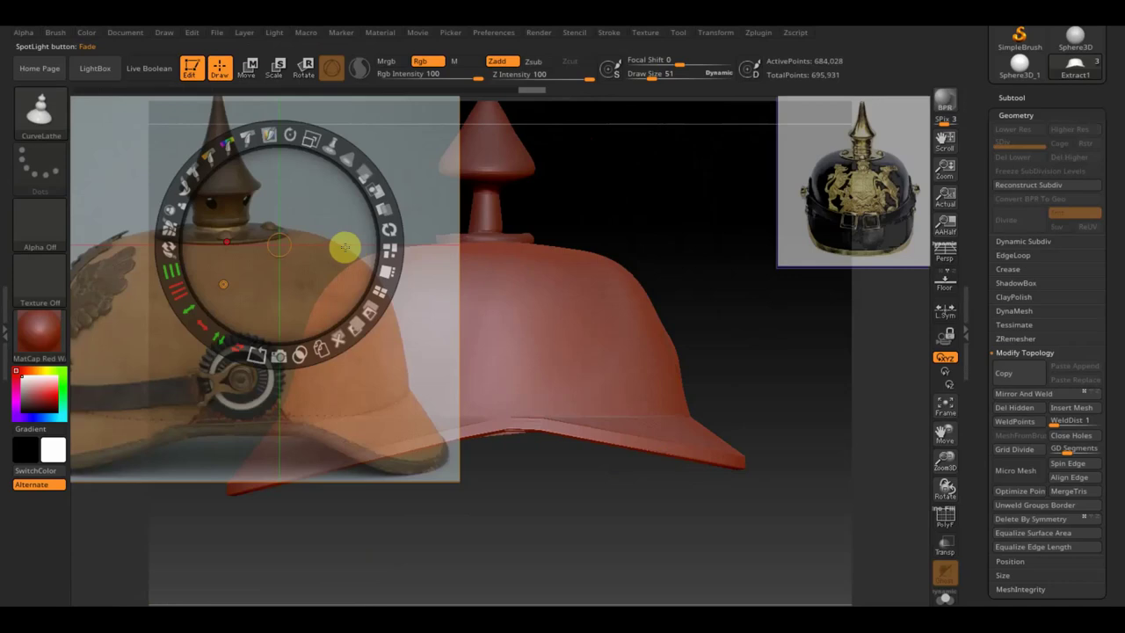
key("z")
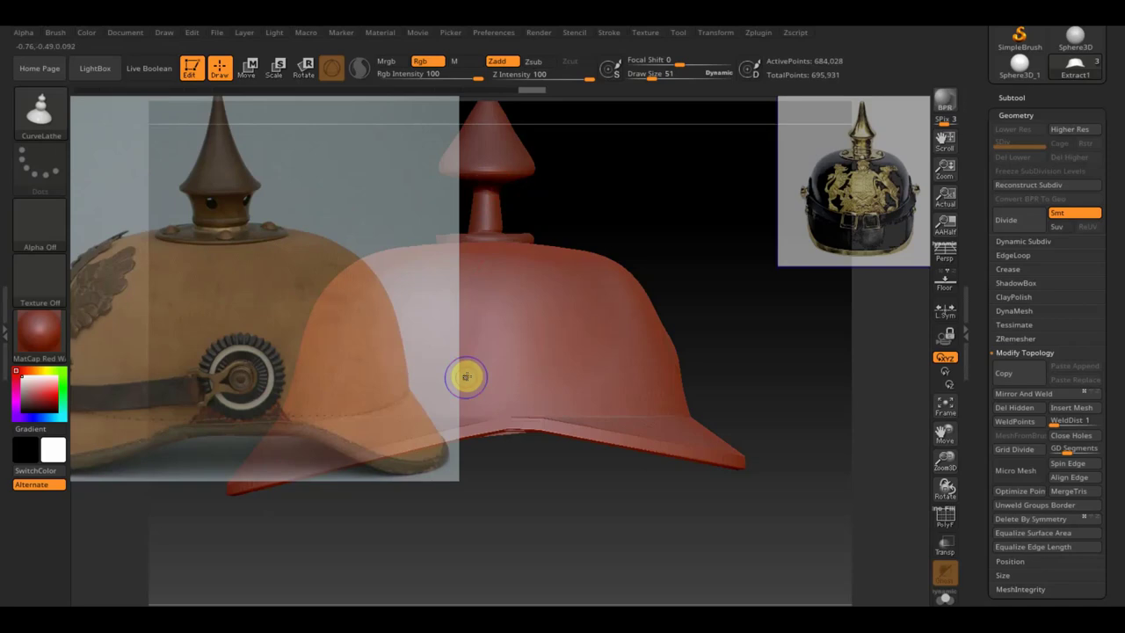
- Hide the reference photos and insert a Cylinder3D subtool, making it active
key("shift+z")
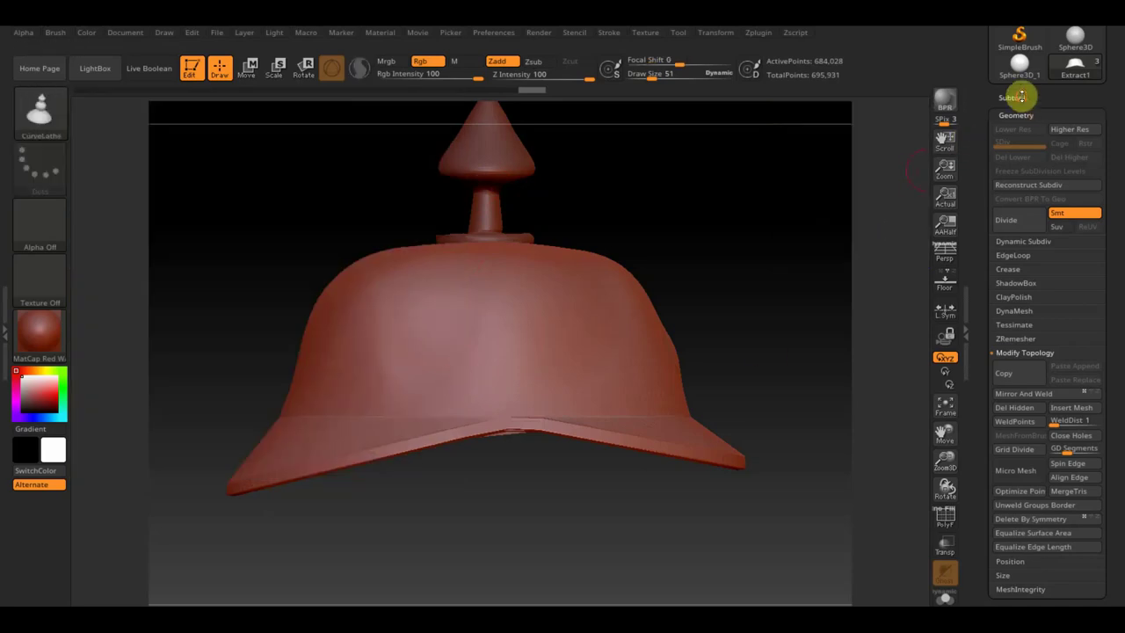
left_click(1021, 96)
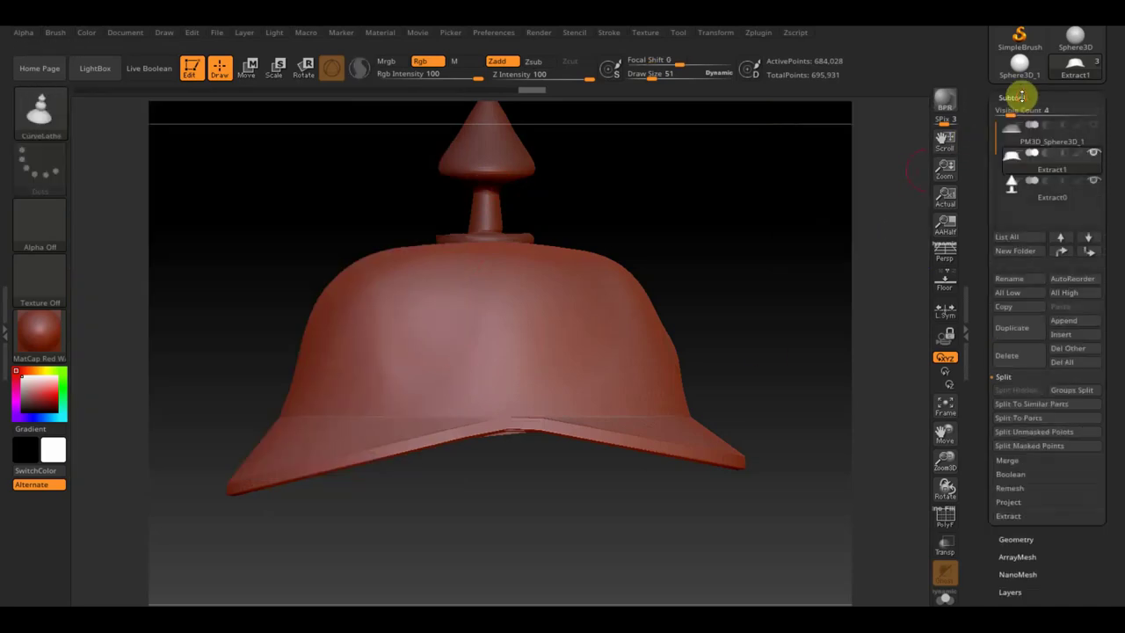
left_click(1065, 333)
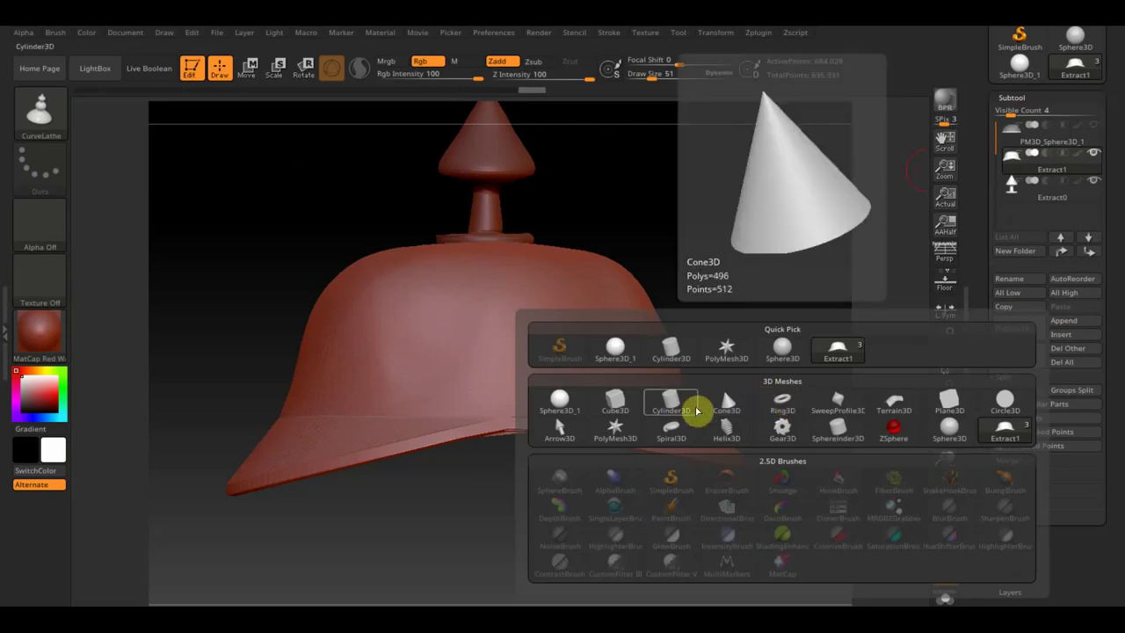
left_click(673, 404)
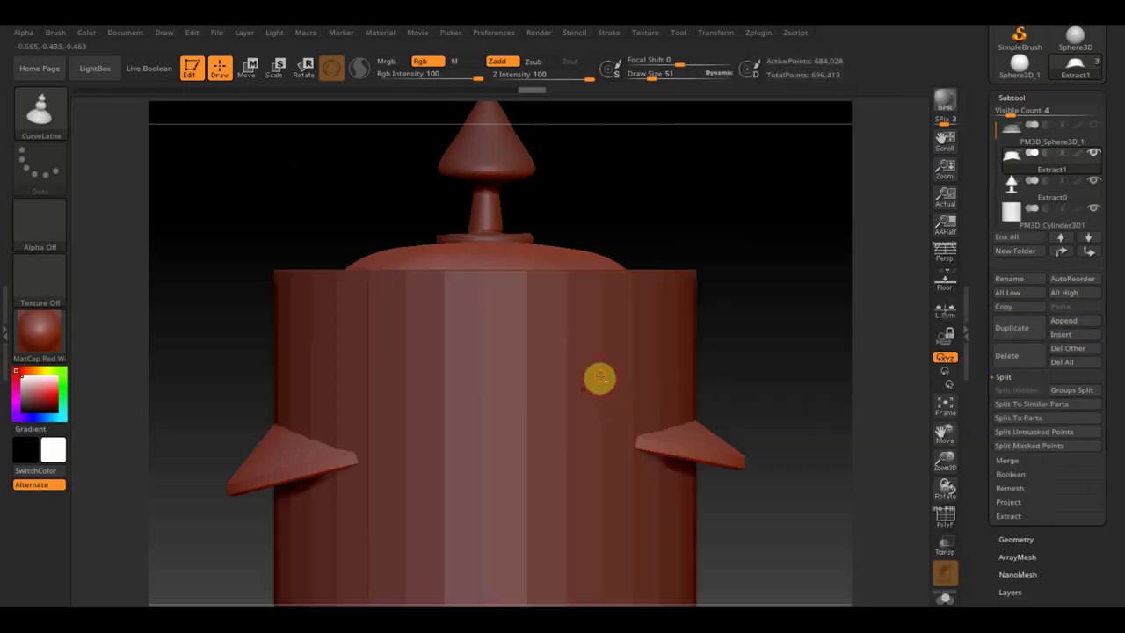
left_click(598, 375, "alt")
- Subdivide the cylinder with Ctrl+D, delete its lower levels, and solo it
key("ctrl")
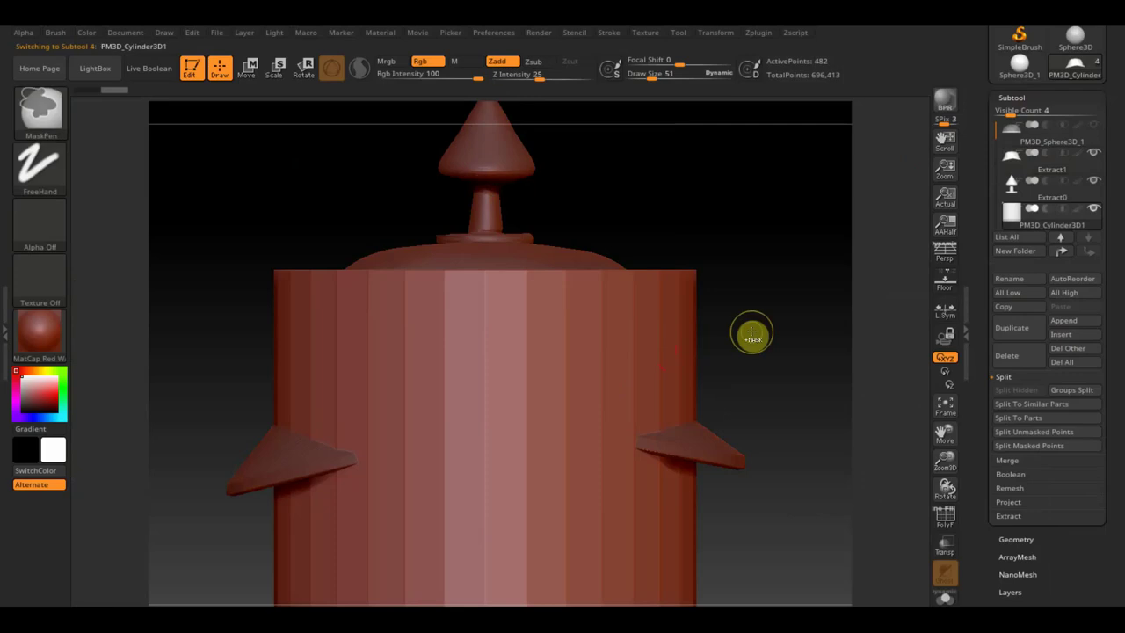
key("ctrl+d")
key("ctrl+d")
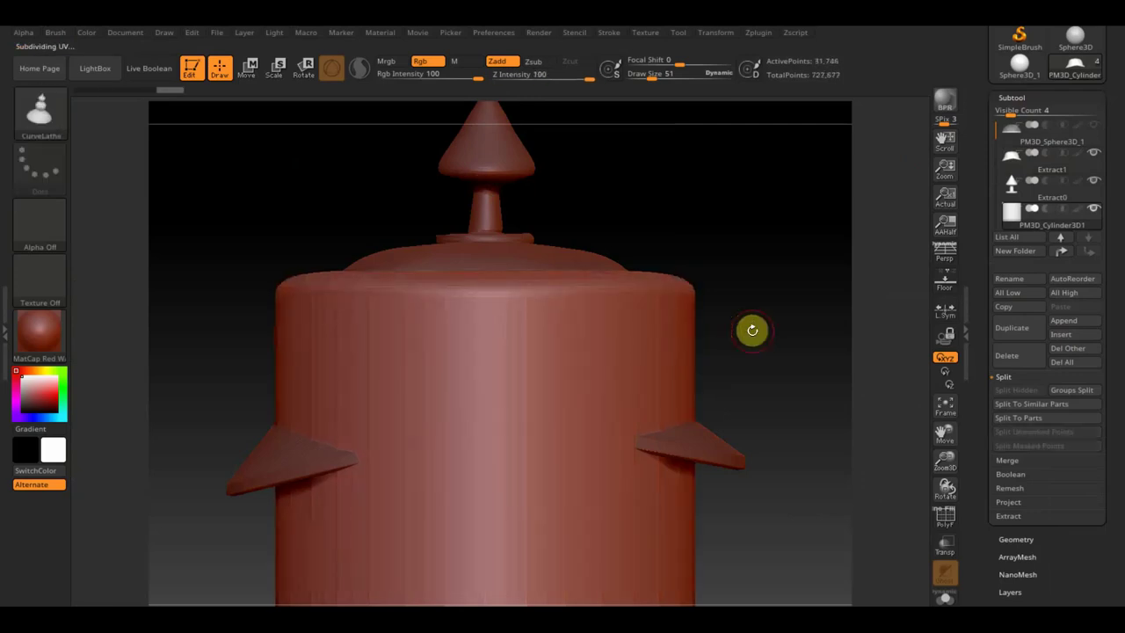
left_click(1020, 539)
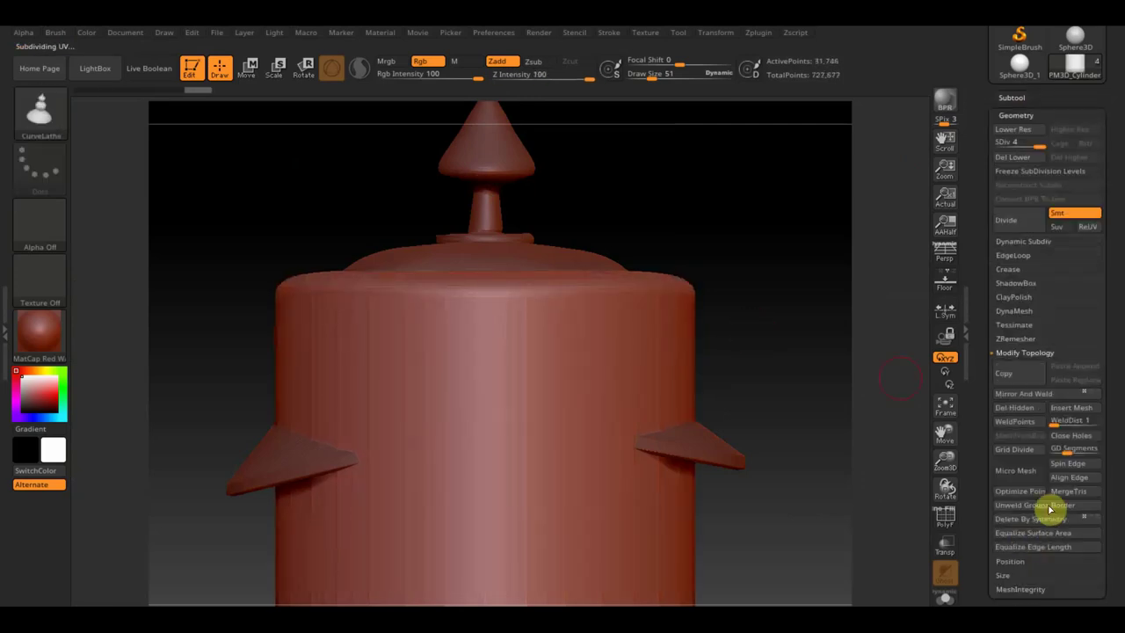
left_click(1019, 157)
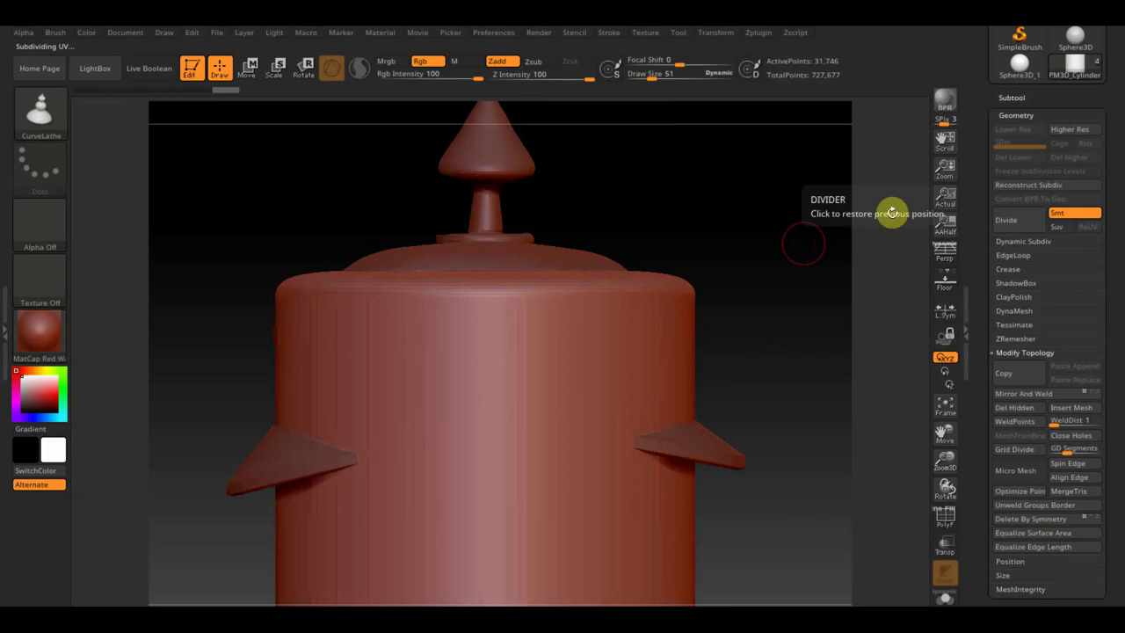
left_click(1011, 99)
mouse_move(1051, 215)
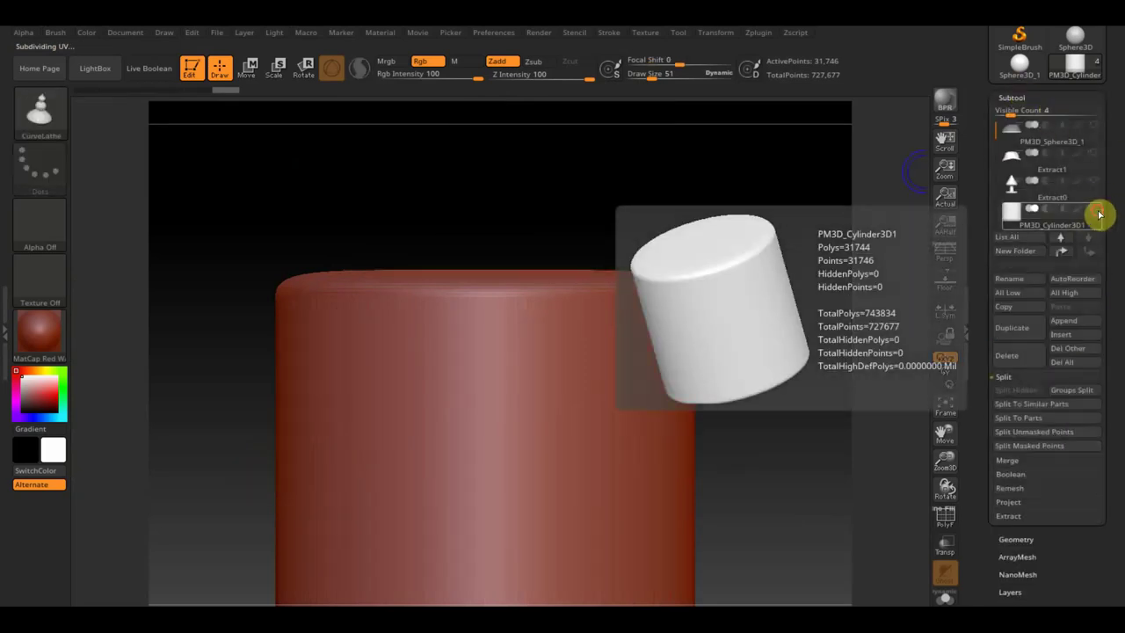
left_click(1080, 141)
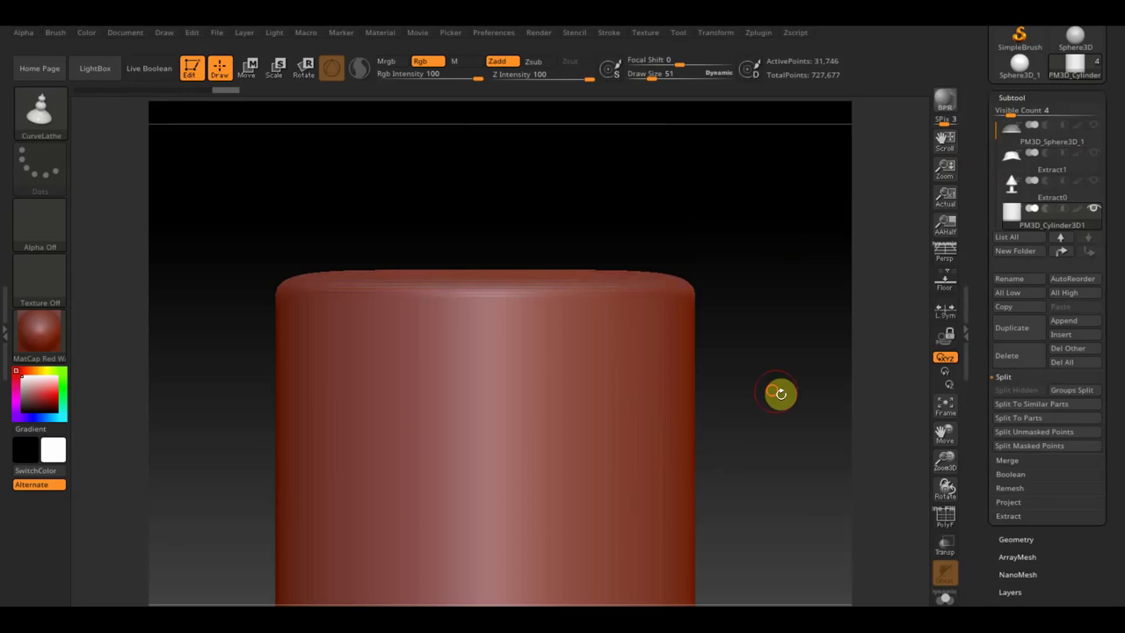
- Squash the cylinder vertically with Transpose Scale into a thin round disc, then view it face-on
left_click_drag(781, 393, 785, 514, "shift")
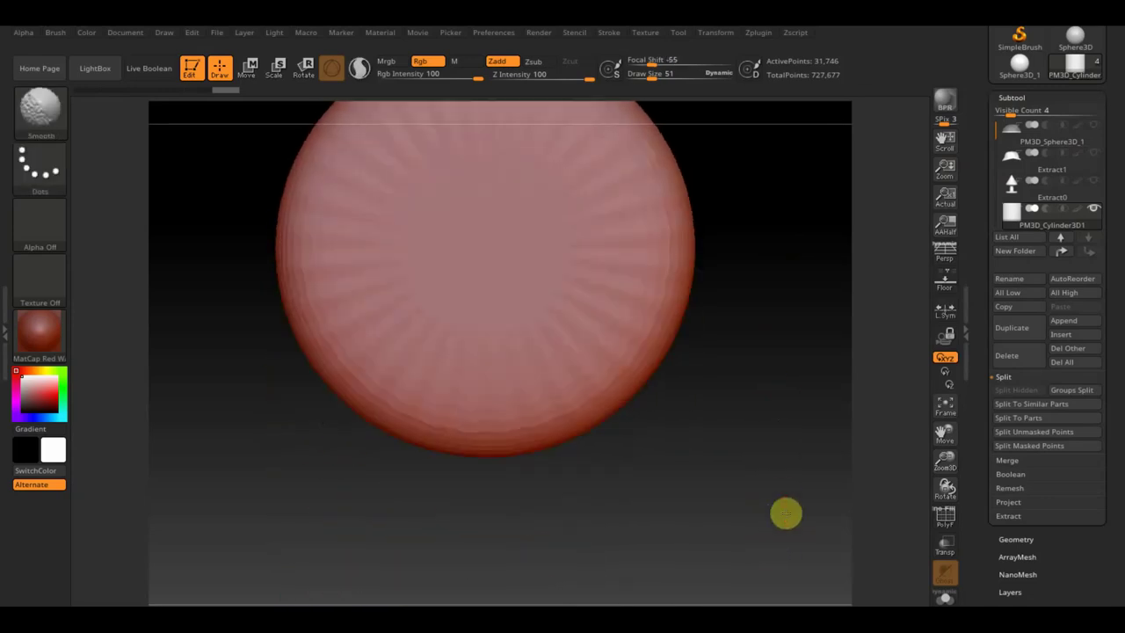
mouse_move(783, 407)
left_mouse_down("shift")
mouse_move(783, 295)
mouse_move(788, 384)
left_mouse_up("shift")
left_click(945, 408)
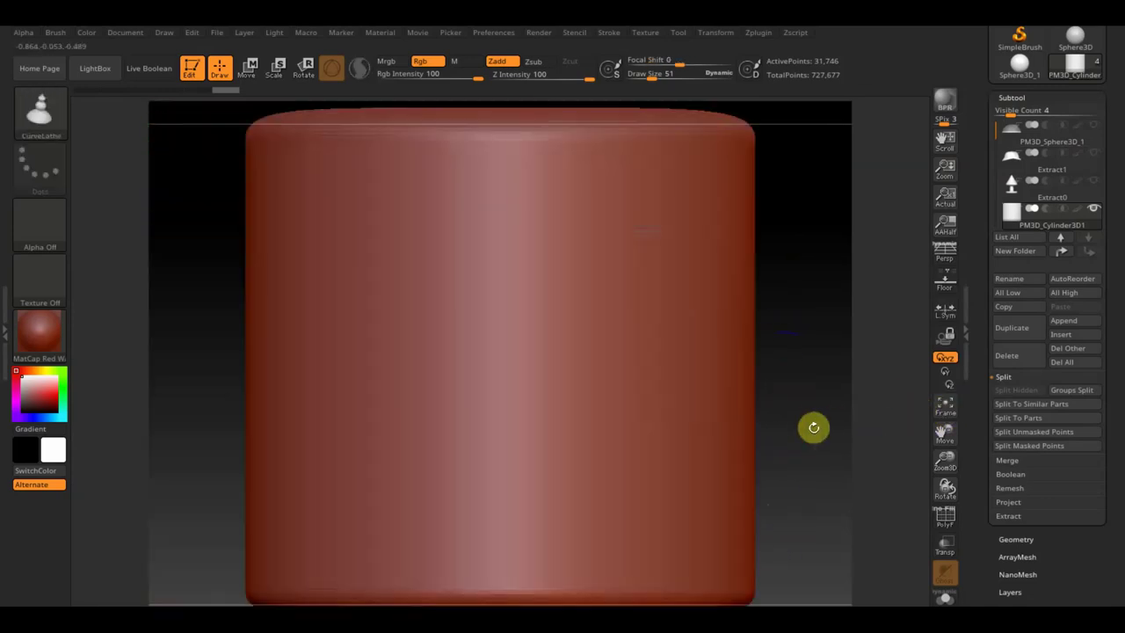
left_click(250, 67)
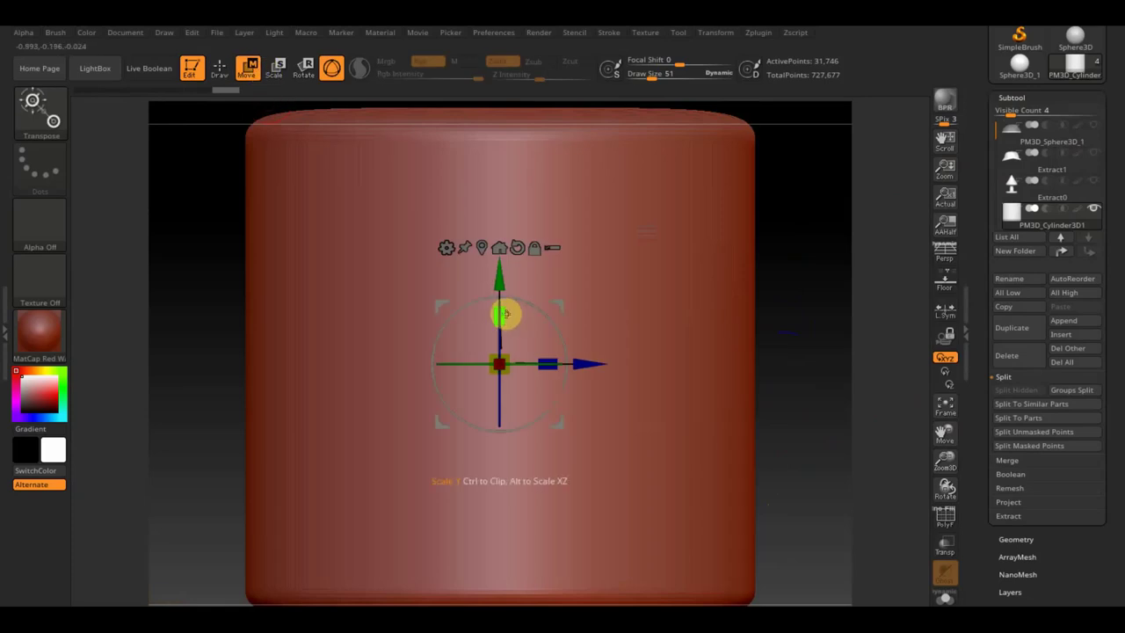
left_click_drag(501, 312, 504, 454)
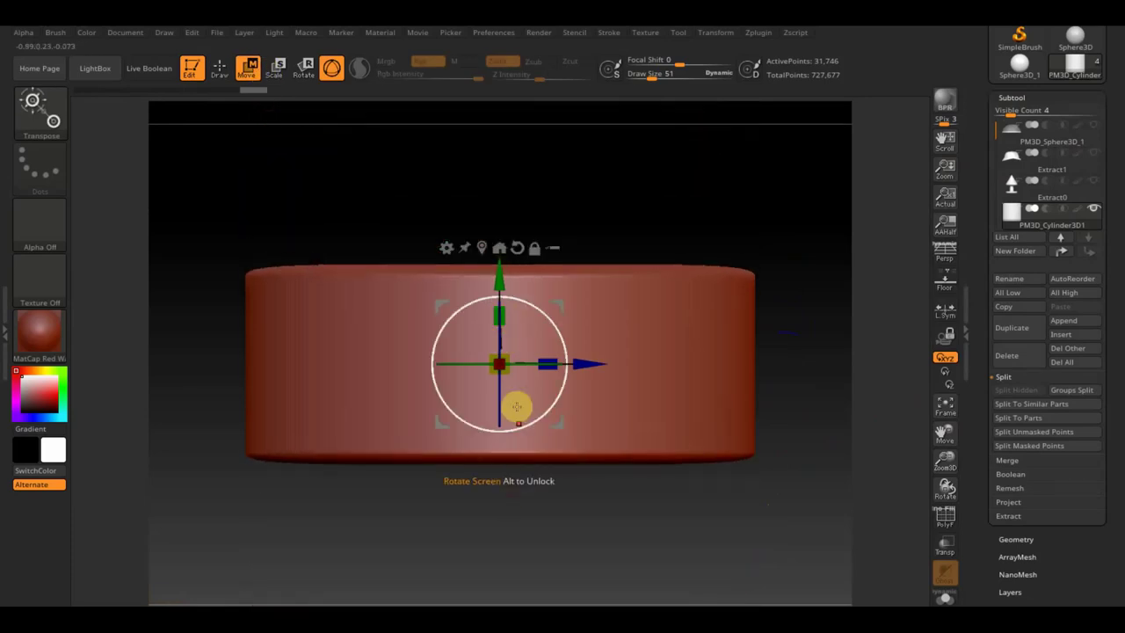
left_click_drag(501, 312, 496, 528)
mouse_move(681, 469)
left_mouse_down()
mouse_move(668, 533)
mouse_move(711, 574)
mouse_move(758, 474)
mouse_move(765, 407)
mouse_move(723, 386)
left_mouse_up()
left_click_drag(612, 263, 633, 252, "shift")
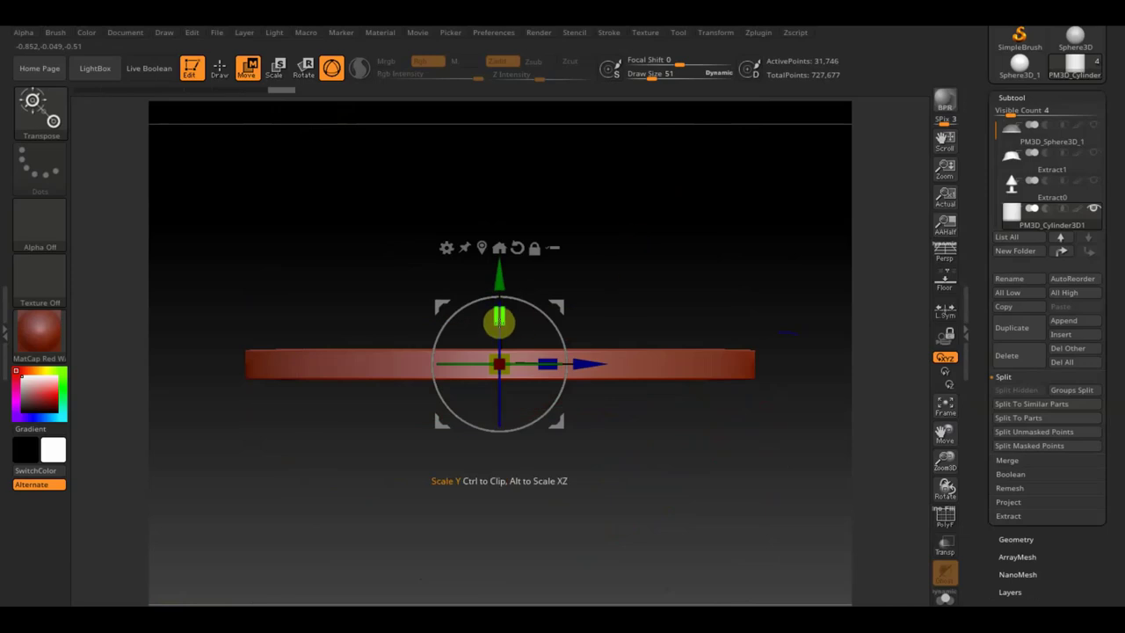
left_click_drag(504, 314, 501, 311)
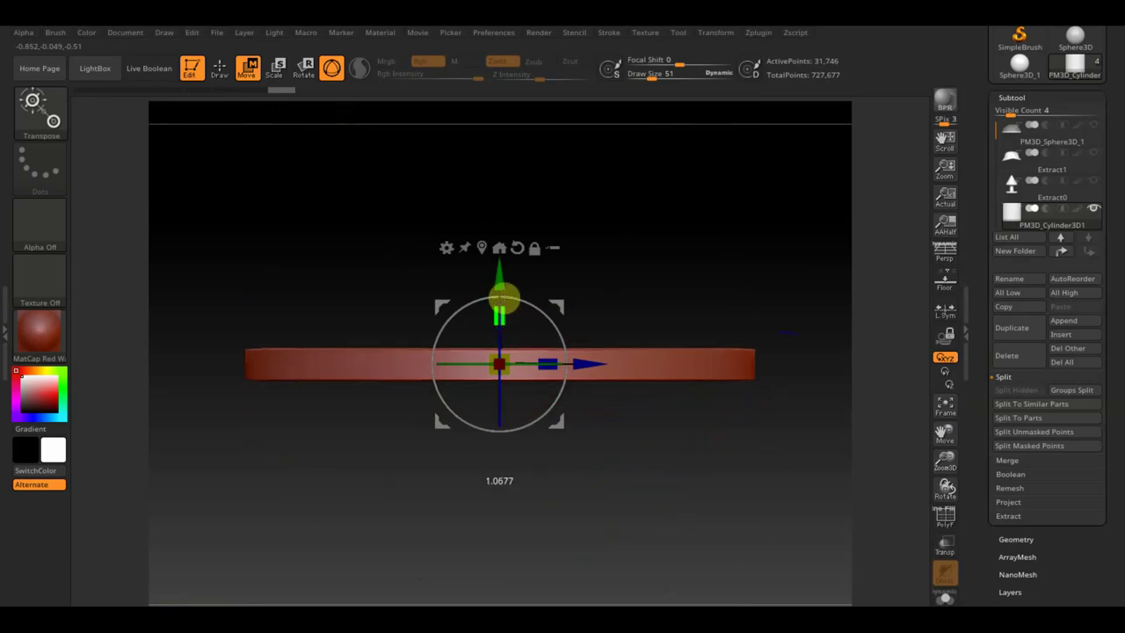
left_click_drag(703, 334, 741, 376, "shift")
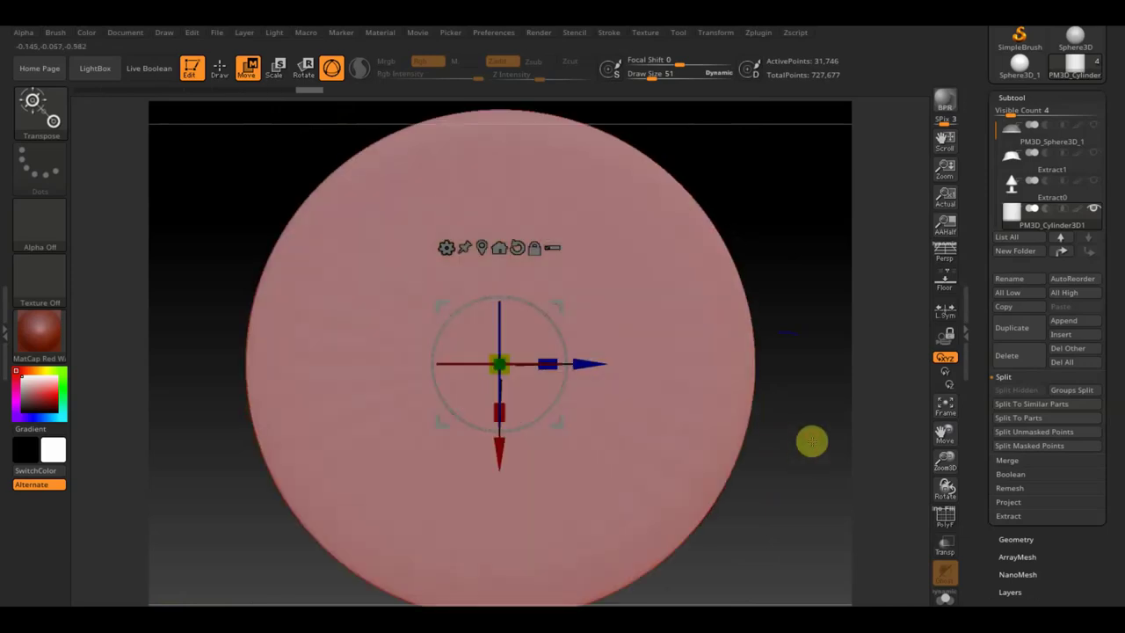
left_click_drag(811, 442, 800, 400, "alt")
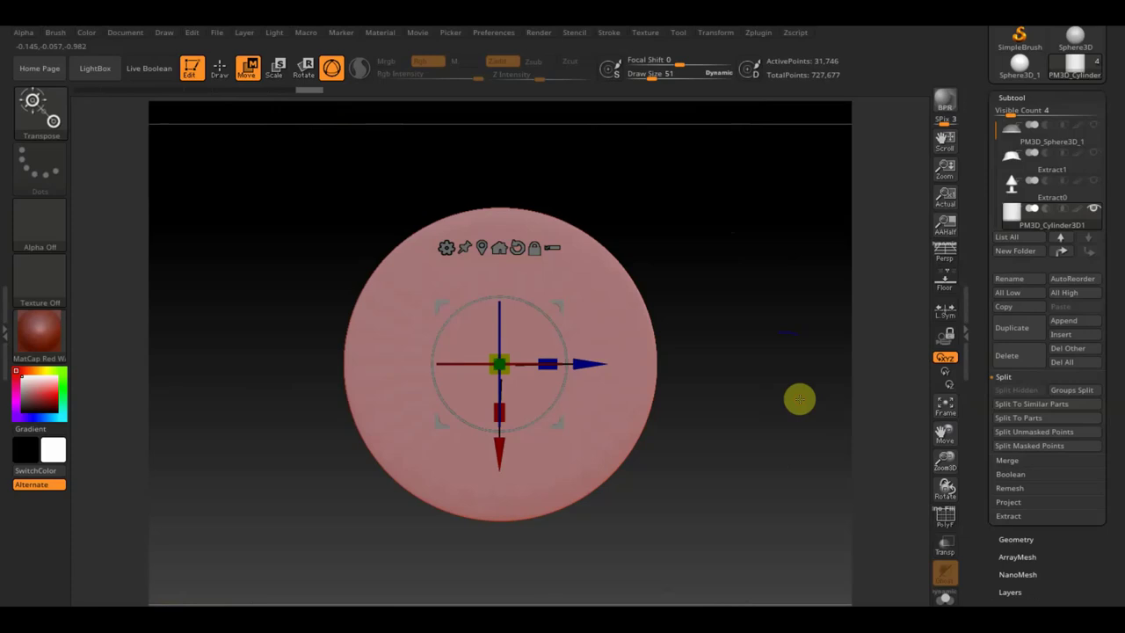
- Set the MaskPen to a Circle stroke, test a circular mask on the disc, then clear it
left_click(220, 67)
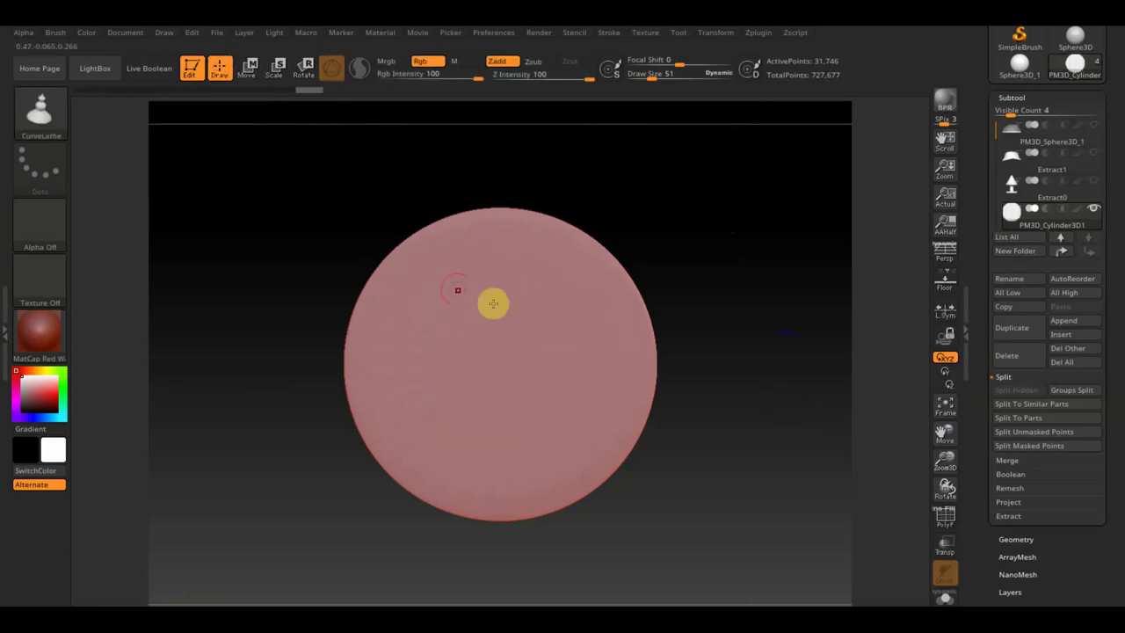
left_click(55, 173)
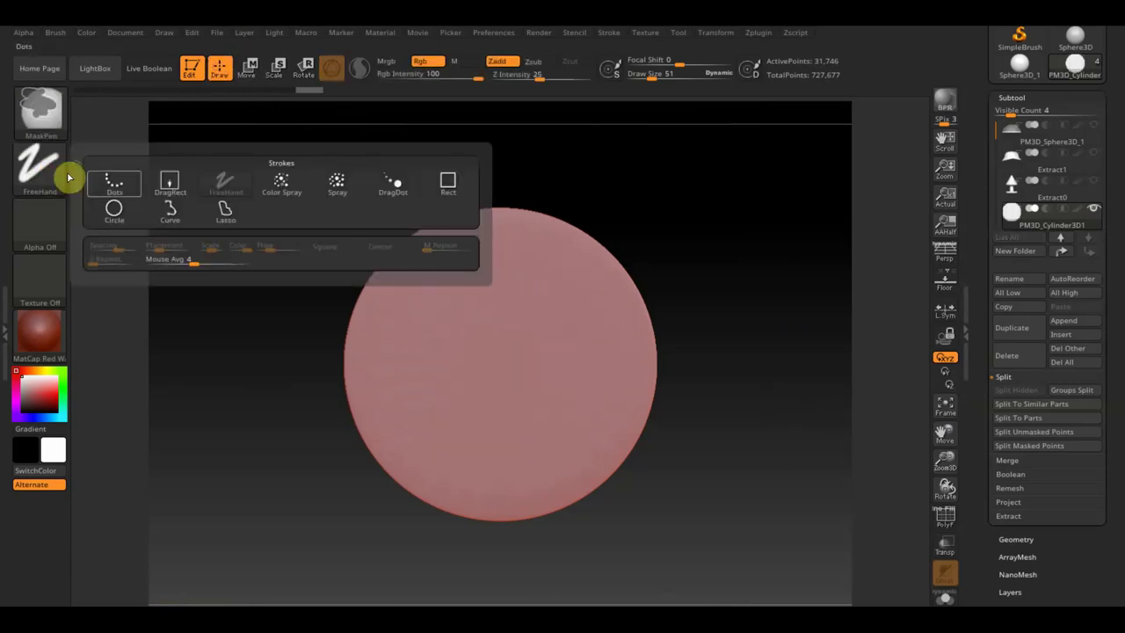
left_click(113, 208)
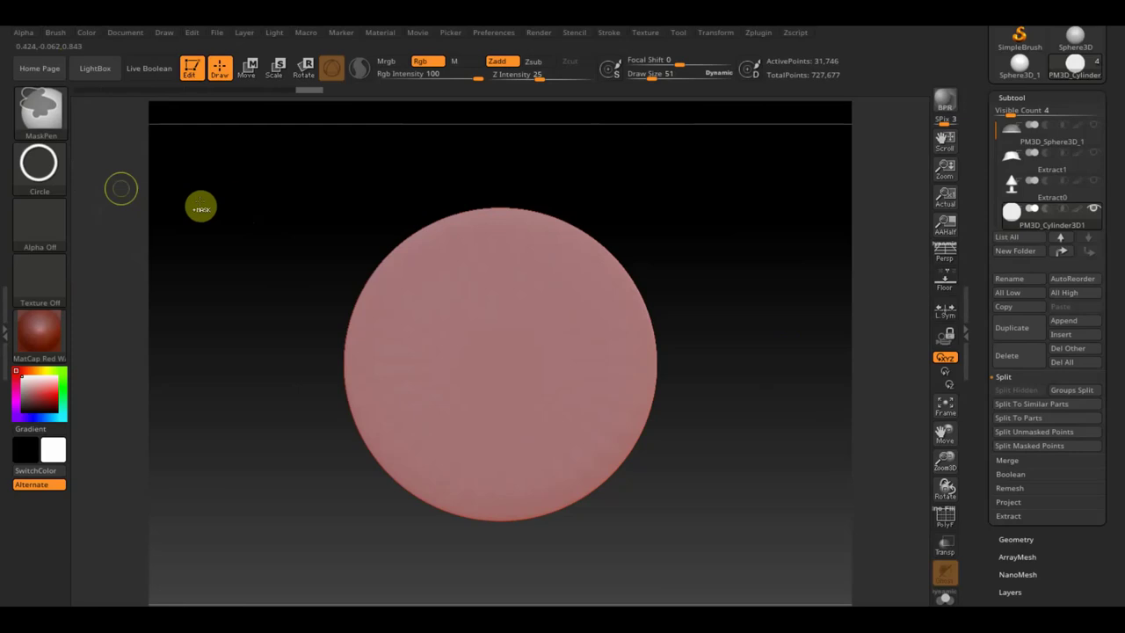
mouse_move(203, 166)
left_mouse_down("ctrl")
mouse_move(234, 205)
mouse_move(547, 373)
mouse_move(623, 477)
mouse_move(605, 472)
mouse_move(629, 491)
left_mouse_up("ctrl")
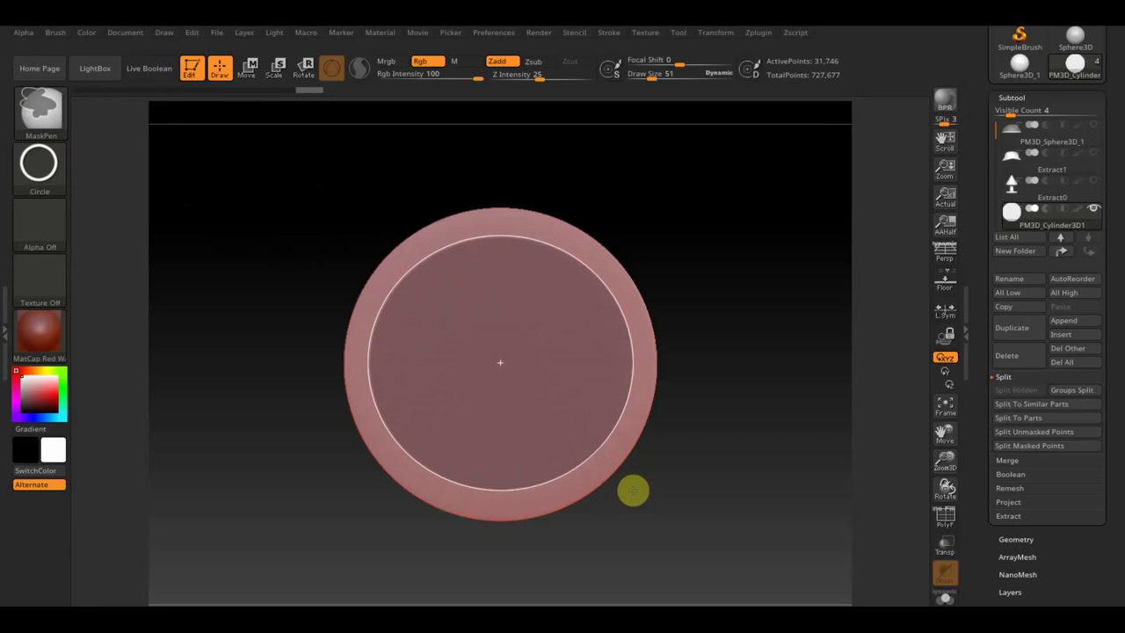
left_click_drag(634, 493, 633, 494, "ctrl")
left_click(727, 421)
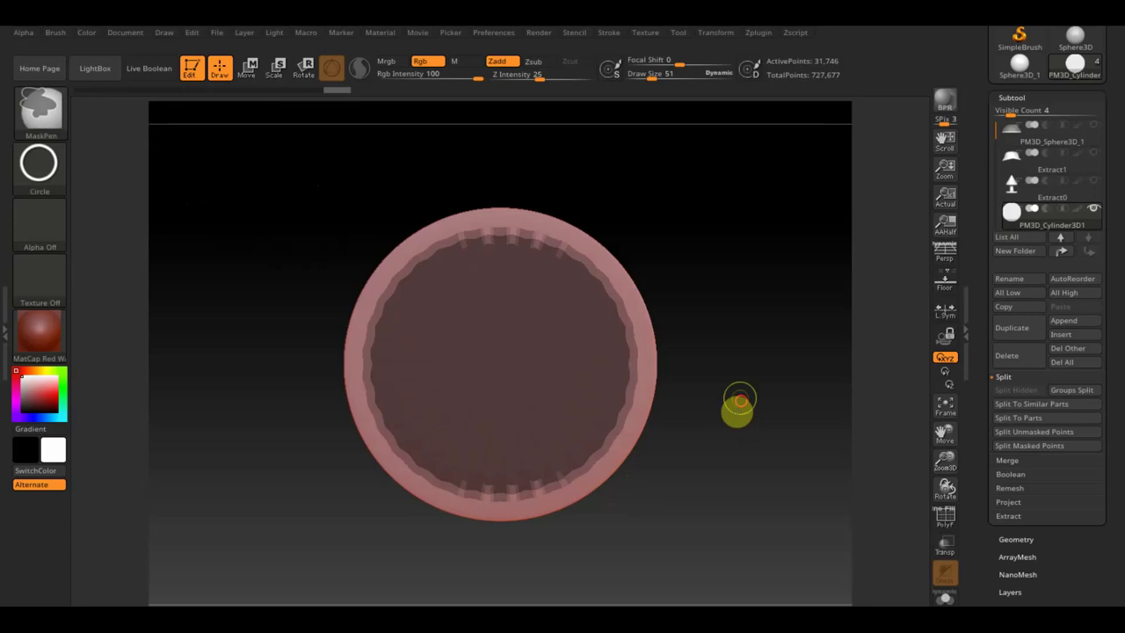
- Expand the DynaMesh settings under Tool > Geometry
left_click(1010, 538)
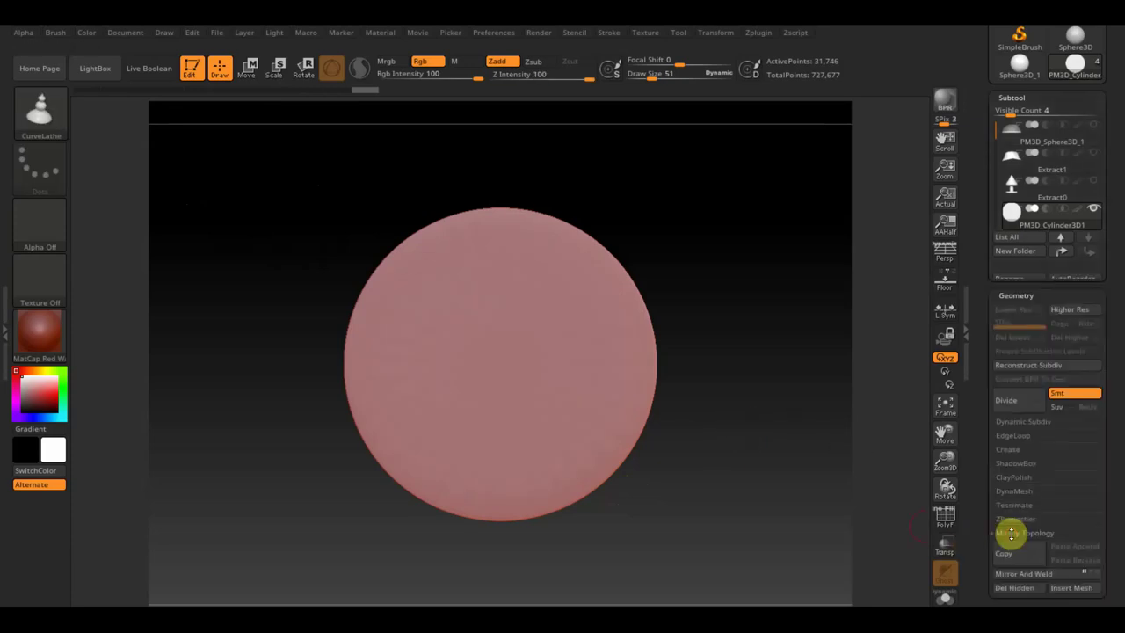
left_click_drag(1007, 533, 1037, 350)
left_click(1034, 313)
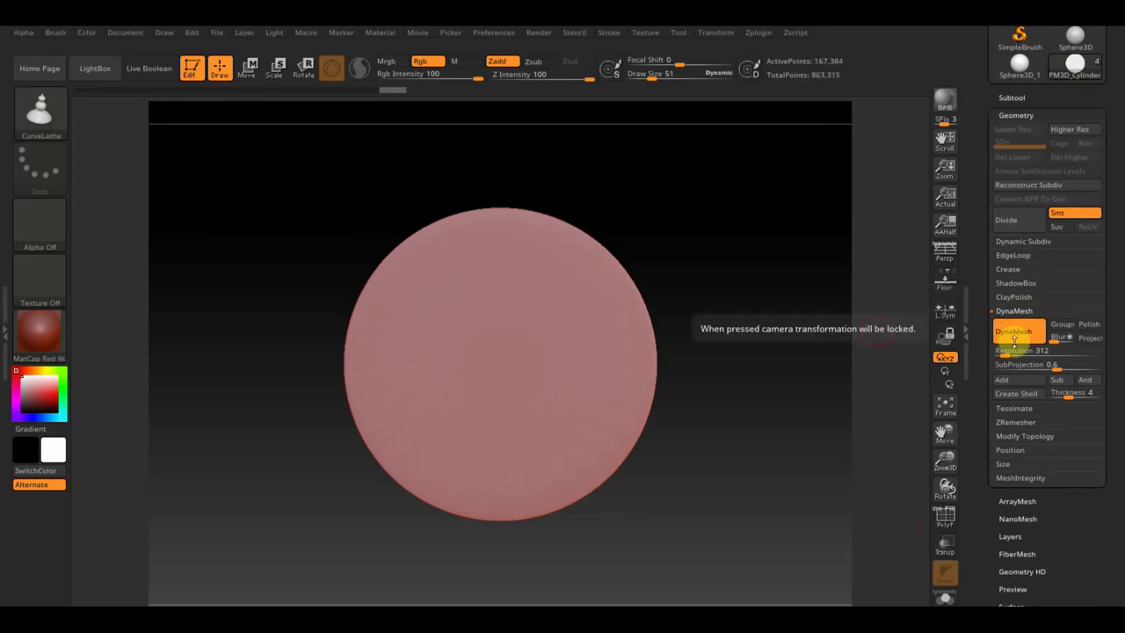
- DynaMesh the disc, mask a circle, invert it and mask an inner circle to leave a ring
left_click(1012, 335)
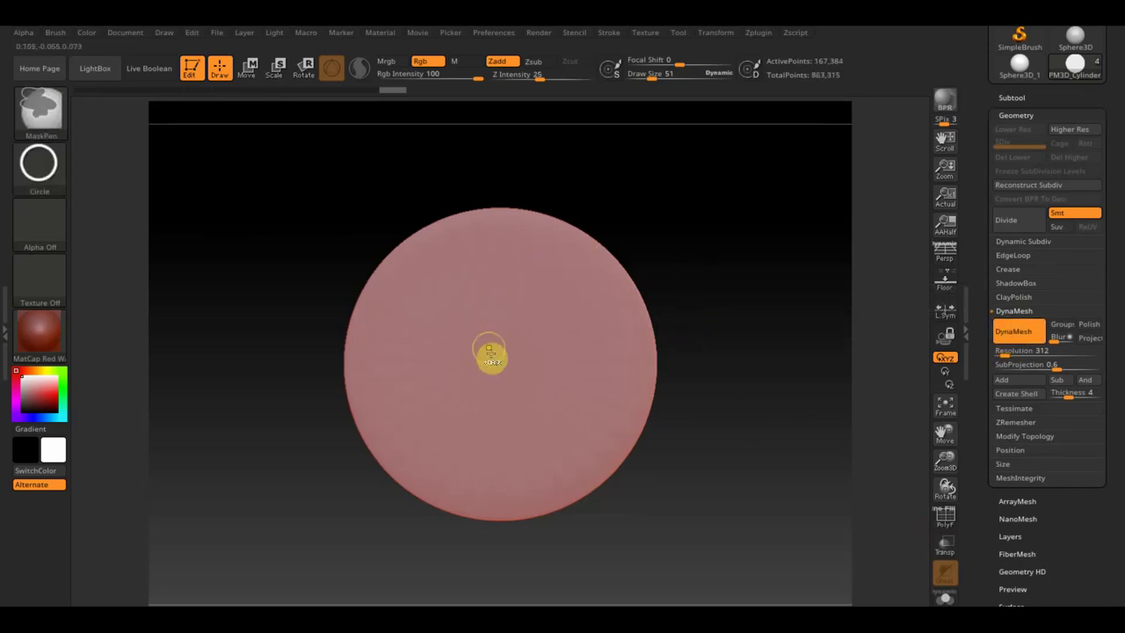
mouse_move(495, 363)
left_mouse_down()
mouse_move(585, 428)
mouse_move(637, 501)
left_mouse_up()
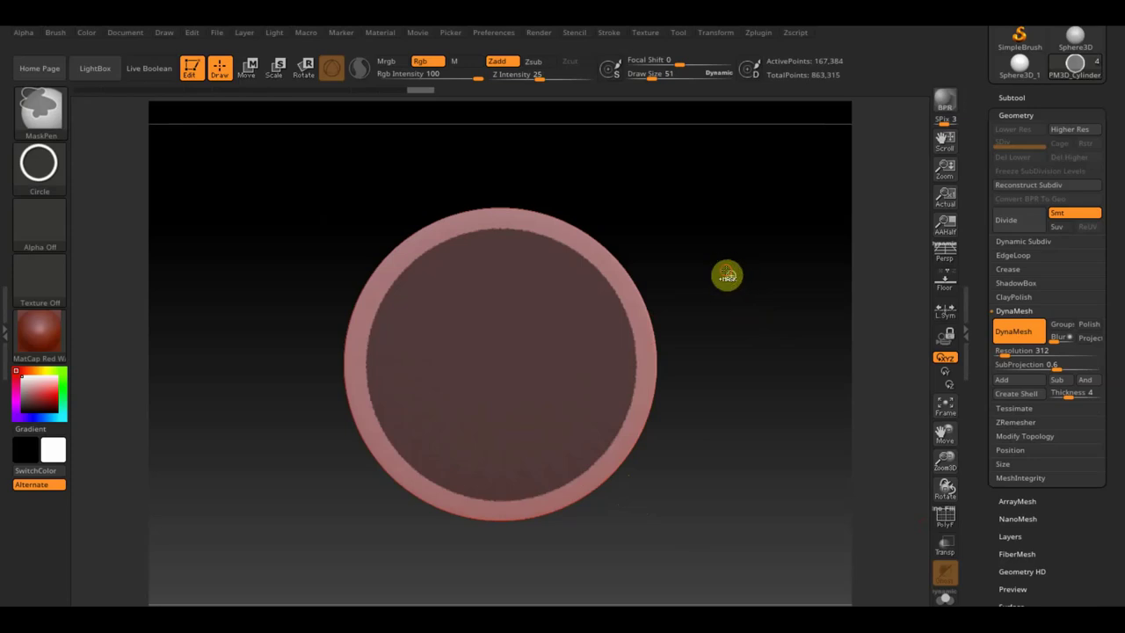
mouse_move(803, 377)
left_mouse_down()
mouse_move(671, 493)
mouse_move(622, 493)
mouse_move(582, 449)
mouse_move(606, 470)
left_mouse_up()
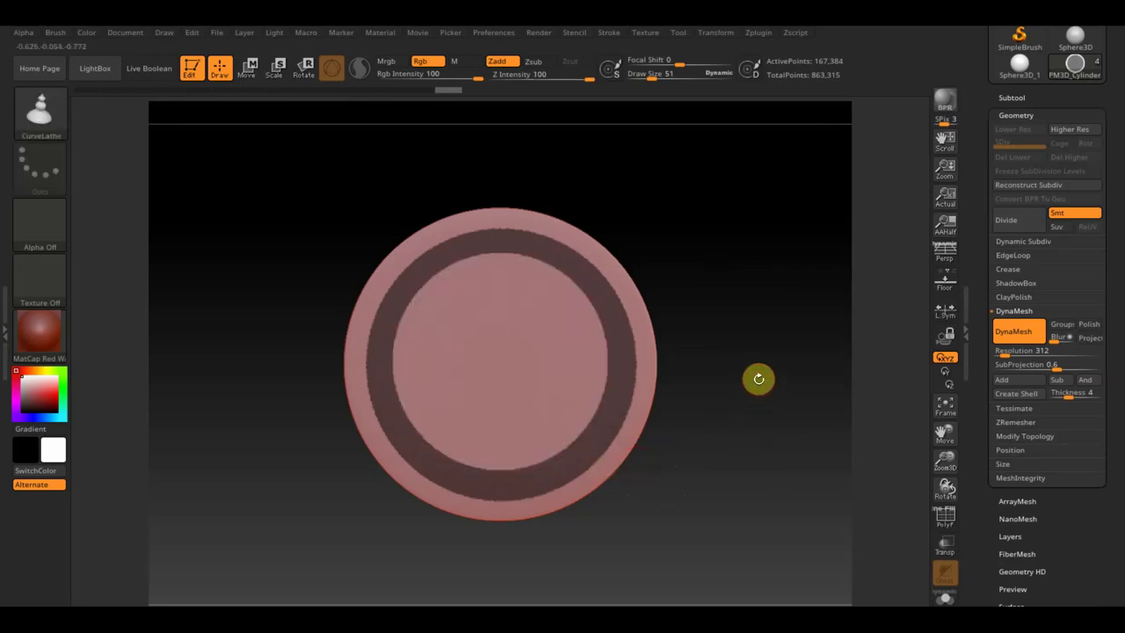
left_click(760, 378, "ctrl")
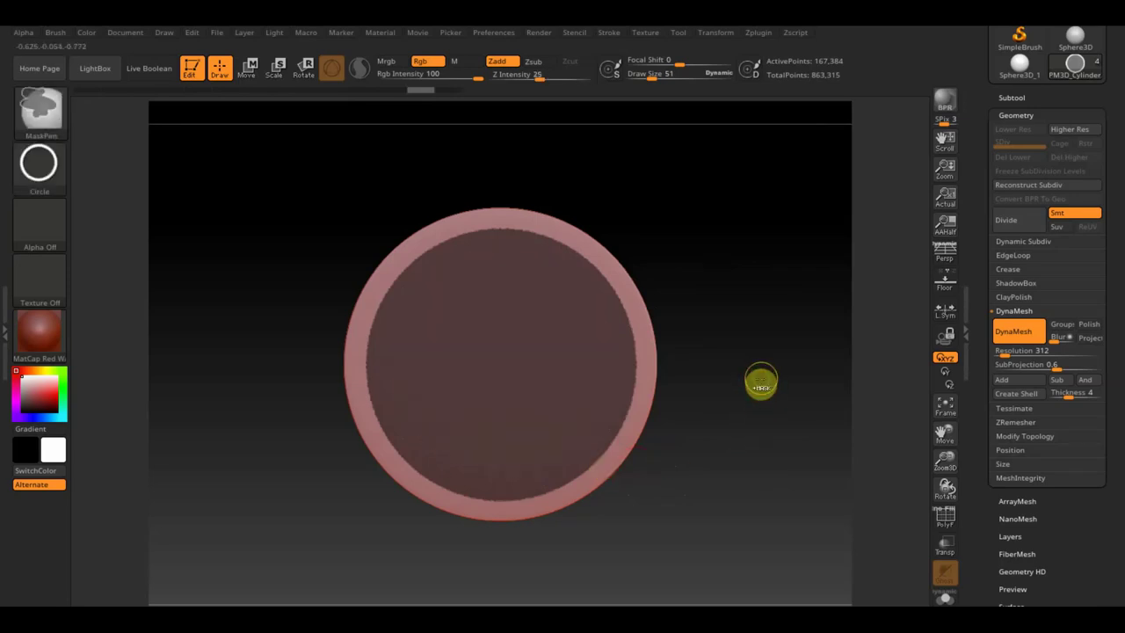
mouse_move(763, 384)
left_mouse_down("ctrl")
mouse_move(730, 319)
mouse_move(846, 515)
mouse_move(545, 482)
mouse_move(585, 452)
mouse_move(580, 439)
mouse_move(617, 481)
left_mouse_up("ctrl")
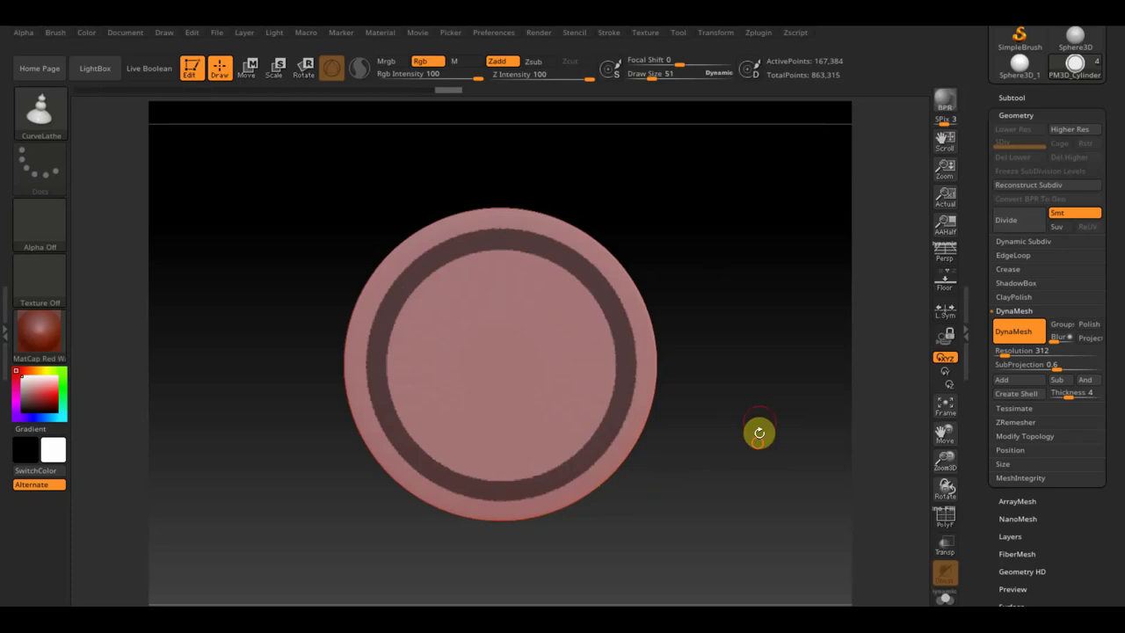
mouse_move(759, 433)
left_mouse_down()
mouse_move(733, 331)
mouse_move(726, 202)
mouse_move(746, 264)
left_mouse_up()
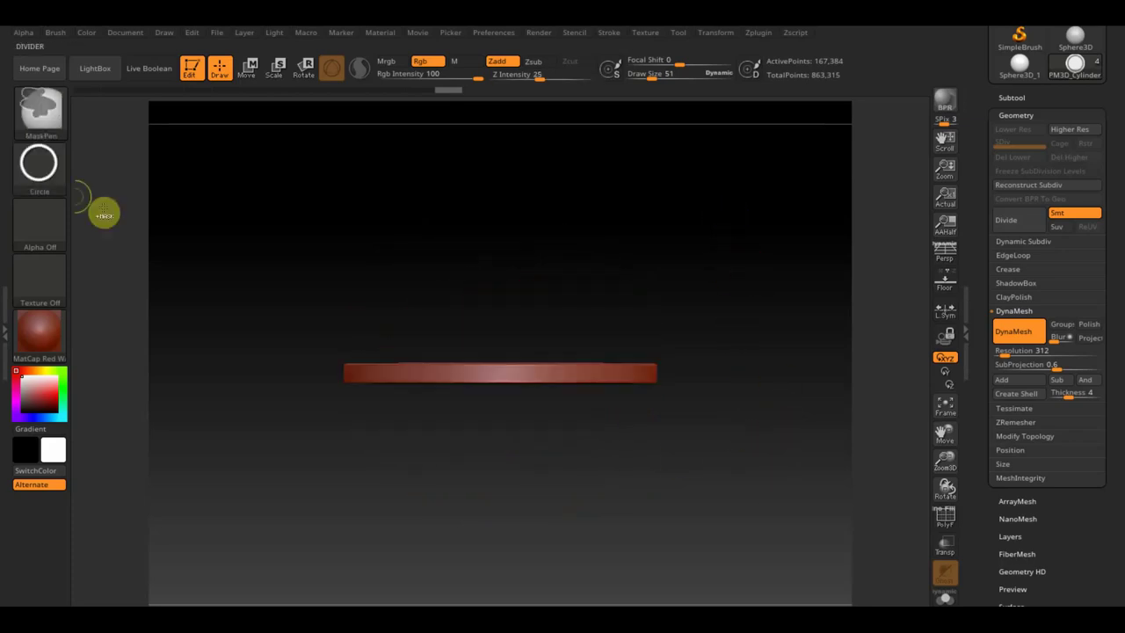
- Switch the mask stroke to FreeHand, mask the disc's bottom edge and invert the mask
left_click(49, 180)
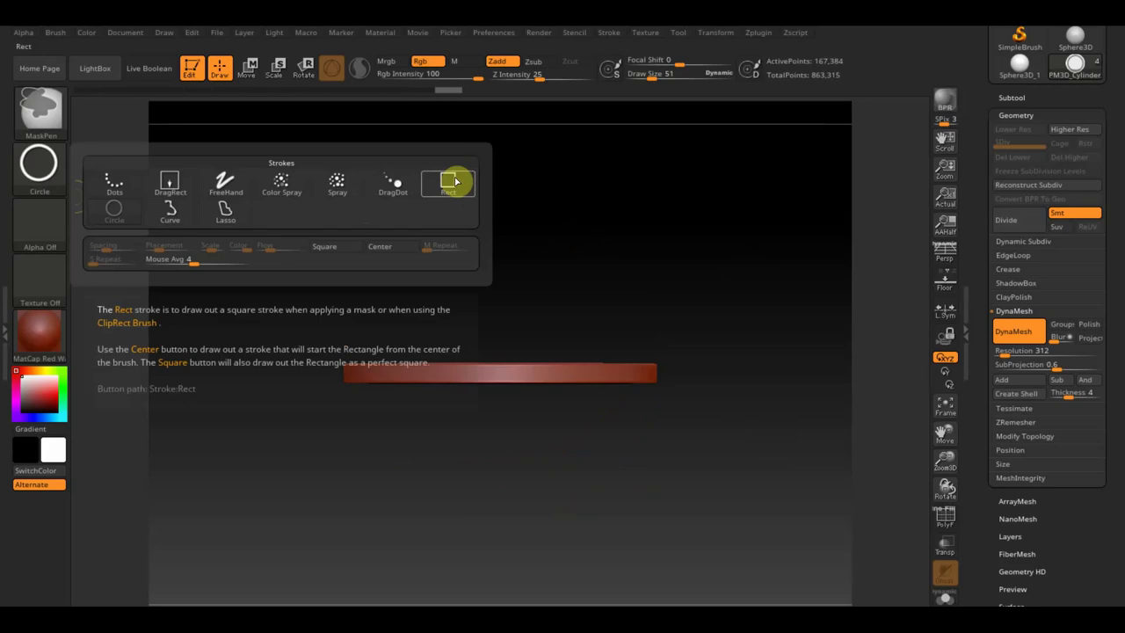
left_click(228, 183)
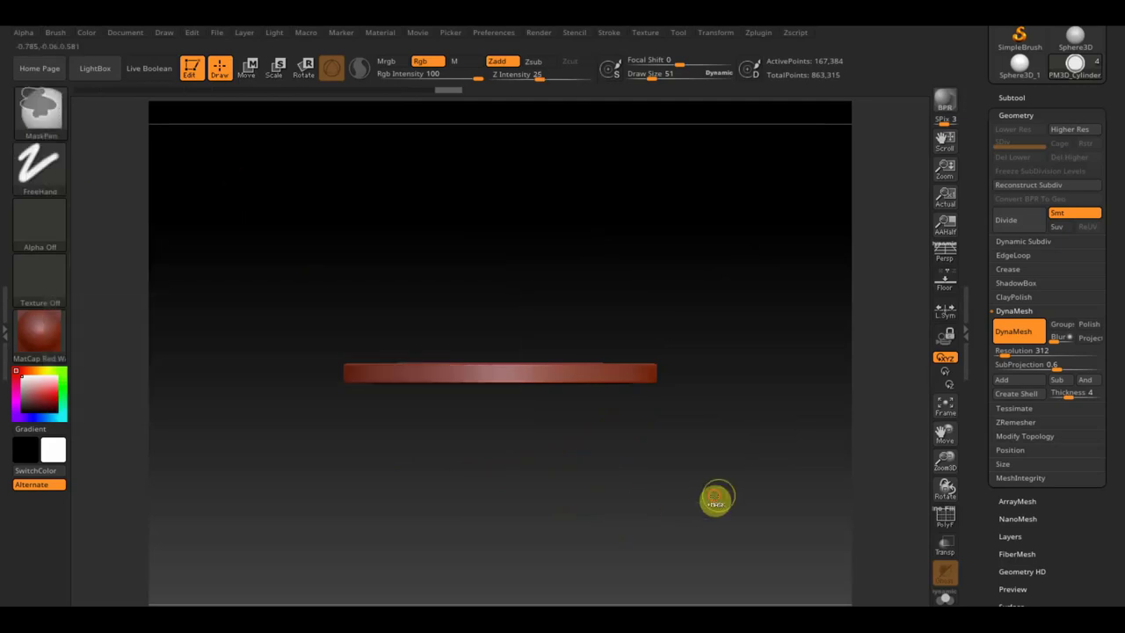
left_click_drag(716, 500, 318, 378, "ctrl")
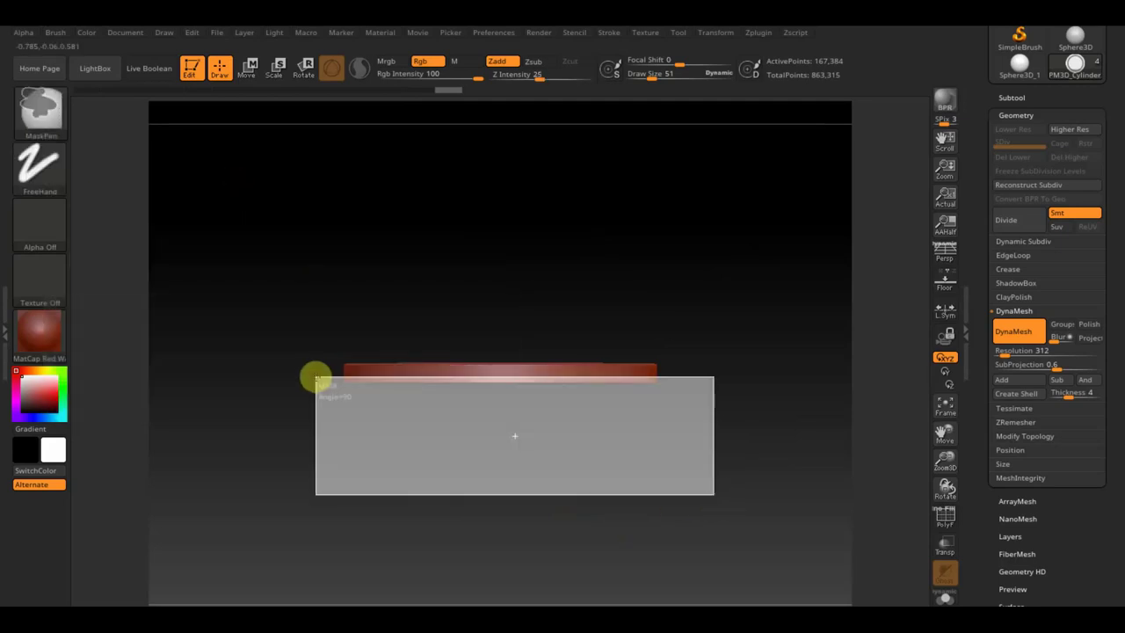
mouse_move(552, 442)
left_mouse_down("shift")
mouse_move(550, 513)
mouse_move(630, 495)
left_mouse_up("shift")
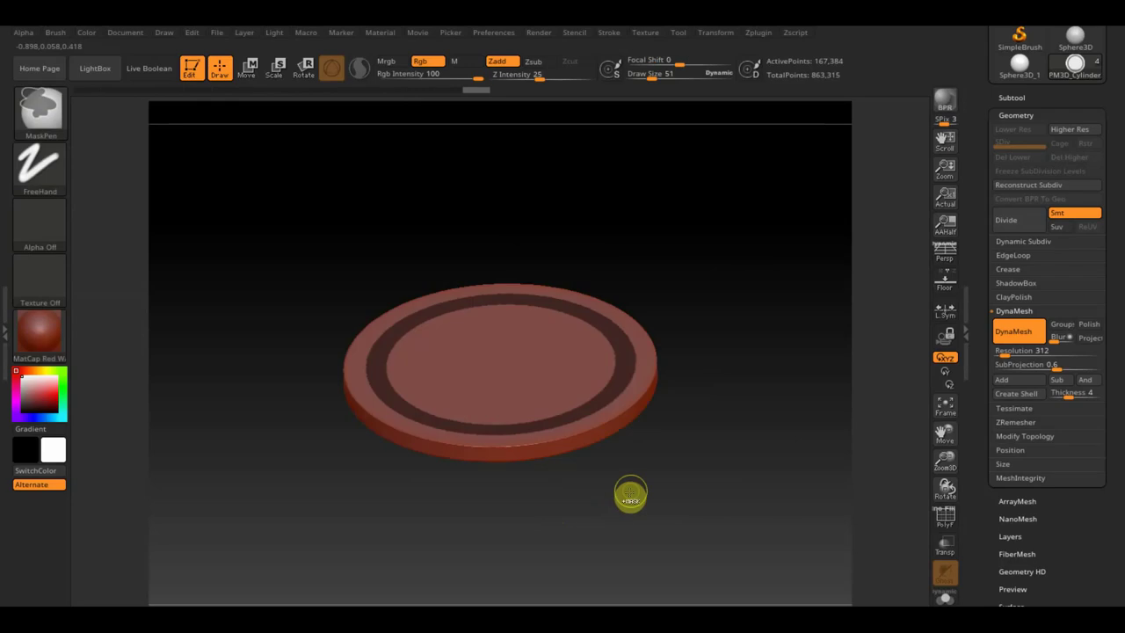
left_click(630, 494, "ctrl")
left_click_drag(630, 491, 630, 502, "shift")
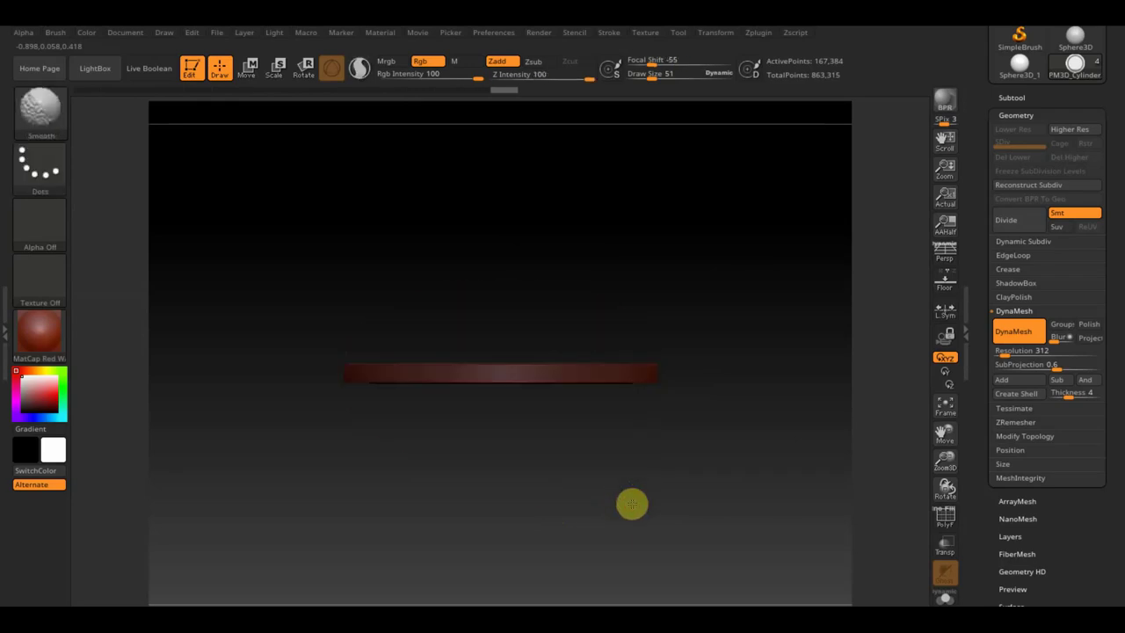
- Raise the unmasked ring slightly above the disc face with Move, then re-mask the ring
left_click(248, 68)
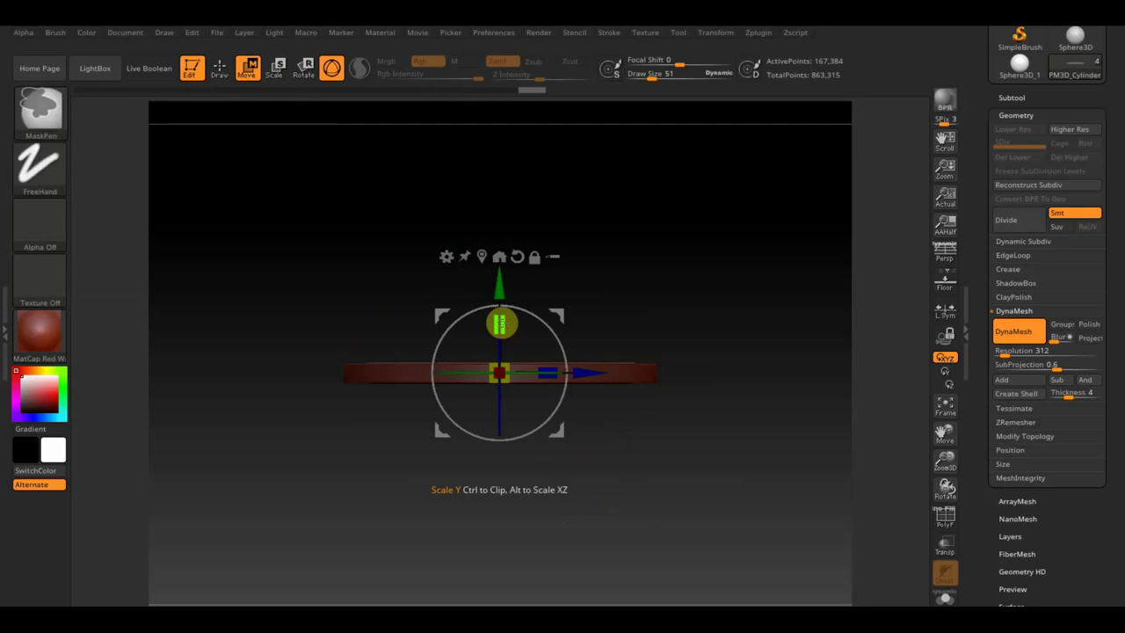
left_click_drag(498, 283, 499, 273)
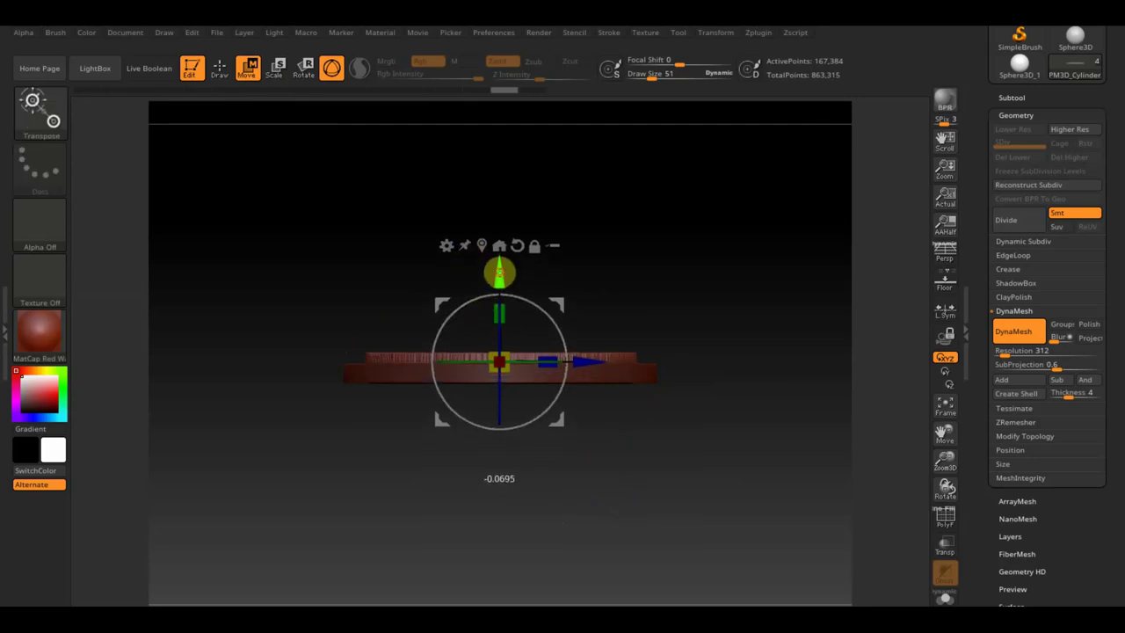
mouse_move(691, 265)
left_mouse_down()
mouse_move(708, 394)
mouse_move(767, 405)
left_mouse_up()
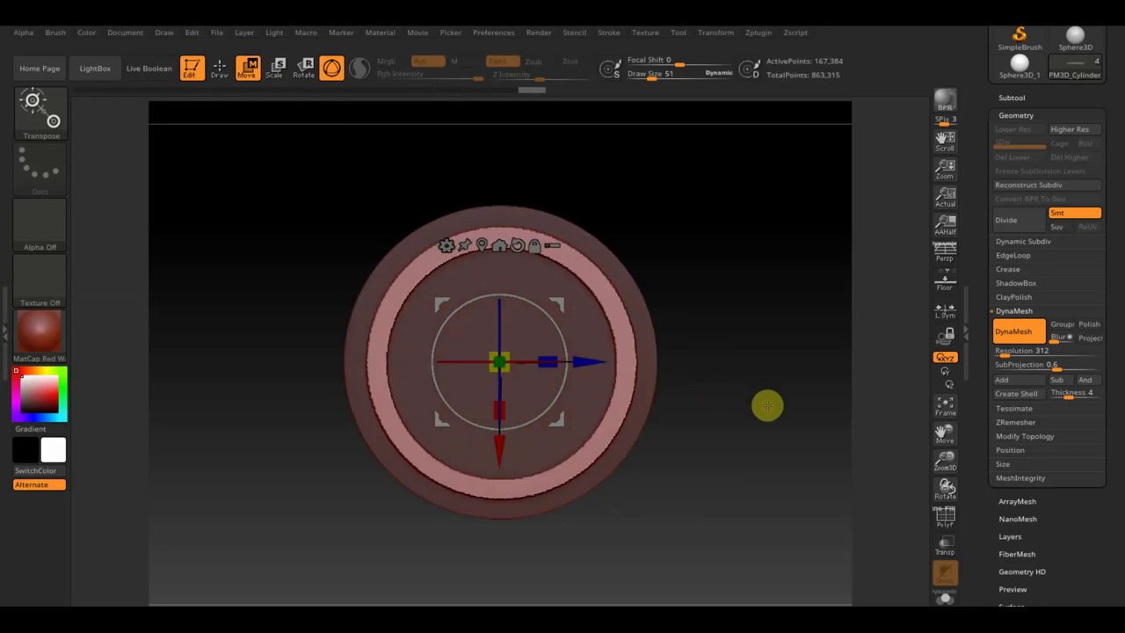
key("ctrl")
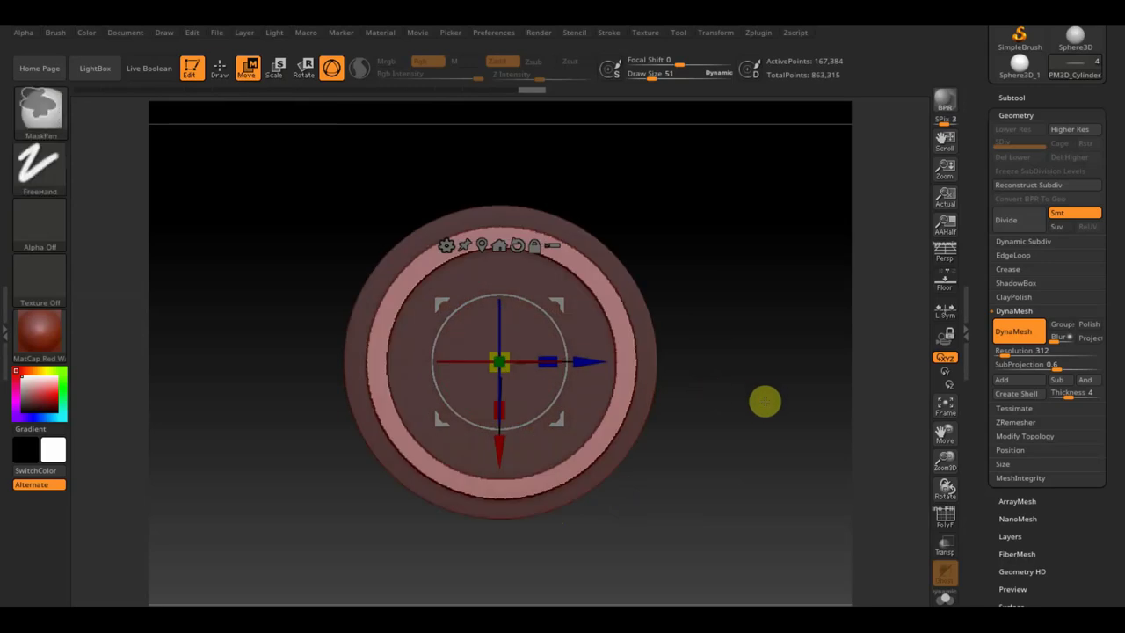
left_click(765, 402, "ctrl")
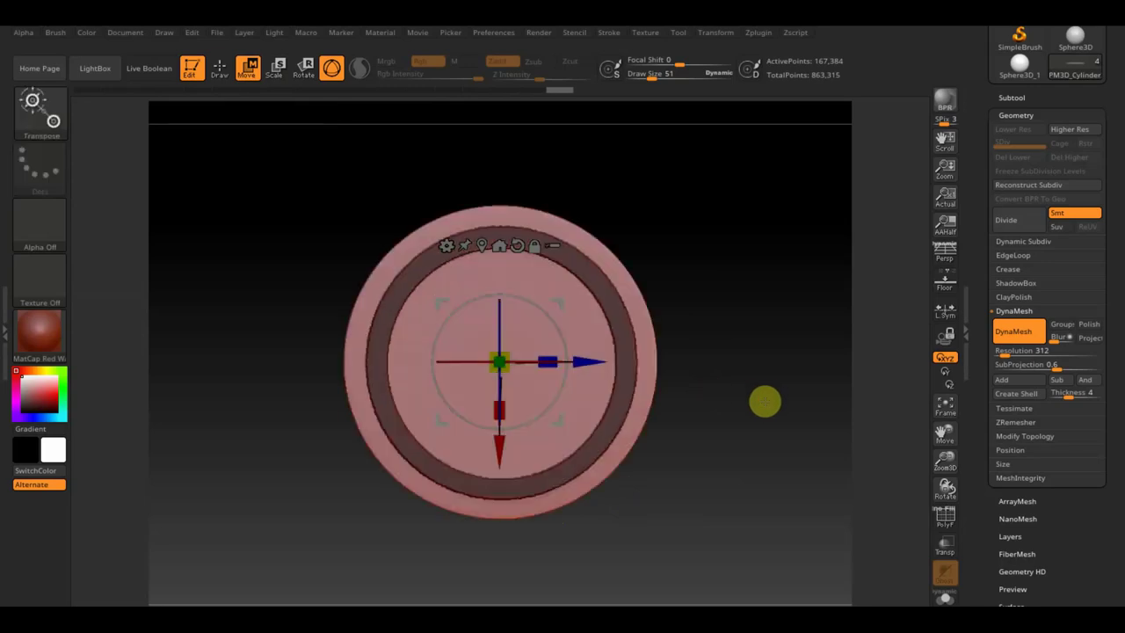
mouse_move(767, 263)
left_mouse_down("ctrl")
mouse_move(884, 484)
mouse_move(863, 439)
left_mouse_up("ctrl")
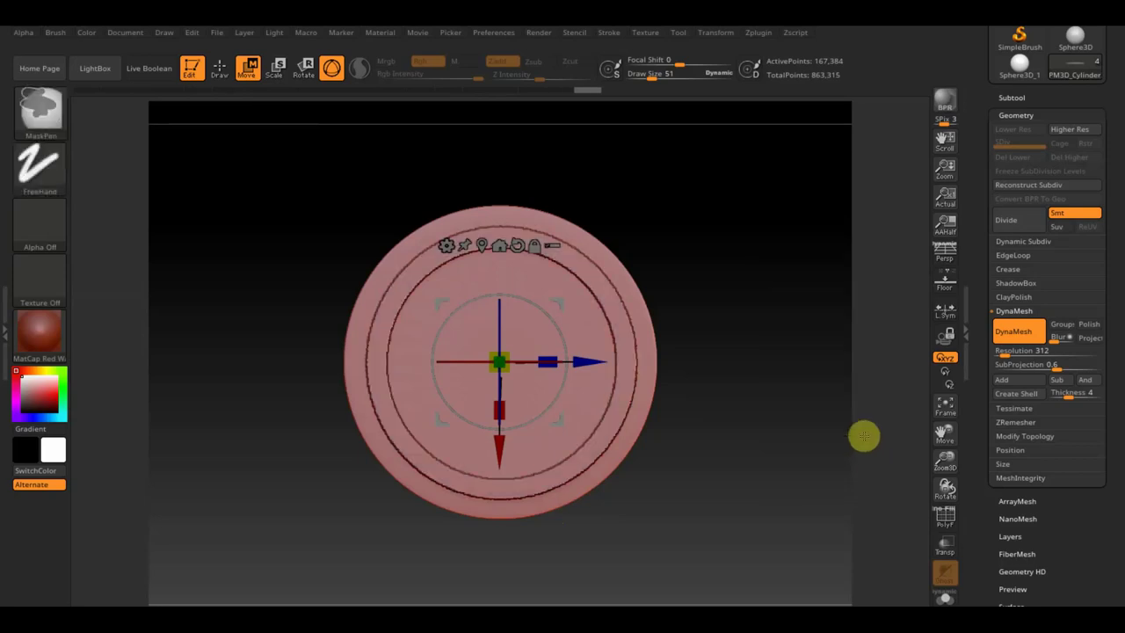
key("ctrl+z")
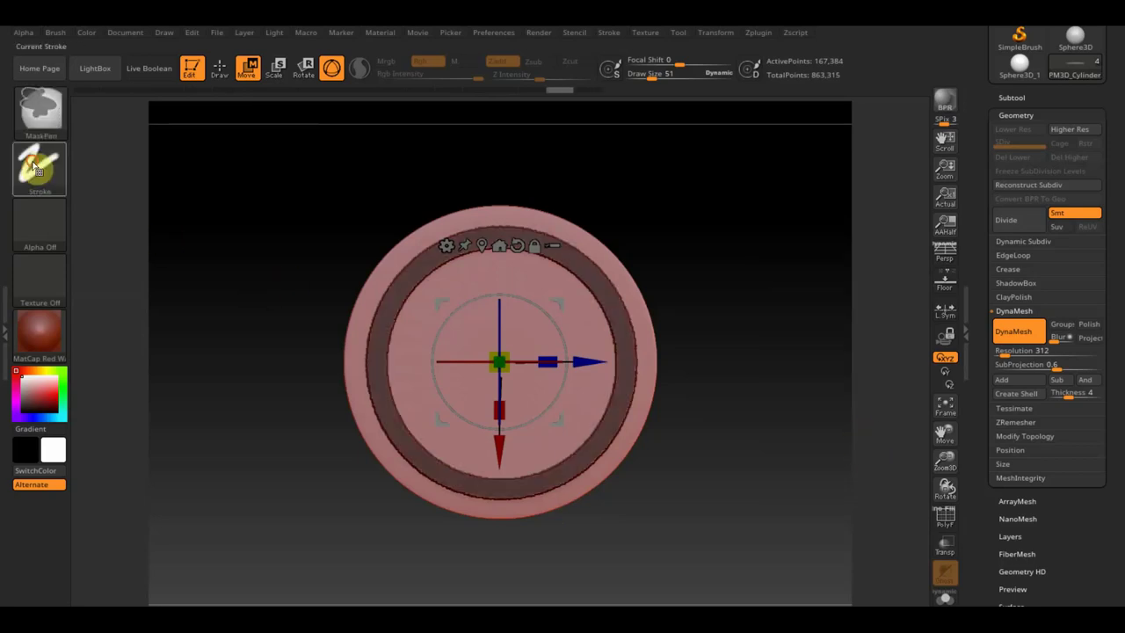
- With a Circle mask stroke, mask the plate's inner disc, leaving the outer ring unmasked
left_click(35, 167)
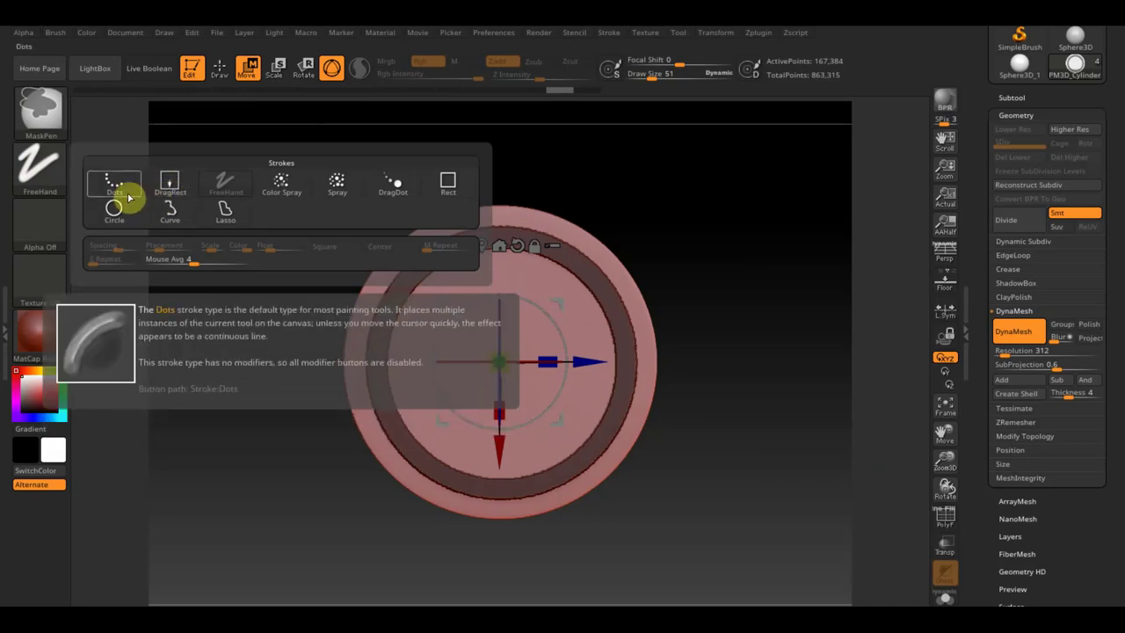
left_click(114, 208, "ctrl")
mouse_move(262, 172)
left_mouse_down("ctrl")
mouse_move(622, 512)
mouse_move(656, 513)
mouse_move(667, 530)
left_mouse_up("ctrl")
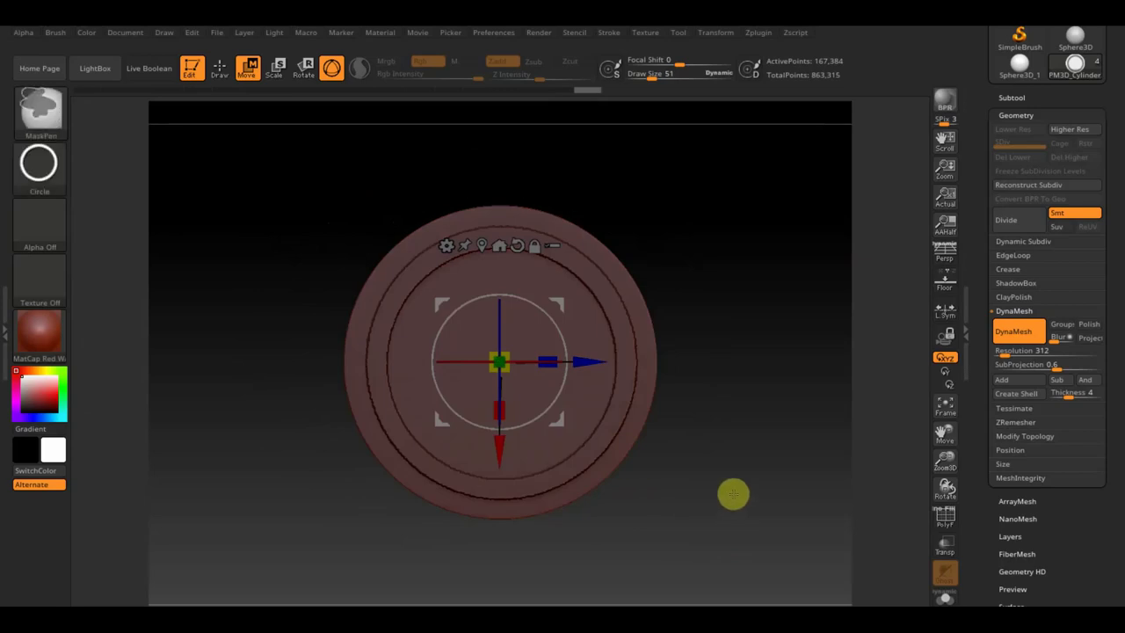
mouse_move(777, 444)
left_mouse_down("ctrl")
mouse_move(518, 401)
mouse_move(612, 465)
left_mouse_up("ctrl")
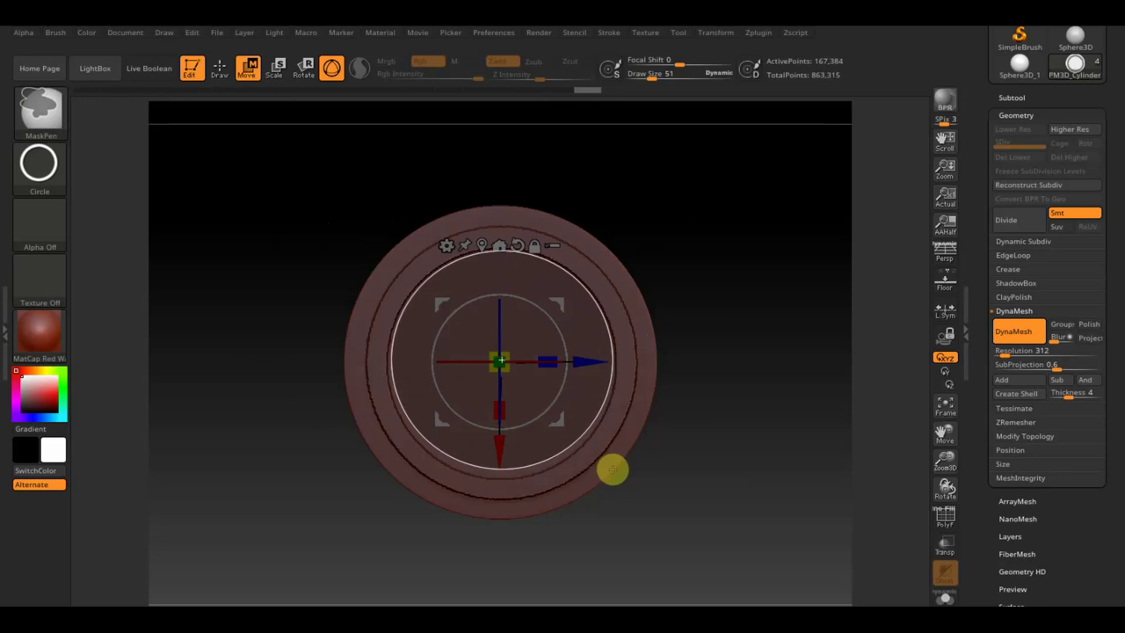
left_click_drag(611, 465, 612, 474, "ctrl")
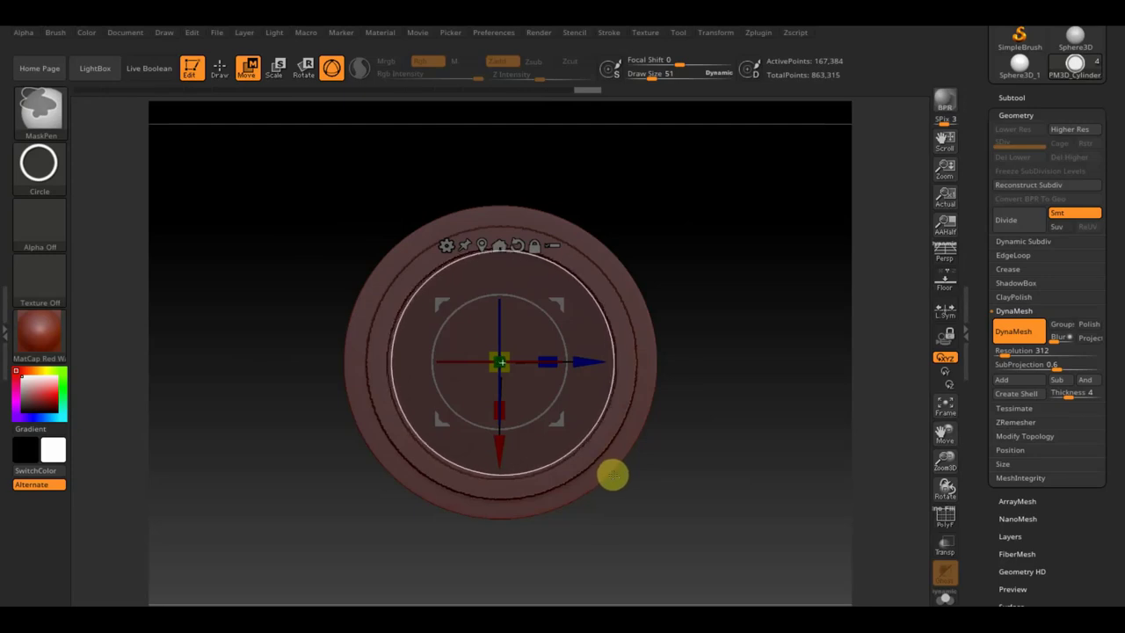
left_click_drag(612, 475, 612, 475, "ctrl")
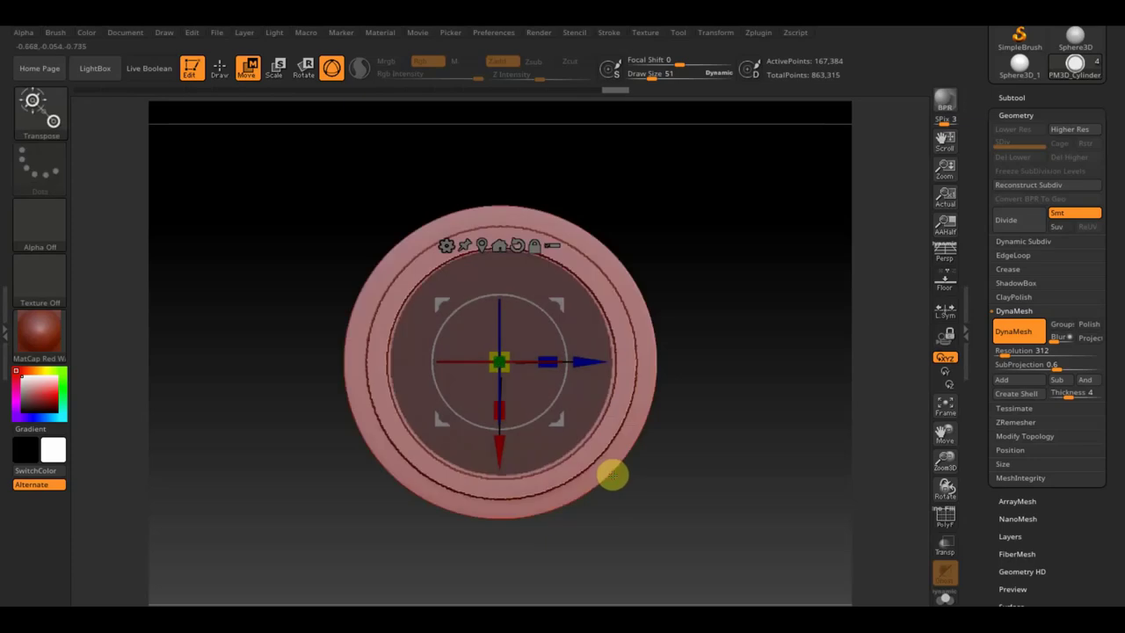
mouse_move(803, 377)
left_mouse_down()
mouse_move(783, 166)
mouse_move(818, 313)
left_mouse_up()
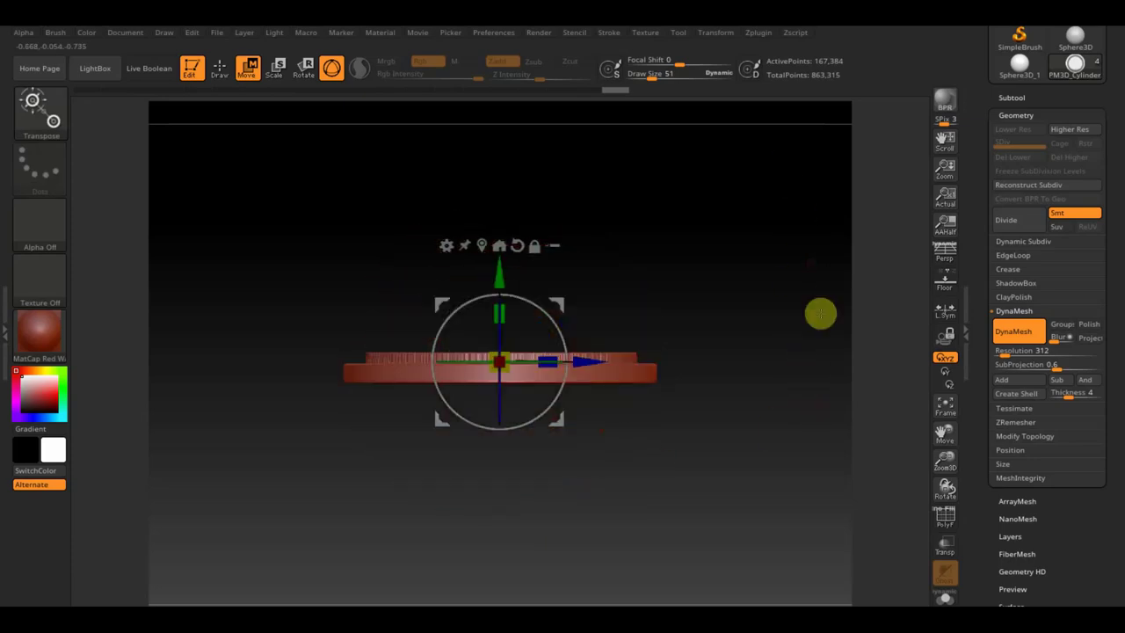
- Back on FreeHand stroke, extrude the unmasked ring upward, then clear the mask and re-DynaMesh
left_click(38, 164)
left_click(249, 183)
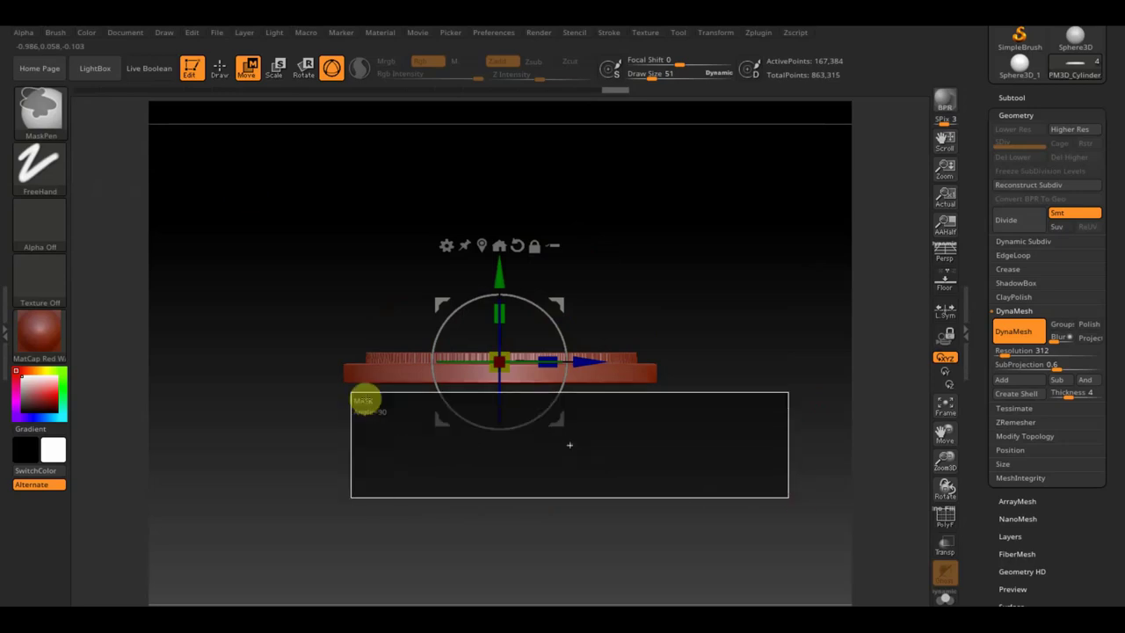
left_click_drag(803, 493, 314, 377, "ctrl")
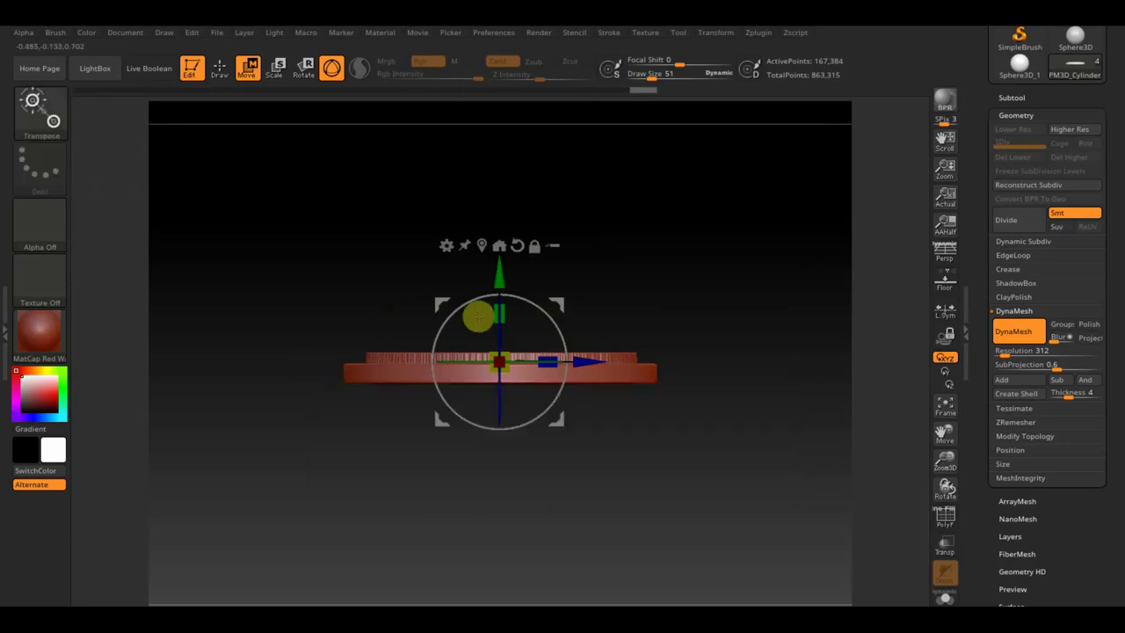
left_click_drag(502, 272, 500, 277)
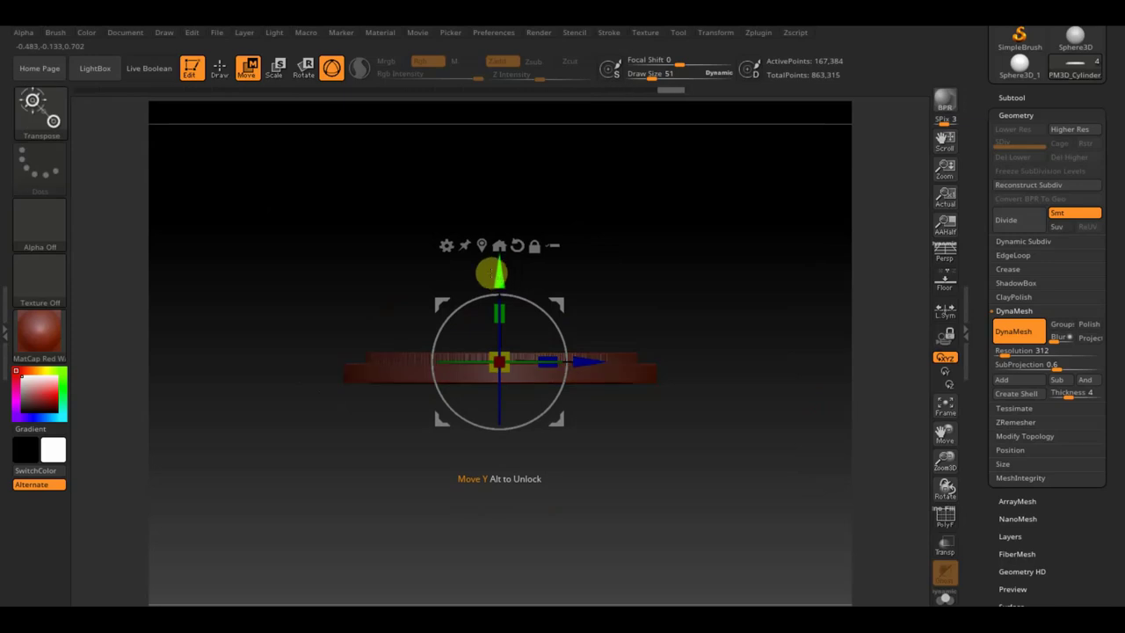
left_click_drag(499, 274, 502, 255)
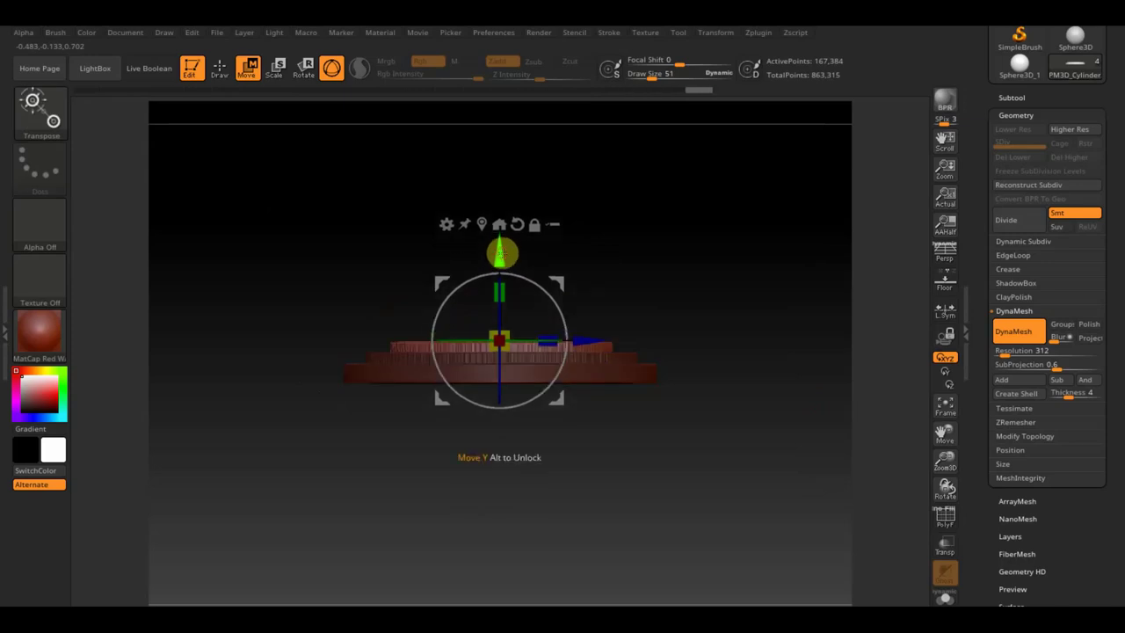
mouse_move(607, 299)
left_mouse_down()
mouse_move(677, 342)
mouse_move(682, 457)
mouse_move(736, 431)
mouse_move(808, 439)
left_mouse_up()
mouse_move(773, 377)
left_mouse_down()
mouse_move(724, 389)
mouse_move(742, 385)
left_mouse_up()
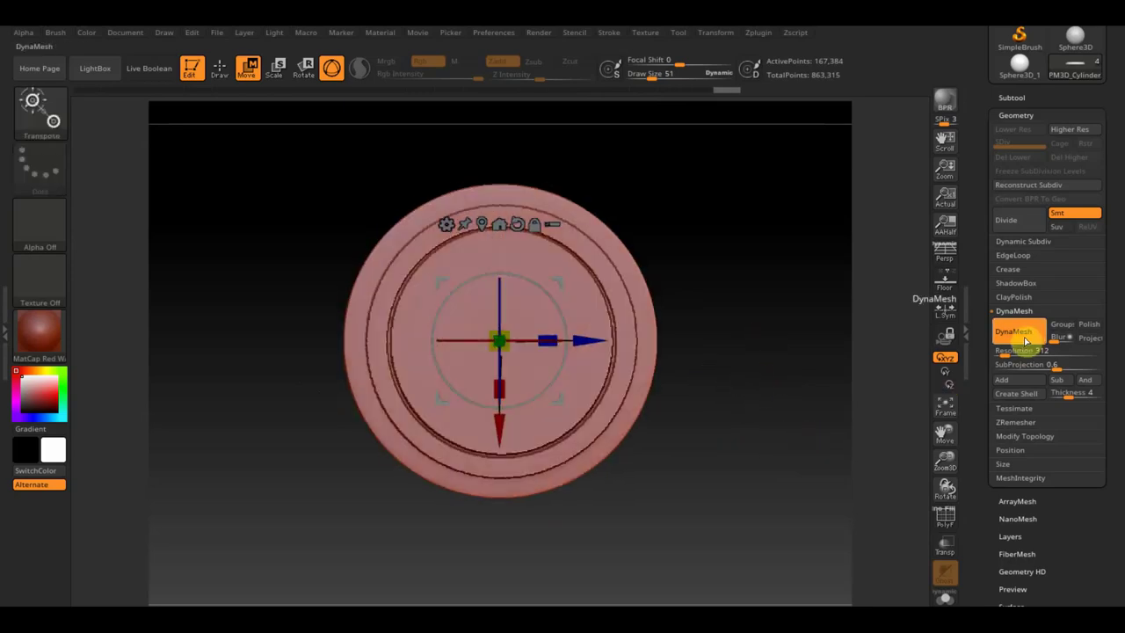
mouse_move(780, 231)
left_mouse_down("ctrl")
mouse_move(810, 306)
mouse_move(850, 331)
mouse_move(850, 319)
mouse_move(793, 311)
mouse_move(806, 303)
mouse_move(804, 316)
left_mouse_up("ctrl")
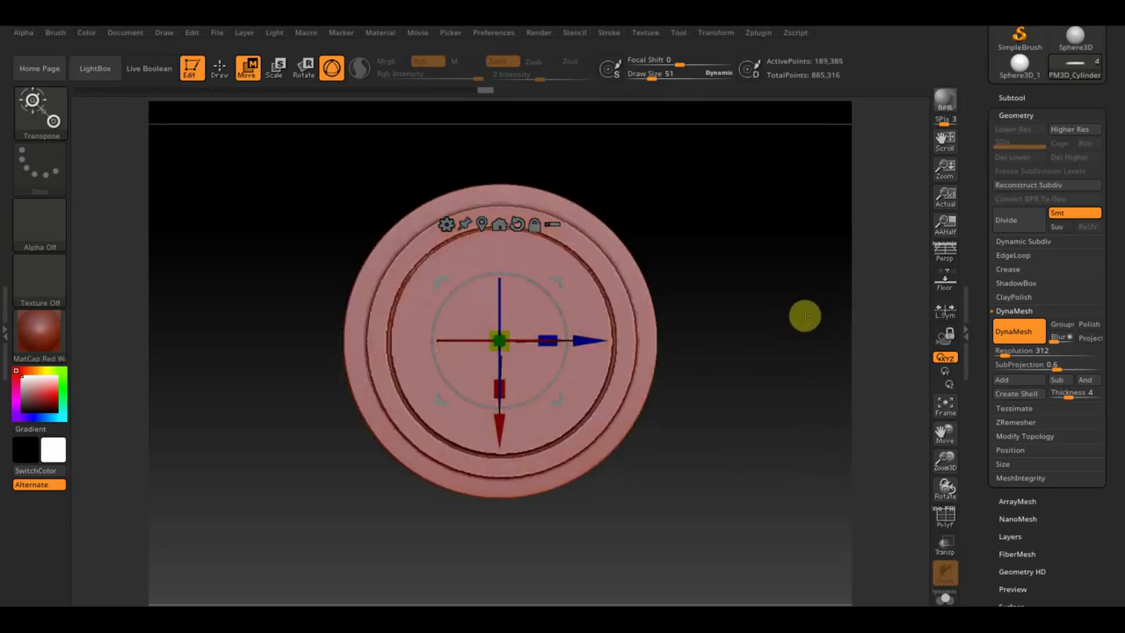
- Switch to Draw mode, choose the Standard brush and expand the Subtool list
left_click(218, 68)
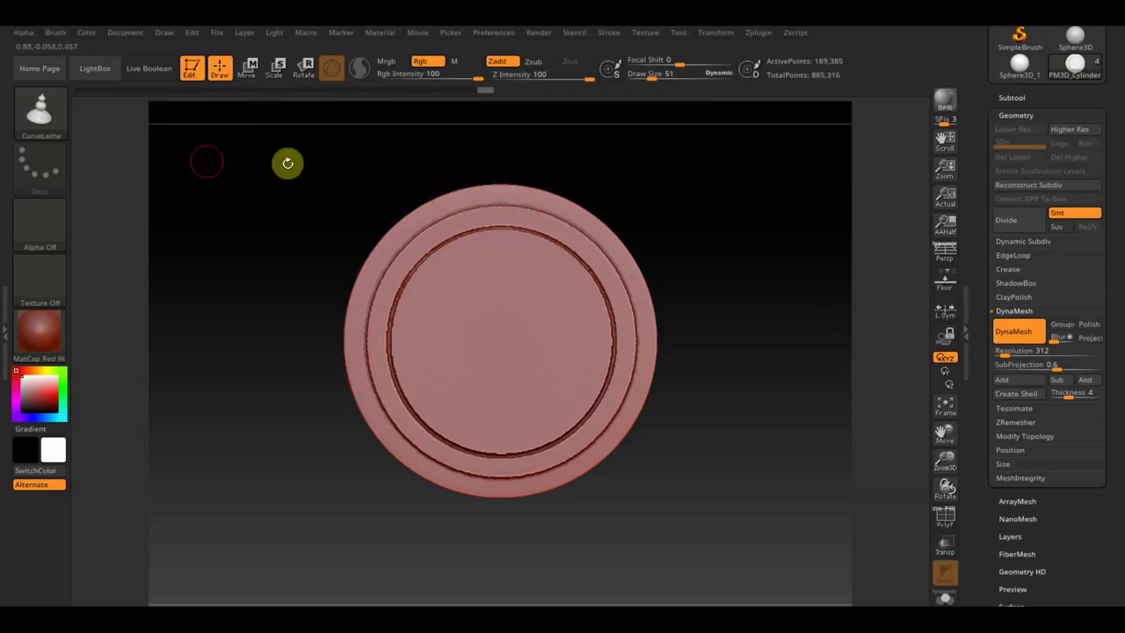
left_click(40, 112)
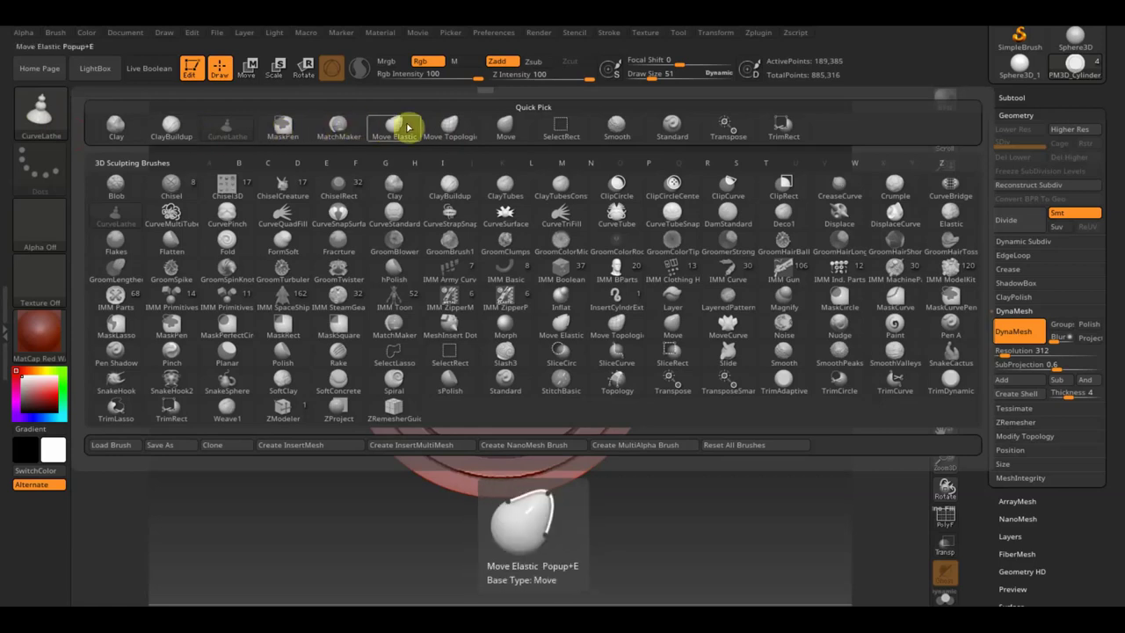
left_click(671, 127)
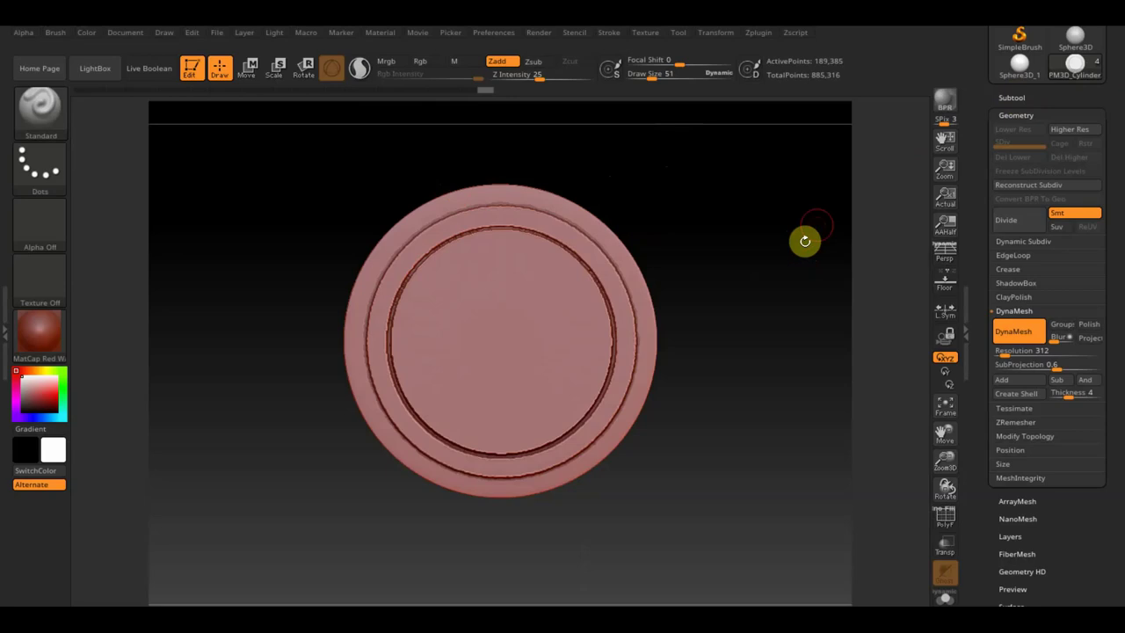
left_click(1019, 97)
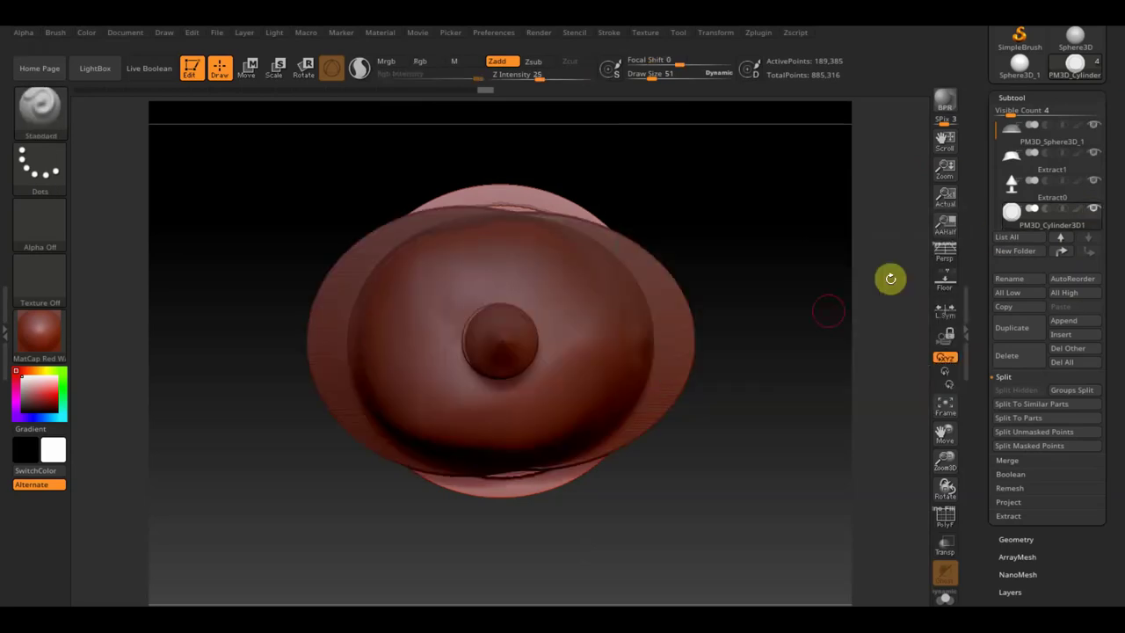
- Rotate the plate 90° upright, shrink it and move it toward the helmet front
mouse_move(888, 276)
left_mouse_down()
mouse_move(803, 273)
mouse_move(668, 418)
mouse_move(753, 492)
mouse_move(733, 490)
left_mouse_up()
left_click(251, 70)
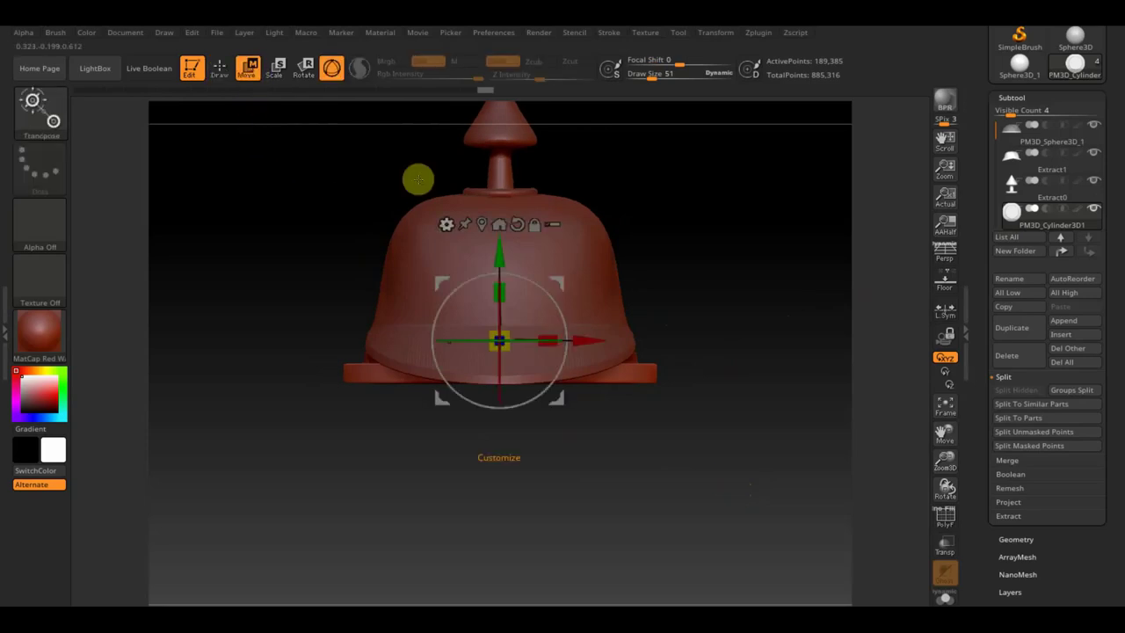
left_click_drag(551, 301, 355, 148)
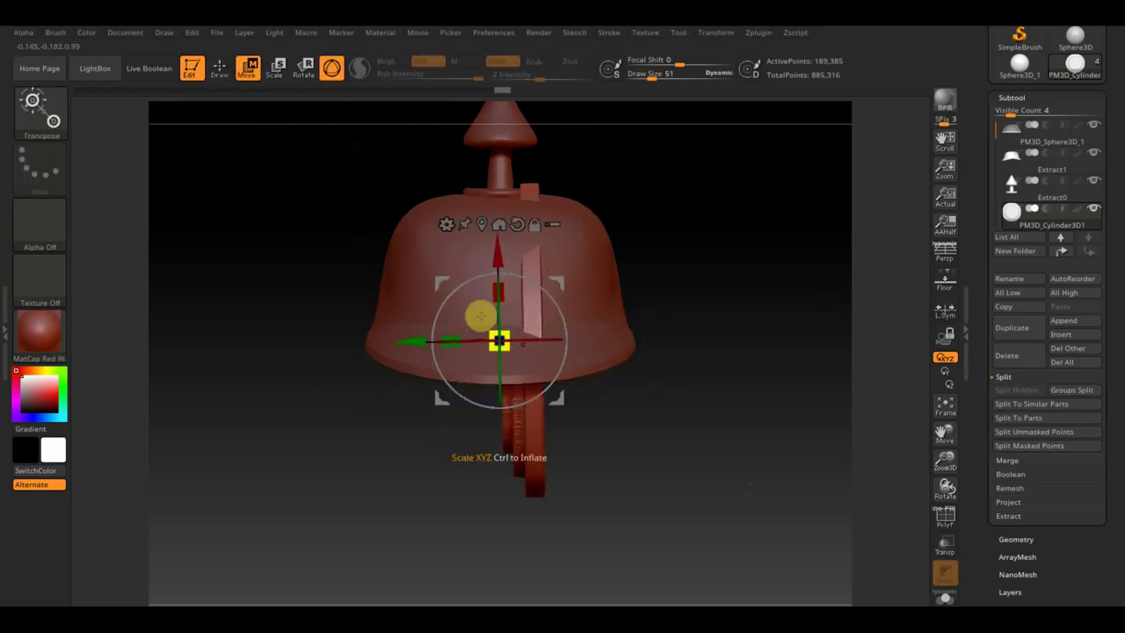
left_click_drag(501, 345, 449, 245)
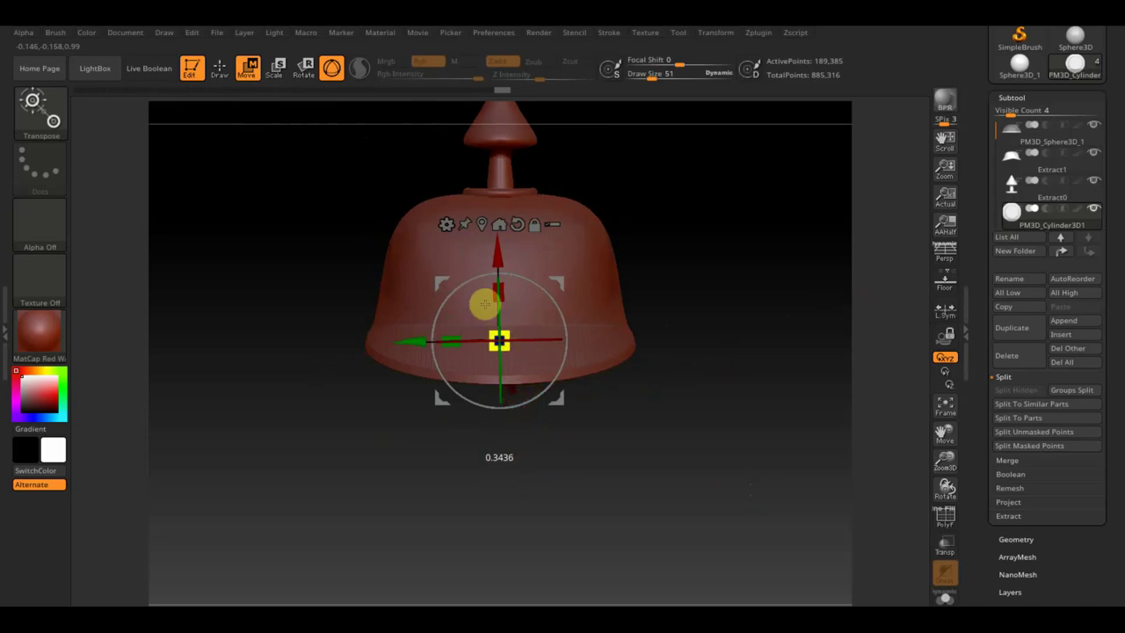
left_click_drag(409, 339, 272, 328)
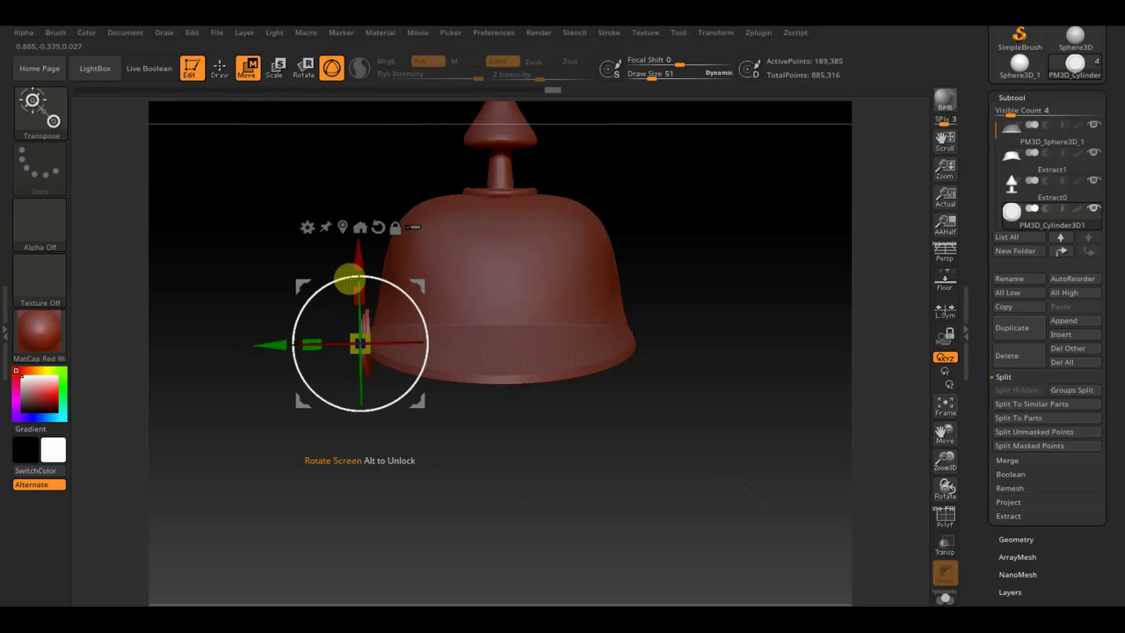
left_click_drag(355, 280, 359, 216)
left_click_drag(307, 288, 264, 299)
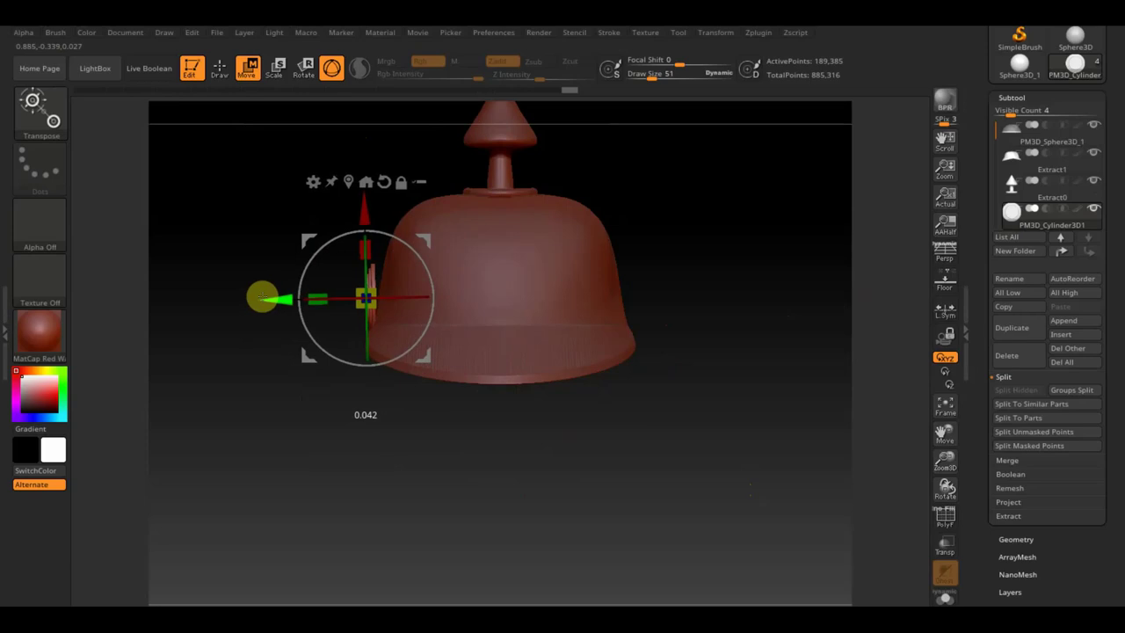
- From the front view, fine-tune the plate's position and size above the brim
left_click_drag(263, 321, 379, 487)
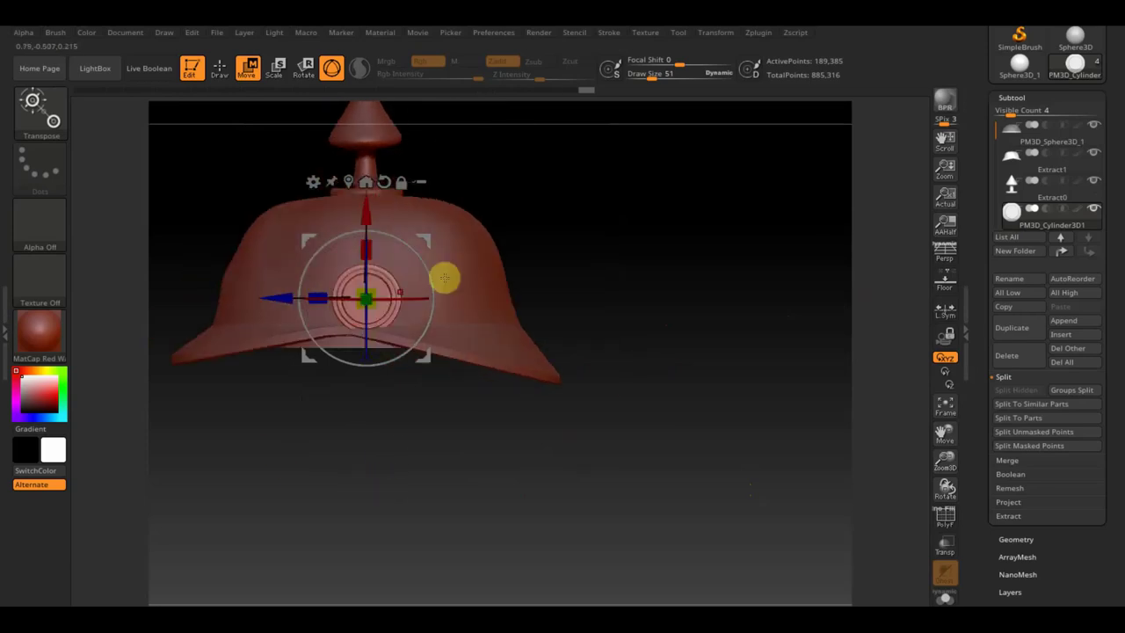
left_click_drag(294, 296, 275, 297)
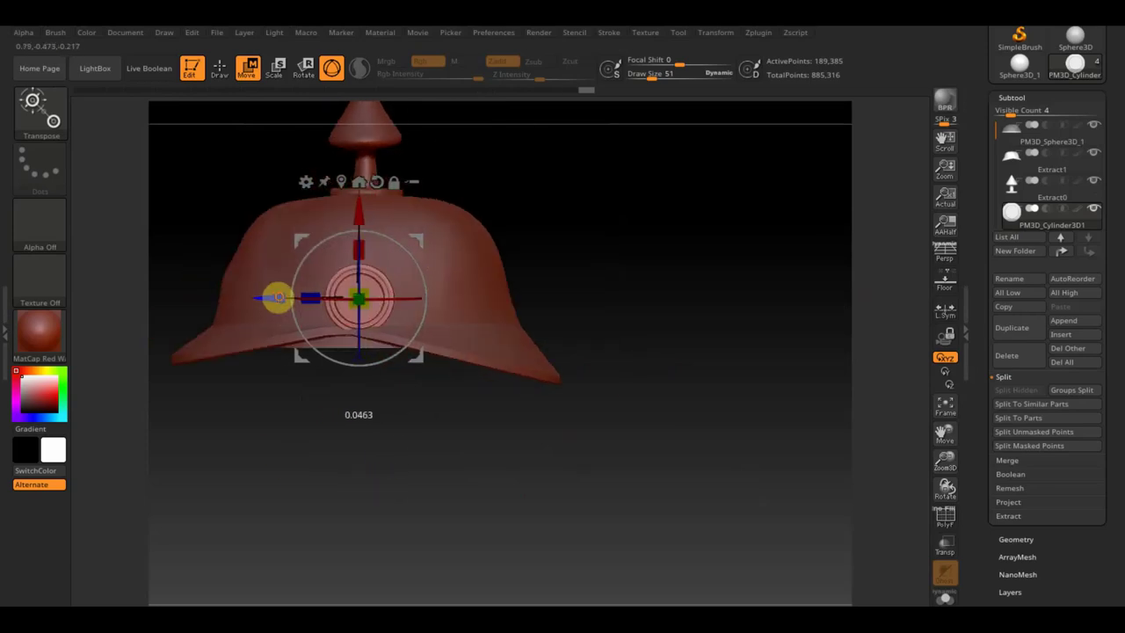
left_click_drag(364, 214, 364, 207)
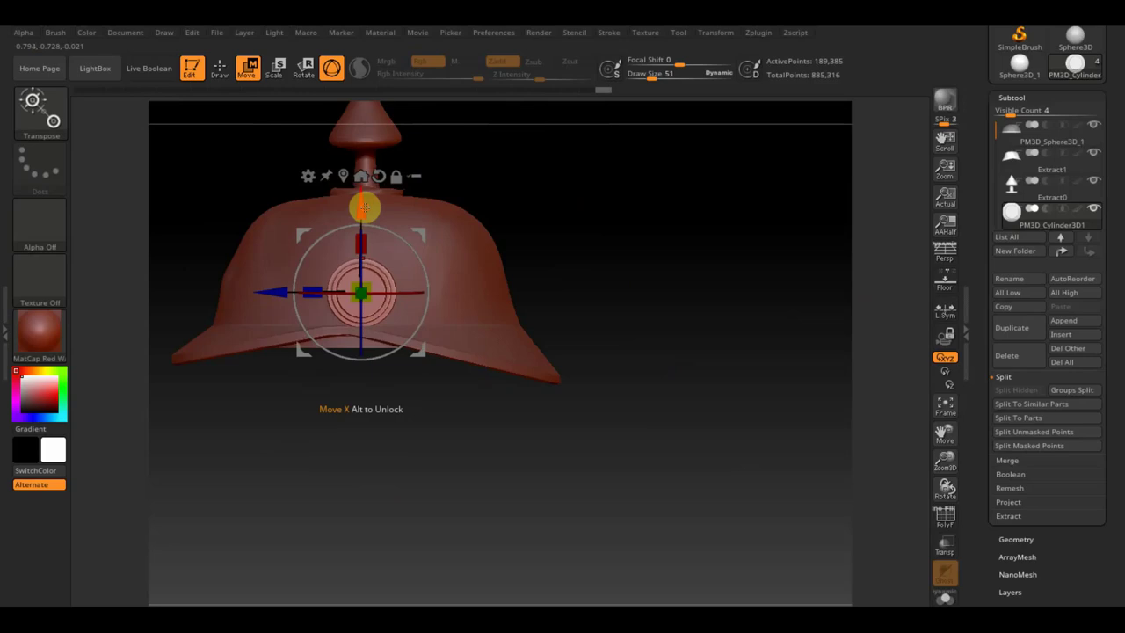
left_click_drag(371, 306, 367, 296)
left_click_drag(431, 229, 419, 238)
- From the side, push the plate against the helmet surface and tilt it to match the curve
mouse_move(650, 365)
left_mouse_down()
mouse_move(640, 392)
mouse_move(600, 387)
mouse_move(665, 410)
mouse_move(686, 447)
left_mouse_up()
left_click_drag(394, 234, 405, 252)
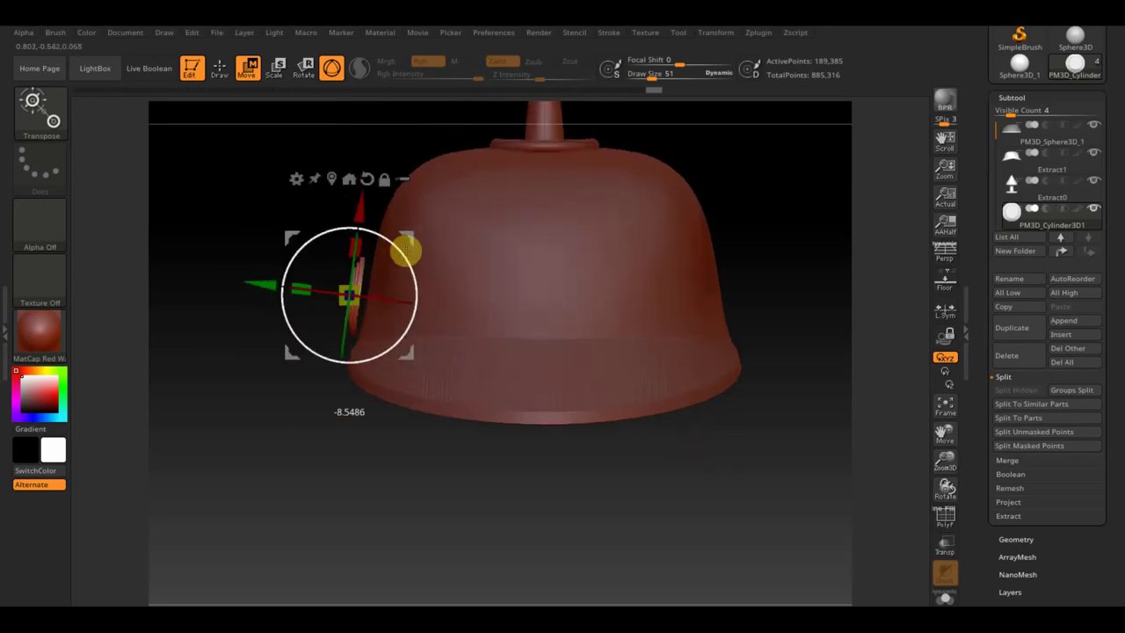
left_click_drag(256, 282, 265, 281)
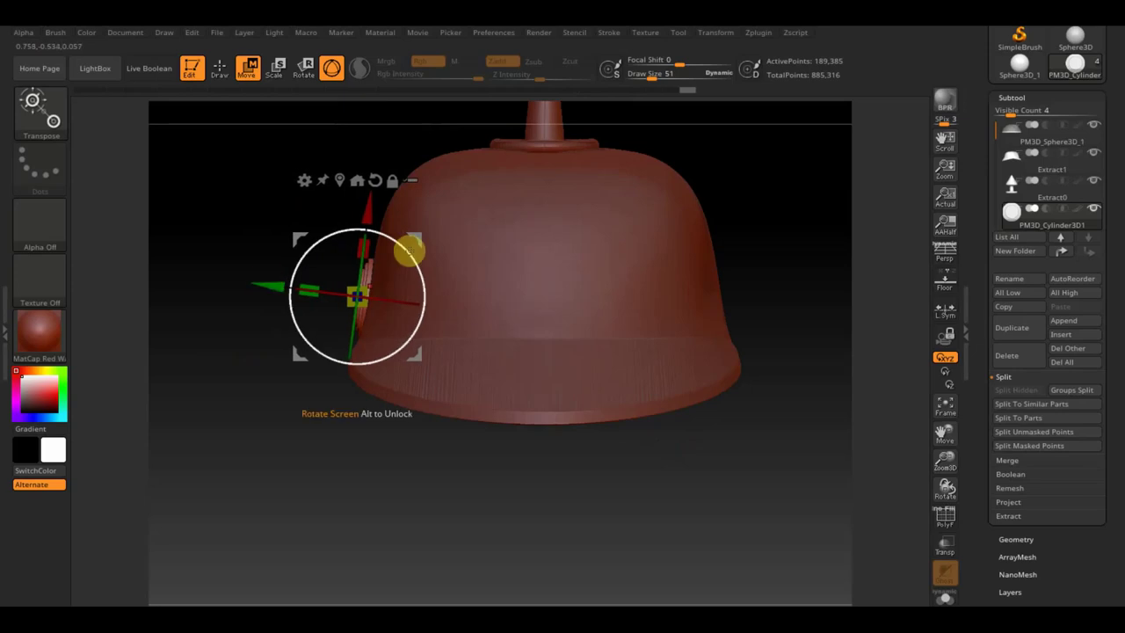
left_click_drag(410, 246, 405, 252)
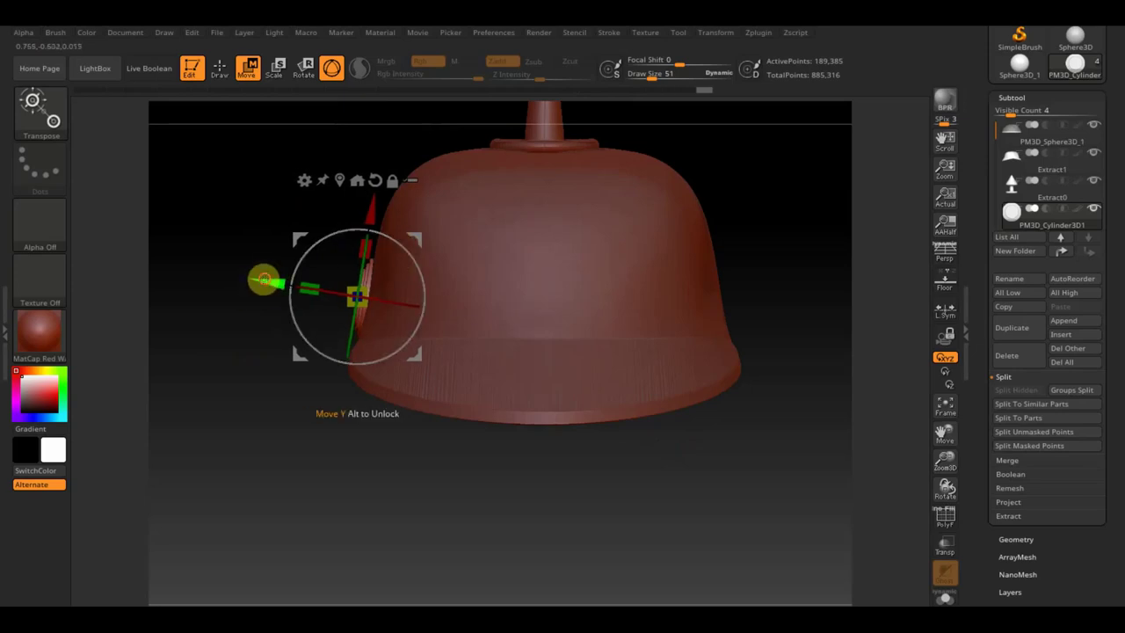
left_click_drag(263, 281, 261, 281)
left_click_drag(236, 396, 303, 436)
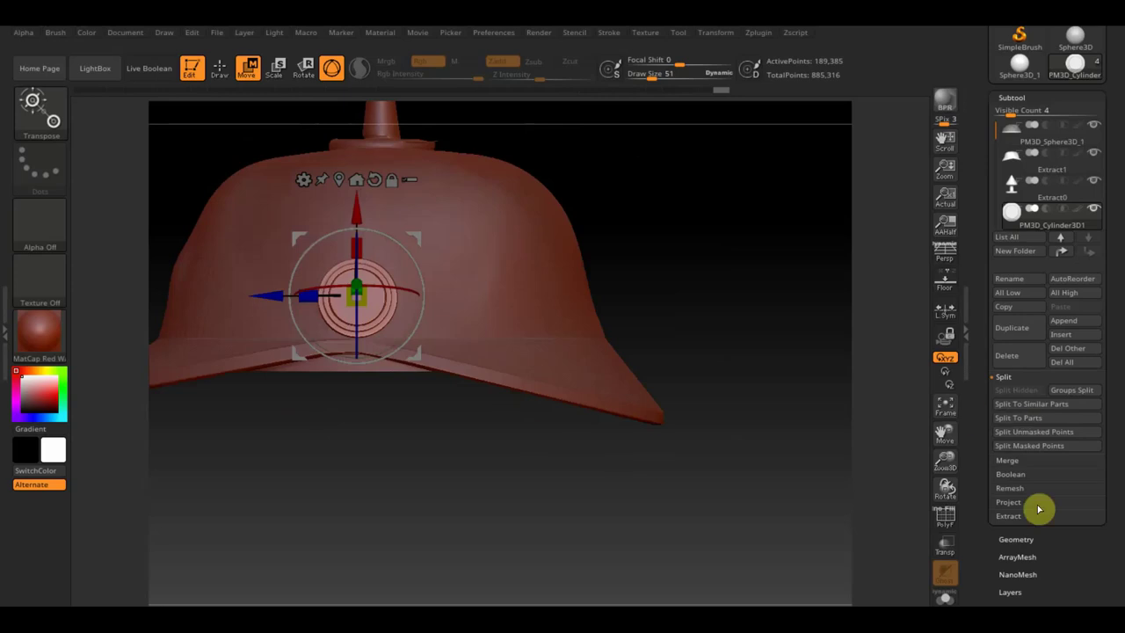
- Mirror and weld the helmet mesh across its axis
left_click(1034, 538)
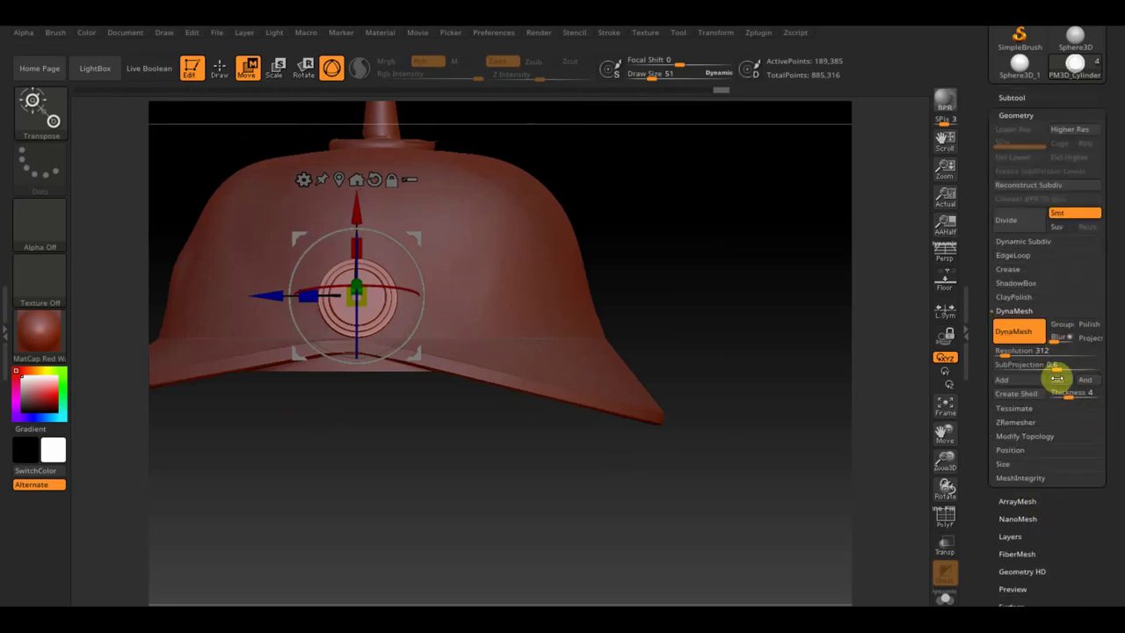
left_click(1046, 447)
left_click(1048, 353)
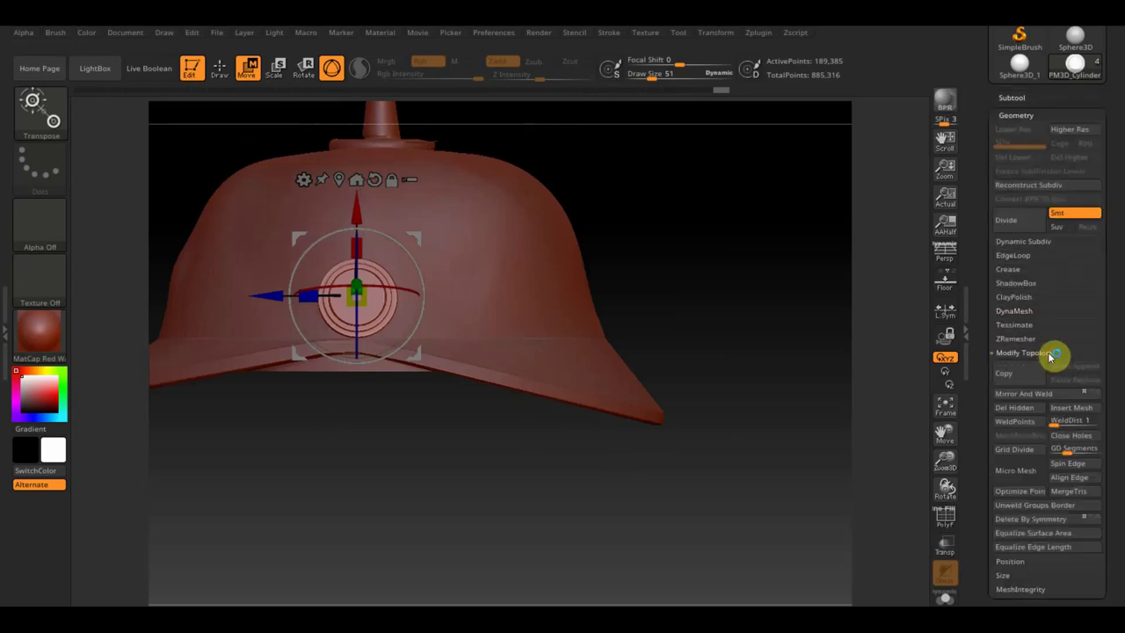
left_click(1053, 395)
mouse_move(808, 410)
left_mouse_down()
mouse_move(658, 436)
mouse_move(698, 436)
mouse_move(715, 342)
mouse_move(730, 374)
left_mouse_up()
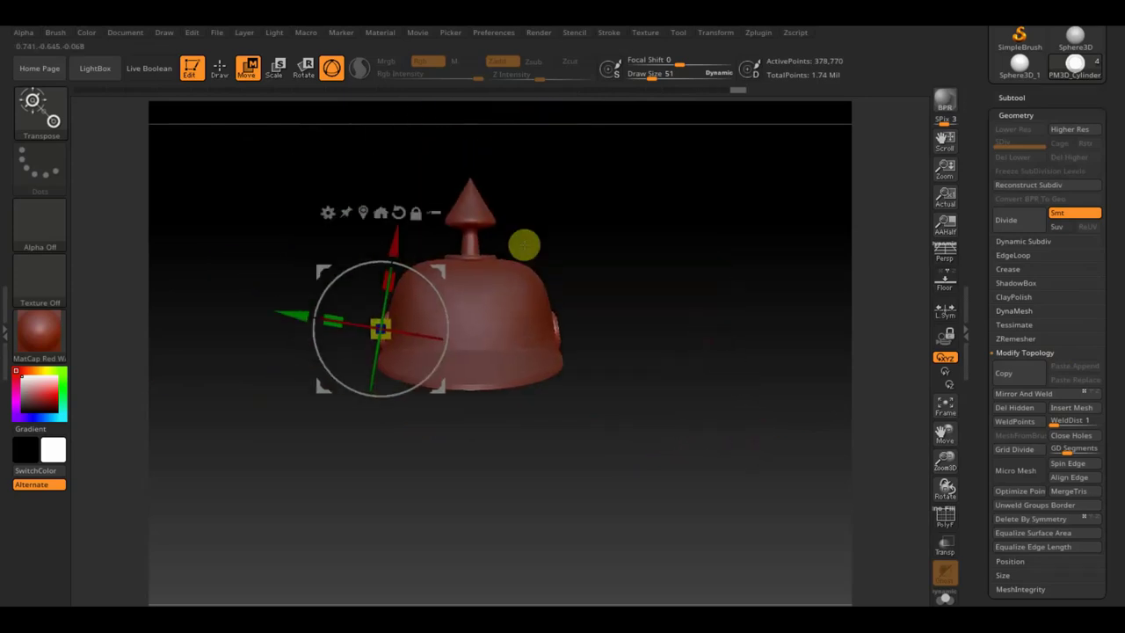
- Import the IMG_20170616 eagle photo from the desktop as the active alpha
left_click(219, 70)
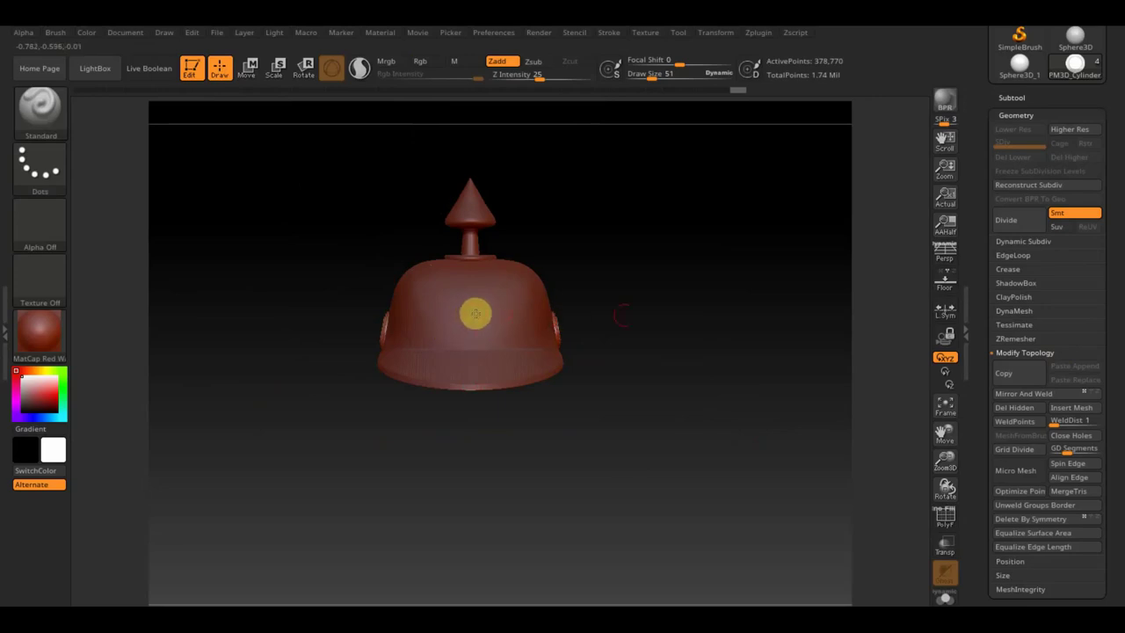
left_click(1012, 97)
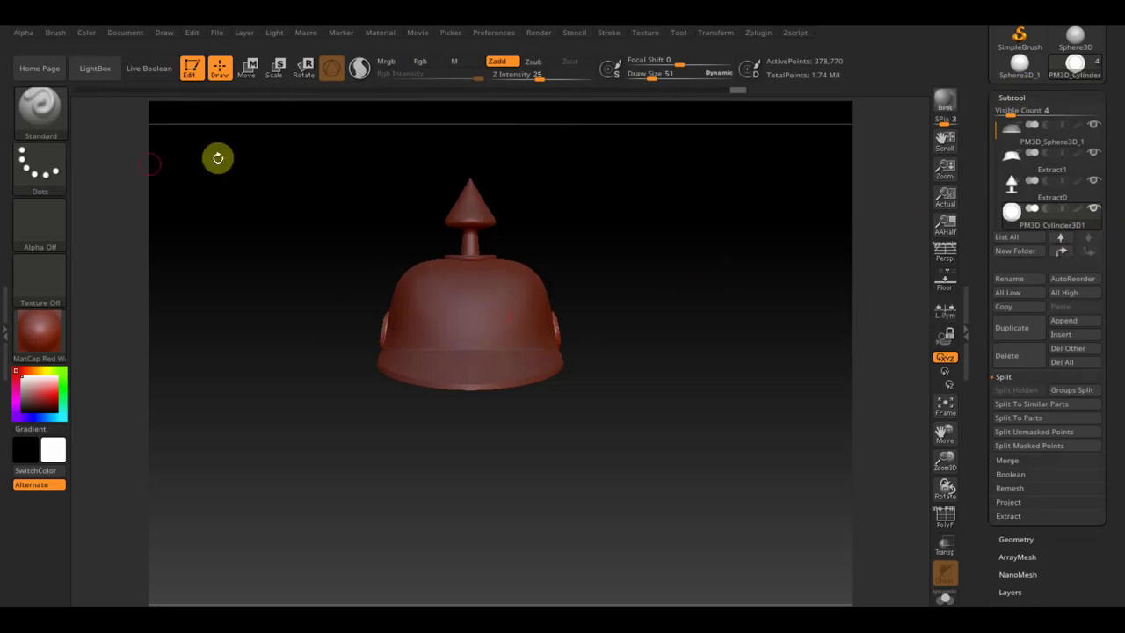
left_click(33, 228)
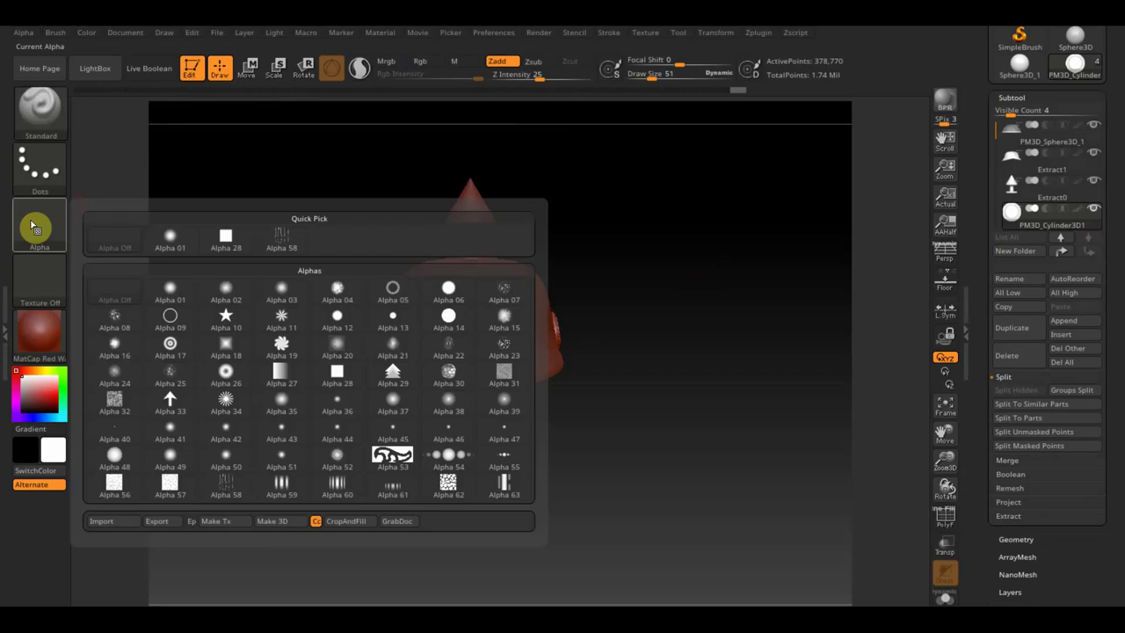
left_click(116, 522)
left_click(458, 280)
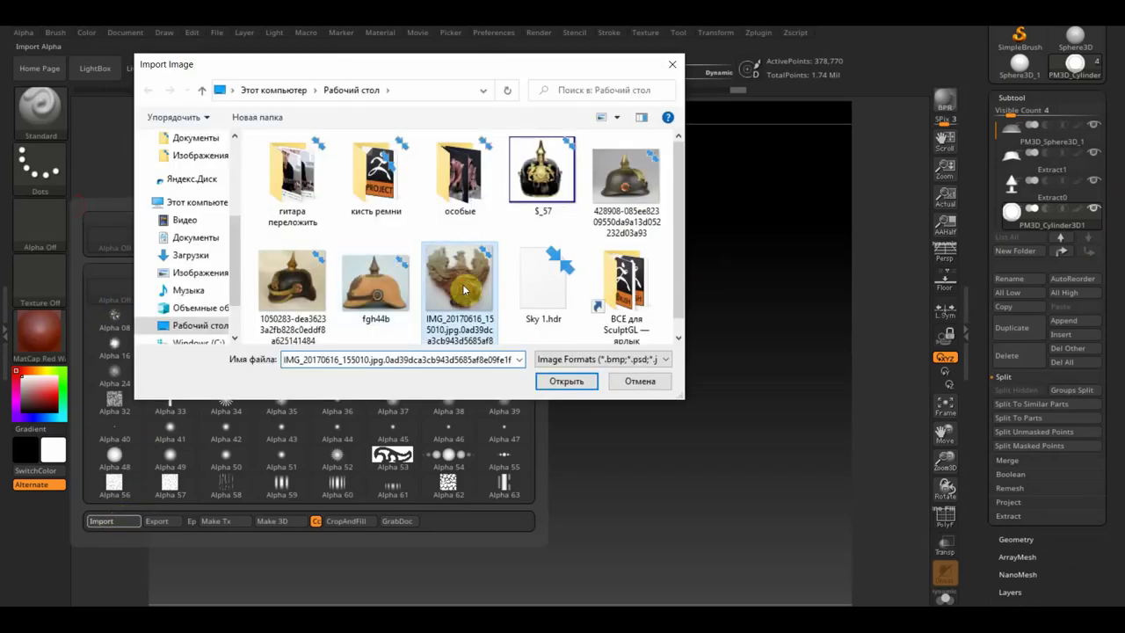
left_click(559, 383)
mouse_move(40, 222)
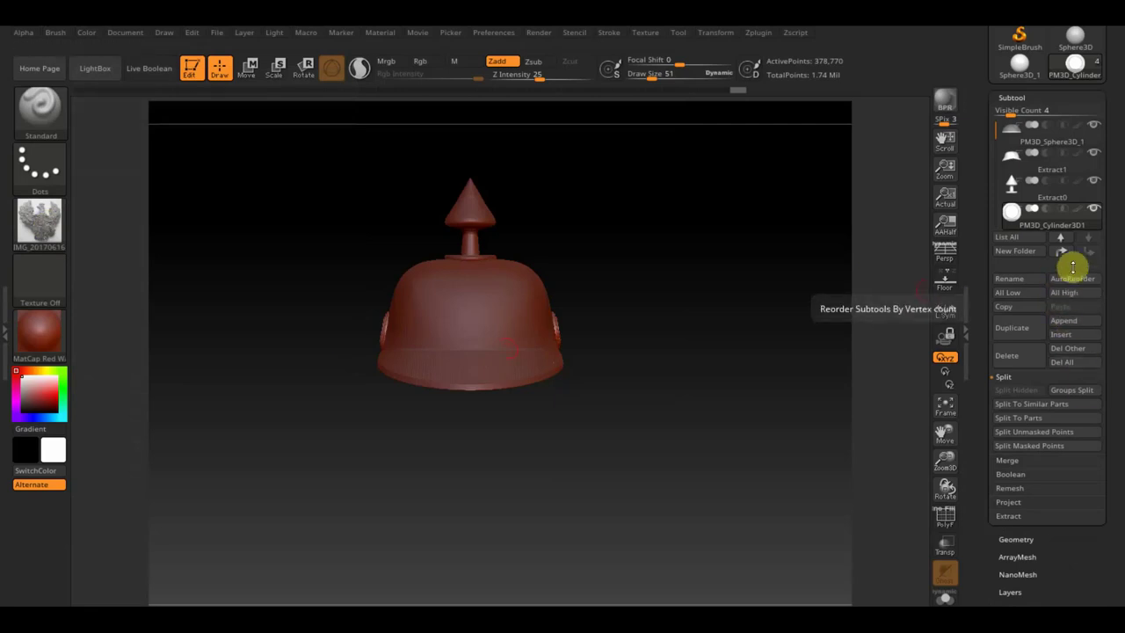
- Insert a Cube3D subtool, PM3D_Cube3D1, and make it the active subtool
left_click(1084, 322)
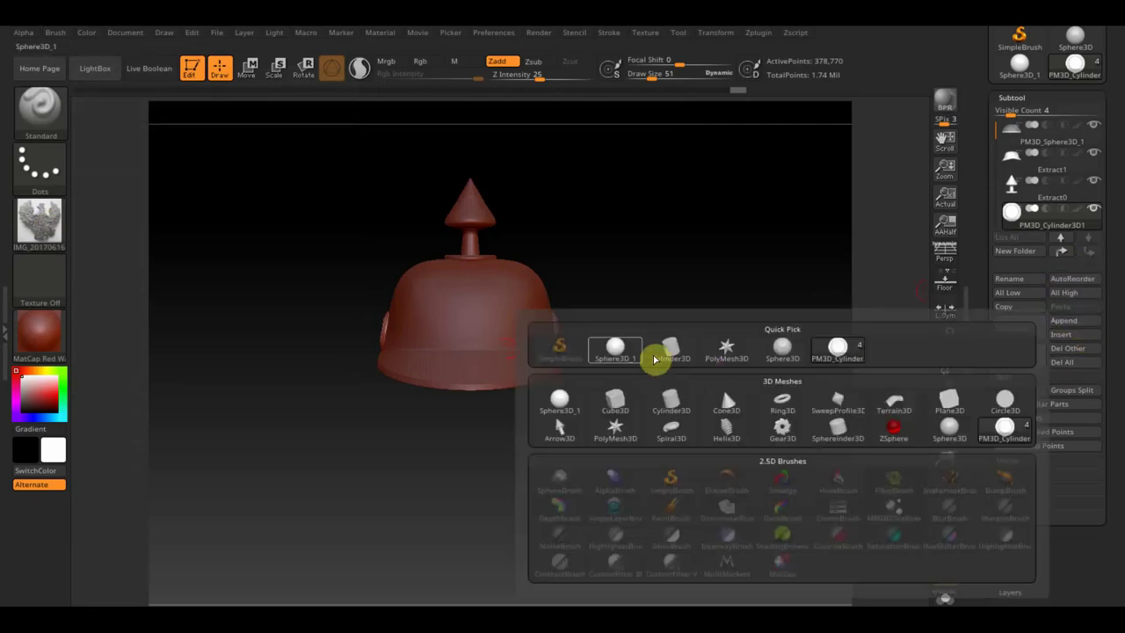
left_click(617, 402)
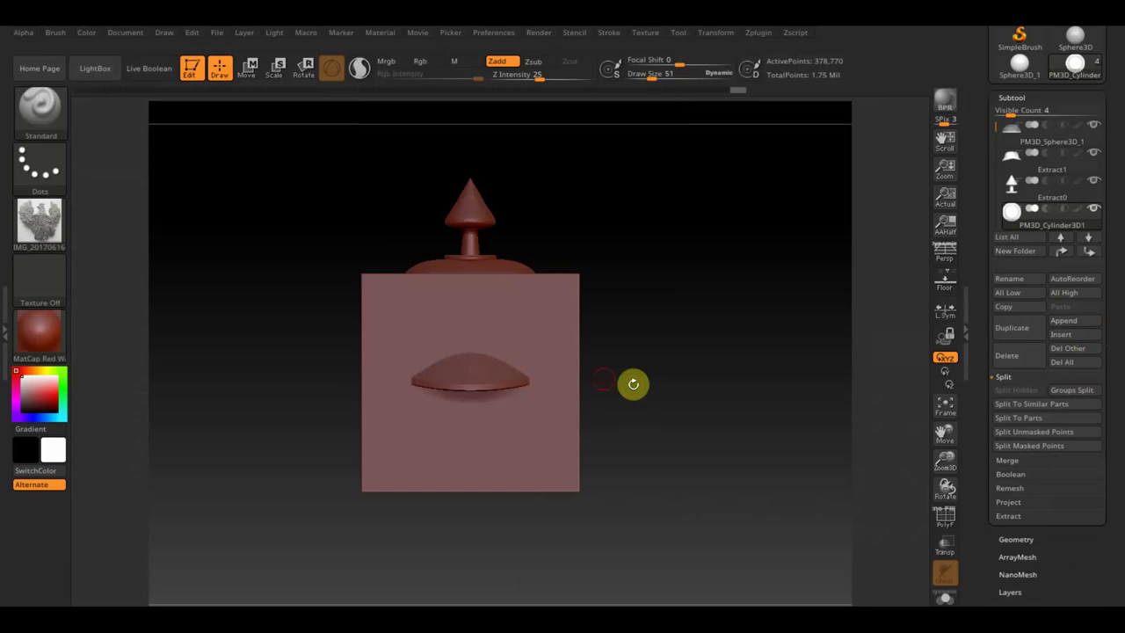
left_click(564, 338, "alt")
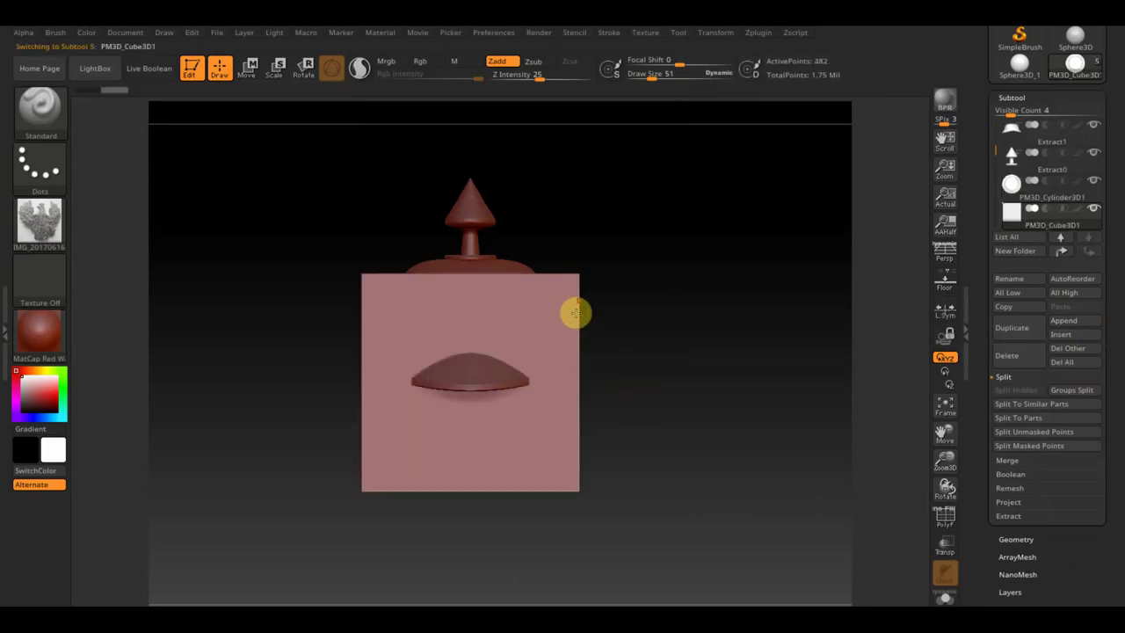
mouse_move(910, 489)
left_mouse_down()
mouse_move(746, 452)
mouse_move(729, 460)
mouse_move(756, 454)
left_mouse_up()
- Push the cube forward along its depth axis with the Move gizmo
left_click(250, 68)
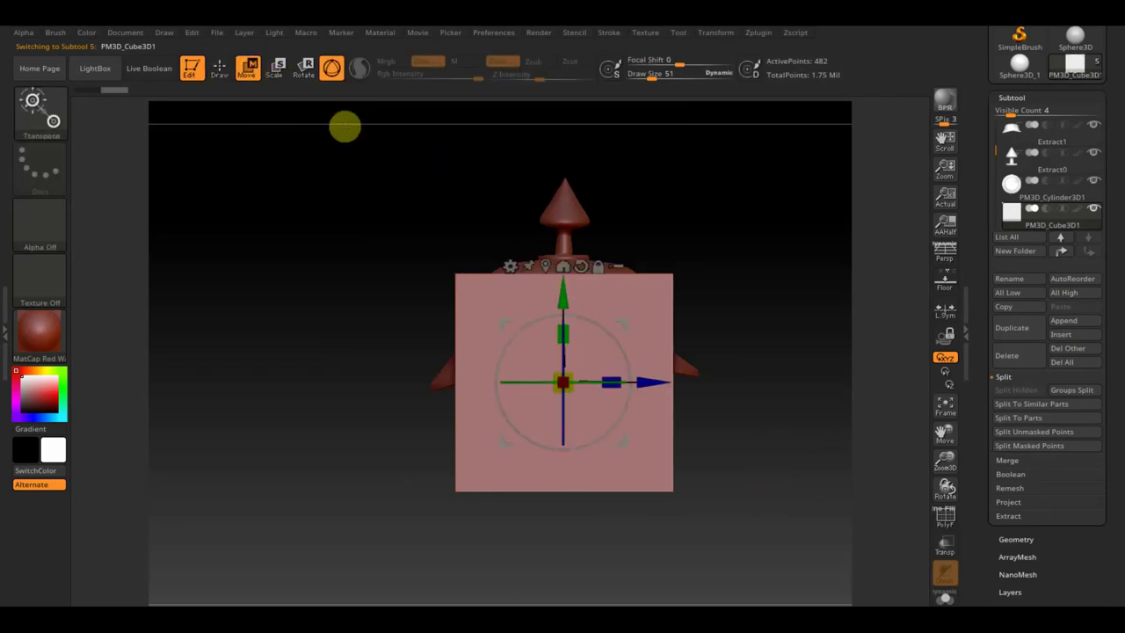
mouse_move(665, 382)
left_mouse_down()
mouse_move(419, 381)
mouse_move(254, 359)
left_mouse_up()
mouse_move(420, 474)
left_mouse_down()
mouse_move(539, 490)
mouse_move(538, 500)
left_mouse_up()
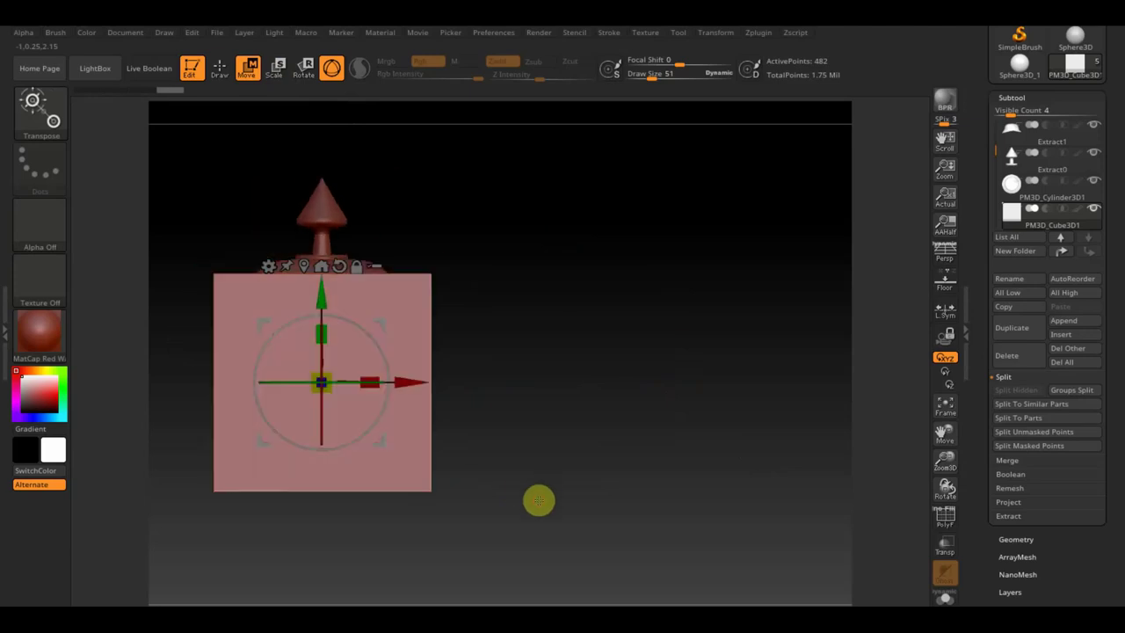
- DynaMesh the cube at resolution 464
left_click(1016, 539)
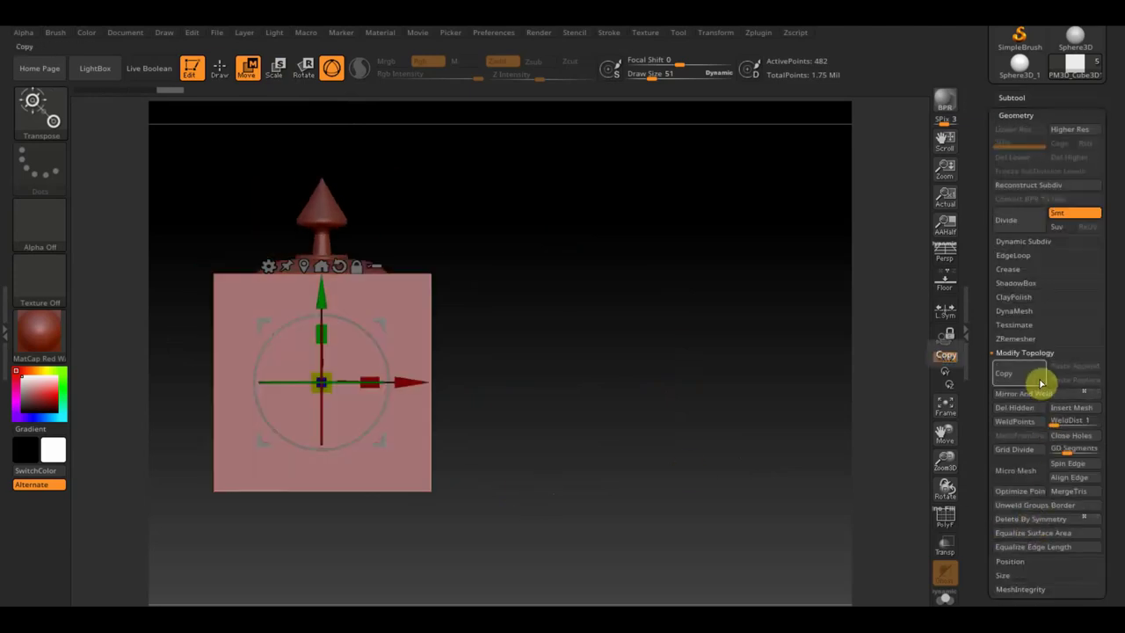
left_click(1020, 312)
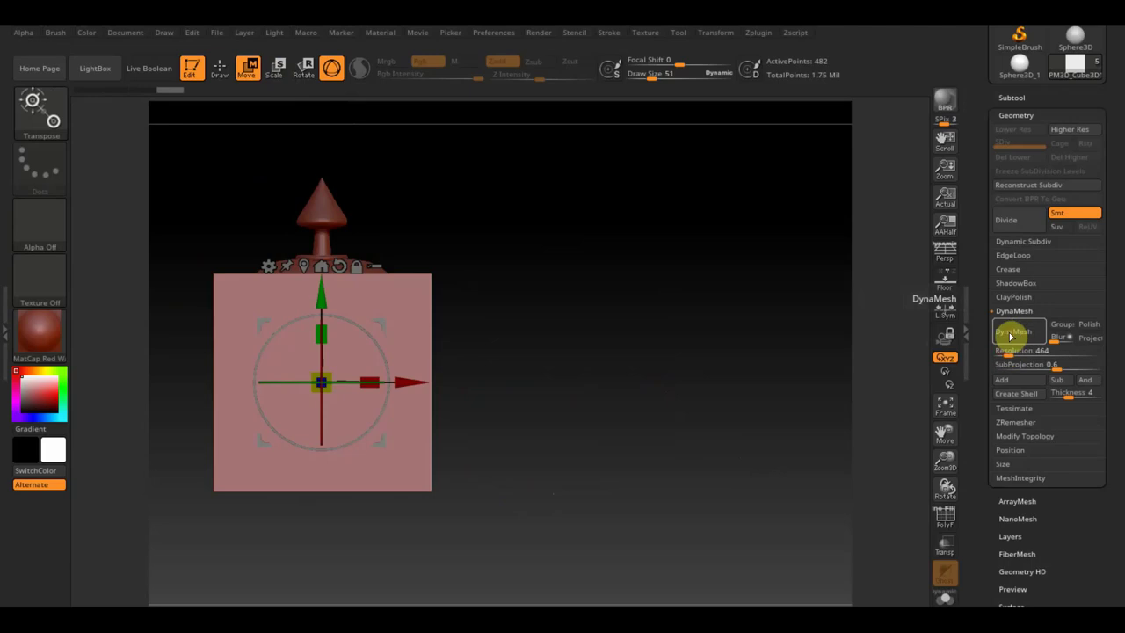
left_click(1011, 334)
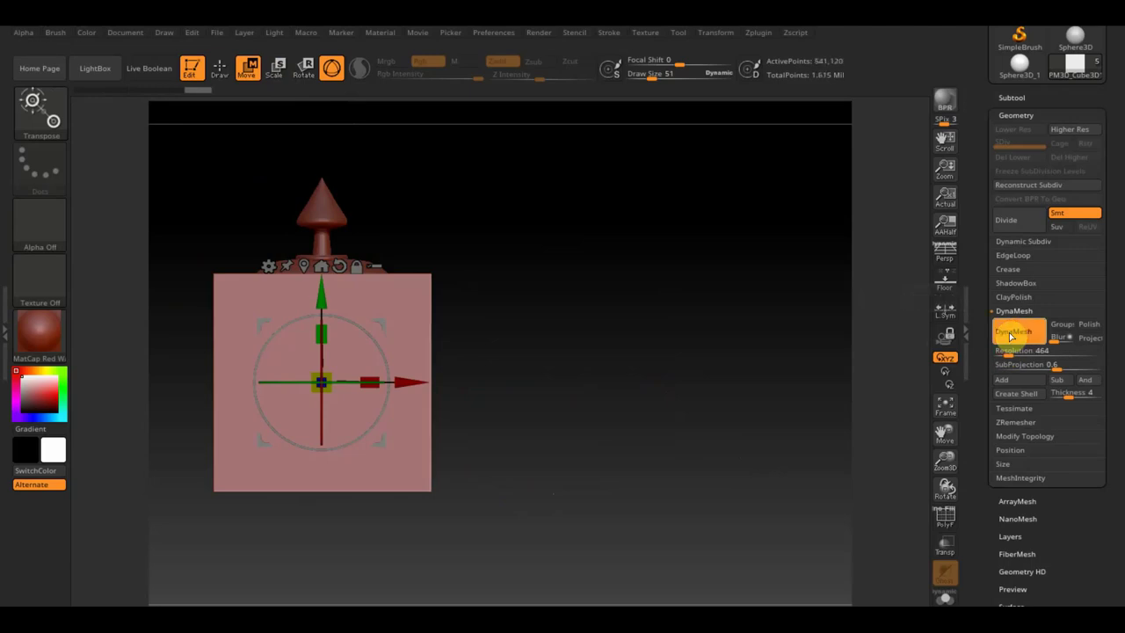
left_click_drag(699, 367, 779, 326, "alt")
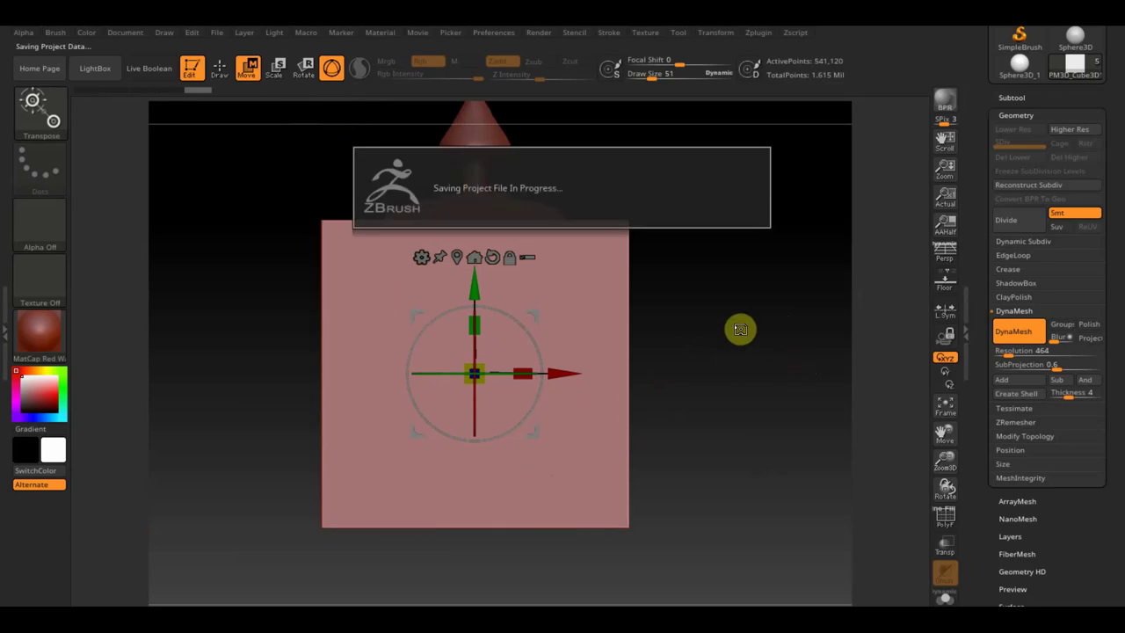
- Draw a new Cube3D primitive on the canvas in Edit mode
left_click(221, 70)
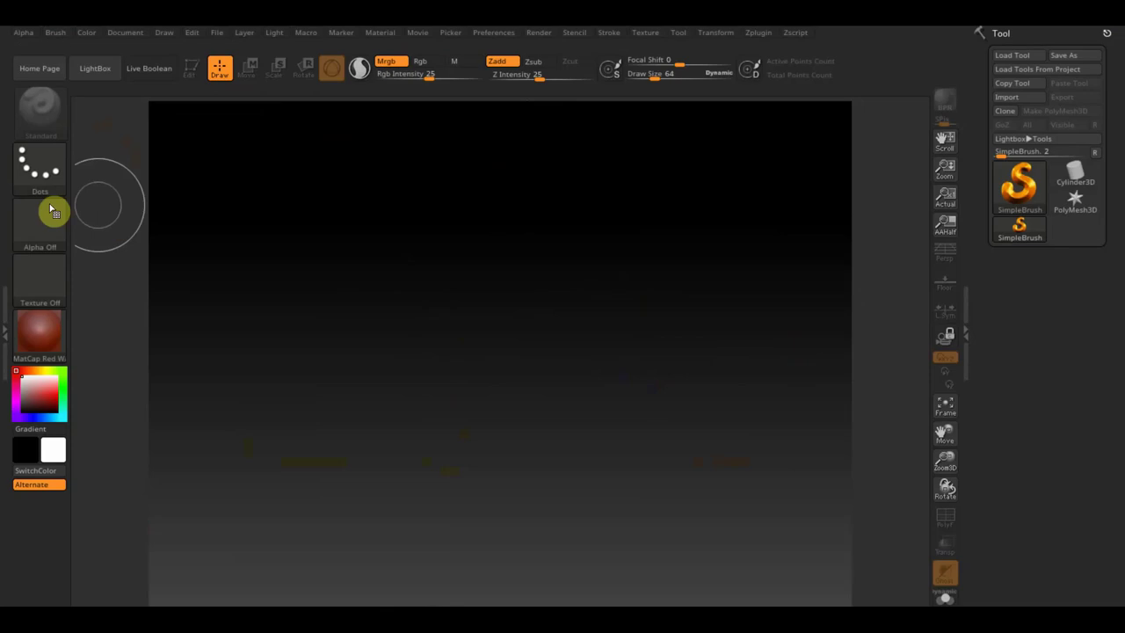
left_click(1019, 184)
left_click(521, 253)
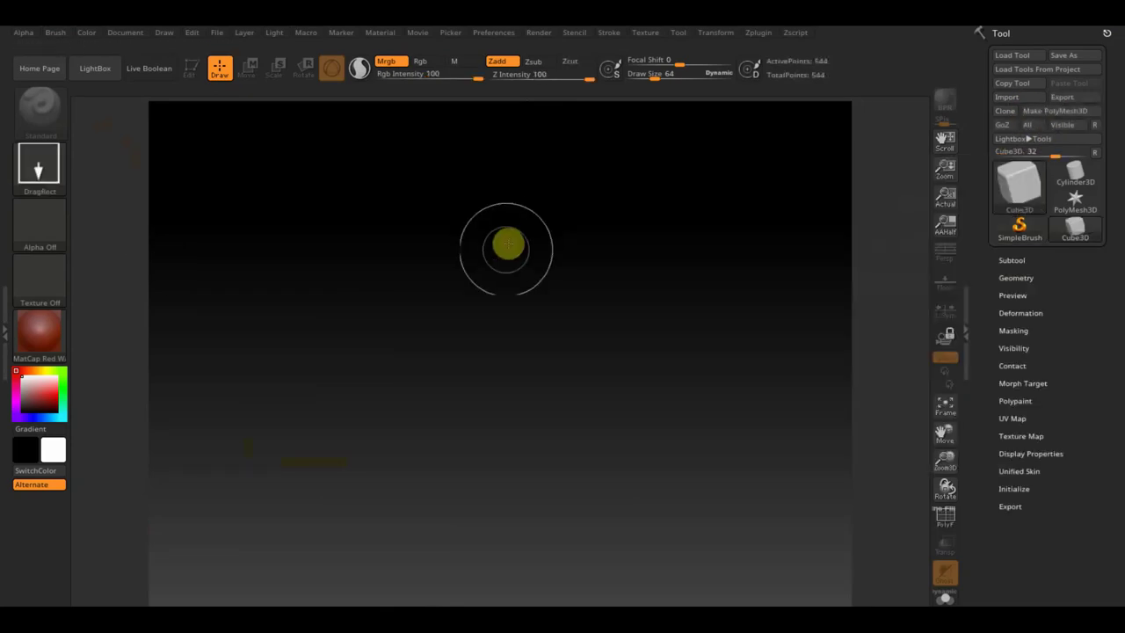
left_click_drag(495, 305, 492, 476)
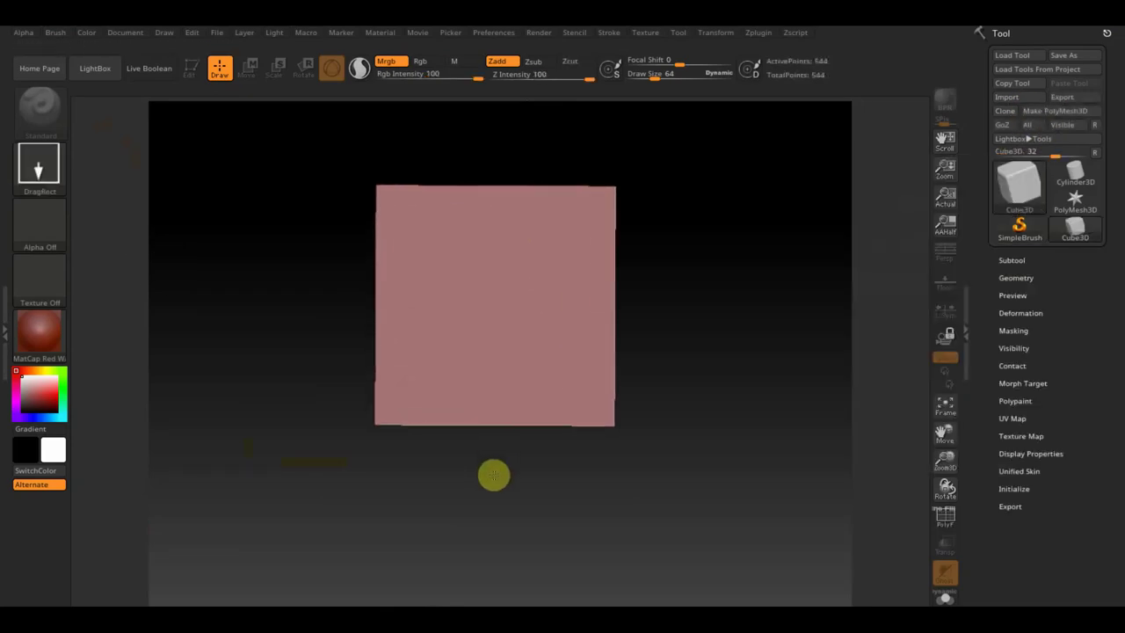
left_click(189, 68)
mouse_move(633, 263)
left_mouse_down()
mouse_move(652, 313)
mouse_move(334, 123)
left_mouse_up()
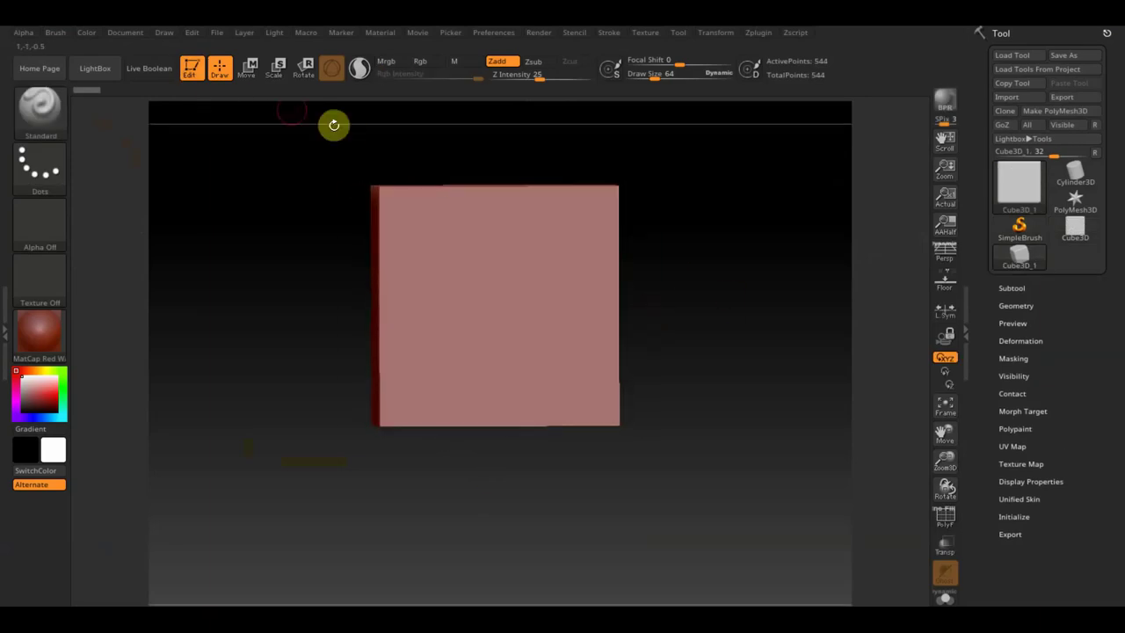
- Squash the cube into a thin slab, make it PolyMesh3D, and DynaMesh it at 408
key("w")
left_click_drag(447, 303, 563, 306)
left_click(1028, 110)
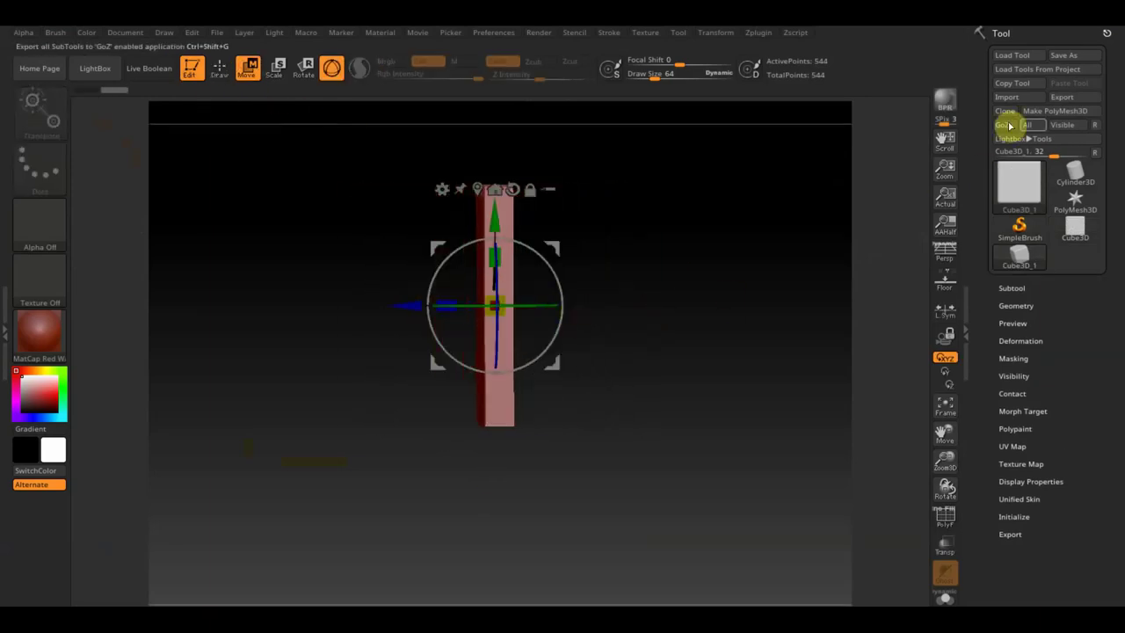
left_click(1018, 305)
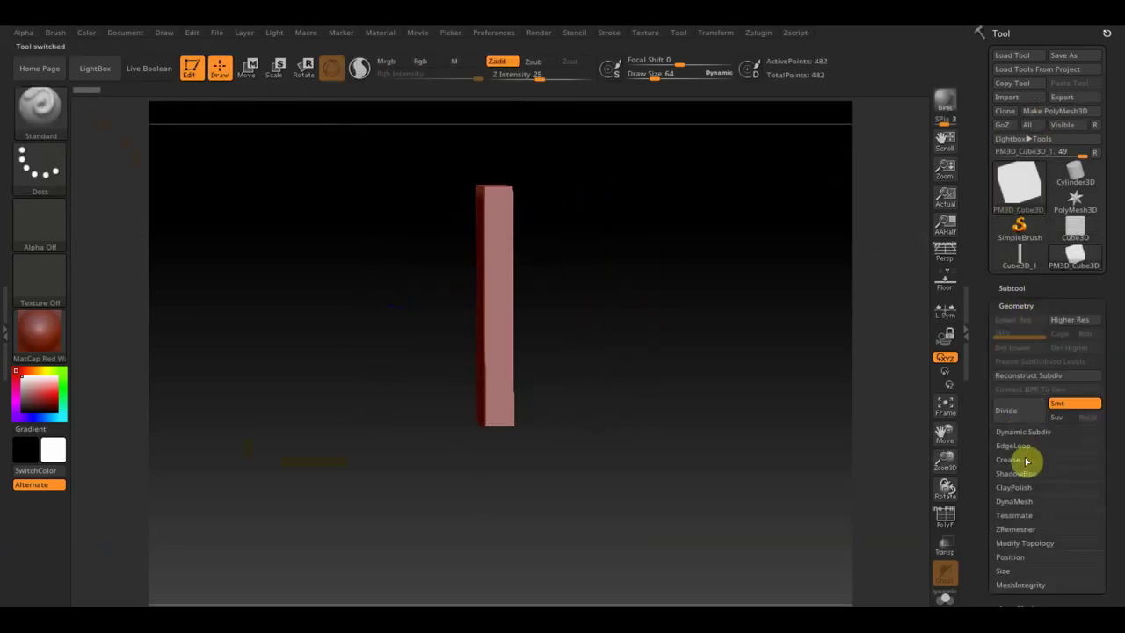
left_click(1014, 501)
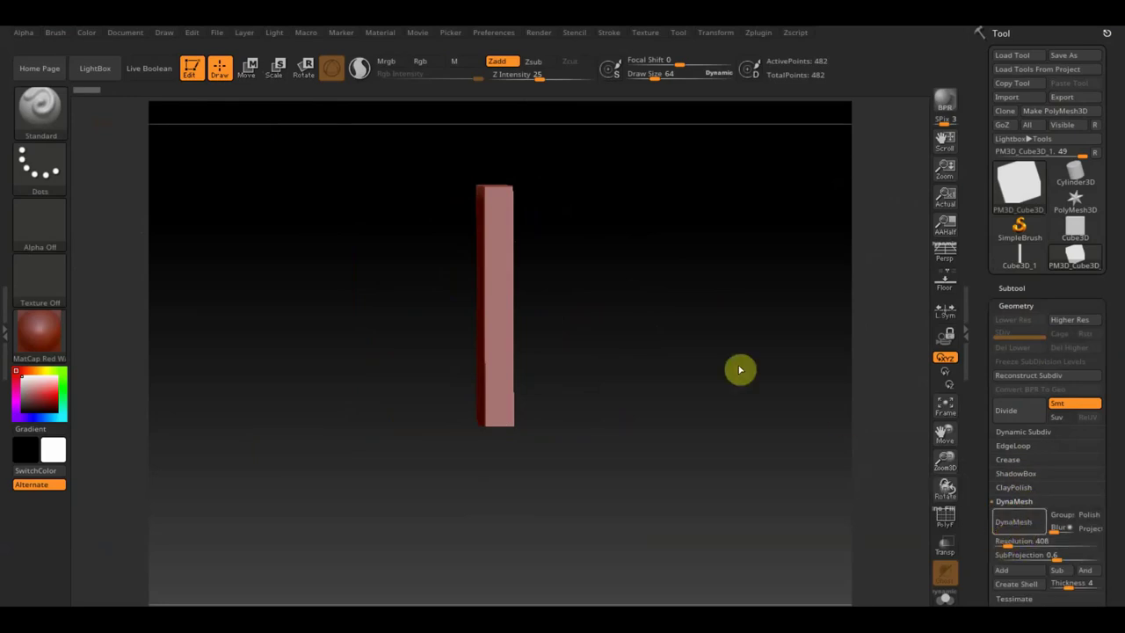
left_click_drag(736, 361, 786, 379, "shift")
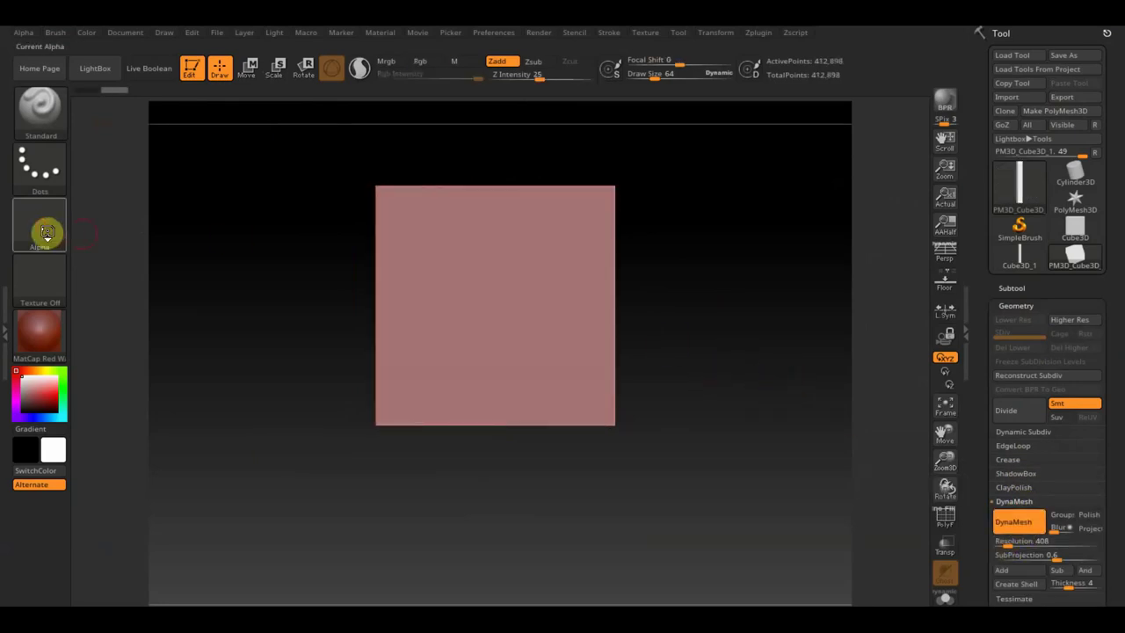
- Import the black eagle screenshot from Desktop > пикельхельм as the active alpha
left_click(47, 232)
left_click(109, 246)
left_click(51, 229)
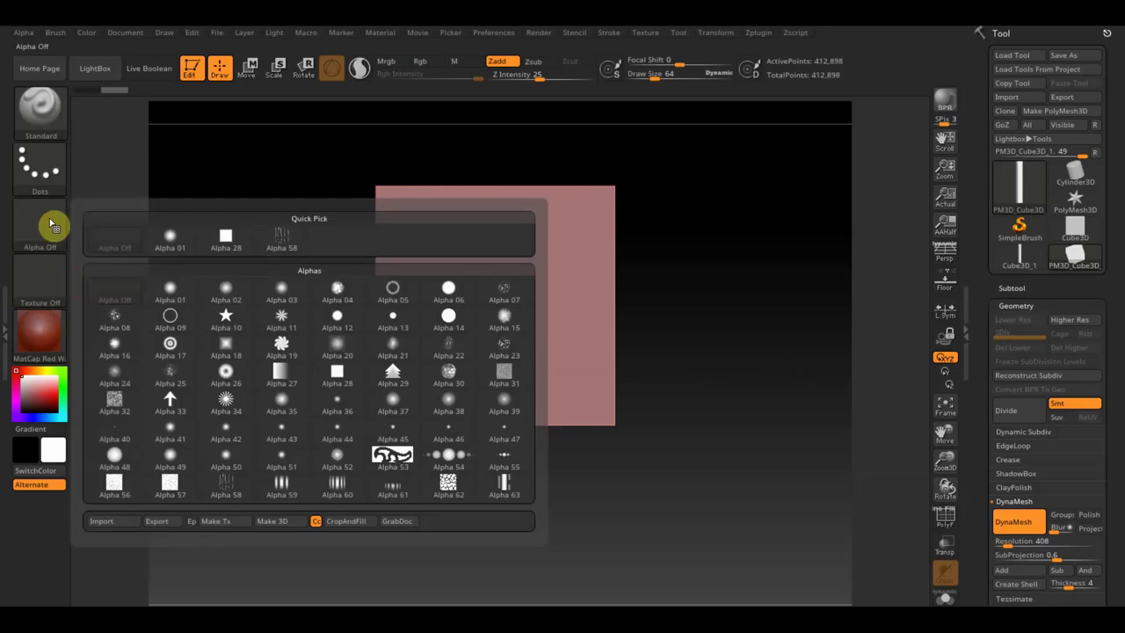
left_click(106, 522)
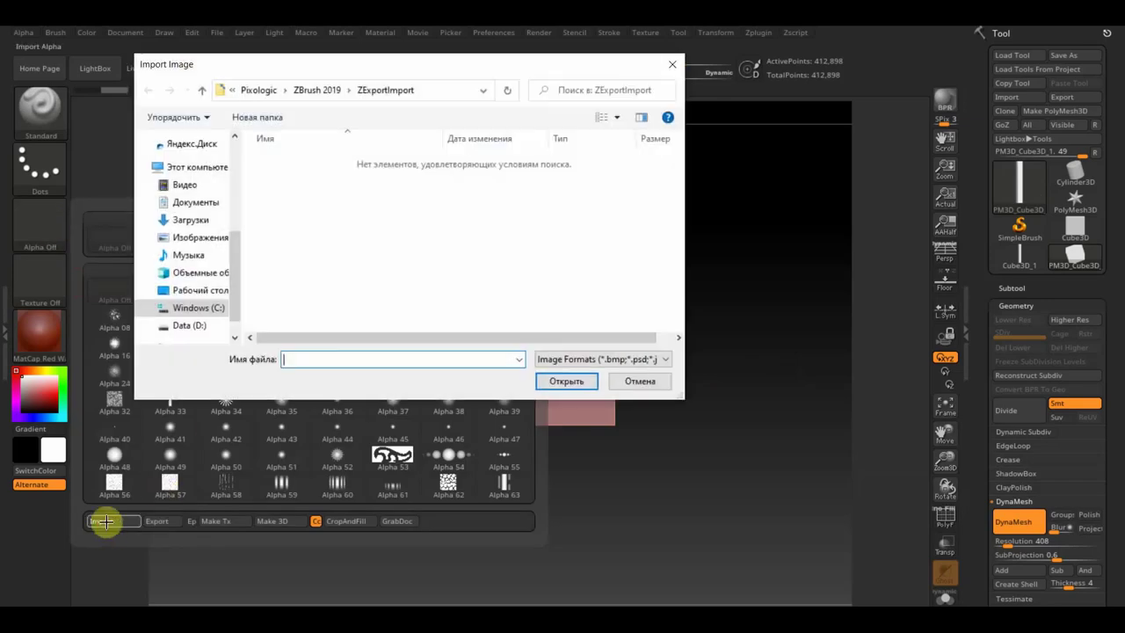
left_click(206, 289)
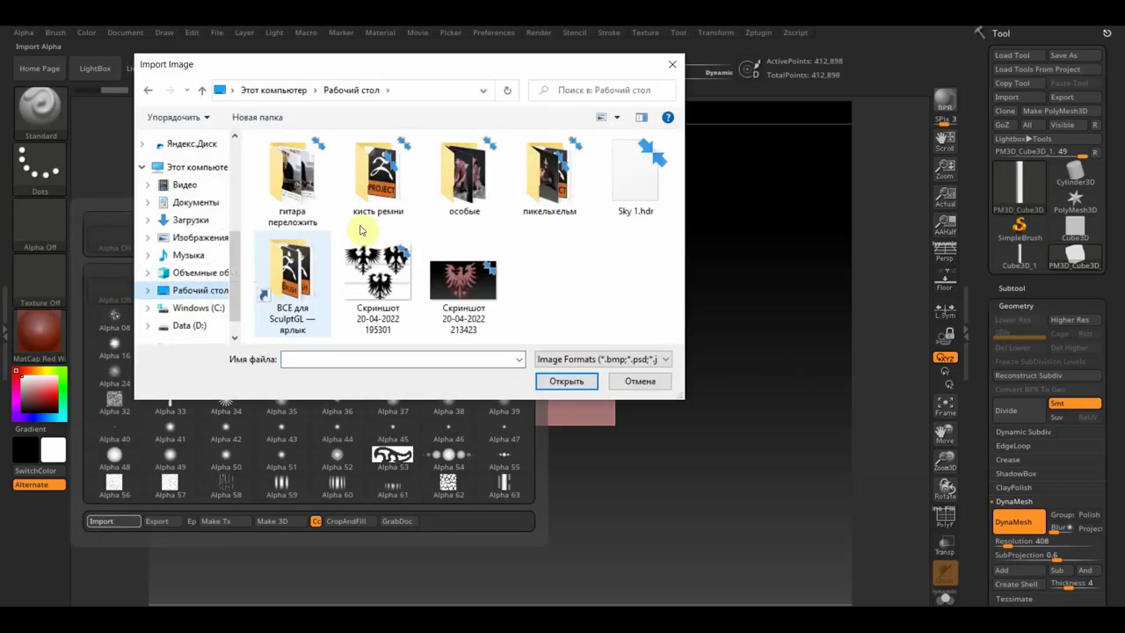
double_click(554, 179)
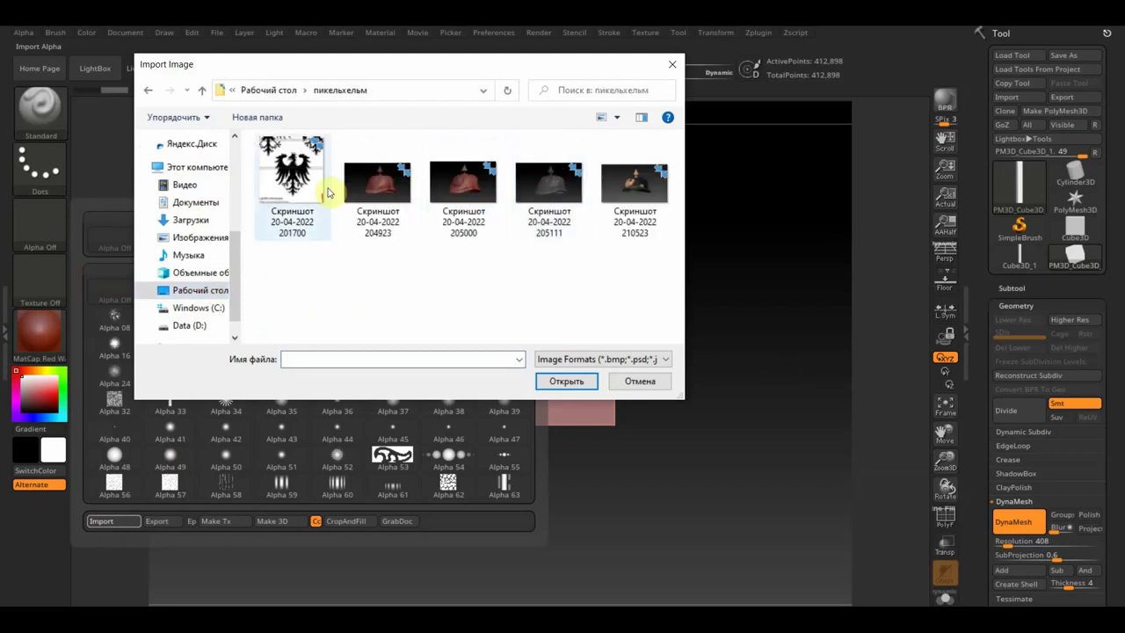
left_click(328, 191)
left_click(559, 382)
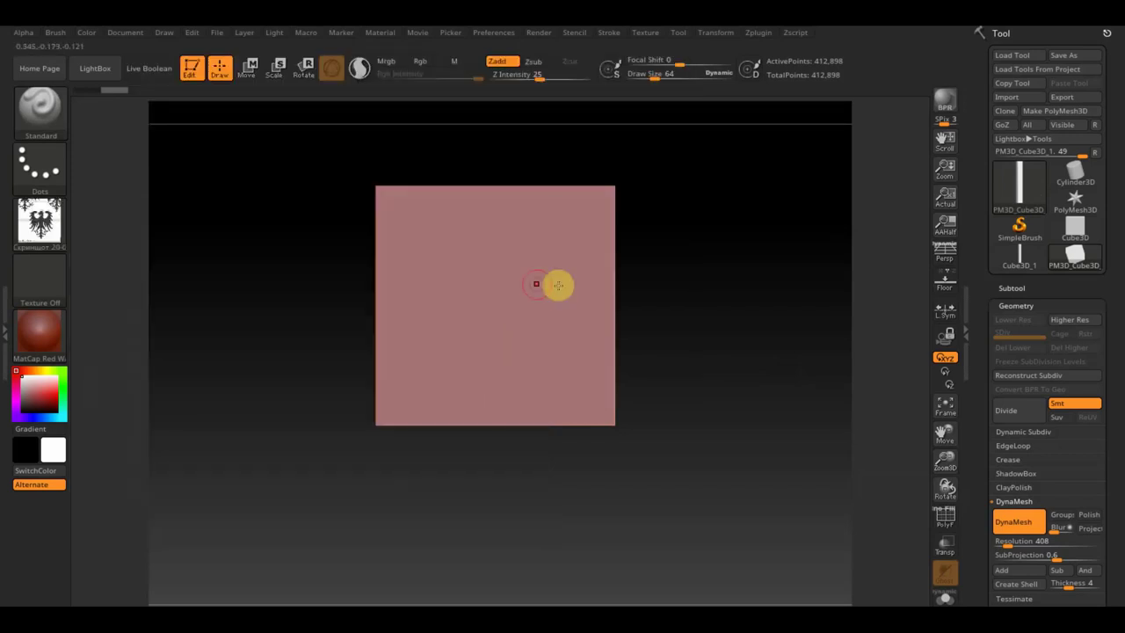
- Switch the stroke to DragRect and stamp the eagle relief onto the plate
left_click(44, 171)
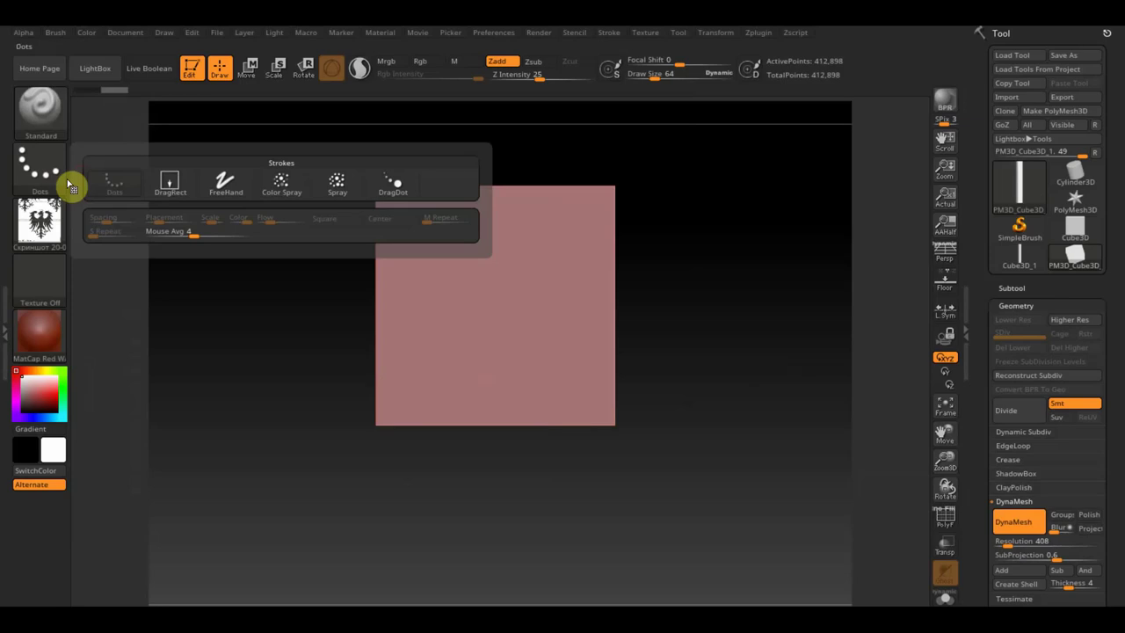
left_click(172, 183)
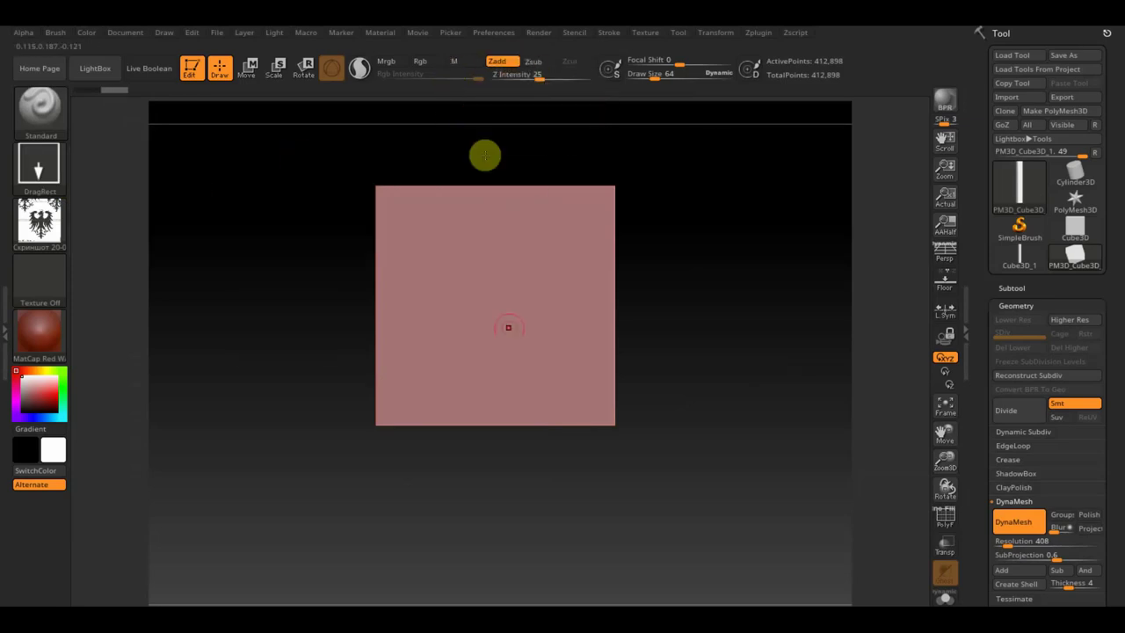
left_click_drag(492, 301, 492, 416)
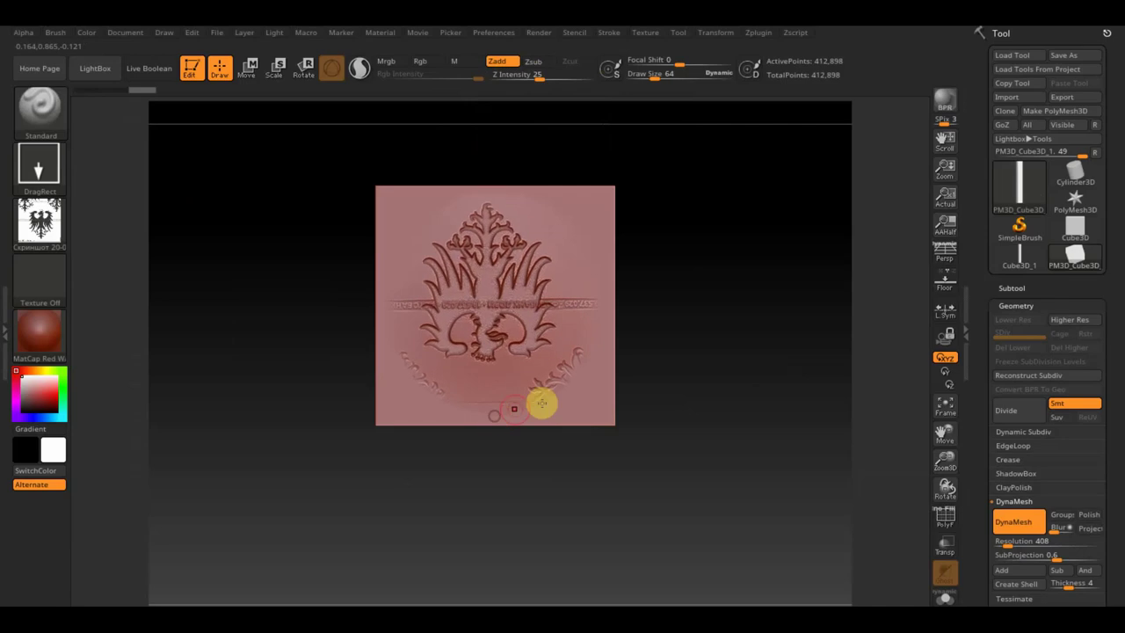
left_click_drag(492, 415, 539, 401)
mouse_move(695, 361)
left_mouse_down()
mouse_move(672, 366)
mouse_move(693, 367)
mouse_move(718, 407)
left_mouse_up()
key("f")
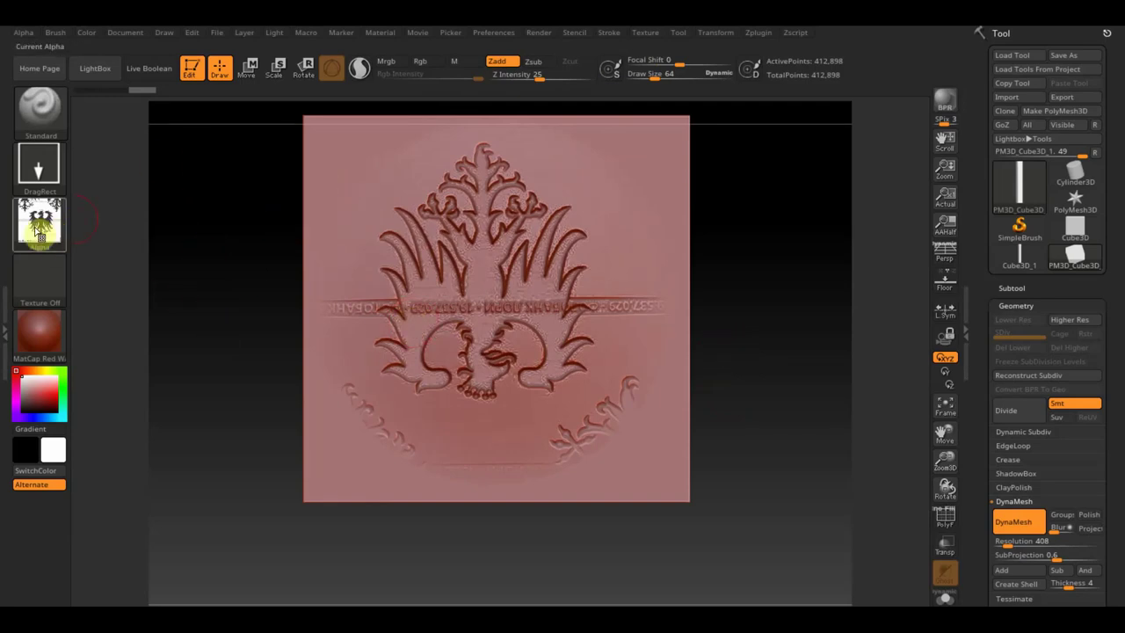
mouse_move(39, 221)
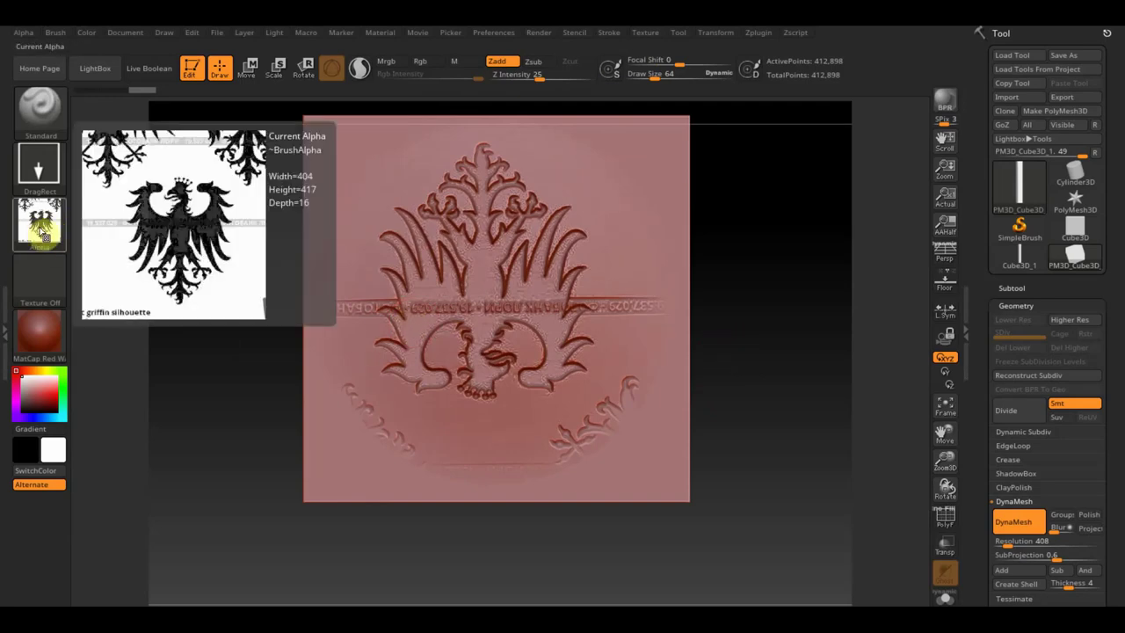
- Inspect the eagle relief from behind, then undo the stamp
left_click(192, 271)
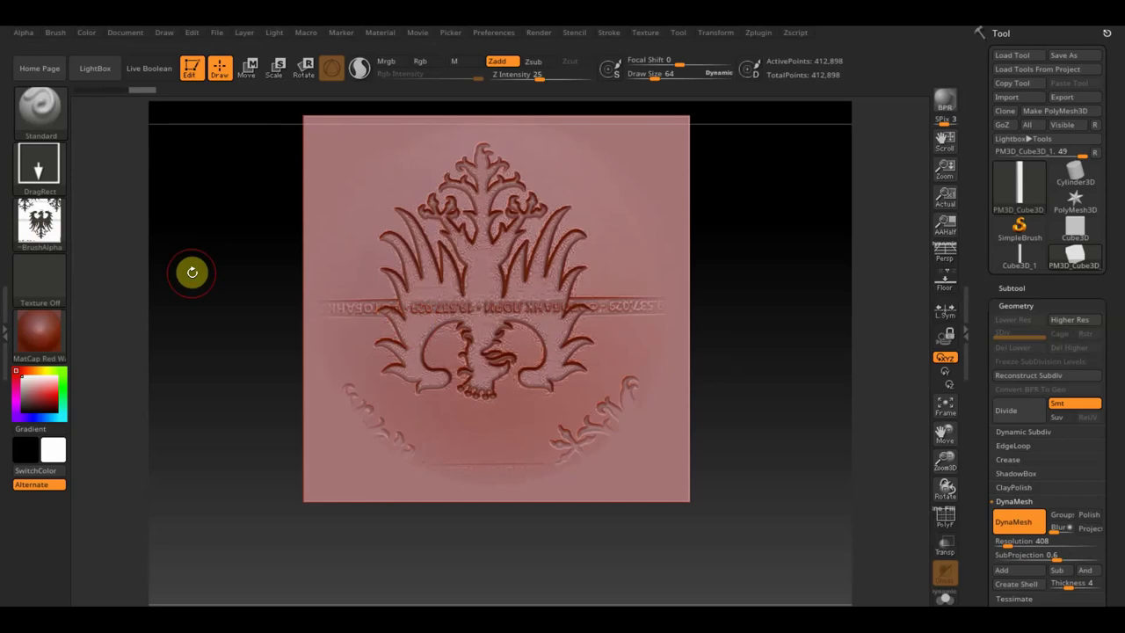
mouse_move(708, 420)
left_mouse_down()
mouse_move(799, 273)
mouse_move(781, 251)
mouse_move(781, 311)
mouse_move(737, 329)
mouse_move(751, 334)
mouse_move(743, 348)
mouse_move(715, 339)
mouse_move(770, 342)
mouse_move(703, 340)
left_mouse_up()
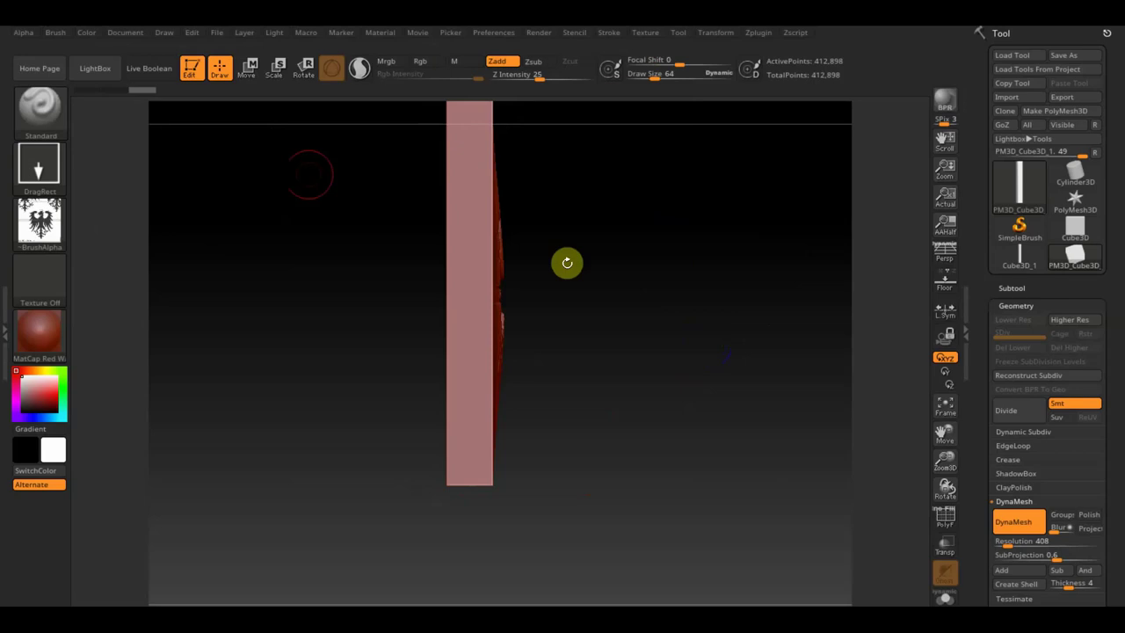
mouse_move(336, 183)
left_mouse_down()
mouse_move(340, 216)
mouse_move(746, 302)
left_mouse_up()
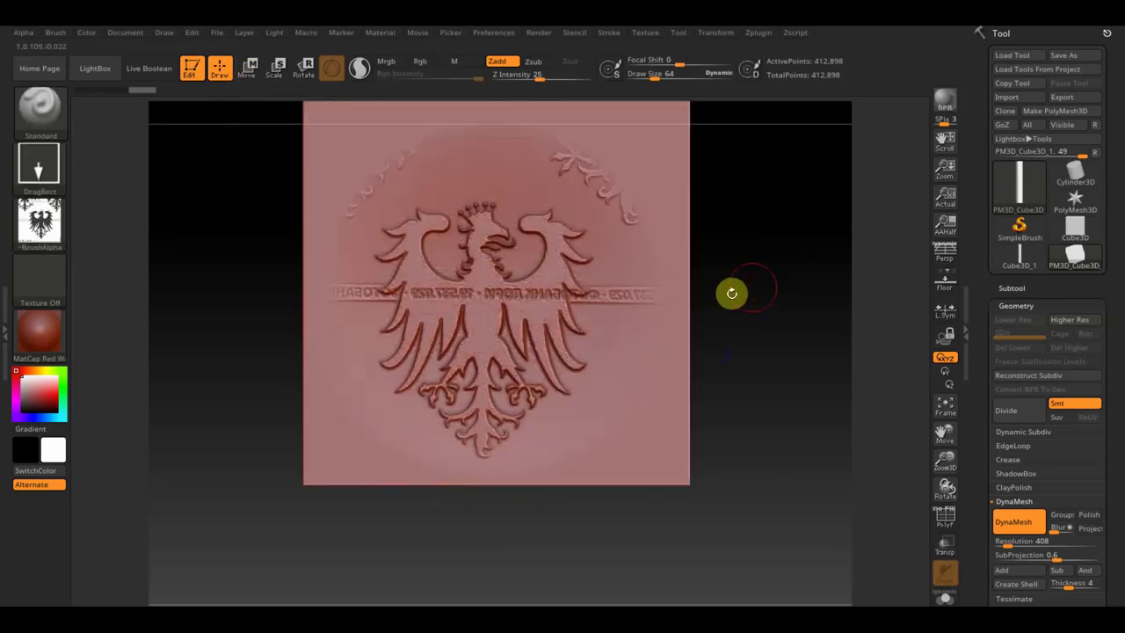
key("ctrl+z")
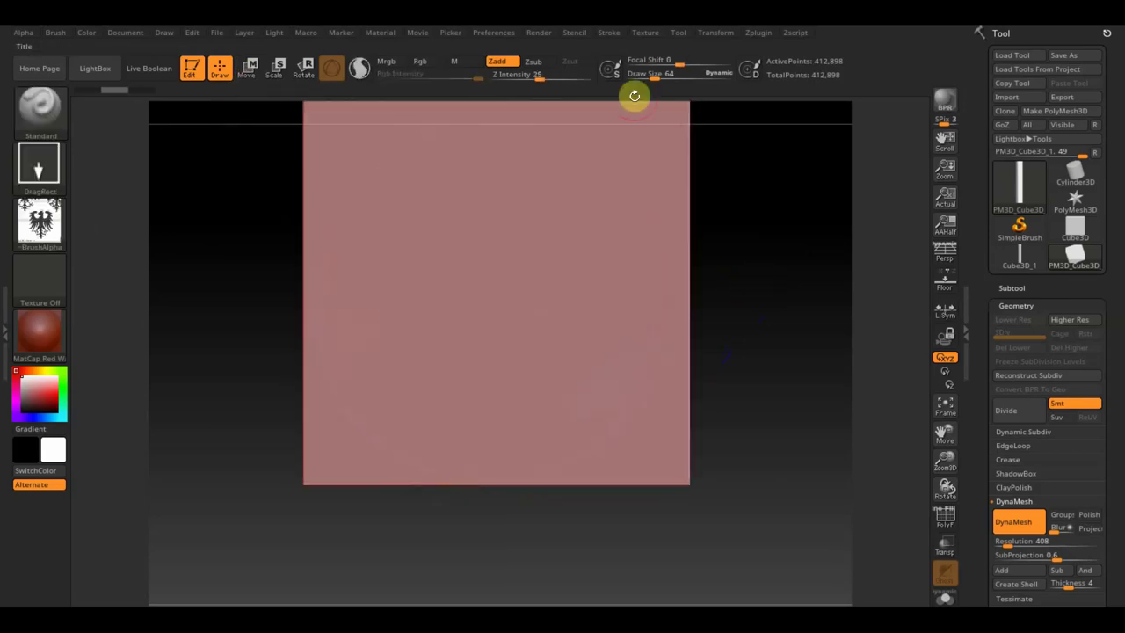
- Enable Zsub, stamp a recessed eagle, check it edge-on, then undo it
left_click(545, 61)
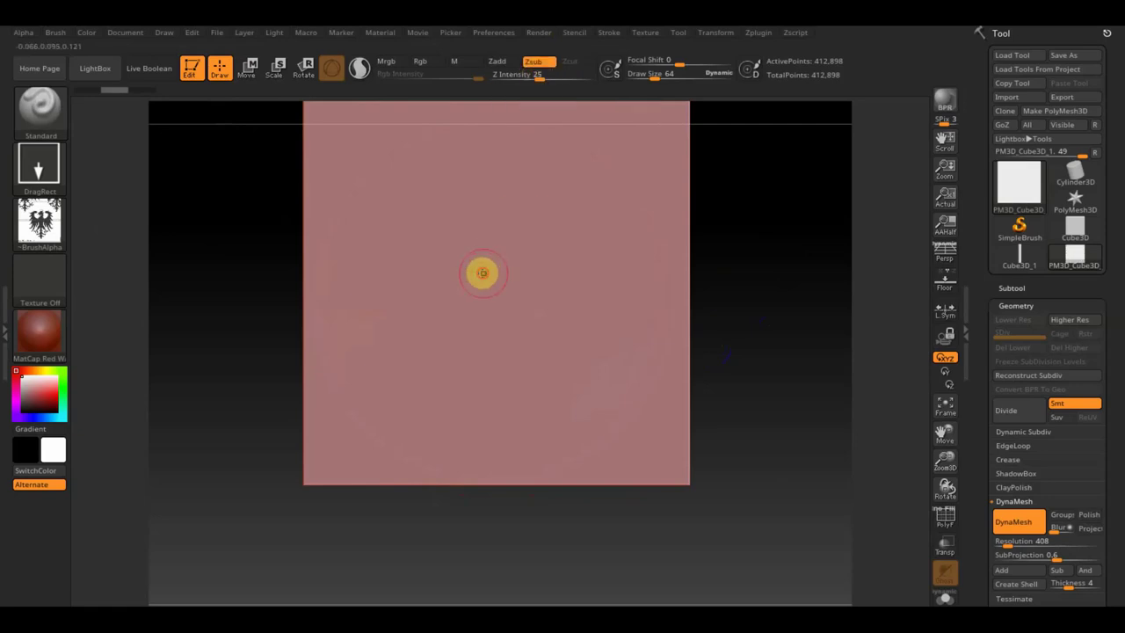
left_click_drag(480, 271, 487, 409)
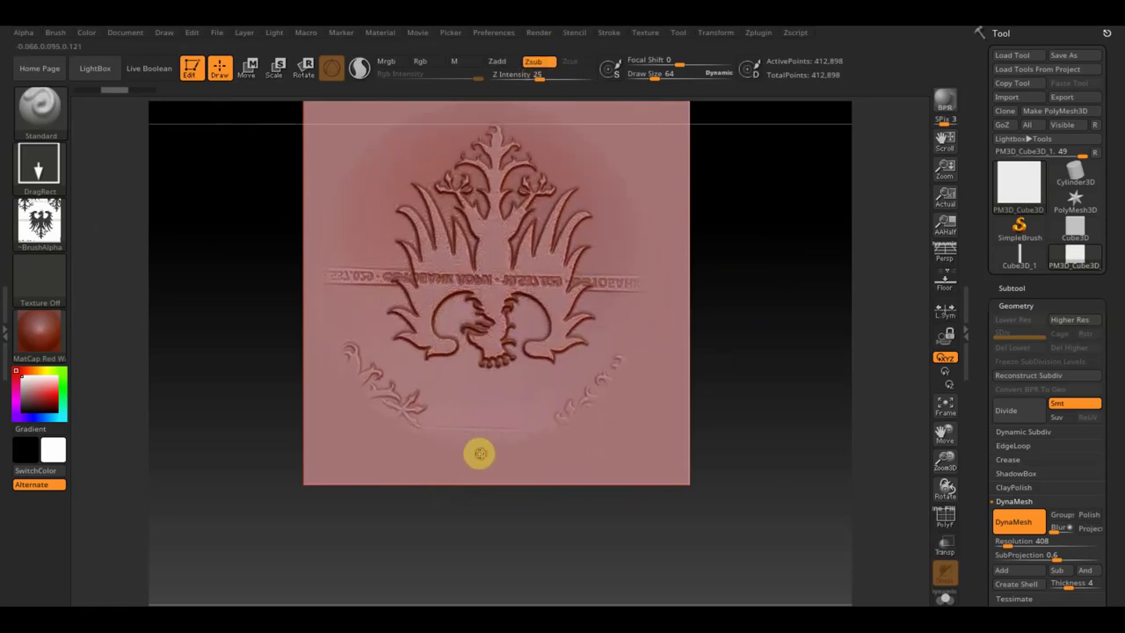
mouse_move(786, 342)
left_mouse_down()
mouse_move(681, 353)
mouse_move(730, 354)
mouse_move(716, 345)
left_mouse_up()
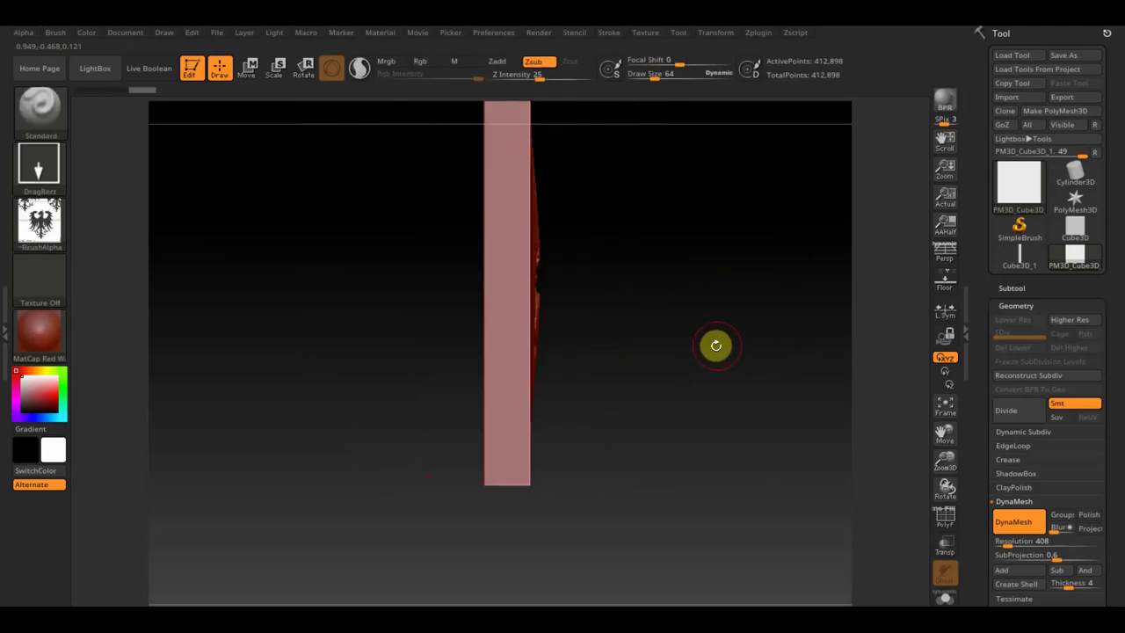
left_click_drag(650, 310, 739, 313)
key("ctrl+z")
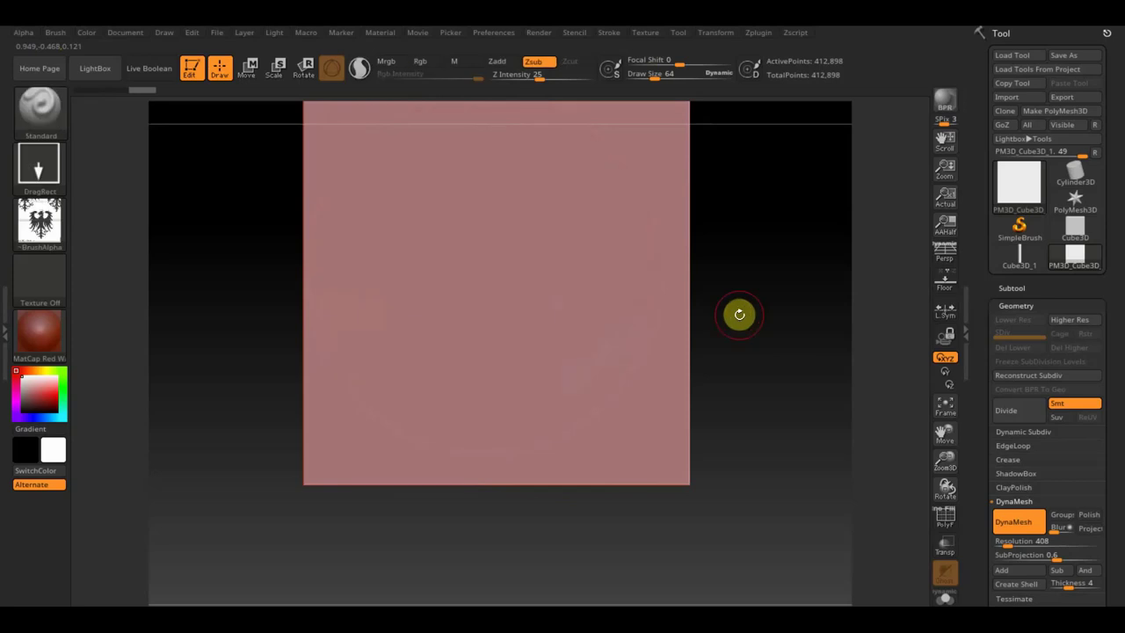
- Import the negated white-on-black eagle screenshot from Загрузки as the alpha
left_click(60, 220)
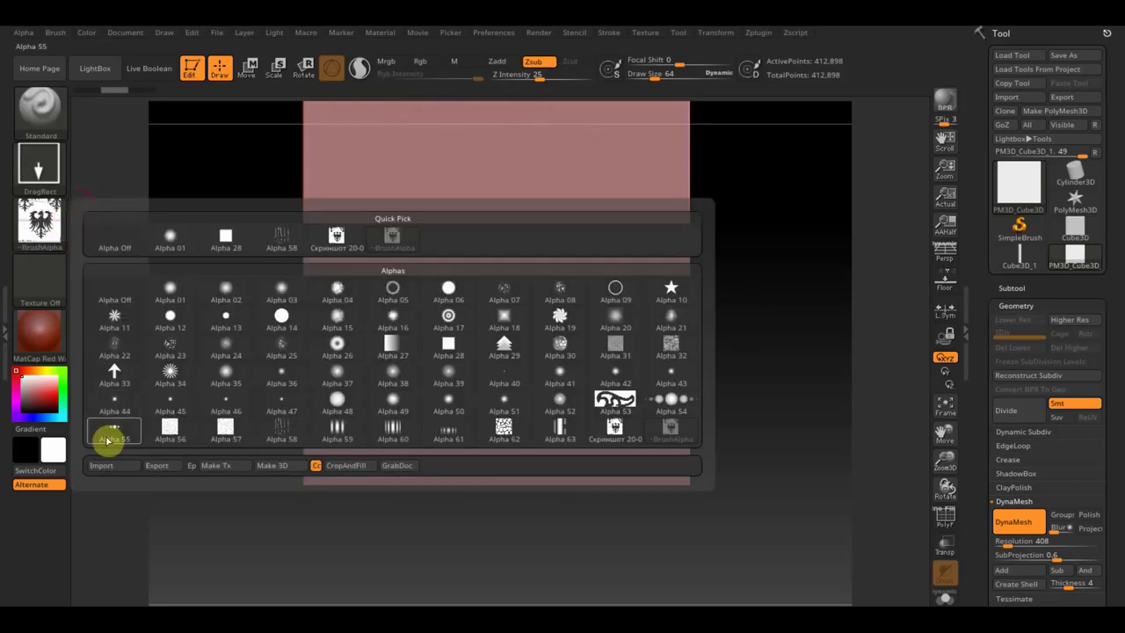
left_click(110, 466)
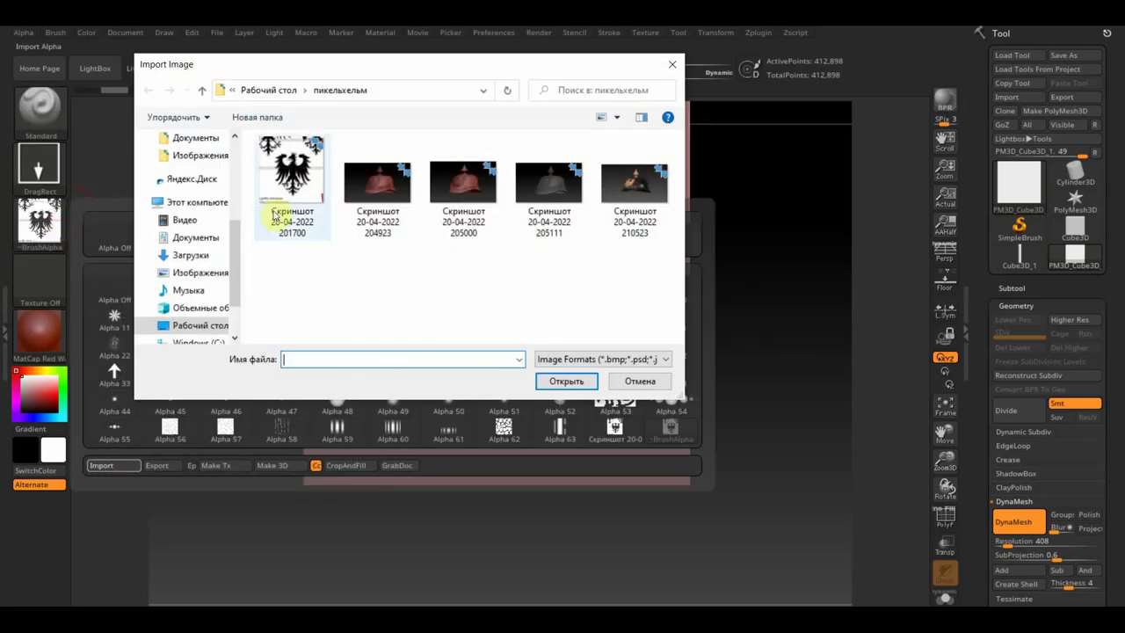
left_click(190, 255)
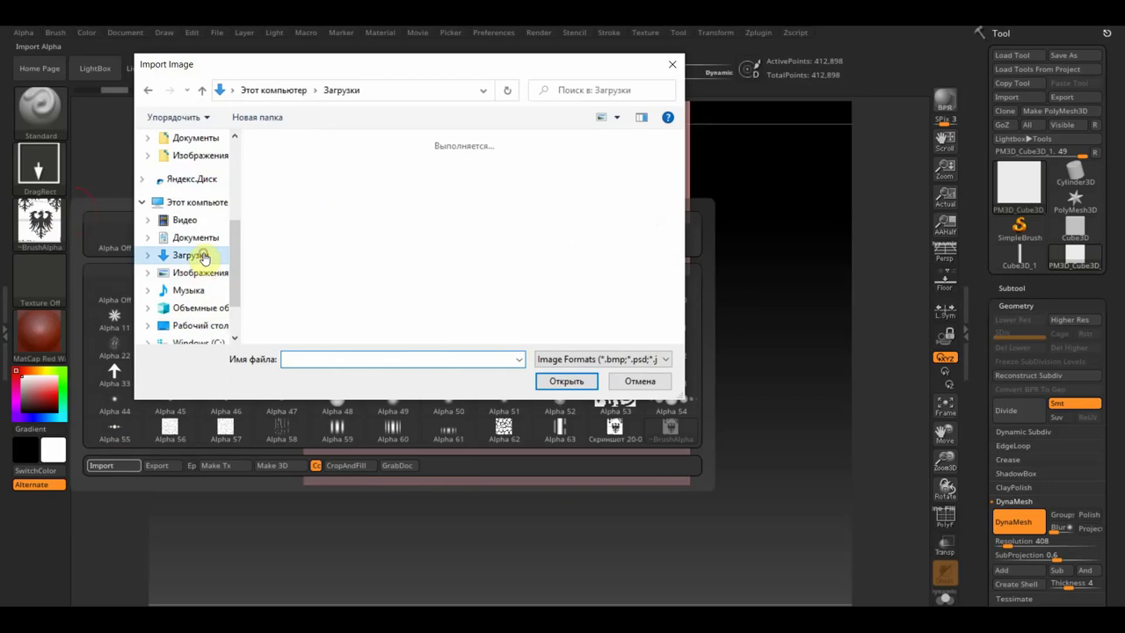
left_click(301, 200)
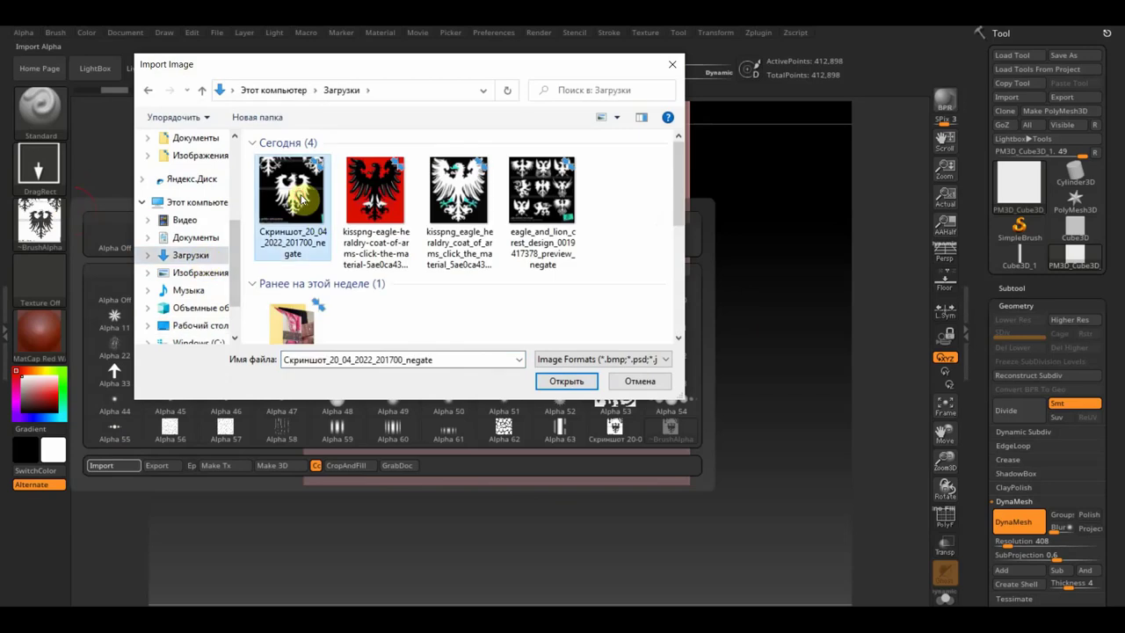
left_click(578, 384)
- Stamp the new eagle large across the plate, then mask a rectangle in side view
left_click_drag(488, 309, 492, 484)
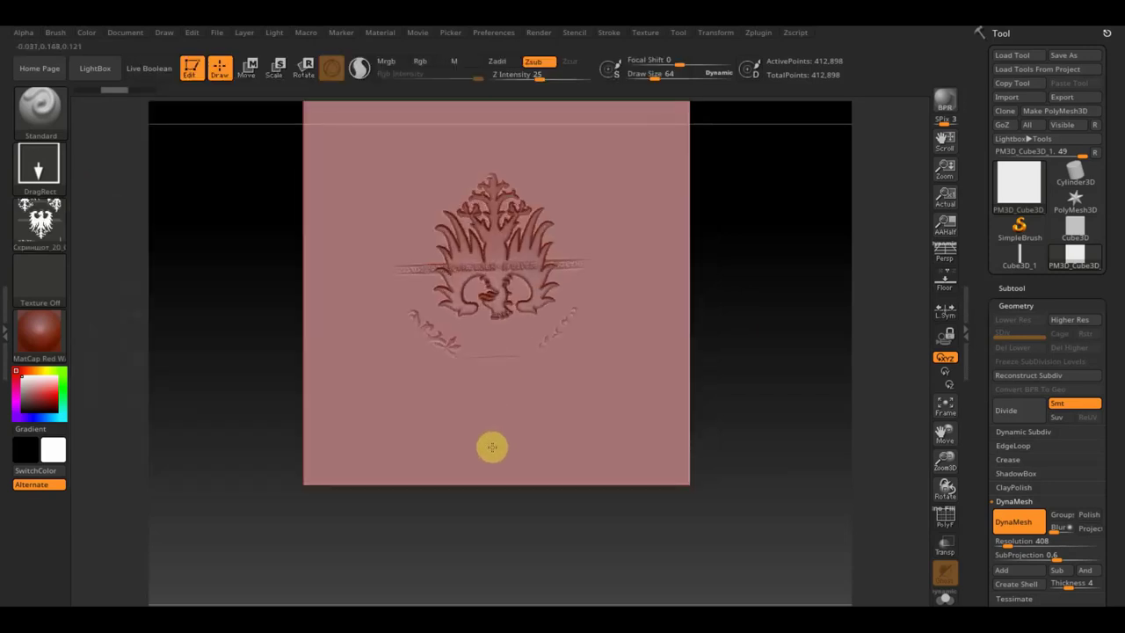
mouse_move(768, 393)
left_mouse_down()
mouse_move(691, 394)
mouse_move(699, 403)
left_mouse_up()
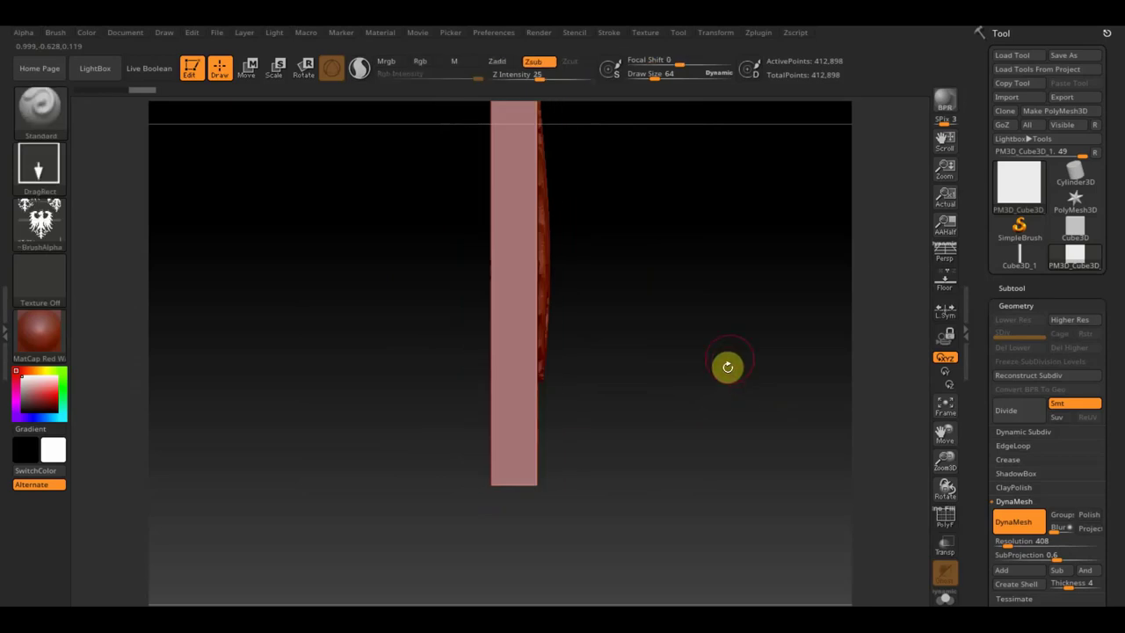
left_click_drag(727, 299, 672, 370, "alt")
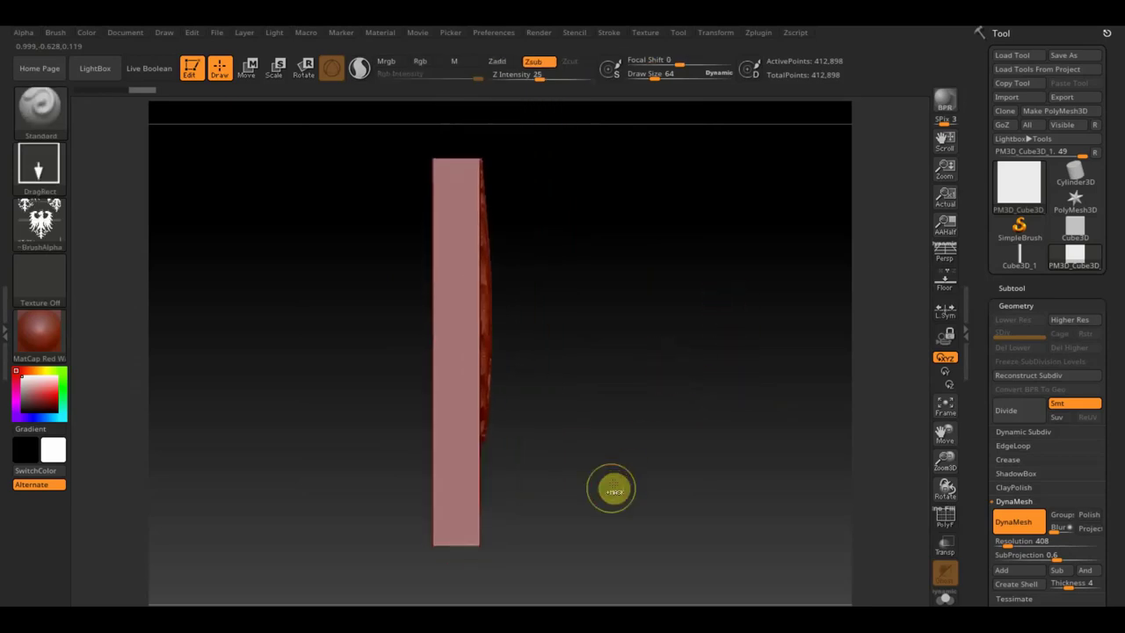
key("ctrl")
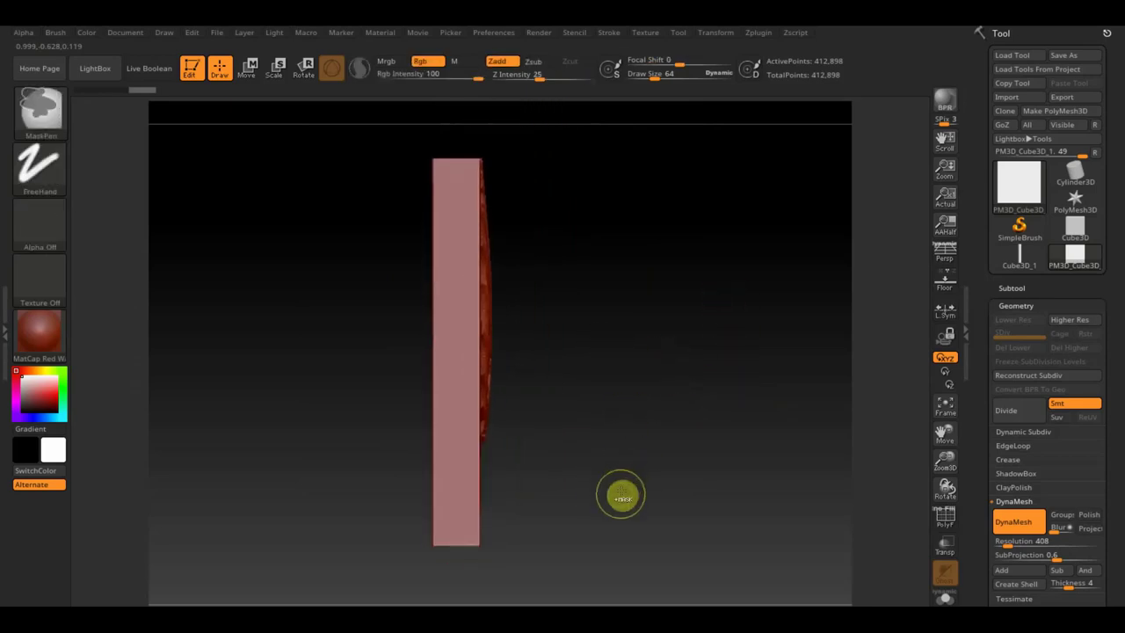
mouse_move(617, 493)
left_mouse_down("ctrl")
mouse_move(482, 159)
mouse_move(620, 301)
mouse_move(586, 292)
left_mouse_up("ctrl")
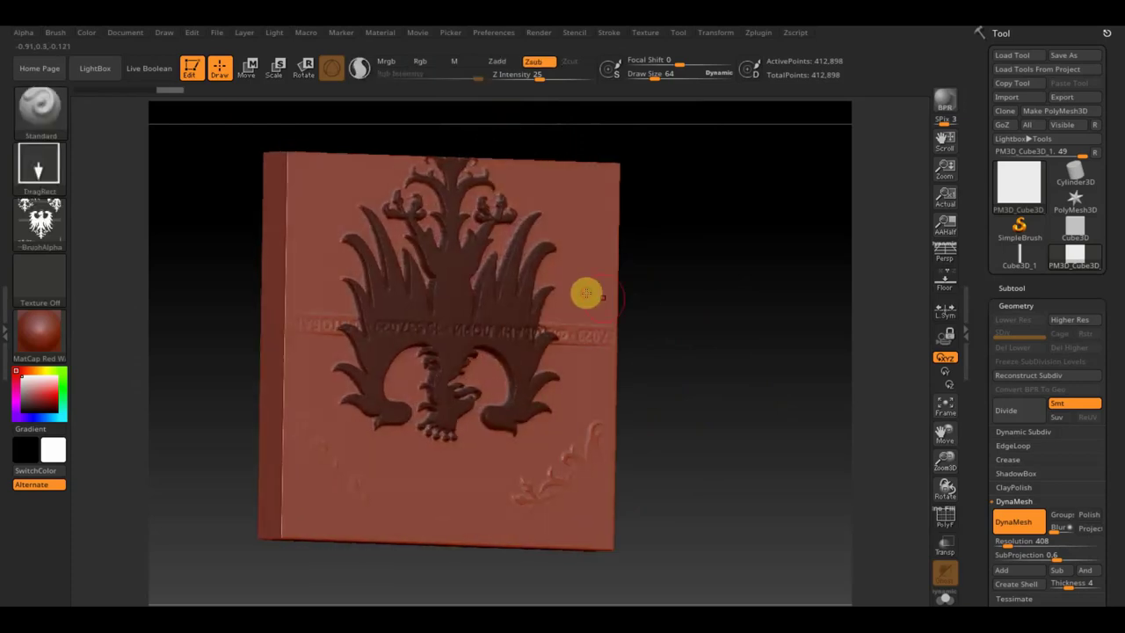
- Undo the previous stamp and re-stamp the eagle larger from the plate centre
left_click_drag(679, 321, 673, 321, "shift")
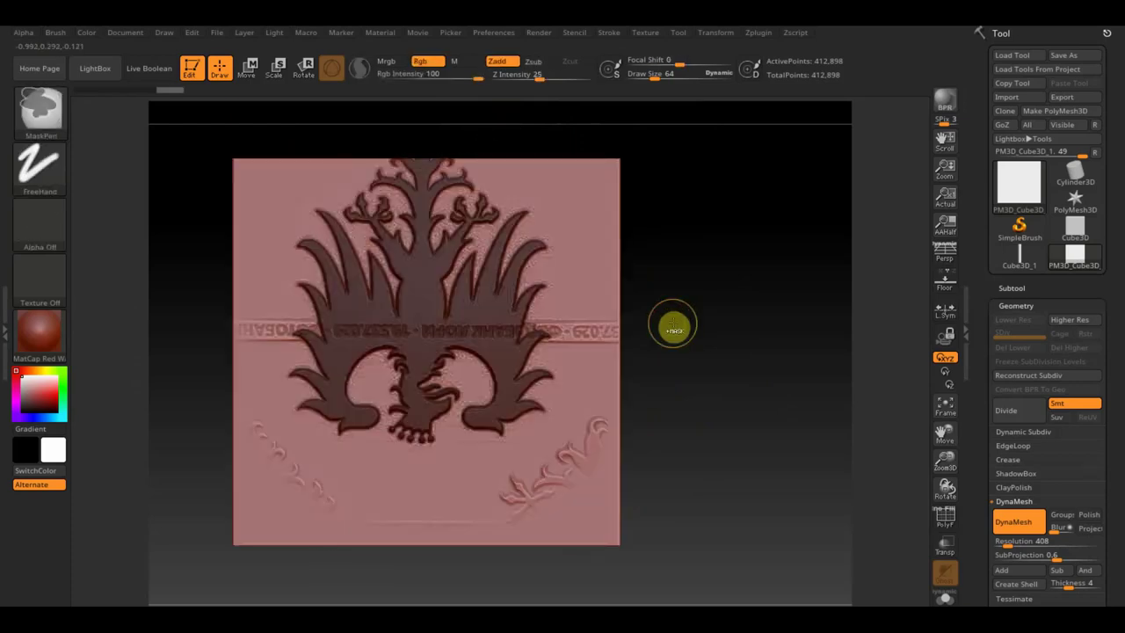
key("ctrl+z")
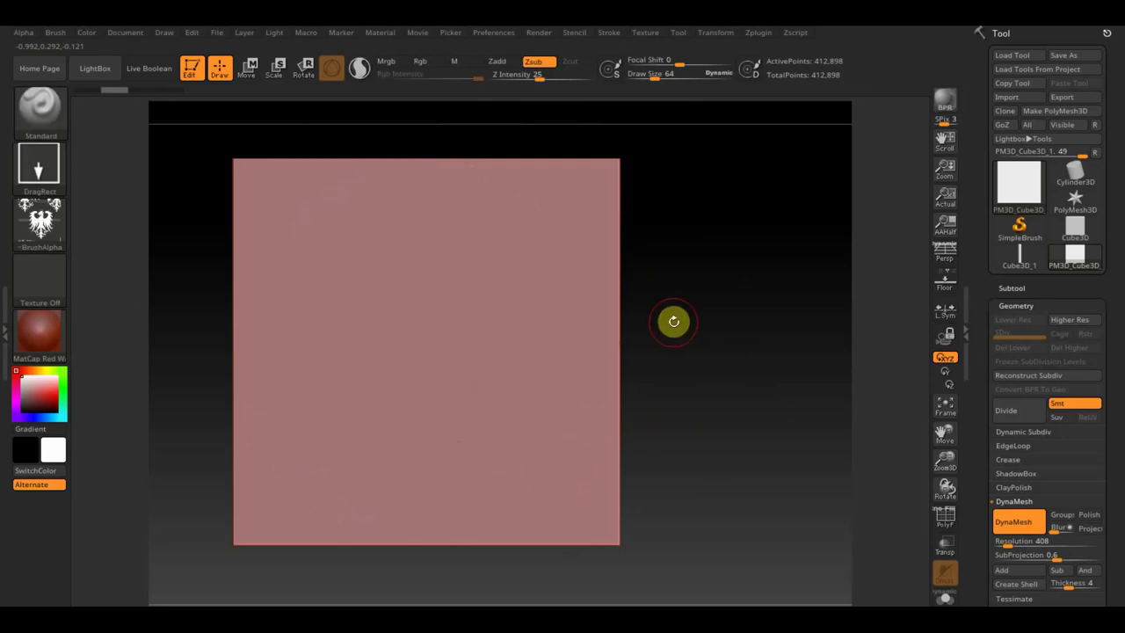
left_click_drag(417, 352, 418, 516)
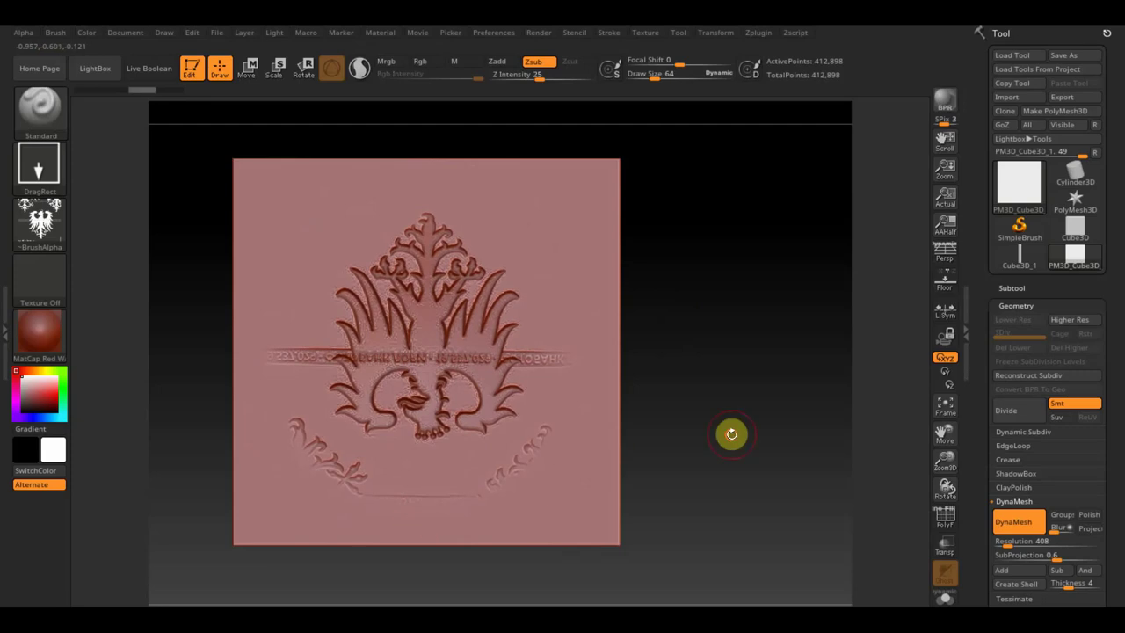
- Mask the flat plate body in side view, invert the mask, and switch to Move
mouse_move(731, 433)
left_mouse_down()
mouse_move(798, 434)
mouse_move(788, 437)
left_mouse_up()
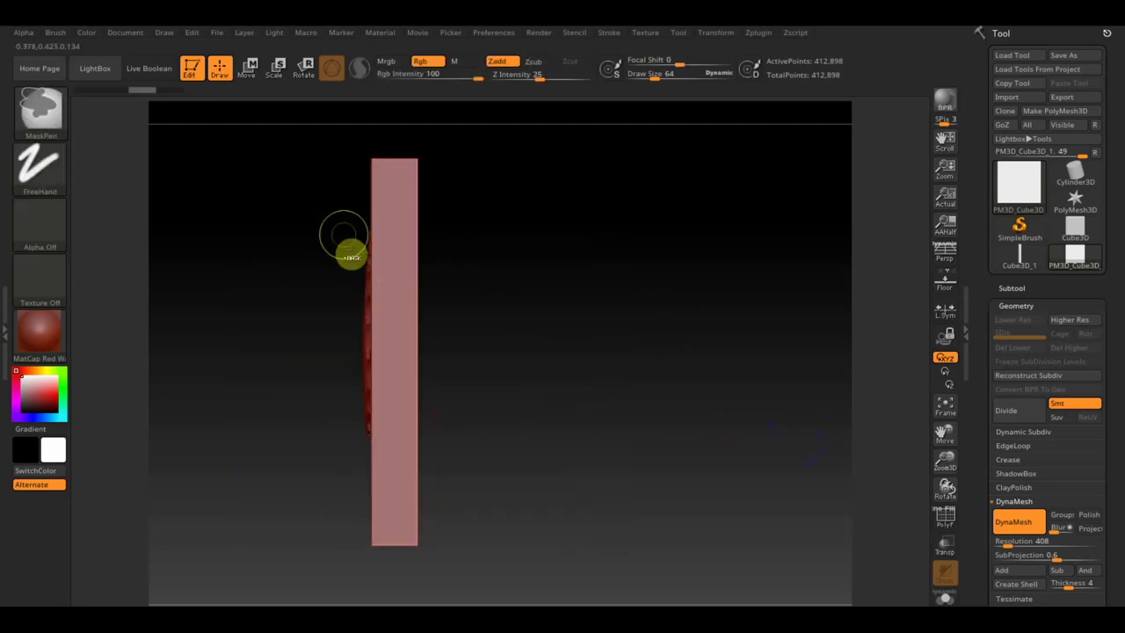
left_click_drag(302, 164, 367, 475, "ctrl")
mouse_move(565, 436)
left_mouse_down()
mouse_move(642, 437)
mouse_move(603, 437)
left_mouse_up()
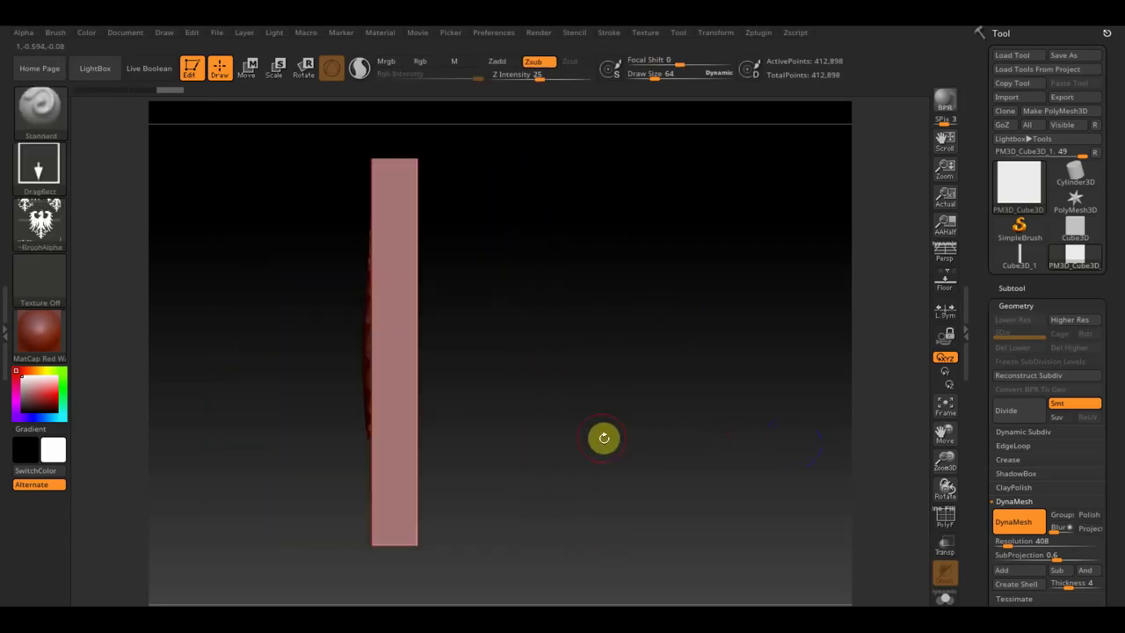
left_click_drag(287, 165, 369, 488, "ctrl")
left_click_drag(439, 480, 563, 492)
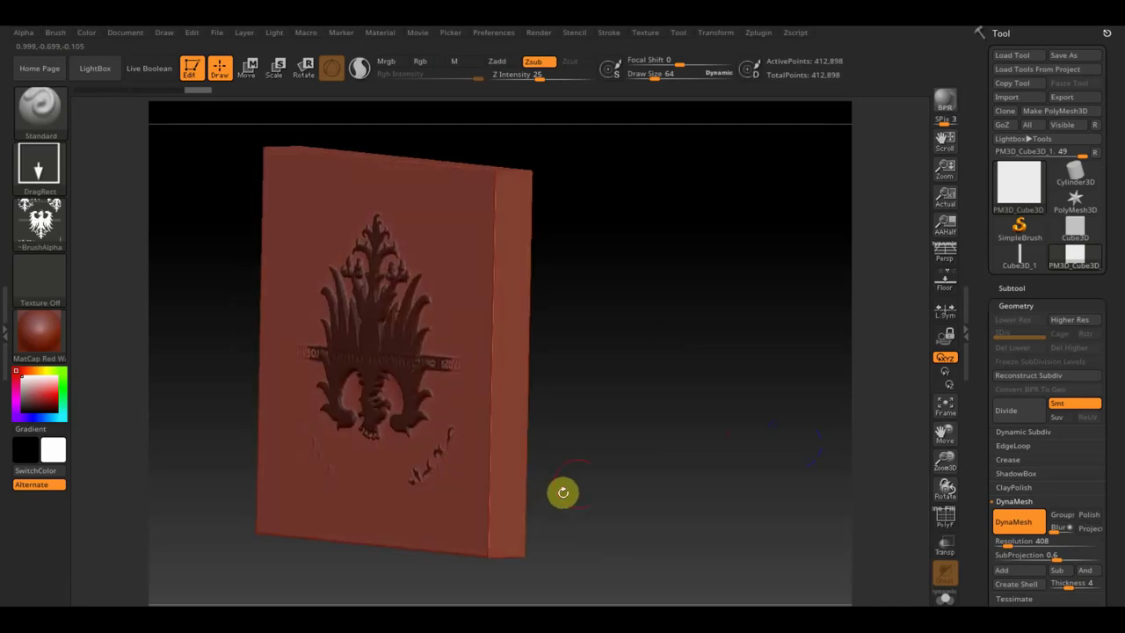
left_click_drag(635, 469, 635, 483, "shift")
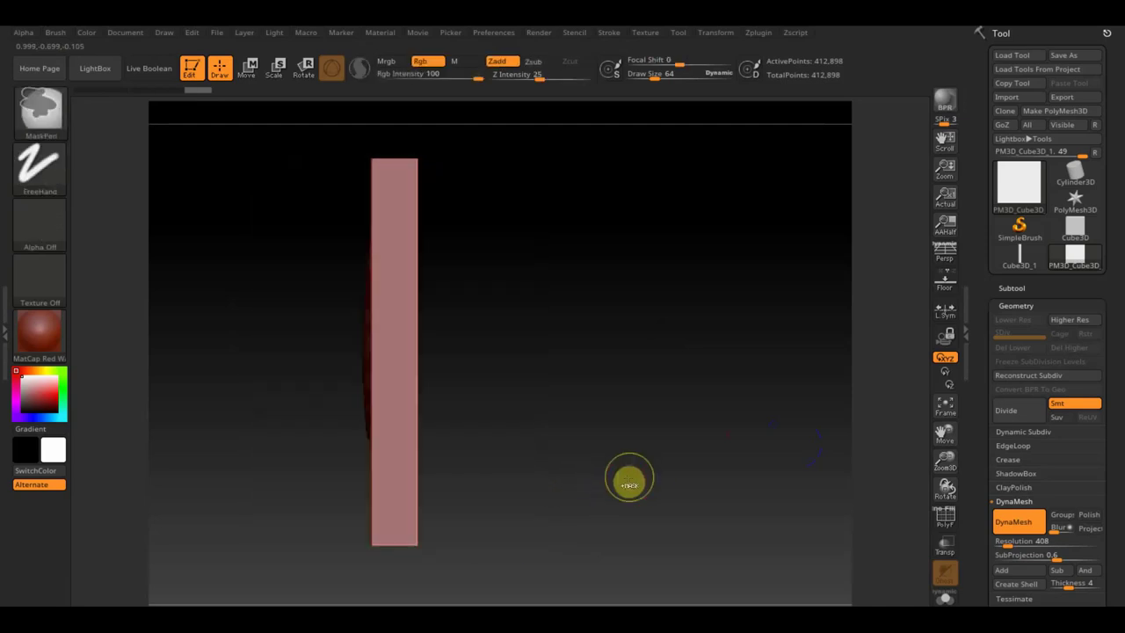
left_click(628, 482, "ctrl")
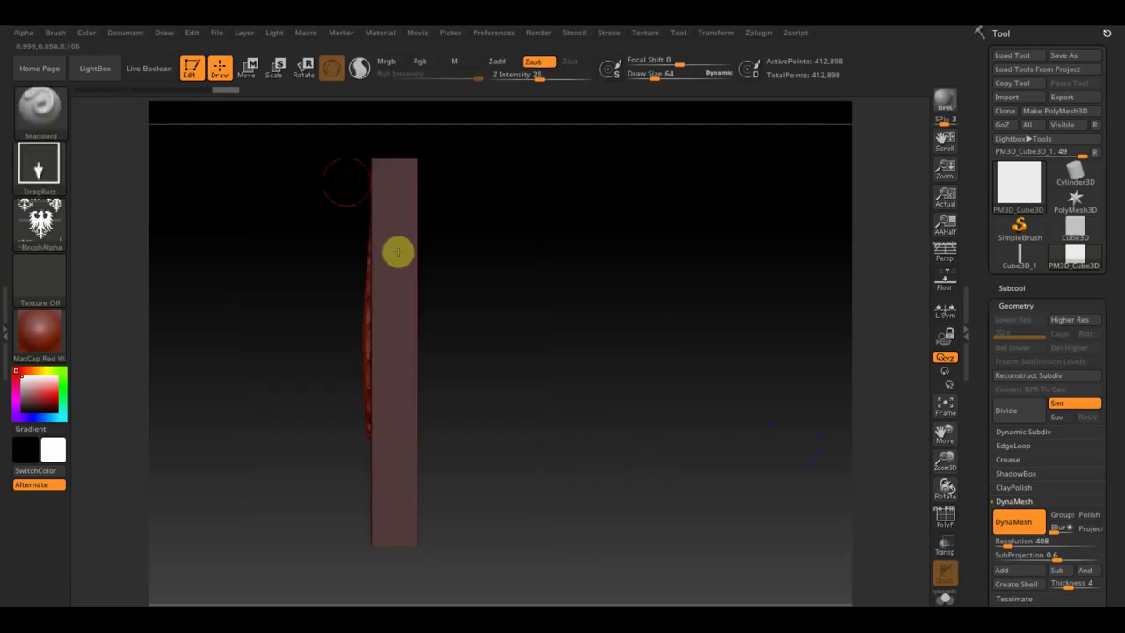
left_click(250, 70)
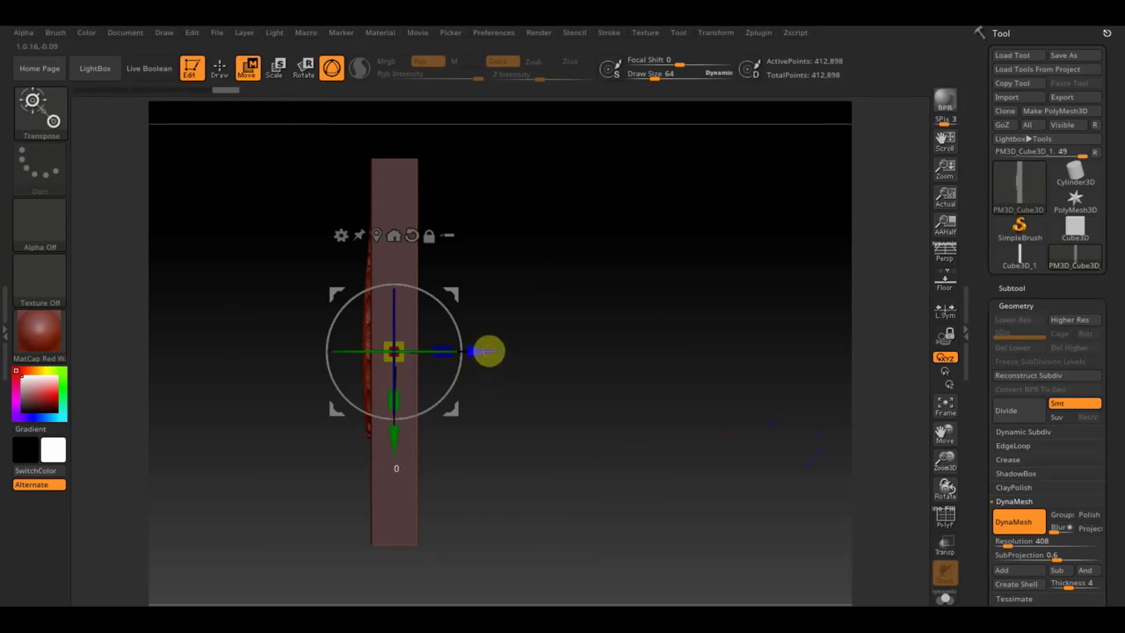
- Pull the eagle relief left off the plate, re-mask the raised relief and return to Draw mode
left_click_drag(488, 352, 451, 357)
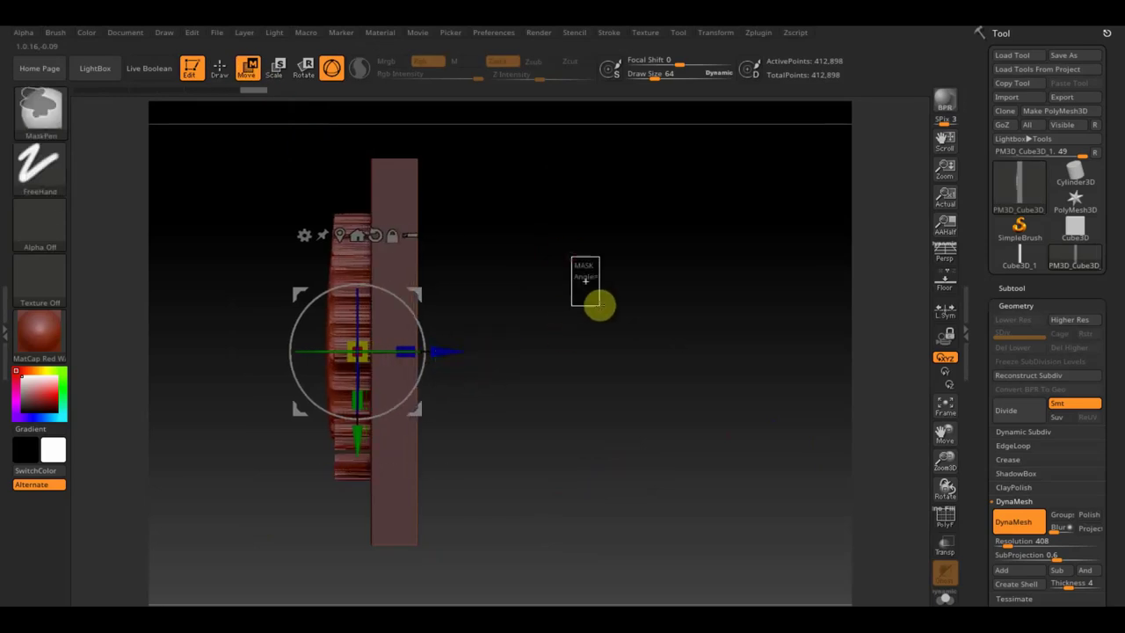
left_click(596, 305, "ctrl")
key("ctrl")
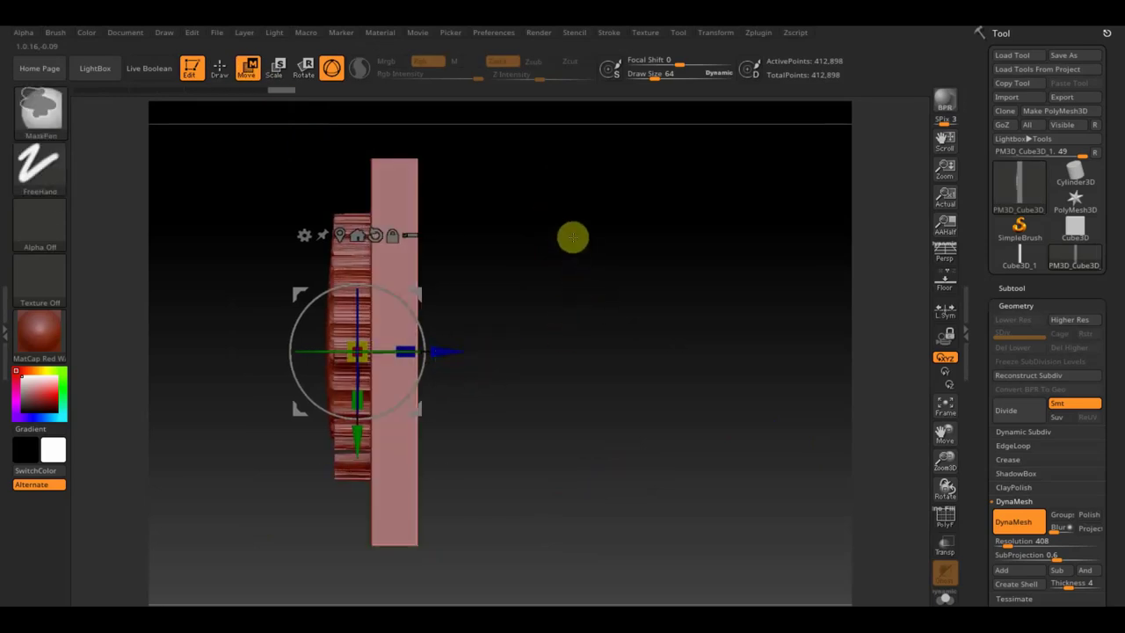
left_click_drag(559, 213, 626, 329, "ctrl")
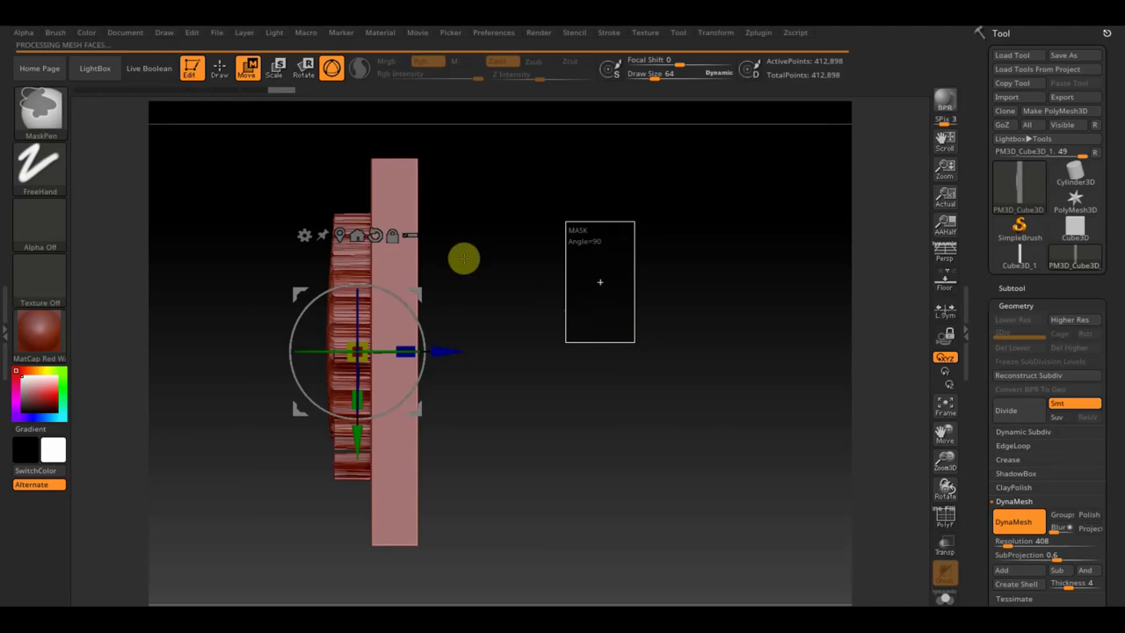
left_click(221, 70)
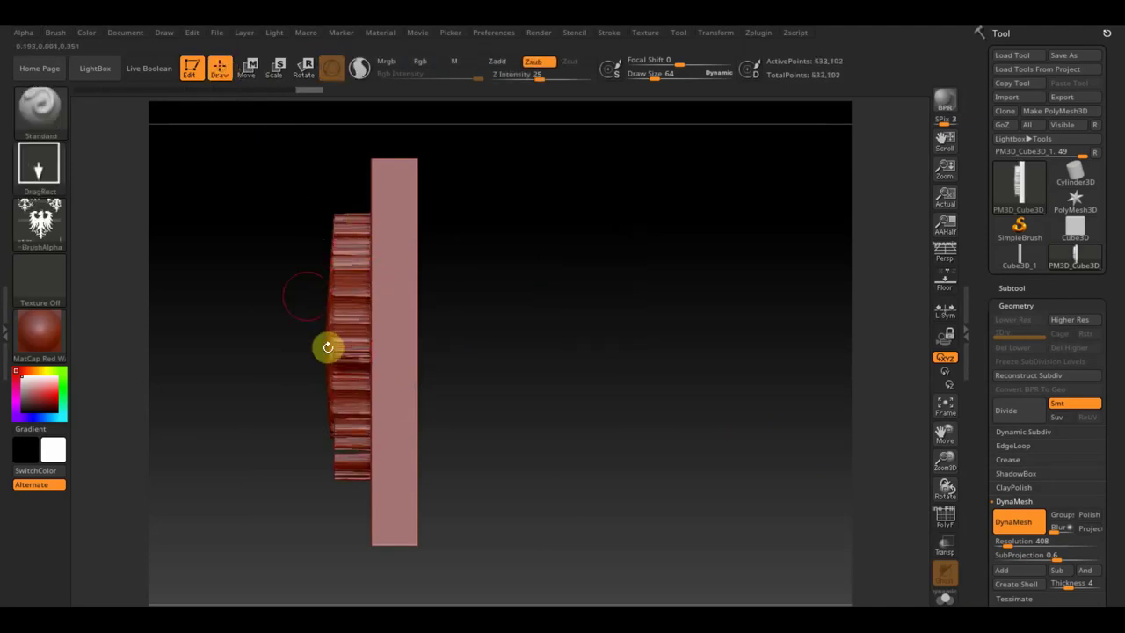
- Briefly check the polygroups with PolyF, then mask the emblem relief with a rectangle
left_click(942, 519)
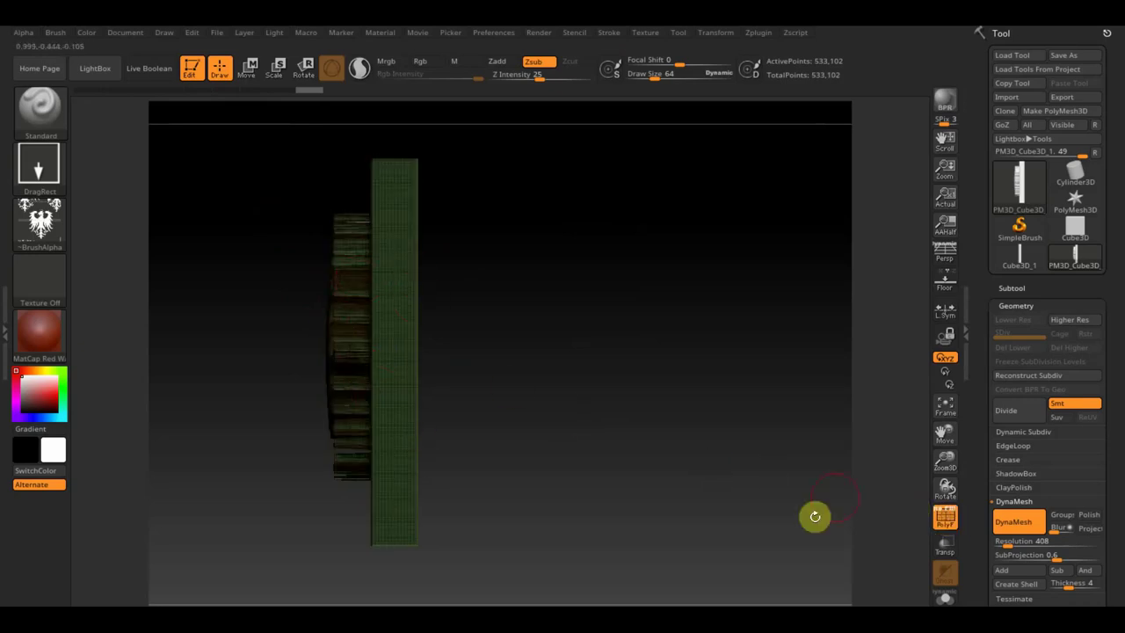
left_click(942, 516)
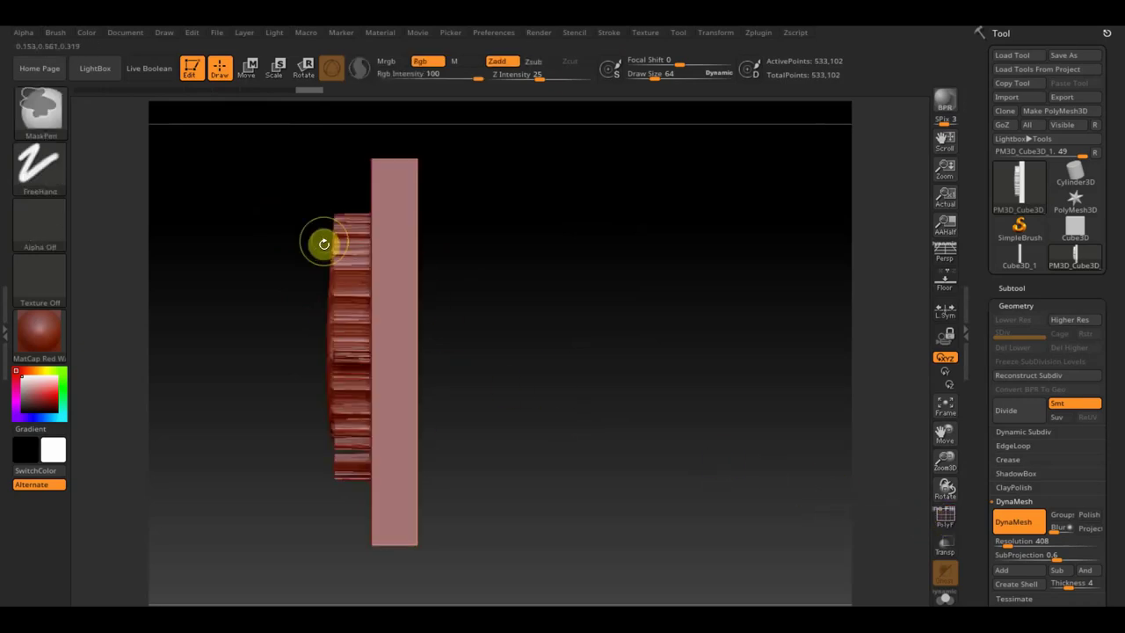
key("alt")
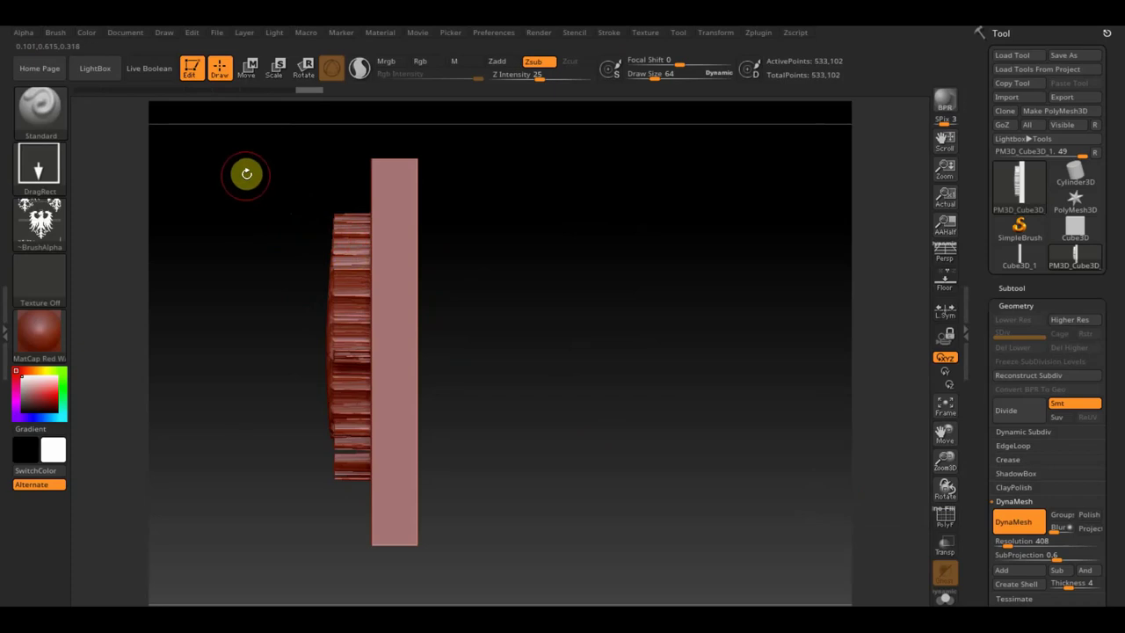
left_click_drag(253, 166, 349, 459, "ctrl")
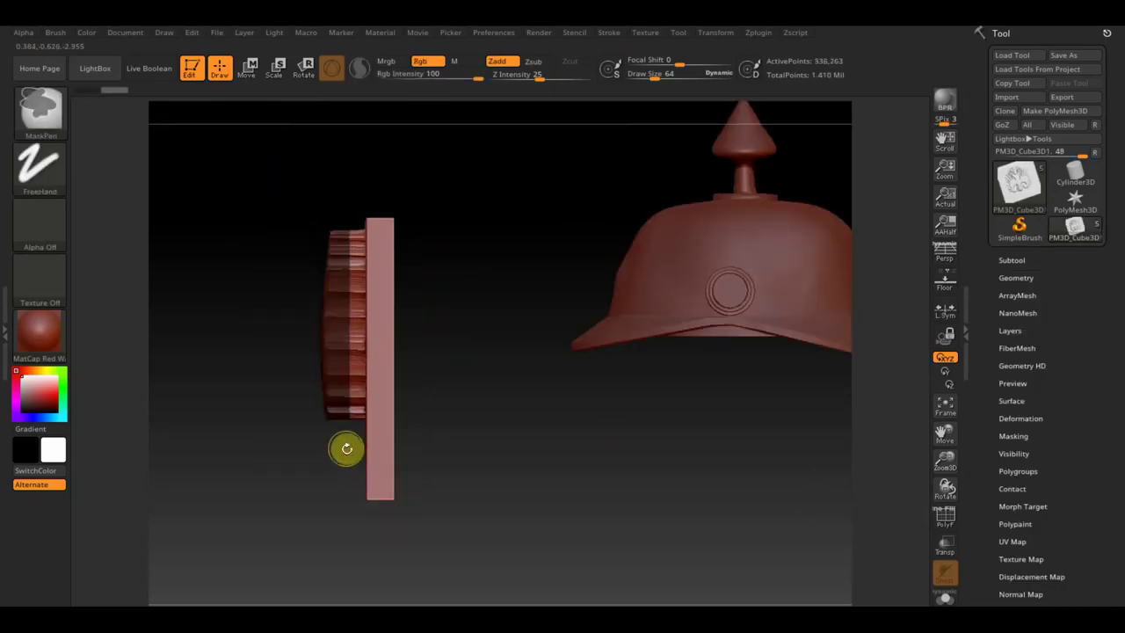
- Hide the flat backing and delete it with Modify Topology > Del Hidden
left_click(347, 453, "ctrl")
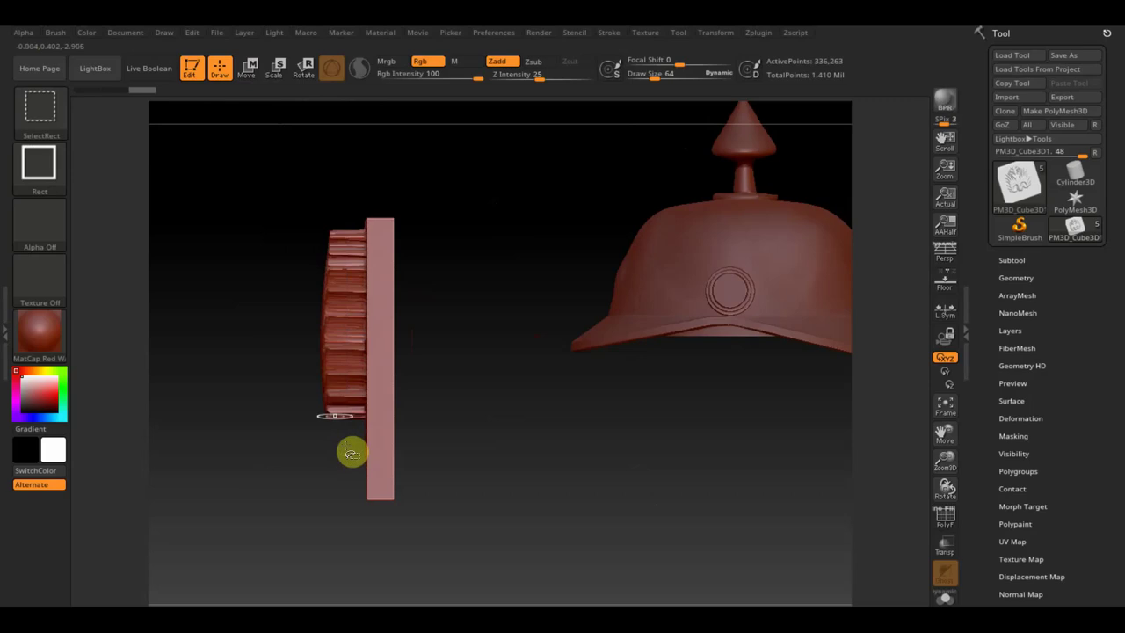
left_click(330, 367, "ctrl+shift")
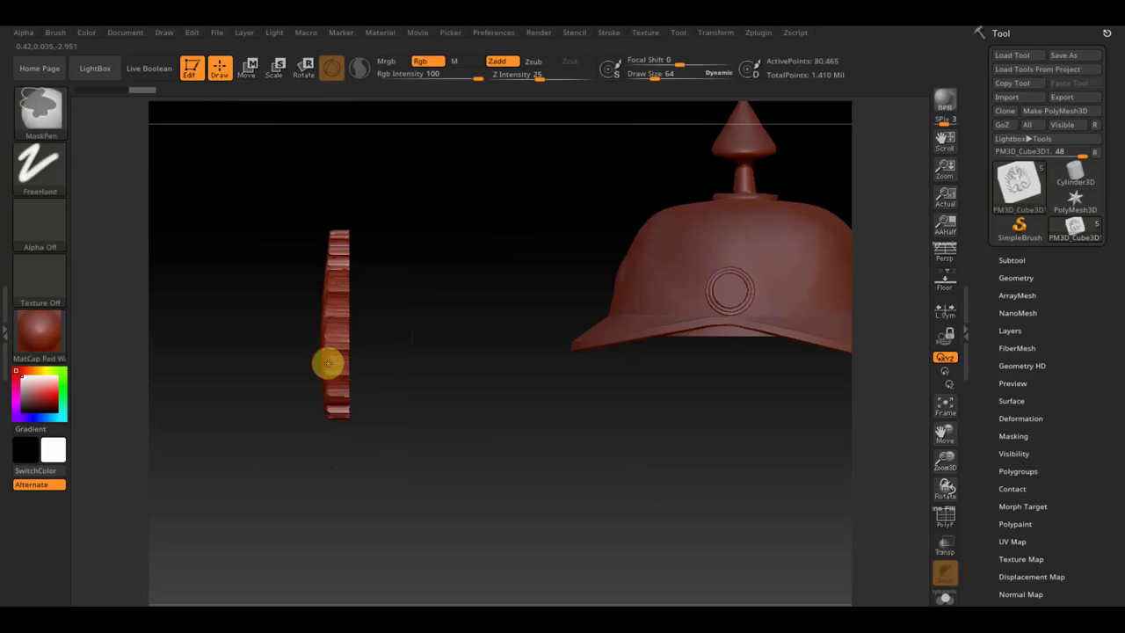
left_click(1014, 276)
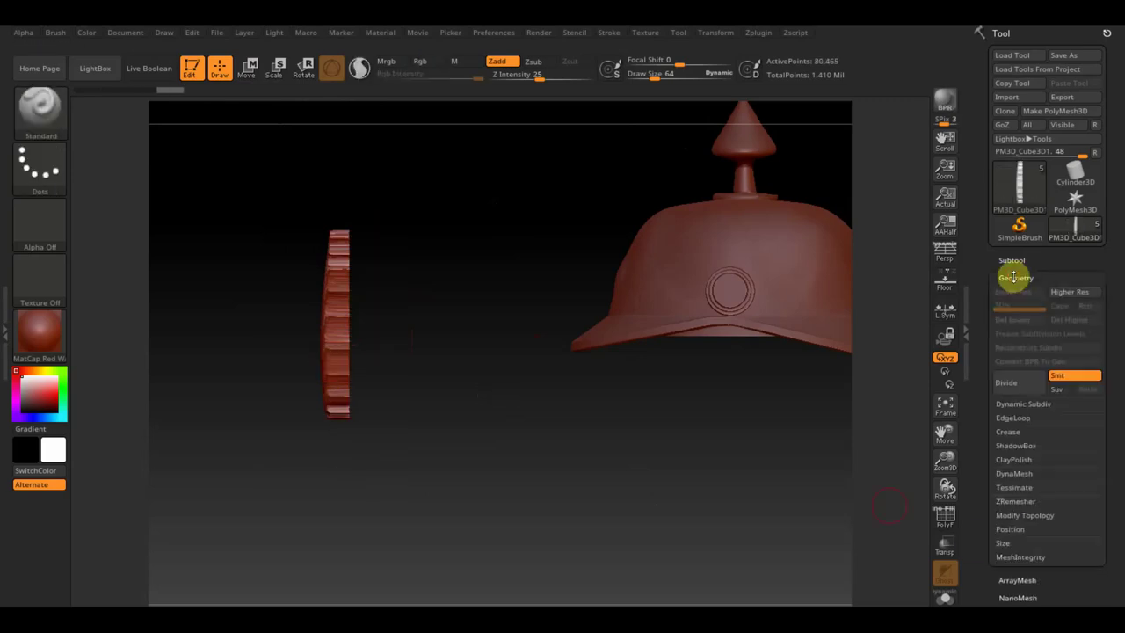
left_click(1034, 517)
left_click(1025, 574)
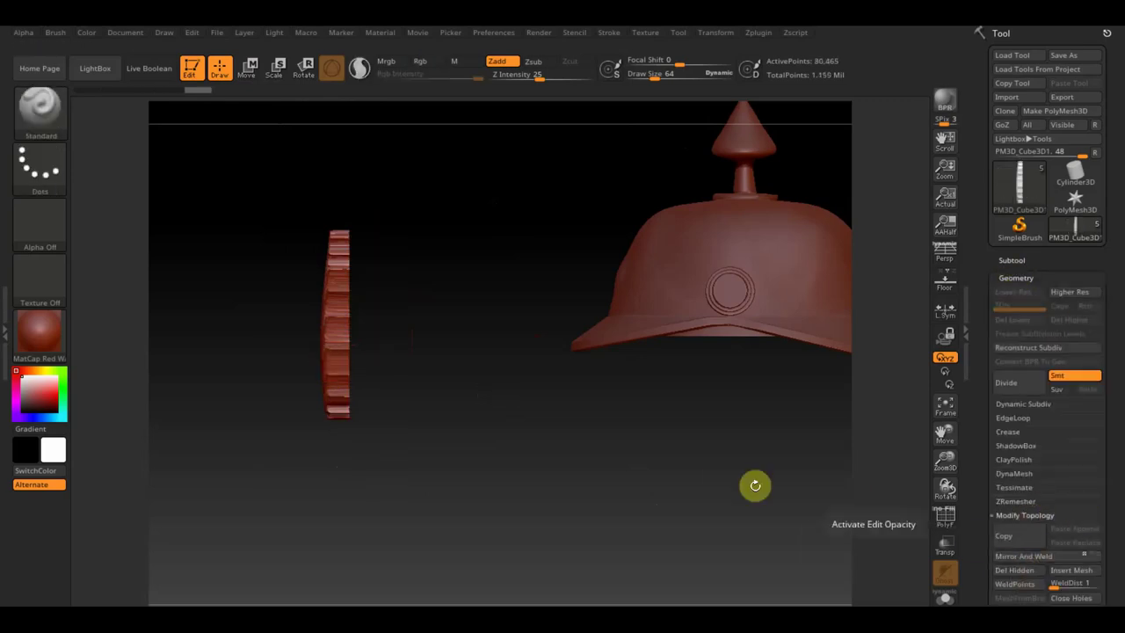
- Rotate the relief about 87° with the Move gizmo so it stands upright
mouse_move(753, 484)
left_mouse_down()
mouse_move(685, 504)
mouse_move(756, 482)
mouse_move(803, 440)
mouse_move(781, 463)
mouse_move(759, 465)
mouse_move(761, 504)
mouse_move(771, 374)
left_mouse_up()
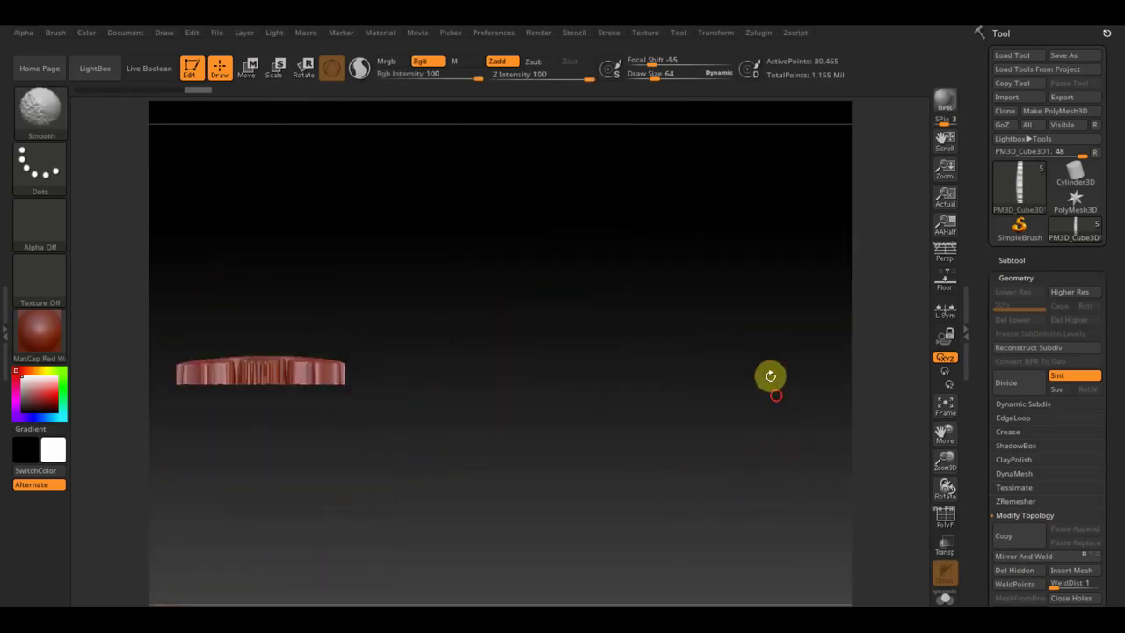
left_click(254, 75)
mouse_move(321, 343)
left_mouse_down()
mouse_move(294, 261)
mouse_move(231, 221)
mouse_move(171, 218)
left_mouse_up()
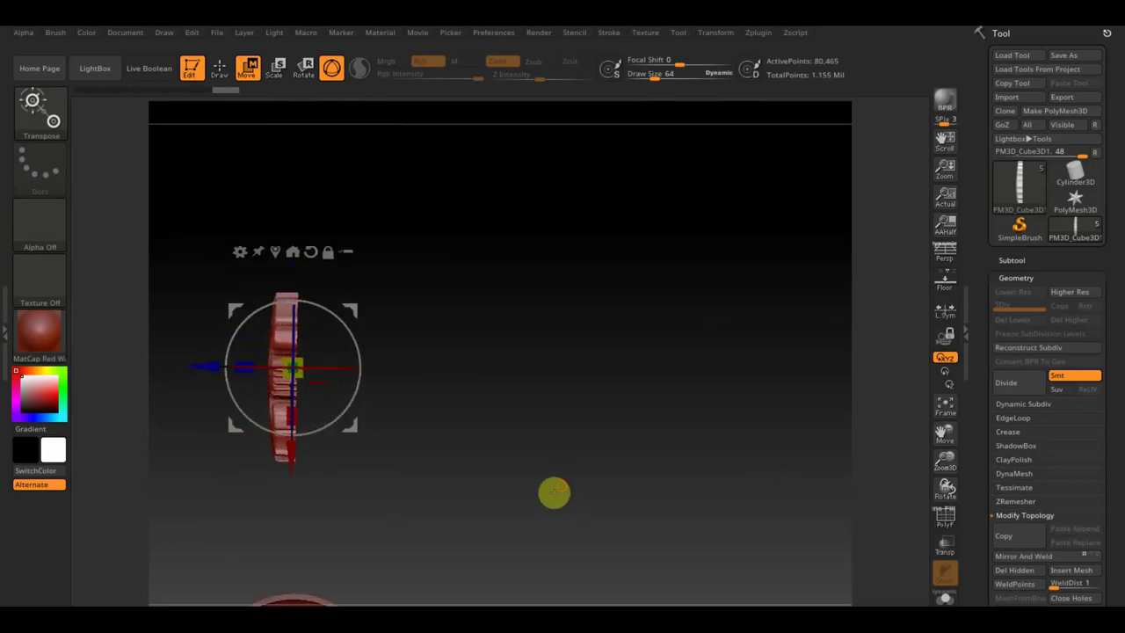
- Mirror And Weld the relief into a full symmetric emblem
left_click_drag(559, 476, 718, 359, "alt")
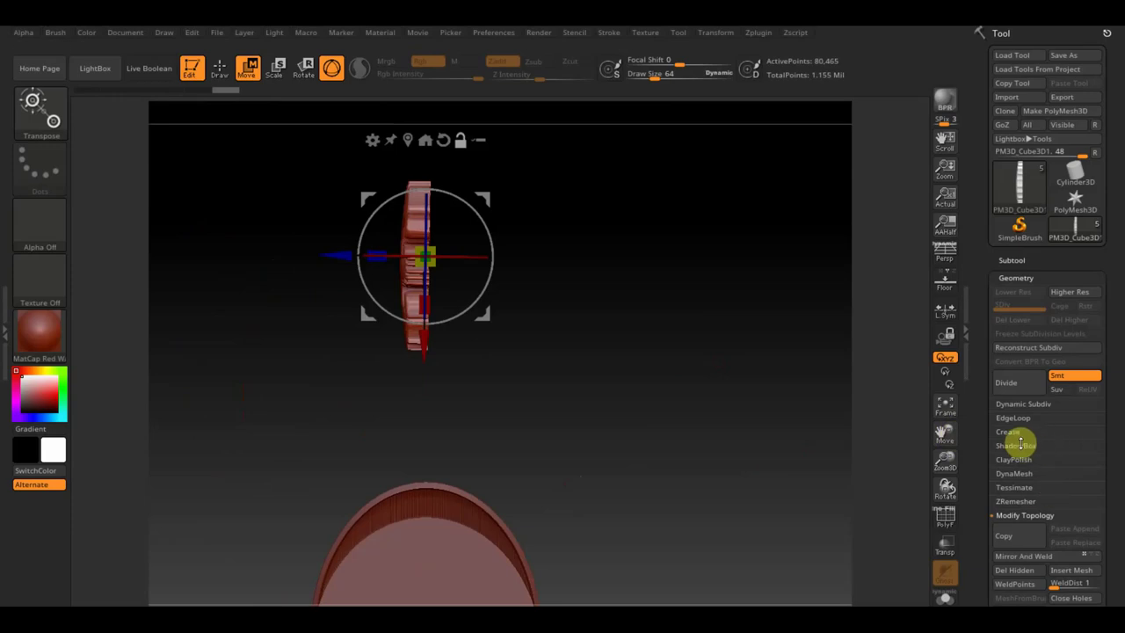
left_click(1034, 556)
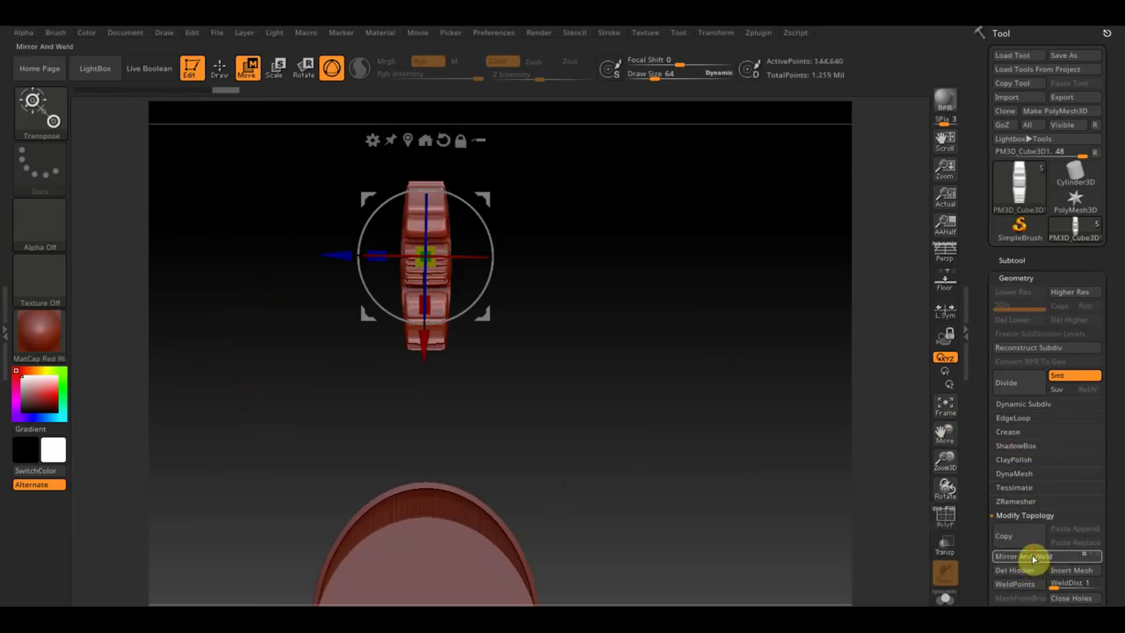
mouse_move(773, 439)
left_mouse_down()
mouse_move(741, 430)
mouse_move(748, 510)
mouse_move(799, 454)
mouse_move(813, 413)
mouse_move(747, 313)
mouse_move(730, 249)
mouse_move(756, 296)
left_mouse_up()
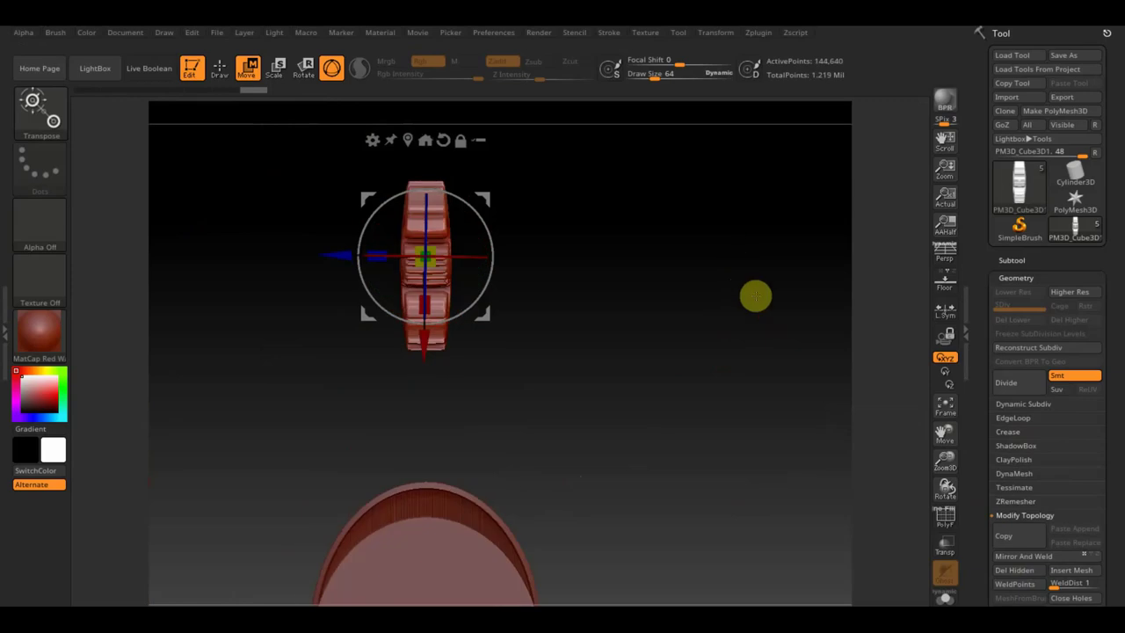
- Scale the emblem's depth to 0.7456 and rotate it so the eagle faces forward
left_click_drag(371, 251, 384, 255)
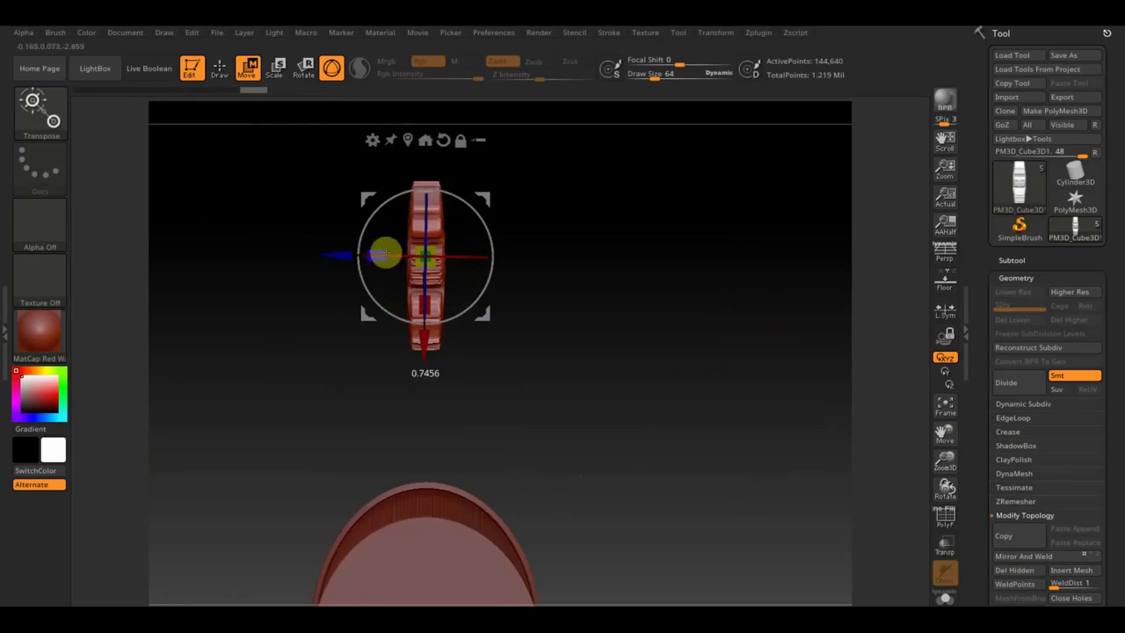
mouse_move(677, 432)
left_mouse_down()
mouse_move(713, 339)
mouse_move(760, 354)
mouse_move(715, 550)
mouse_move(709, 467)
left_mouse_up()
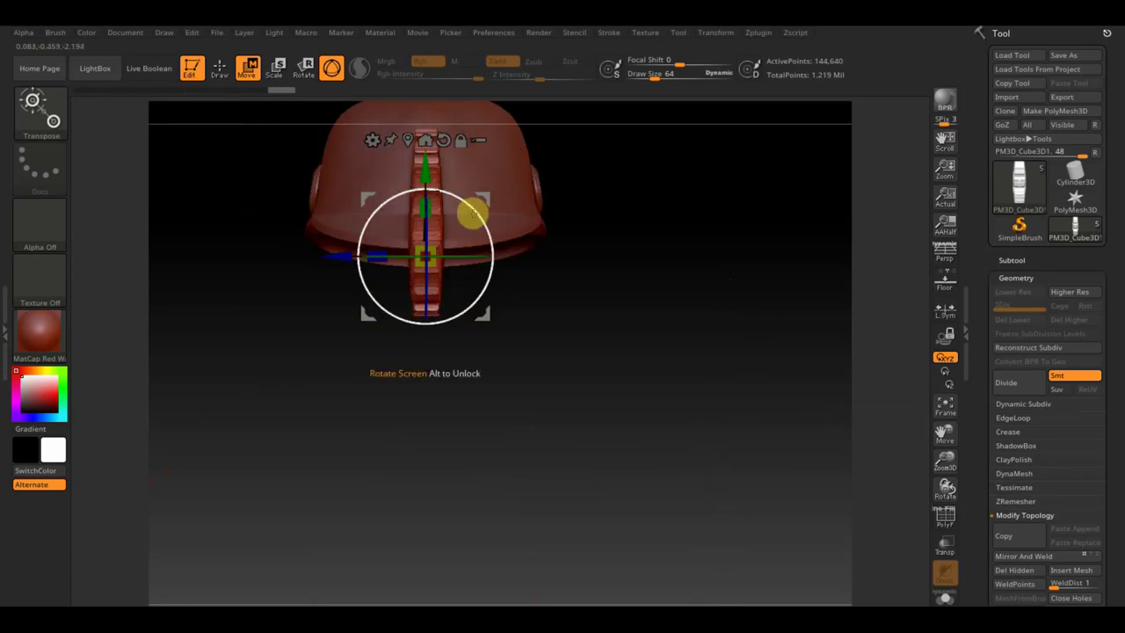
mouse_move(481, 265)
left_mouse_down()
mouse_move(482, 231)
mouse_move(500, 399)
mouse_move(468, 312)
mouse_move(415, 268)
mouse_move(374, 392)
left_mouse_up()
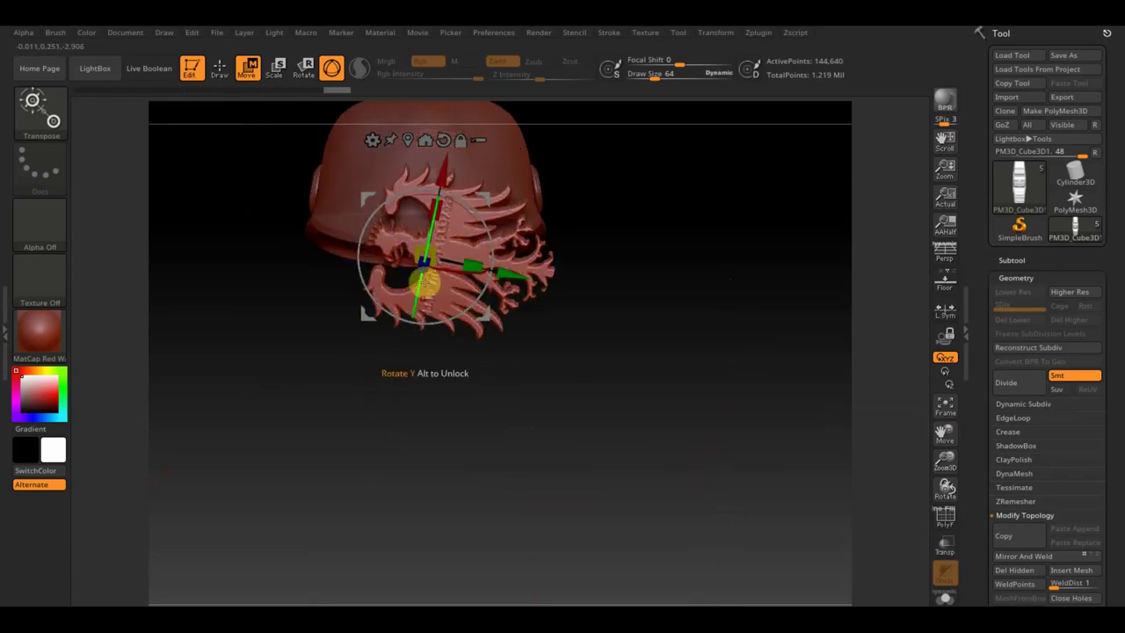
mouse_move(464, 214)
left_mouse_down()
mouse_move(482, 221)
mouse_move(503, 303)
mouse_move(445, 256)
mouse_move(458, 262)
left_mouse_up()
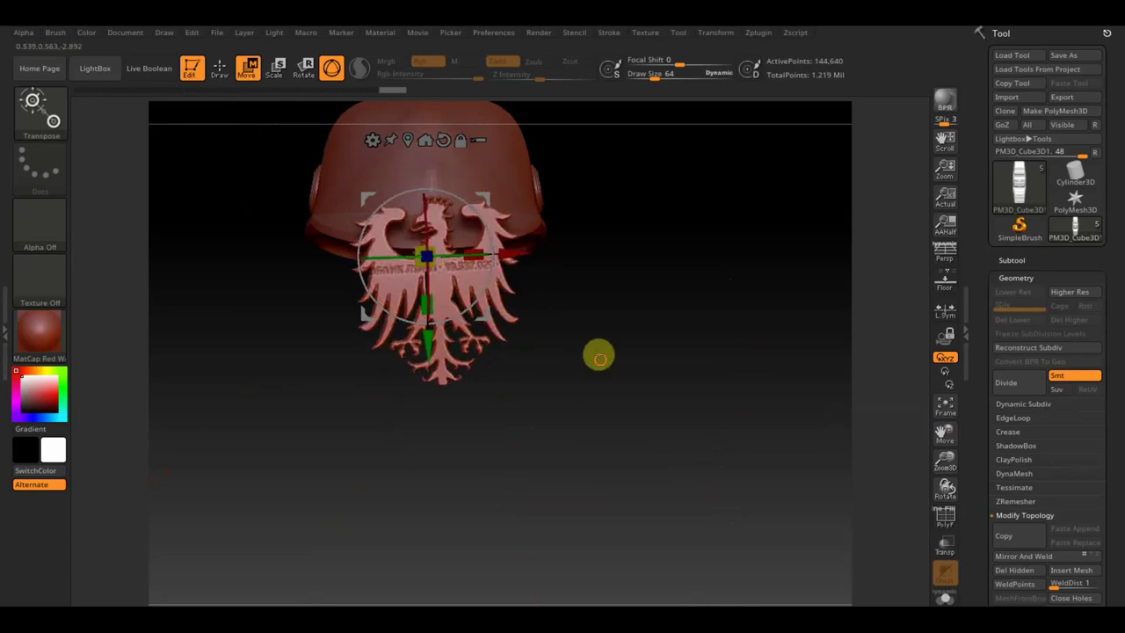
mouse_move(598, 351)
left_mouse_down("alt")
mouse_move(607, 410)
mouse_move(600, 402)
mouse_move(688, 492)
mouse_move(713, 489)
mouse_move(695, 472)
left_mouse_up("alt")
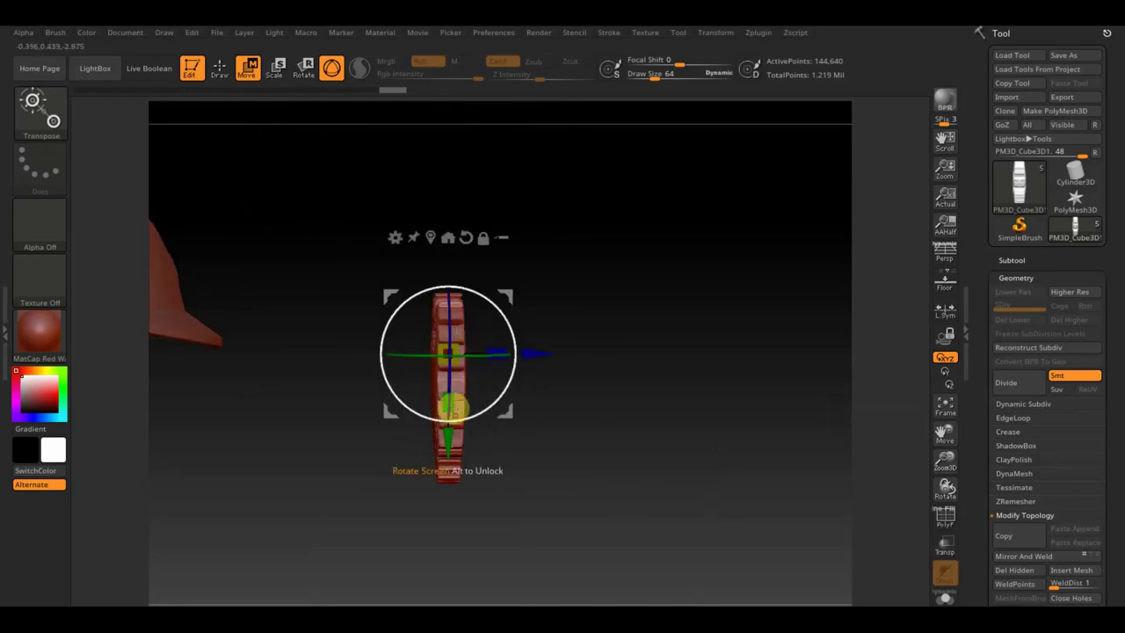
- Raise the emblem, shrink it uniformly to 0.6512 and move it left toward the helmet
left_click_drag(447, 432, 439, 332)
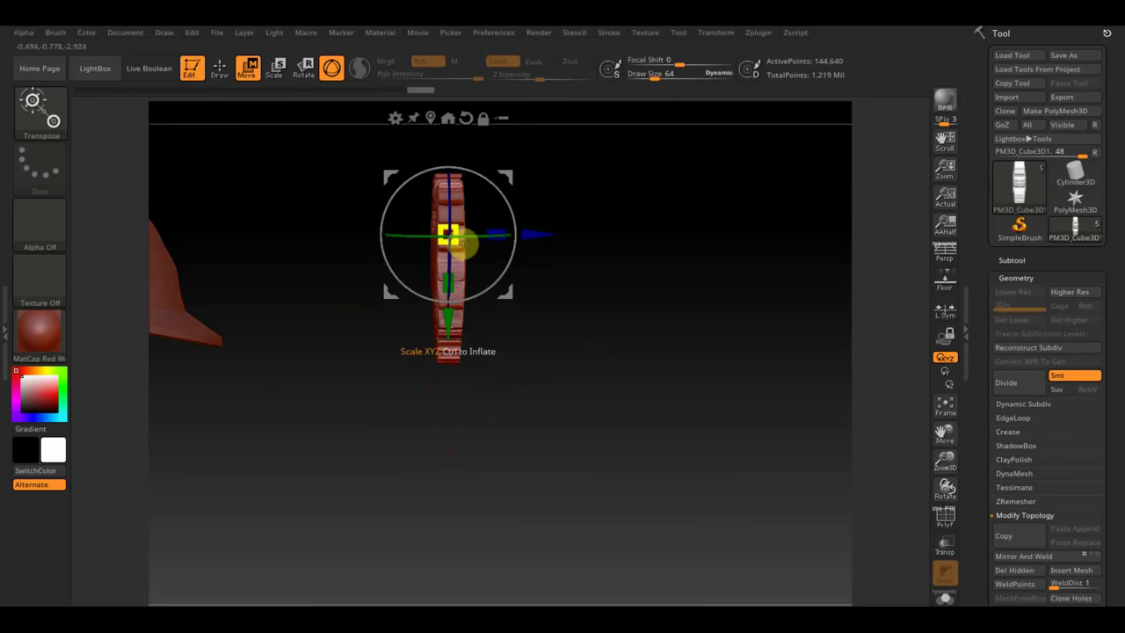
left_click_drag(461, 243, 445, 229)
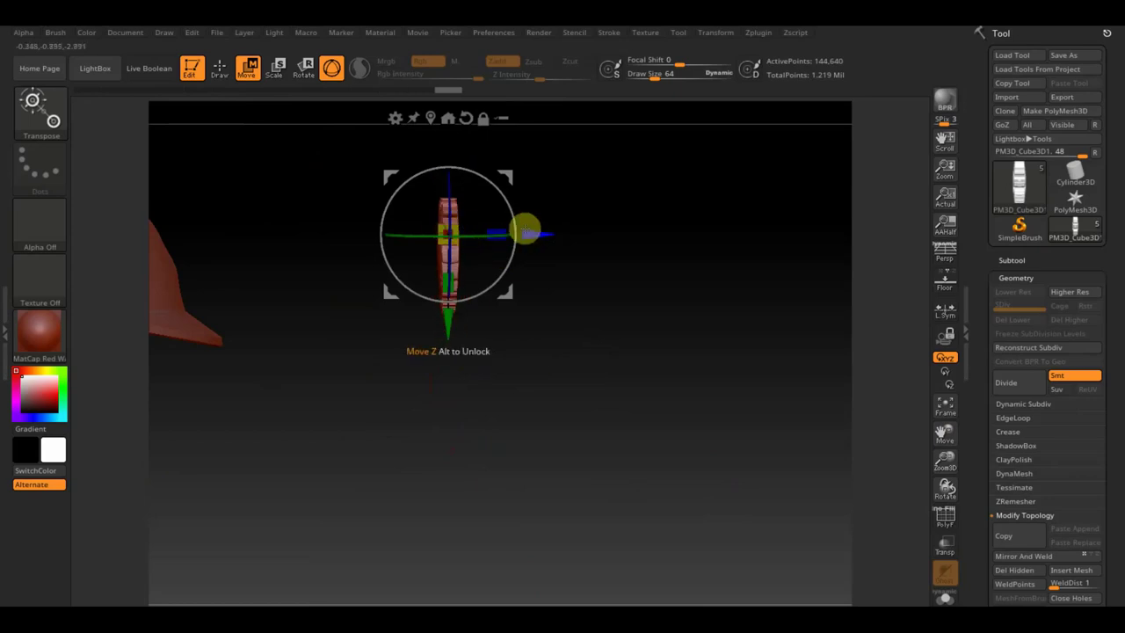
left_click_drag(522, 232, 334, 233)
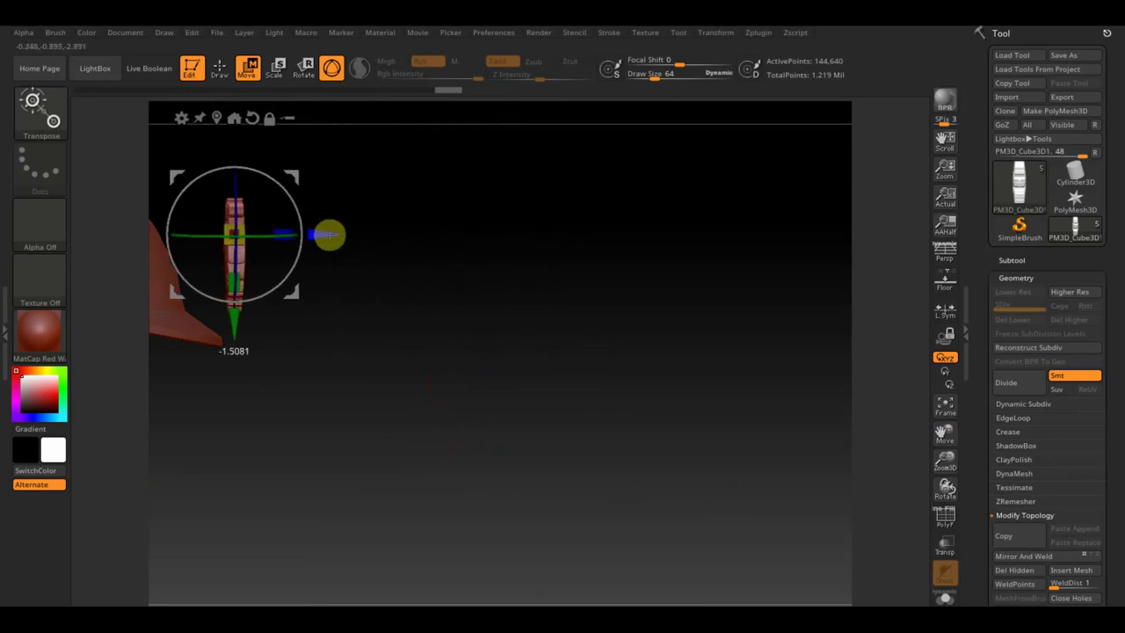
mouse_move(492, 369)
left_mouse_down()
mouse_move(570, 390)
mouse_move(506, 401)
mouse_move(670, 439)
mouse_move(711, 465)
mouse_move(725, 501)
mouse_move(719, 484)
left_mouse_up()
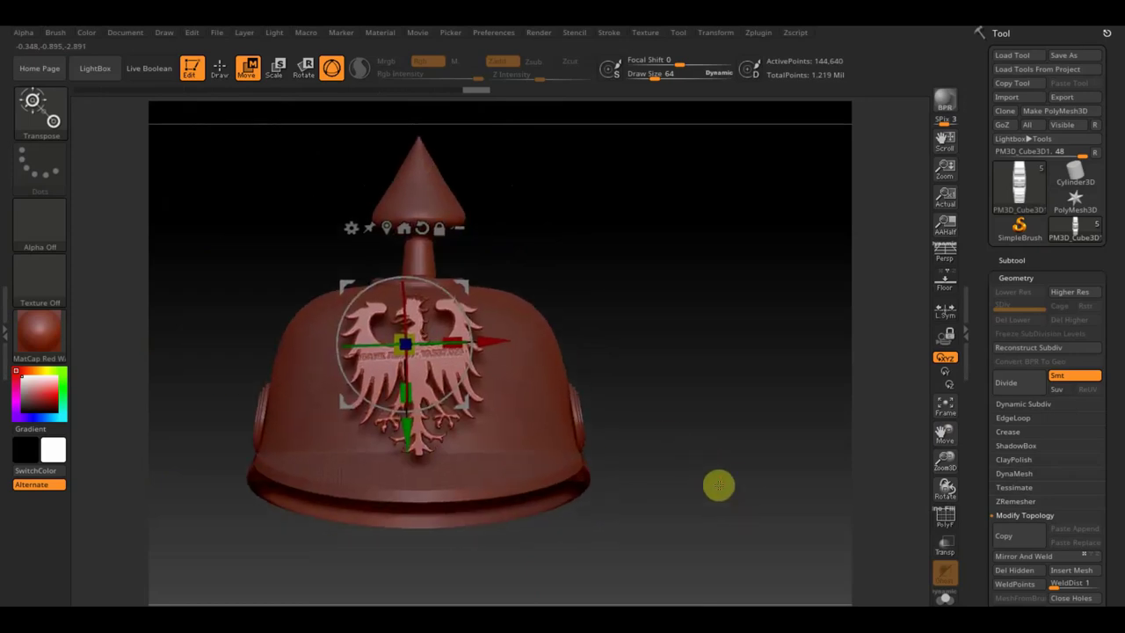
- Centre and align the badge on the helmet front, return to Draw mode and open the brush picker
left_click_drag(492, 338, 512, 343)
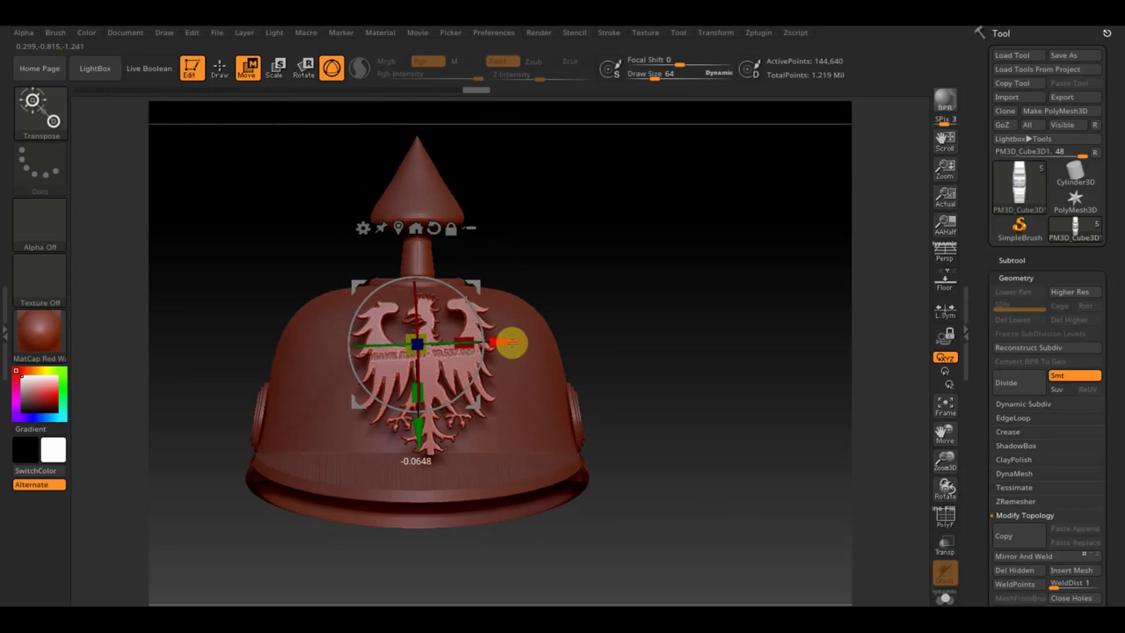
left_click_drag(471, 301, 481, 307)
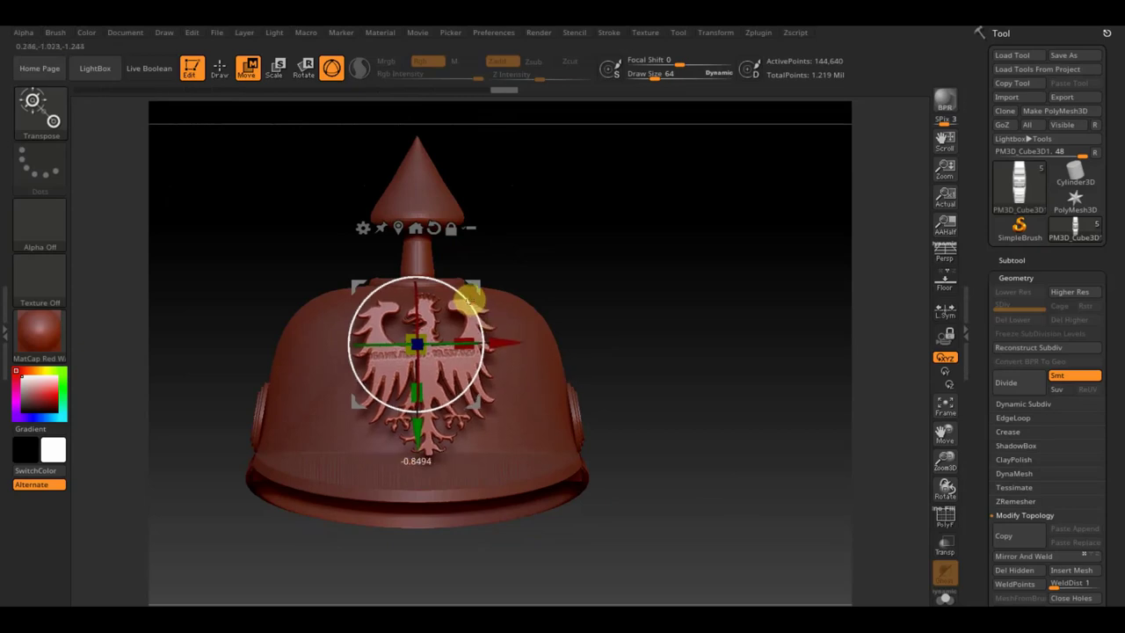
left_click(221, 66)
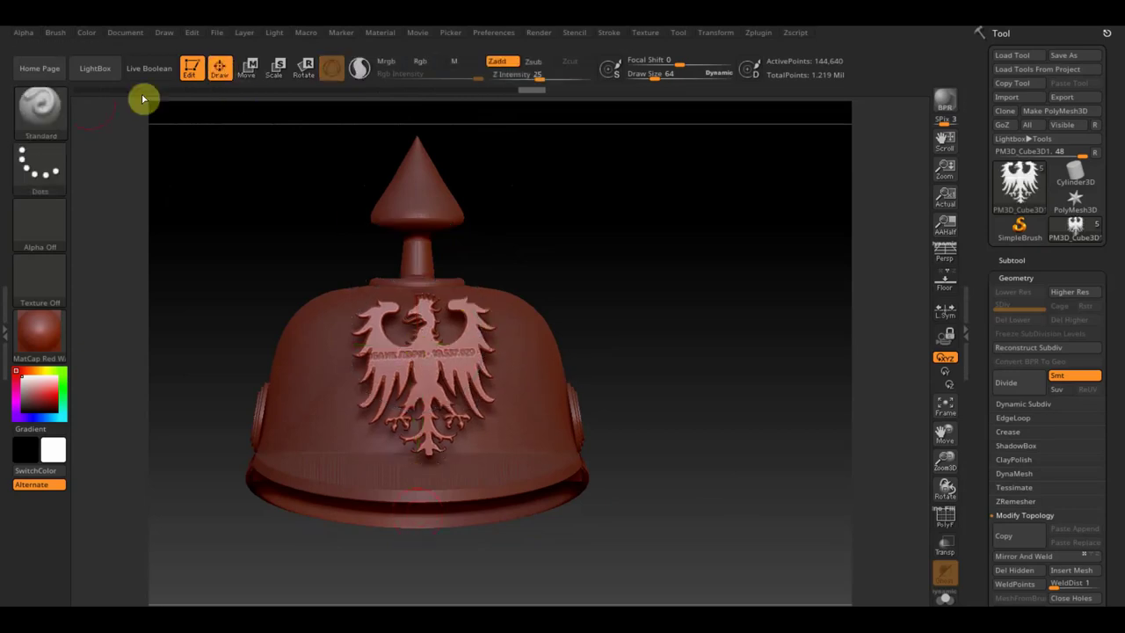
left_click(55, 118)
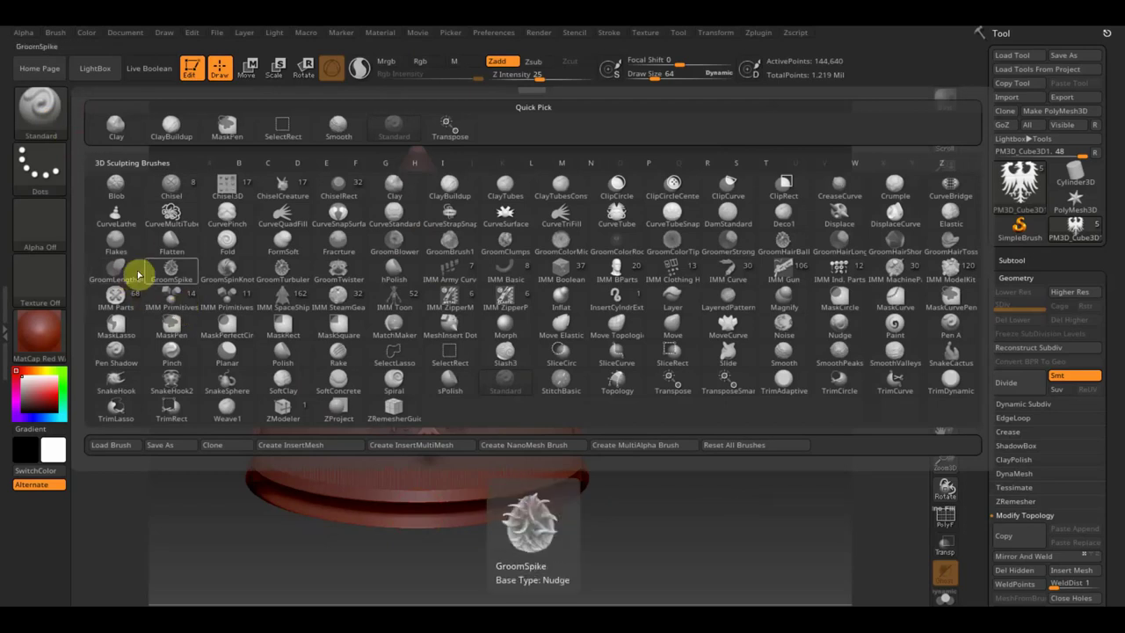
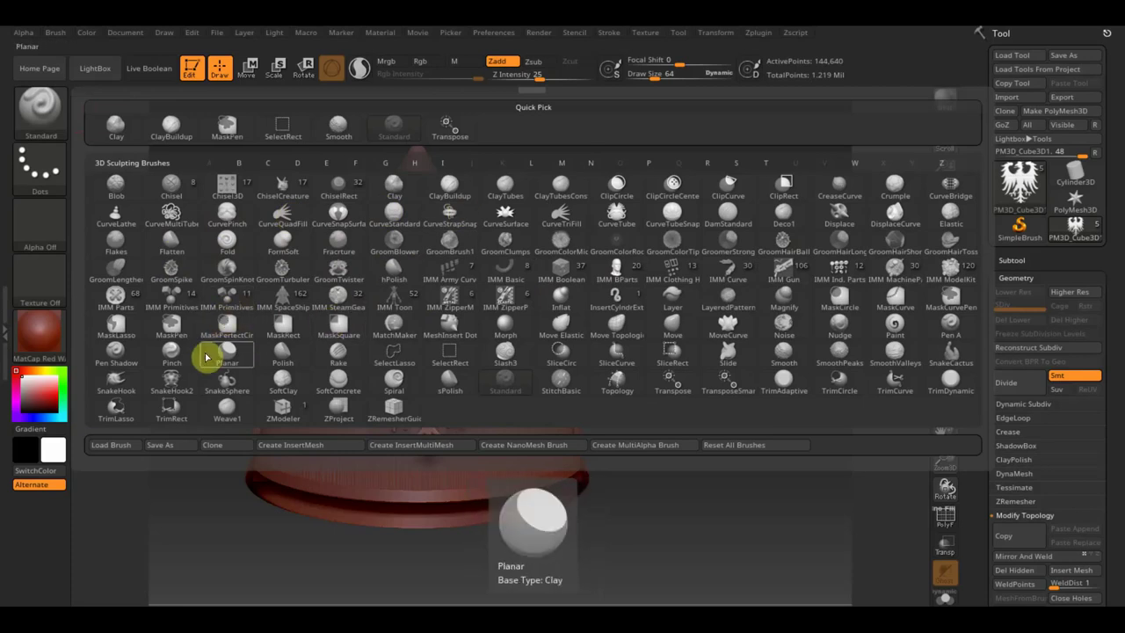
- Stroke the MatchMaker brush at draw size 215 over the eagle to press it onto the helmet
left_click(396, 325)
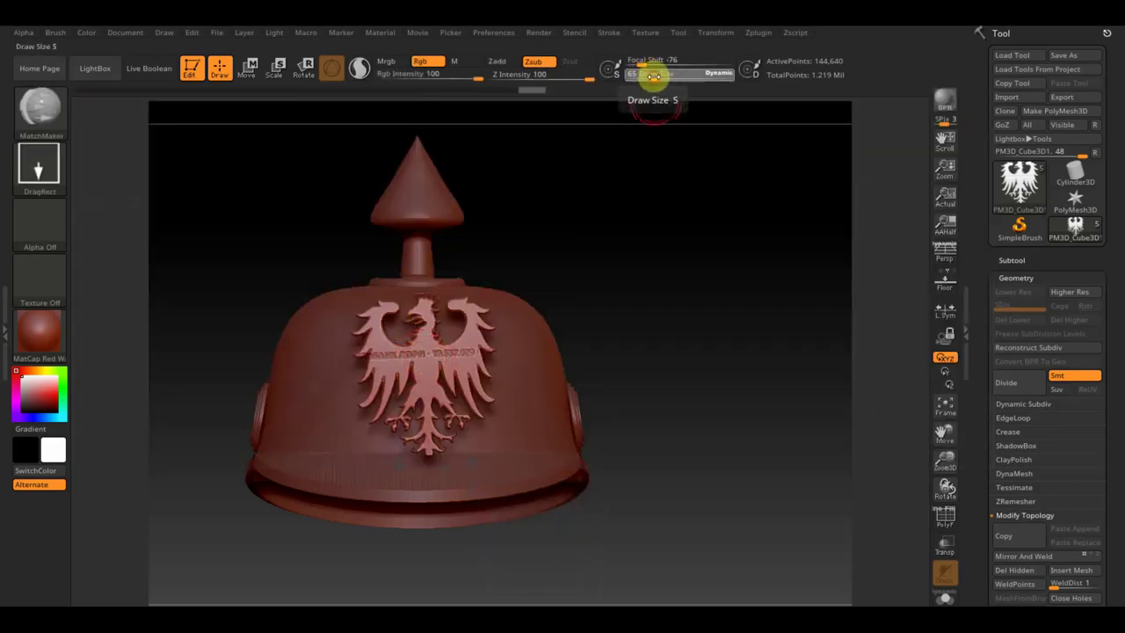
left_click_drag(650, 75, 667, 104)
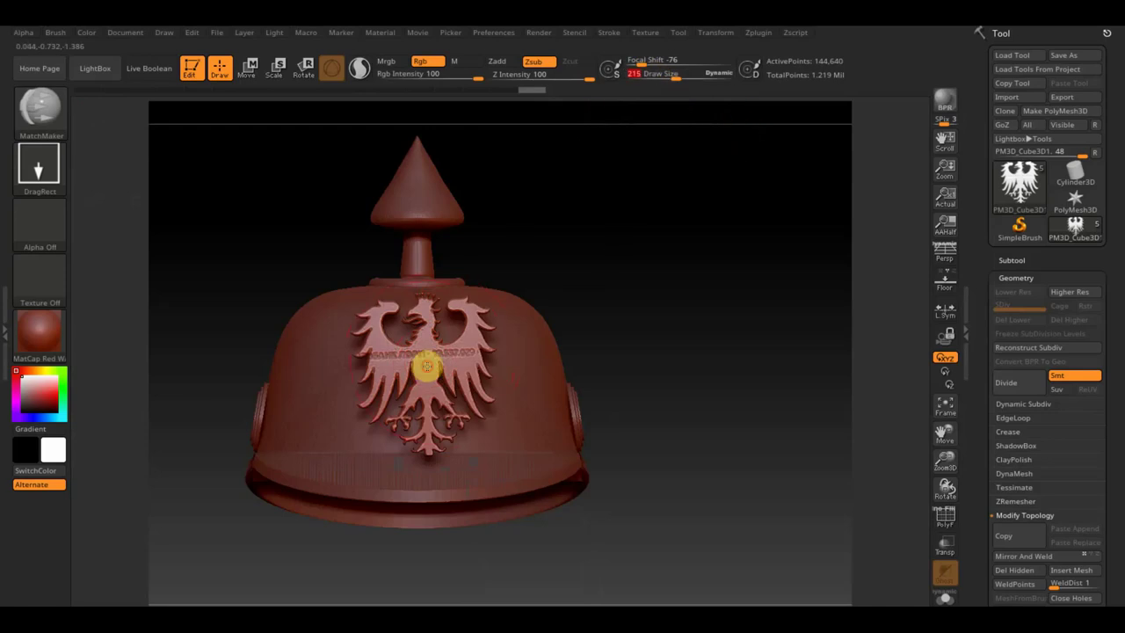
left_click_drag(427, 368, 551, 503)
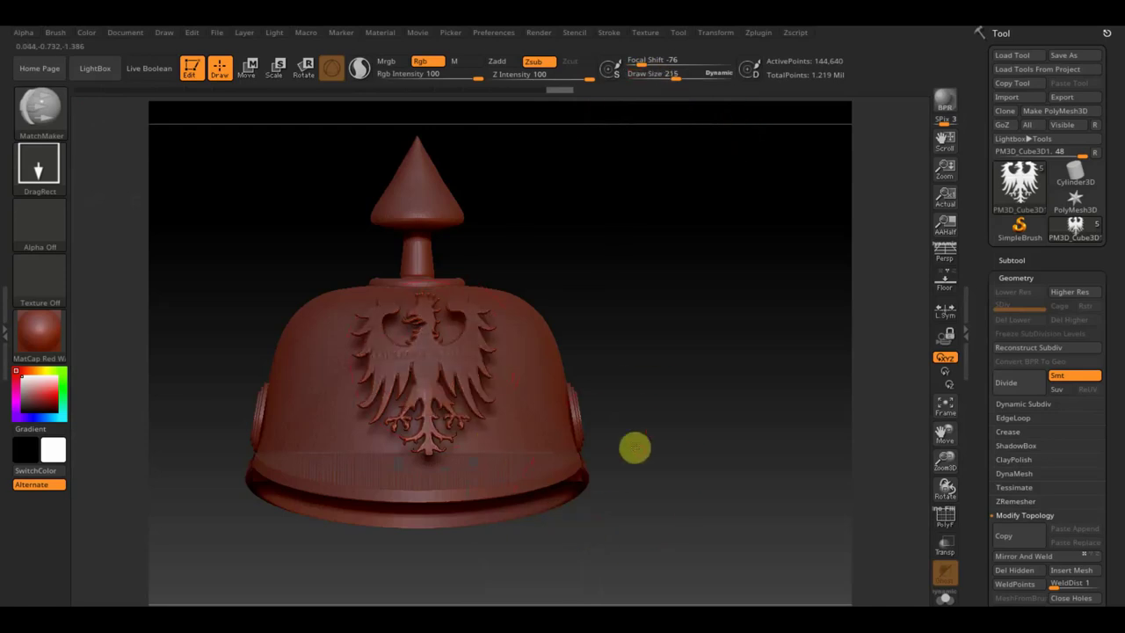
key("ctrl+z")
key("ctrl+z")
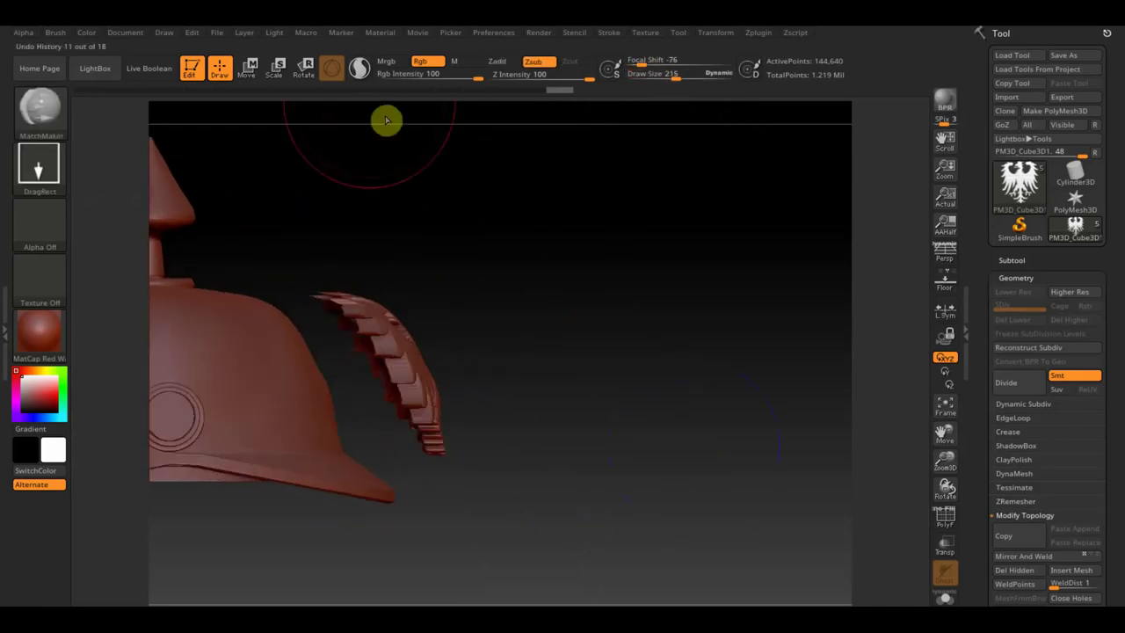
- Push the eagle emblem along its depth axis and enlarge it slightly with the Move gizmo
left_click(248, 67)
left_click_drag(488, 341, 406, 346)
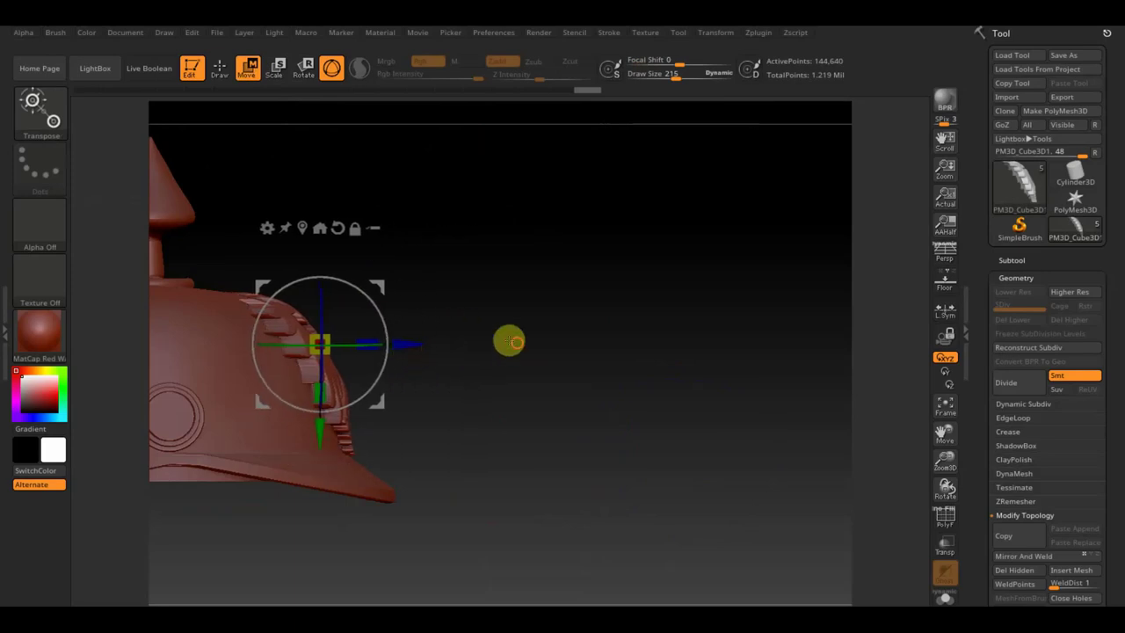
left_click_drag(509, 341, 444, 356)
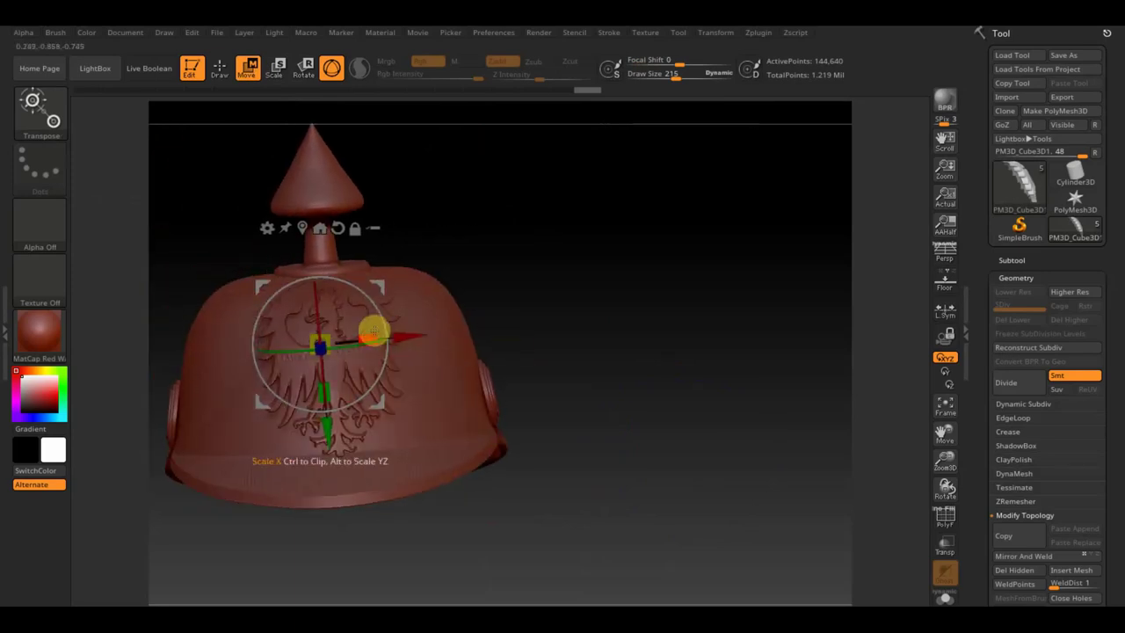
left_click_drag(372, 336, 382, 342)
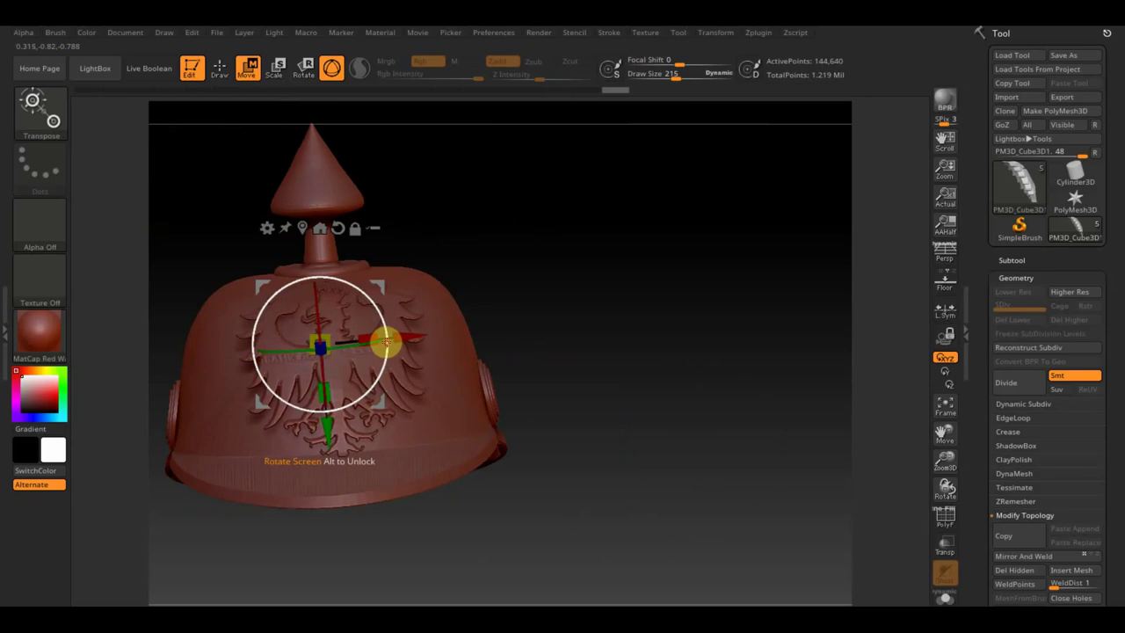
left_click_drag(577, 312, 653, 302)
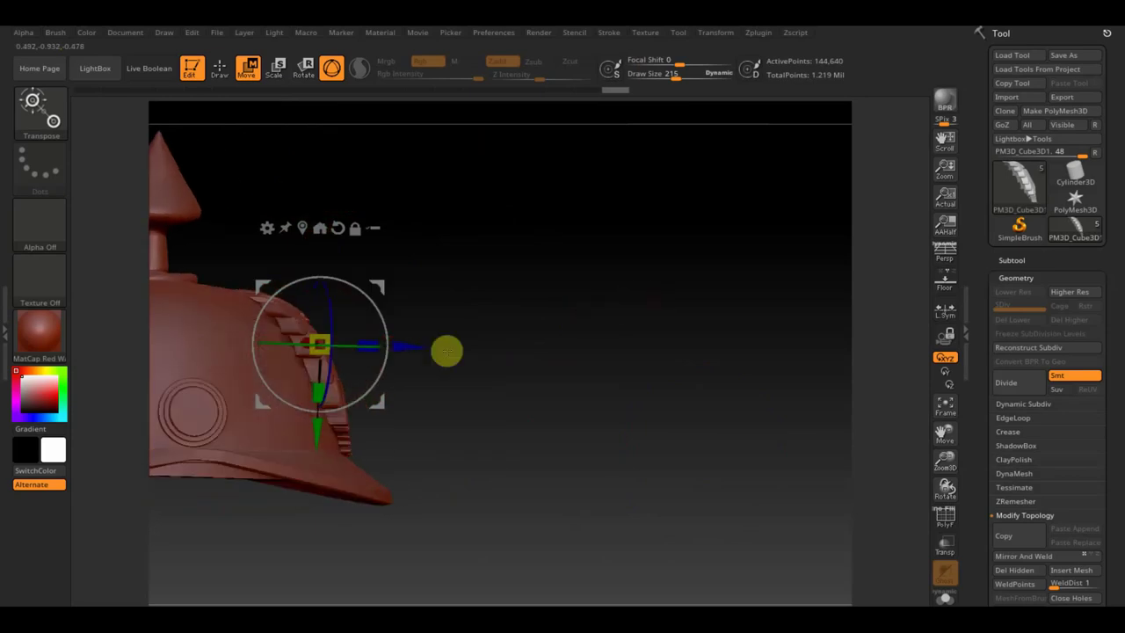
left_click_drag(402, 336, 392, 332)
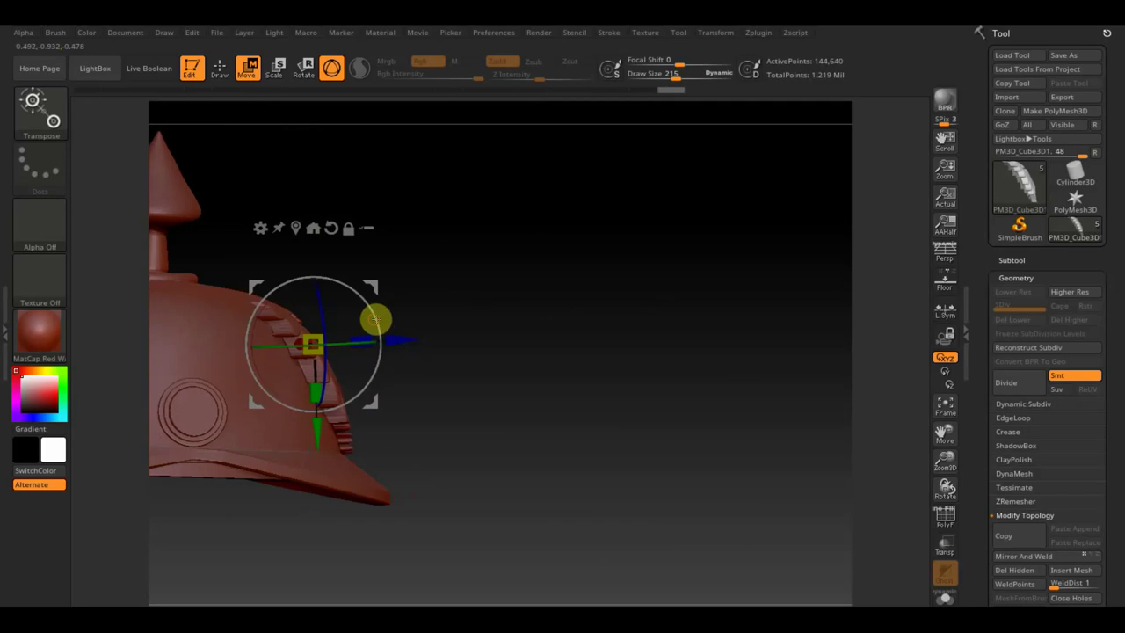
- Tilt the eagle emblem so it follows the helmet's curved front
mouse_move(469, 341)
left_mouse_down()
mouse_move(442, 356)
mouse_move(414, 352)
mouse_move(359, 311)
mouse_move(331, 316)
mouse_move(369, 311)
mouse_move(348, 311)
left_mouse_up()
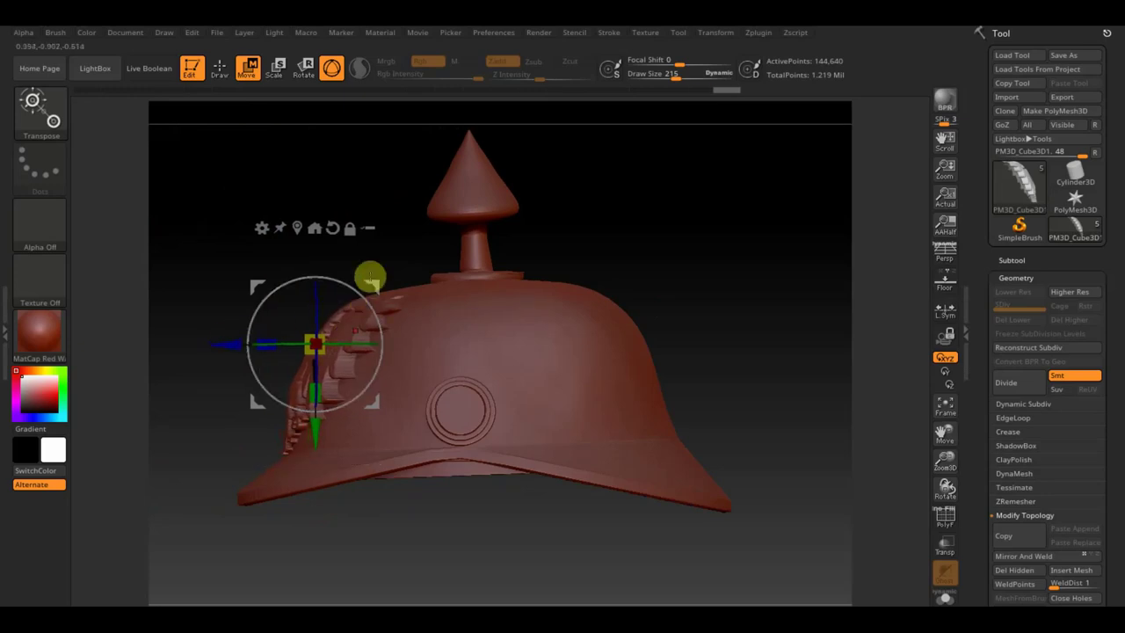
mouse_move(380, 208)
left_mouse_down()
mouse_move(384, 244)
mouse_move(430, 269)
mouse_move(447, 251)
mouse_move(507, 246)
mouse_move(483, 261)
left_mouse_up()
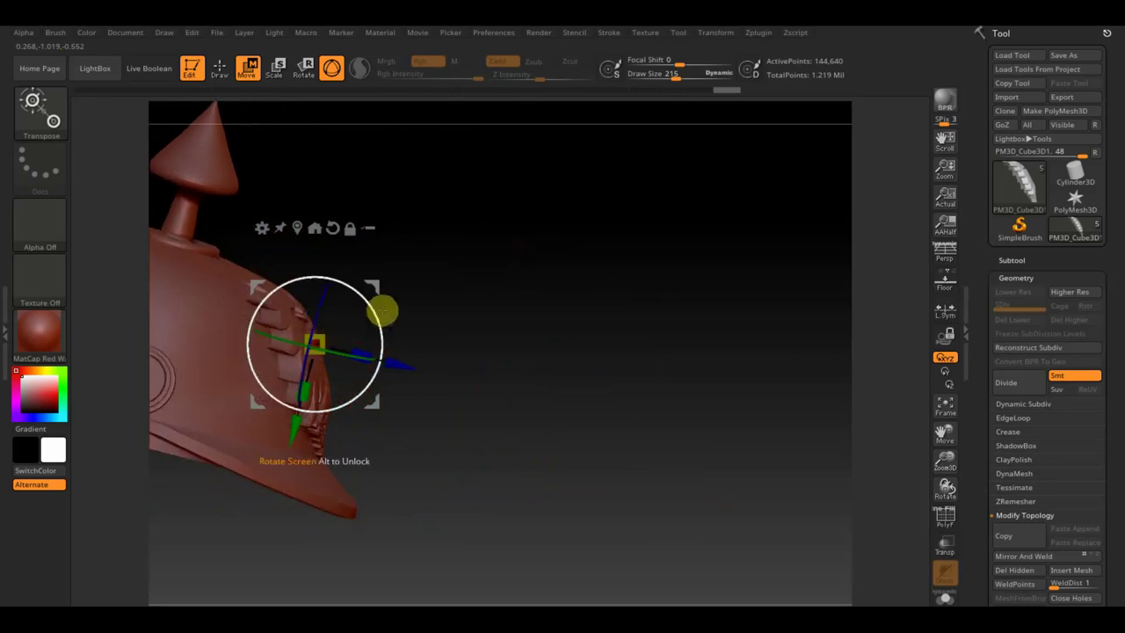
mouse_move(376, 316)
left_mouse_down()
mouse_move(477, 321)
mouse_move(384, 314)
left_mouse_up()
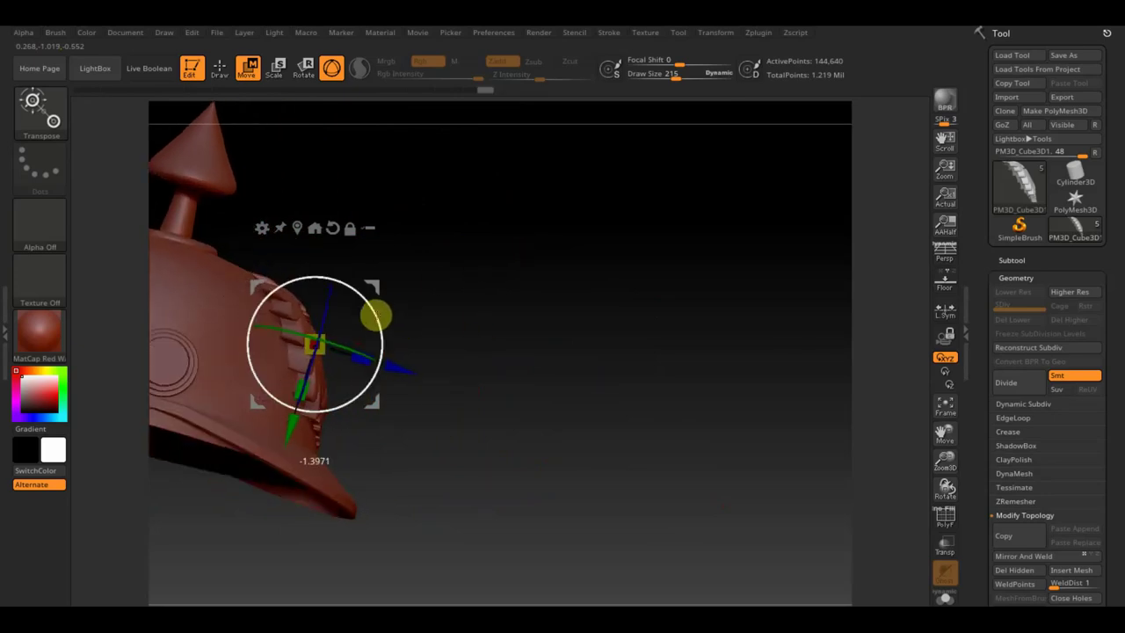
mouse_move(377, 310)
left_mouse_down()
mouse_move(439, 326)
mouse_move(344, 315)
left_mouse_up()
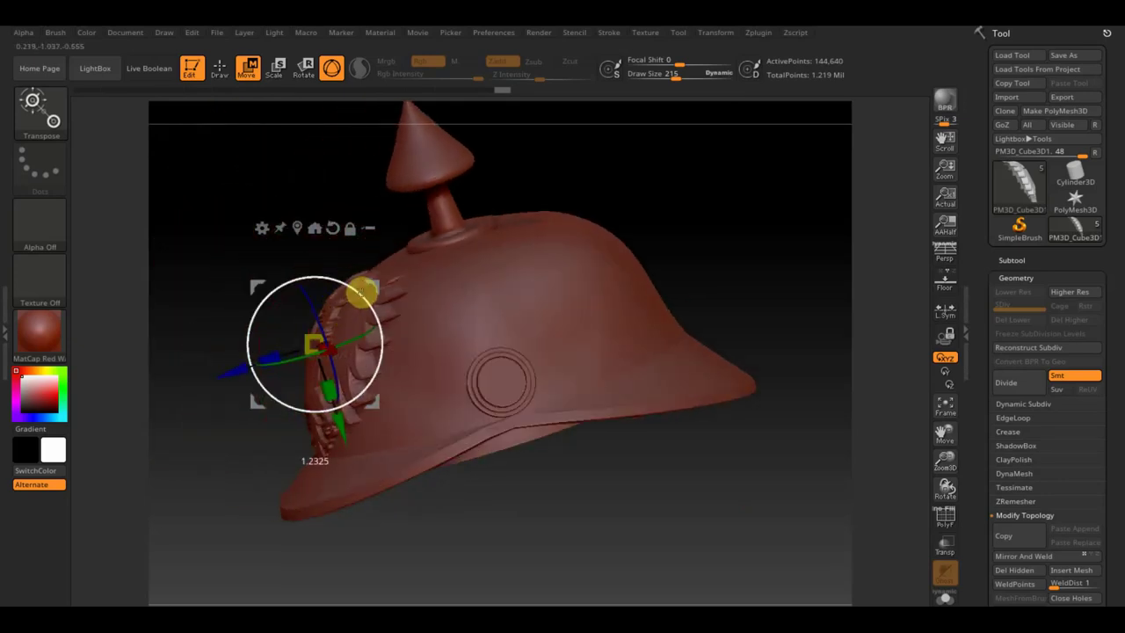
mouse_move(241, 369)
left_mouse_down()
mouse_move(188, 239)
mouse_move(256, 219)
left_mouse_up()
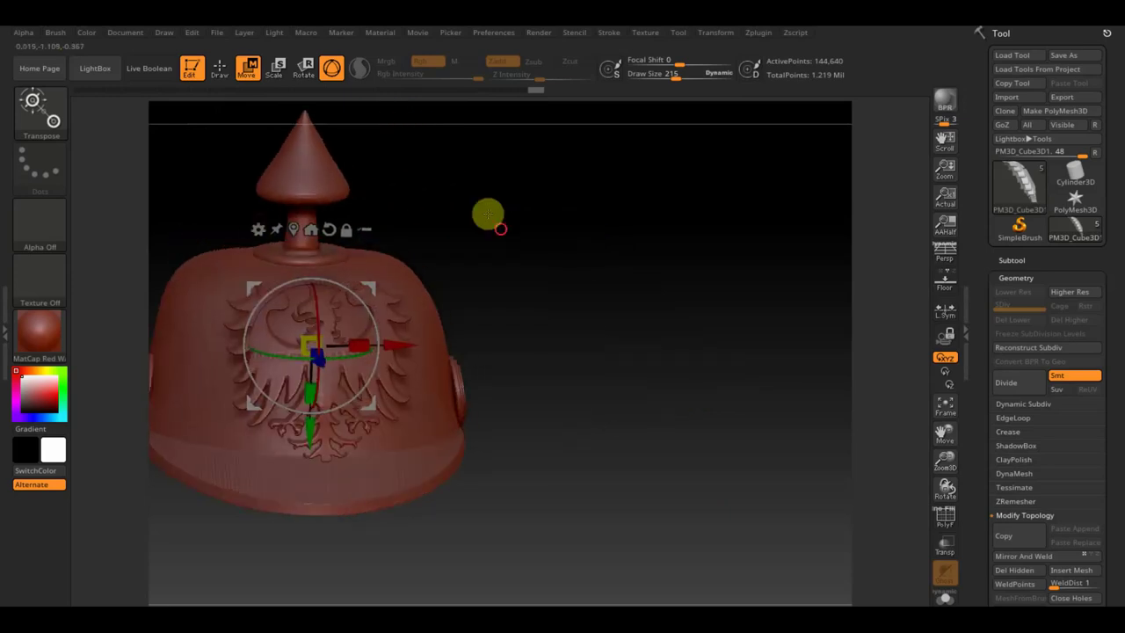
left_click(220, 67)
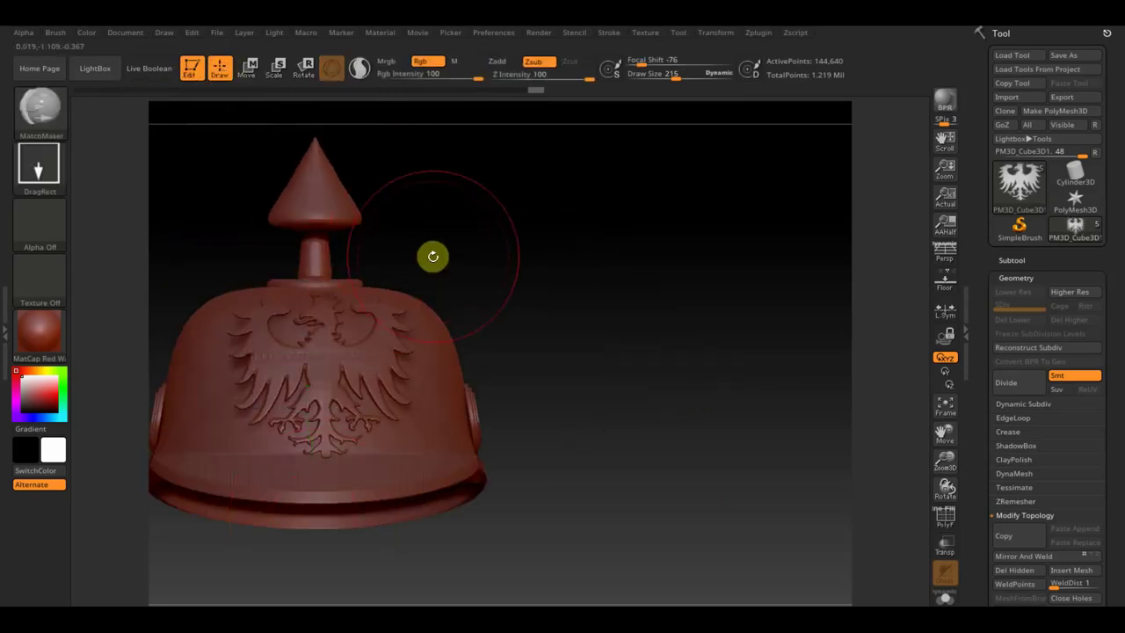
- Solo the eagle subtool and widen the emblem with the Move gizmo
mouse_move(498, 309)
left_mouse_down()
mouse_move(557, 326)
mouse_move(535, 306)
mouse_move(529, 233)
mouse_move(567, 298)
mouse_move(568, 410)
mouse_move(931, 319)
left_mouse_up()
left_click(1012, 260)
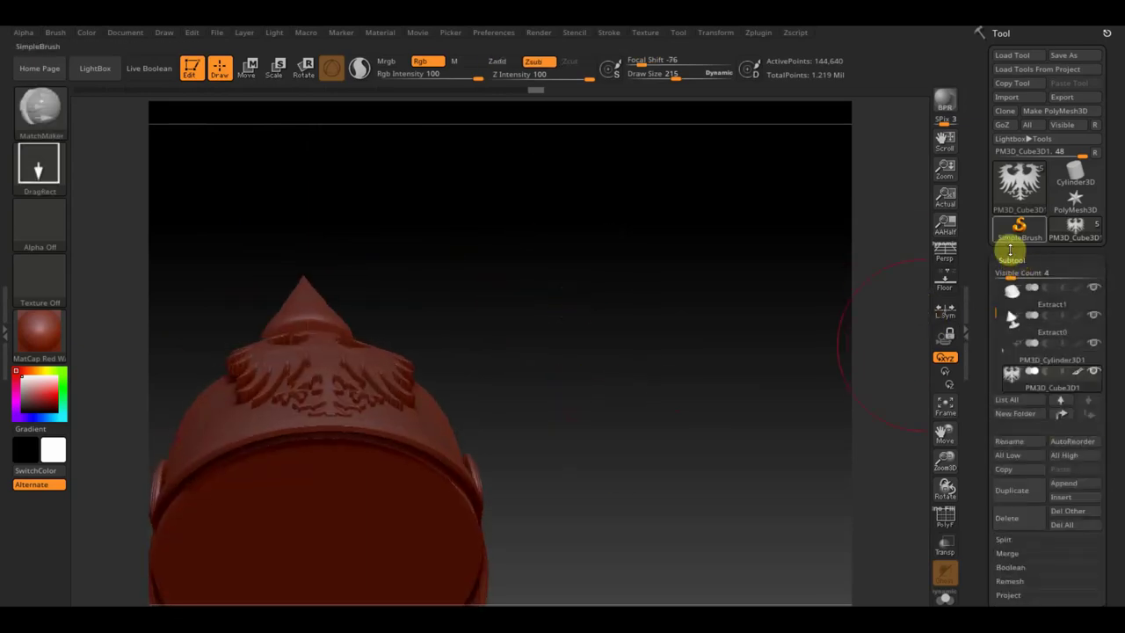
left_click(1095, 373, "shift")
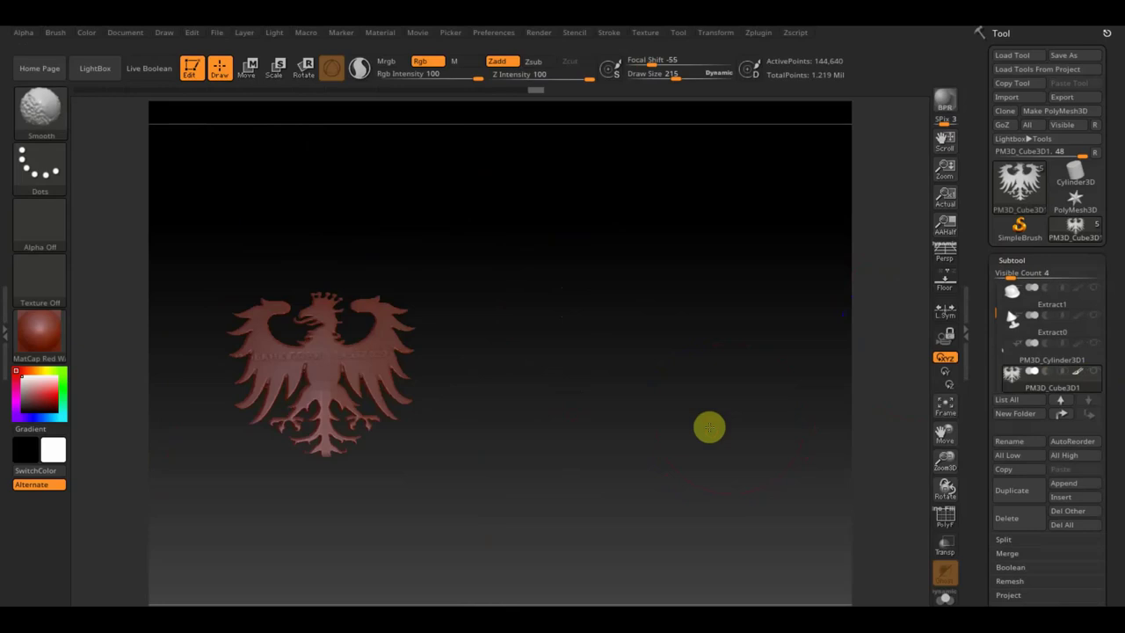
mouse_move(709, 427)
left_mouse_down()
mouse_move(698, 309)
mouse_move(700, 322)
left_mouse_up()
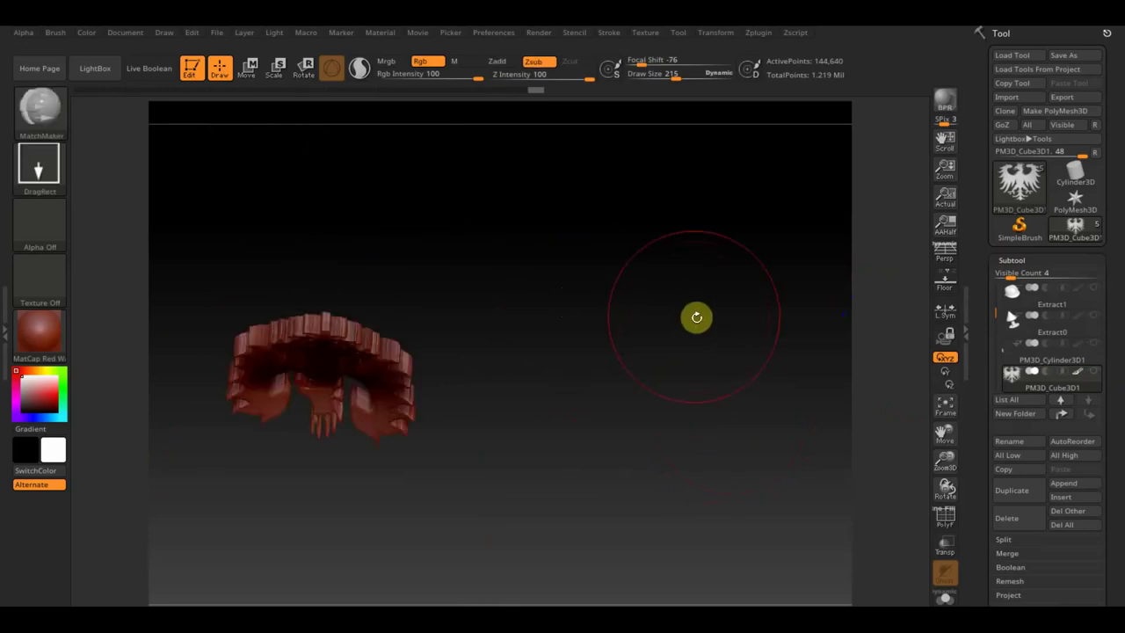
left_click(250, 70)
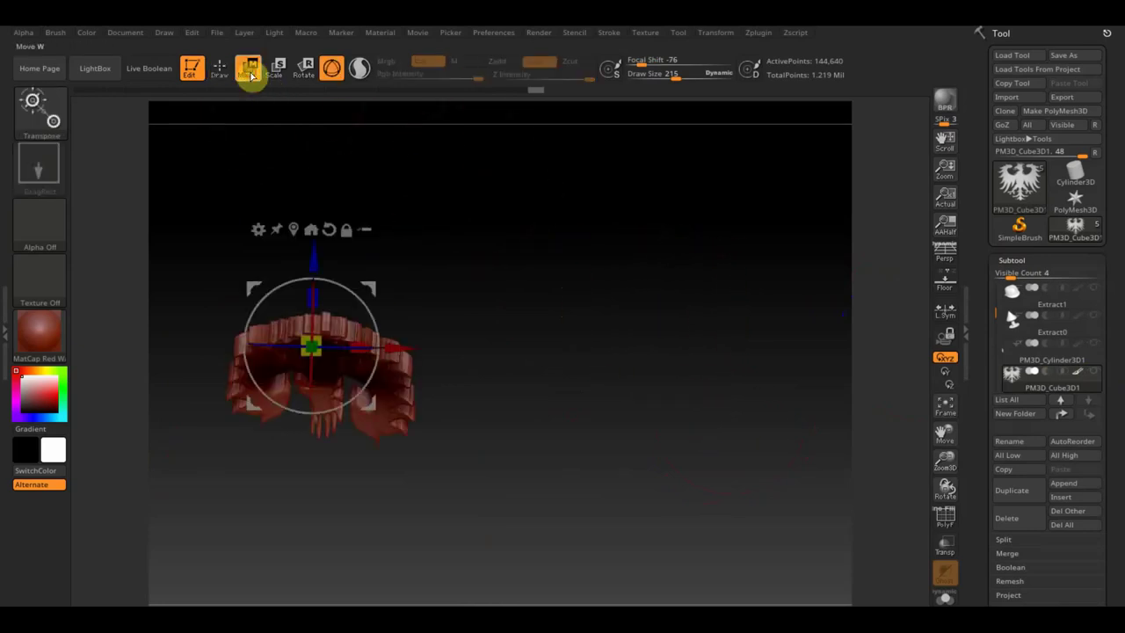
left_click_drag(369, 306, 369, 305)
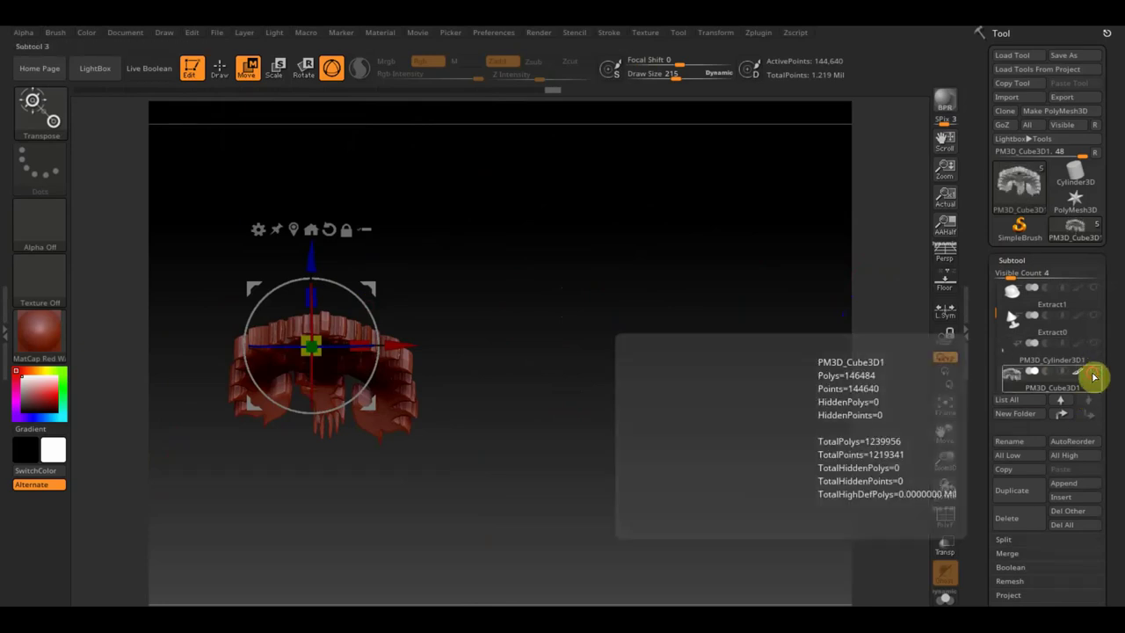
- Unhide the helmet, shift the eagle sideways and shorten it to about 0.90 height
left_click(1093, 376)
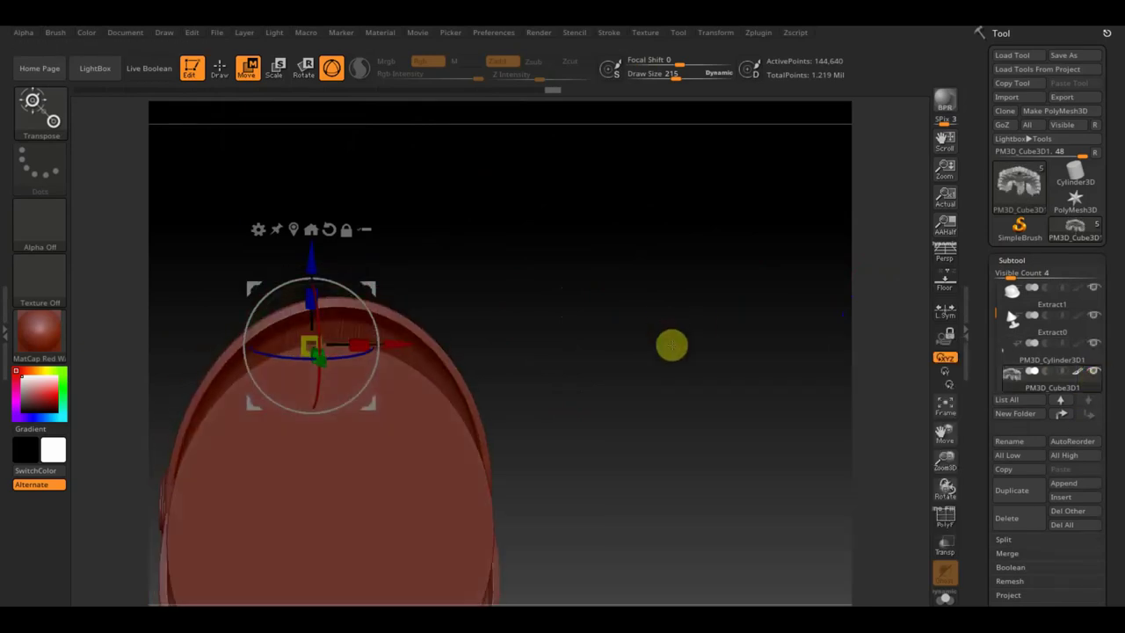
mouse_move(672, 344)
left_mouse_down()
mouse_move(668, 427)
mouse_move(668, 387)
mouse_move(671, 407)
left_mouse_up()
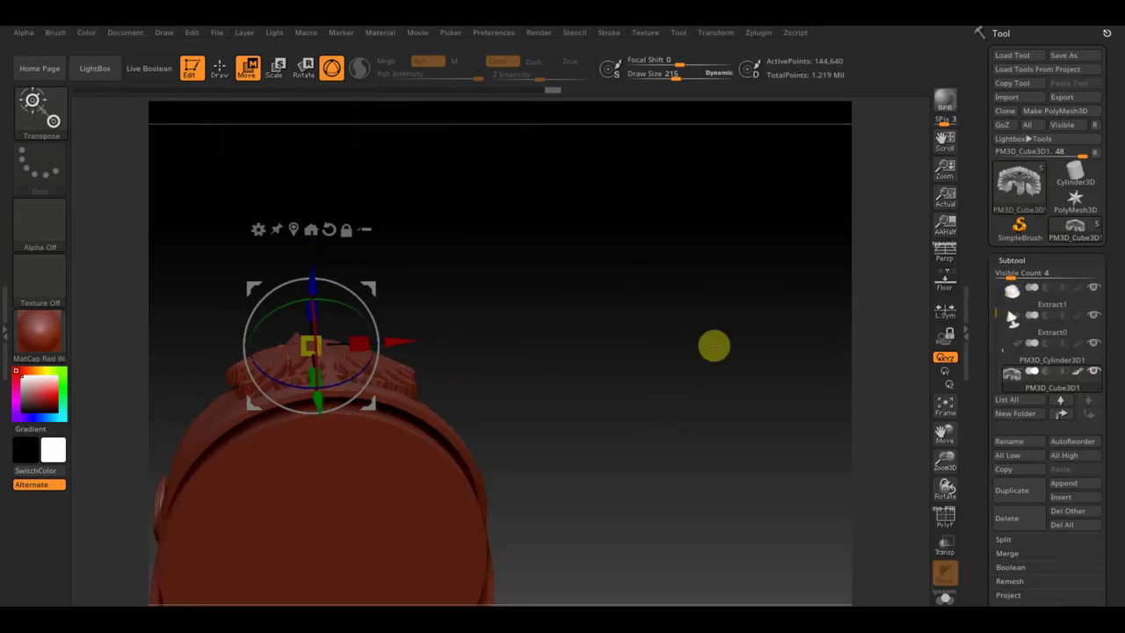
mouse_move(712, 344)
left_mouse_down()
mouse_move(711, 359)
mouse_move(711, 334)
left_mouse_up()
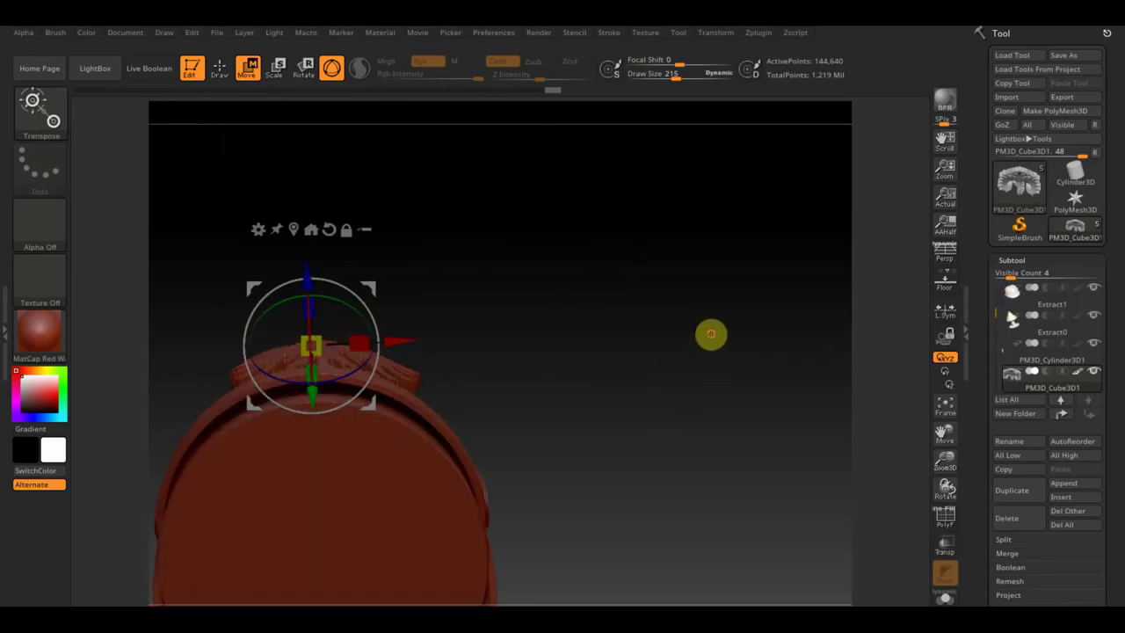
mouse_move(409, 340)
left_mouse_down()
mouse_move(370, 320)
mouse_move(585, 329)
mouse_move(585, 444)
left_mouse_up()
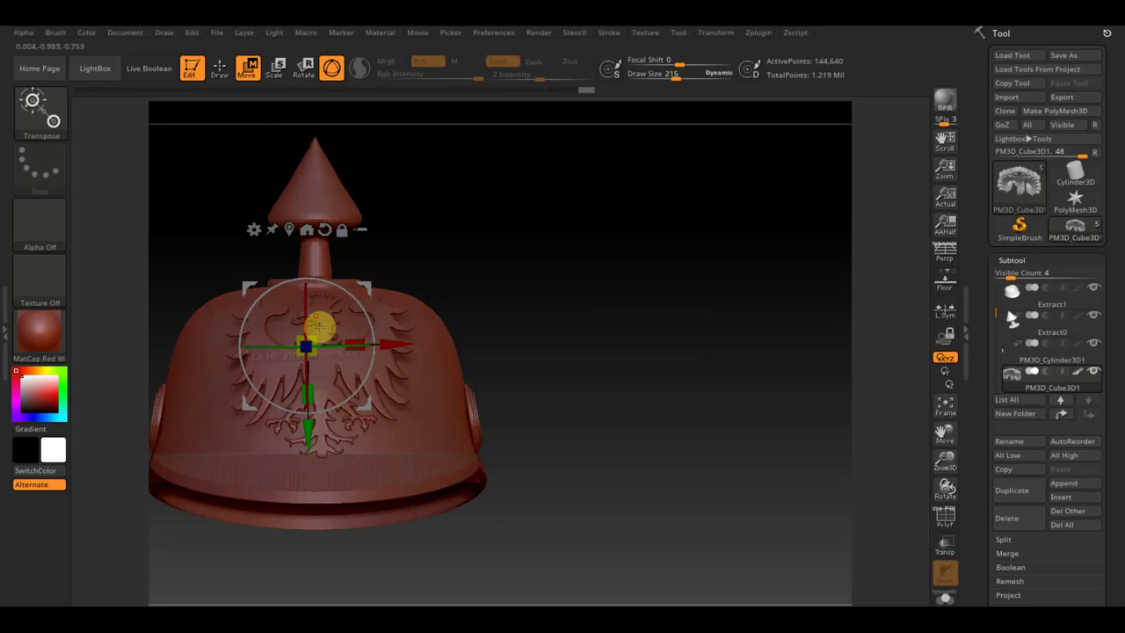
left_click_drag(309, 393, 307, 388)
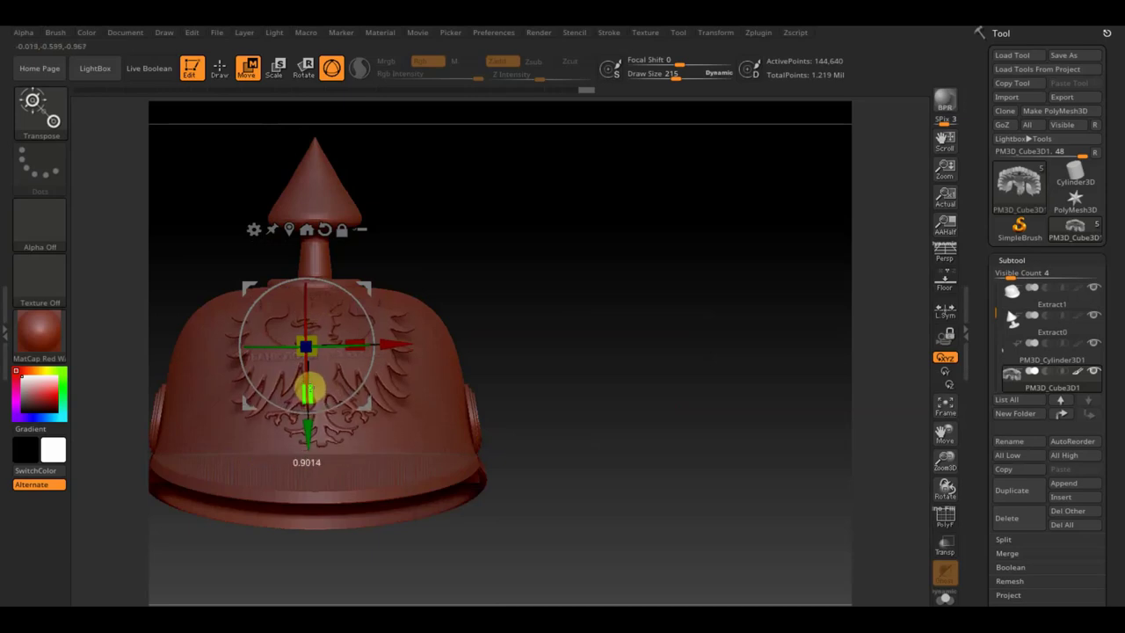
mouse_move(625, 446)
left_mouse_down()
mouse_move(706, 448)
mouse_move(685, 423)
mouse_move(667, 469)
mouse_move(610, 399)
mouse_move(650, 420)
mouse_move(650, 389)
mouse_move(653, 452)
left_mouse_up()
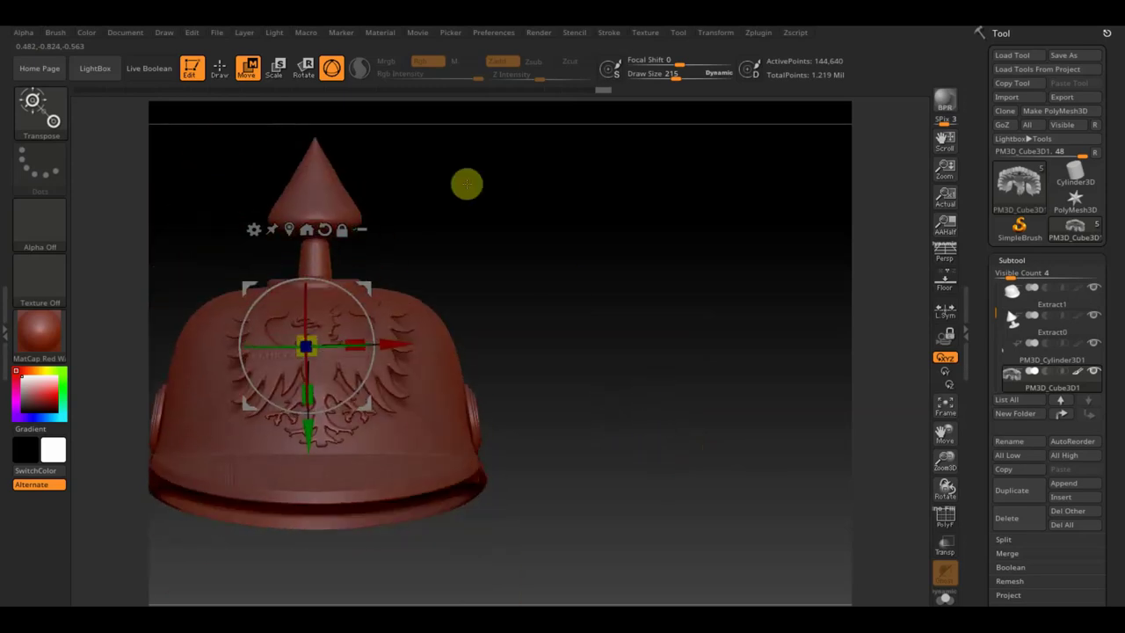
- Mask the eagle's left and right wings with MaskPen, then reduce the brush size
left_click(220, 70)
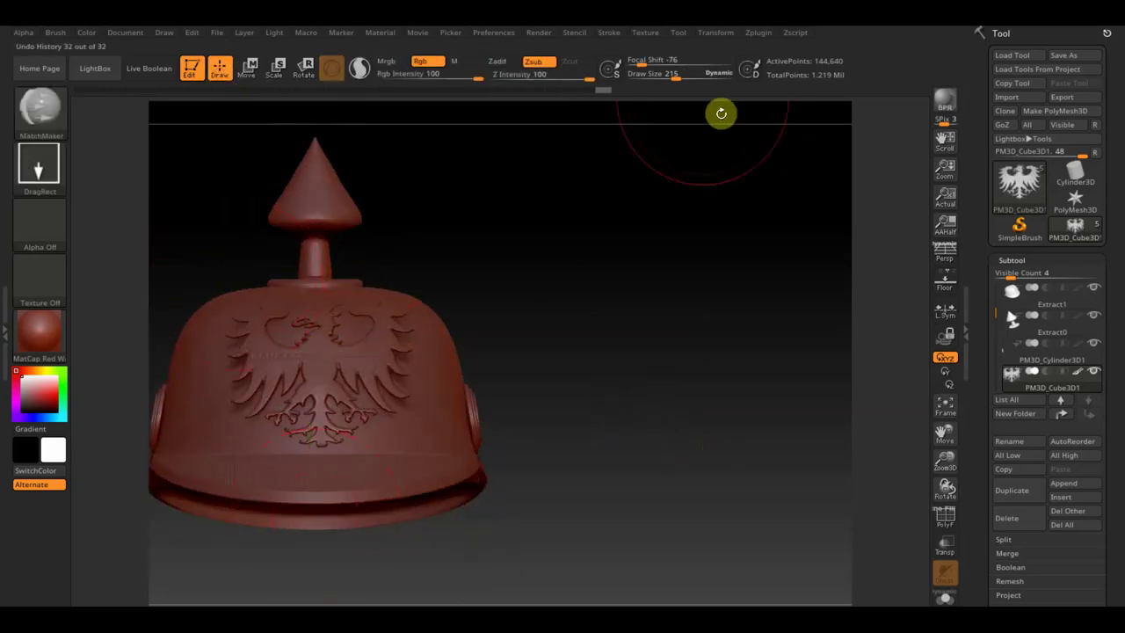
left_click_drag(672, 76, 657, 76)
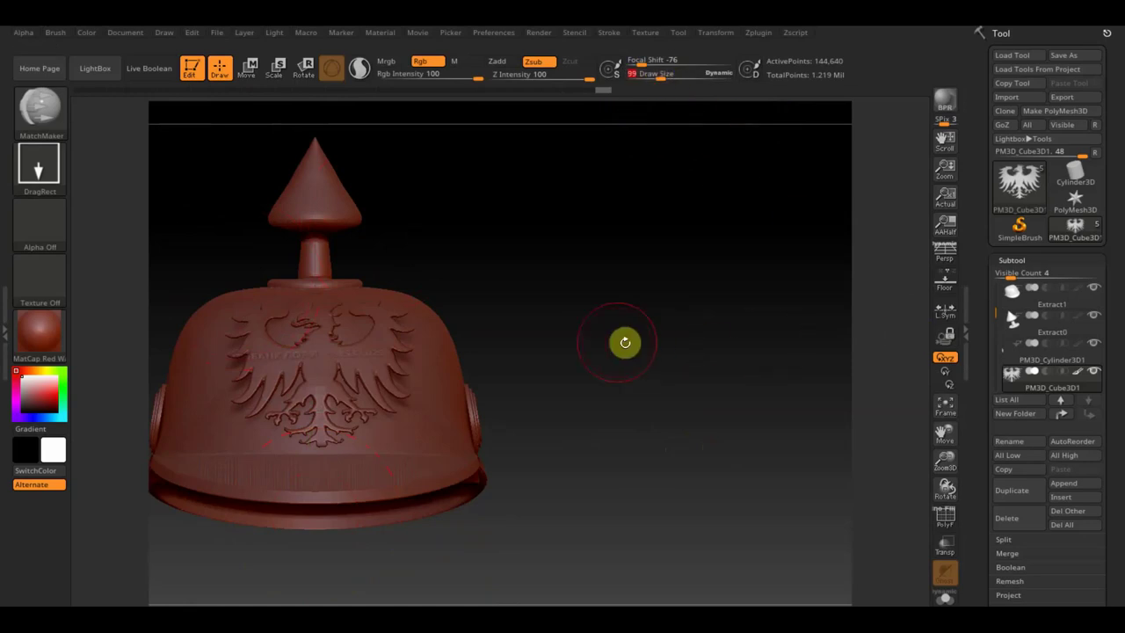
left_click_drag(625, 342, 783, 359, "alt")
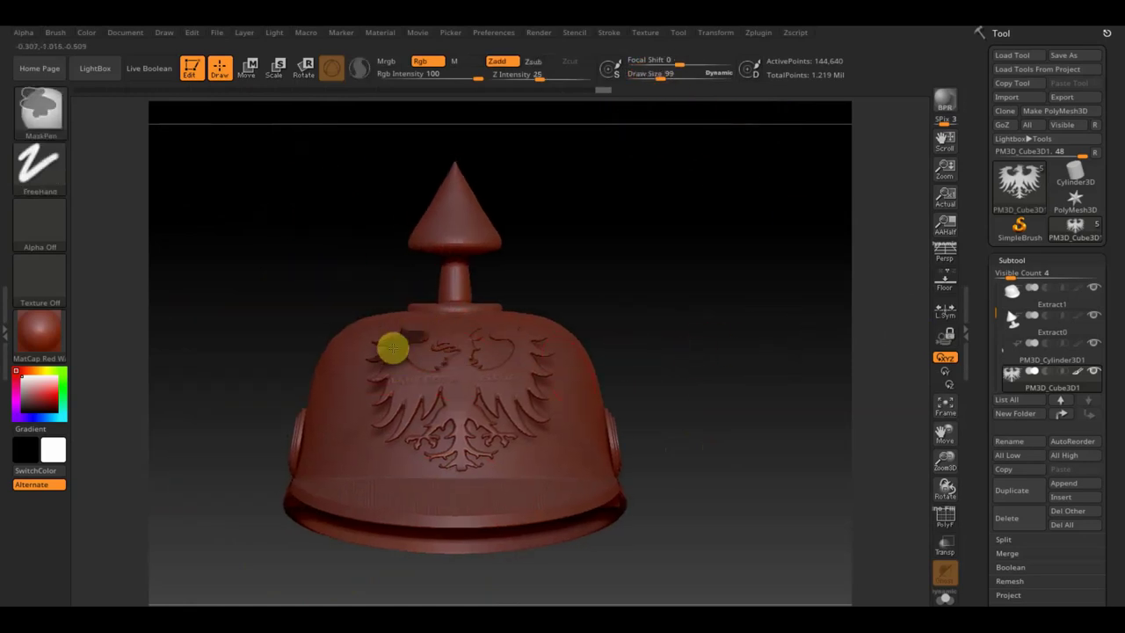
left_click_drag(394, 340, 389, 385, "ctrl")
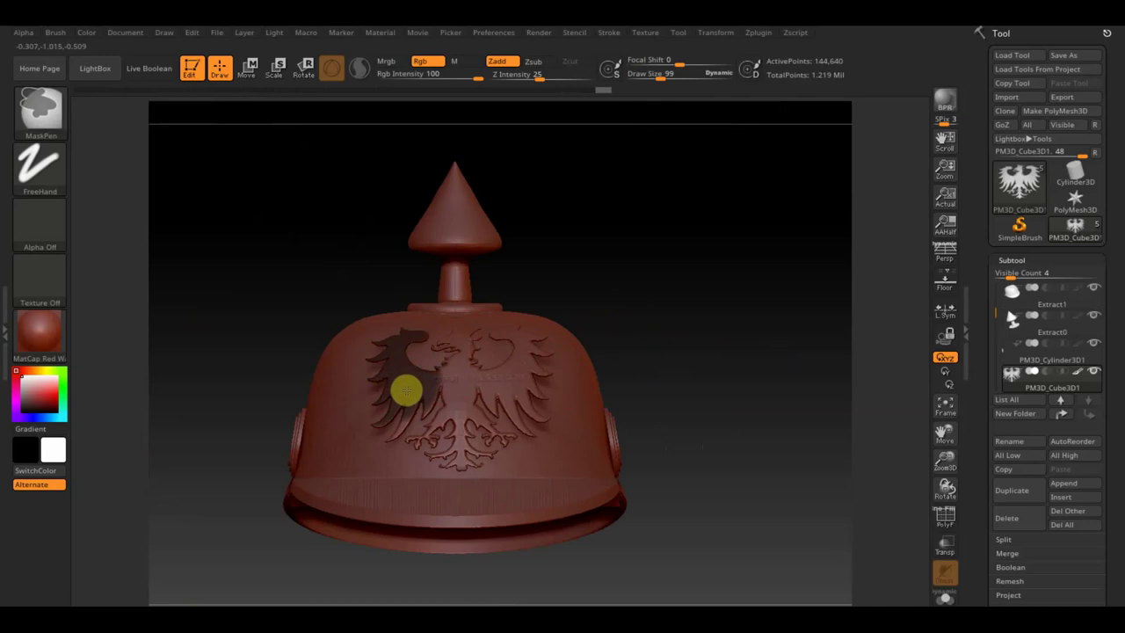
left_click_drag(380, 422, 360, 397, "ctrl")
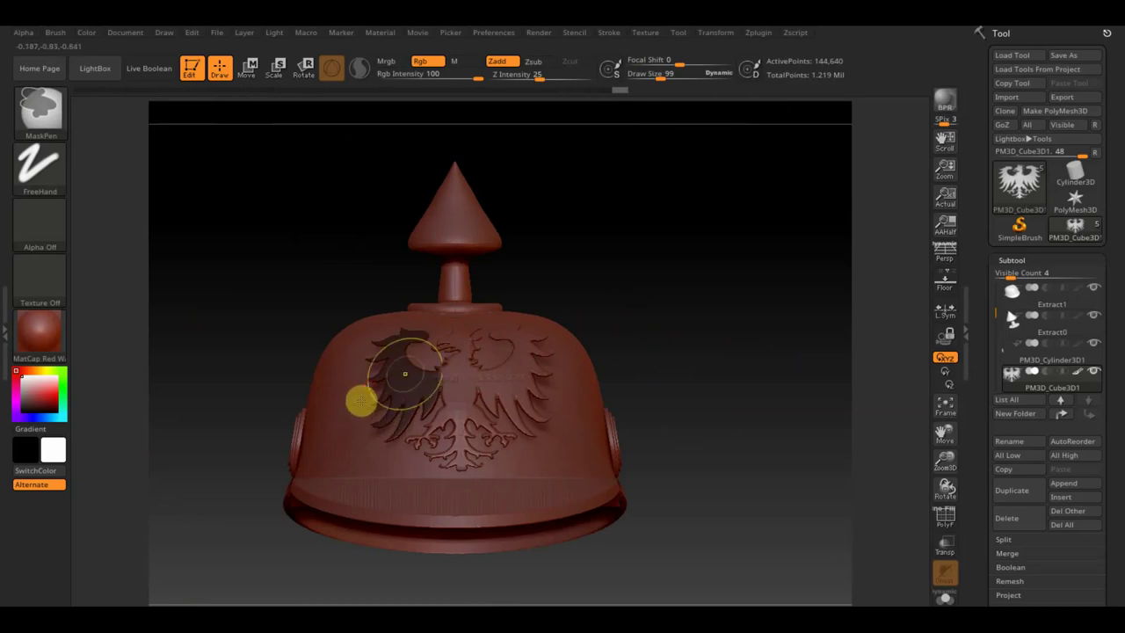
key("ctrl")
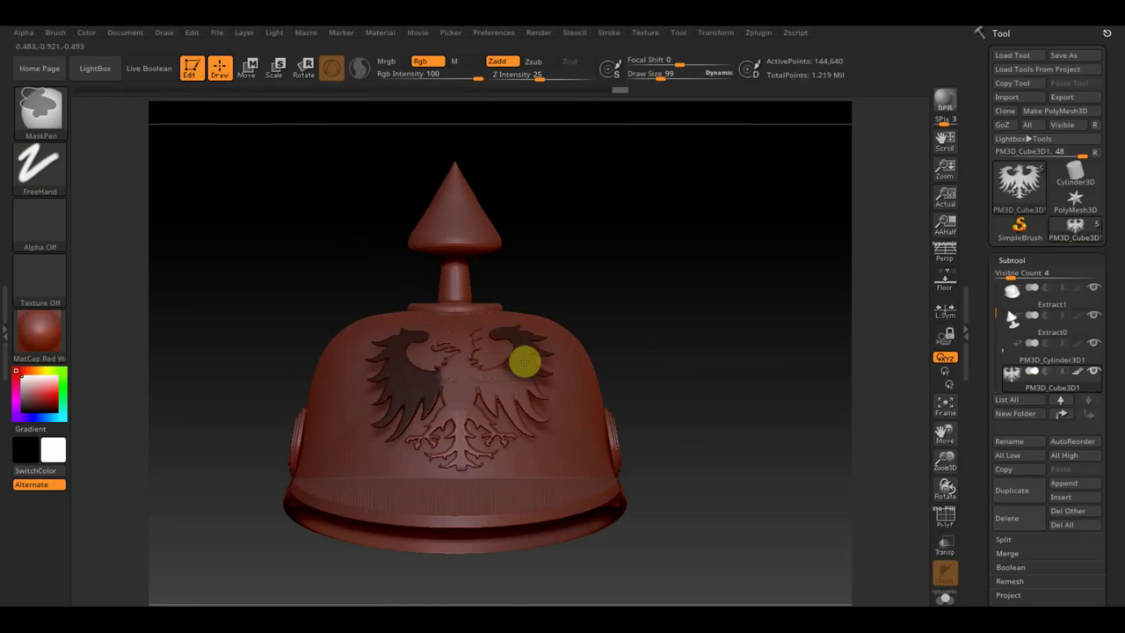
left_click_drag(525, 360, 533, 391, "ctrl")
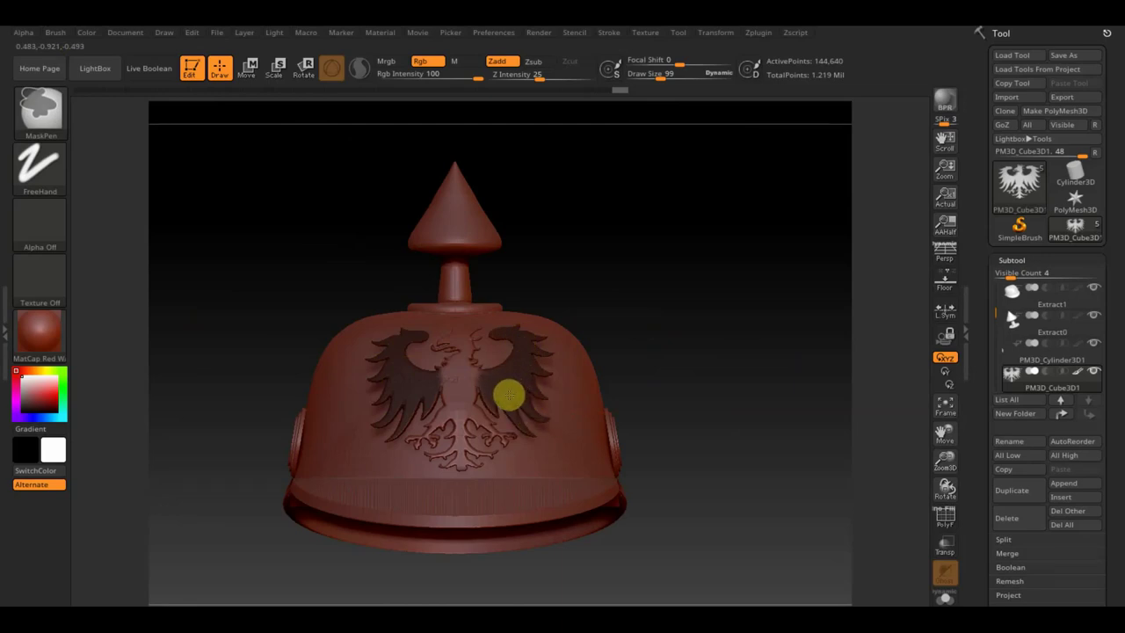
left_click_drag(664, 75, 646, 79)
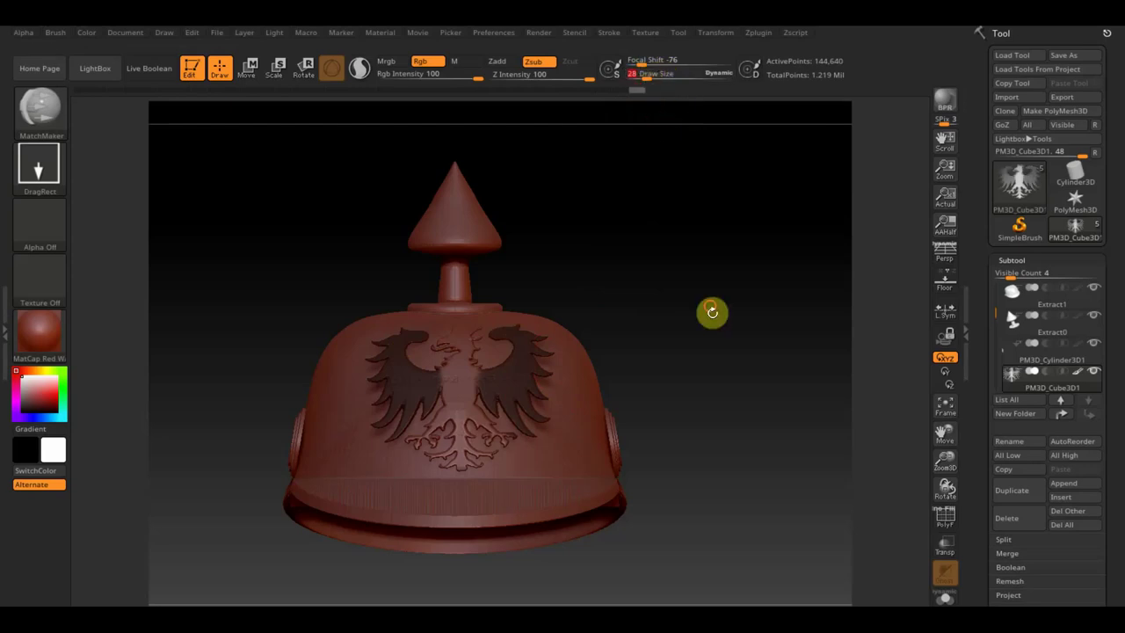
- Invert the eagle's mask so the wings are free, viewing the helmet from above
mouse_move(711, 311)
right_mouse_down("ctrl")
mouse_move(725, 371)
mouse_move(636, 444)
right_mouse_up("ctrl")
key("ctrl")
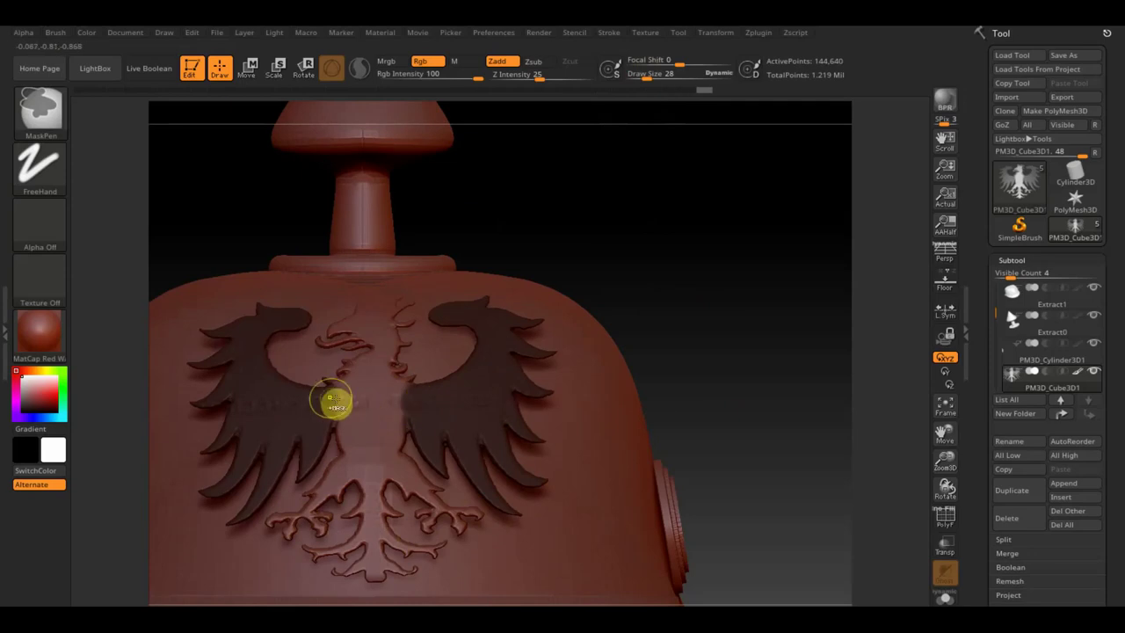
key("ctrl")
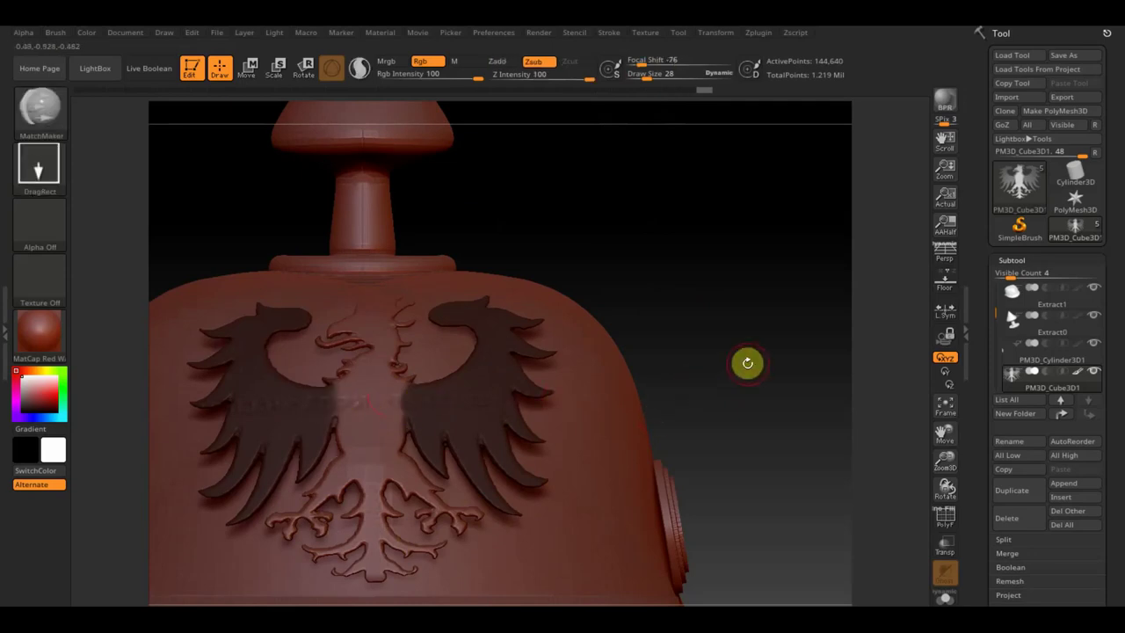
key("ctrl")
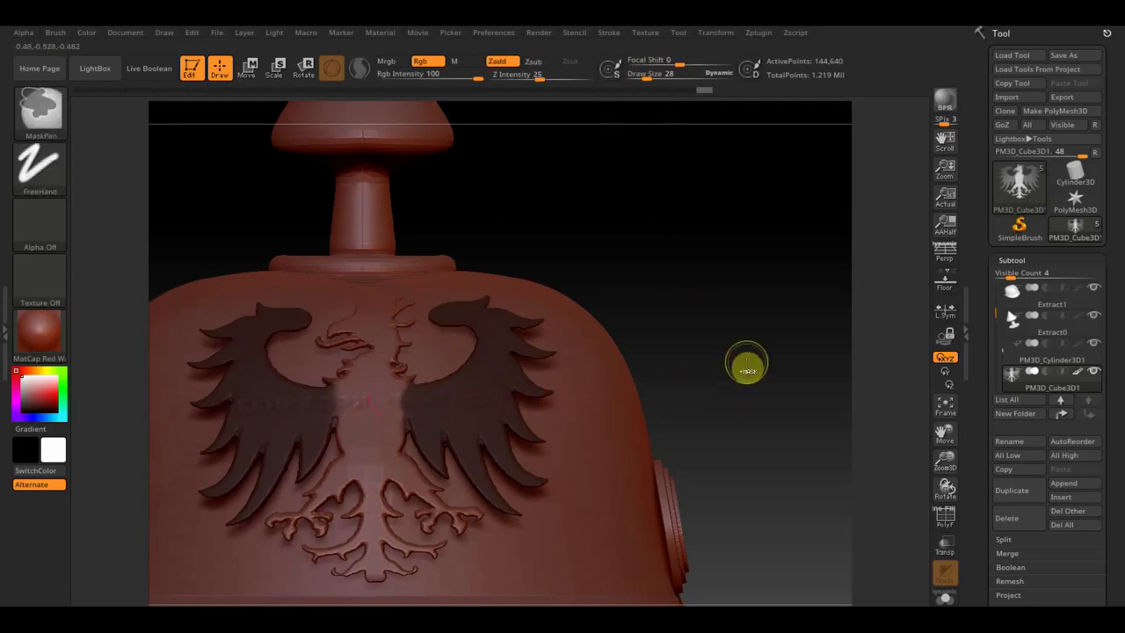
left_click(746, 364, "ctrl")
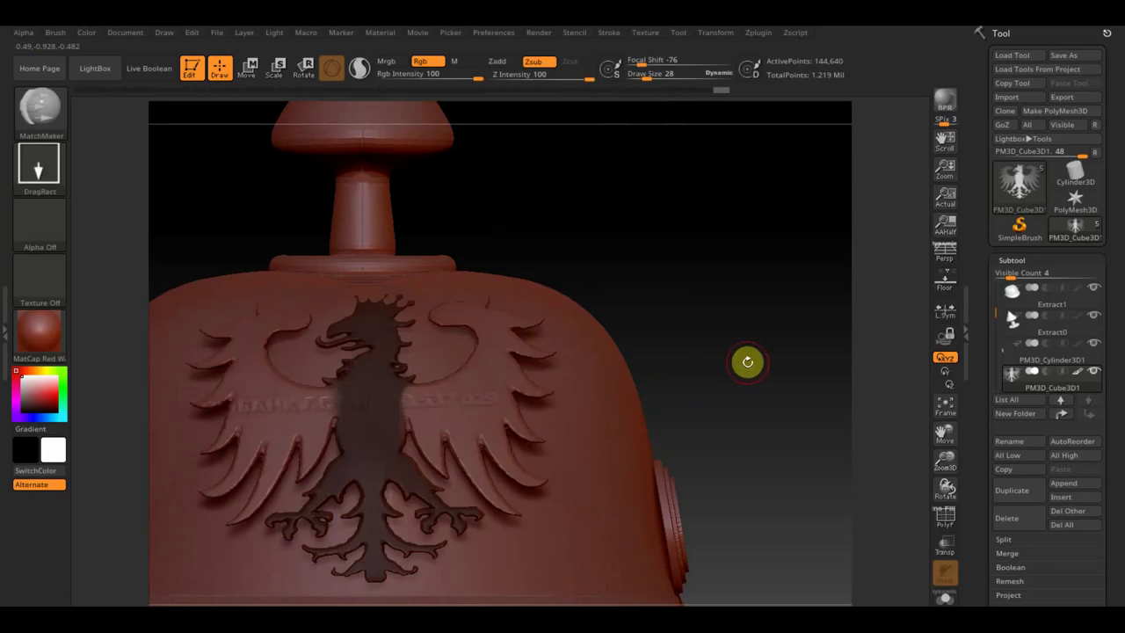
mouse_move(746, 361)
left_mouse_down()
mouse_move(785, 387)
mouse_move(793, 286)
mouse_move(779, 325)
mouse_move(780, 391)
left_mouse_up()
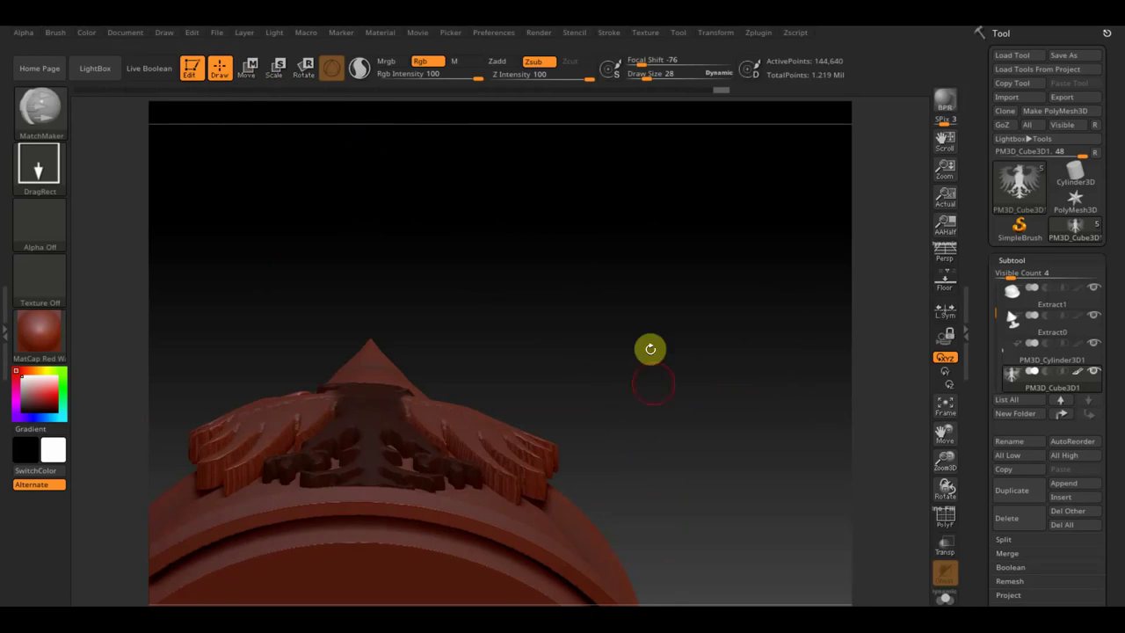
mouse_move(684, 586)
left_mouse_down("ctrl")
mouse_move(408, 392)
mouse_move(395, 351)
left_mouse_up("ctrl")
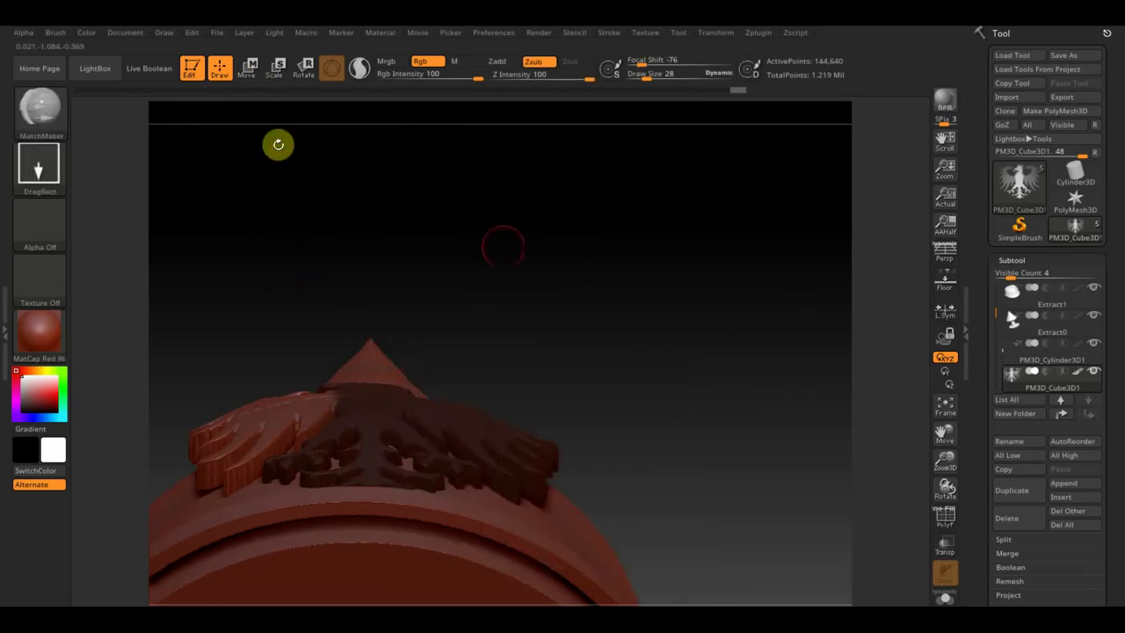
left_click_drag(521, 256, 520, 237)
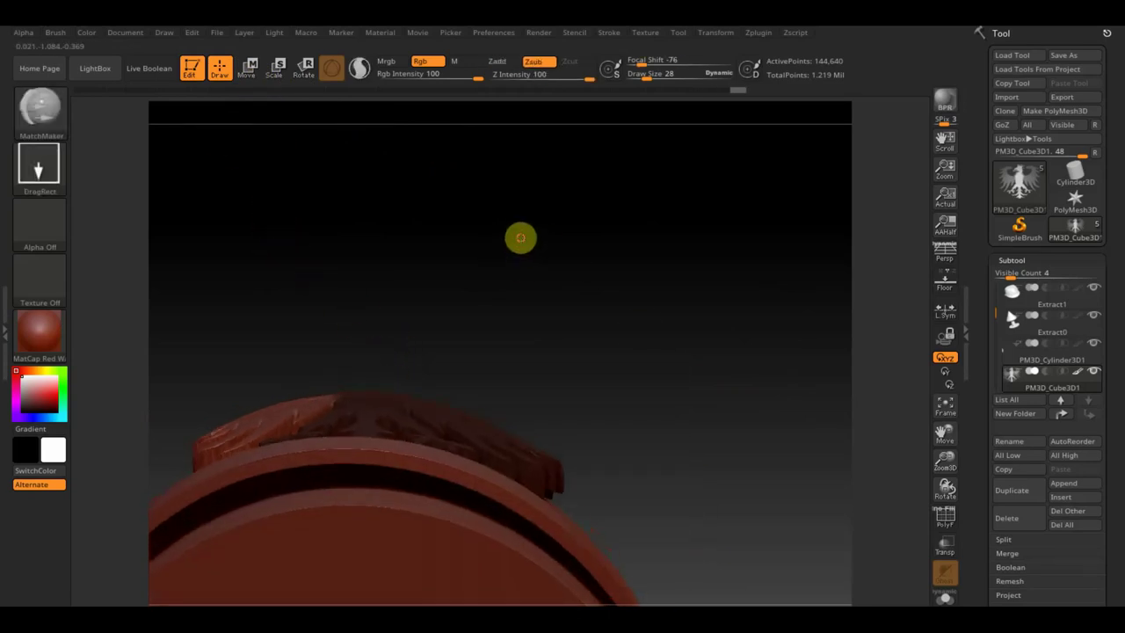
left_click(303, 69)
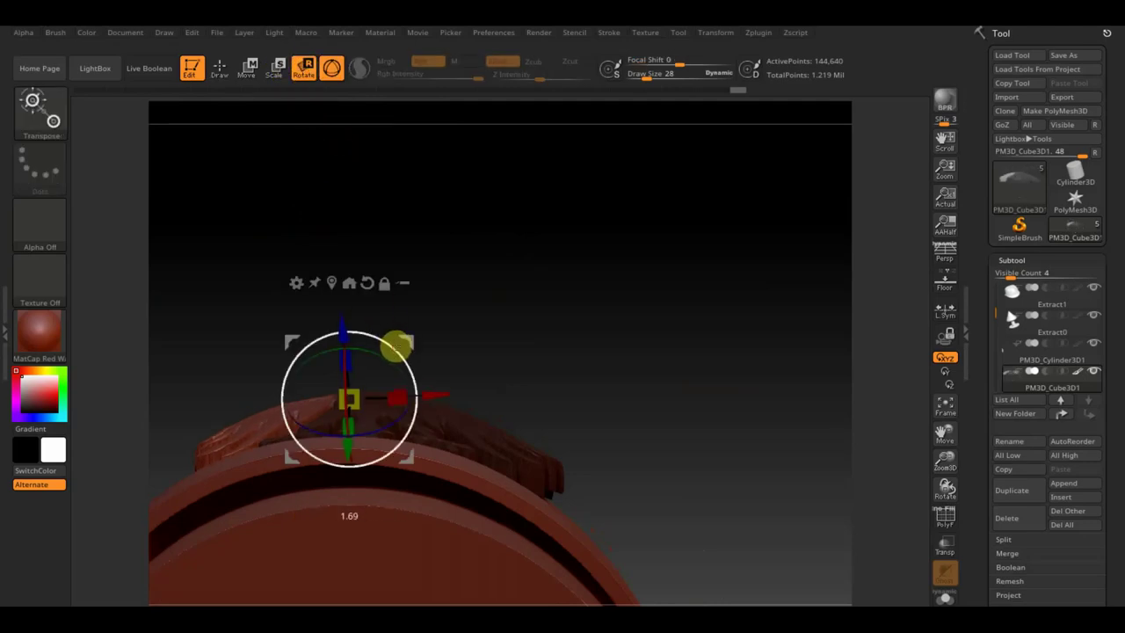
- Rotate the unmasked eagle wings about 5 degrees along the curve, checking from several angles
mouse_move(396, 347)
left_mouse_down()
mouse_move(555, 339)
mouse_move(577, 395)
mouse_move(610, 389)
mouse_move(622, 356)
mouse_move(595, 367)
mouse_move(552, 454)
mouse_move(571, 511)
mouse_move(748, 246)
left_mouse_up()
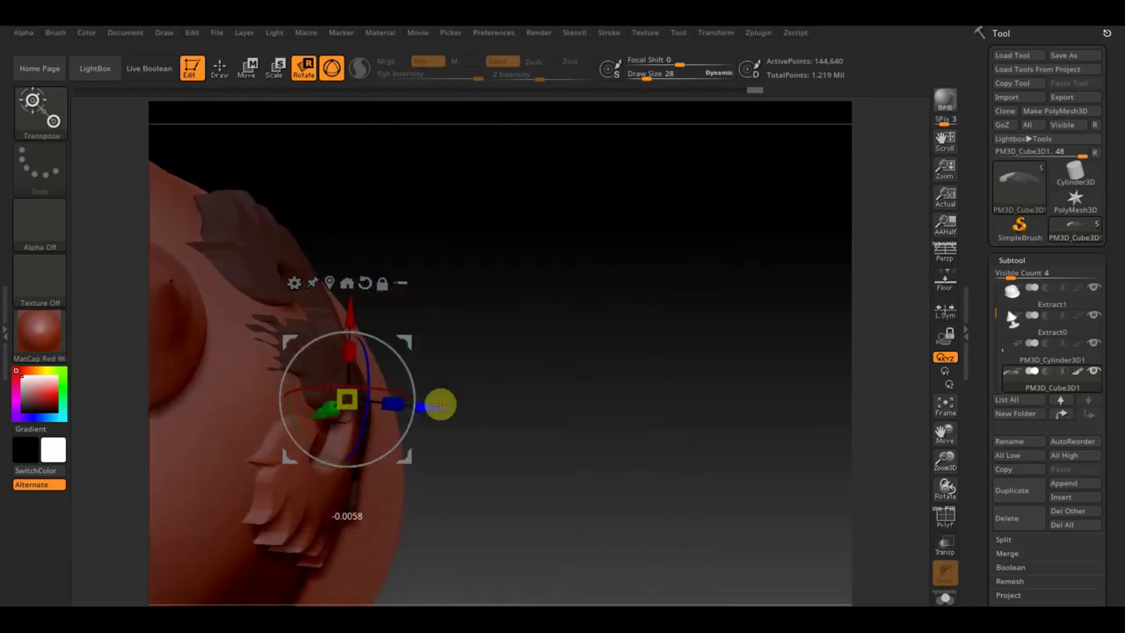
mouse_move(610, 413)
left_mouse_down()
mouse_move(592, 377)
mouse_move(540, 354)
mouse_move(648, 313)
left_mouse_up()
mouse_move(762, 298)
left_mouse_down()
mouse_move(776, 389)
mouse_move(670, 548)
mouse_move(660, 514)
left_mouse_up()
mouse_move(242, 192)
left_mouse_down()
mouse_move(313, 241)
mouse_move(357, 208)
left_mouse_up()
left_click_drag(668, 163, 711, 210)
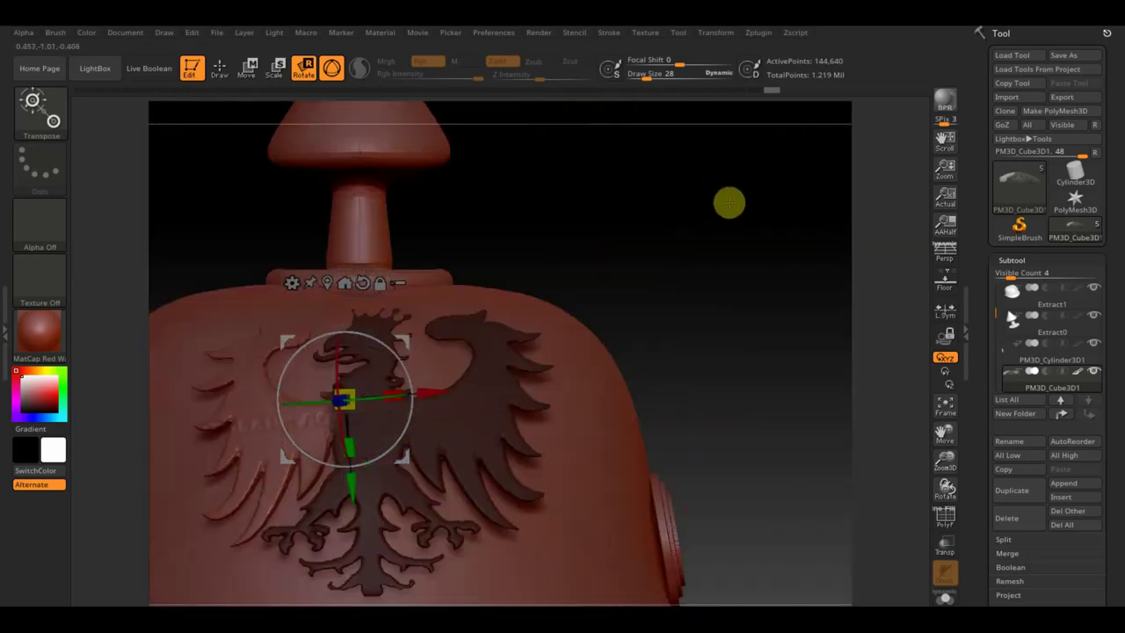
left_click(220, 68)
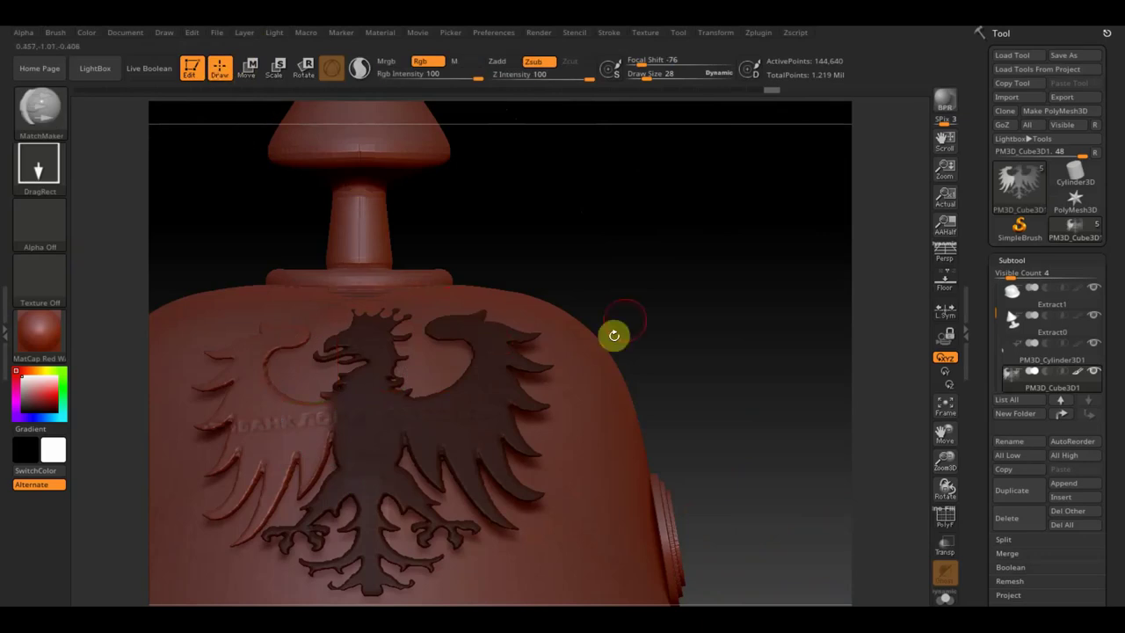
- Invert the mask, then rectangle-mask the eagle's left half, leaving the right wing free
key("ctrl")
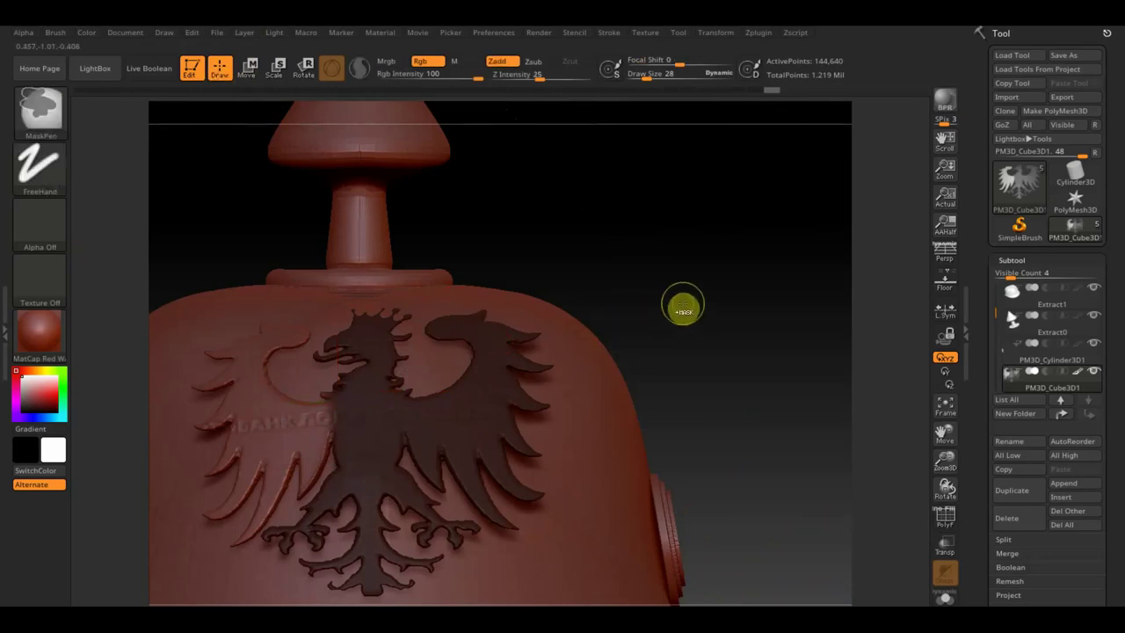
left_click(683, 307, "ctrl")
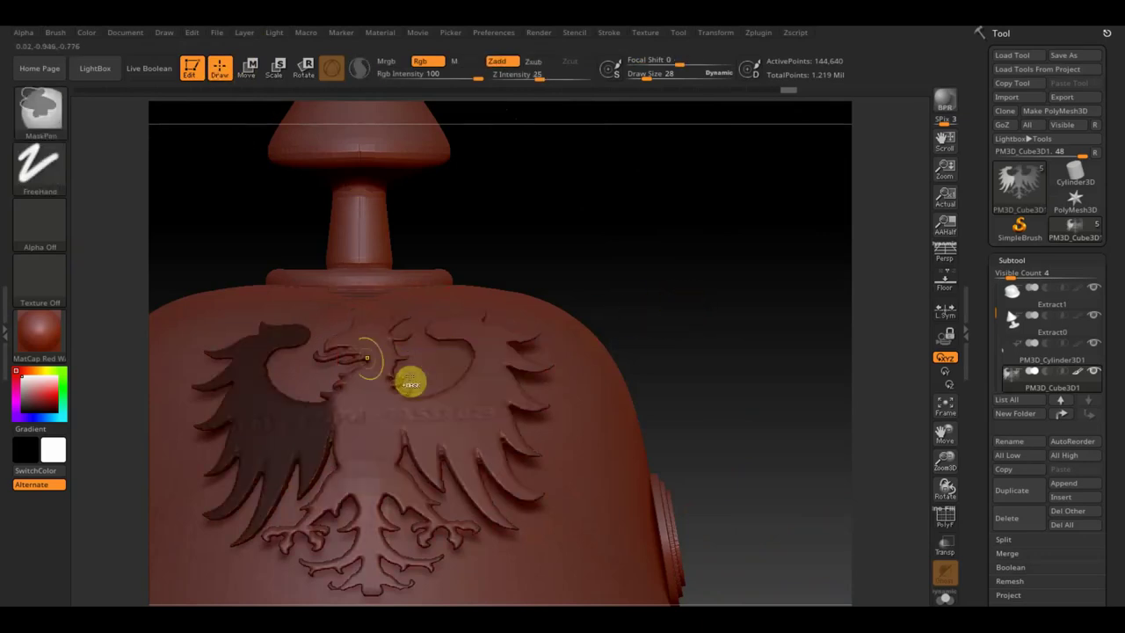
mouse_move(181, 247)
left_mouse_down("ctrl")
mouse_move(348, 485)
mouse_move(409, 597)
left_mouse_up("ctrl")
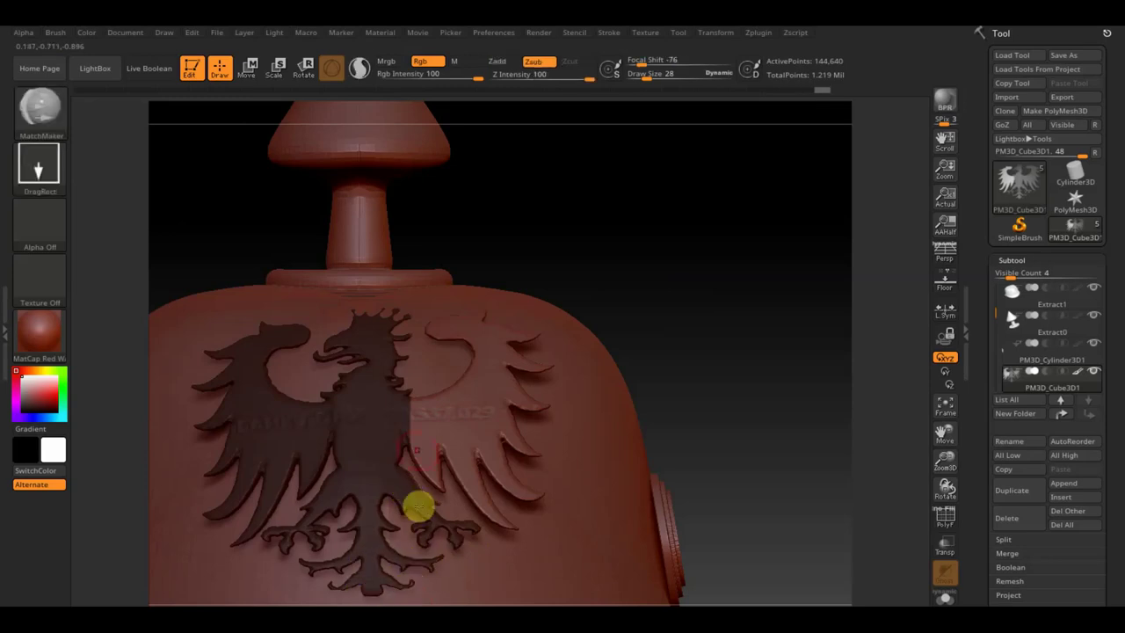
mouse_move(743, 404)
left_mouse_down()
mouse_move(738, 299)
mouse_move(751, 319)
mouse_move(751, 406)
left_mouse_up()
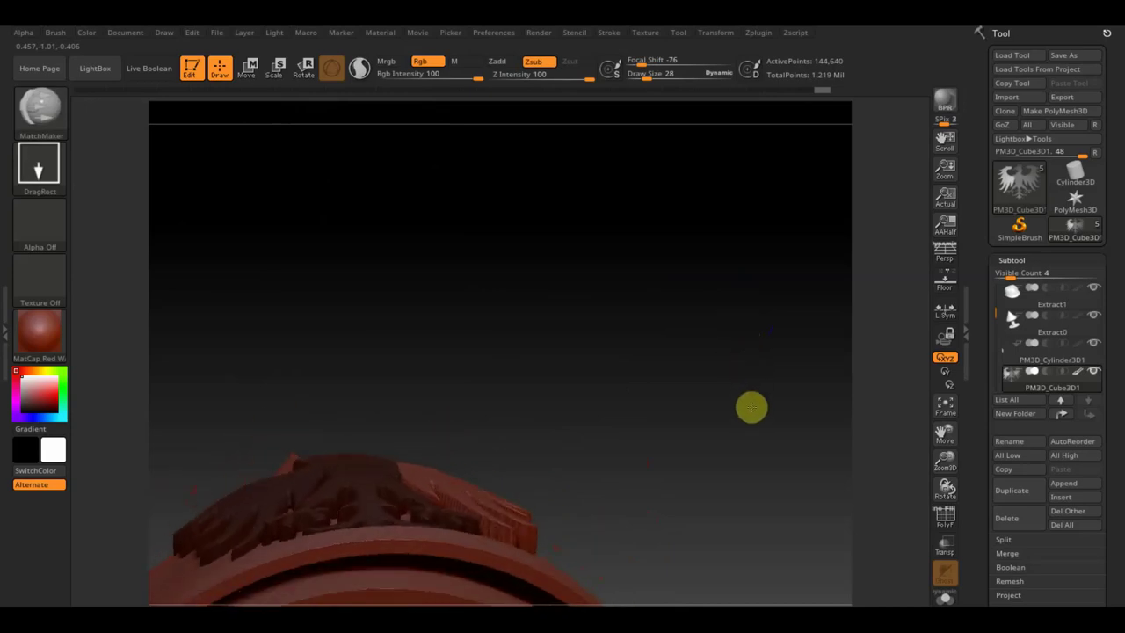
- Rotate the free right wing about -4.47 degrees and raise it slightly to follow the curve
left_click(305, 70)
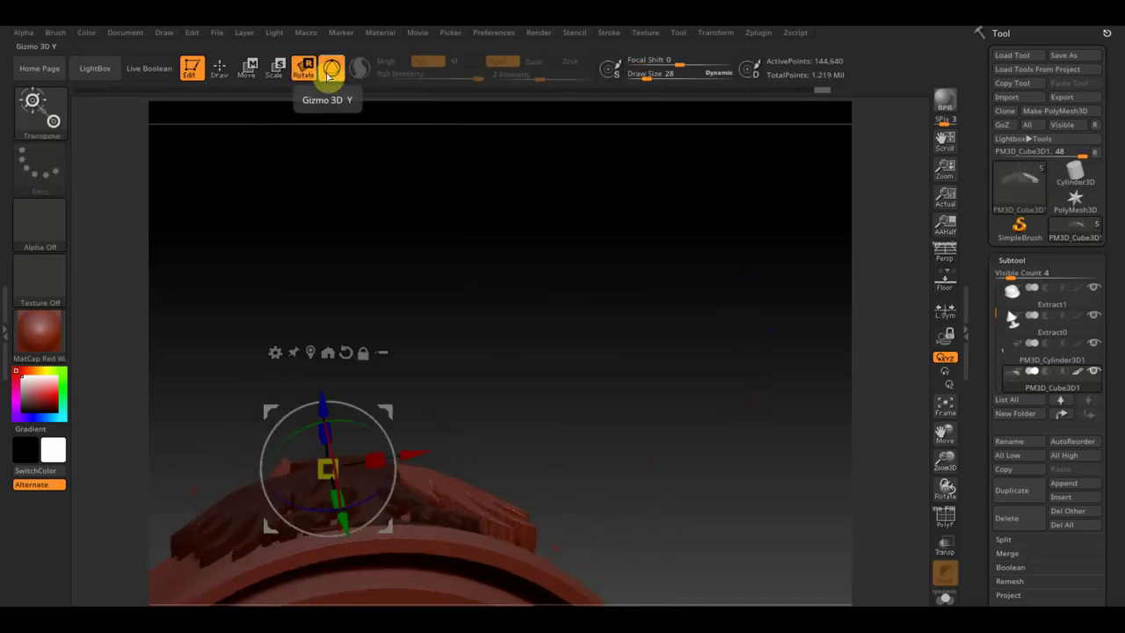
left_click(249, 70)
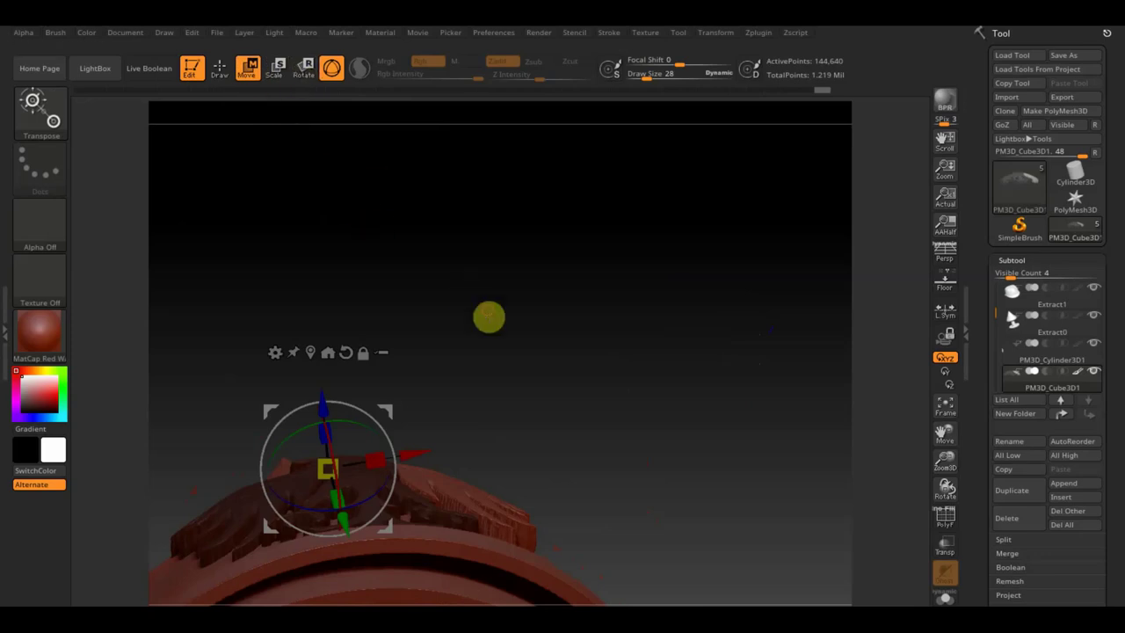
left_click_drag(379, 426, 384, 425)
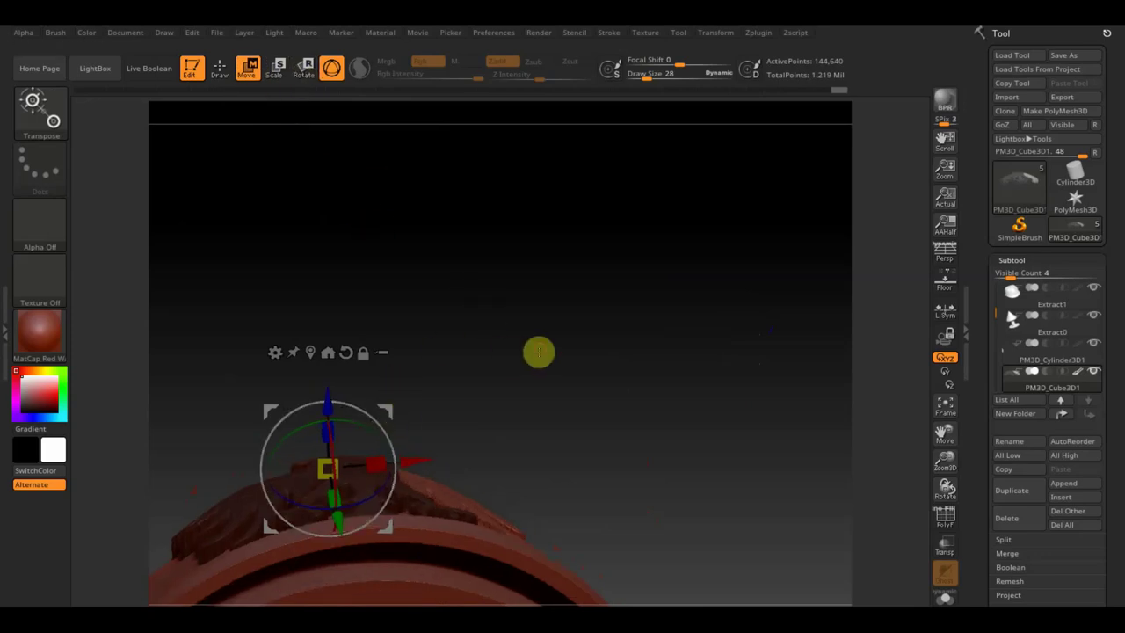
mouse_move(537, 351)
left_mouse_down()
mouse_move(505, 528)
mouse_move(480, 497)
mouse_move(477, 457)
mouse_move(498, 440)
mouse_move(509, 383)
mouse_move(536, 369)
left_mouse_up()
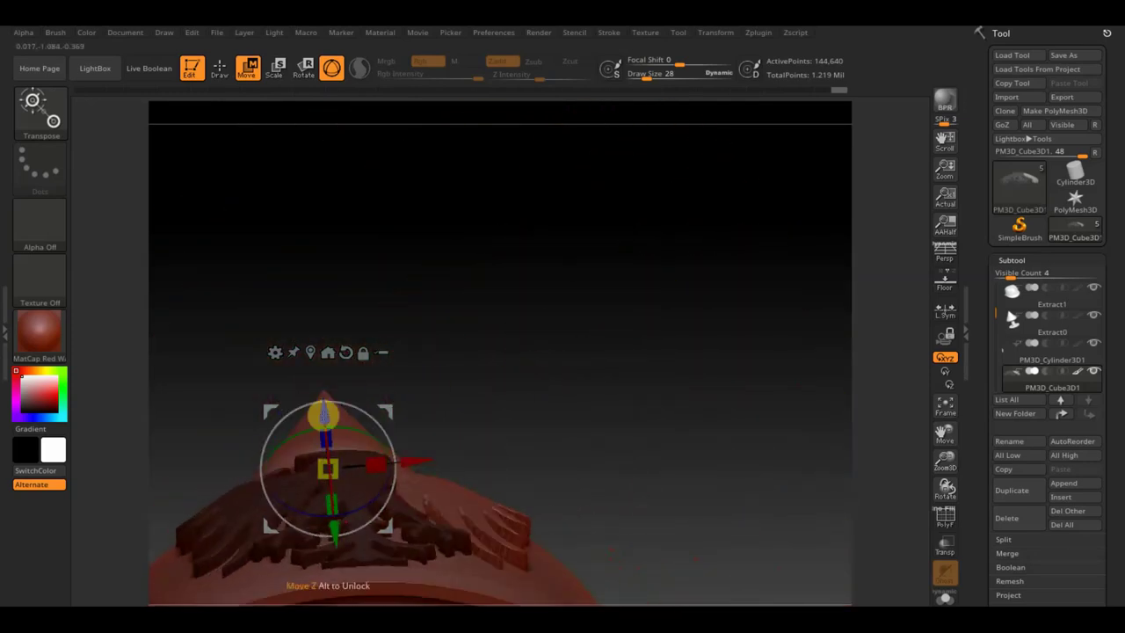
left_click_drag(322, 410, 325, 406)
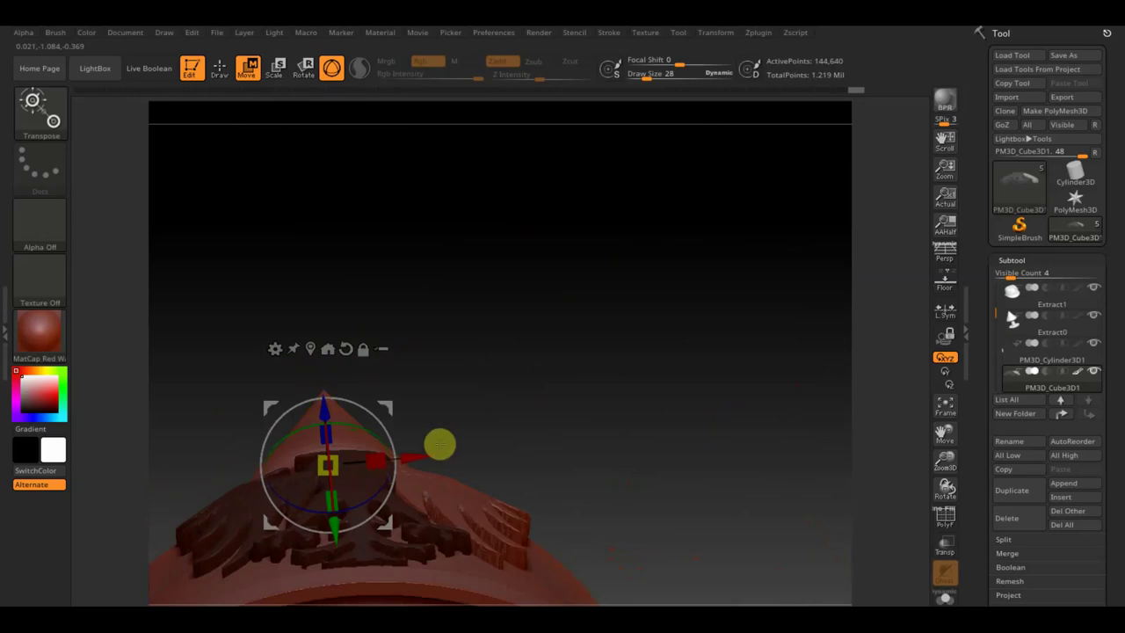
left_click_drag(385, 425, 514, 467)
- Clear the mask from the eagle emblem and zoom out to the whole helmet
left_click(685, 421, "ctrl")
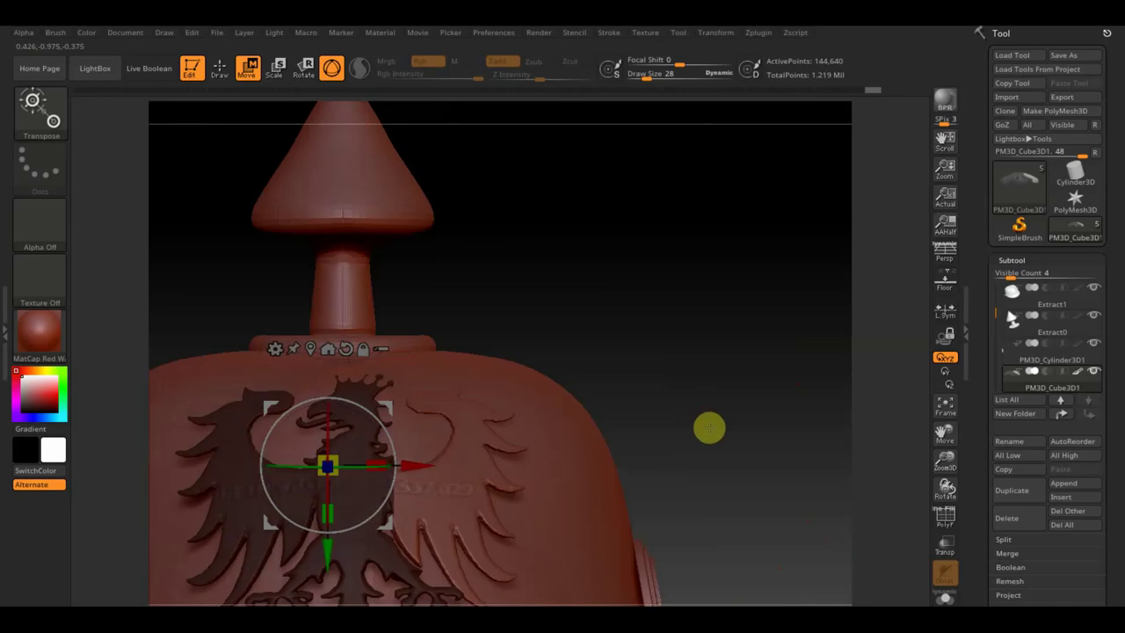
left_click(725, 367, "ctrl")
mouse_move(711, 392)
left_mouse_down()
mouse_move(715, 434)
mouse_move(695, 319)
left_mouse_up()
mouse_move(728, 352)
left_mouse_down()
mouse_move(673, 256)
mouse_move(695, 382)
mouse_move(695, 354)
mouse_move(689, 361)
left_mouse_up()
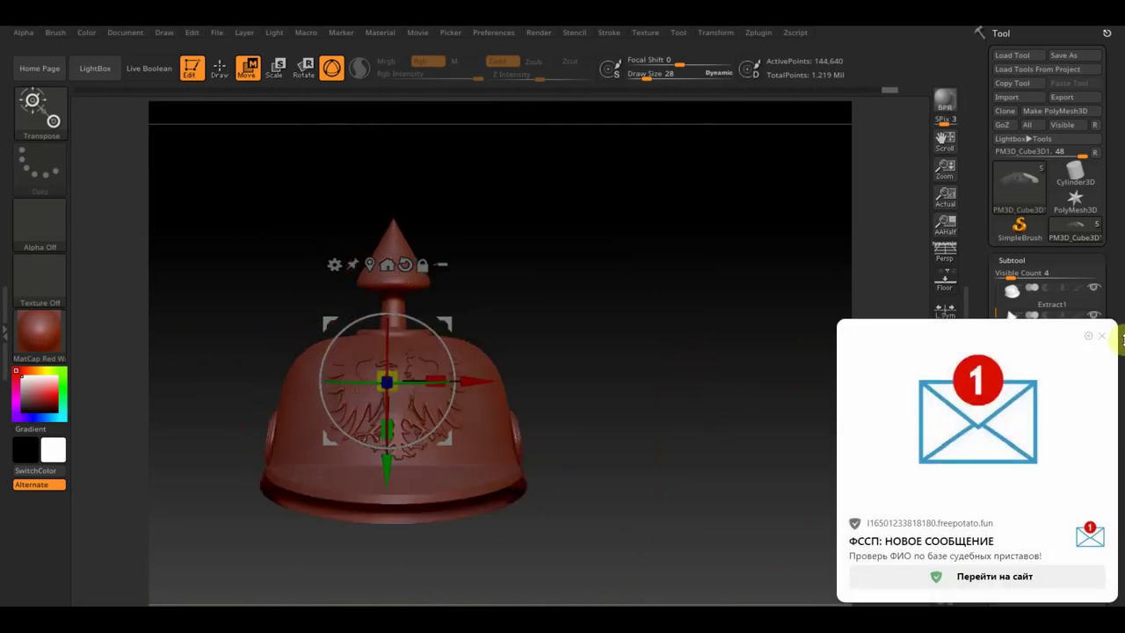
left_click(1099, 335)
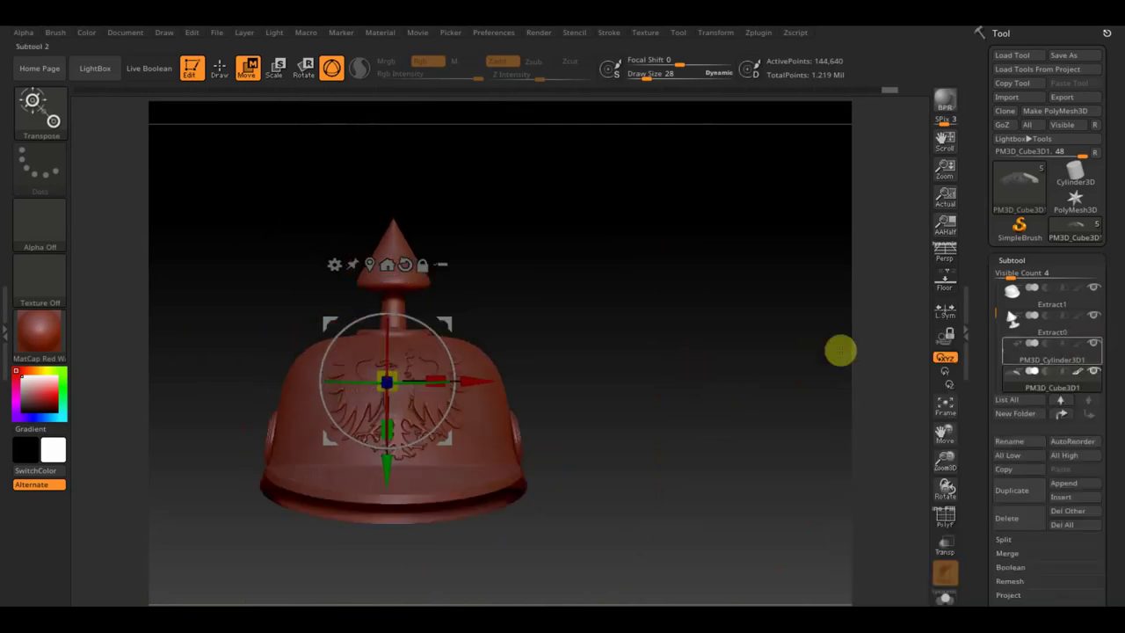
- Select the CurveStrapSnap insert-mesh brush from the brush library
left_click(222, 77)
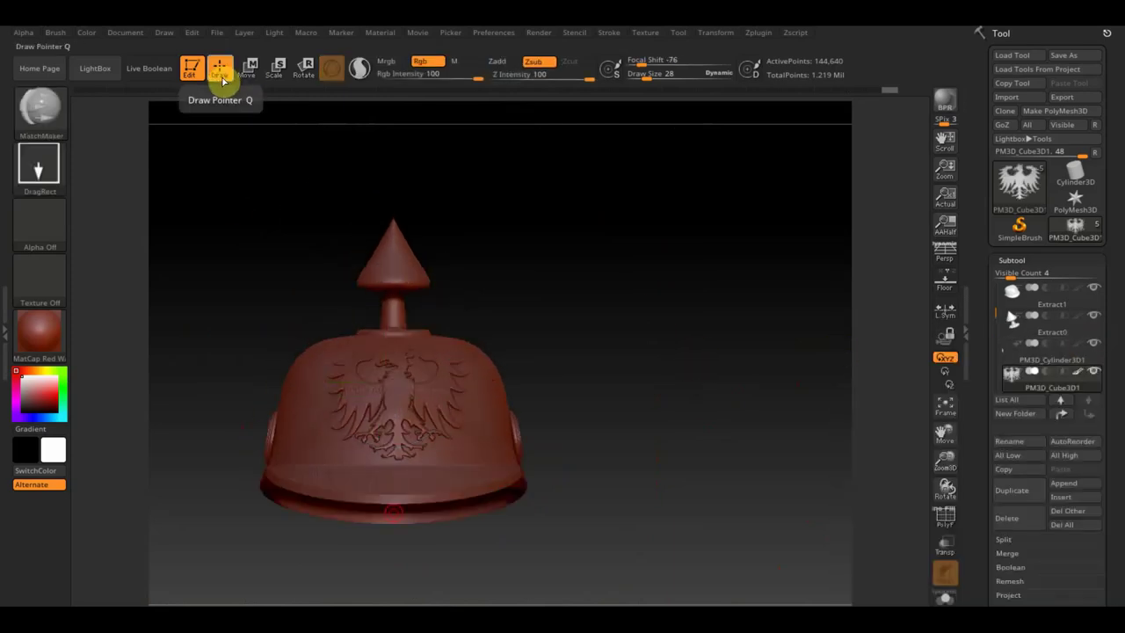
left_click(41, 111)
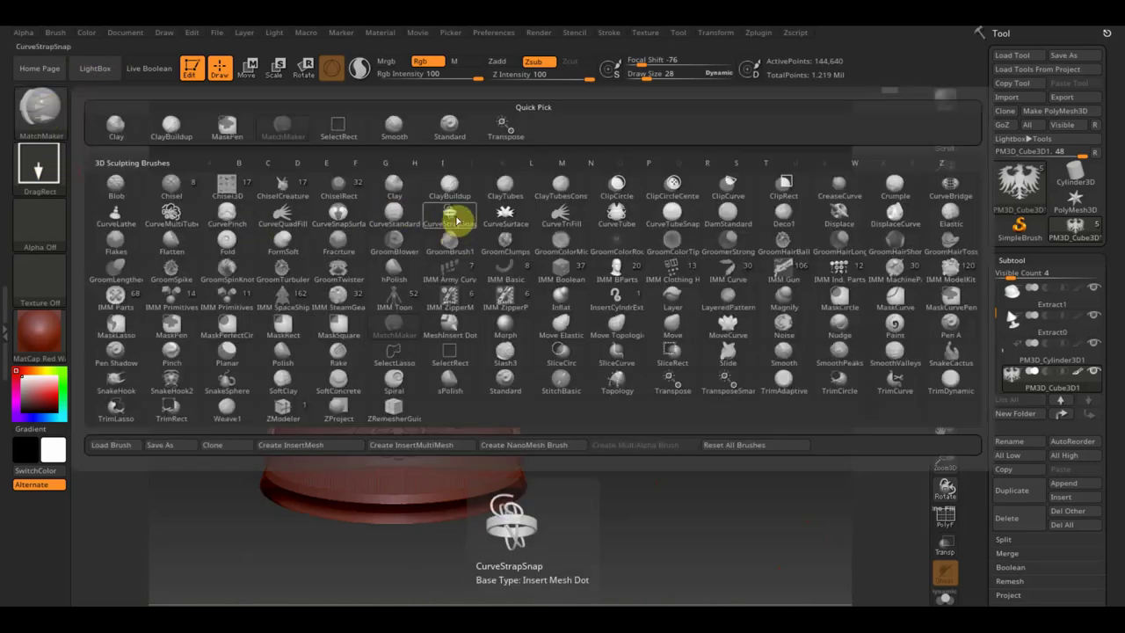
left_click(450, 217)
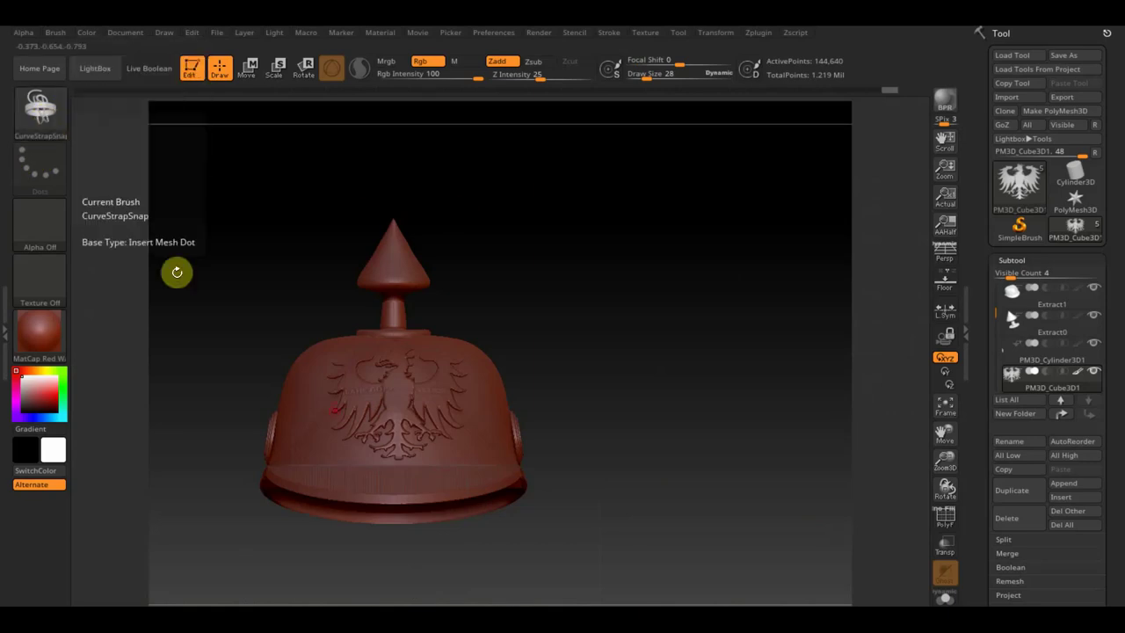
- Make Extract1 the active subtool and try a strap stroke along the brim, then undo it
left_click_drag(527, 379, 603, 359)
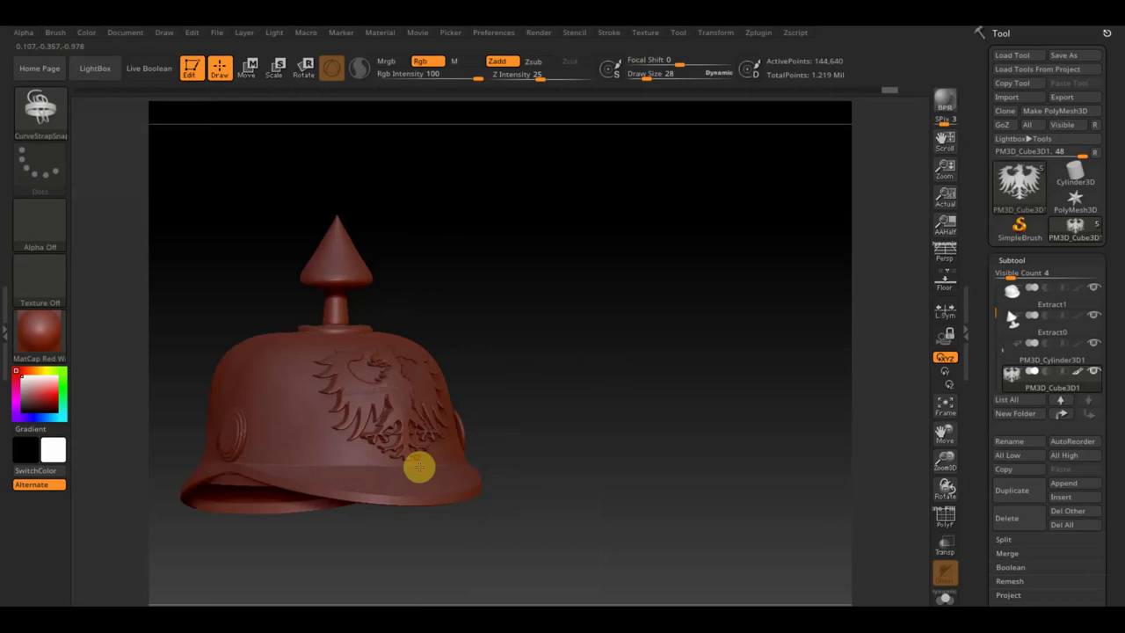
left_click(329, 475, "alt")
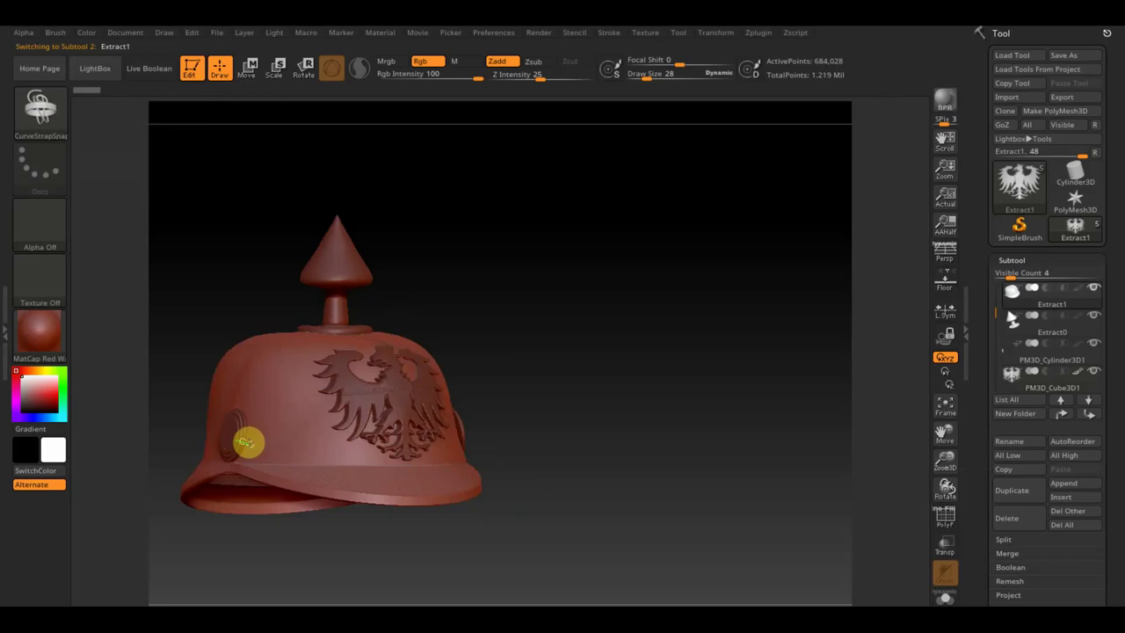
left_click_drag(305, 450, 432, 452)
left_click_drag(624, 440, 625, 446)
key("ctrl+z")
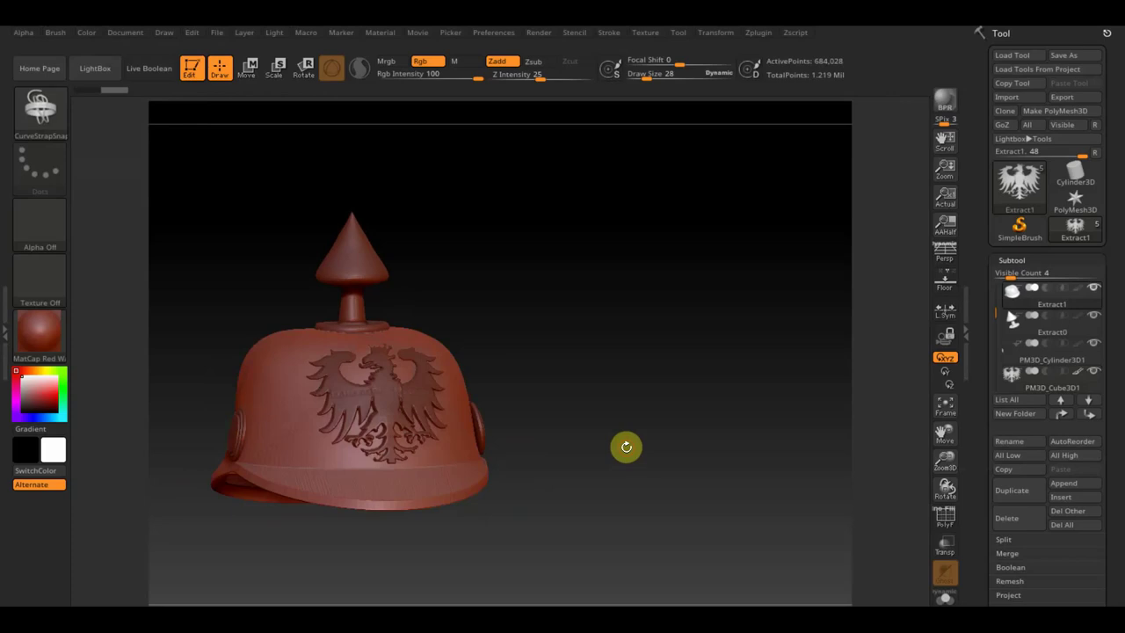
- Lay a stitched strap above the brim at draw size 39 and clear the mask
left_click(645, 74)
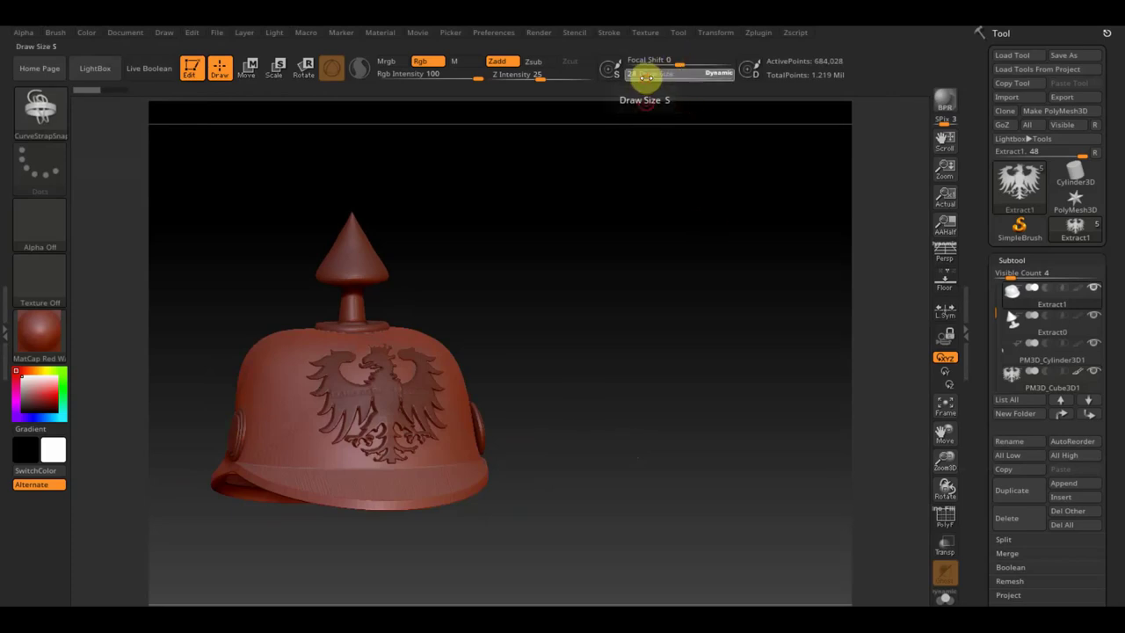
key("Return")
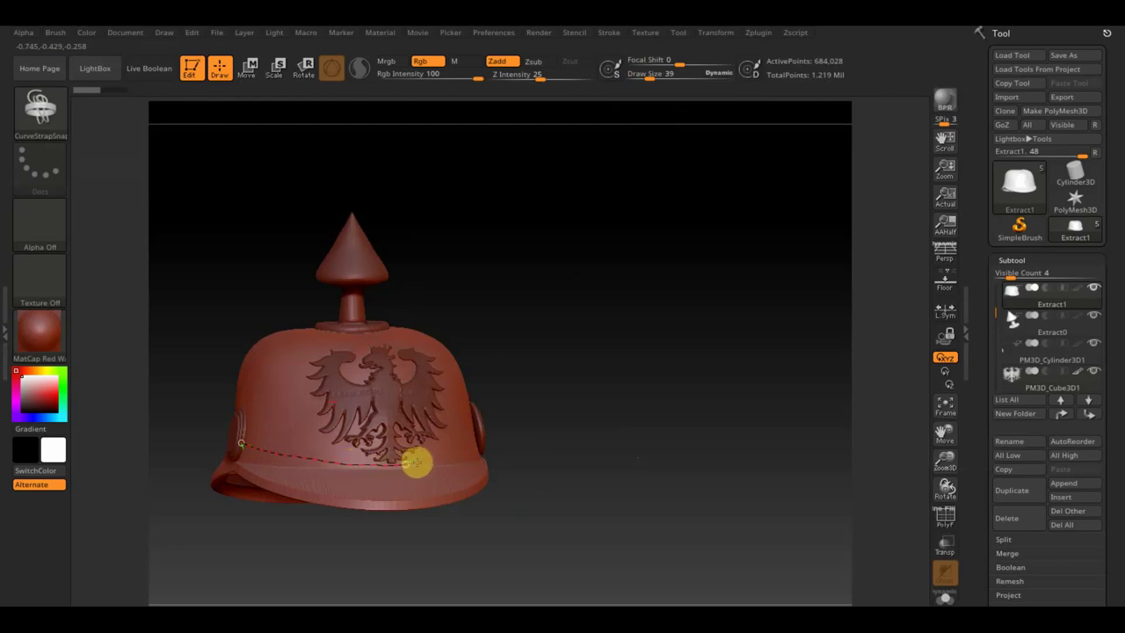
left_click_drag(417, 463, 414, 461)
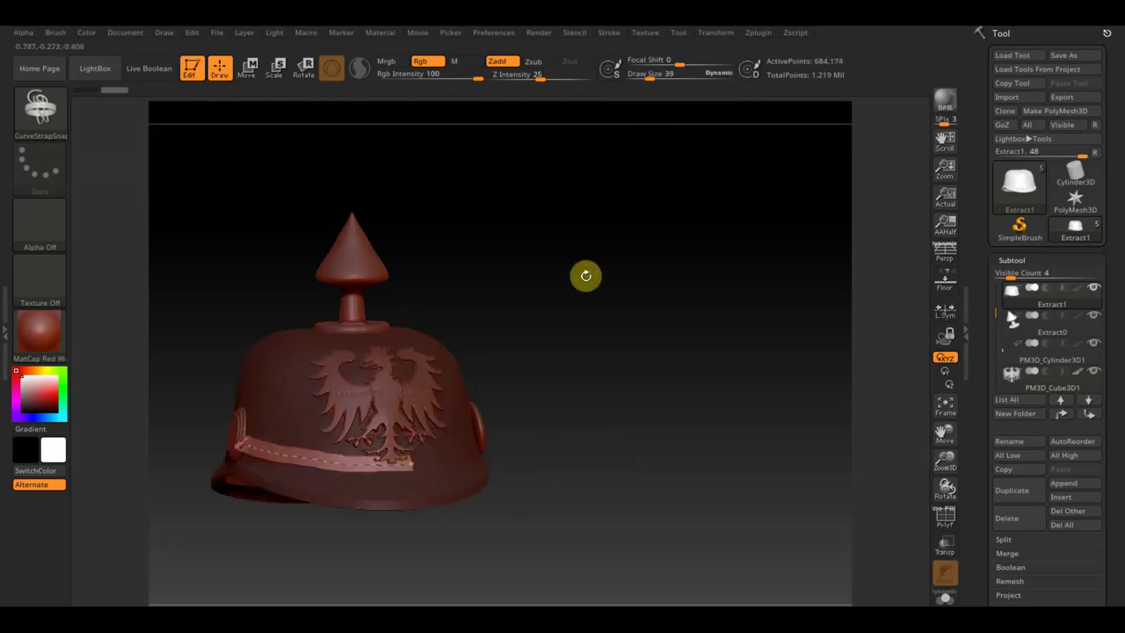
mouse_move(600, 243)
left_mouse_down()
mouse_move(660, 319)
mouse_move(668, 410)
mouse_move(638, 309)
left_mouse_up()
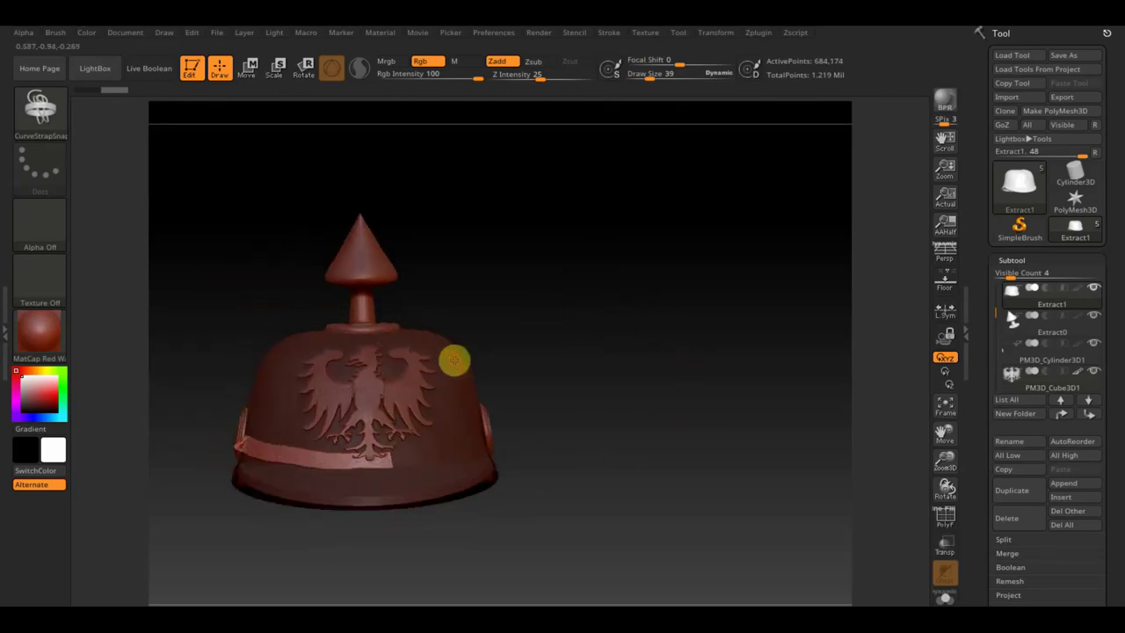
key("ctrl")
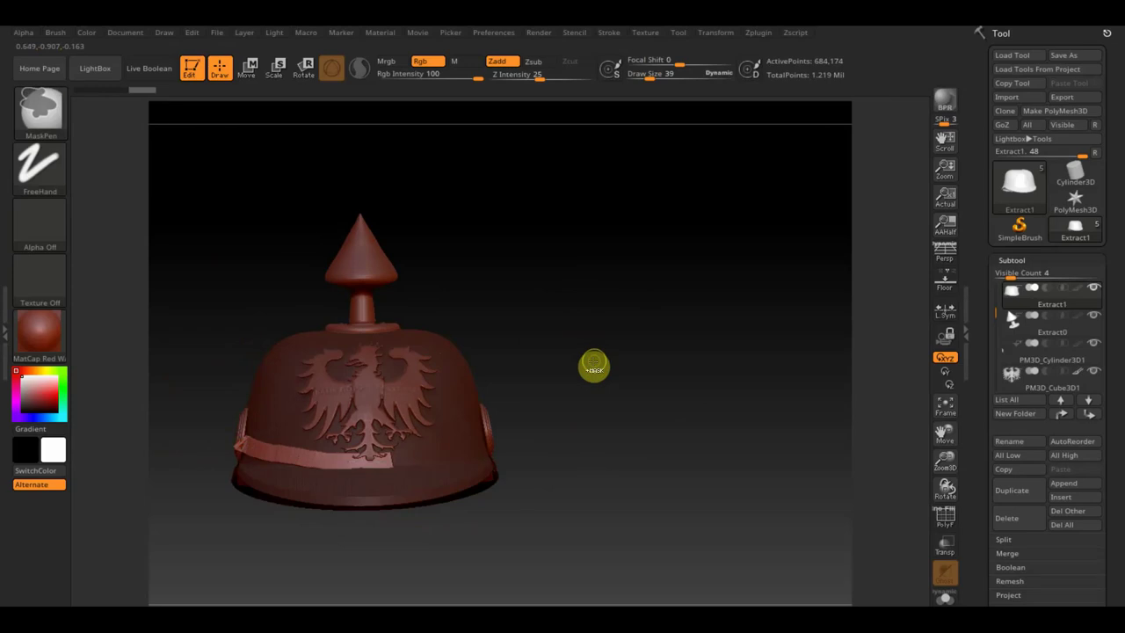
left_click_drag(593, 365, 593, 363, "ctrl")
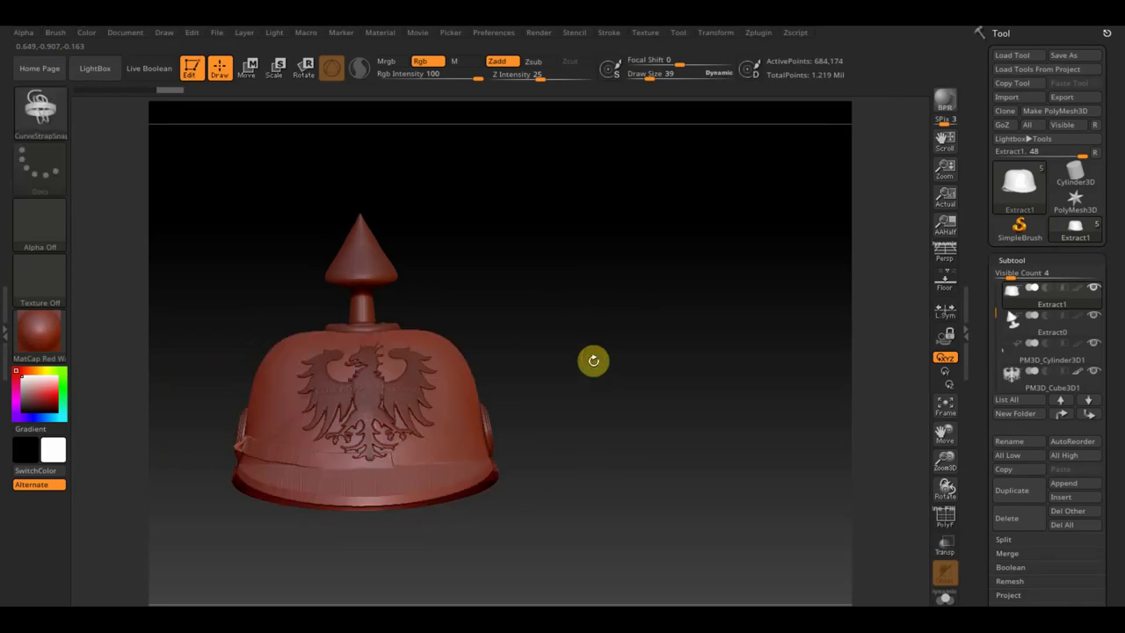
- Groups Split the helmet so the strap band becomes its own subtool, Extract1
left_click(1005, 539)
left_click(1072, 554)
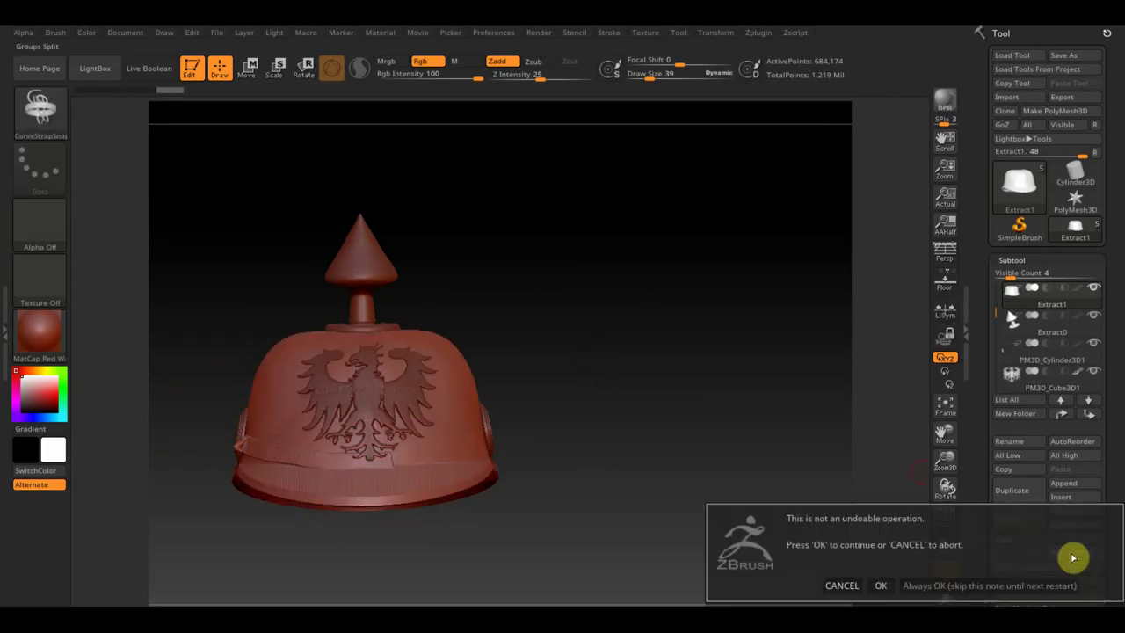
left_click(880, 585)
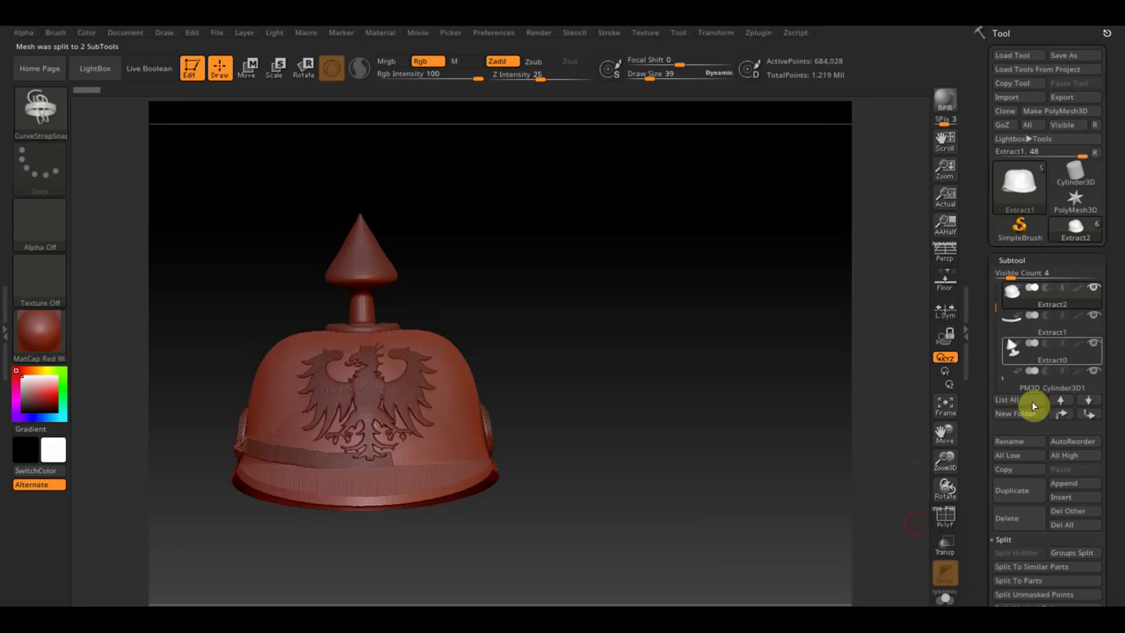
- Select the strap subtool and Mirror And Weld it across both sides of the helmet
left_click(1015, 321)
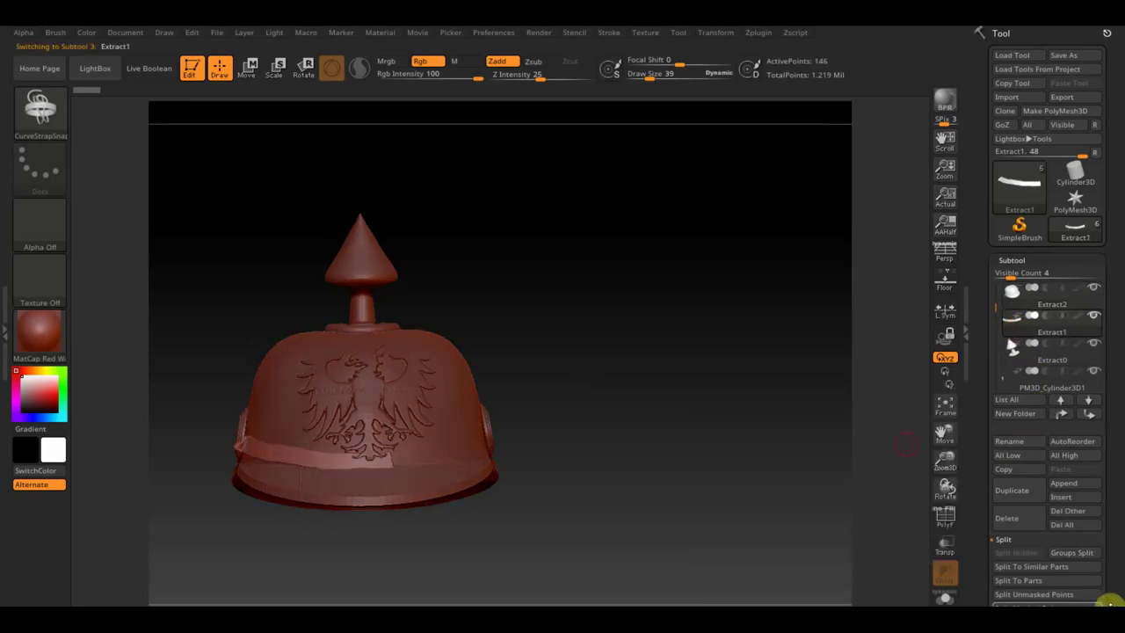
mouse_move(1109, 603)
left_mouse_down()
mouse_move(1113, 510)
mouse_move(1119, 523)
left_mouse_up()
left_click(1032, 605)
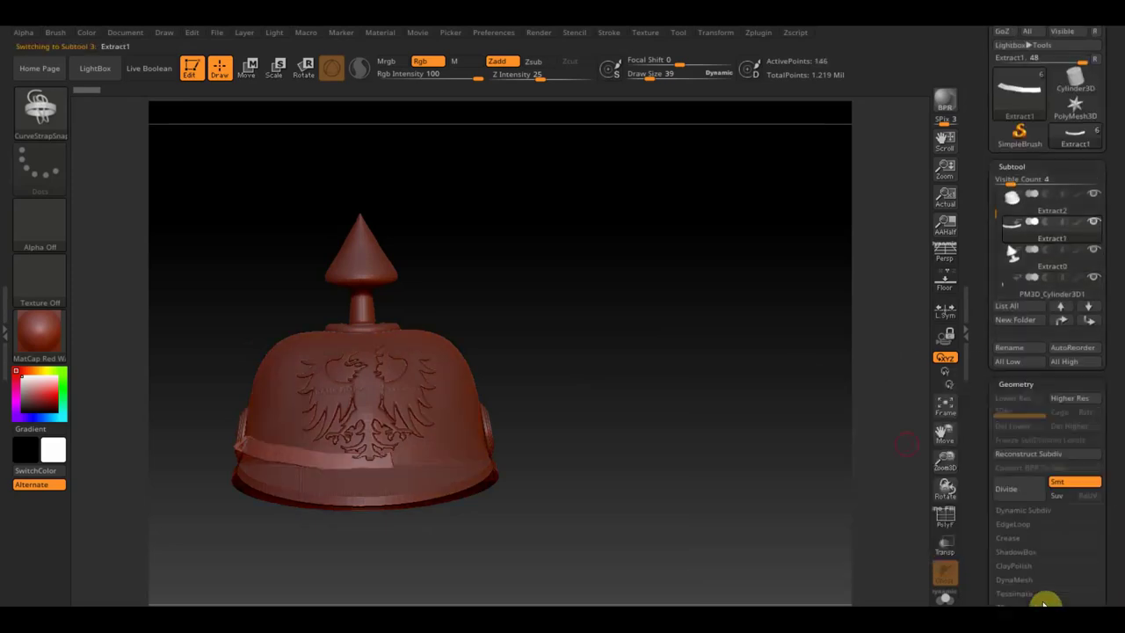
left_click(1047, 464)
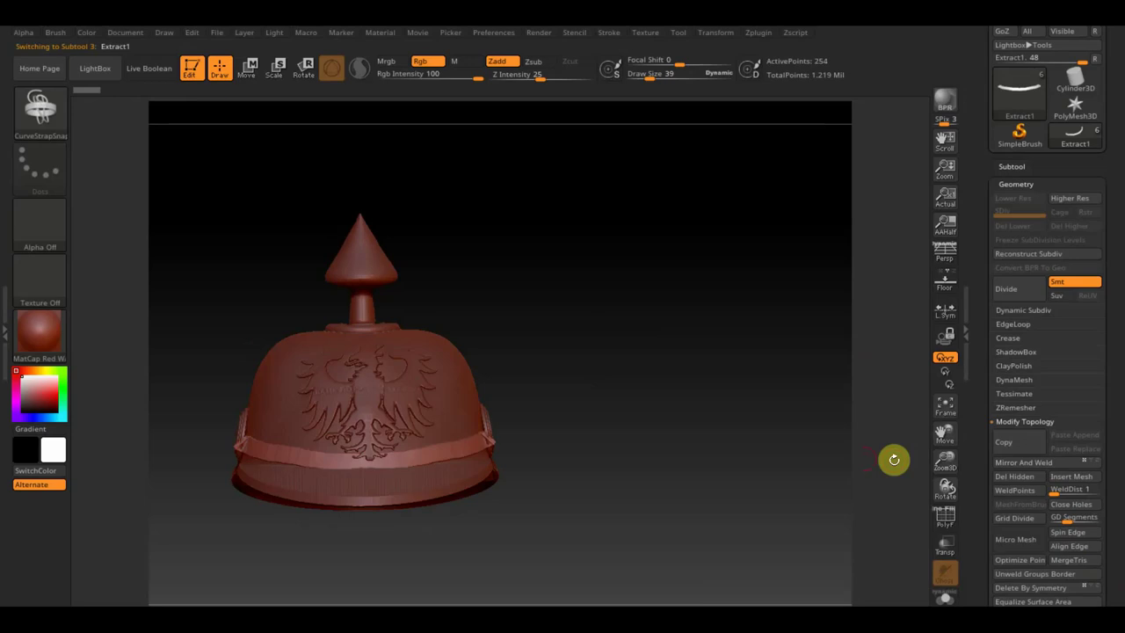
mouse_move(620, 477)
left_mouse_down()
mouse_move(612, 547)
mouse_move(588, 459)
mouse_move(613, 476)
left_mouse_up()
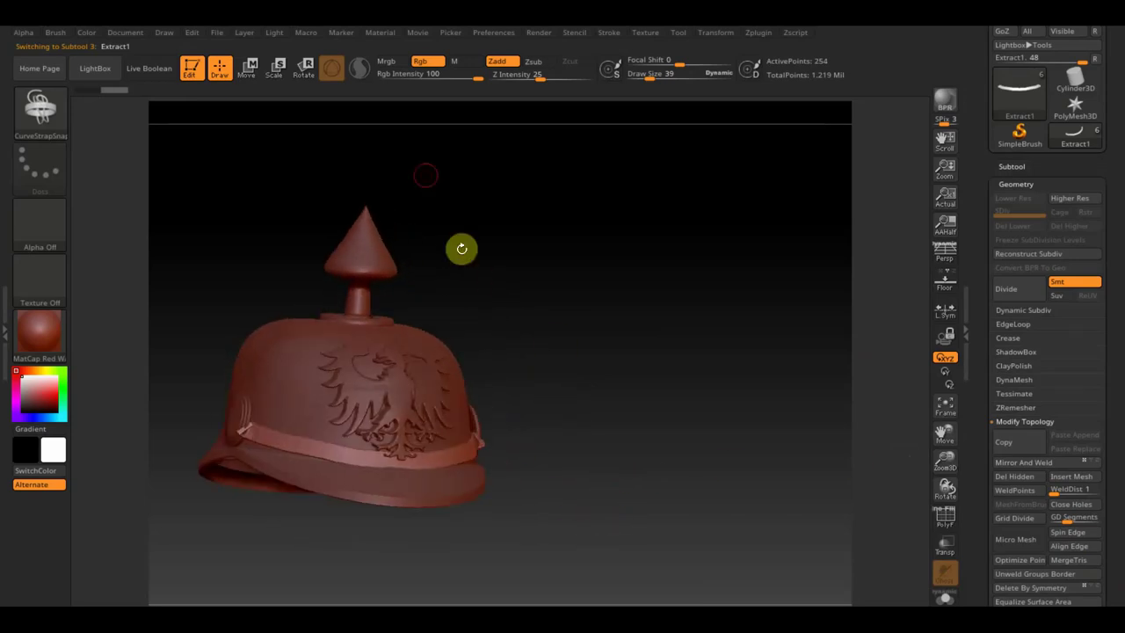
left_click_drag(426, 171, 573, 257)
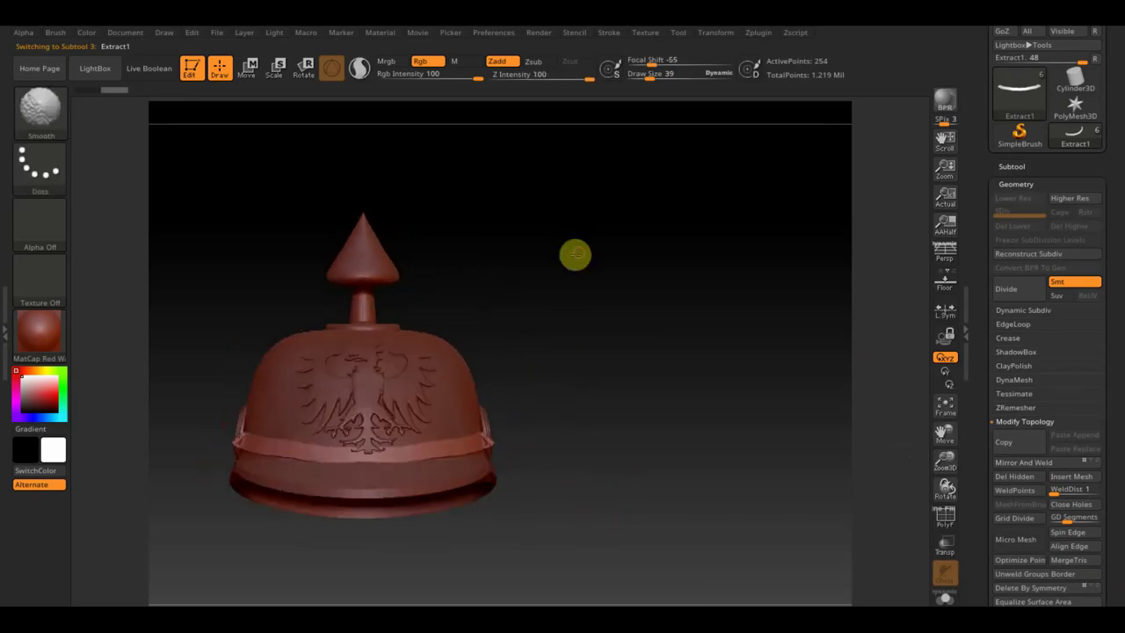
- Stretch the strap band taller with the Move gizmo's Y scale handle
left_click(249, 67)
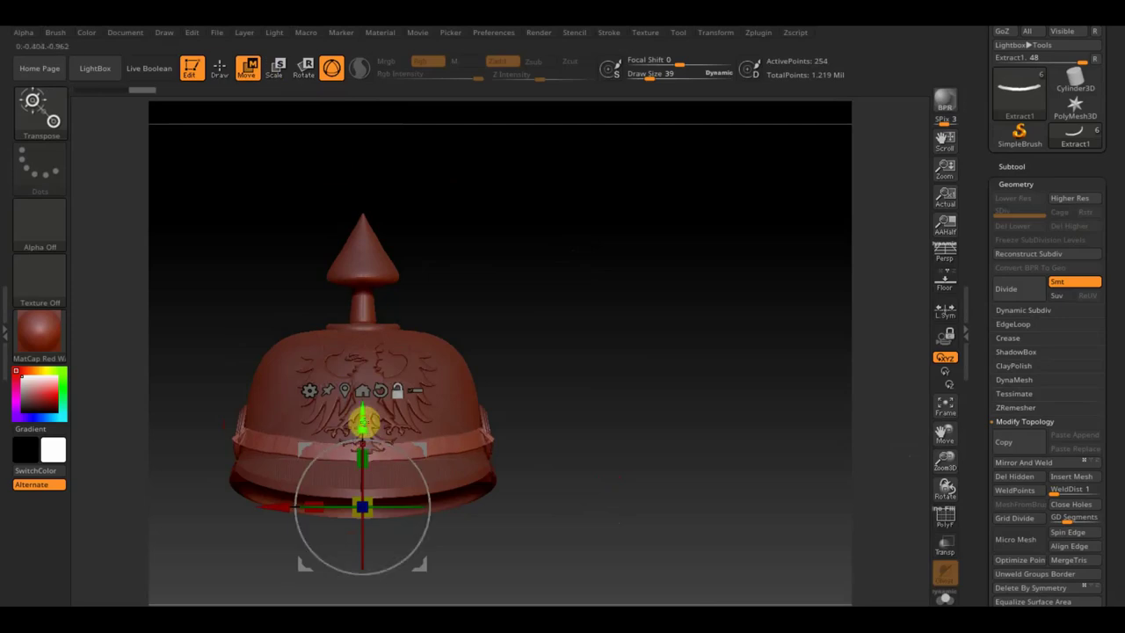
left_click_drag(362, 422, 376, 382)
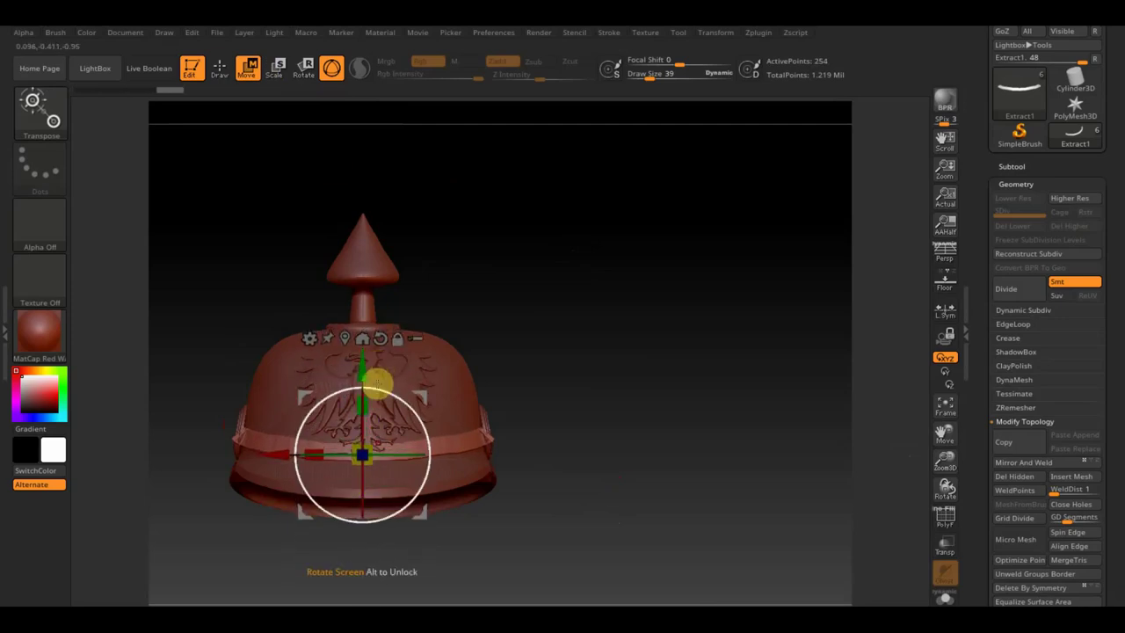
mouse_move(367, 404)
left_mouse_down()
mouse_move(372, 374)
mouse_move(590, 389)
mouse_move(612, 400)
mouse_move(627, 444)
mouse_move(609, 474)
mouse_move(604, 464)
left_mouse_up()
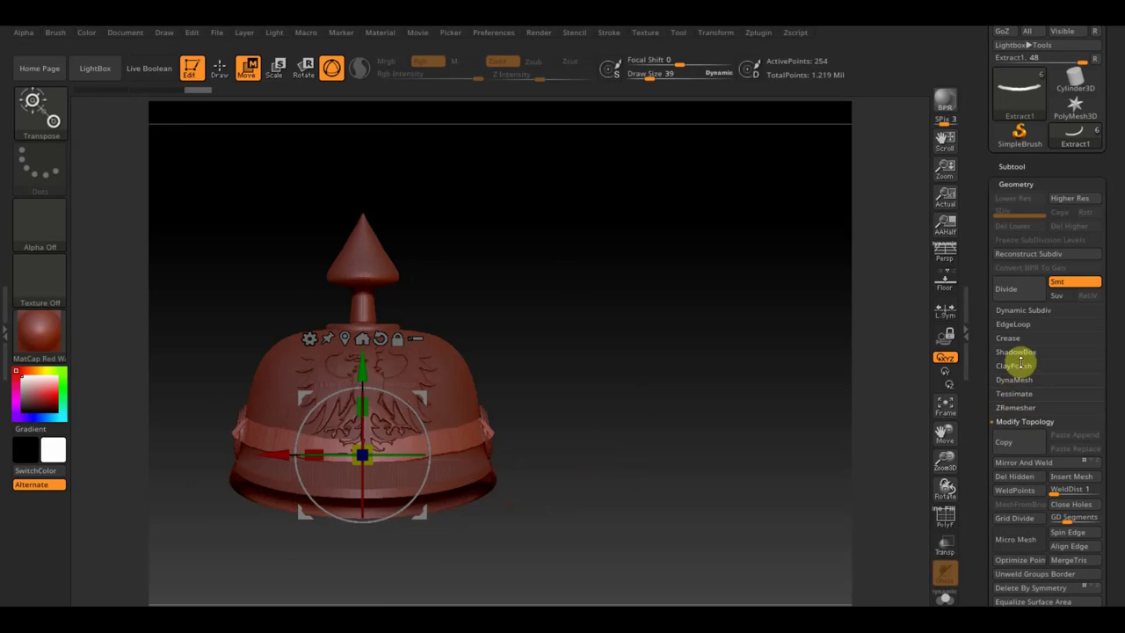
- Return to Draw mode and open the strap's Tool > Deformation options
left_click(1011, 339)
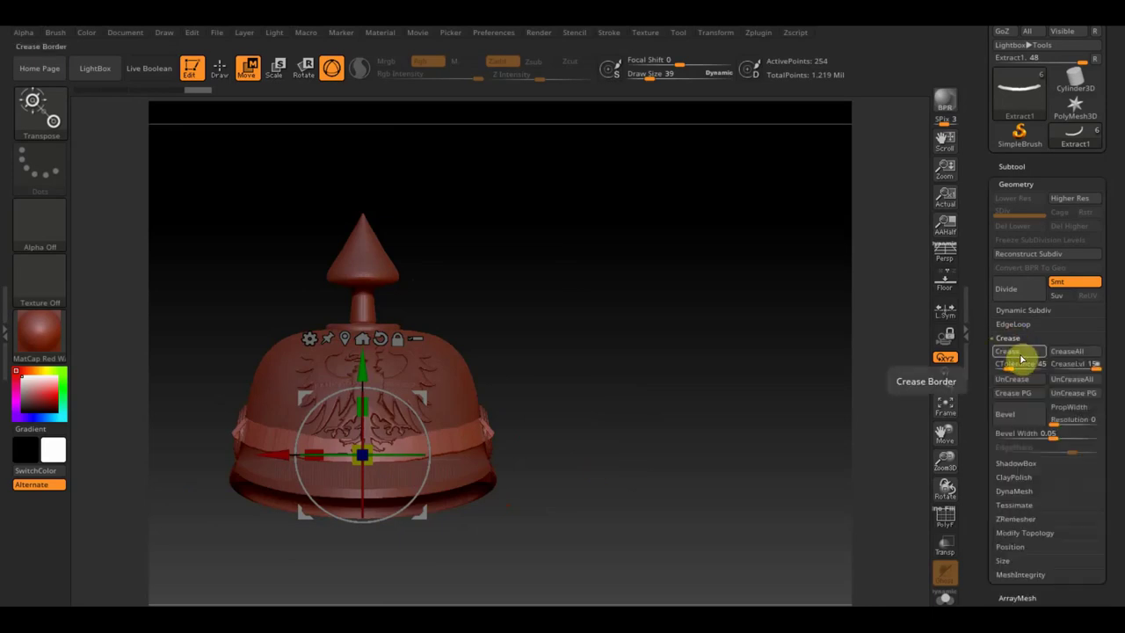
left_click(1063, 351)
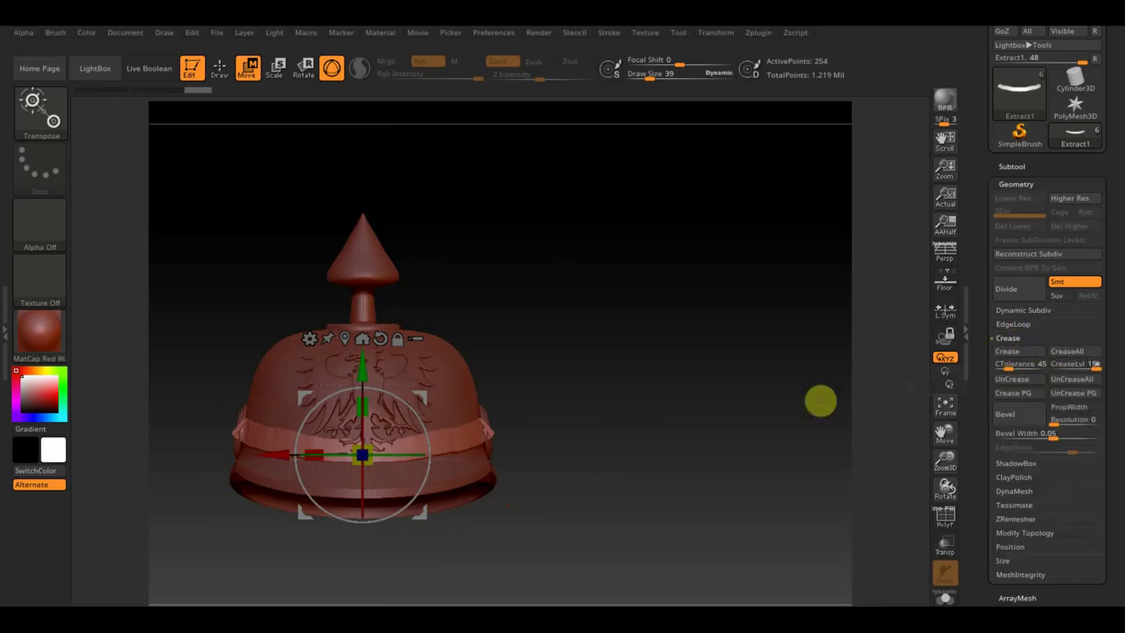
left_click(220, 68)
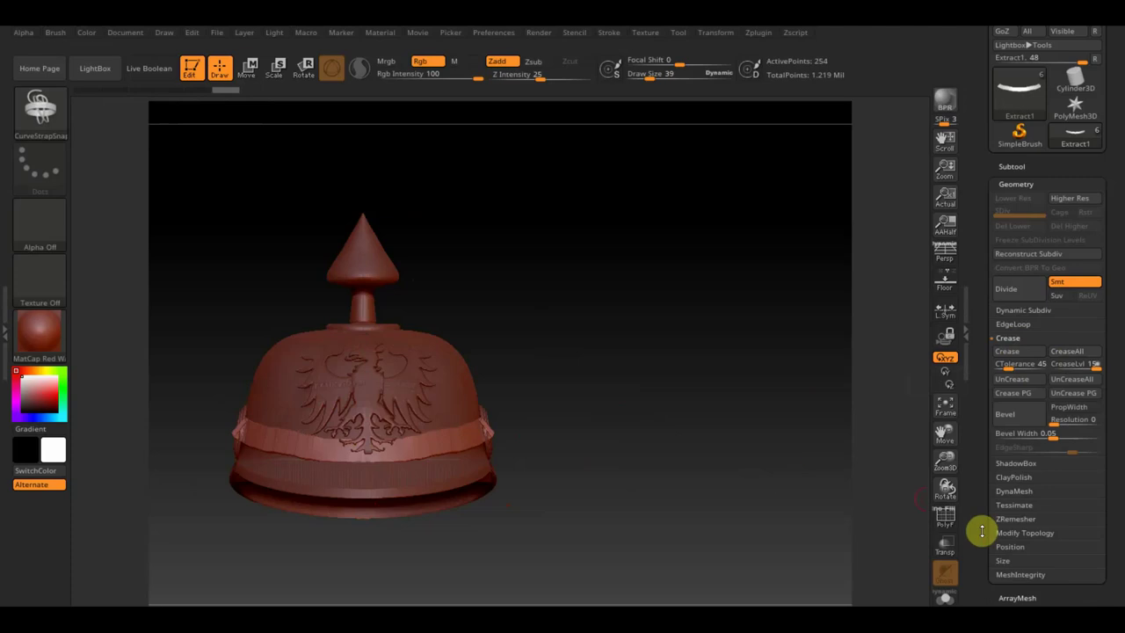
scroll(1109, 545, "down", 5)
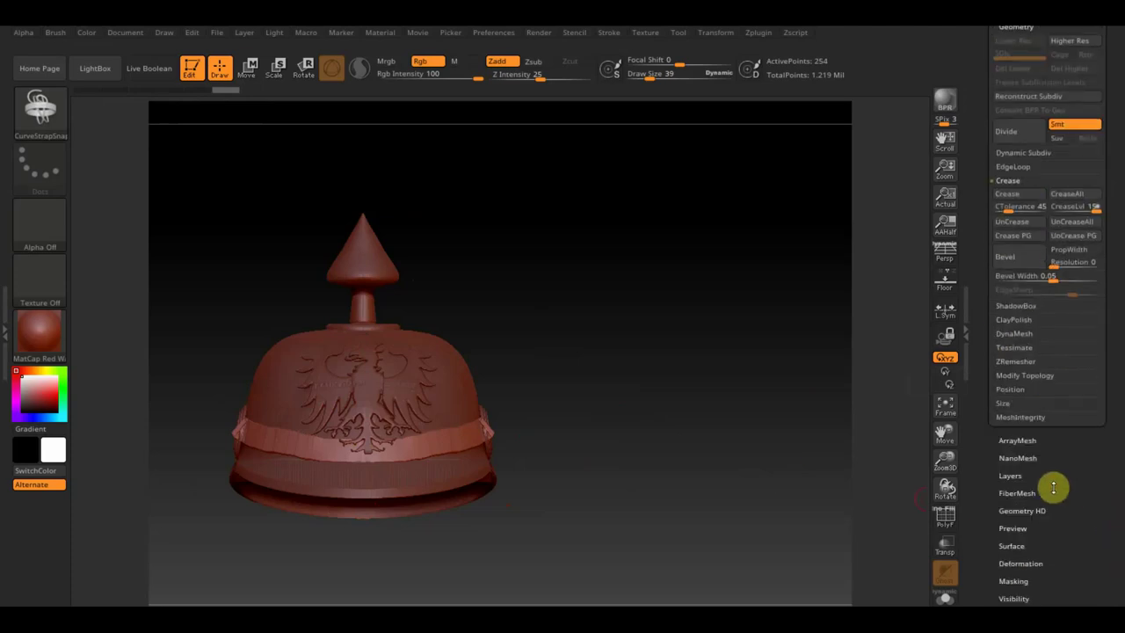
left_click(1023, 554)
- Try Polish on the strap band, then undo the smoothing
scroll(1037, 534, "down", 6)
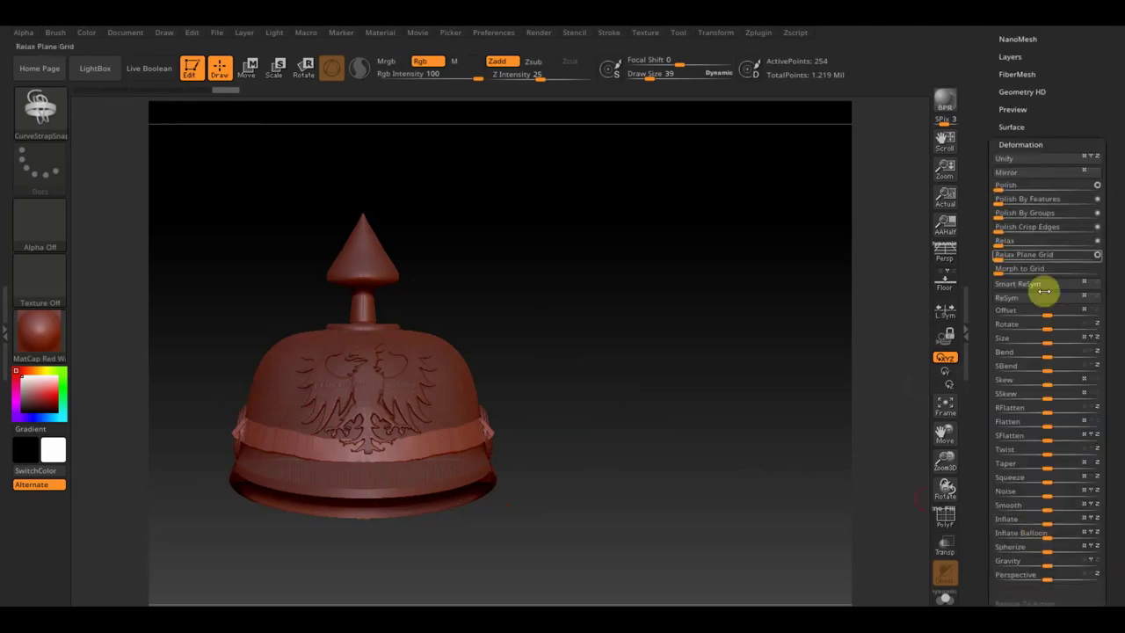
left_click(1002, 186)
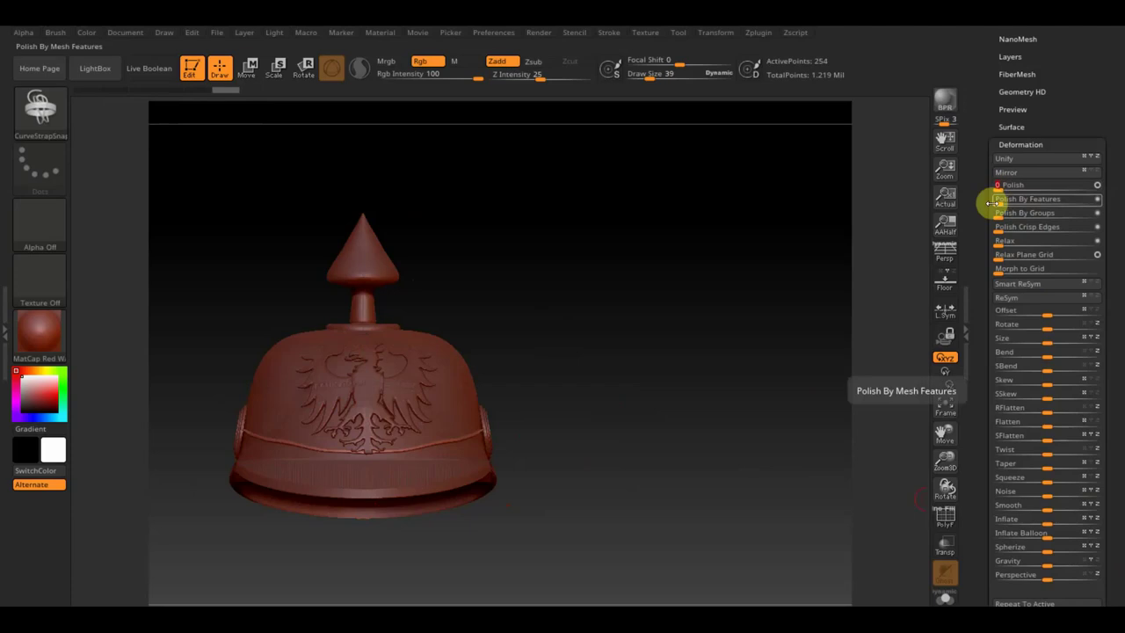
key("ctrl+z")
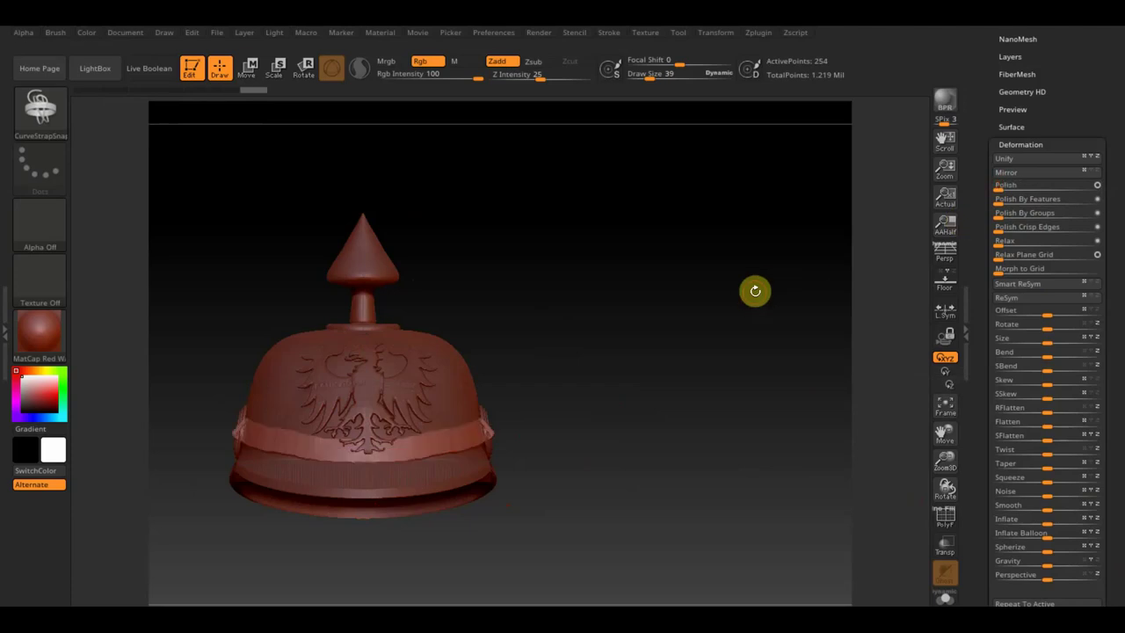
scroll(1065, 100, "up", 4)
scroll(1064, 150, "up", 2)
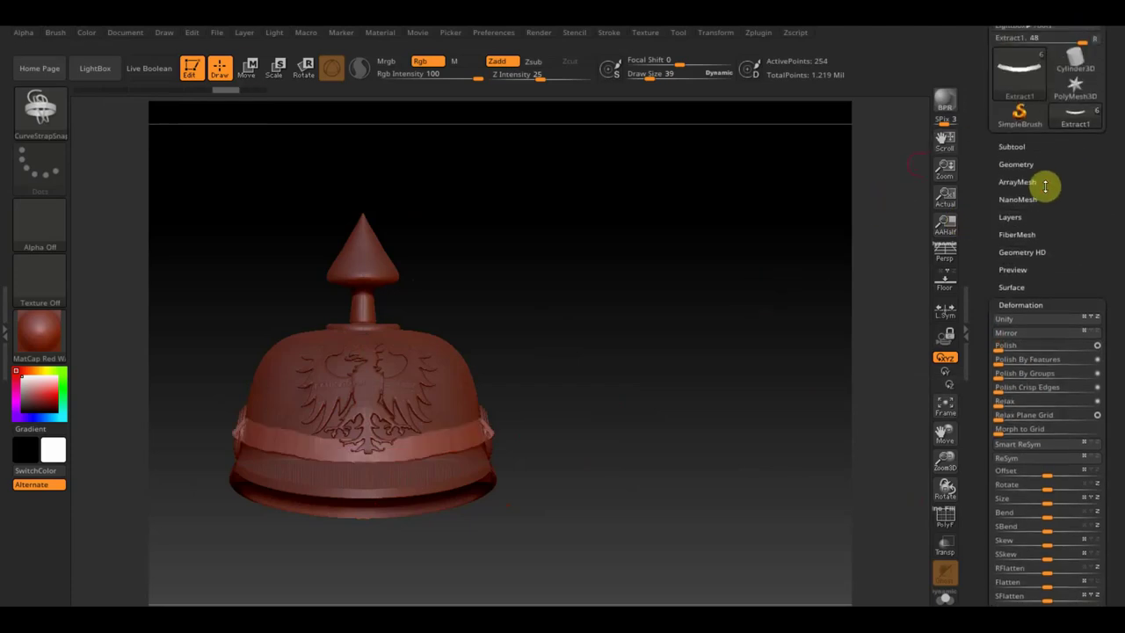
- Open the Geometry and DynaMesh options and rotate the helmet around its vertical axis
left_click(1017, 165)
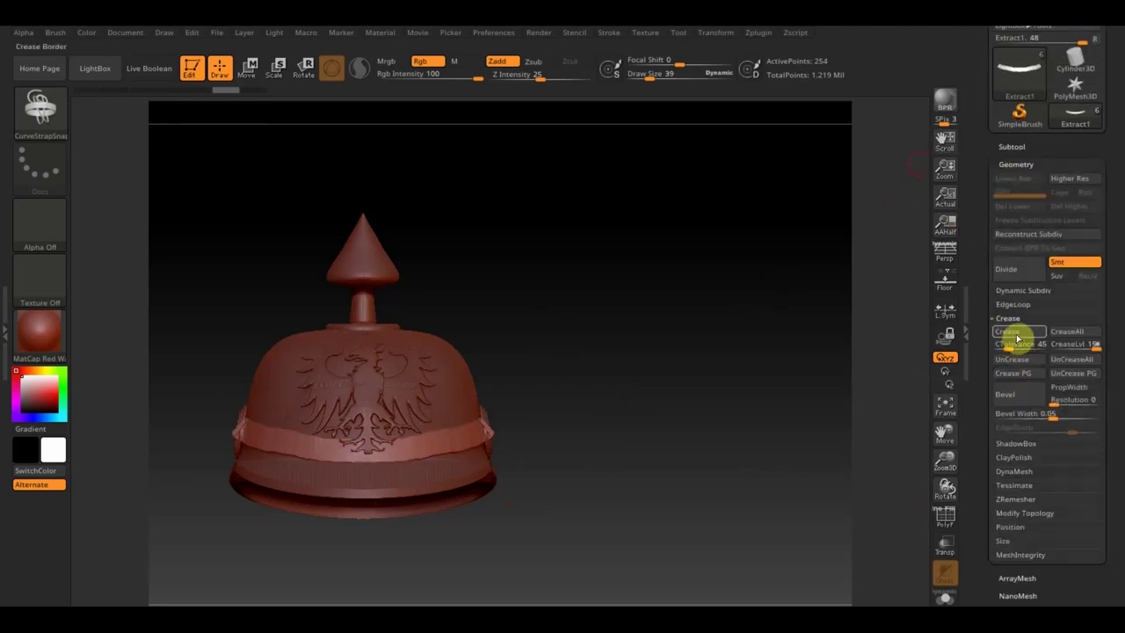
left_click(1015, 472)
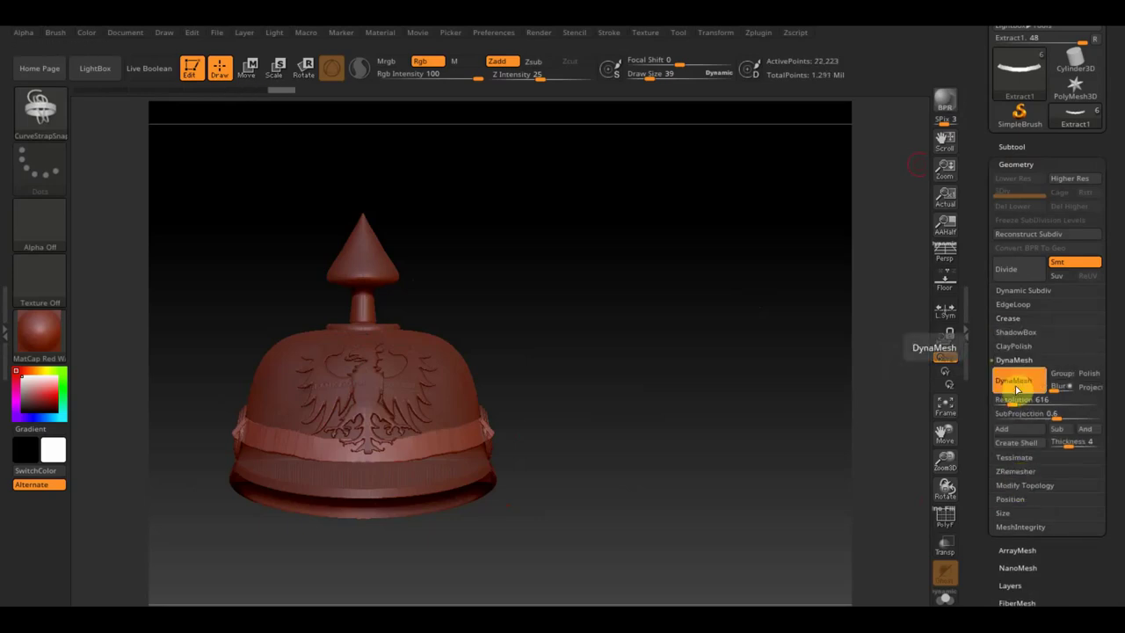
left_click_drag(645, 397, 696, 417)
scroll(1076, 492, "down", 5)
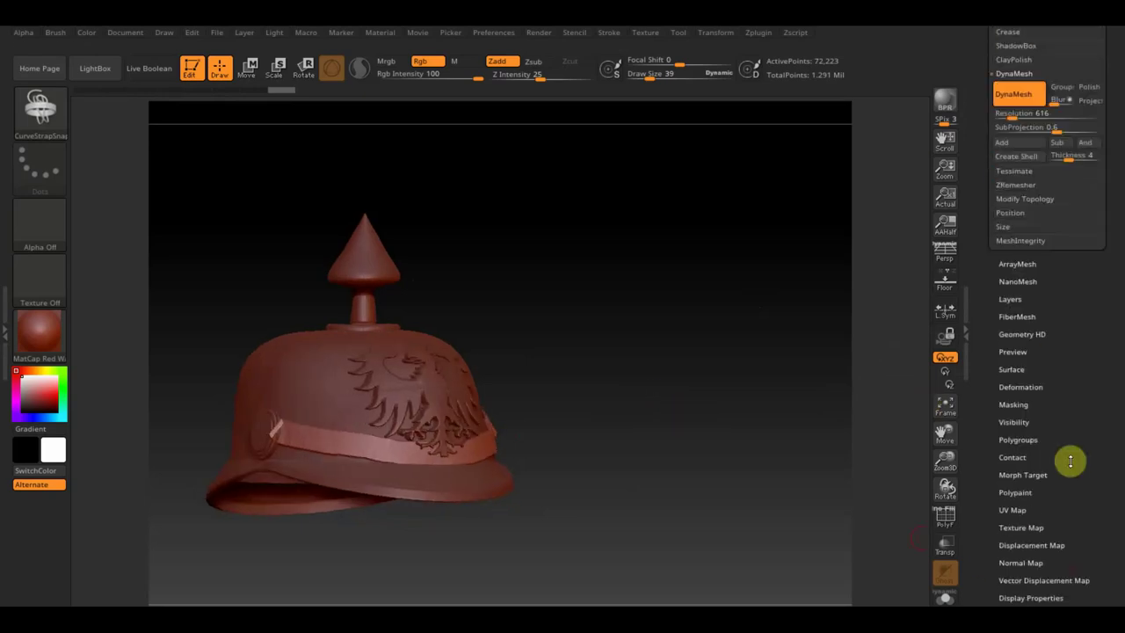
- Open Deformation, turn the helmet to face front, and set the Smooth brush to draw size 169
left_click(1037, 384)
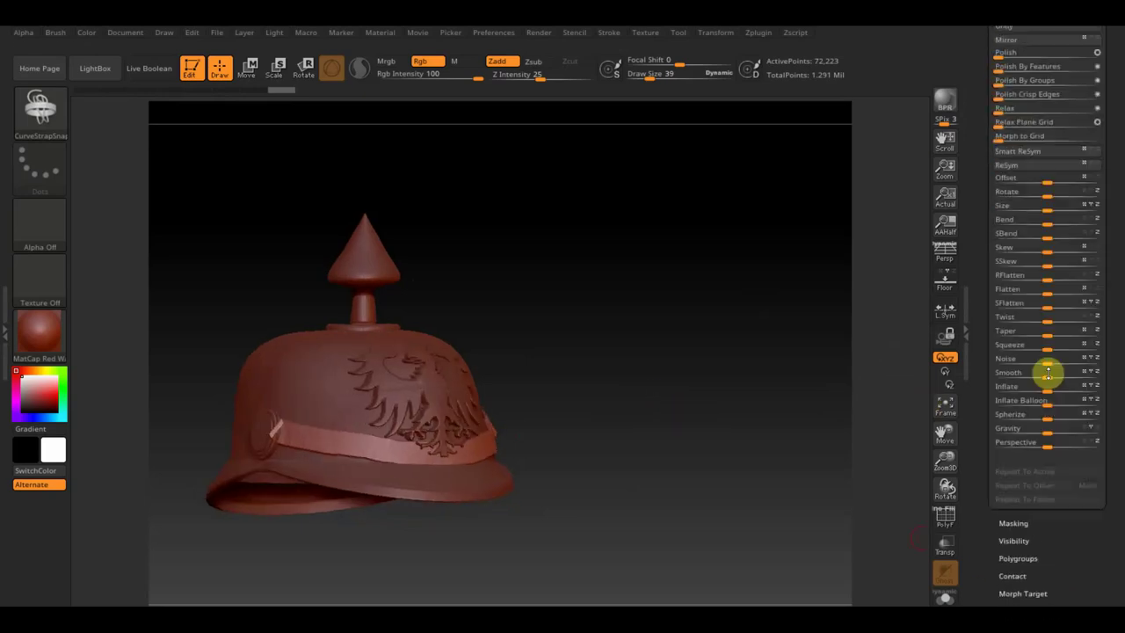
left_click_drag(1117, 251, 1117, 299)
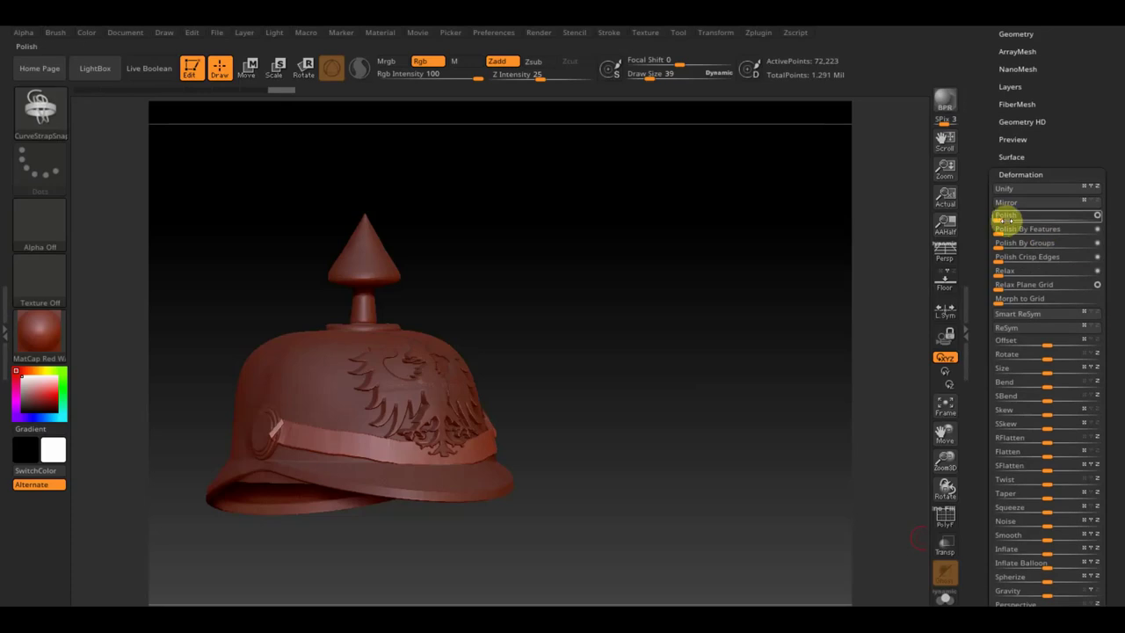
left_click_drag(851, 276, 687, 357, "shift")
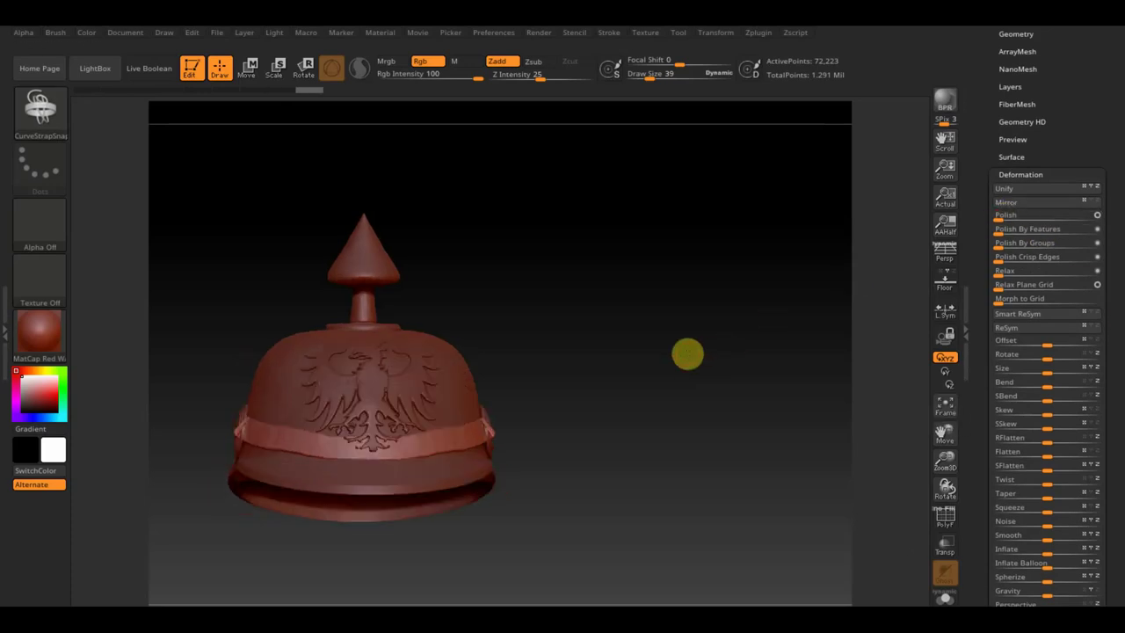
left_click_drag(655, 74, 667, 80)
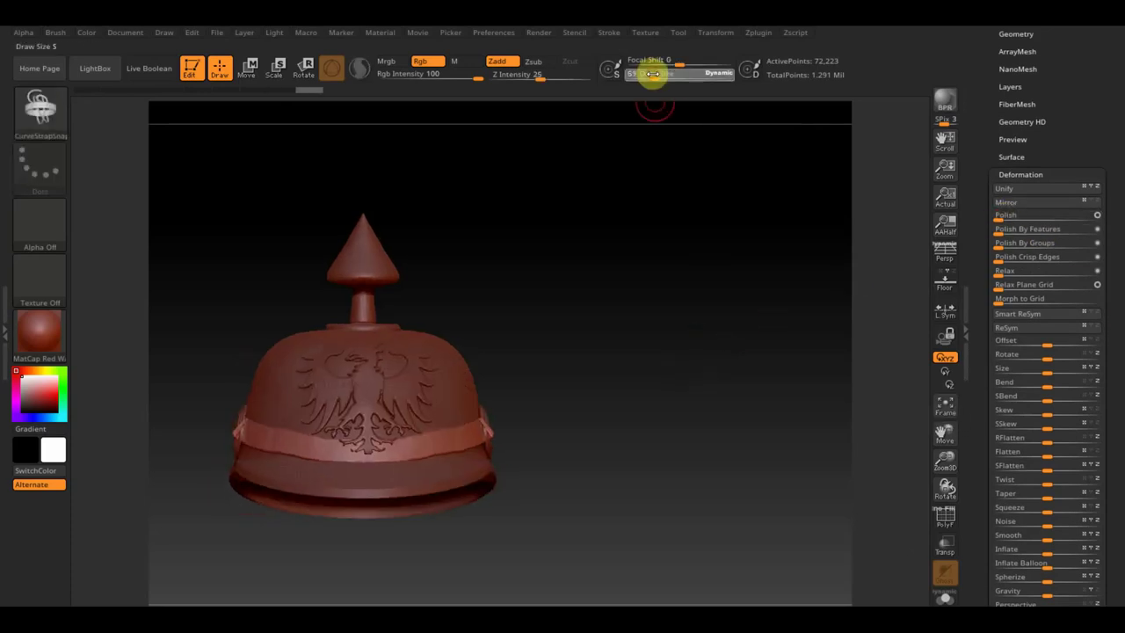
key("shift")
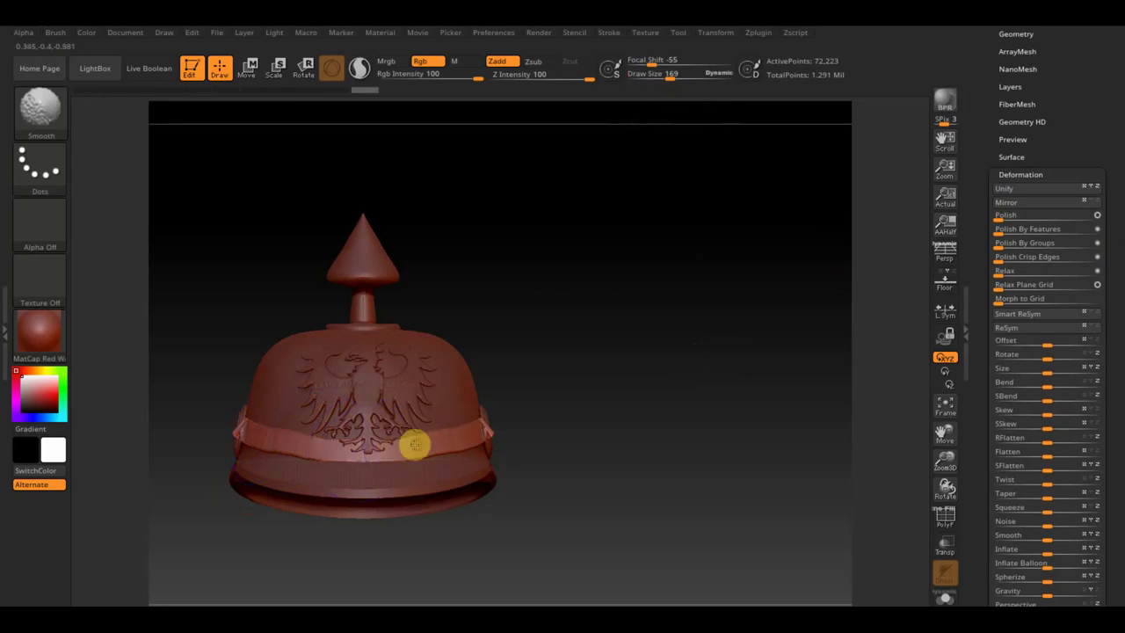
- Select the Move Topological brush and enlarge its draw size to 251
mouse_move(578, 432)
left_mouse_down()
mouse_move(641, 466)
mouse_move(628, 525)
mouse_move(687, 454)
left_mouse_up()
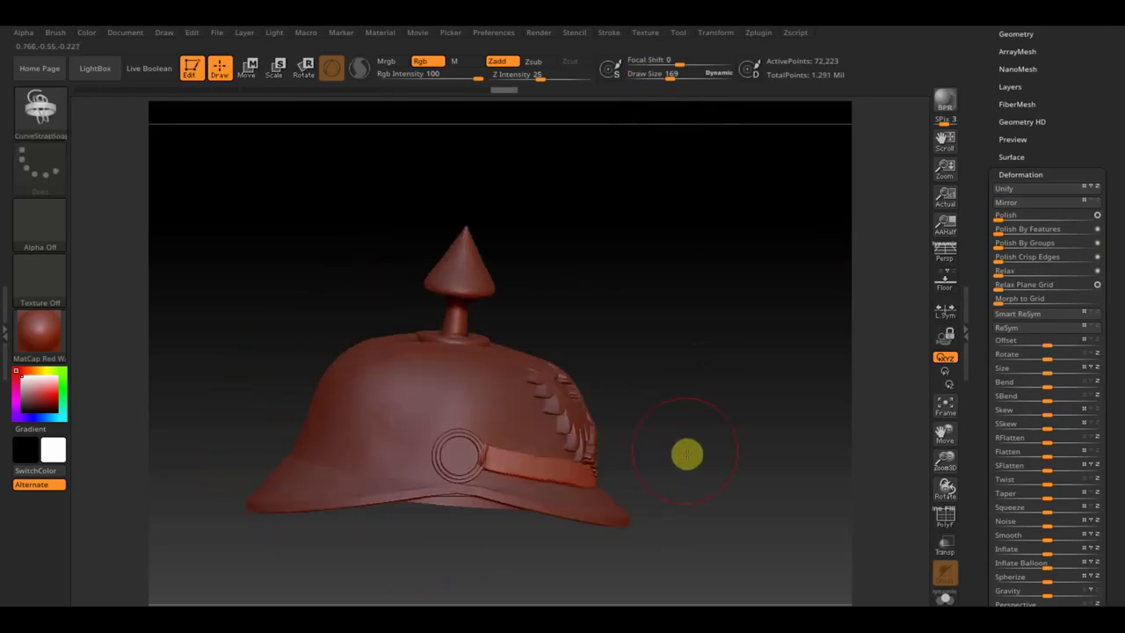
left_click(40, 107)
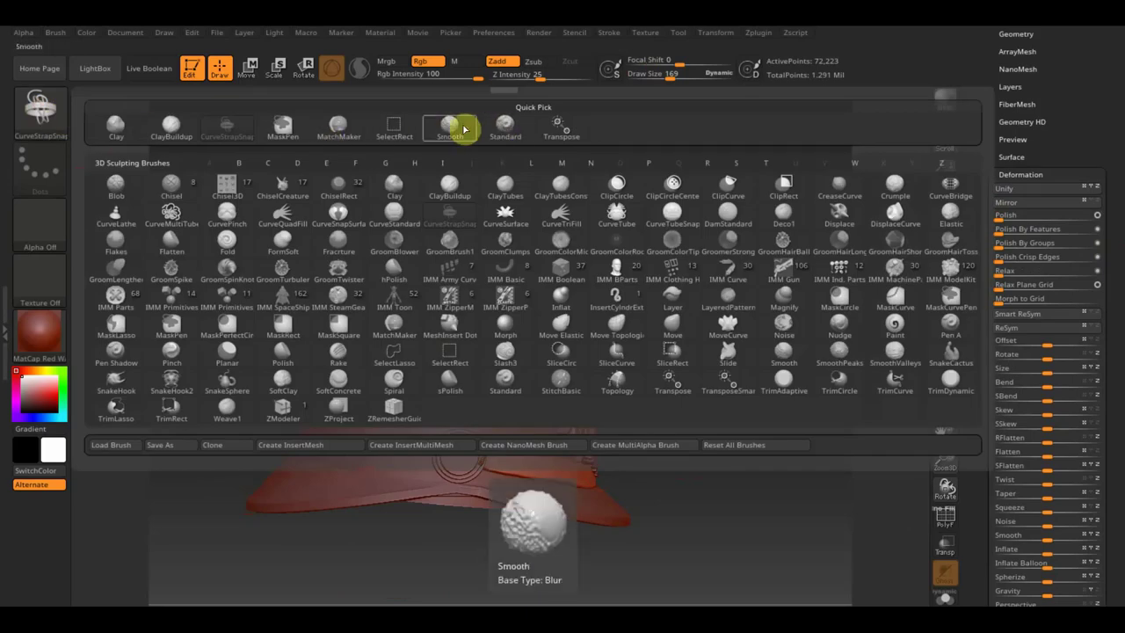
left_click(626, 327)
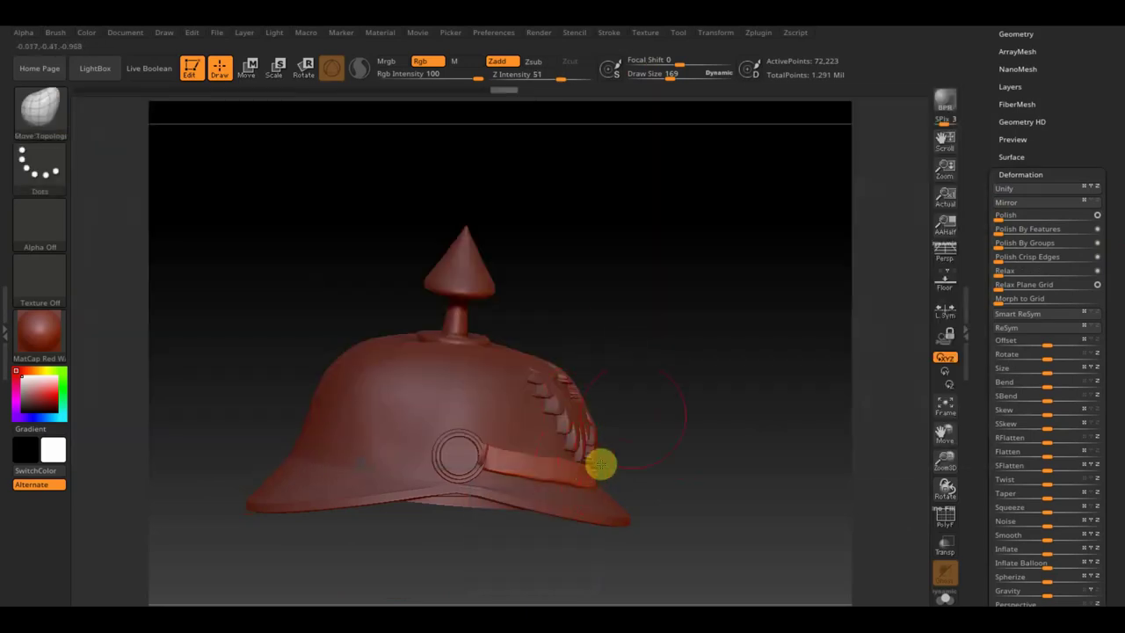
left_click_drag(671, 74, 681, 88)
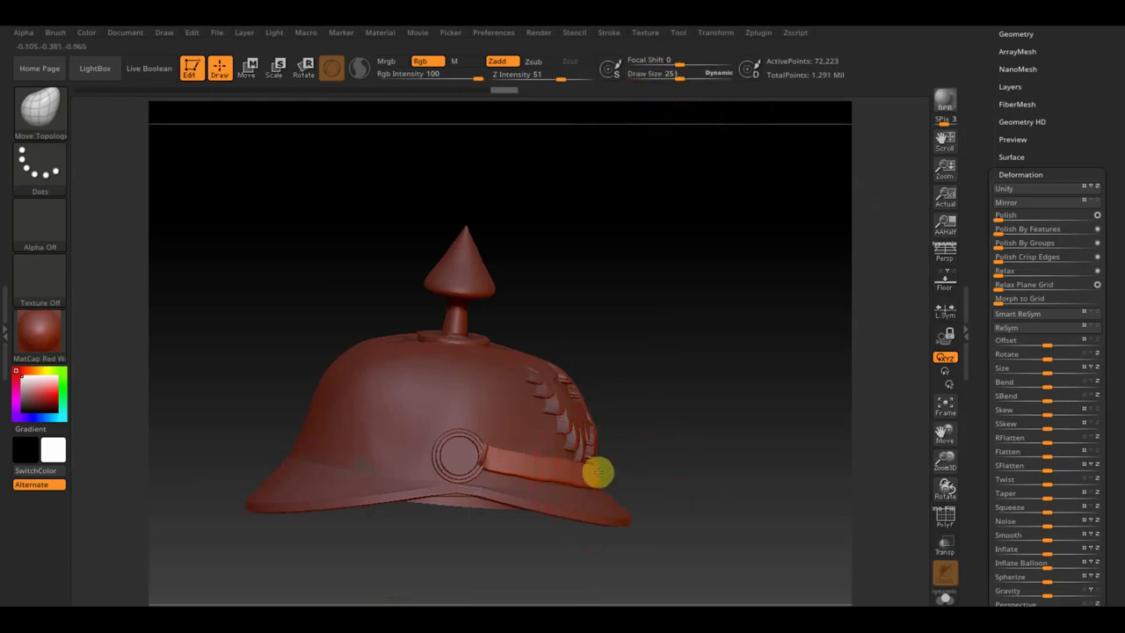
- Inspect the helmet from several angles and Shift-smooth the speckles along the strap band
left_click_drag(676, 457, 605, 532)
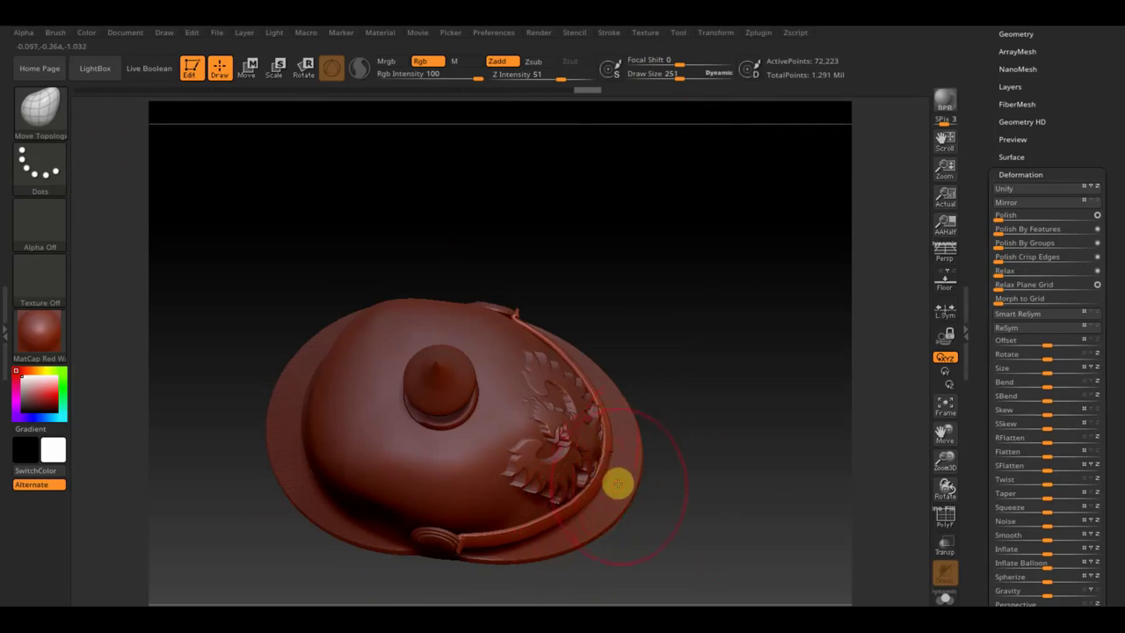
mouse_move(718, 485)
left_mouse_down()
mouse_move(717, 398)
mouse_move(710, 495)
left_mouse_up()
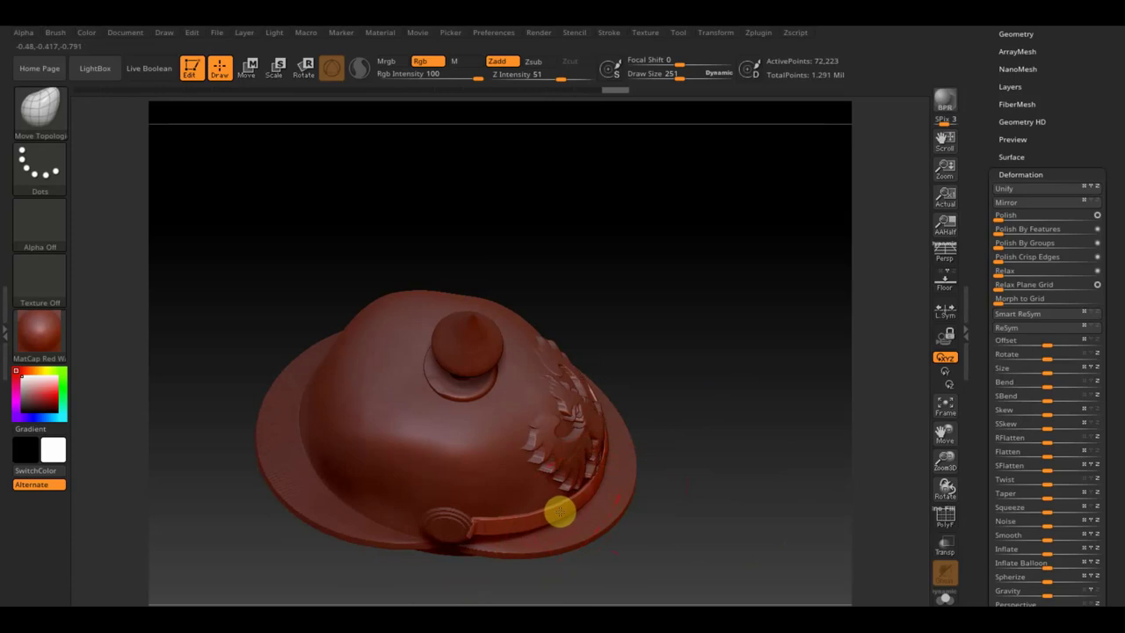
left_click_drag(706, 494, 726, 410)
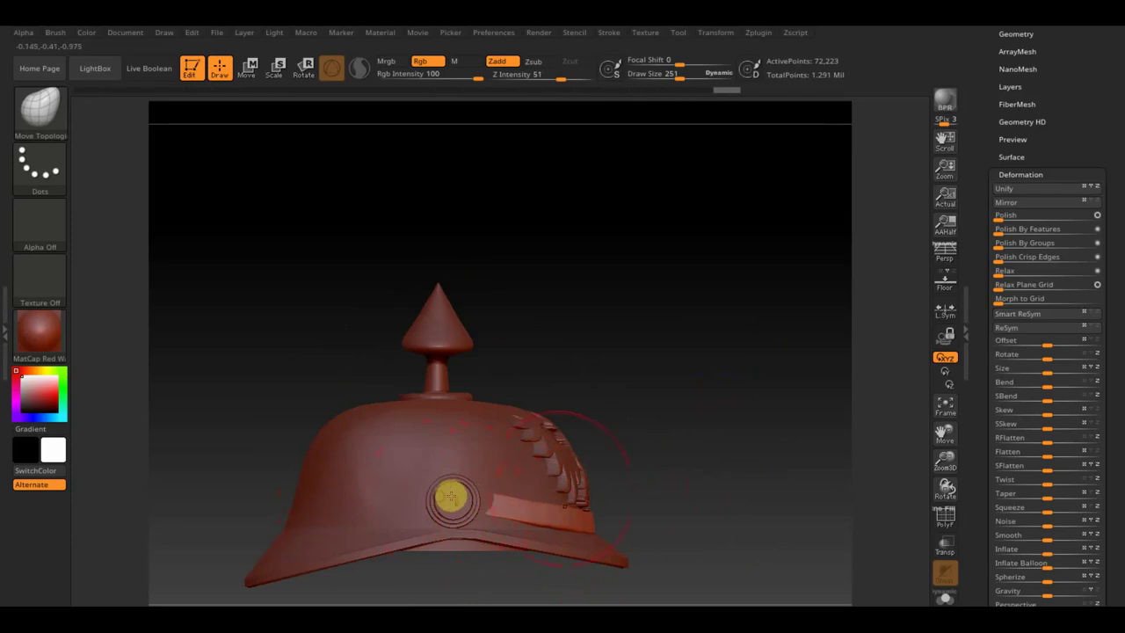
mouse_move(606, 487)
left_mouse_down()
mouse_move(738, 462)
mouse_move(776, 484)
left_mouse_up()
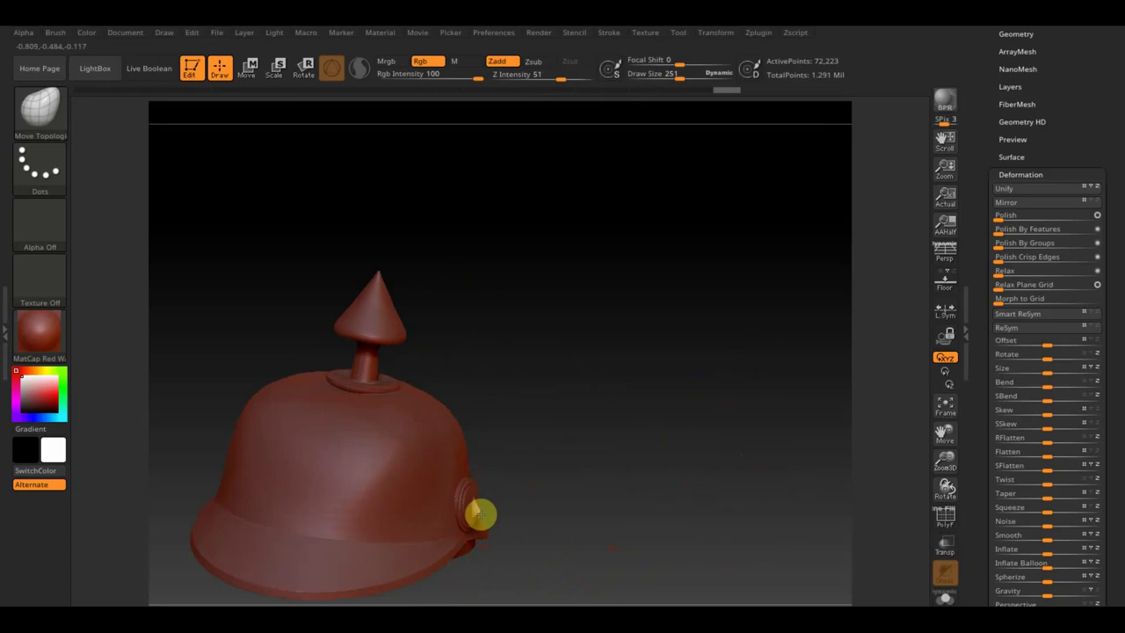
mouse_move(479, 517)
left_mouse_down()
mouse_move(607, 527)
mouse_move(570, 567)
mouse_move(580, 603)
mouse_move(613, 569)
mouse_move(525, 508)
left_mouse_up()
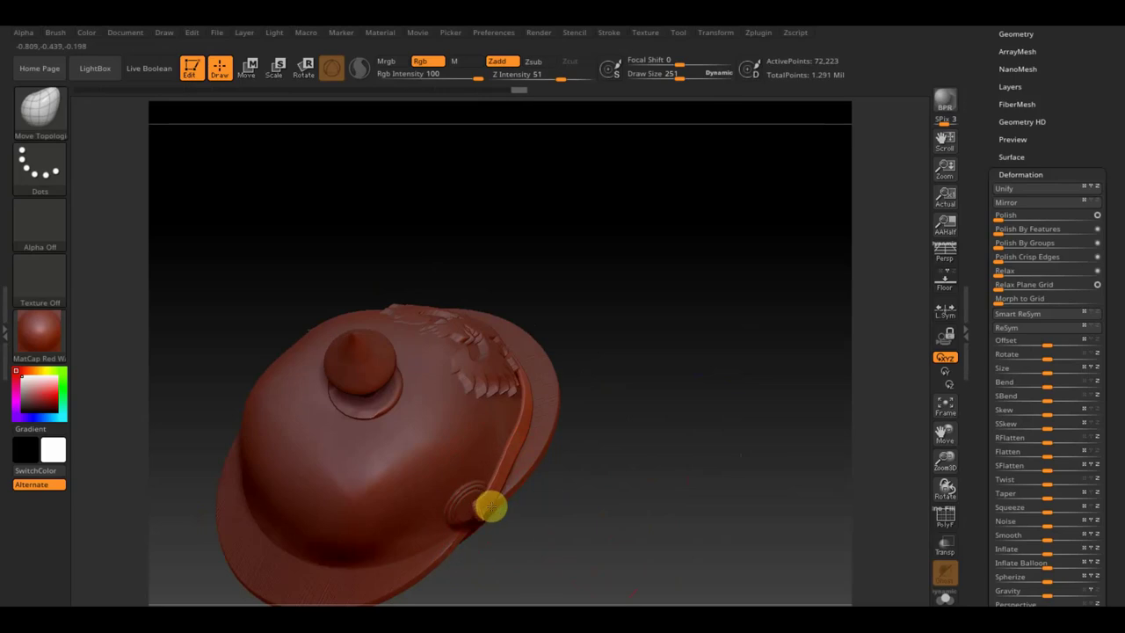
mouse_move(519, 461)
left_mouse_down()
mouse_move(620, 509)
mouse_move(666, 502)
mouse_move(642, 515)
mouse_move(642, 535)
mouse_move(627, 465)
mouse_move(605, 434)
left_mouse_up()
left_click_drag(759, 462, 748, 448, "shift")
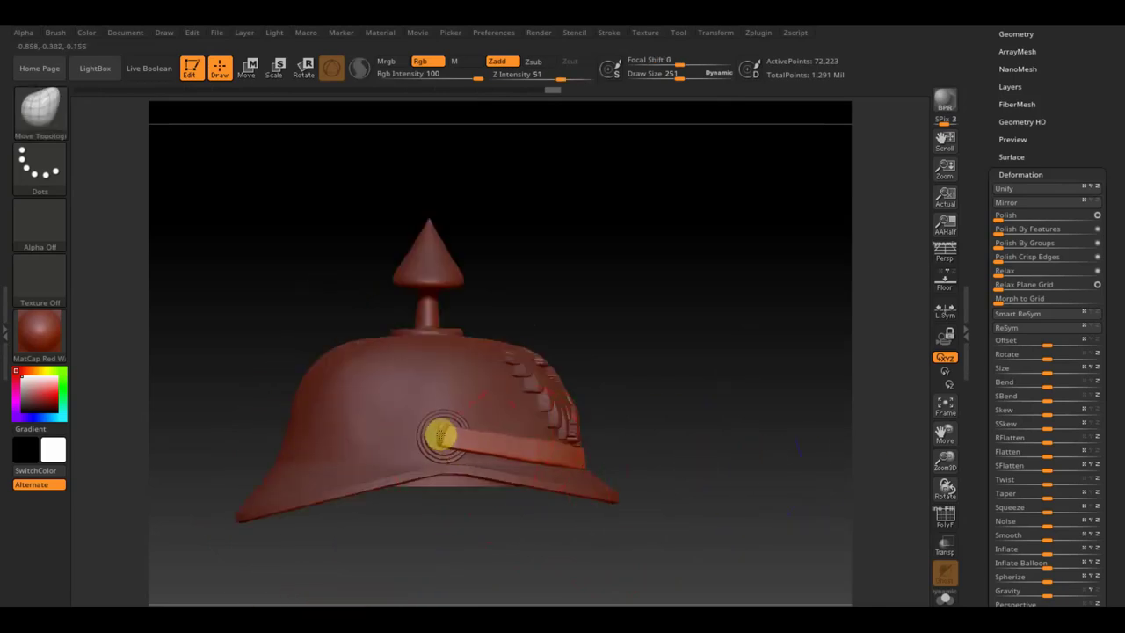
key("shift")
mouse_move(439, 434)
left_mouse_down("shift")
mouse_move(563, 449)
mouse_move(465, 437)
left_mouse_up("shift")
mouse_move(627, 505)
left_mouse_down()
mouse_move(698, 437)
mouse_move(668, 452)
left_mouse_up()
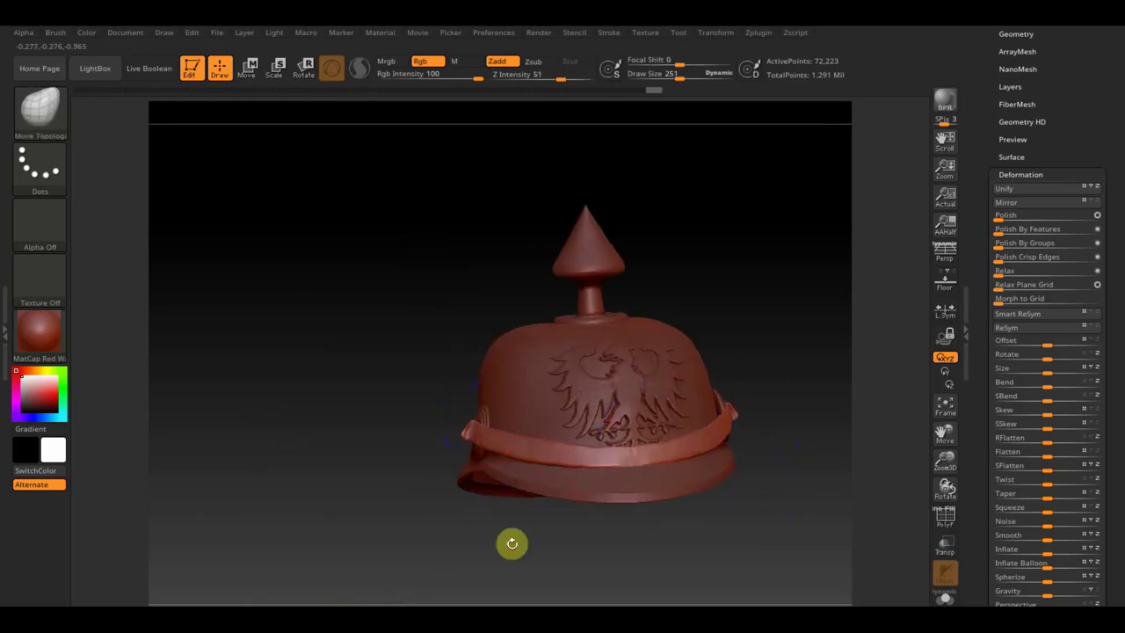
mouse_move(510, 540)
left_mouse_down()
mouse_move(528, 540)
mouse_move(502, 532)
mouse_move(500, 569)
left_mouse_up()
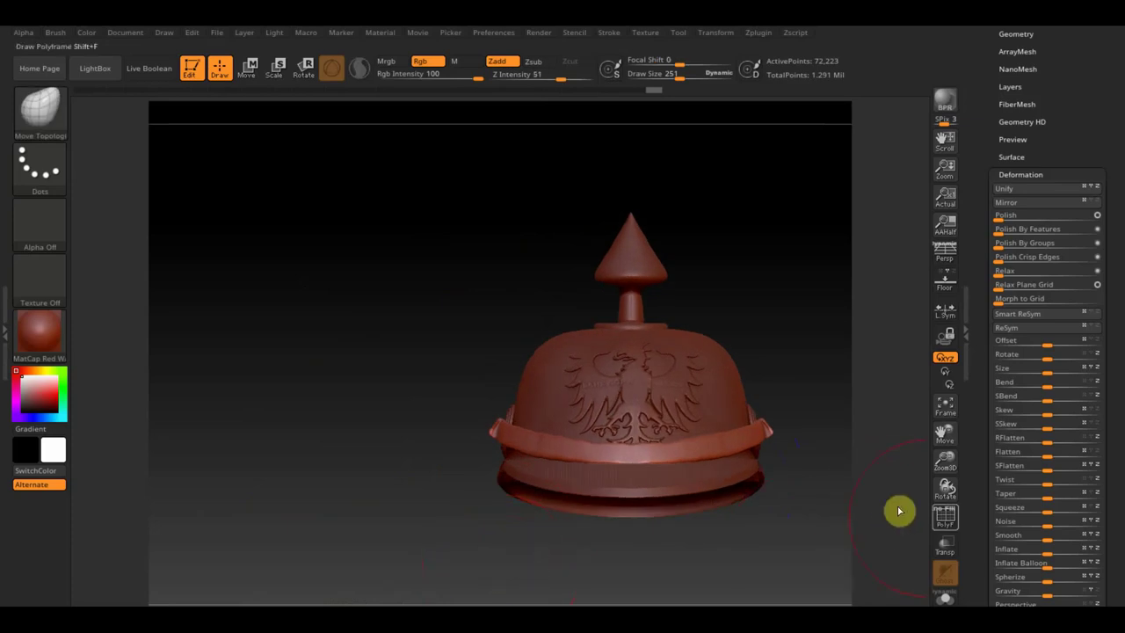
- Open the band's Geometry > Modify Topology options
left_click(1072, 174)
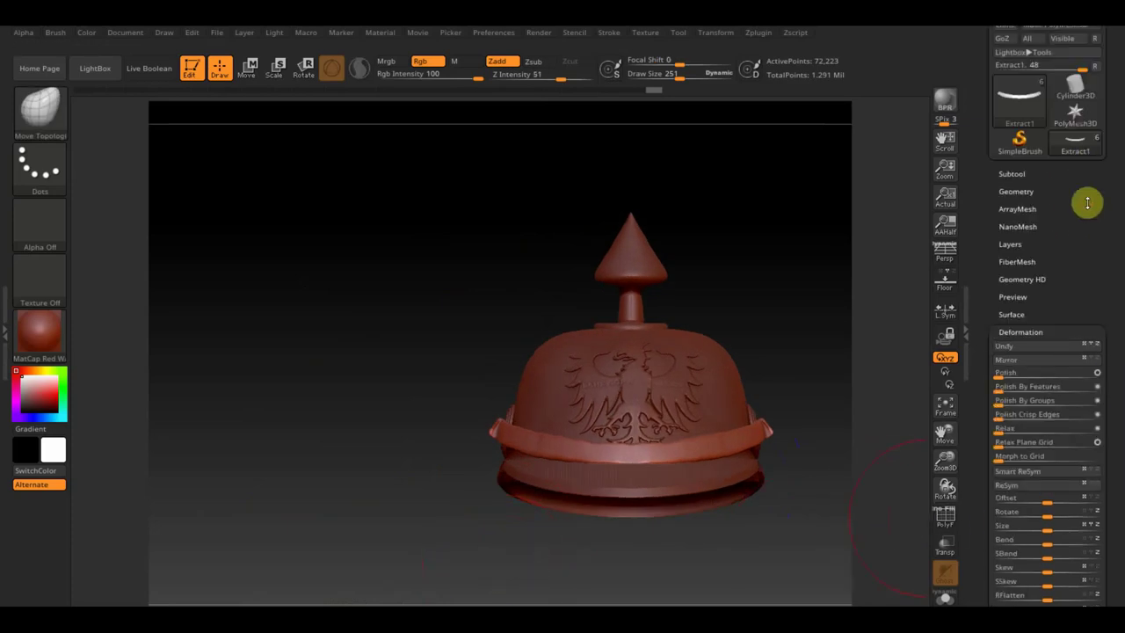
left_click(1029, 200)
left_click(1028, 521)
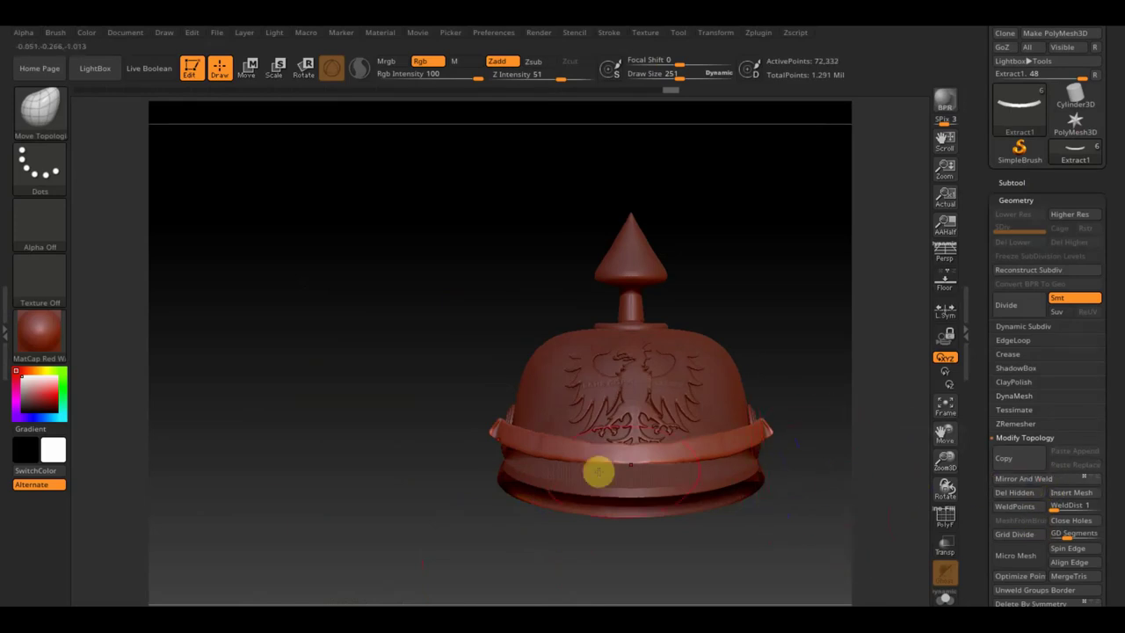
- TrimRect part of the band, cutting active points from 72,332 to 69,909, and set draw size 146
key("ctrl+shift")
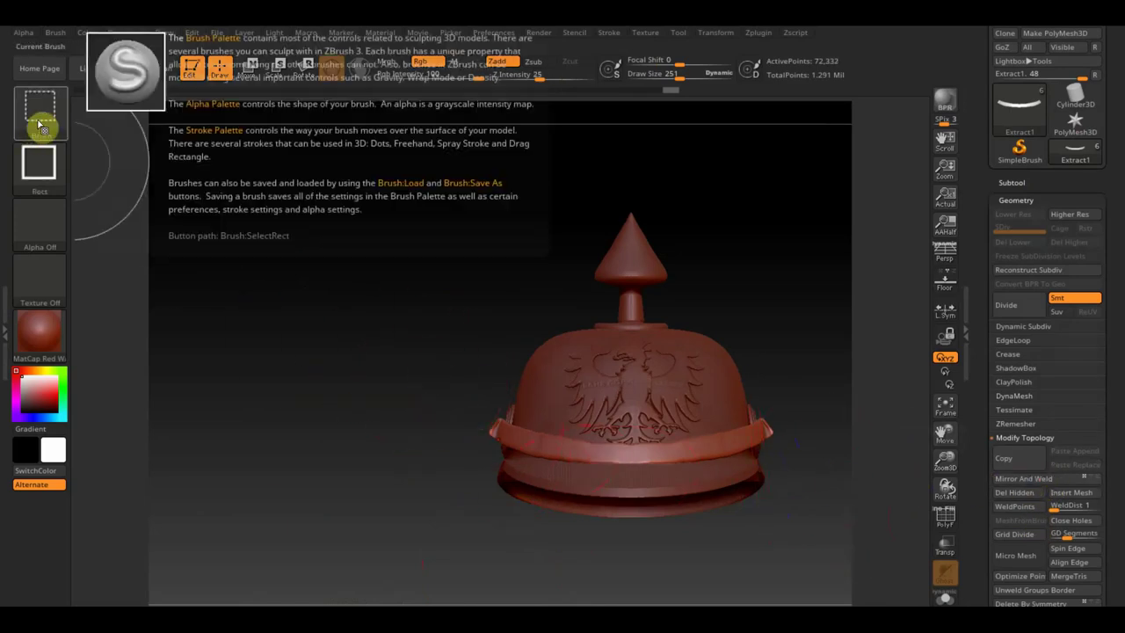
left_click(38, 123)
left_click(832, 186)
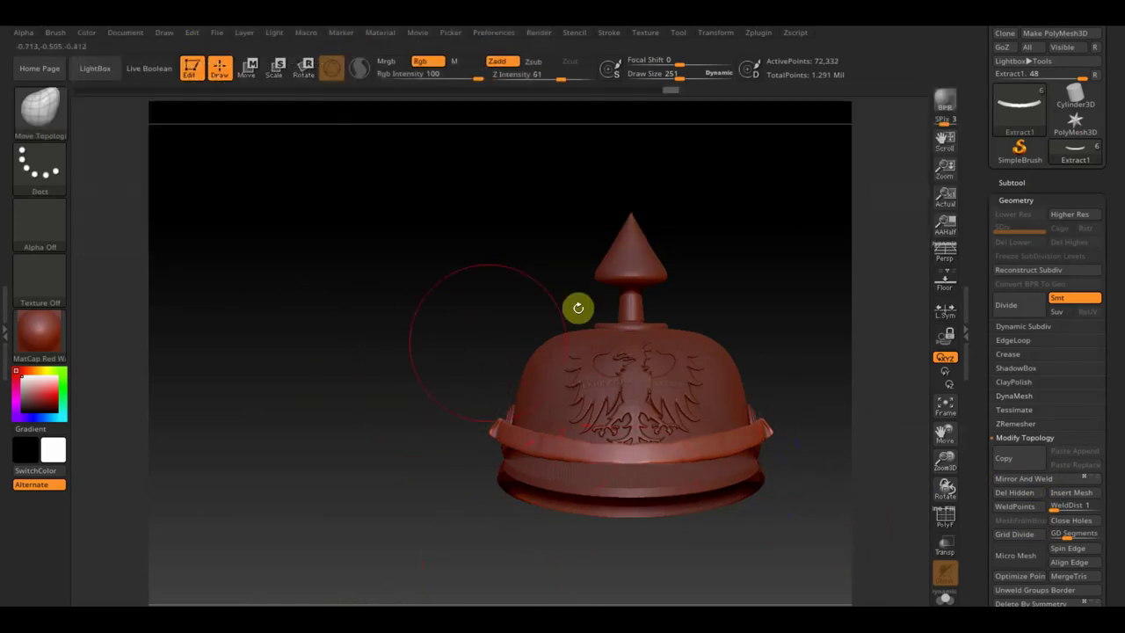
mouse_move(387, 281)
left_mouse_down("ctrl+shift")
mouse_move(499, 510)
mouse_move(410, 492)
mouse_move(469, 510)
mouse_move(475, 462)
mouse_move(463, 430)
left_mouse_up("ctrl+shift")
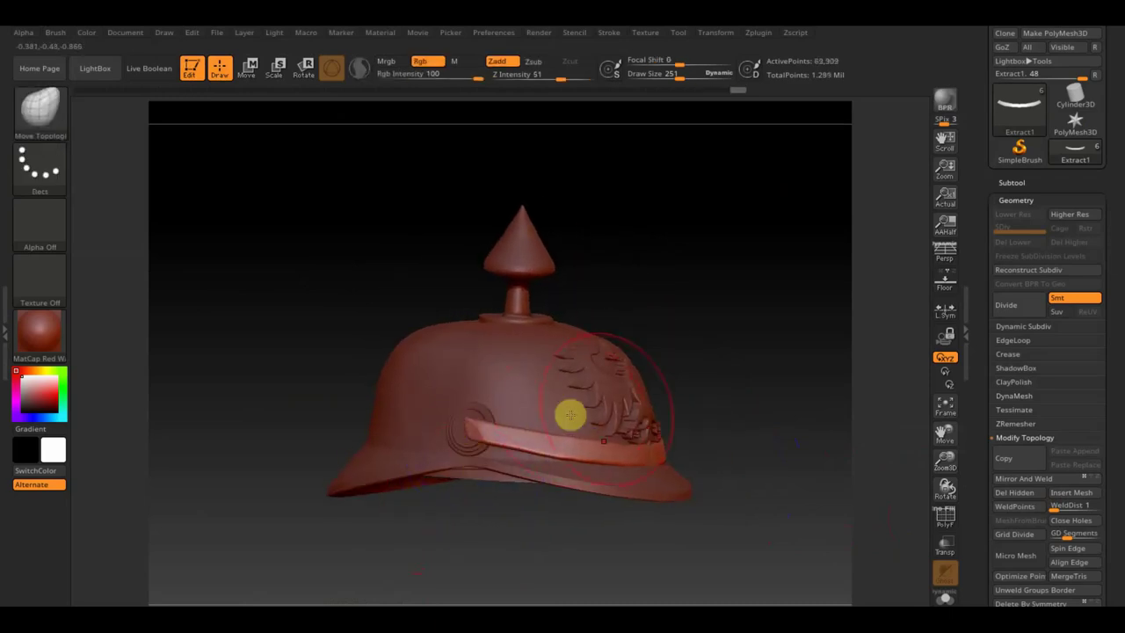
left_click_drag(688, 78, 668, 77)
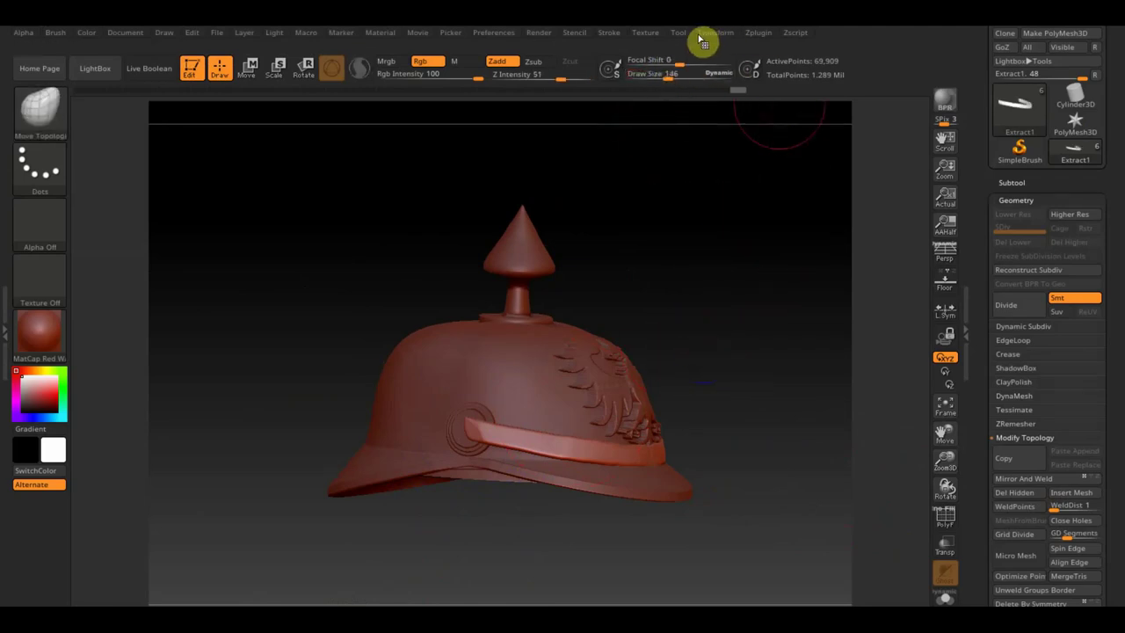
left_click(649, 34)
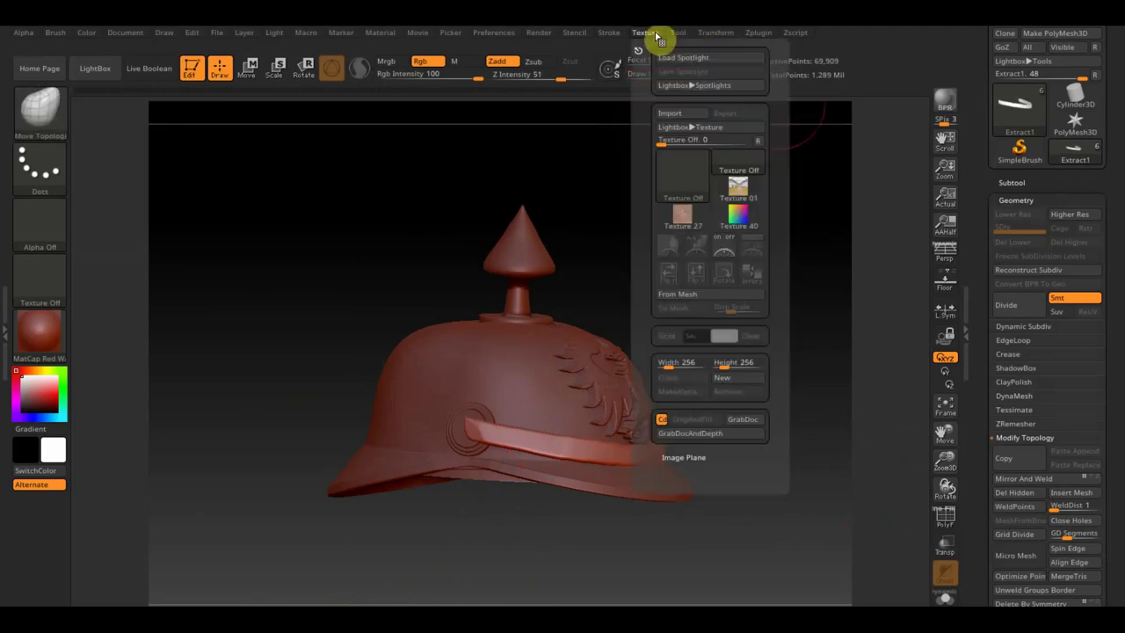
left_click(675, 115)
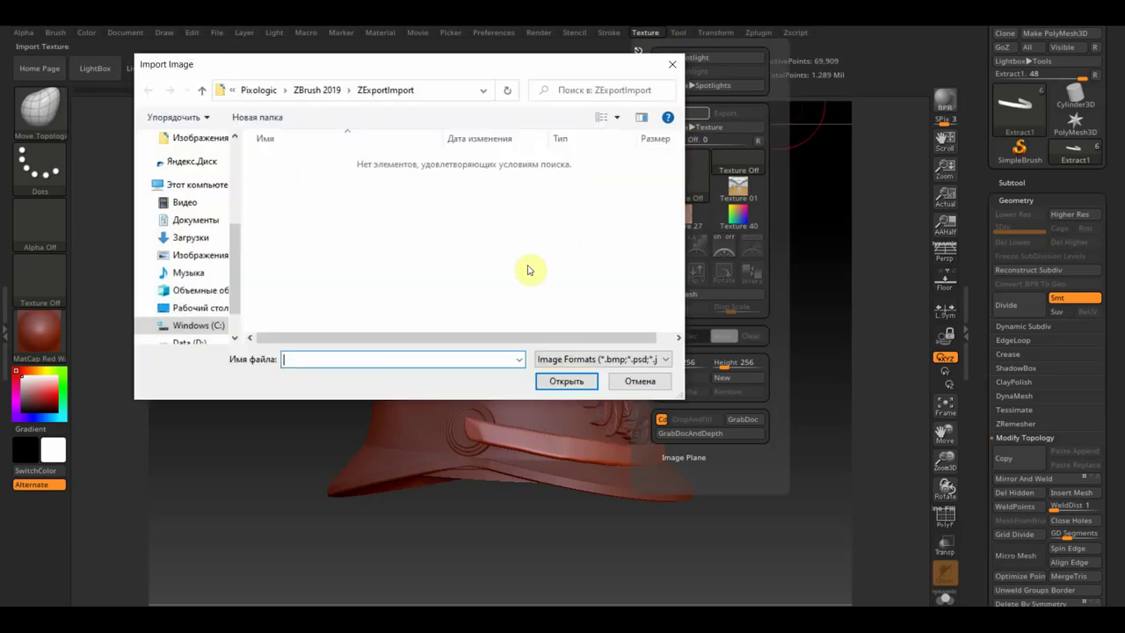
left_click(192, 308)
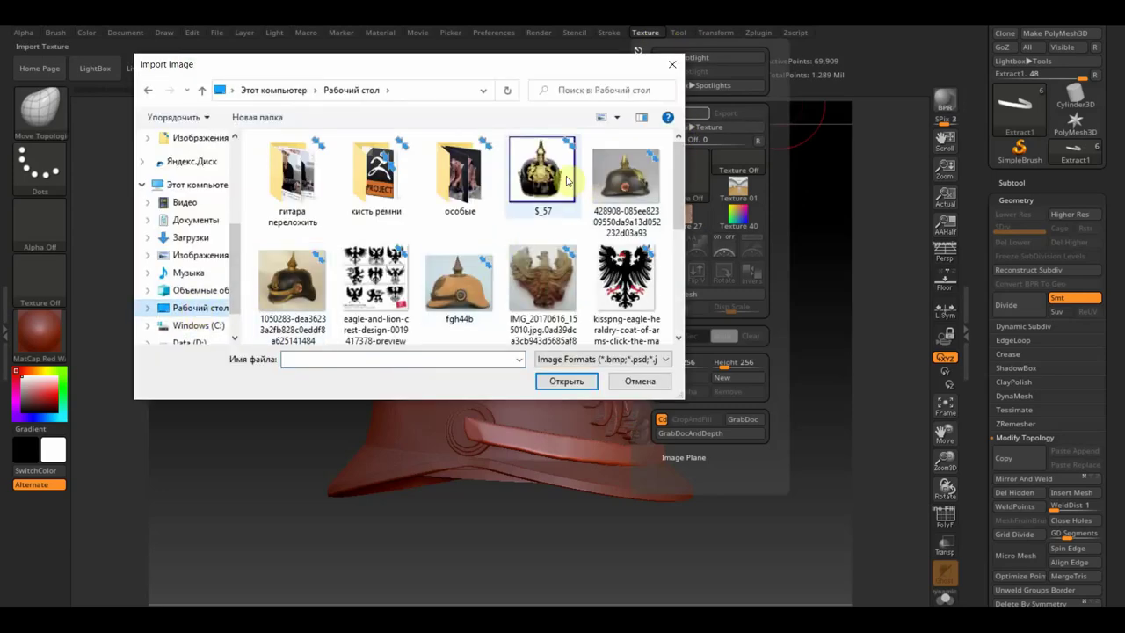
left_click(618, 185)
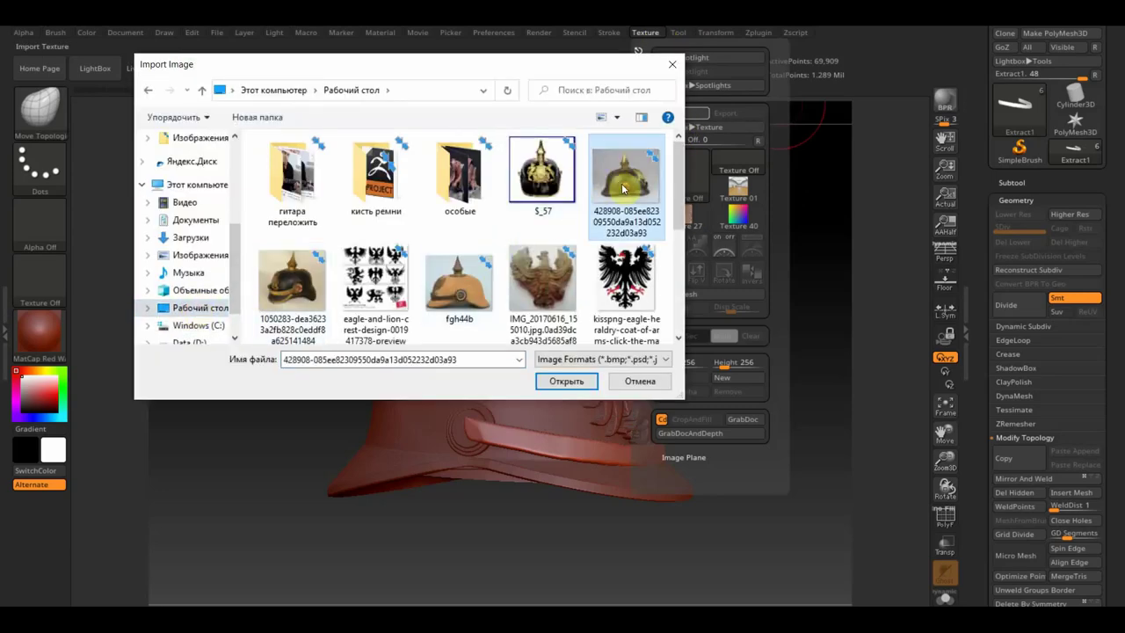
left_click(446, 293)
left_click(567, 380)
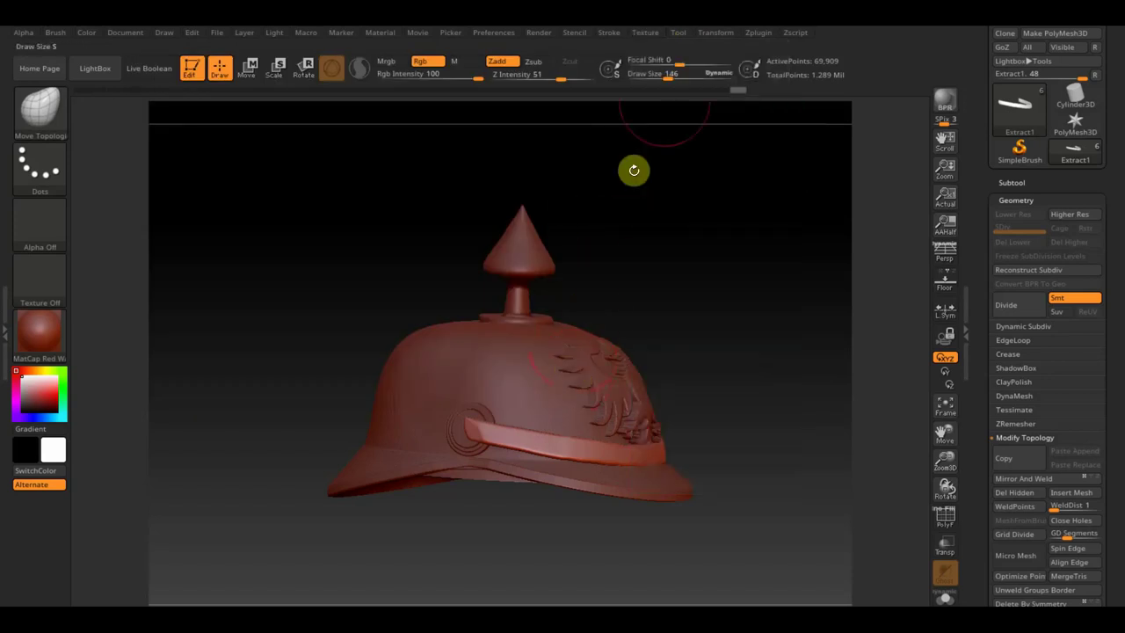
left_click(648, 36)
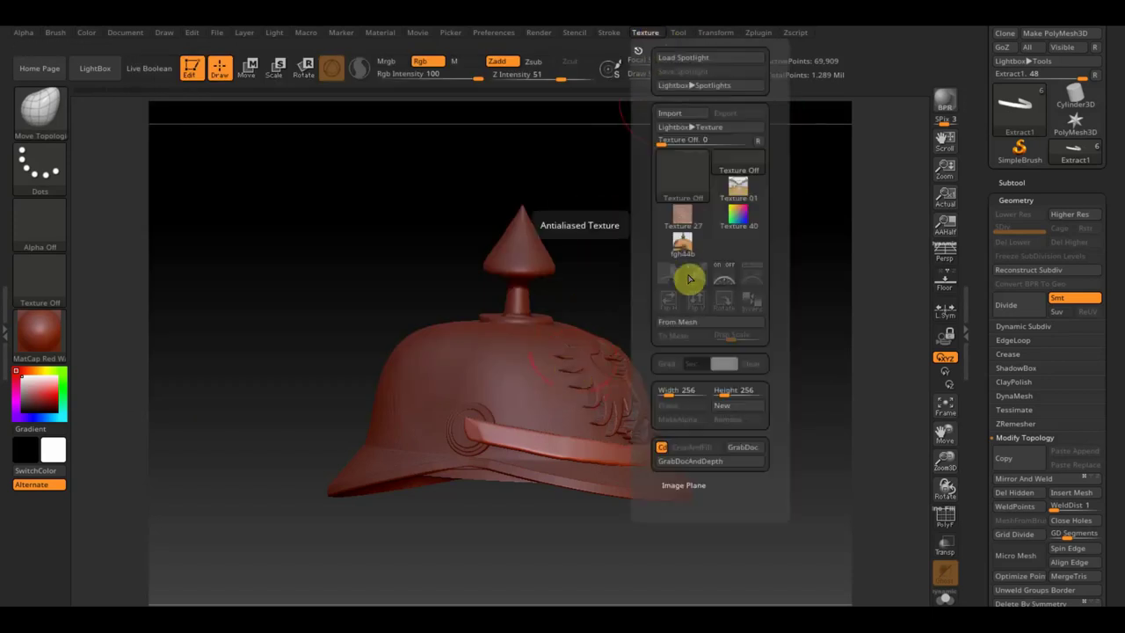
left_click(1086, 30)
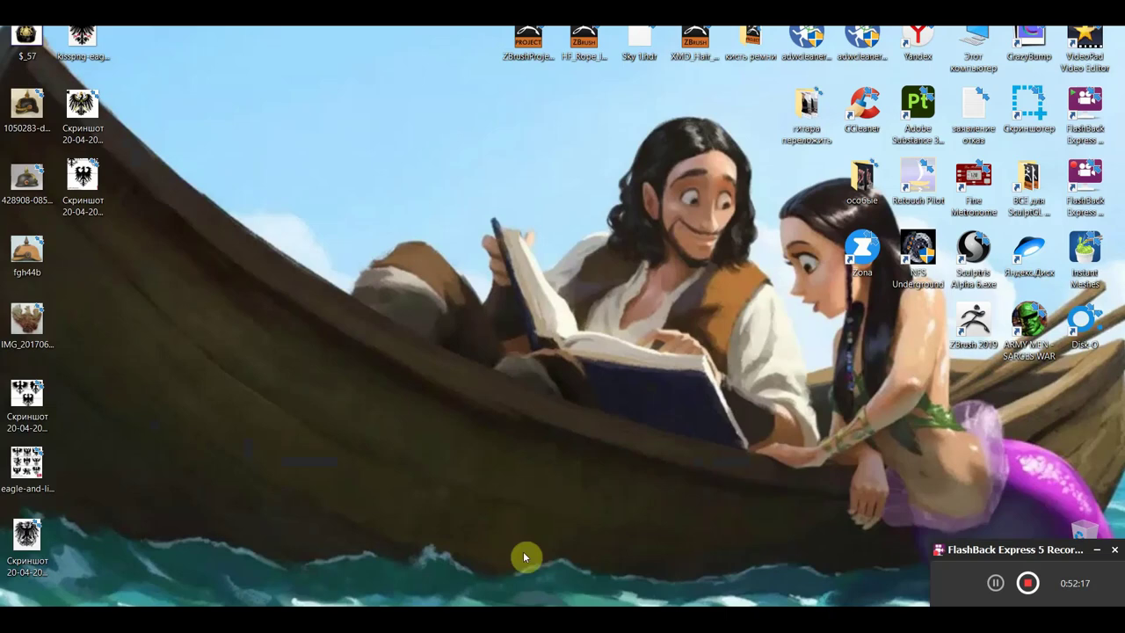
left_click(469, 620)
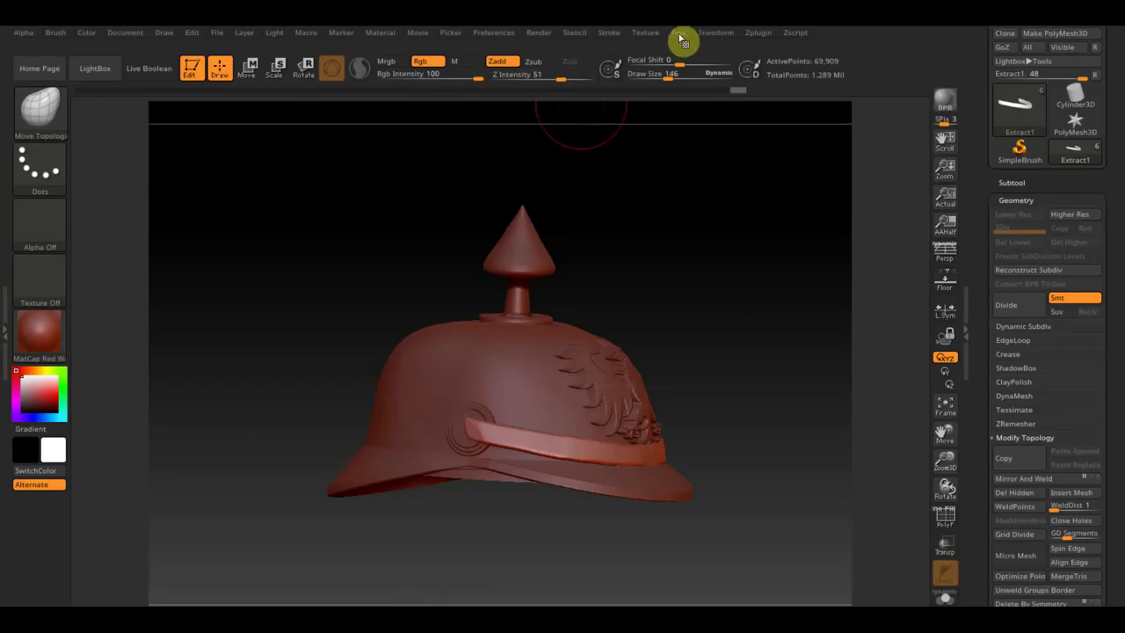
- Load the fgh44b photo and show it as a Spotlight reference over the helmet
left_click(647, 35)
left_click(682, 244)
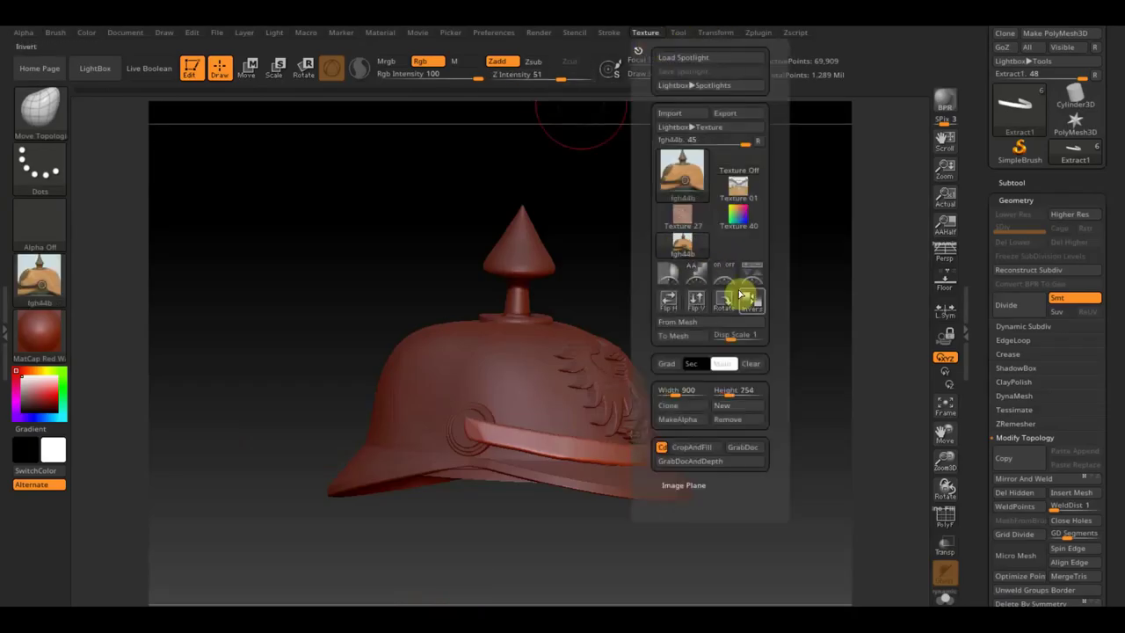
left_click(723, 274)
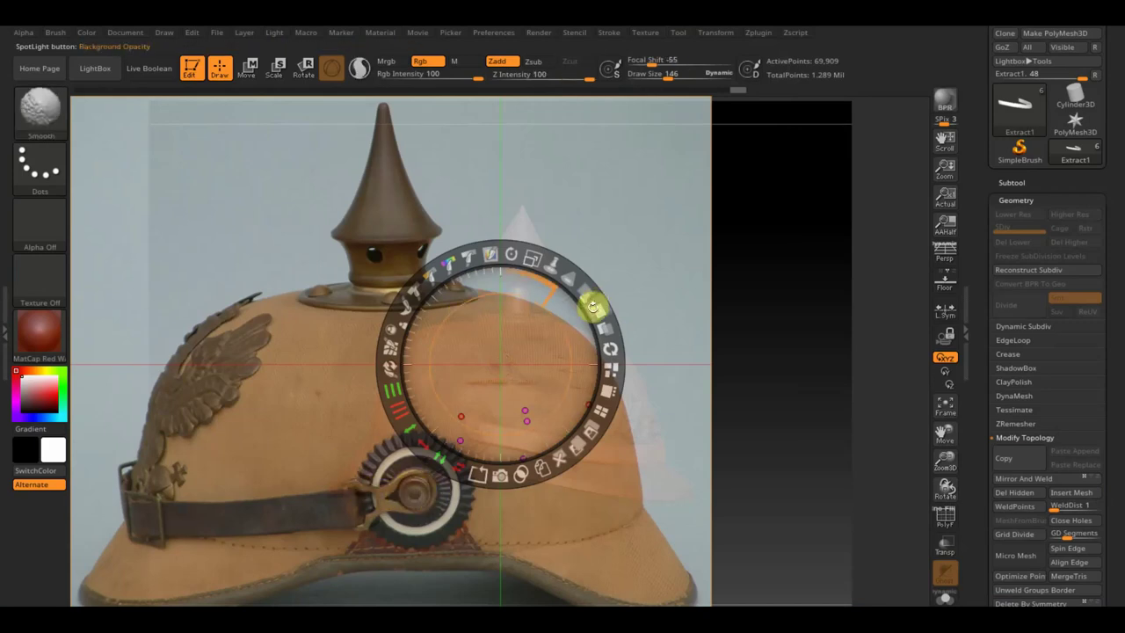
- Hide the reference and TrimRect the strap band's front end square, leaving 57,850 points
key("shift+z")
left_click_drag(765, 362, 773, 364)
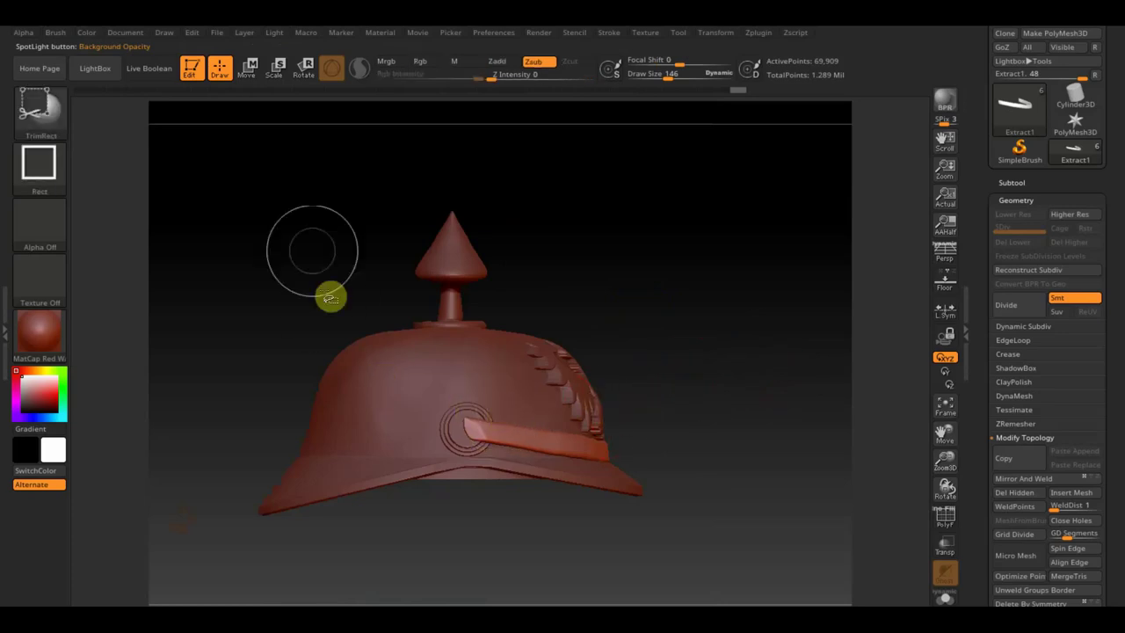
mouse_move(370, 313)
left_mouse_down("ctrl+shift")
mouse_move(262, 173)
mouse_move(465, 536)
mouse_move(497, 571)
left_mouse_up("ctrl+shift")
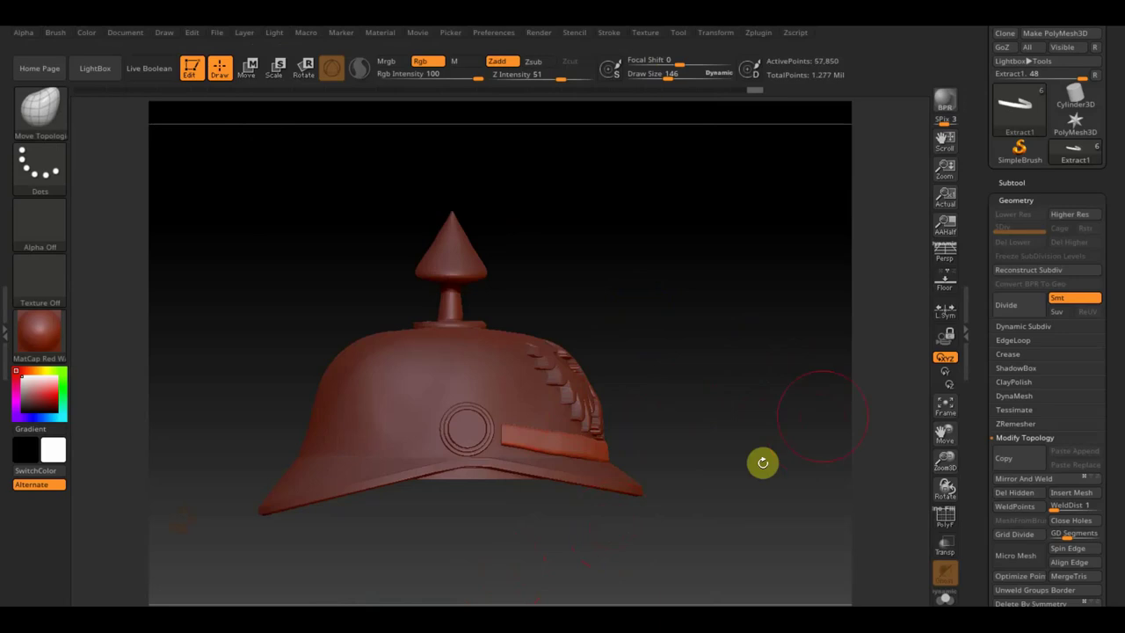
- Select the Recovered_Tool dome subtool and turn on Solo to isolate it
left_click(1014, 184)
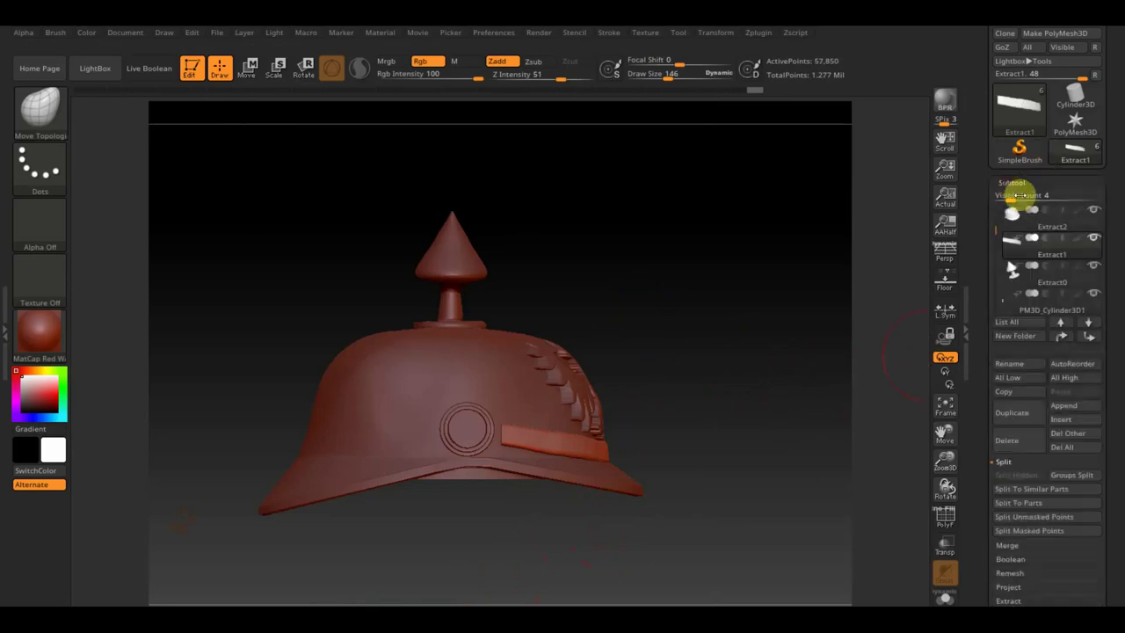
left_click(1007, 322)
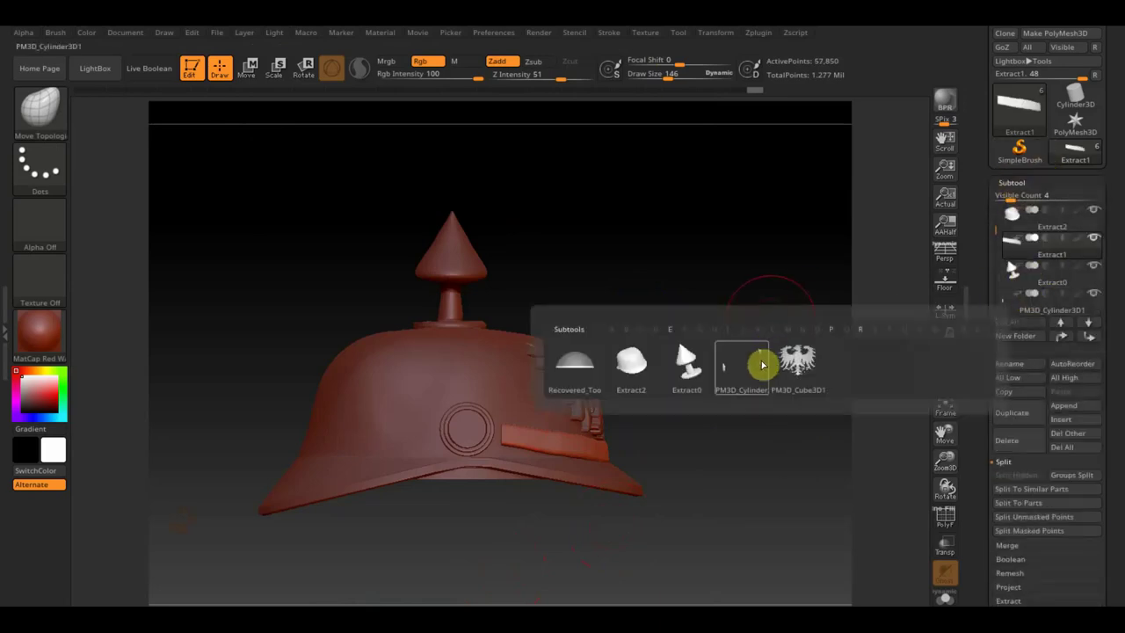
mouse_move(575, 367)
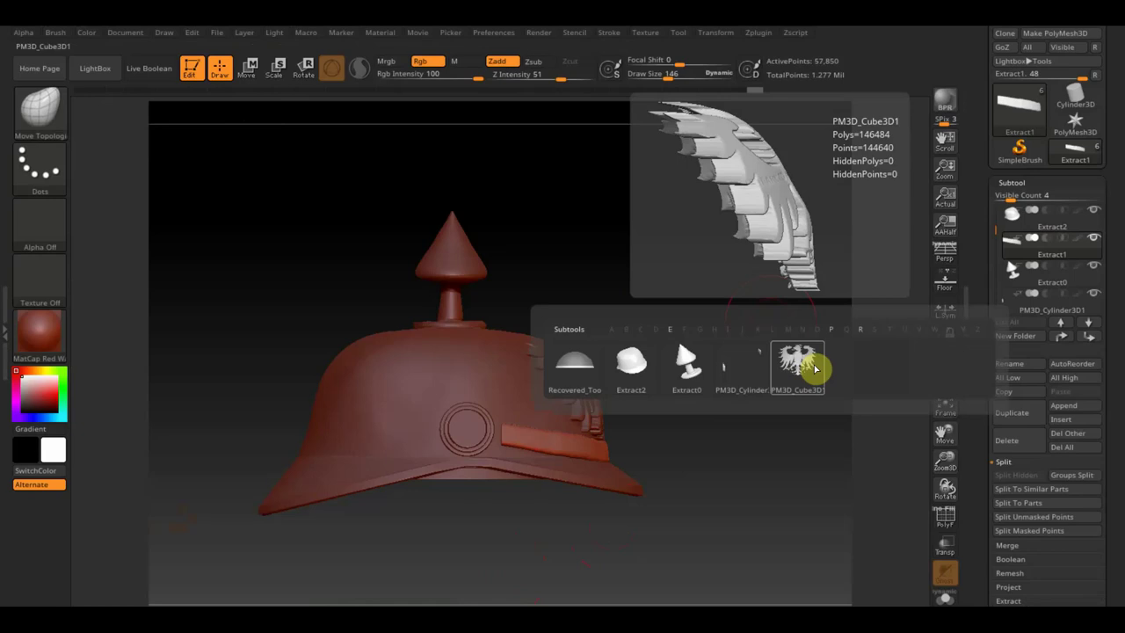
left_click(577, 373)
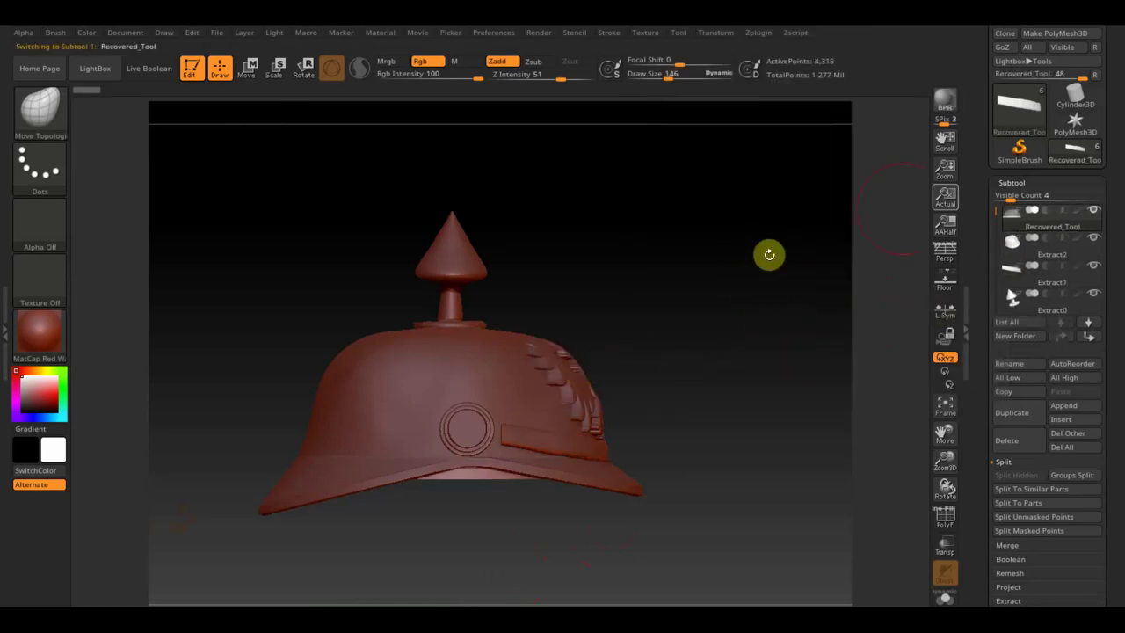
left_click(1093, 211)
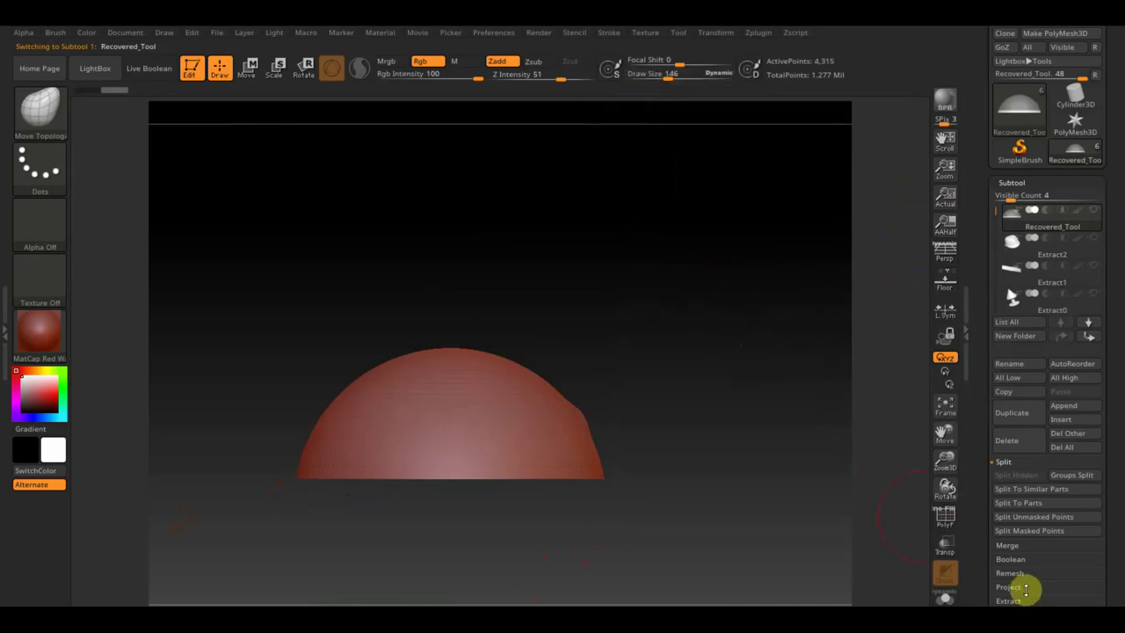
- DynaMesh the dome at resolution 648, raising its points from 4,315 to 679,275
left_click_drag(1114, 597, 1112, 499)
left_click(1017, 436)
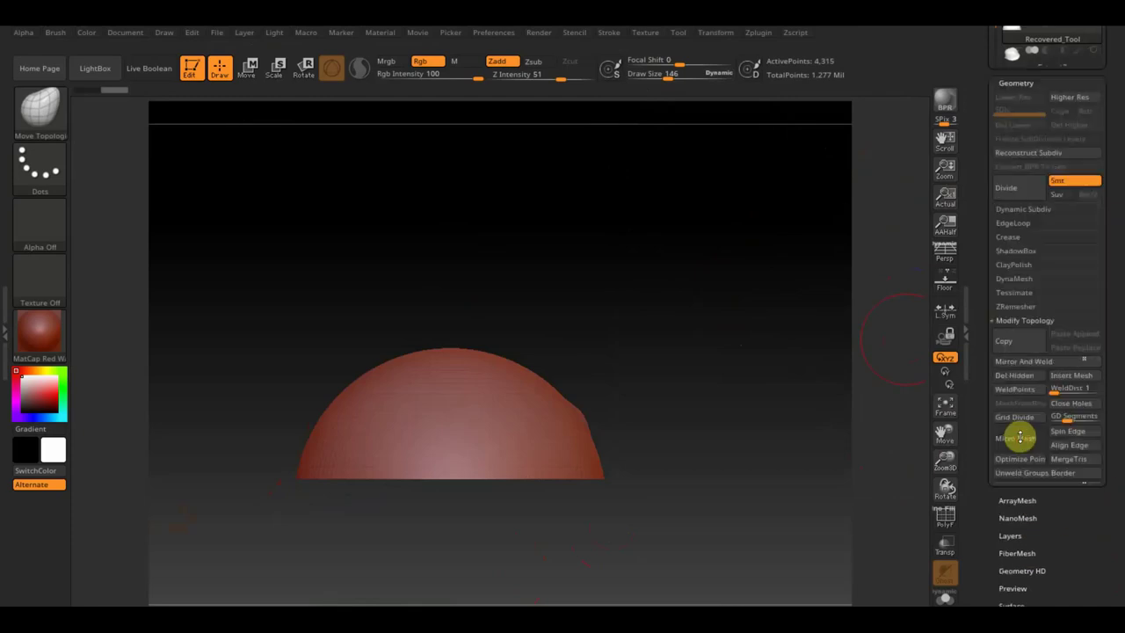
left_click(1018, 209)
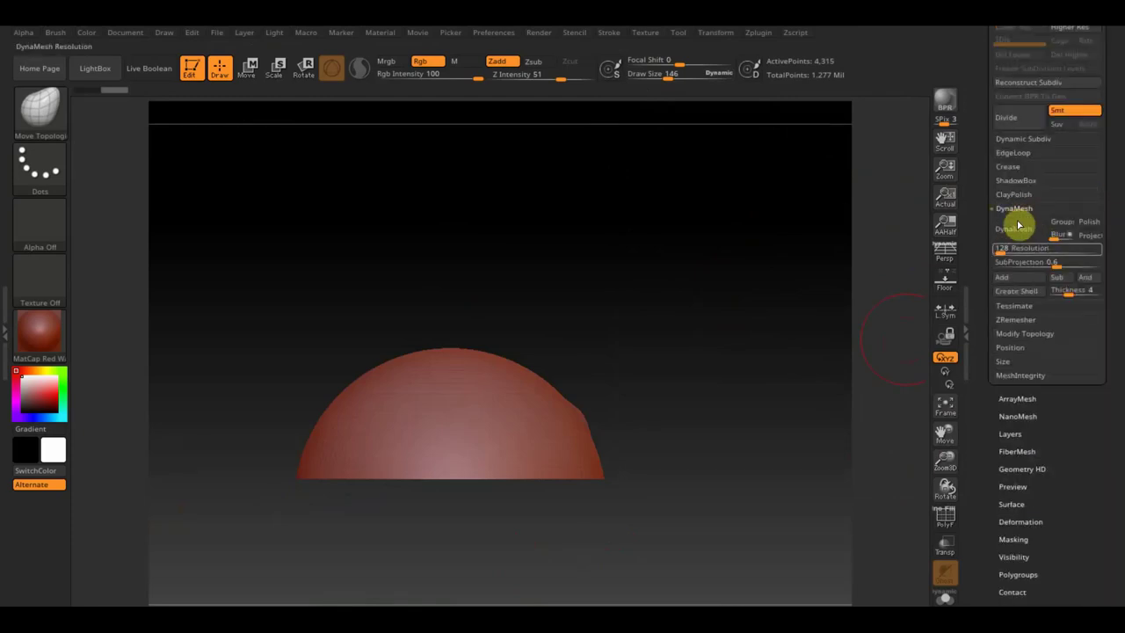
left_click(1011, 254)
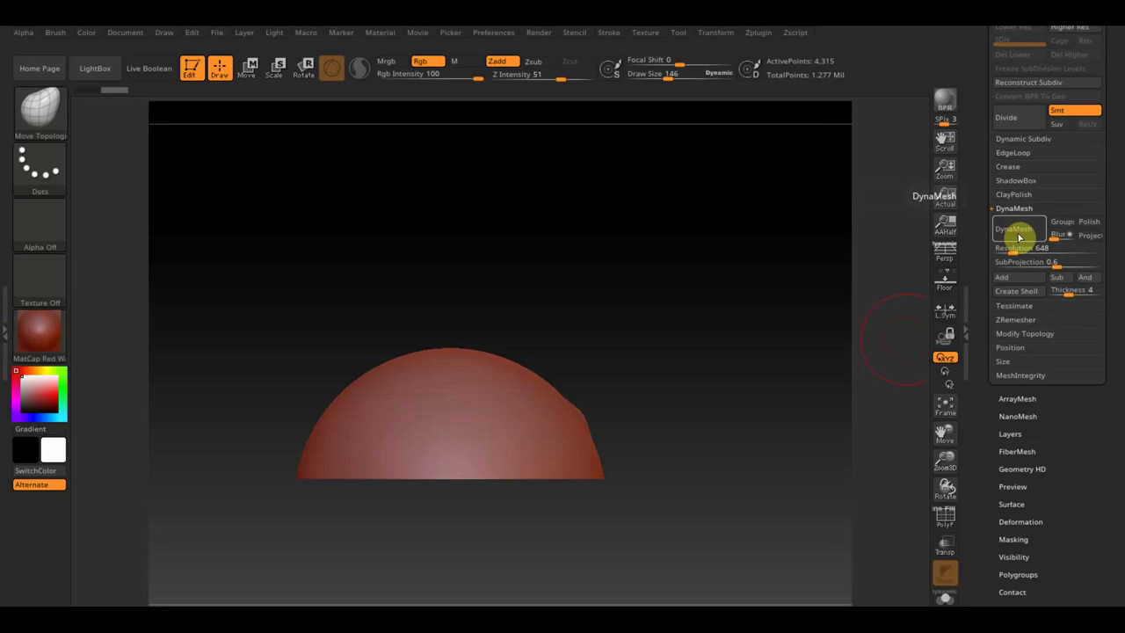
left_click(1017, 232)
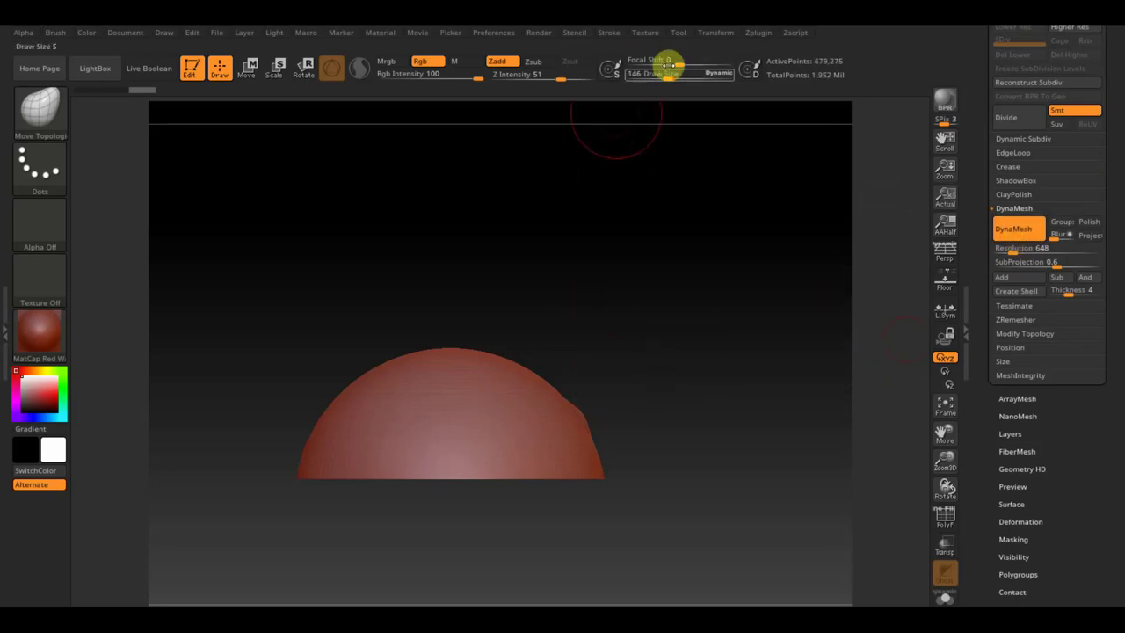
- Zoom in on the dome and reduce the draw size to 21
left_click_drag(668, 66, 653, 77)
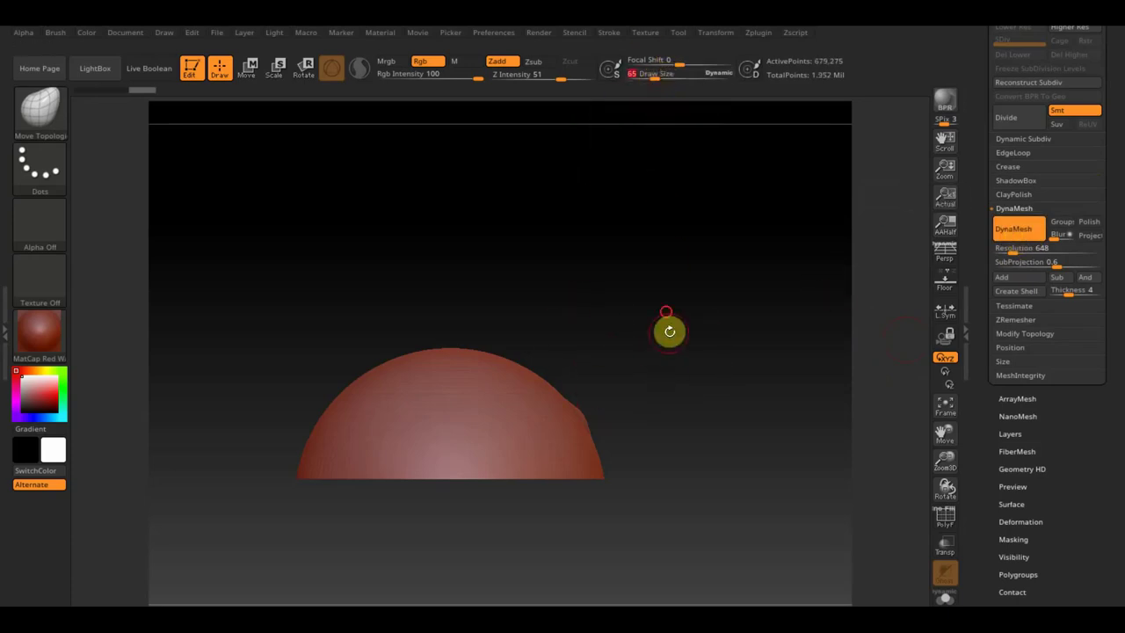
right_click_drag(669, 331, 690, 381, "ctrl")
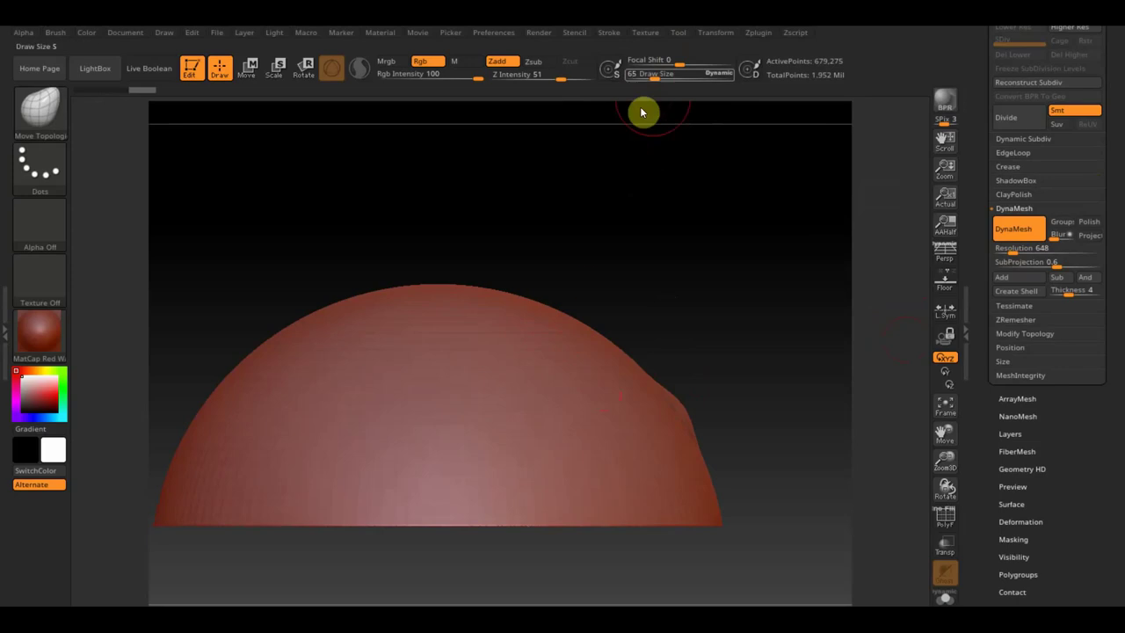
left_click(657, 77)
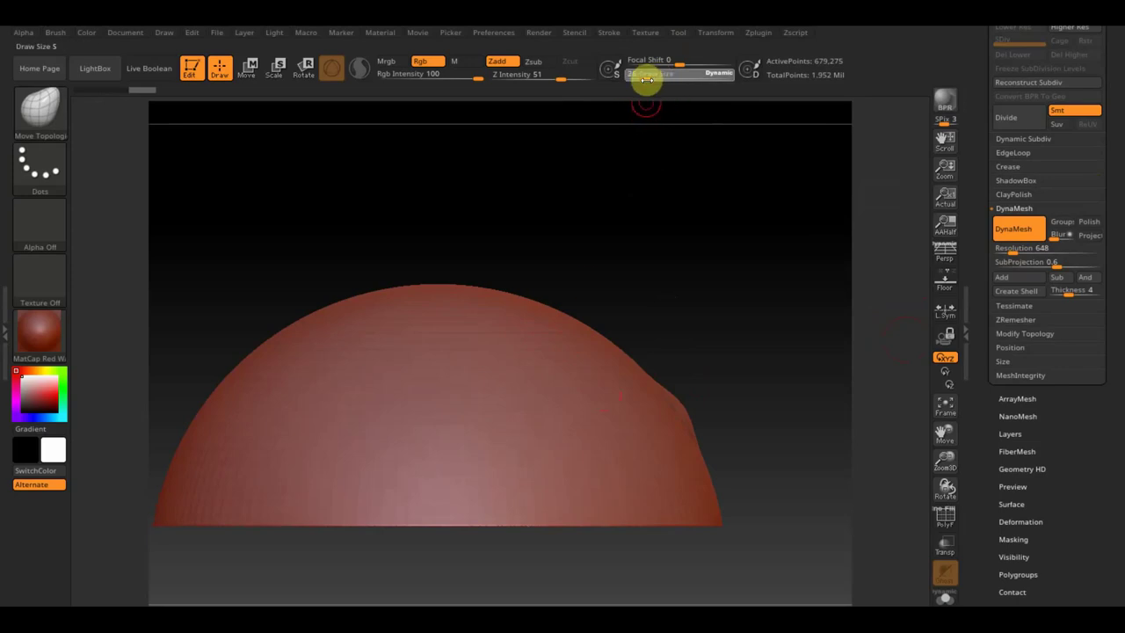
left_click_drag(644, 80, 626, 264)
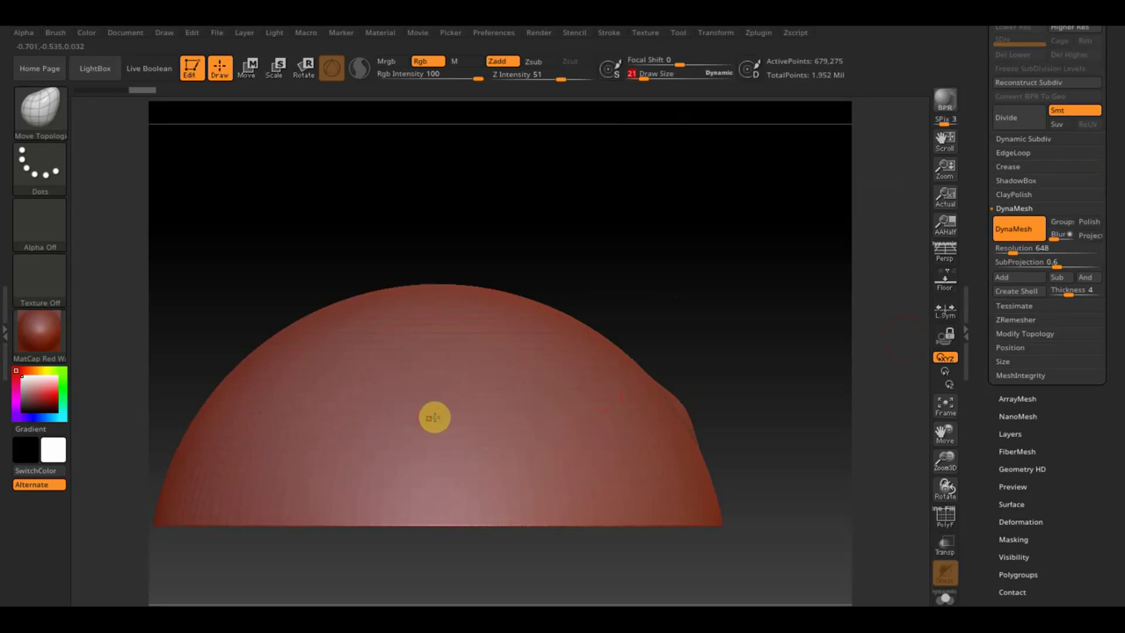
- Test a MaskPen Circle stroke on the dome, then clear the mask
left_click(49, 223, "ctrl")
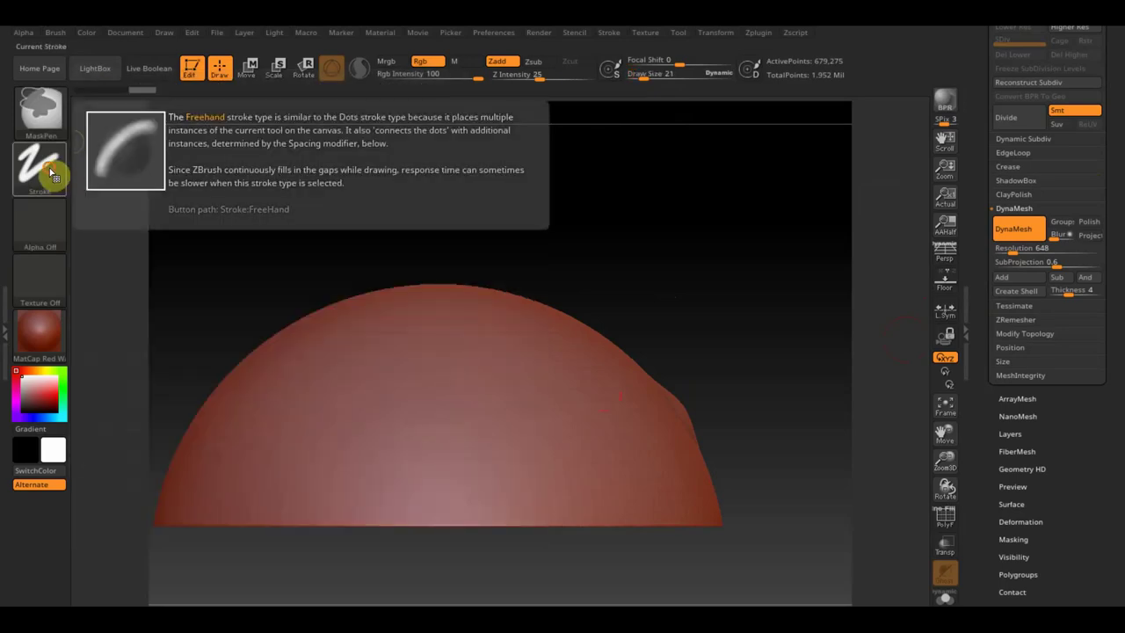
left_click(52, 175)
left_click(114, 211)
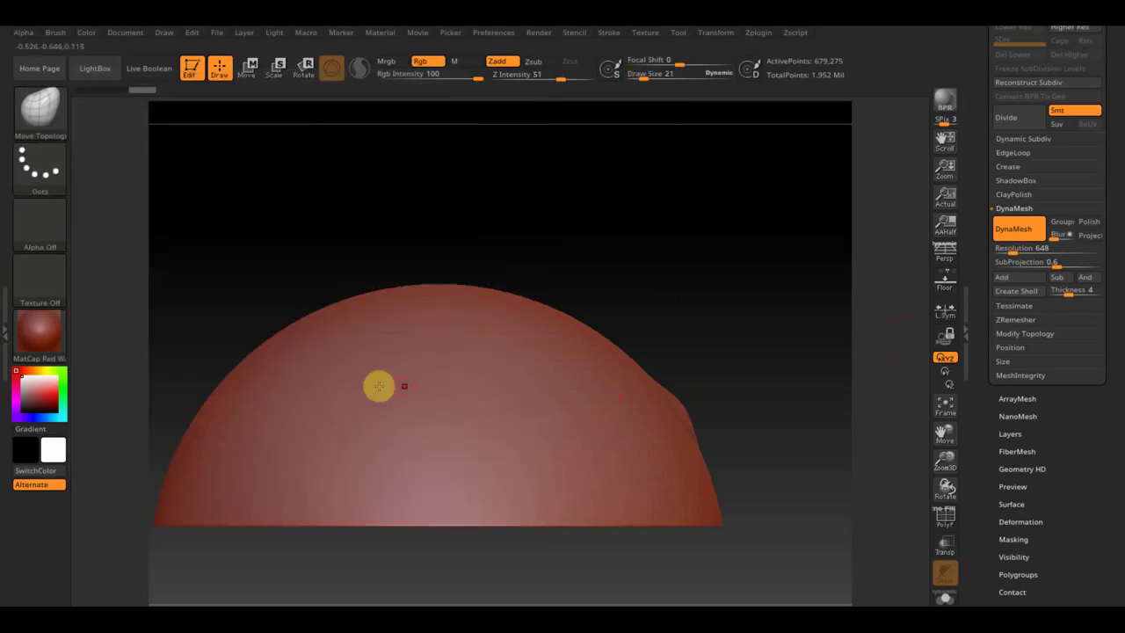
mouse_move(455, 386)
left_mouse_down("ctrl")
mouse_move(501, 447)
mouse_move(545, 475)
mouse_move(540, 460)
left_mouse_up("ctrl")
mouse_move(663, 371)
left_mouse_down()
mouse_move(733, 296)
mouse_move(706, 287)
mouse_move(703, 269)
mouse_move(761, 307)
mouse_move(748, 304)
mouse_move(759, 300)
left_mouse_up()
left_click(761, 303, "ctrl")
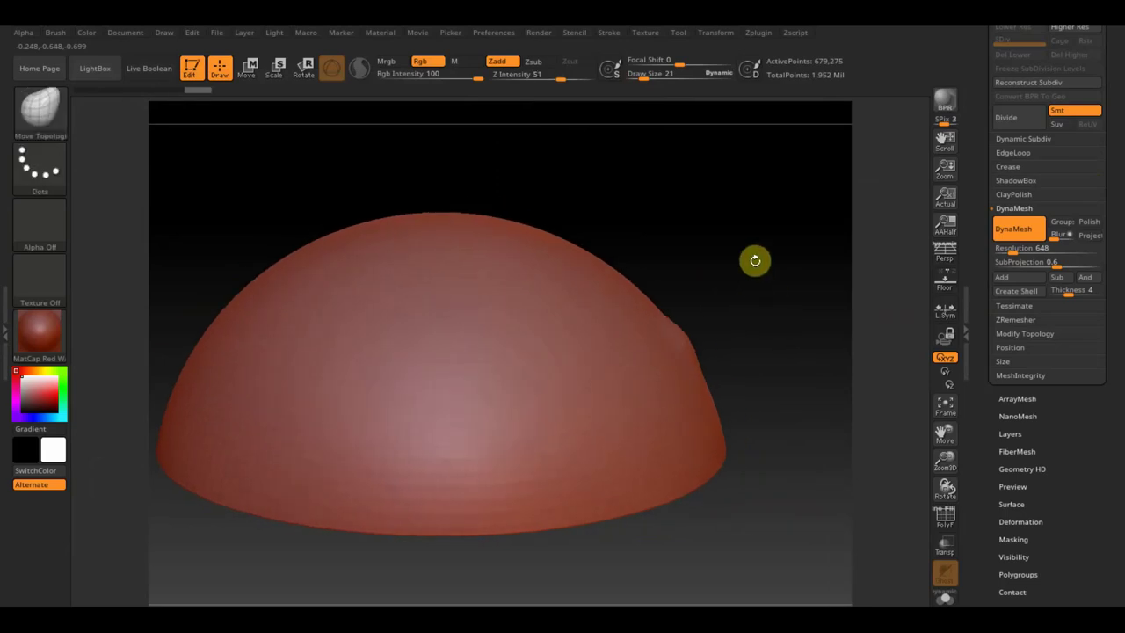
- Switch to Move with the transpose gizmo and turn the dome into a side view
left_click(249, 67)
mouse_move(716, 252)
left_mouse_down()
mouse_move(775, 240)
mouse_move(786, 273)
left_mouse_up()
mouse_move(495, 487)
left_mouse_down()
mouse_move(303, 463)
mouse_move(548, 361)
mouse_move(595, 369)
mouse_move(727, 297)
left_mouse_up()
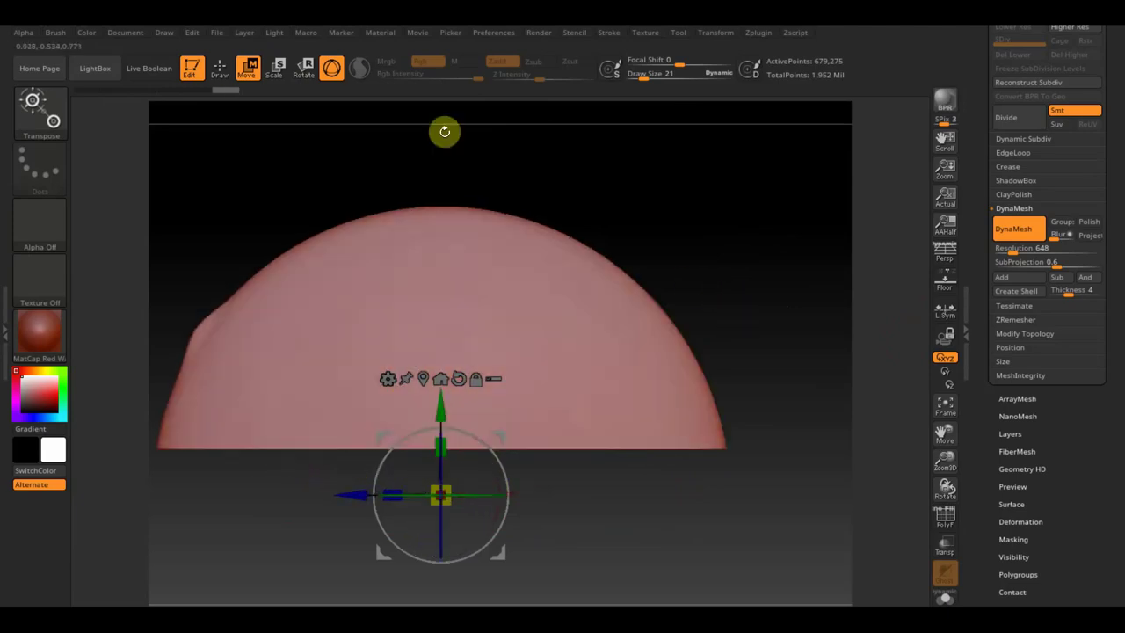
- Mask a circular disc on the dome's side, then unmask its centre to leave a ring
left_click(219, 68)
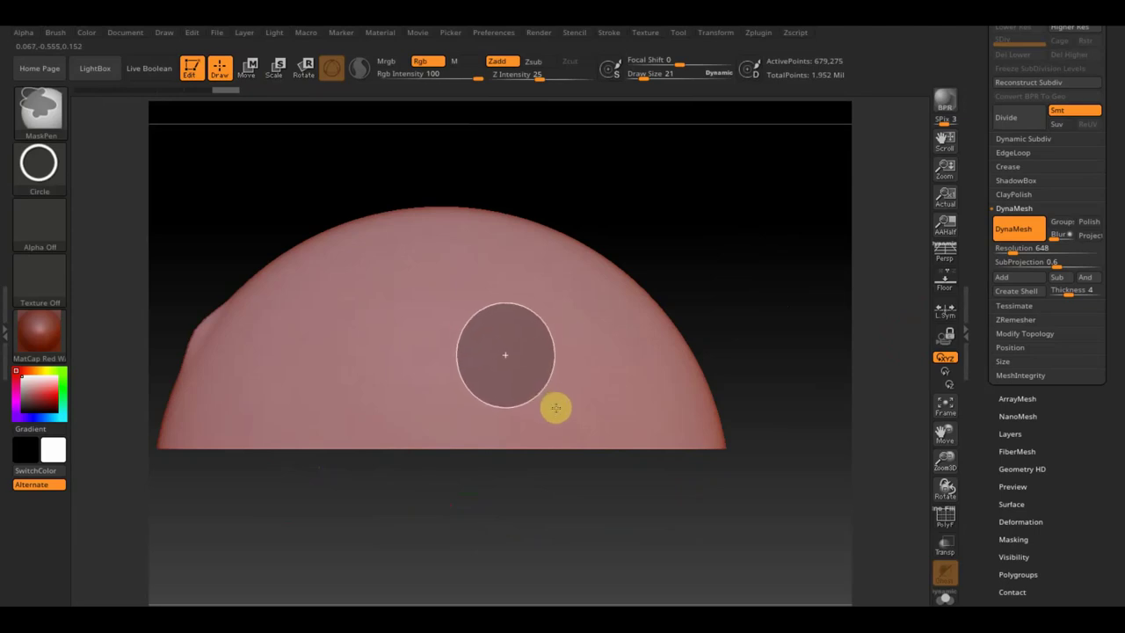
left_click_drag(559, 409, 559, 408, "ctrl")
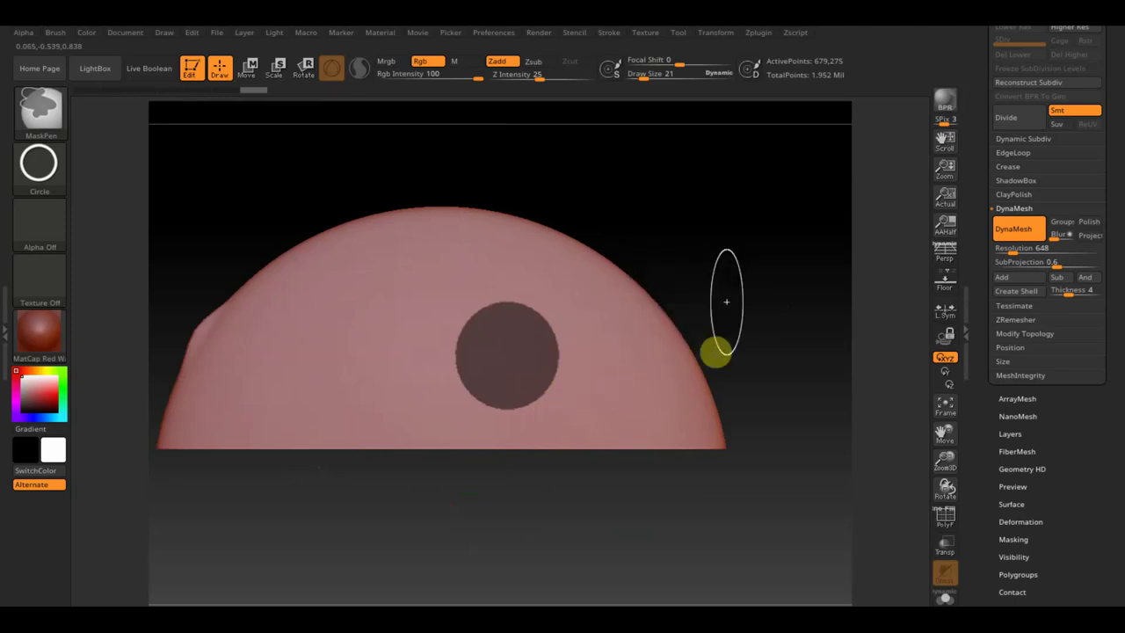
mouse_move(568, 412)
left_mouse_down("ctrl")
mouse_move(555, 379)
mouse_move(524, 356)
mouse_move(528, 372)
left_mouse_up("ctrl")
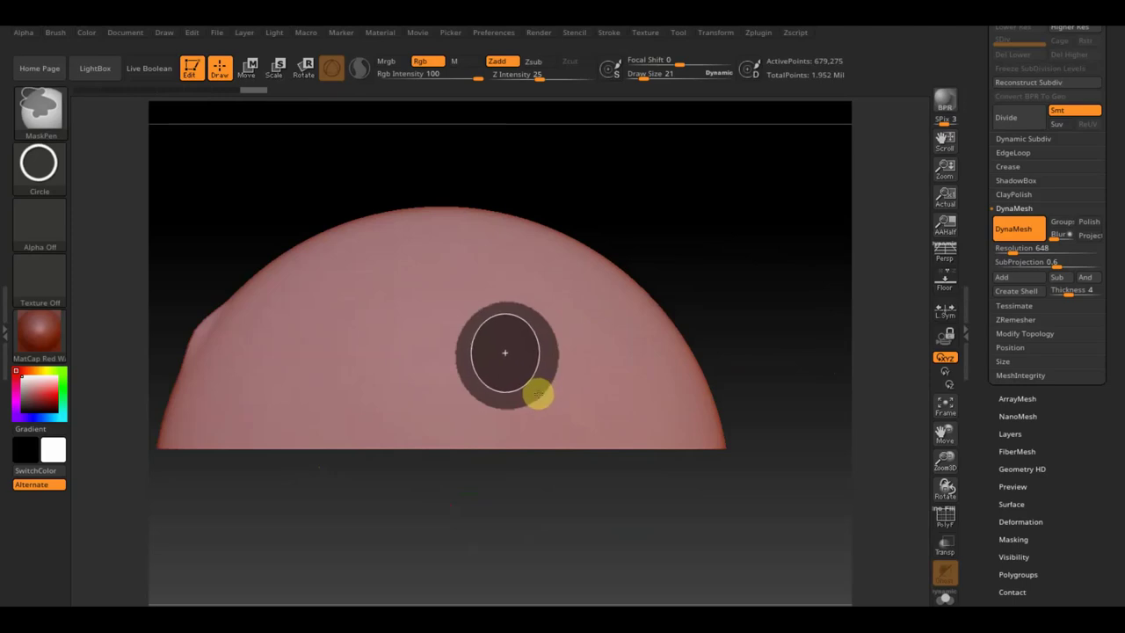
left_click_drag(543, 396, 542, 388, "ctrl")
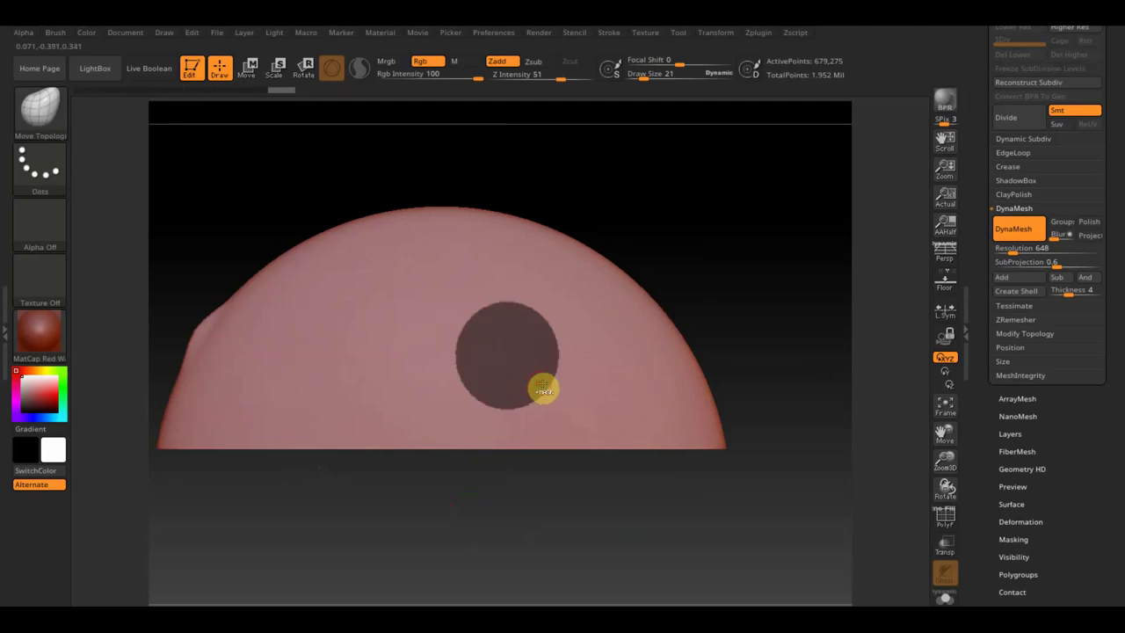
mouse_move(706, 191)
left_mouse_down("ctrl")
mouse_move(778, 280)
mouse_move(763, 259)
left_mouse_up("ctrl")
left_click_drag(471, 314, 533, 389, "ctrl")
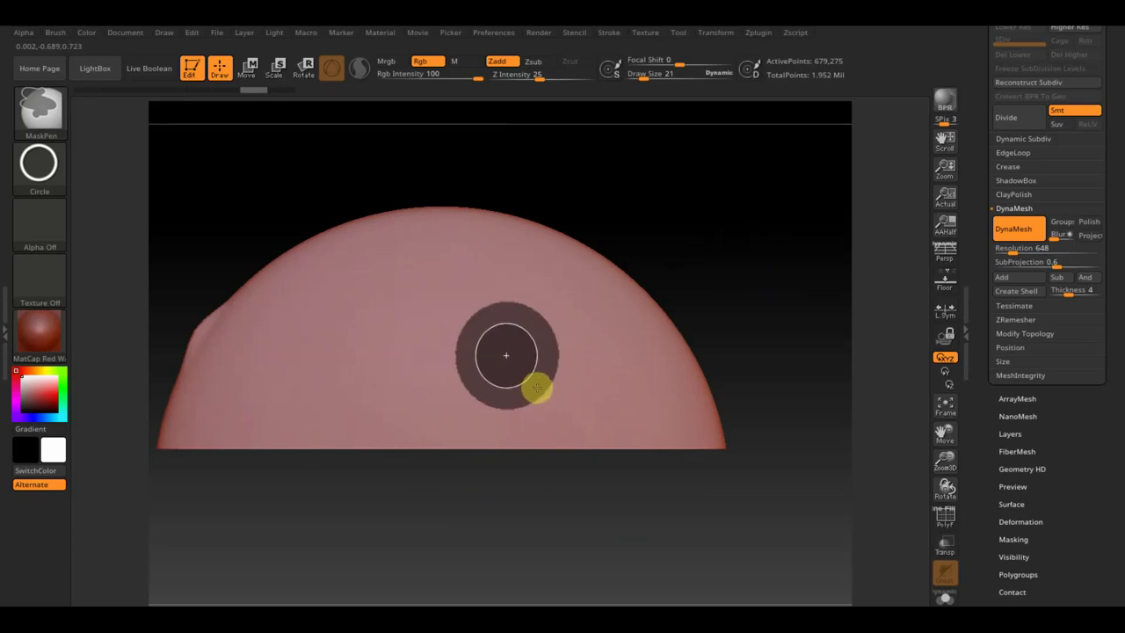
left_click_drag(539, 389, 539, 389, "ctrl")
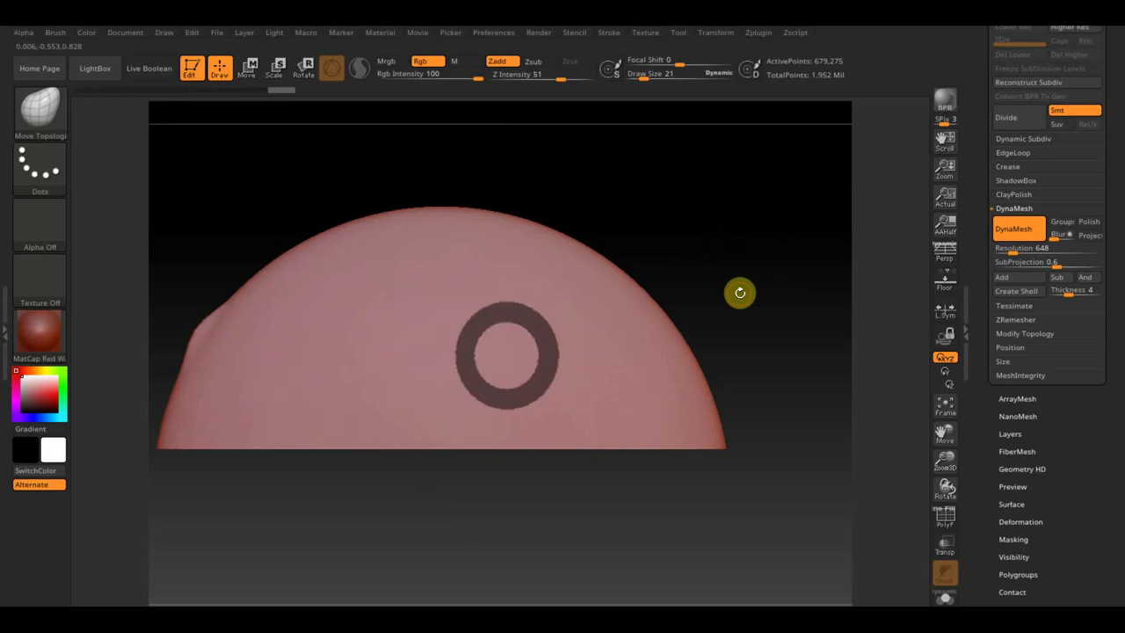
key("ctrl")
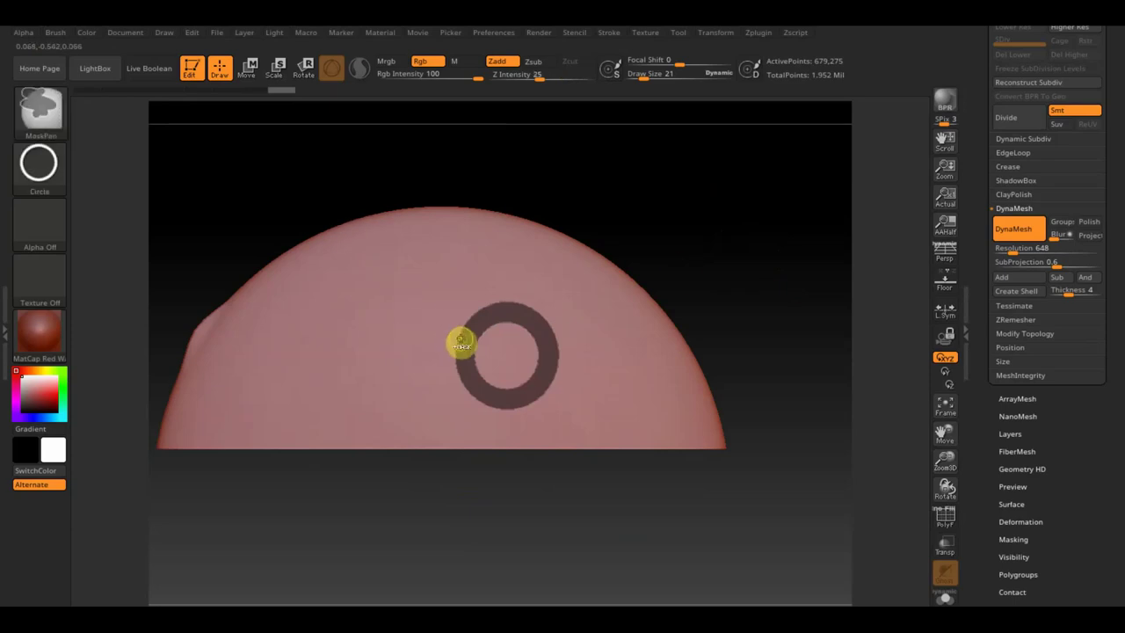
- Set the mask stroke to FreeHand and paint the 'n' letter shape beside the ring
left_click(432, 377, "ctrl")
left_click(37, 169)
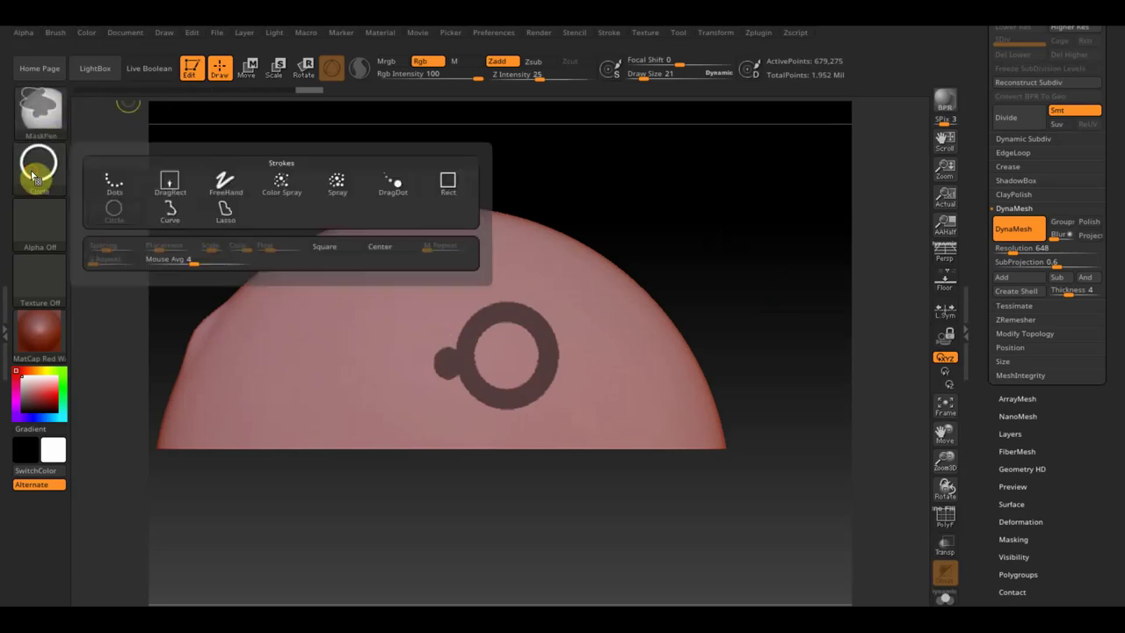
left_click(226, 182, "ctrl")
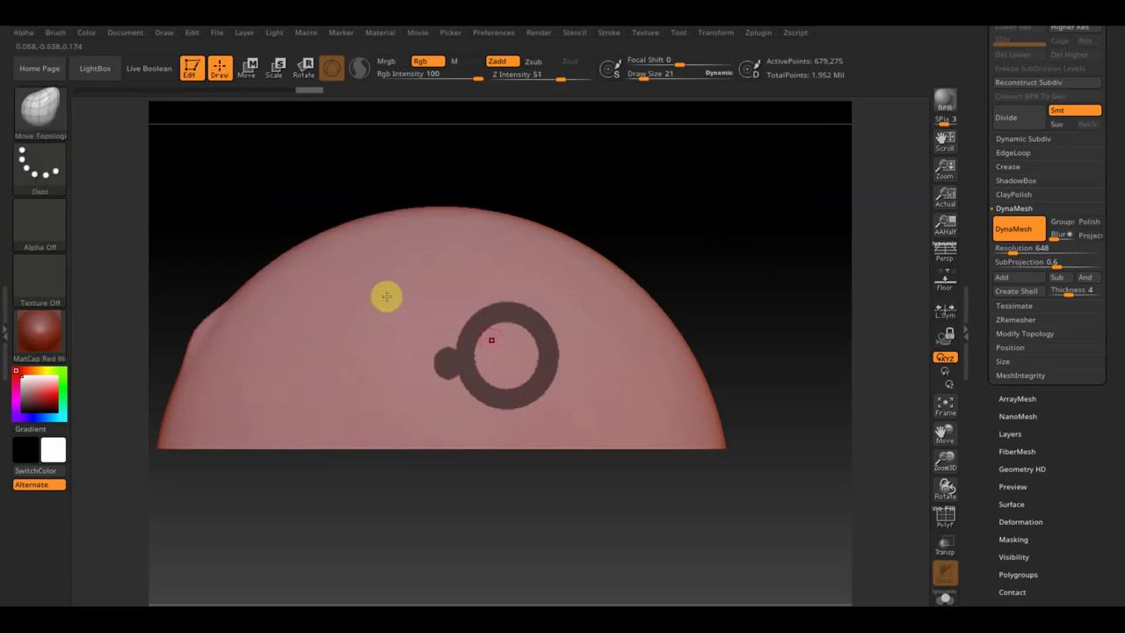
key("ctrl")
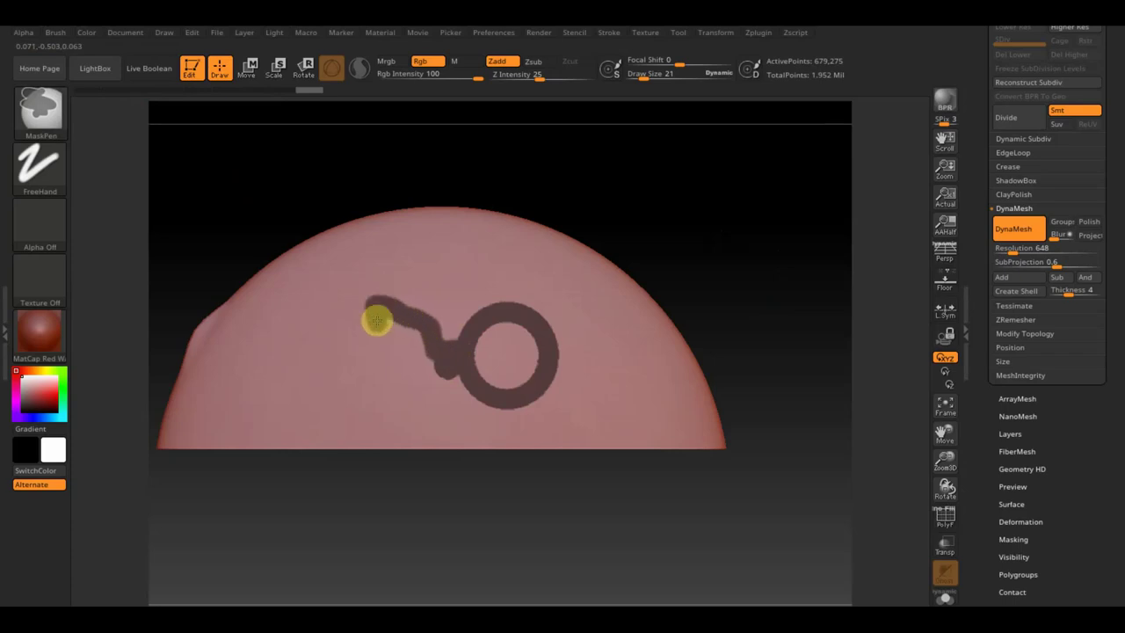
left_click_drag(376, 320, 380, 356, "ctrl")
left_click_drag(381, 396, 381, 399, "ctrl")
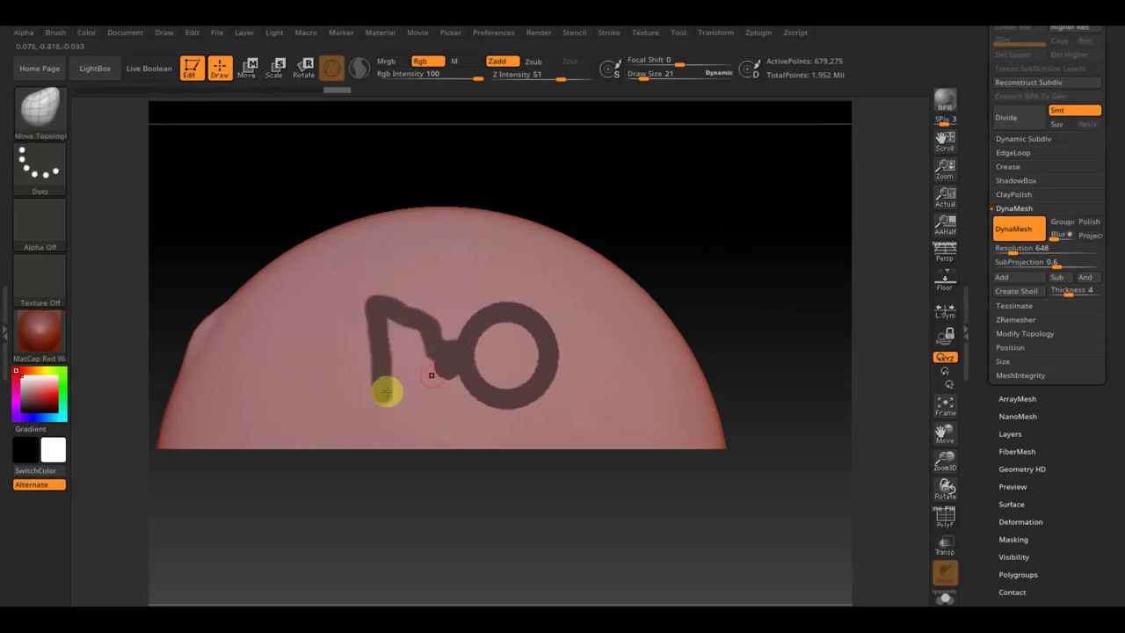
key("ctrl")
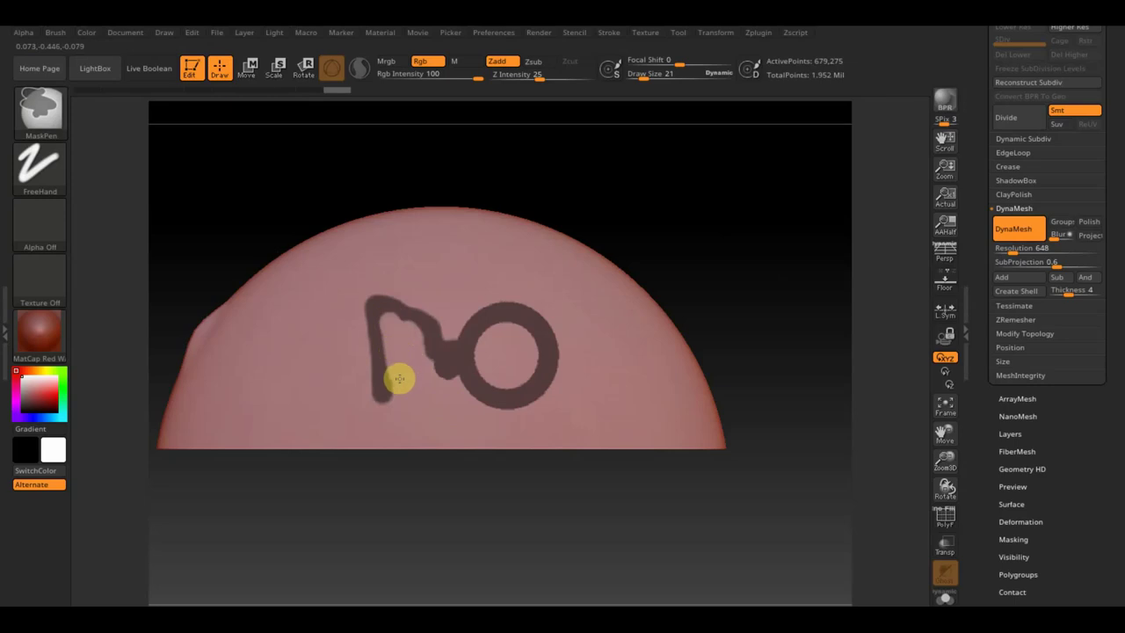
- Invert the mask so only the 'no' lettering stays unmasked
key("ctrl")
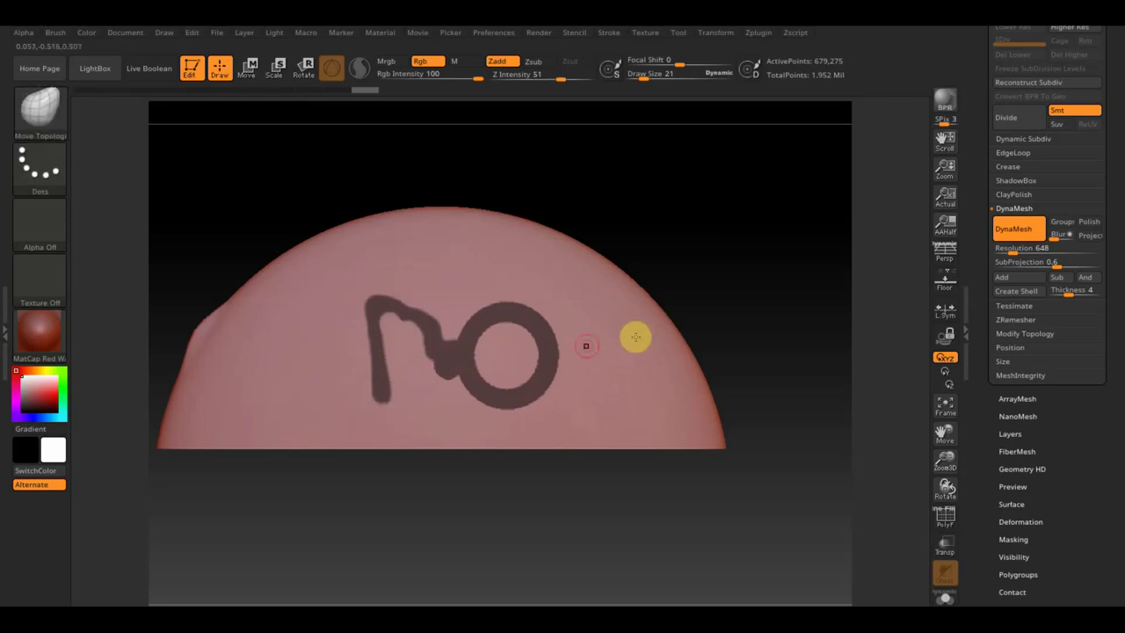
key("ctrl")
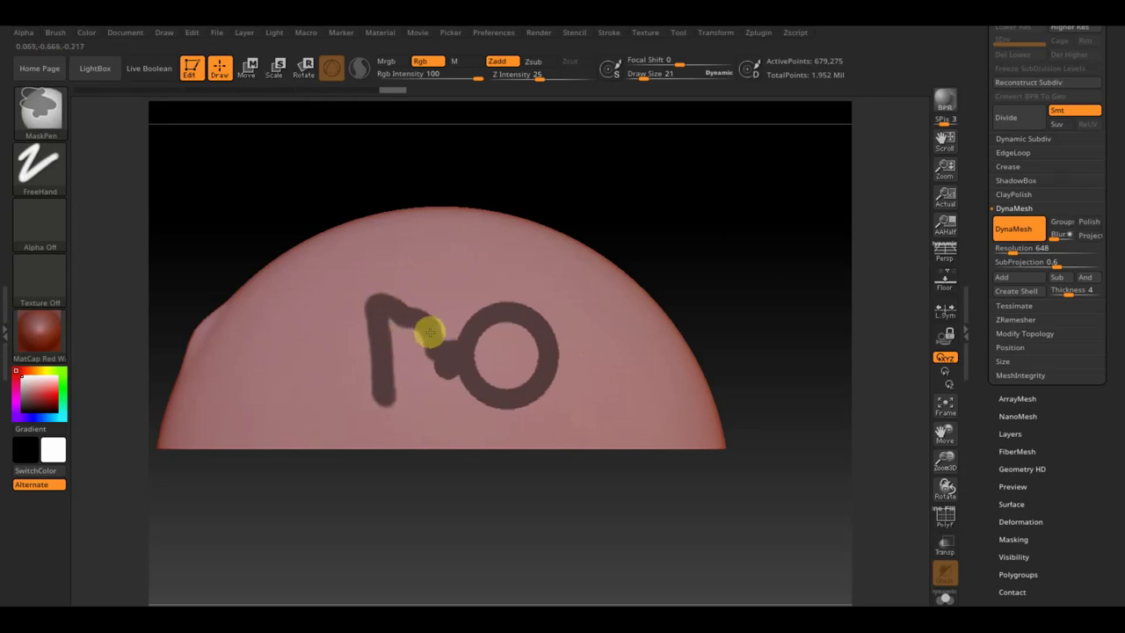
left_click(742, 235, "ctrl")
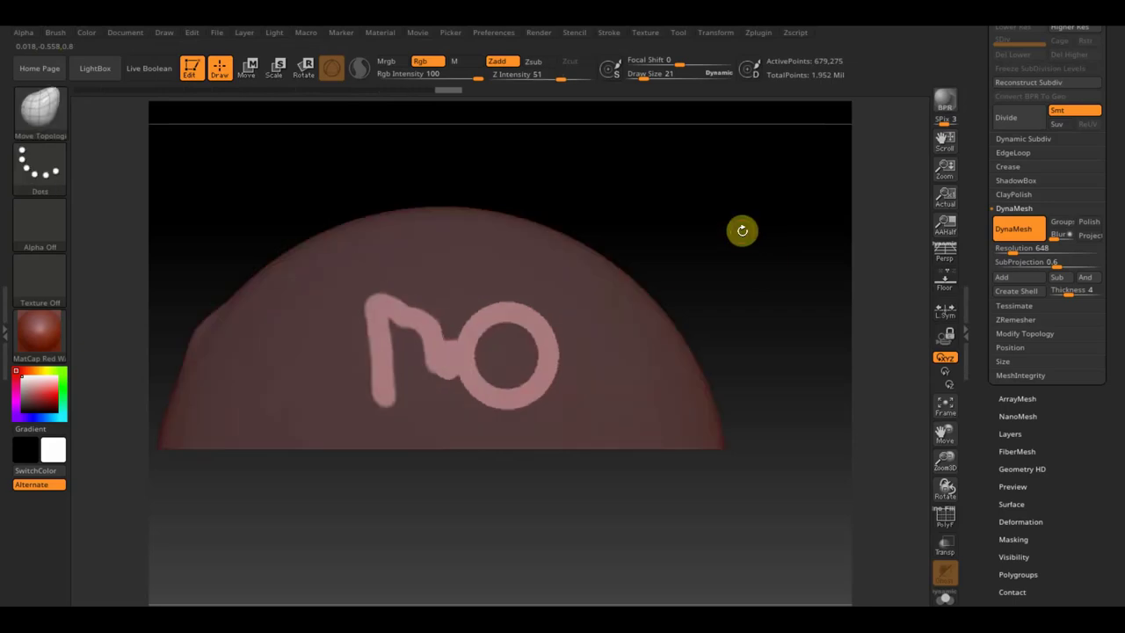
- With the piece edge-on, clear the lettering mask and mask the entire thin piece
mouse_move(742, 231)
left_mouse_down()
mouse_move(750, 238)
mouse_move(701, 278)
mouse_move(693, 271)
left_mouse_up()
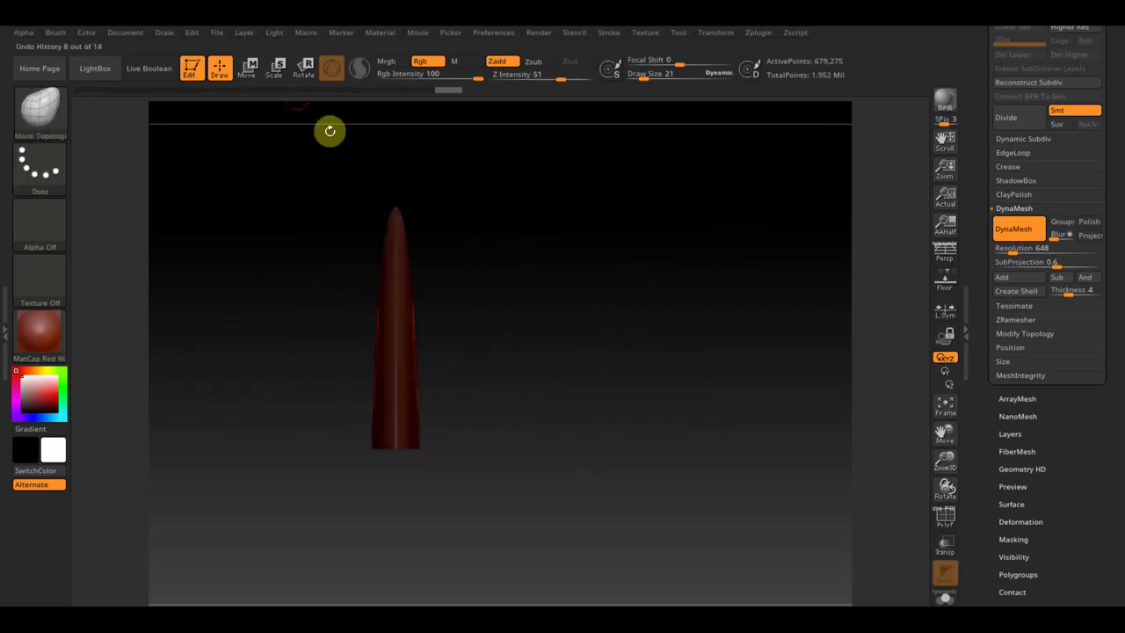
mouse_move(577, 464)
left_mouse_down("ctrl")
mouse_move(571, 483)
mouse_move(403, 244)
left_mouse_up("ctrl")
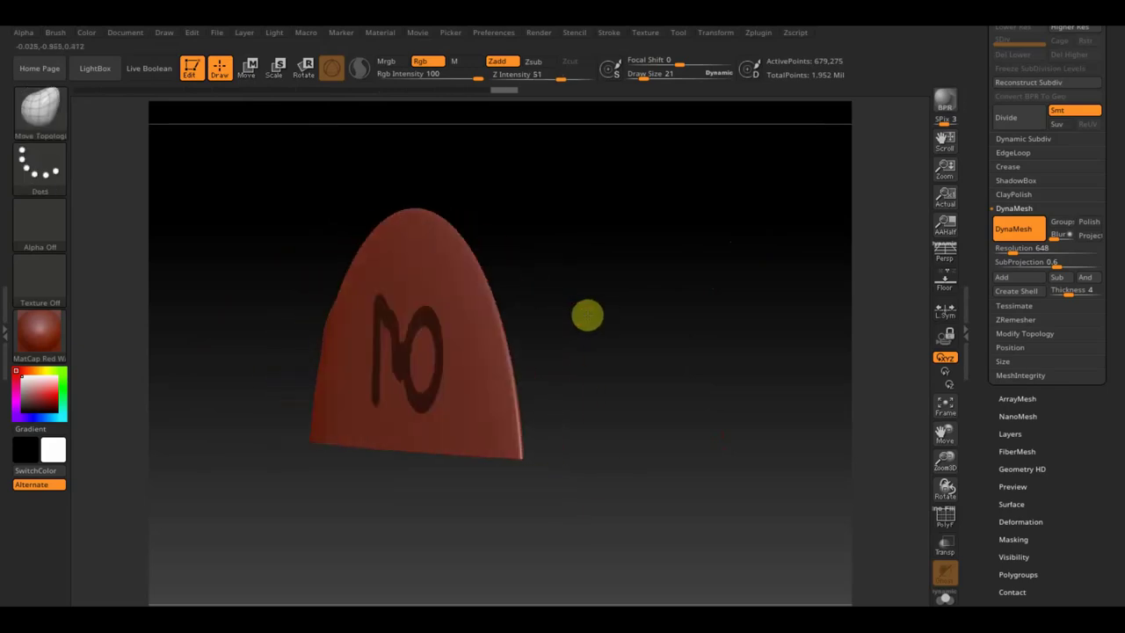
key("shift")
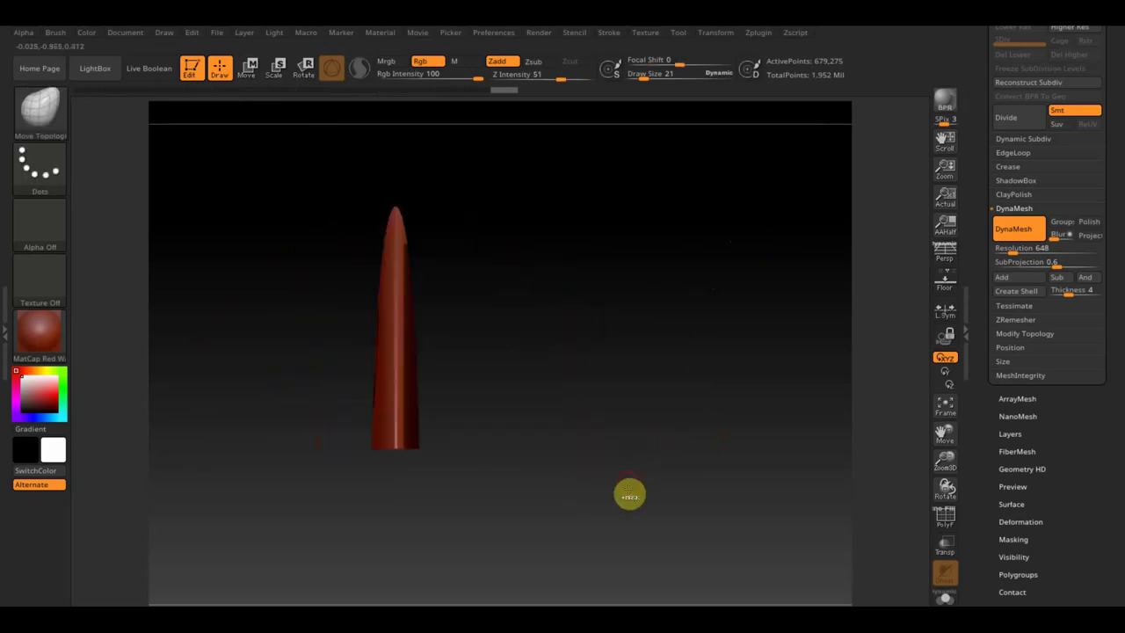
left_click_drag(621, 515, 400, 190, "ctrl")
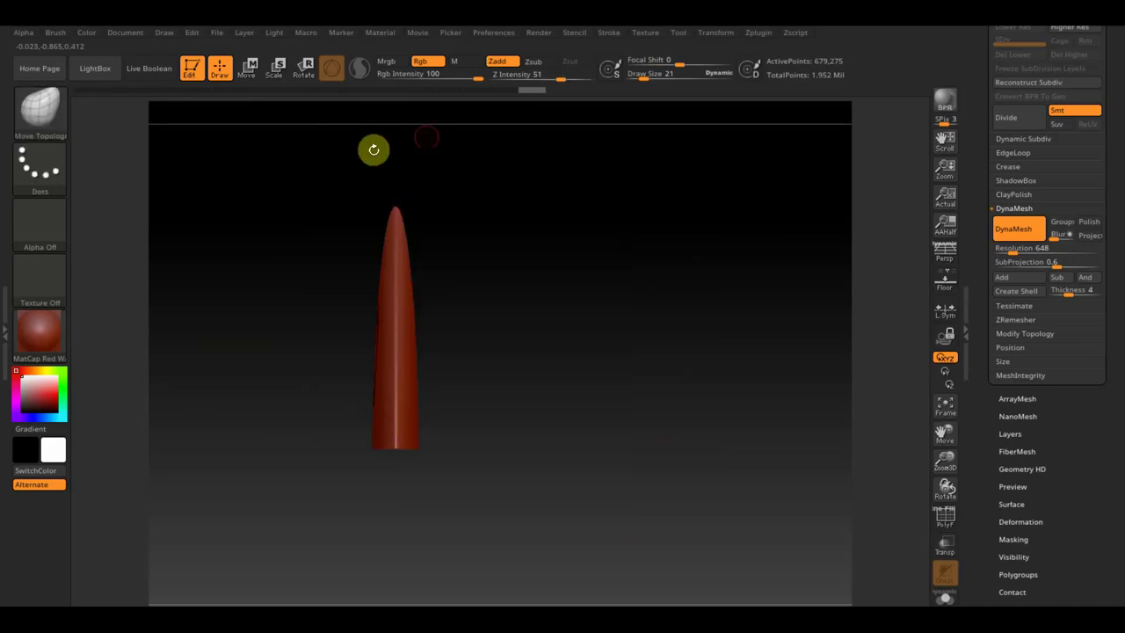
left_click_drag(421, 140, 505, 203)
left_click(484, 212, "ctrl")
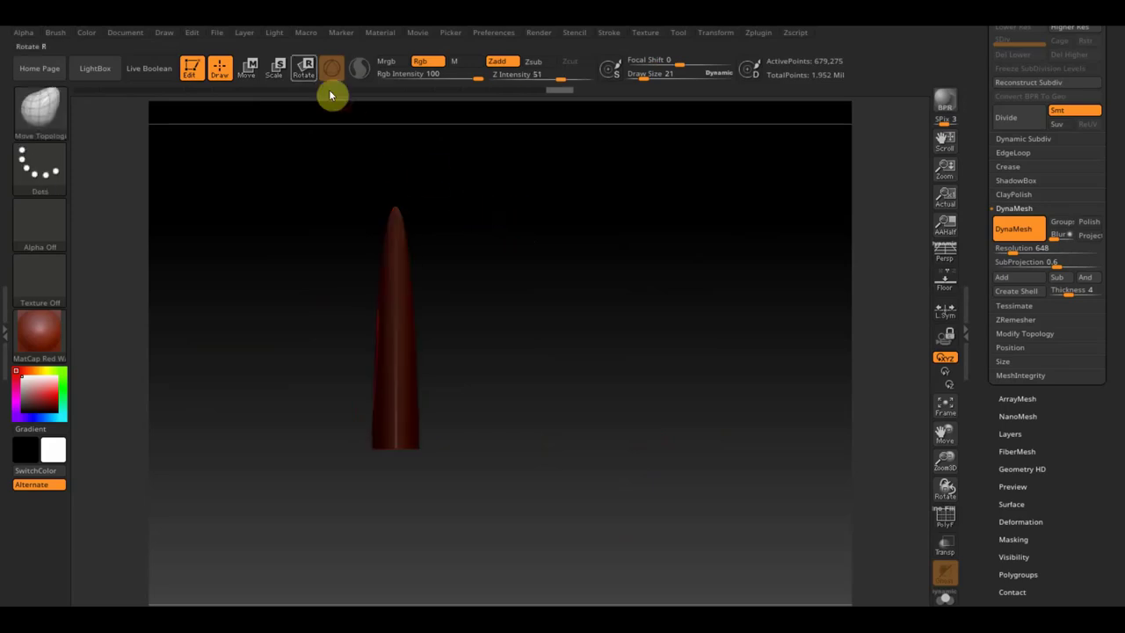
- Pull the unmasked part out sideways with the Move gizmo and mask a rectangular area
left_click(246, 67)
left_click_drag(494, 489, 445, 498)
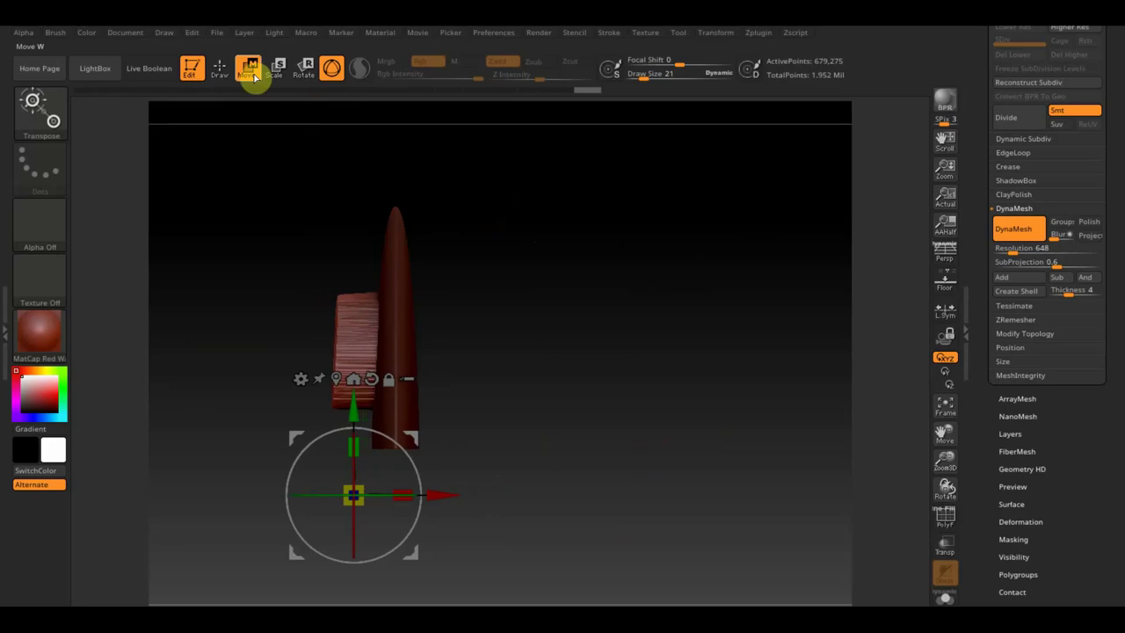
key("q")
left_click_drag(508, 217, 597, 348, "ctrl")
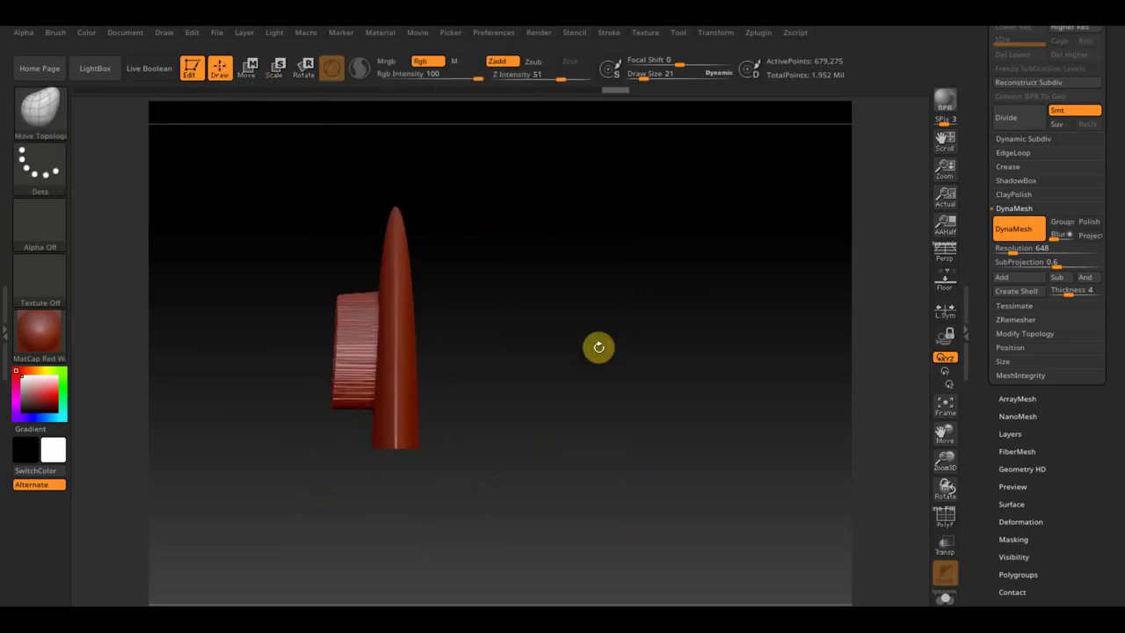
left_click_drag(564, 275, 636, 385, "ctrl")
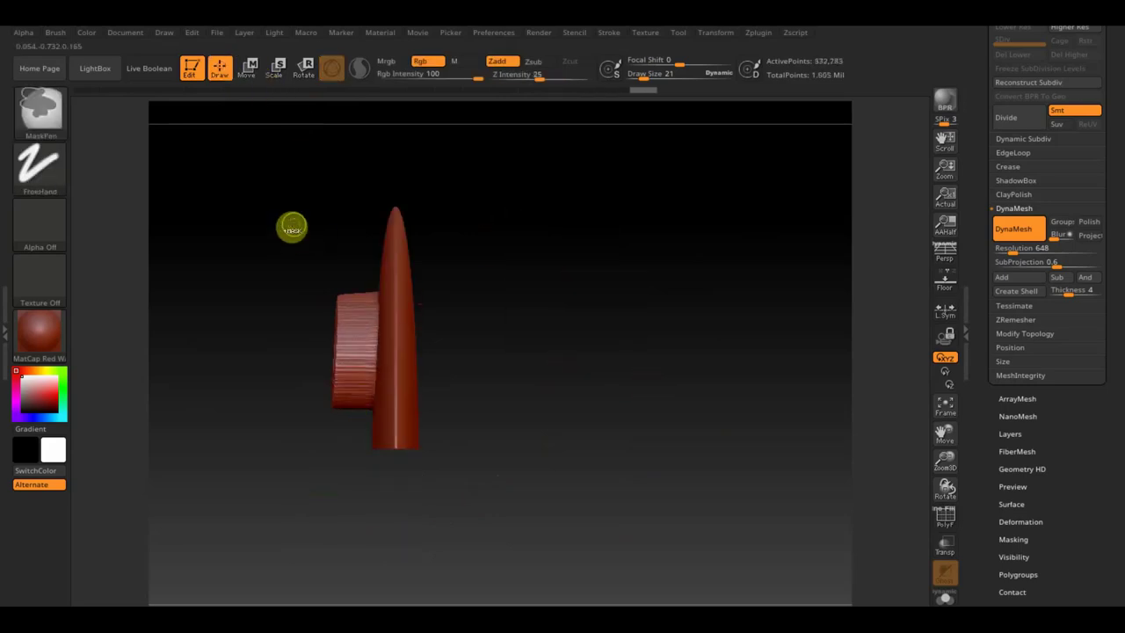
key("ctrl+shift")
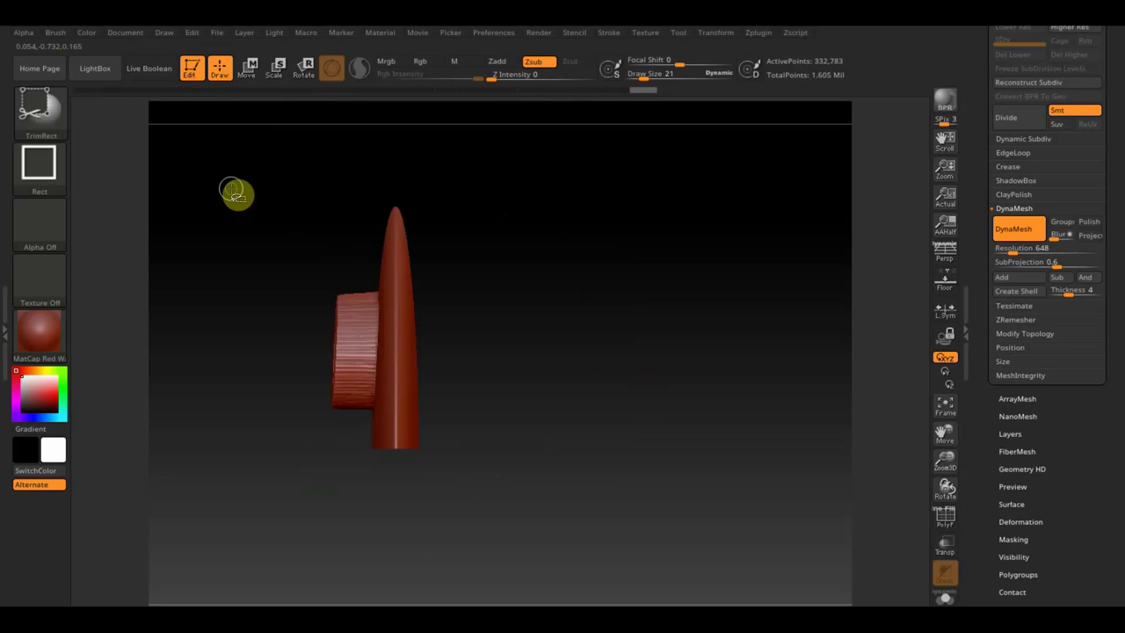
left_click_drag(237, 190, 357, 455, "ctrl")
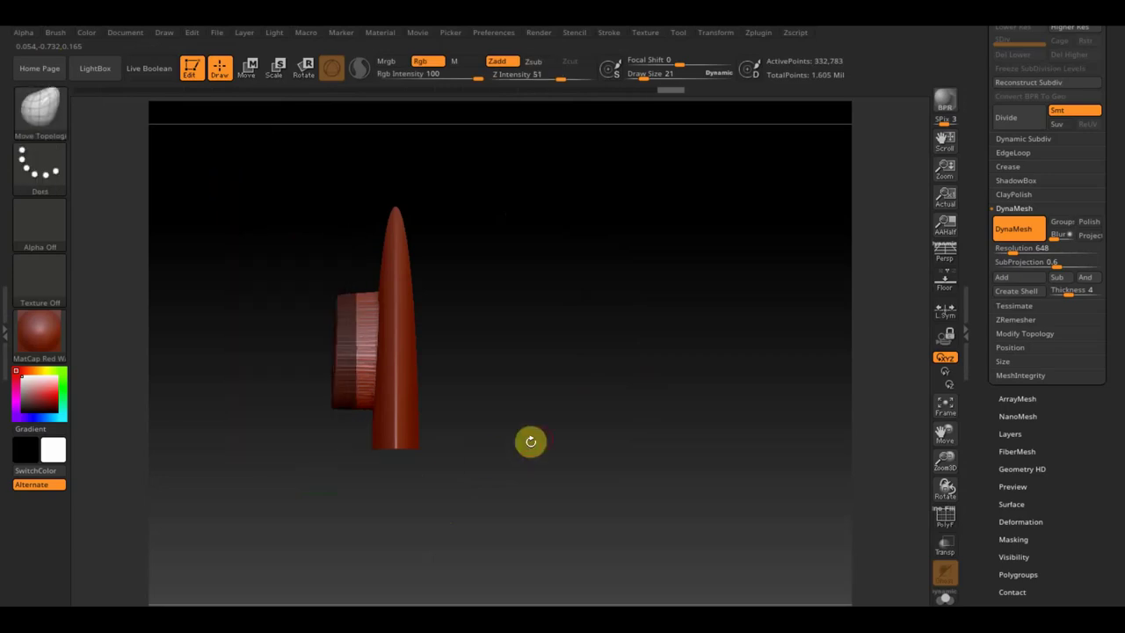
- TrimRect away the cone and Del Hidden, leaving only the curled lettering ribbon
key("ctrl")
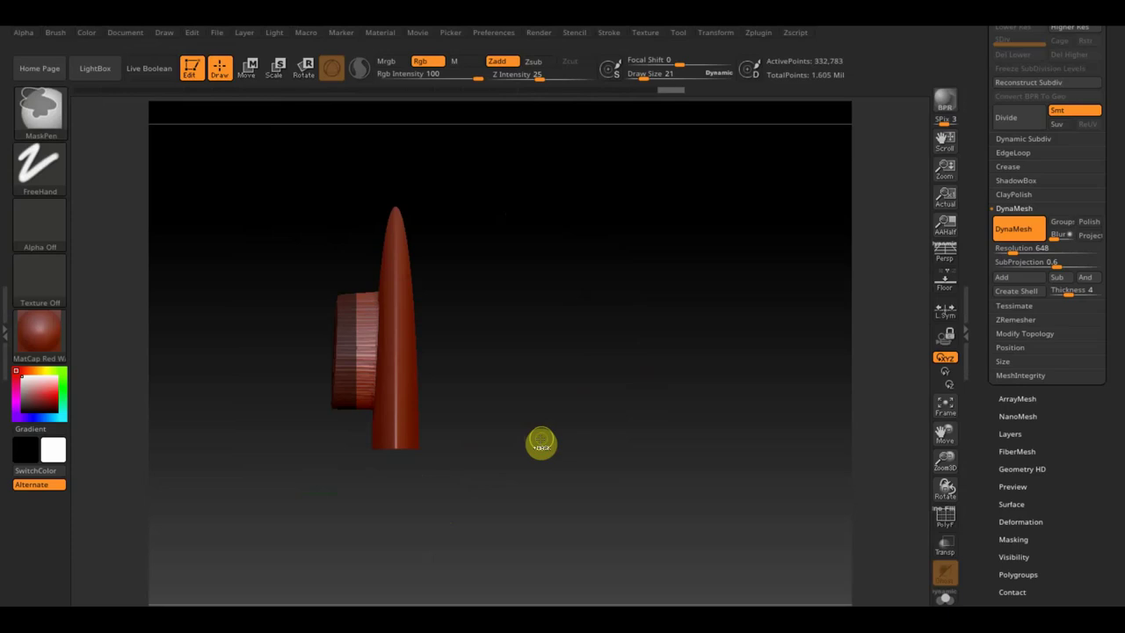
key("ctrl+shift")
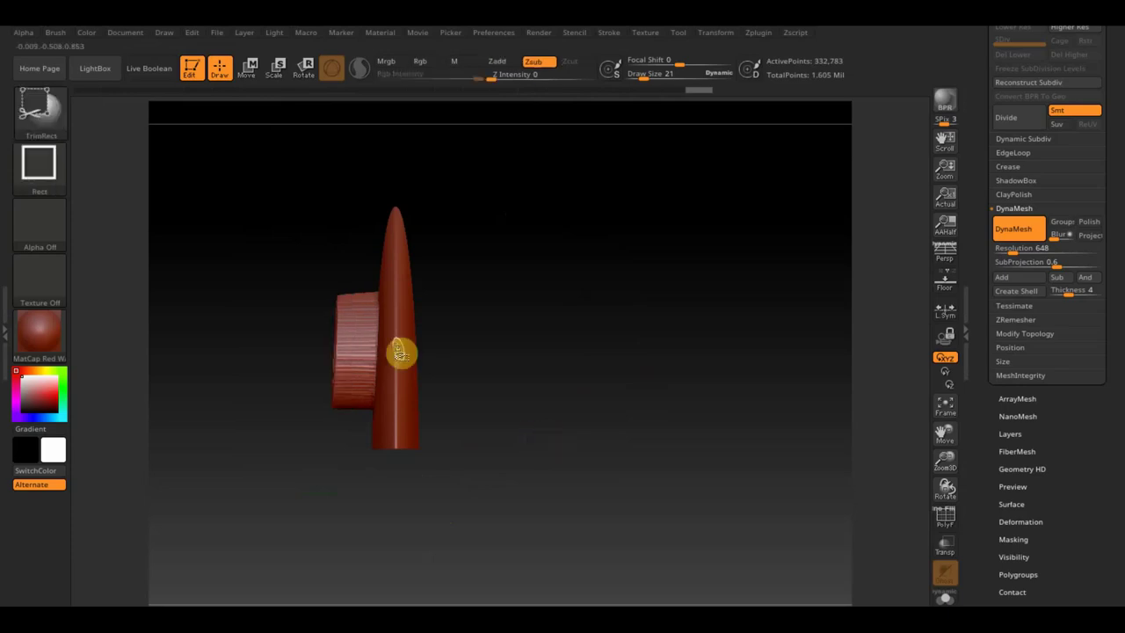
left_click_drag(355, 347, 339, 339, "ctrl+shift")
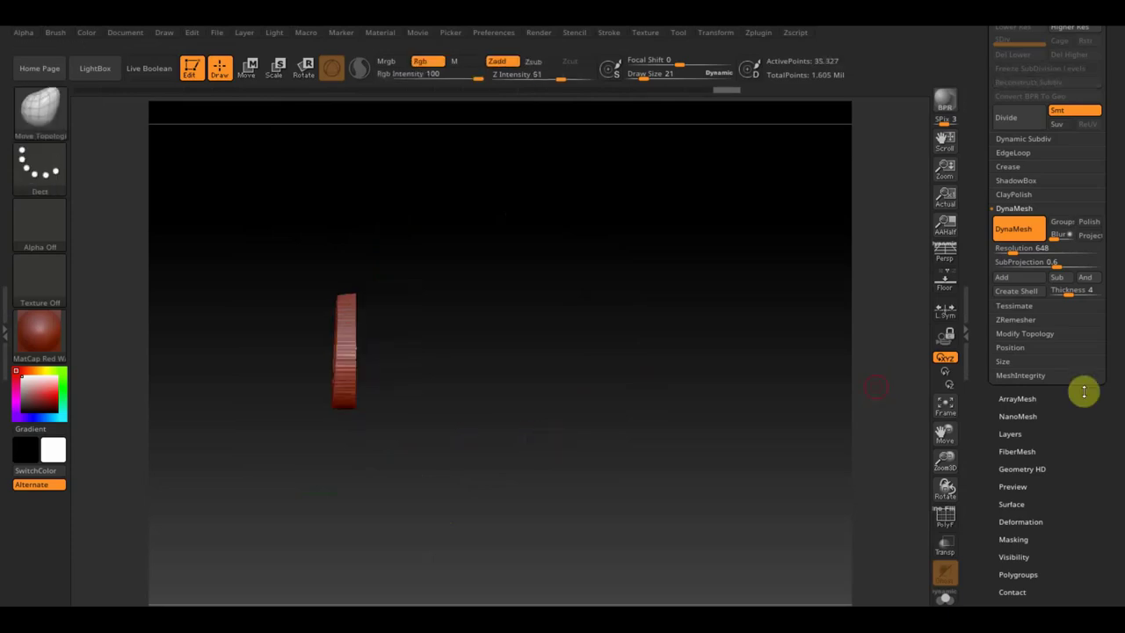
left_click(1024, 334)
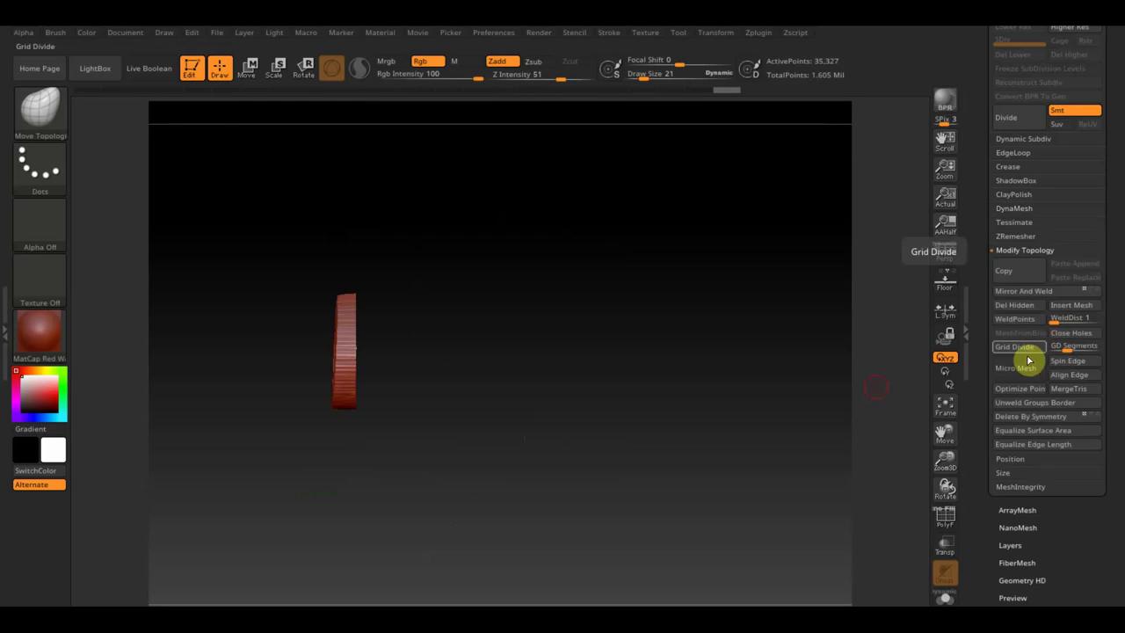
left_click(1020, 306)
left_click_drag(740, 351, 724, 452)
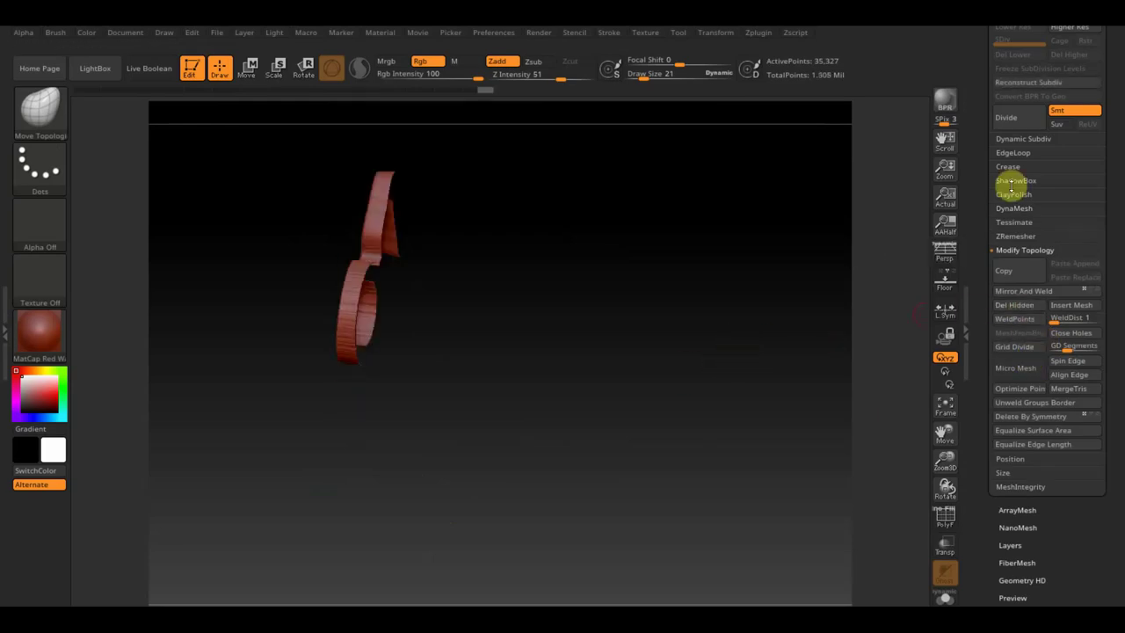
left_click_drag(1116, 258, 1112, 220)
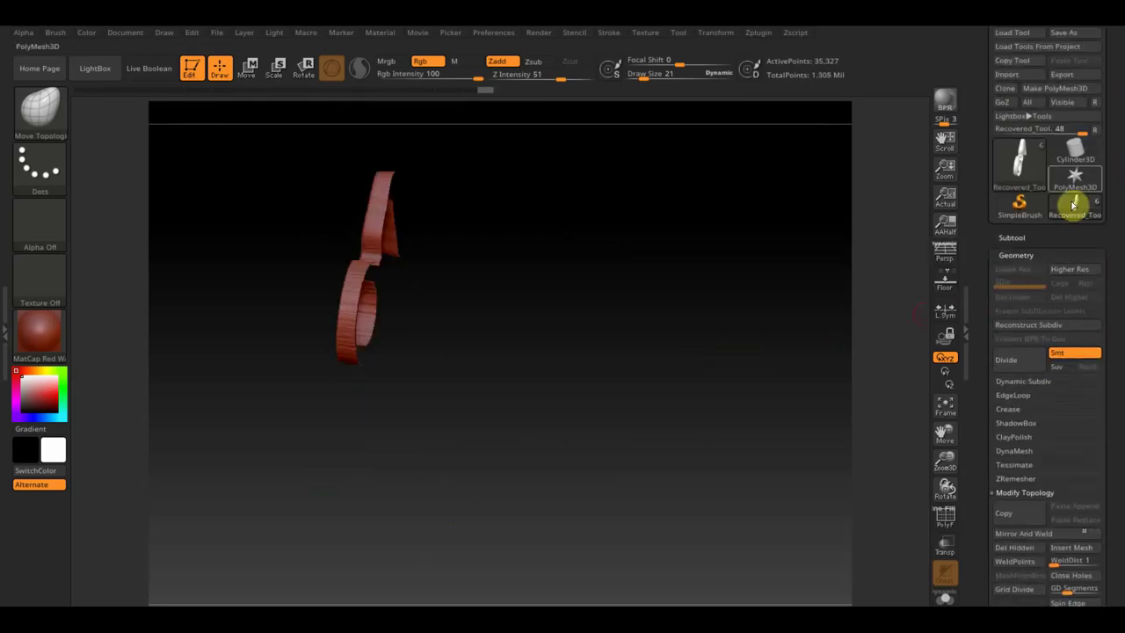
- Show all subtools, select Extract2, and view the whole helmet from the top
left_click(1024, 238)
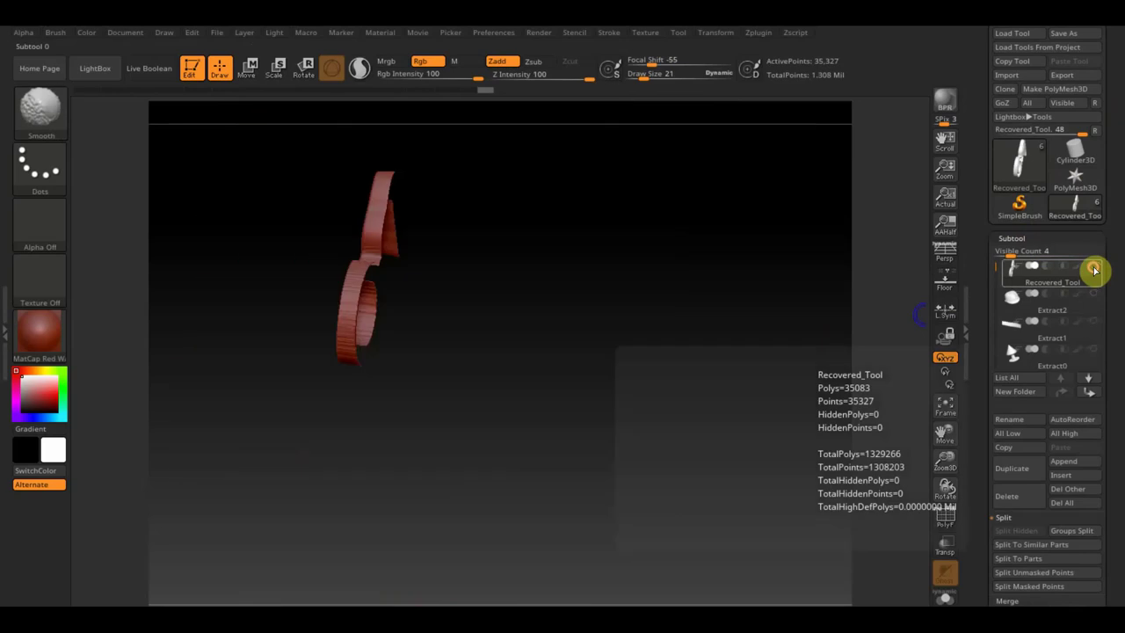
left_click(1091, 269)
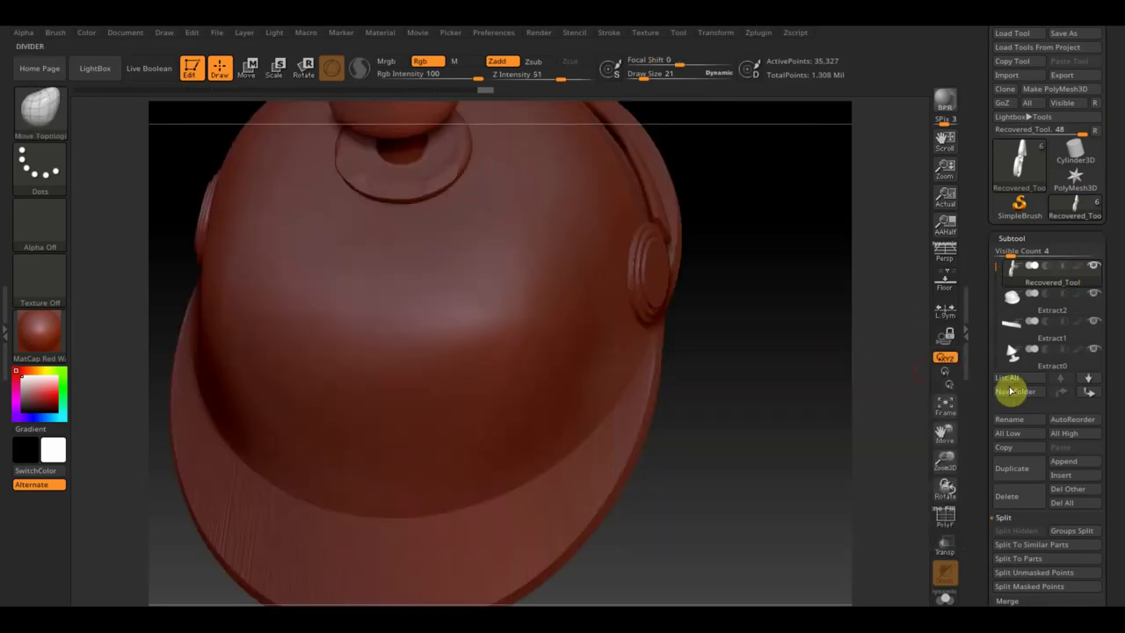
left_click(1020, 369)
left_click(1022, 308)
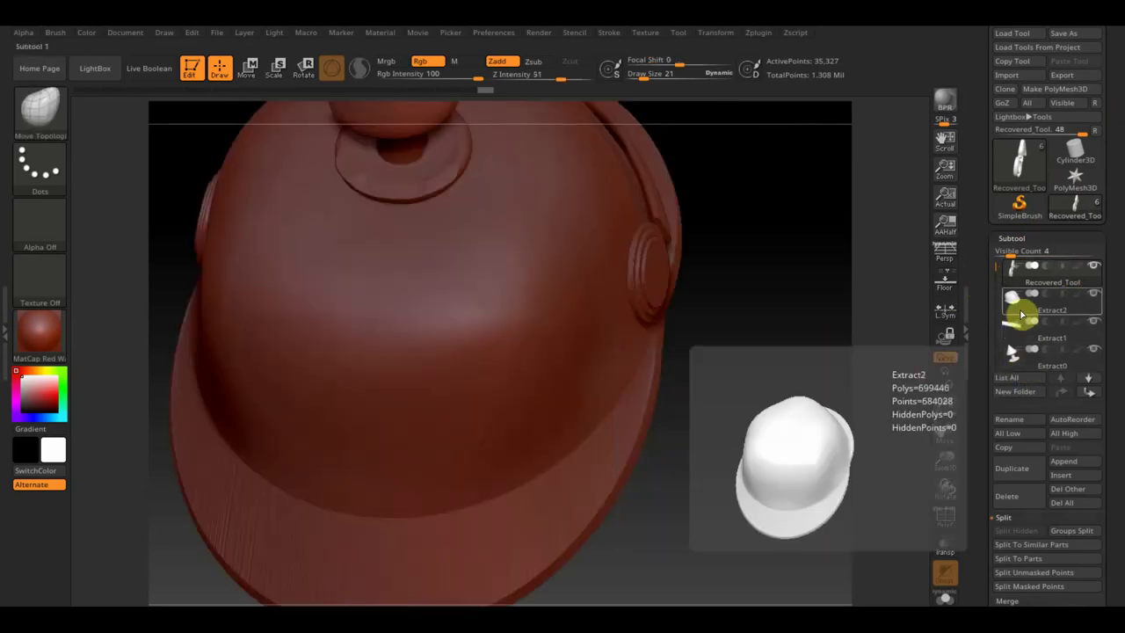
left_click_drag(781, 399, 785, 409, "shift")
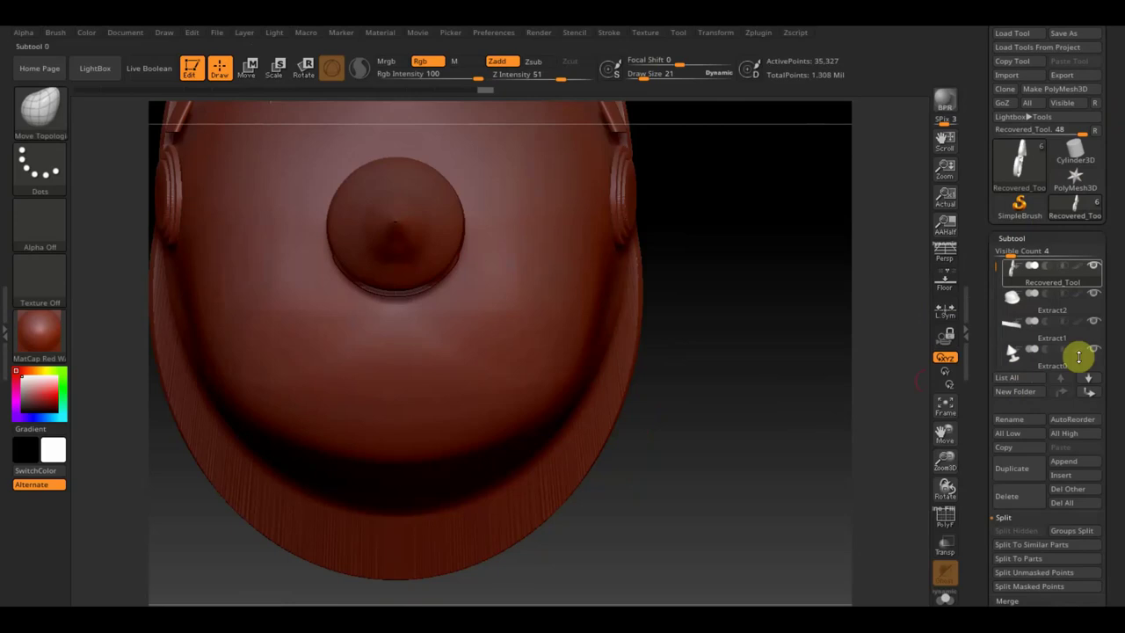
mouse_move(774, 467)
left_mouse_down()
mouse_move(724, 334)
mouse_move(756, 424)
left_mouse_up()
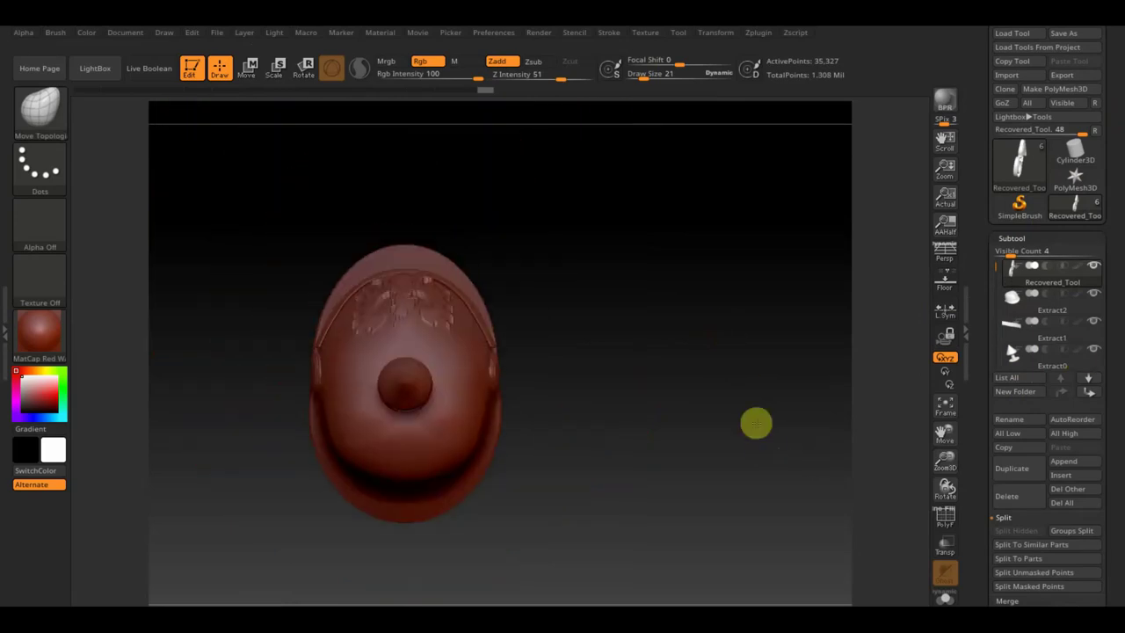
- Reposition and tilt the Move gizmo, then nudge the bracket piece slightly sideways
left_click(246, 70)
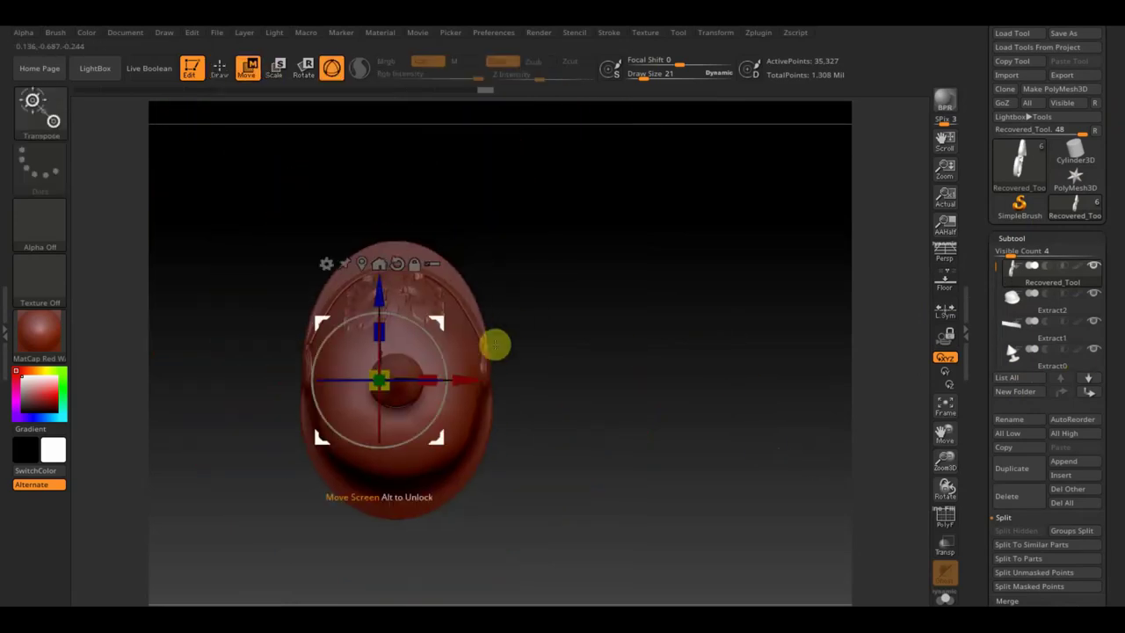
left_click_drag(372, 283, 382, 100)
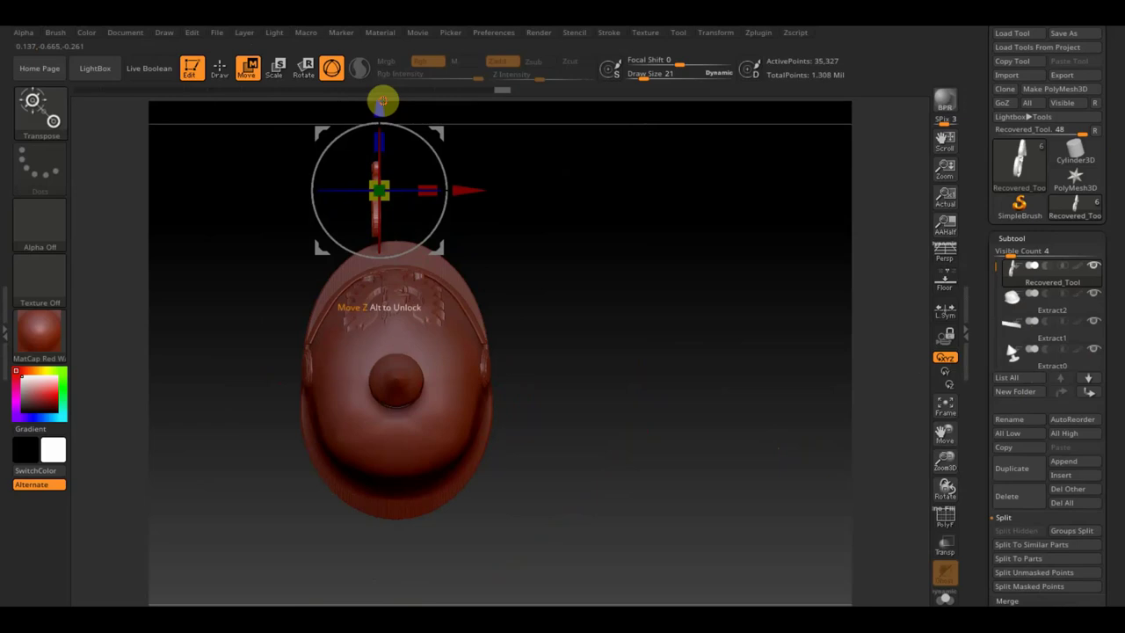
mouse_move(442, 143)
left_mouse_down()
mouse_move(434, 281)
mouse_move(328, 331)
mouse_move(243, 326)
left_mouse_up()
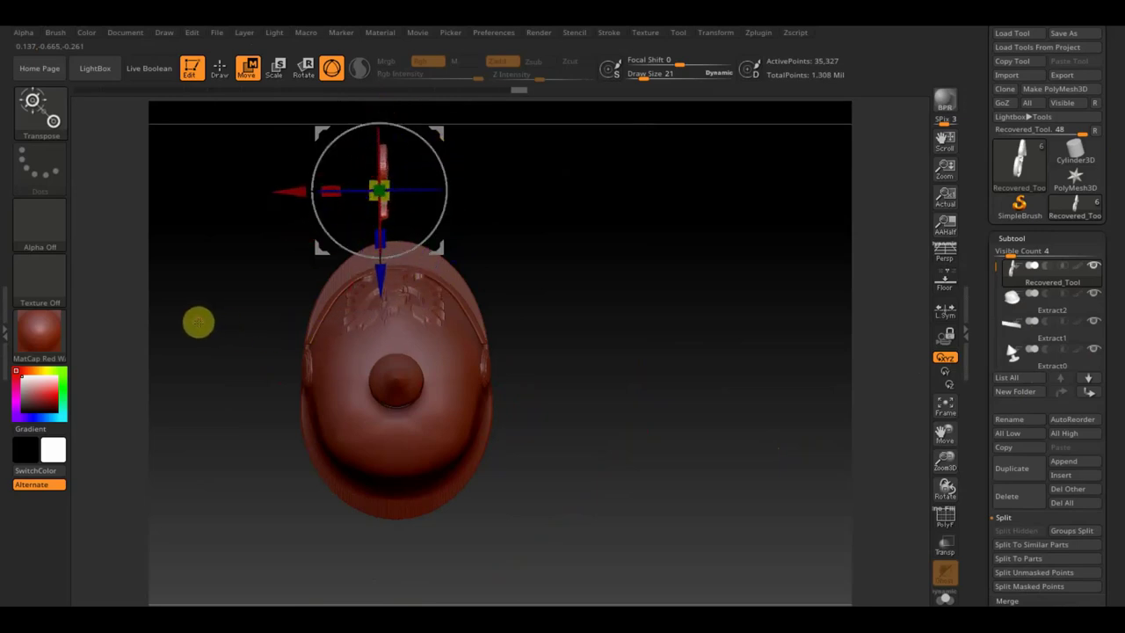
left_click_drag(271, 186, 287, 189)
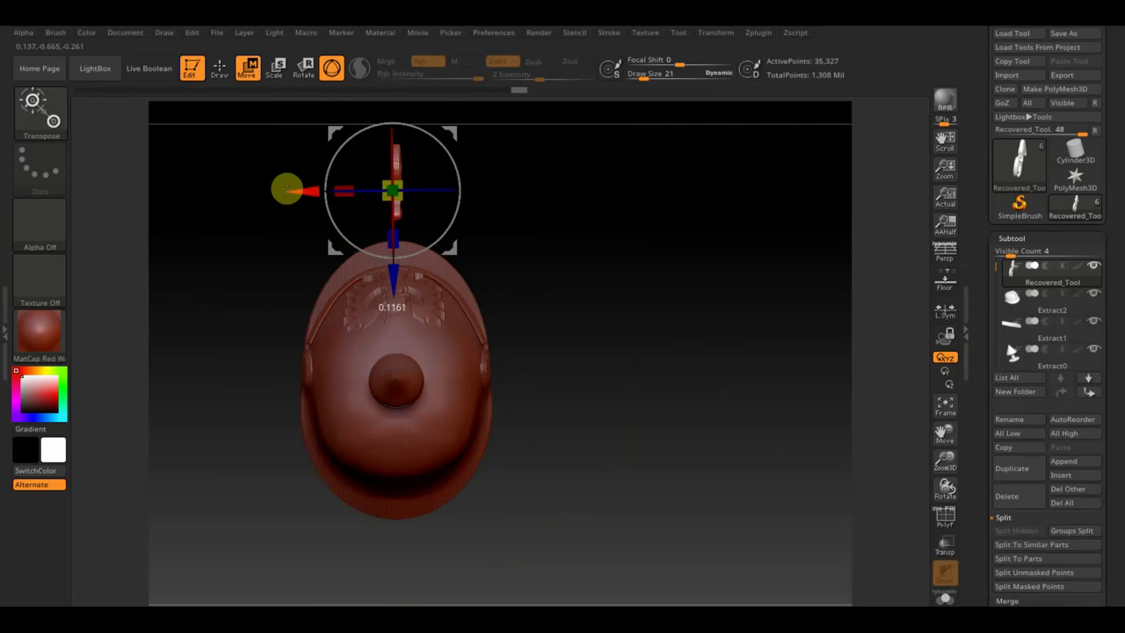
left_click(304, 194)
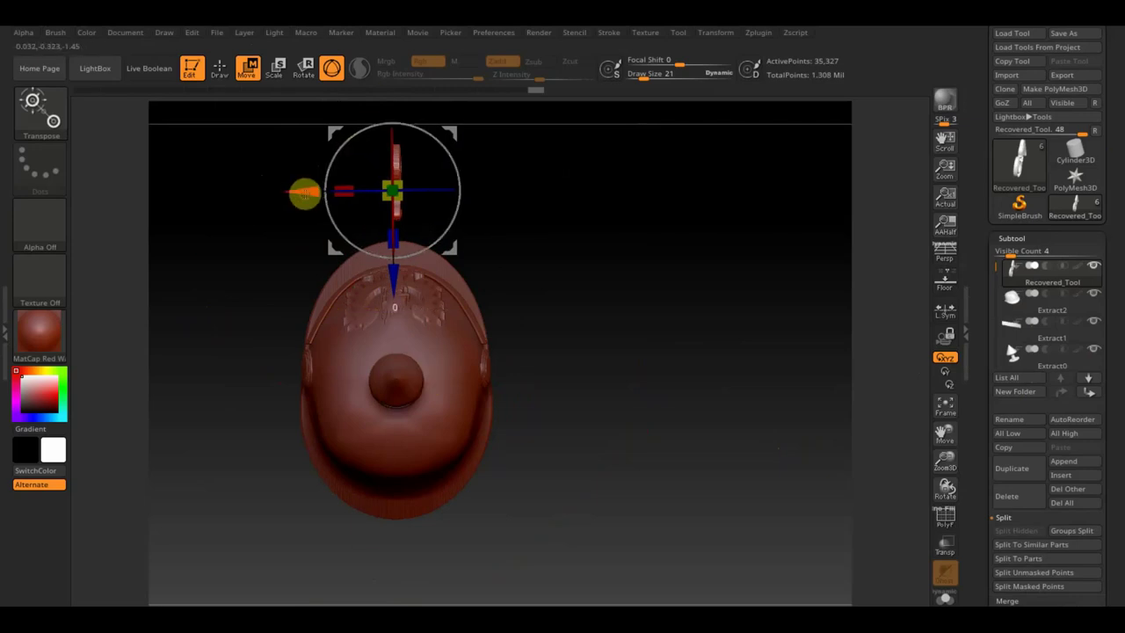
left_click_drag(304, 193, 300, 193)
scroll(1119, 500, "down", 1)
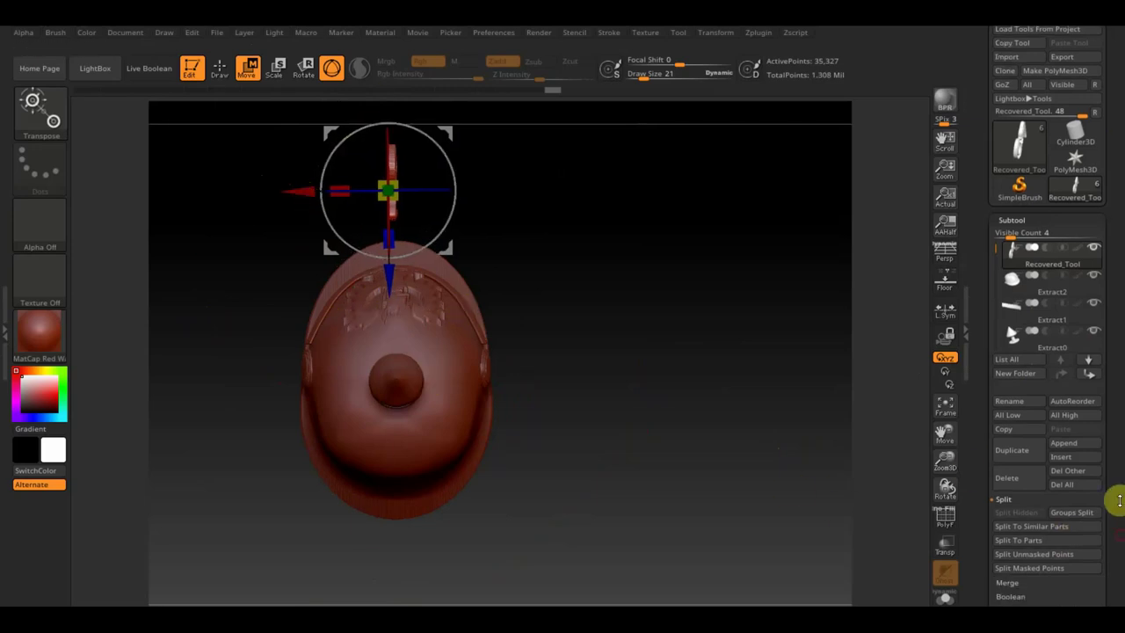
scroll(1119, 500, "down", 5)
left_click(1014, 406)
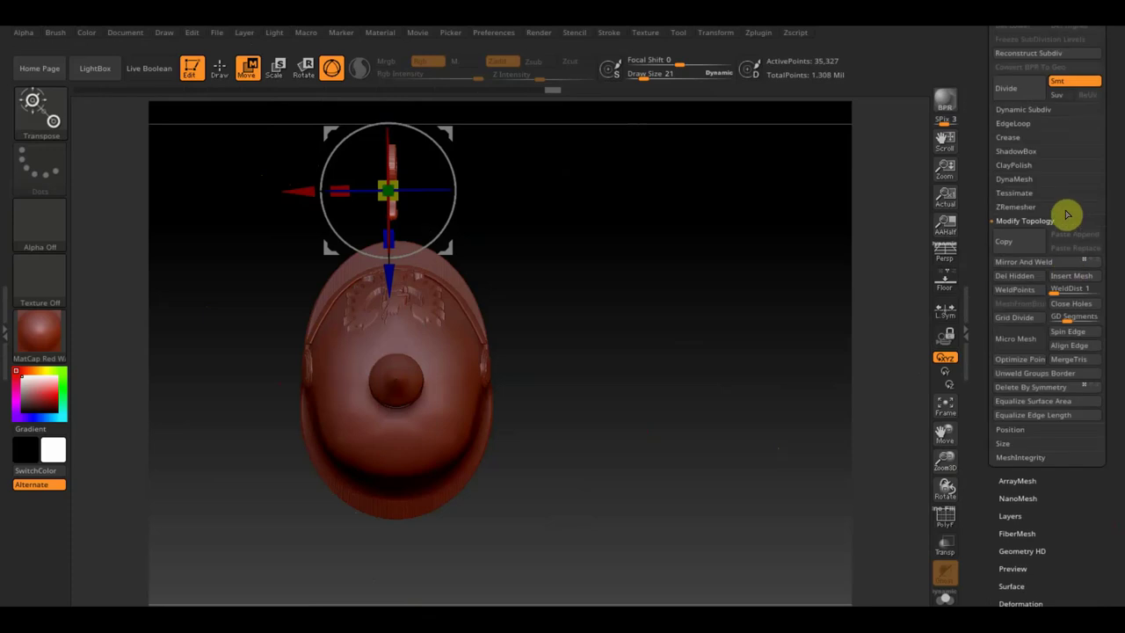
- Shift the bracket piece and Mirror And Weld it into a symmetric shape
left_click(1040, 263)
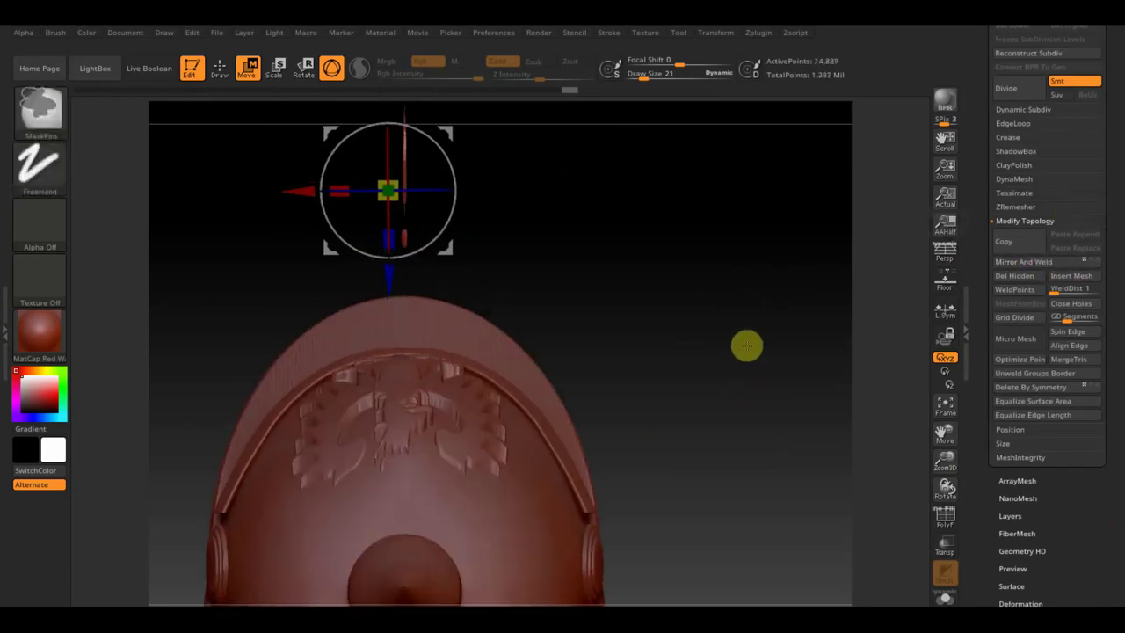
mouse_move(753, 343)
left_mouse_down()
mouse_move(733, 342)
mouse_move(752, 341)
left_mouse_up()
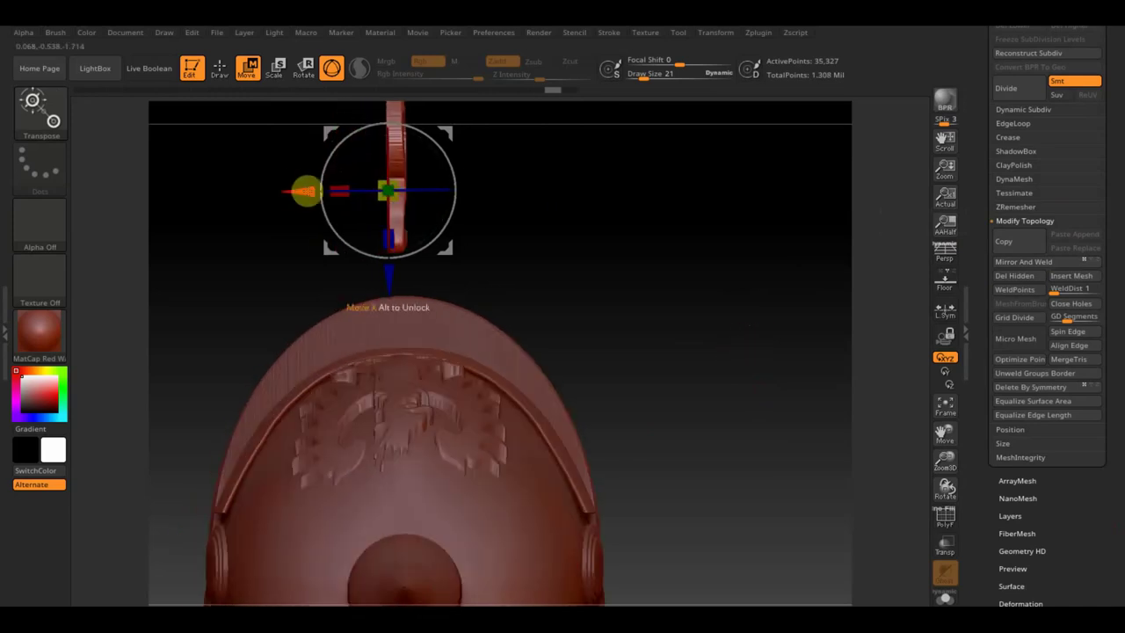
left_click_drag(299, 190, 311, 194)
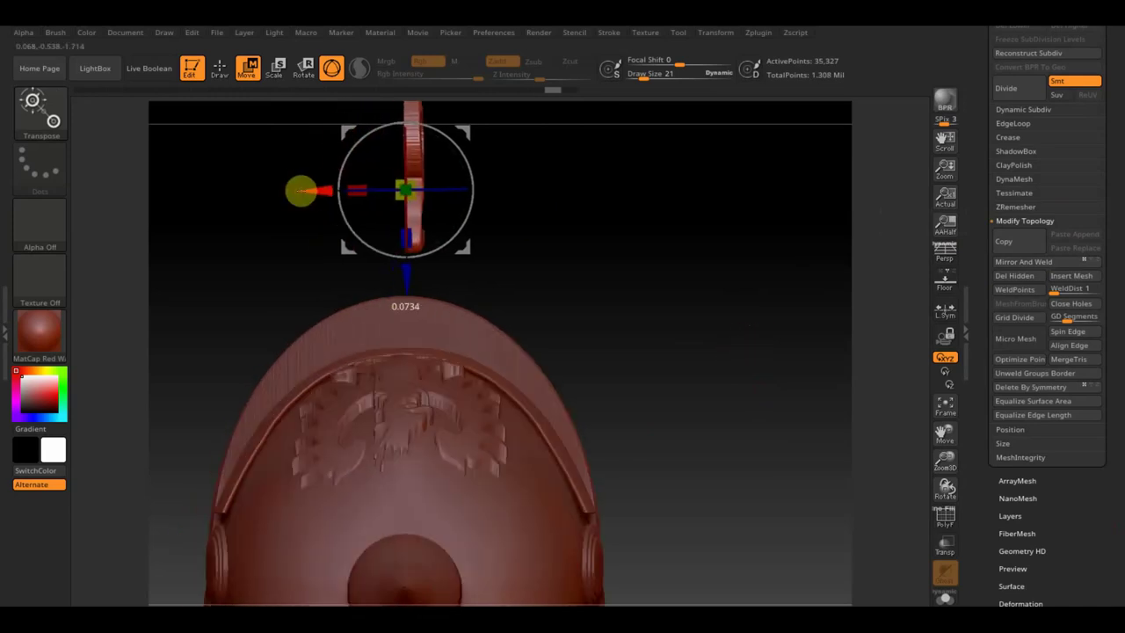
left_click(1025, 261)
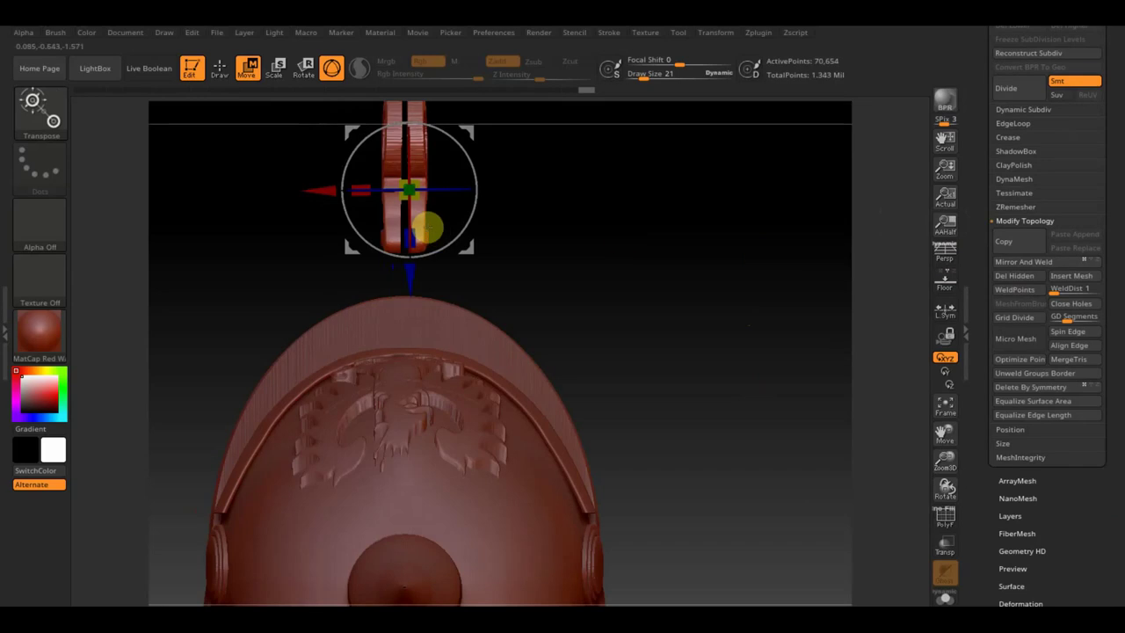
left_click_drag(311, 190, 313, 191)
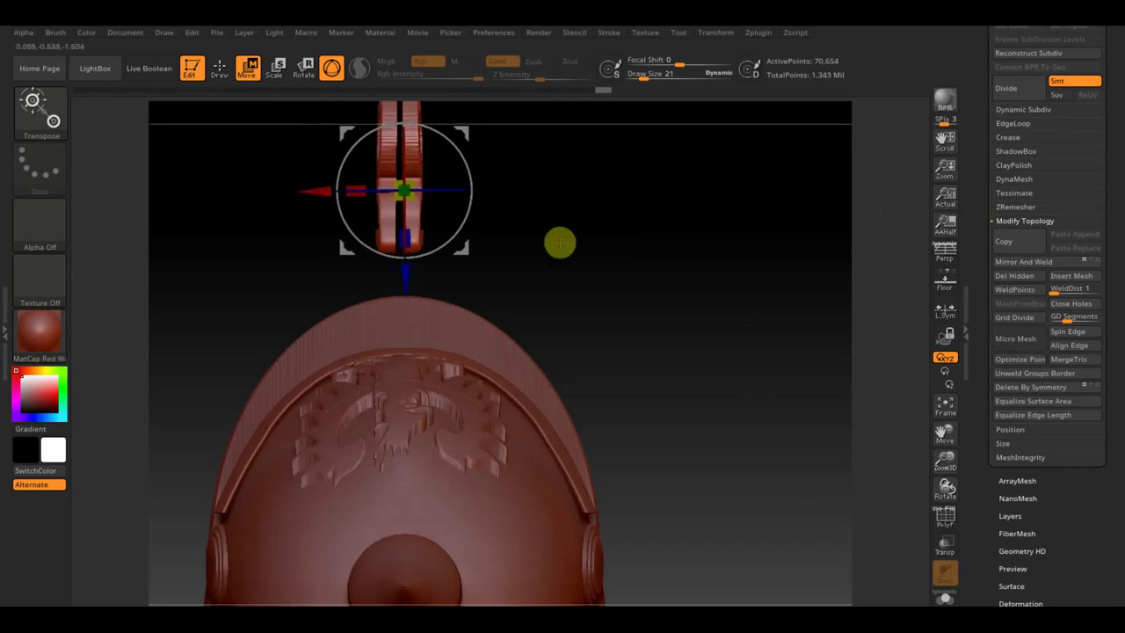
left_click(1024, 262)
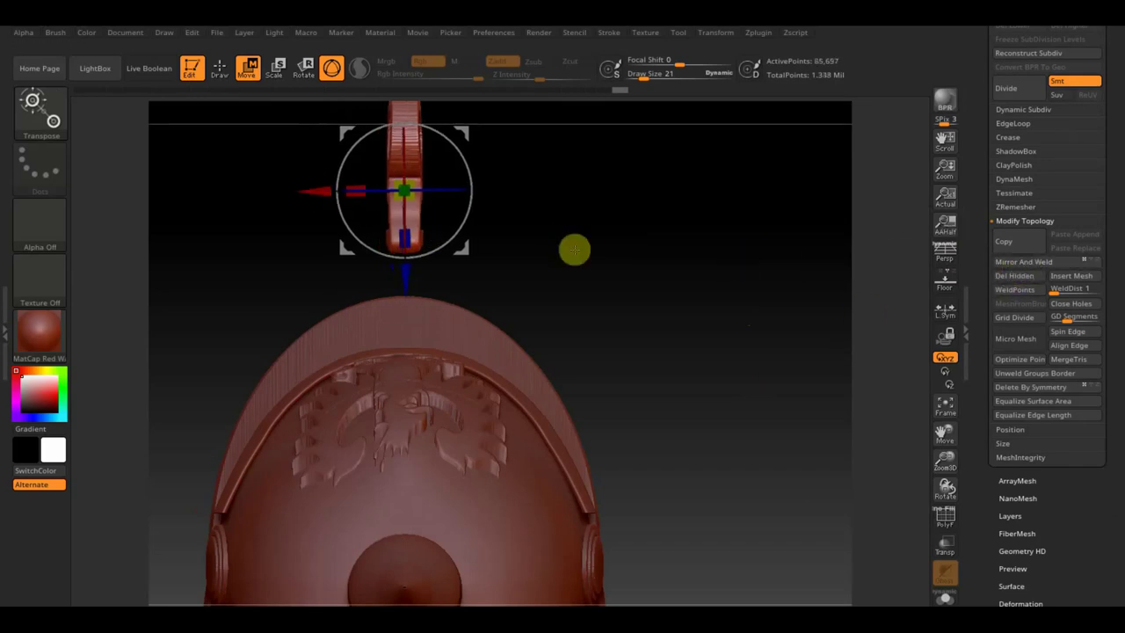
- Scale the bracket thinner along X and rotate it about 84° to lie horizontally
left_click_drag(367, 190, 374, 186)
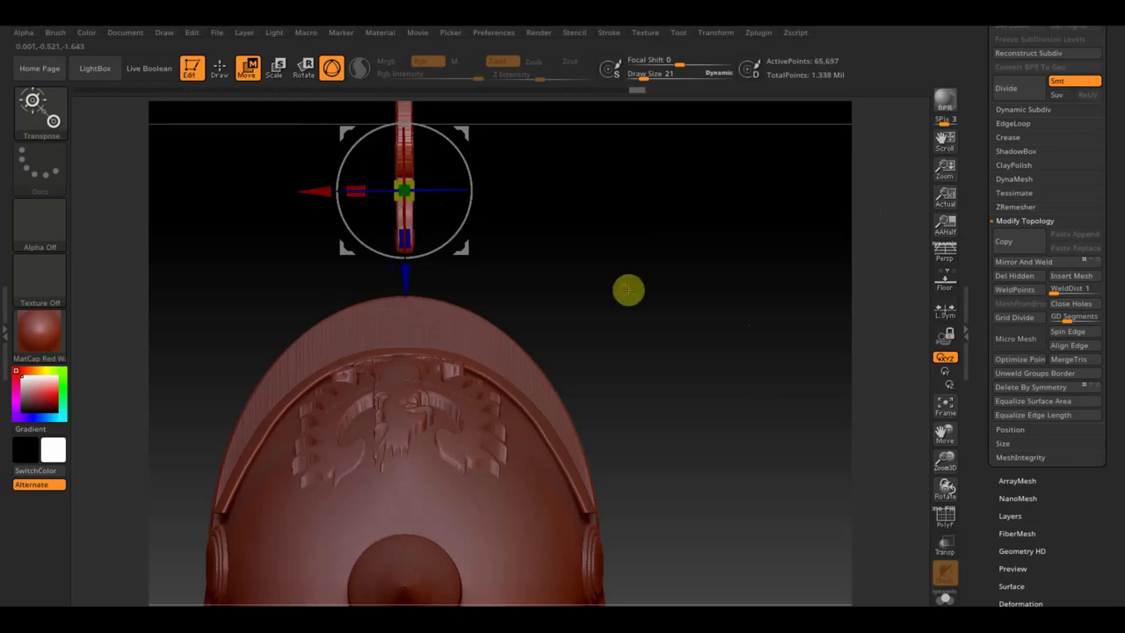
mouse_move(628, 289)
left_mouse_down()
mouse_move(691, 280)
mouse_move(700, 251)
mouse_move(809, 366)
mouse_move(686, 318)
left_mouse_up()
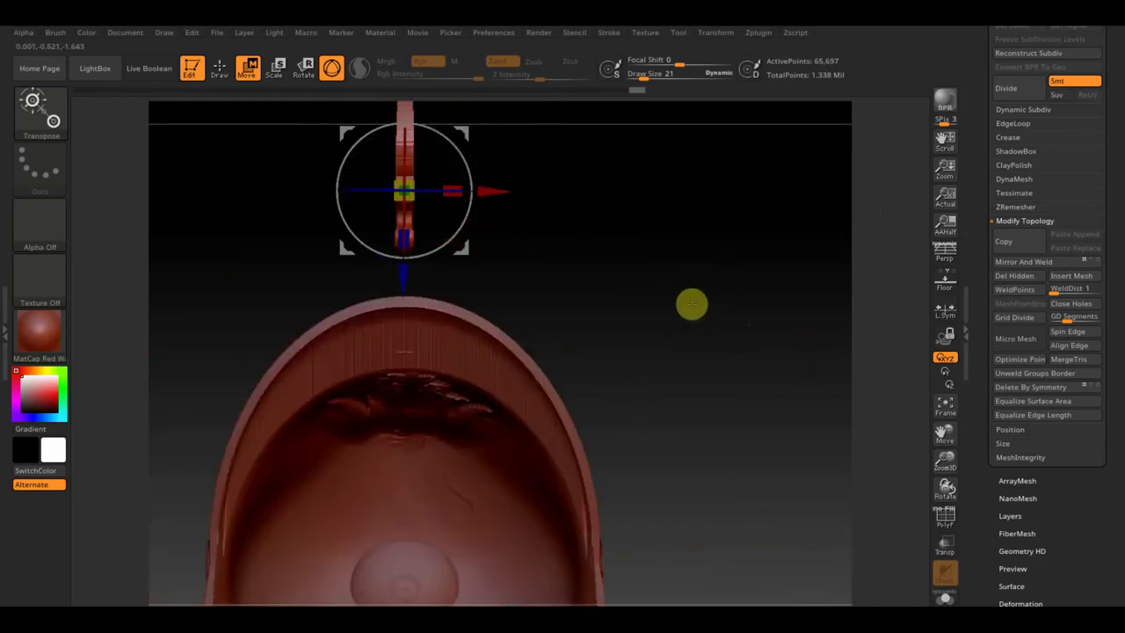
left_click_drag(633, 261, 662, 369, "alt")
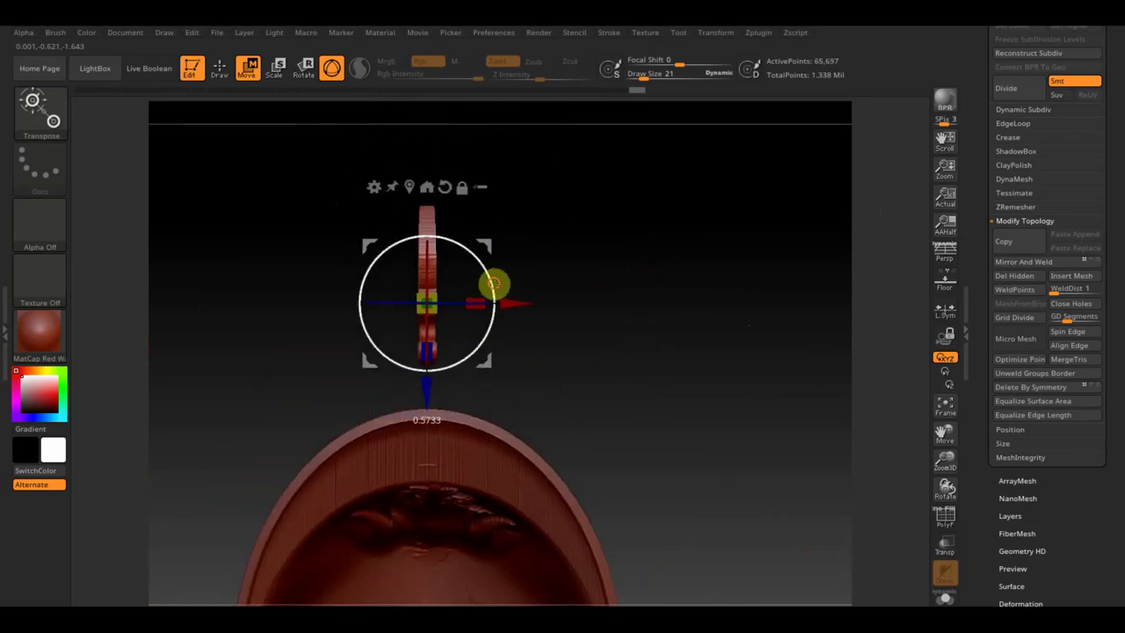
mouse_move(495, 284)
left_mouse_down()
mouse_move(477, 231)
mouse_move(429, 172)
left_mouse_up()
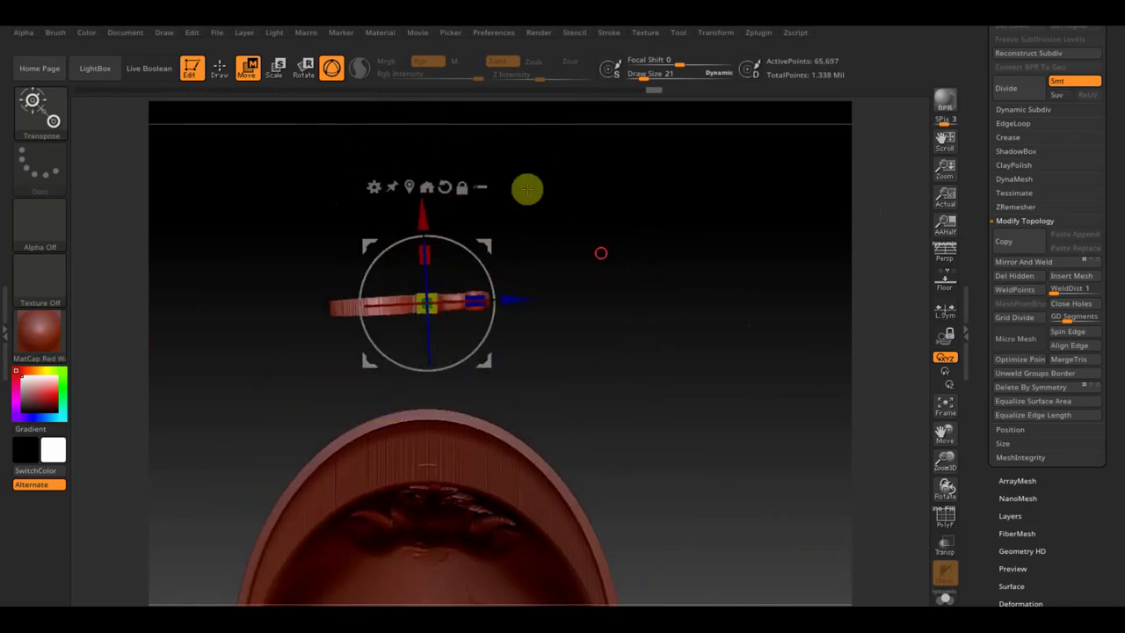
- Rotate the bracket upright and move it onto the helmet front, centred over the eagle emblem
mouse_move(528, 188)
left_mouse_down()
mouse_move(618, 390)
mouse_move(695, 379)
left_mouse_up()
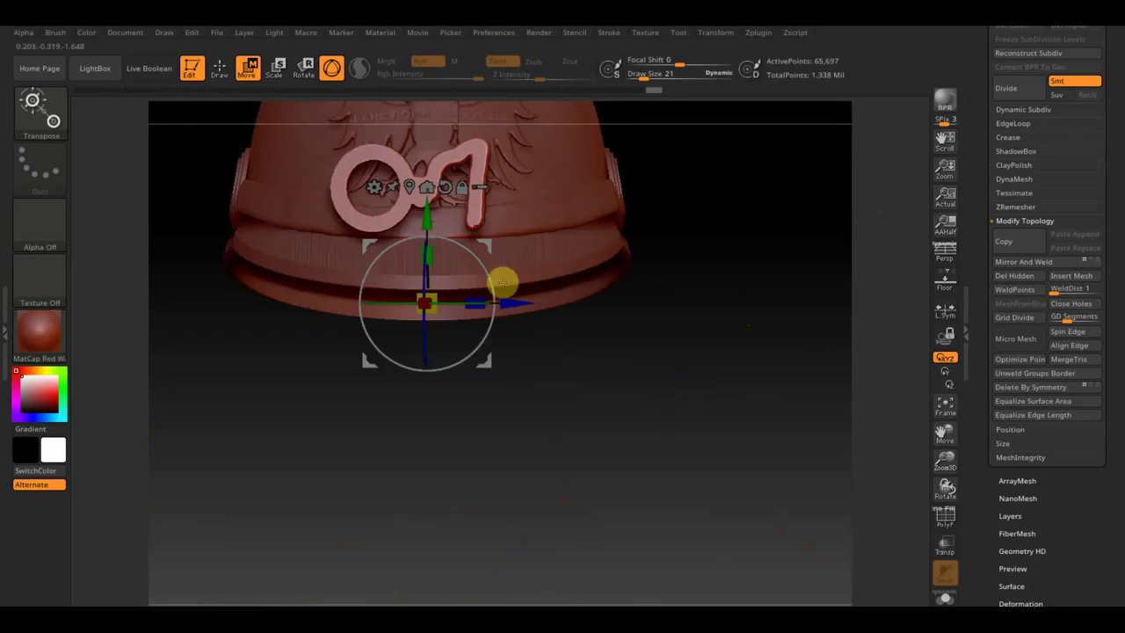
mouse_move(490, 281)
left_mouse_down()
mouse_move(474, 214)
mouse_move(409, 181)
mouse_move(384, 185)
mouse_move(364, 251)
left_mouse_up()
left_click_drag(325, 301, 462, 326)
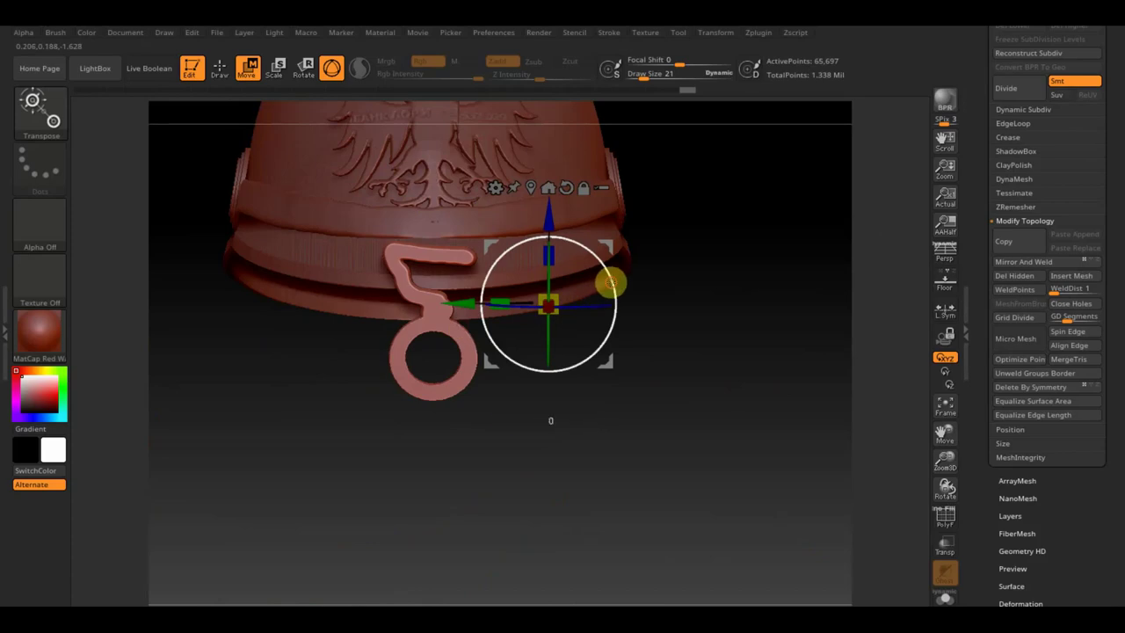
left_click_drag(610, 278, 612, 279)
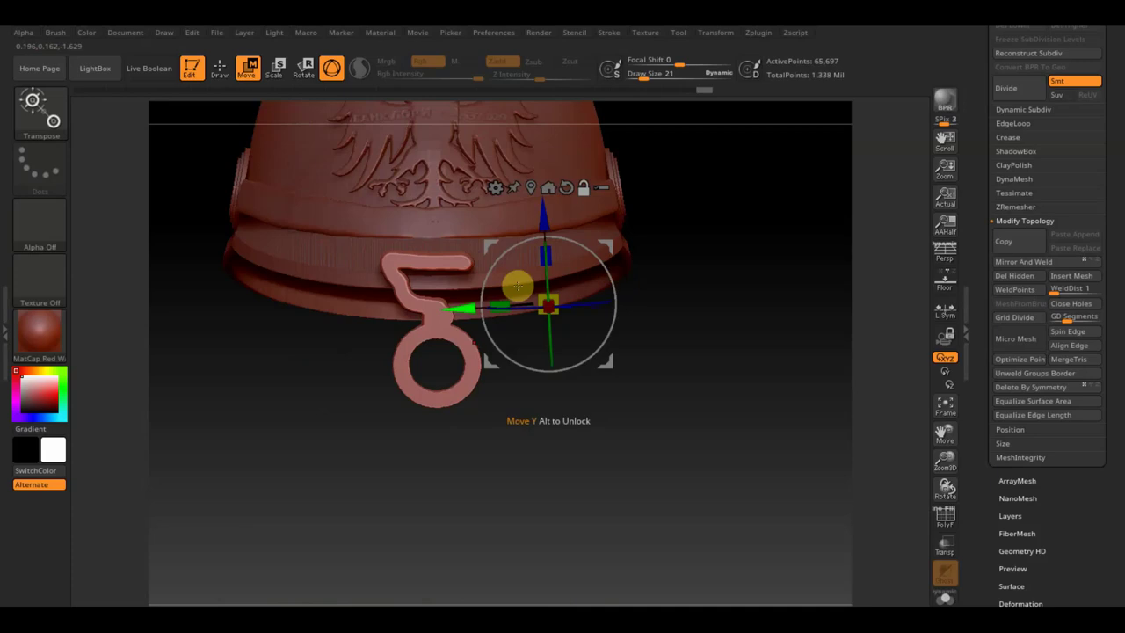
left_click_drag(466, 309, 331, 330)
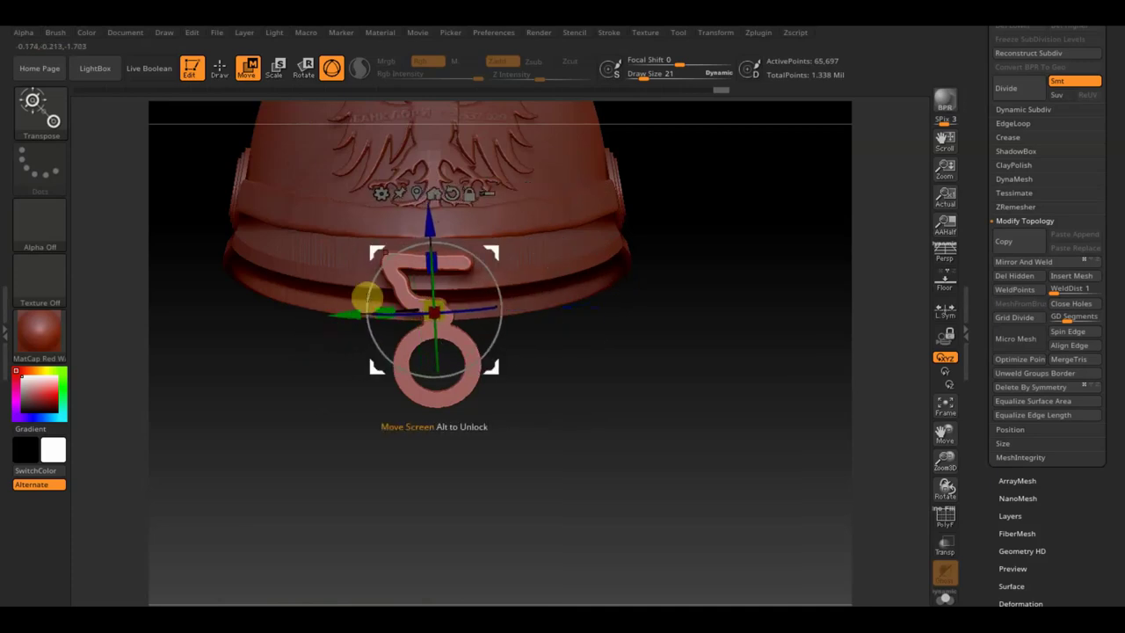
left_click_drag(434, 213, 457, 51)
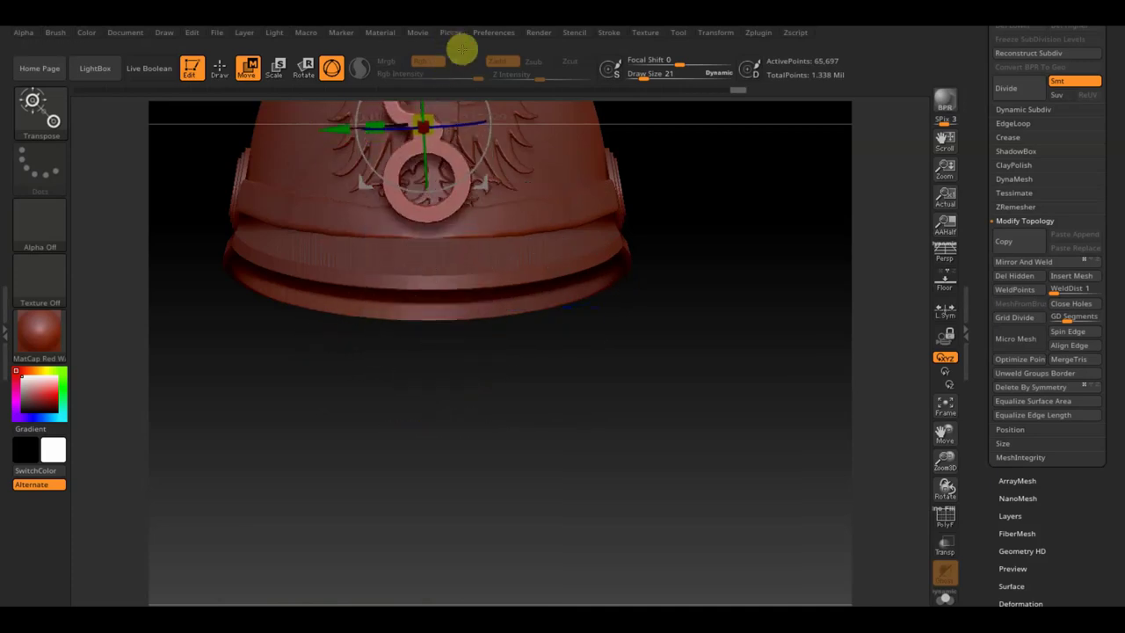
mouse_move(732, 245)
left_mouse_down()
mouse_move(738, 346)
mouse_move(677, 366)
left_mouse_up()
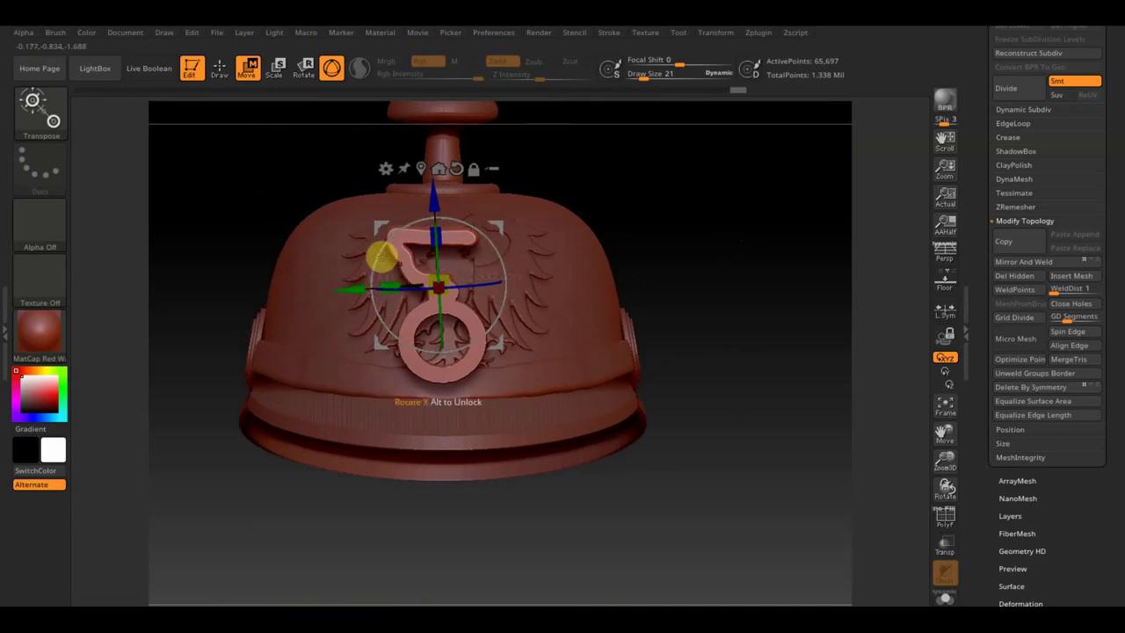
mouse_move(381, 251)
left_mouse_down()
mouse_move(363, 295)
mouse_move(359, 286)
left_mouse_up()
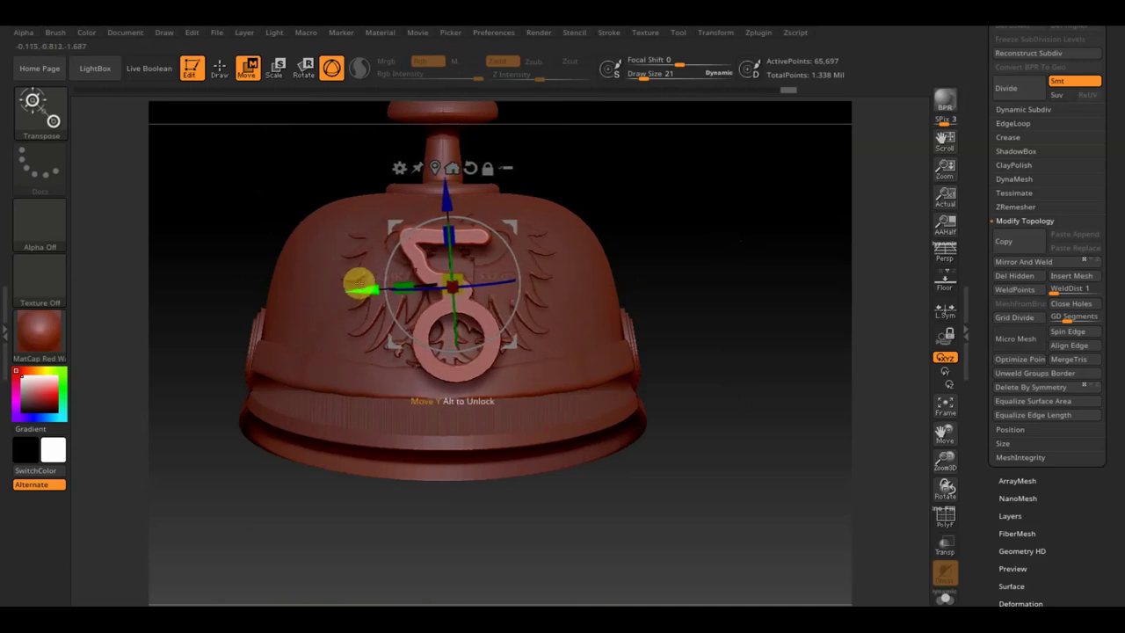
- Center the bracket and Mirror And Weld its upper hook into a closed loop
left_click(1036, 262)
key("ctrl+z")
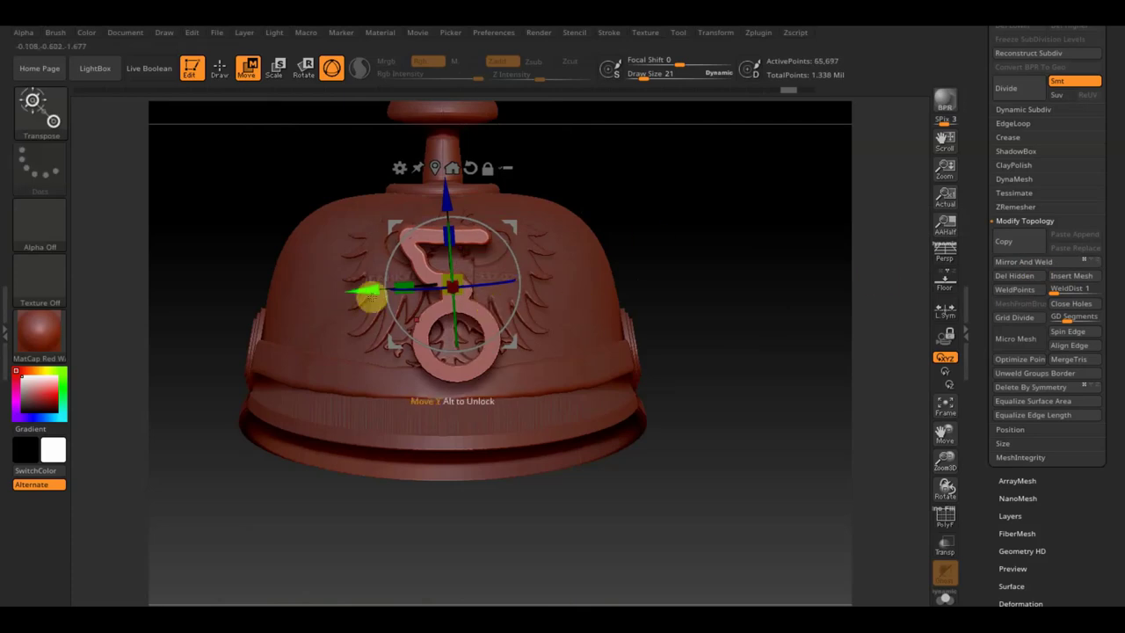
left_click_drag(370, 288, 361, 289)
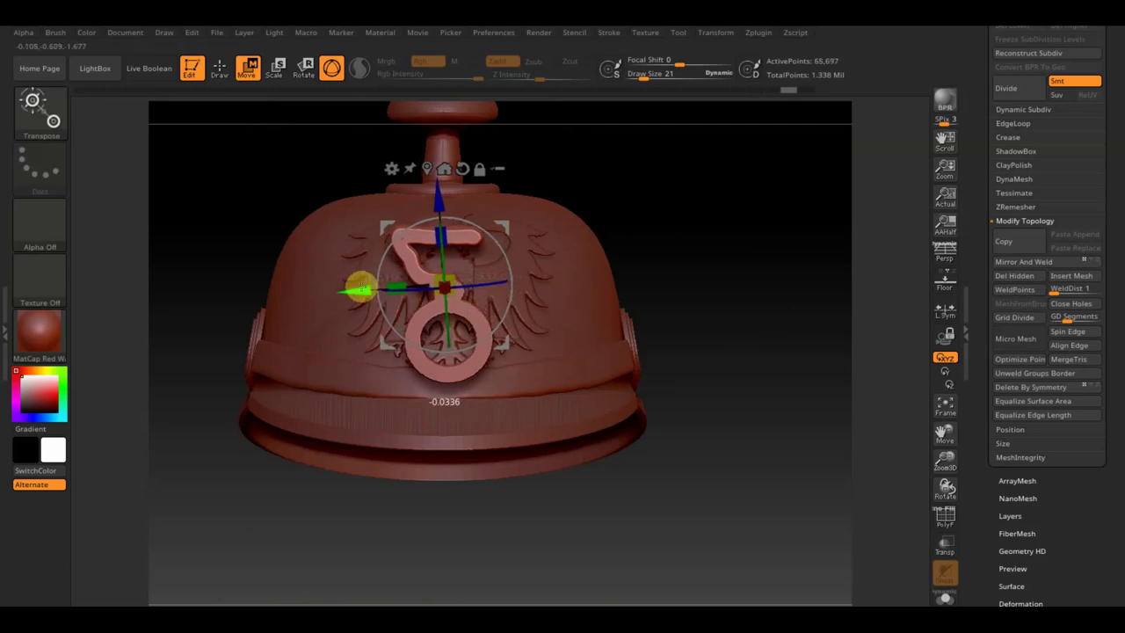
left_click(1025, 262)
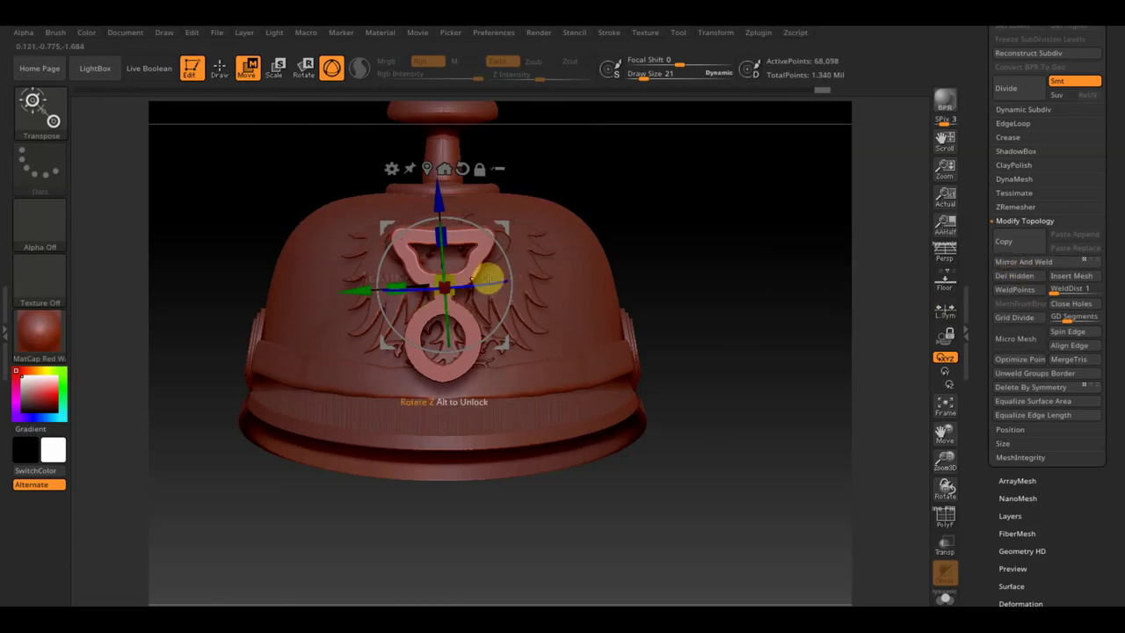
key("ctrl+z")
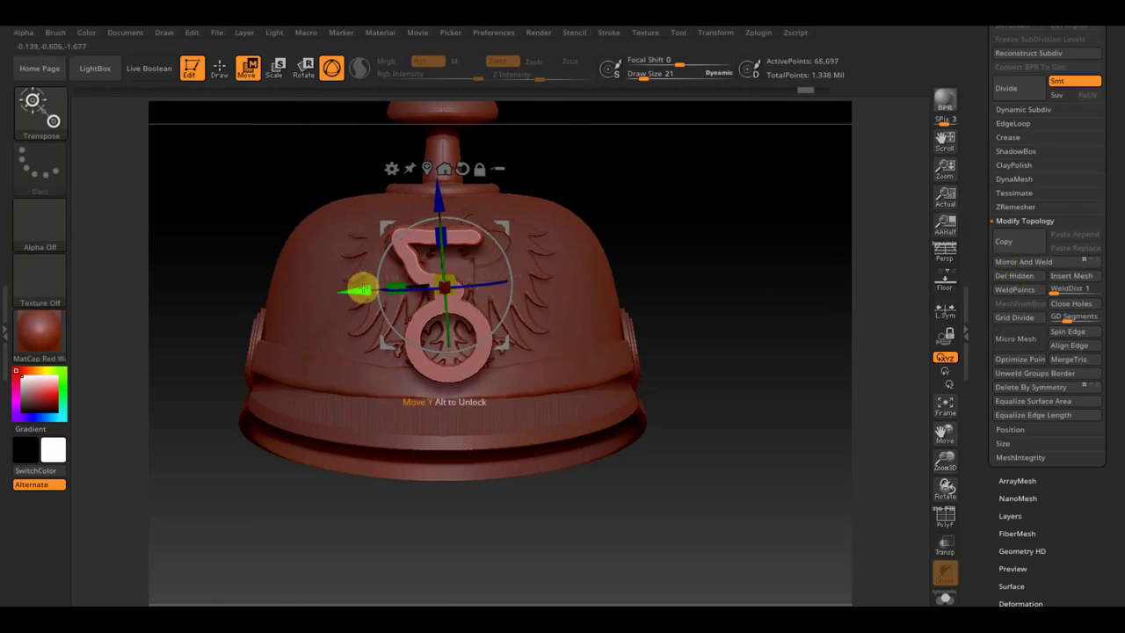
left_click_drag(356, 292, 364, 290)
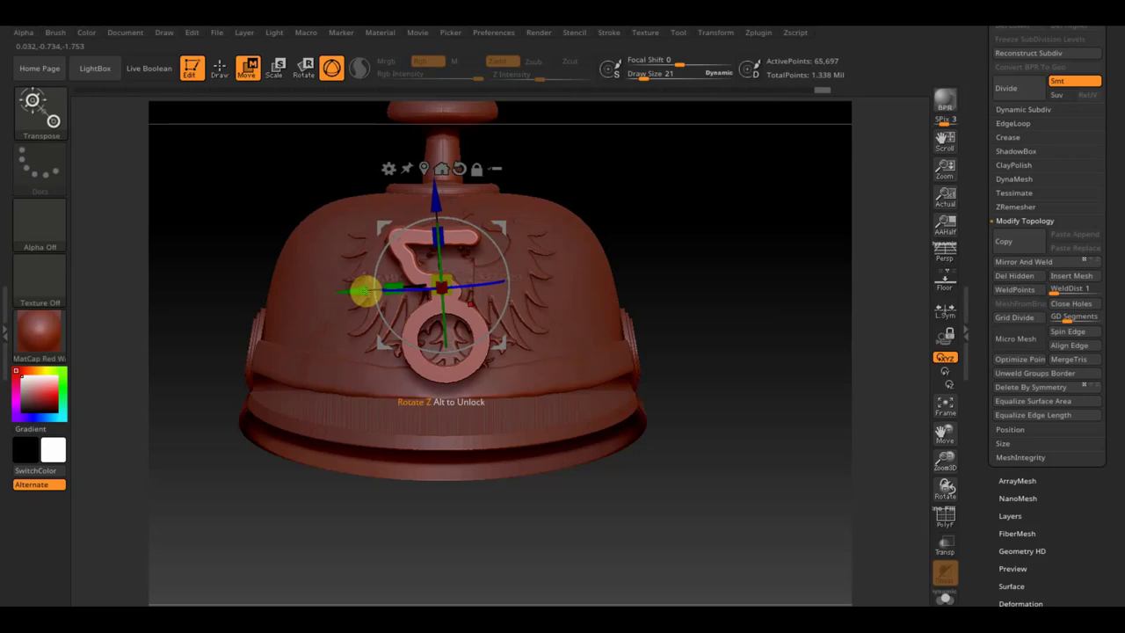
left_click(1022, 261)
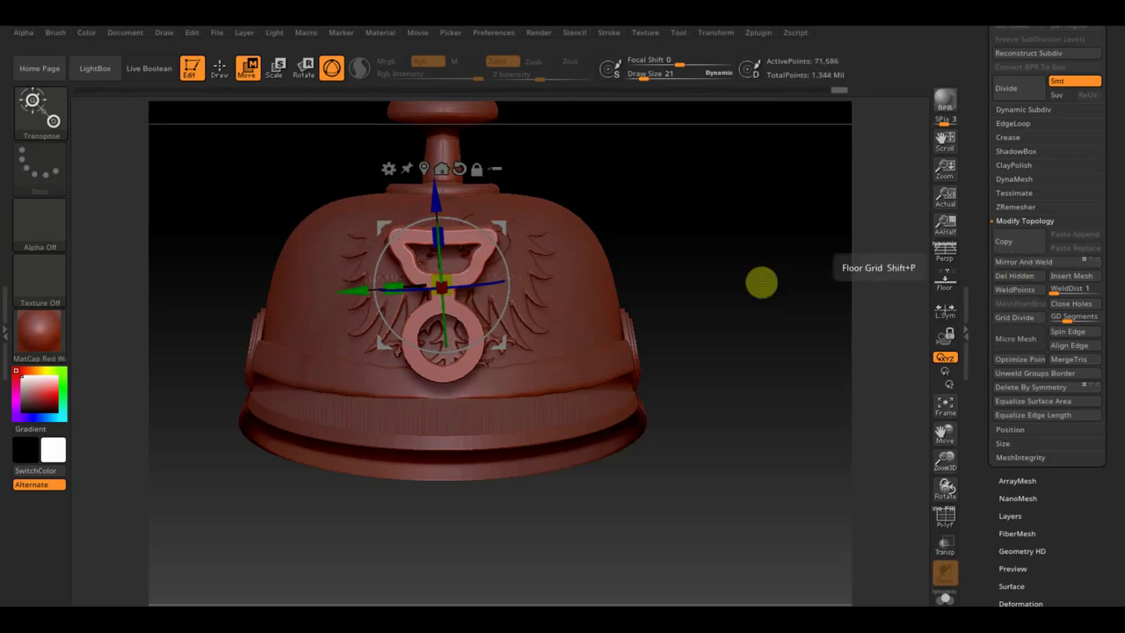
- Smooth the bracket's surface with a larger brush
left_click(220, 68)
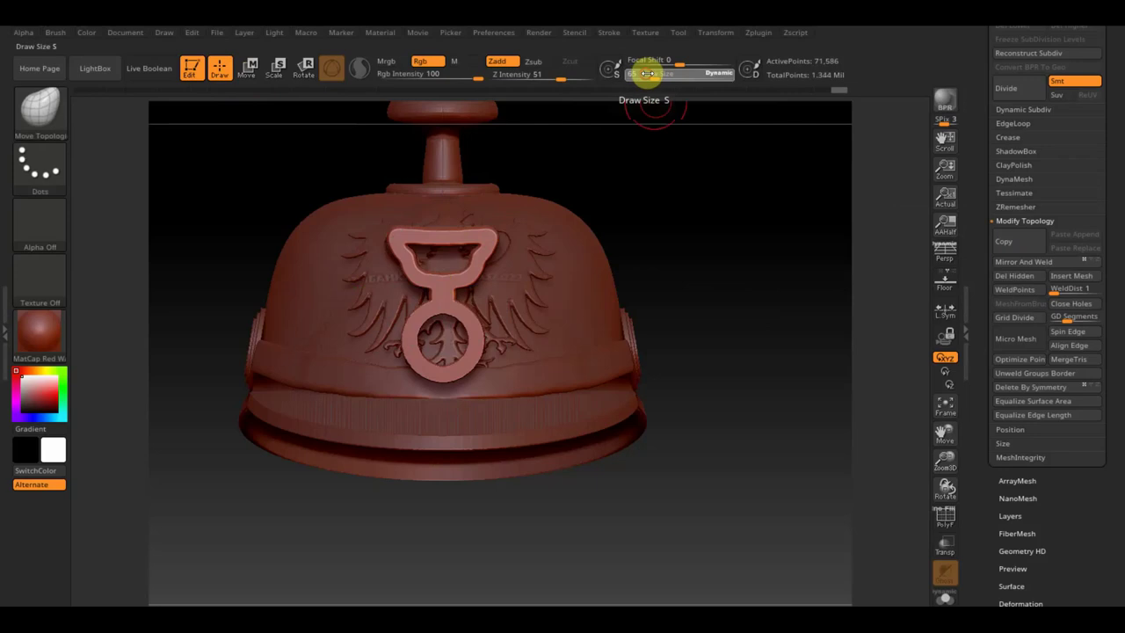
left_click_drag(647, 75, 668, 80)
key("shift")
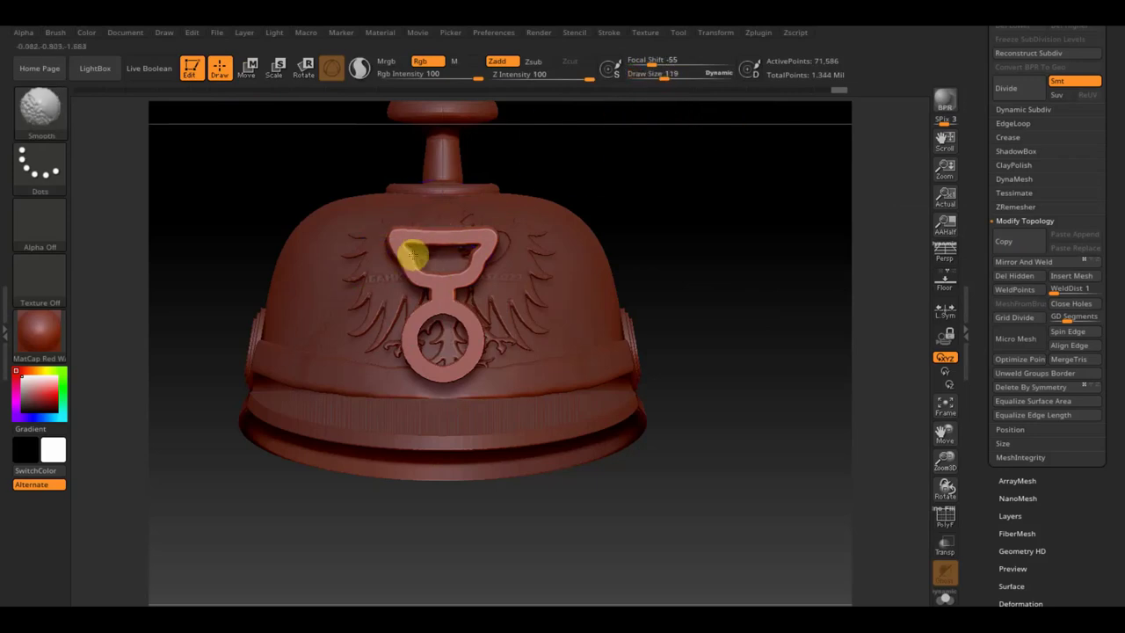
mouse_move(468, 262)
left_mouse_down("shift")
mouse_move(447, 244)
mouse_move(419, 307)
mouse_move(427, 372)
mouse_move(443, 363)
mouse_move(381, 246)
left_mouse_up("shift")
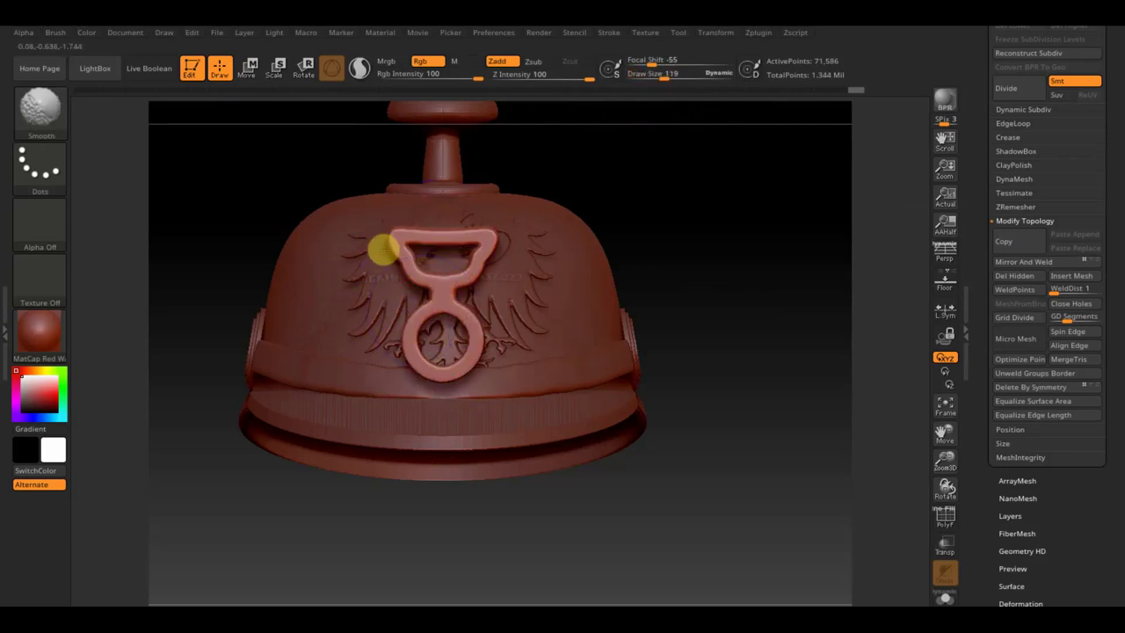
- With Move Topological at draw size 73, pull the top loop, stretch the ring, then smooth
left_click_drag(672, 75, 663, 75)
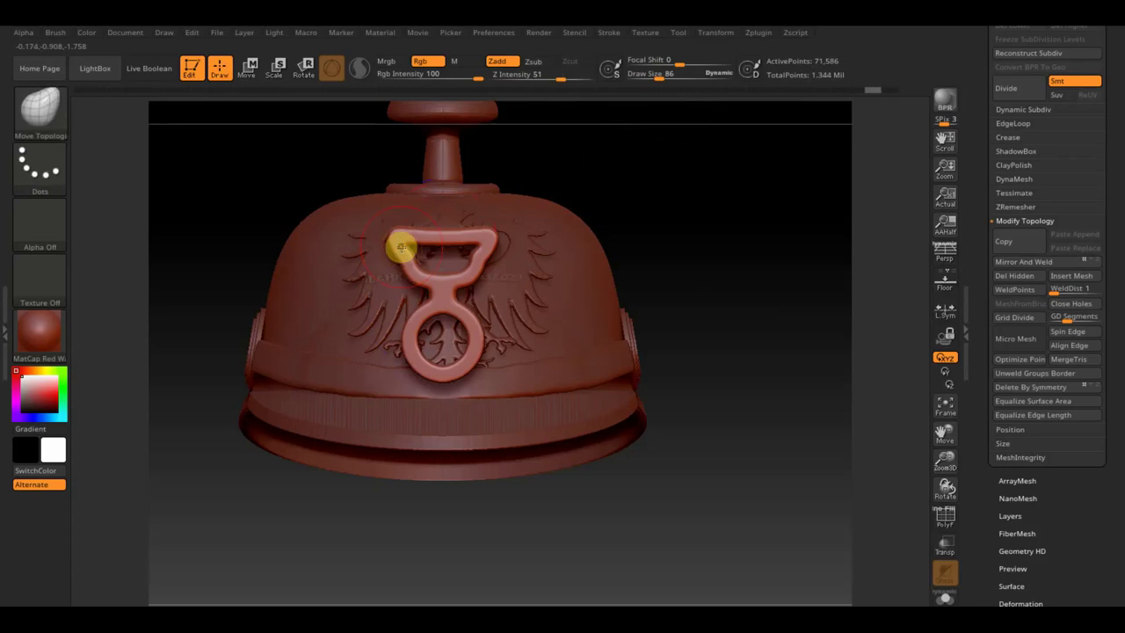
mouse_move(440, 231)
left_mouse_down()
mouse_move(499, 228)
mouse_move(422, 229)
left_mouse_up()
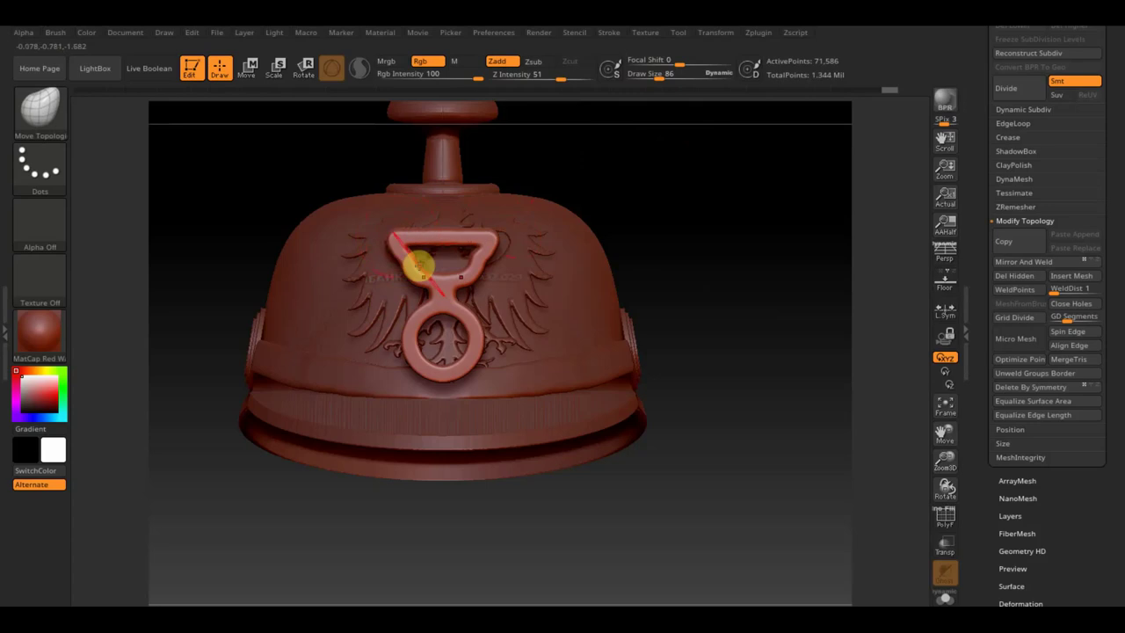
key("shift")
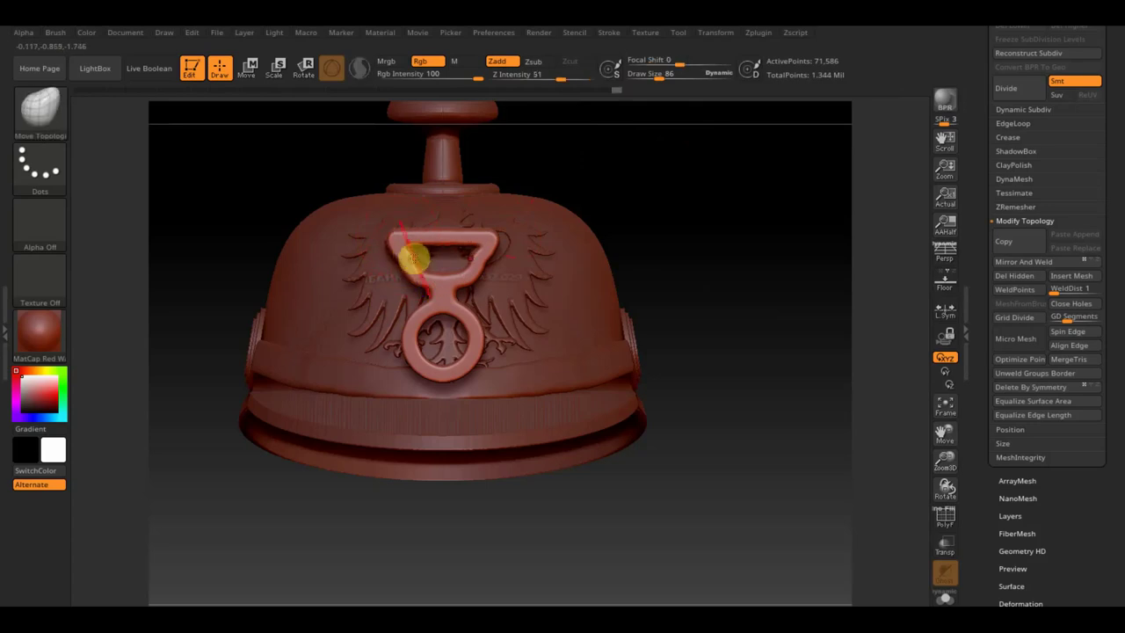
left_click_drag(655, 75, 663, 76)
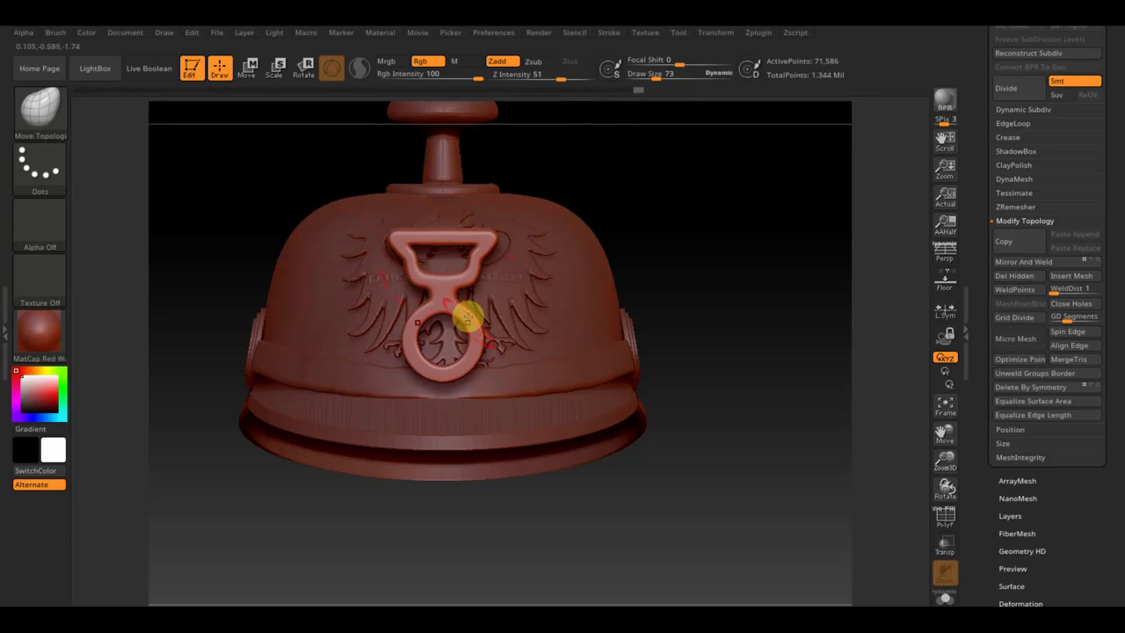
left_click_drag(463, 319, 468, 340)
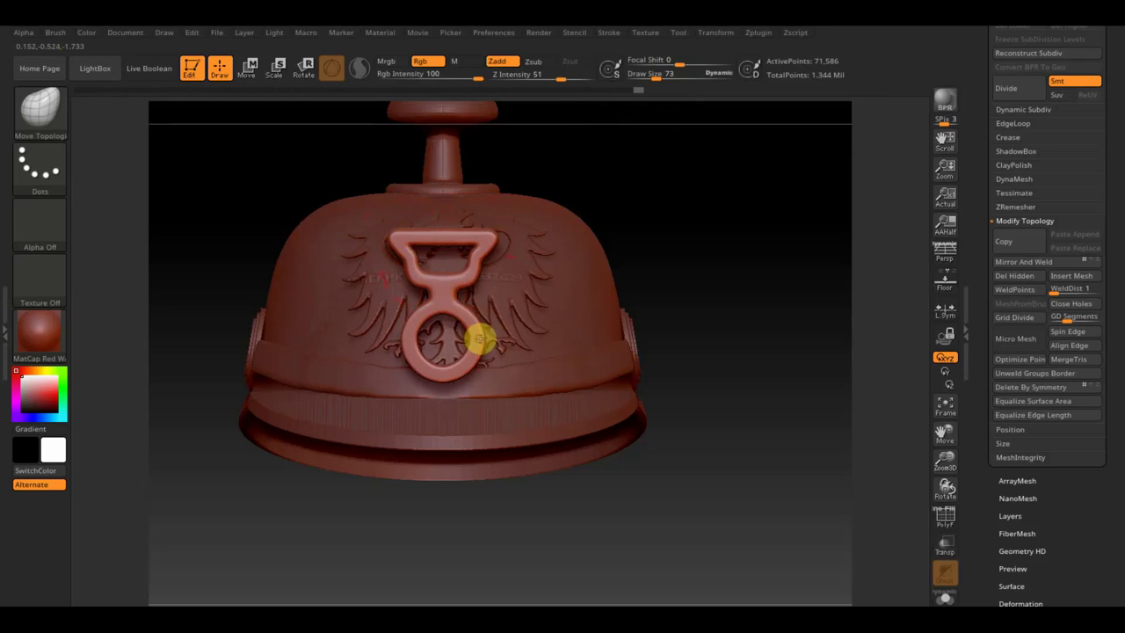
mouse_move(655, 294)
left_mouse_down("shift")
mouse_move(683, 297)
mouse_move(439, 367)
left_mouse_up("shift")
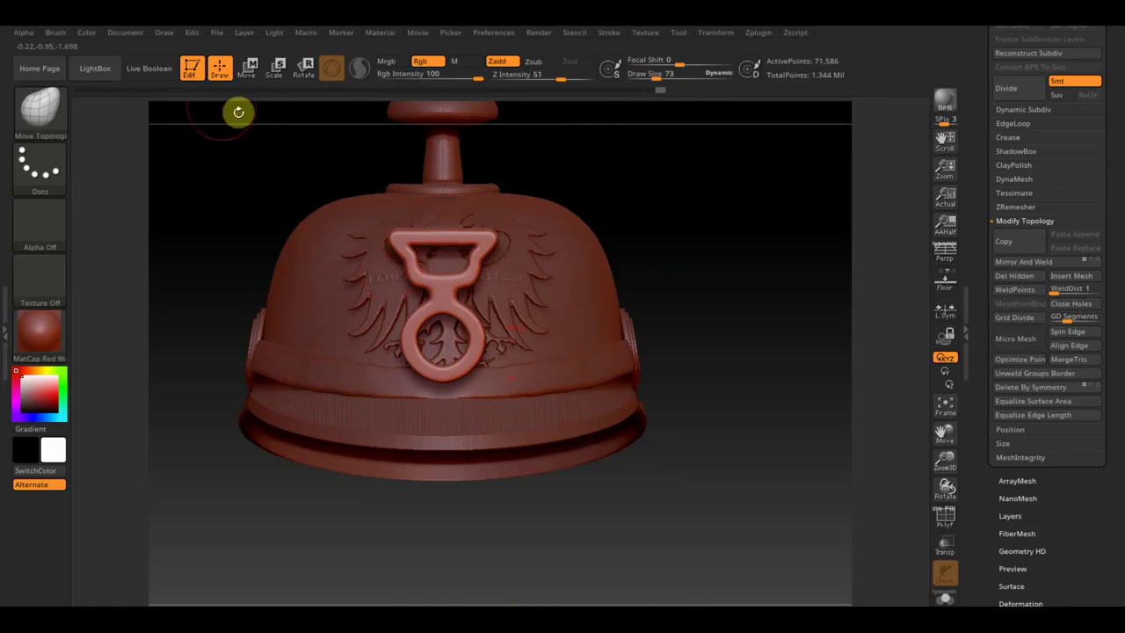
- Rotate the bracket with the Transpose gizmo and move it down onto the helmet's side
left_click(252, 70)
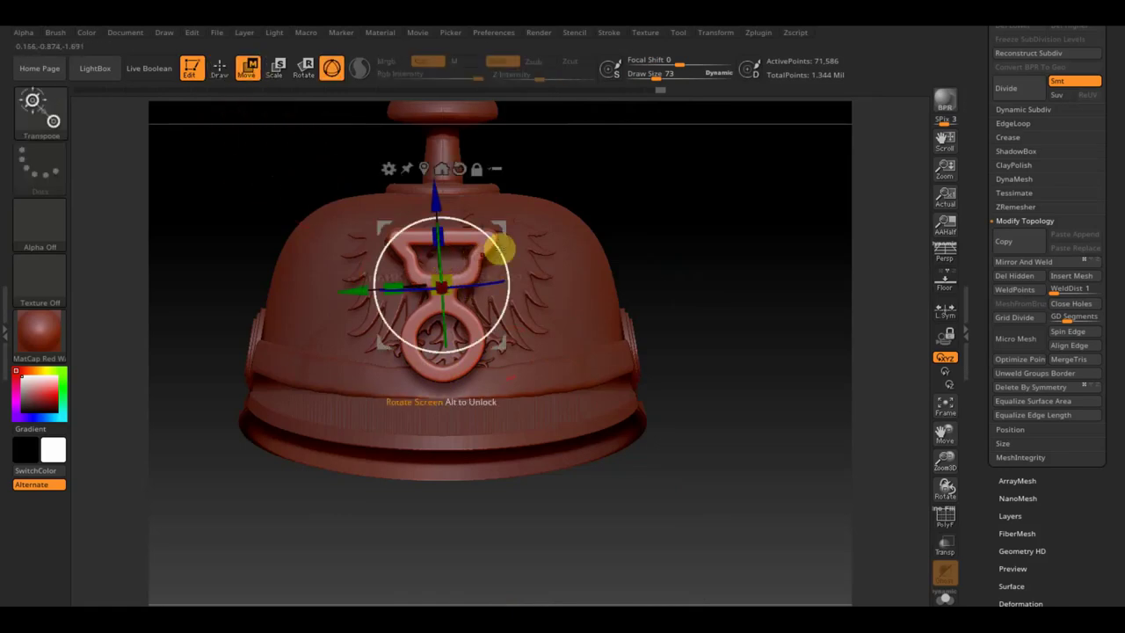
left_click_drag(498, 250, 390, 166)
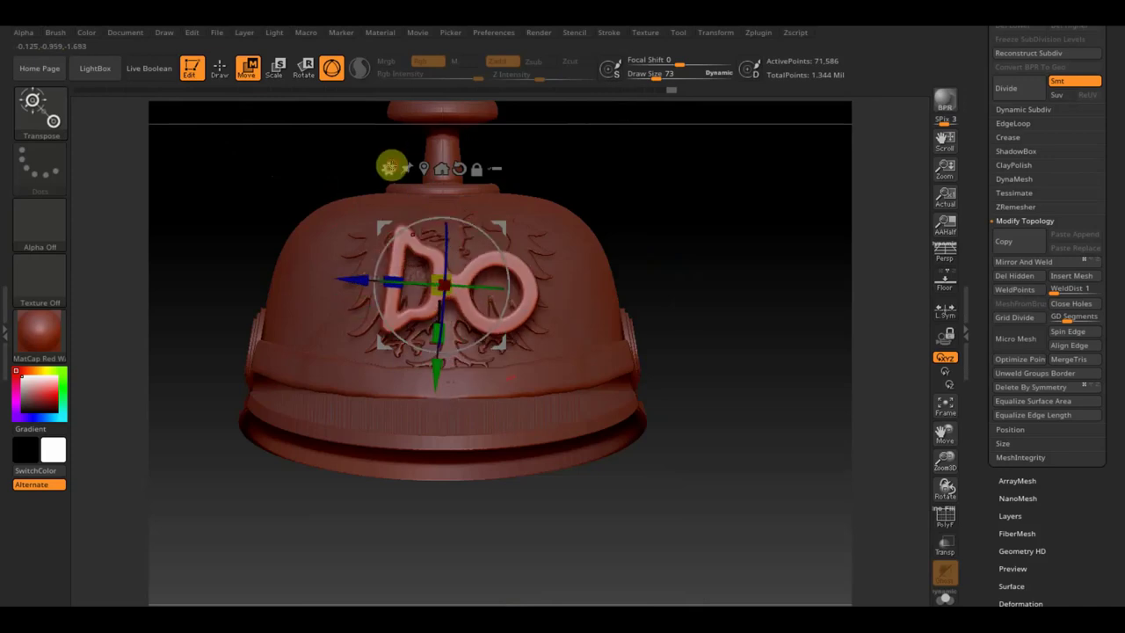
left_click_drag(486, 289, 235, 306)
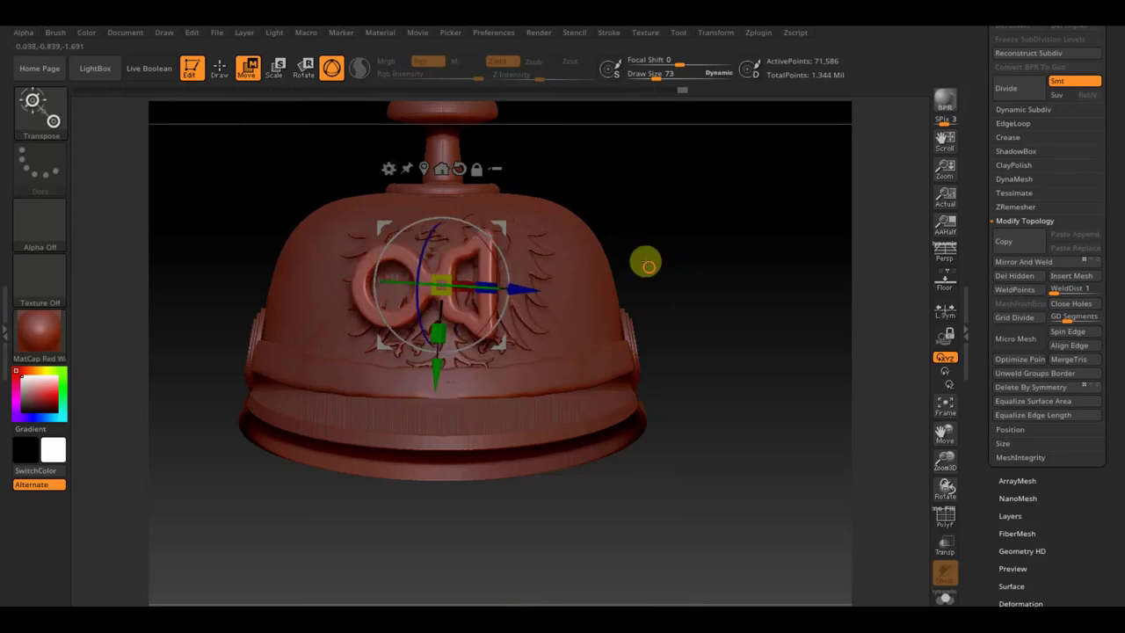
mouse_move(644, 258)
left_mouse_down()
mouse_move(651, 349)
mouse_move(642, 343)
mouse_move(724, 341)
left_mouse_up()
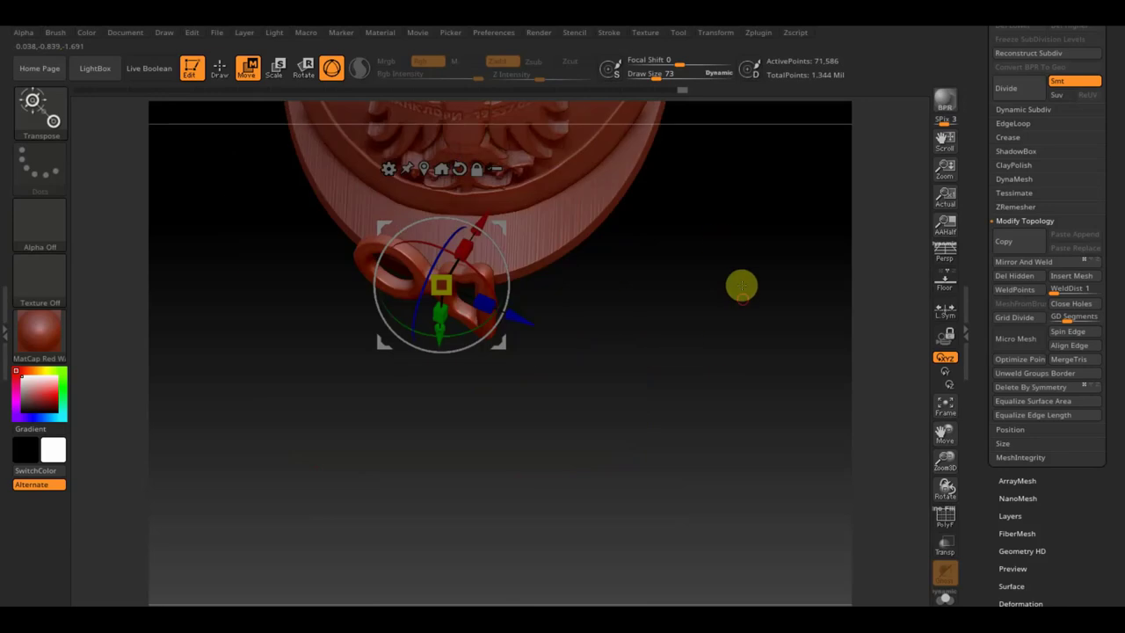
left_click_drag(741, 284, 746, 505)
mouse_move(515, 427)
left_mouse_down()
mouse_move(369, 183)
mouse_move(351, 289)
left_mouse_up()
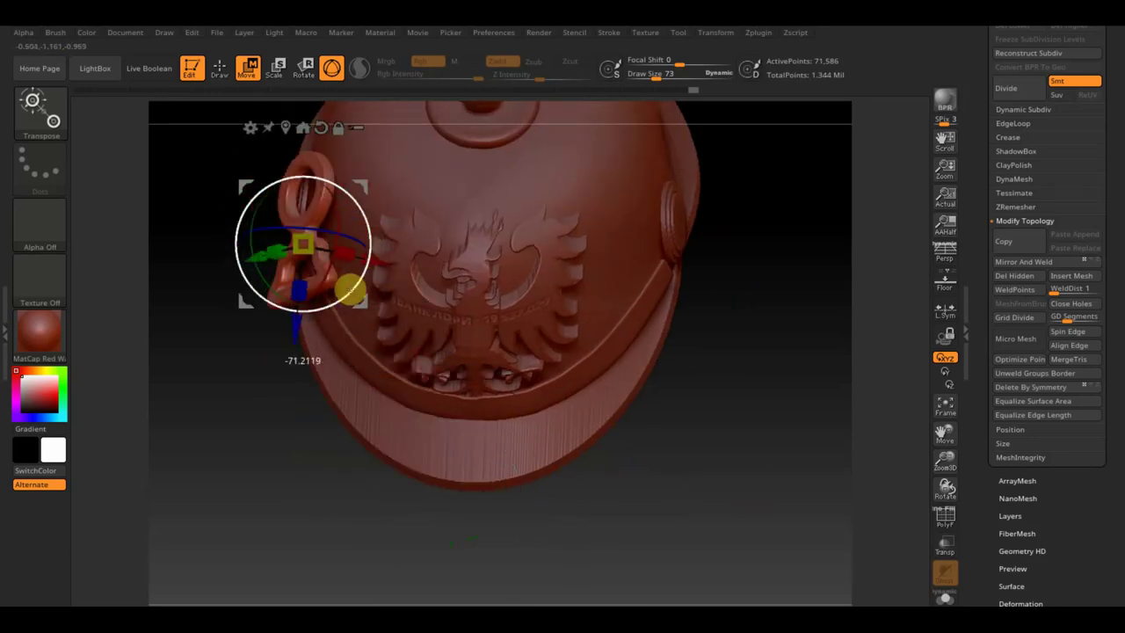
mouse_move(651, 453)
left_mouse_down()
mouse_move(701, 397)
mouse_move(683, 392)
left_mouse_up()
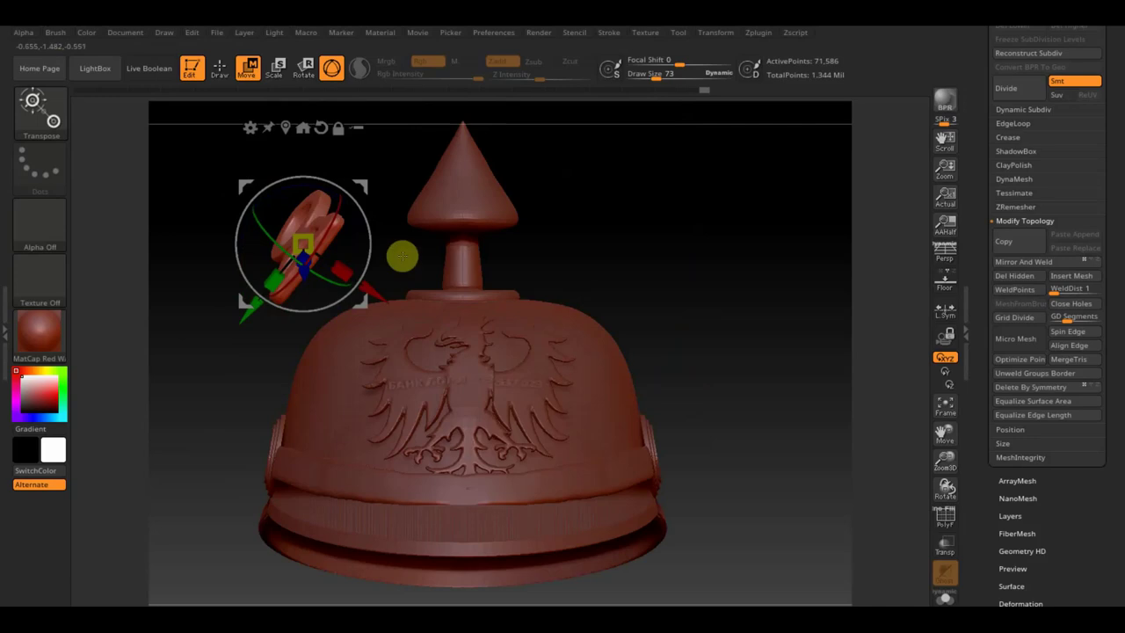
mouse_move(368, 209)
left_mouse_down()
mouse_move(345, 188)
mouse_move(351, 209)
mouse_move(358, 192)
mouse_move(334, 389)
left_mouse_up()
mouse_move(294, 283)
left_mouse_down()
mouse_move(365, 255)
mouse_move(389, 301)
mouse_move(420, 319)
mouse_move(747, 249)
left_mouse_up()
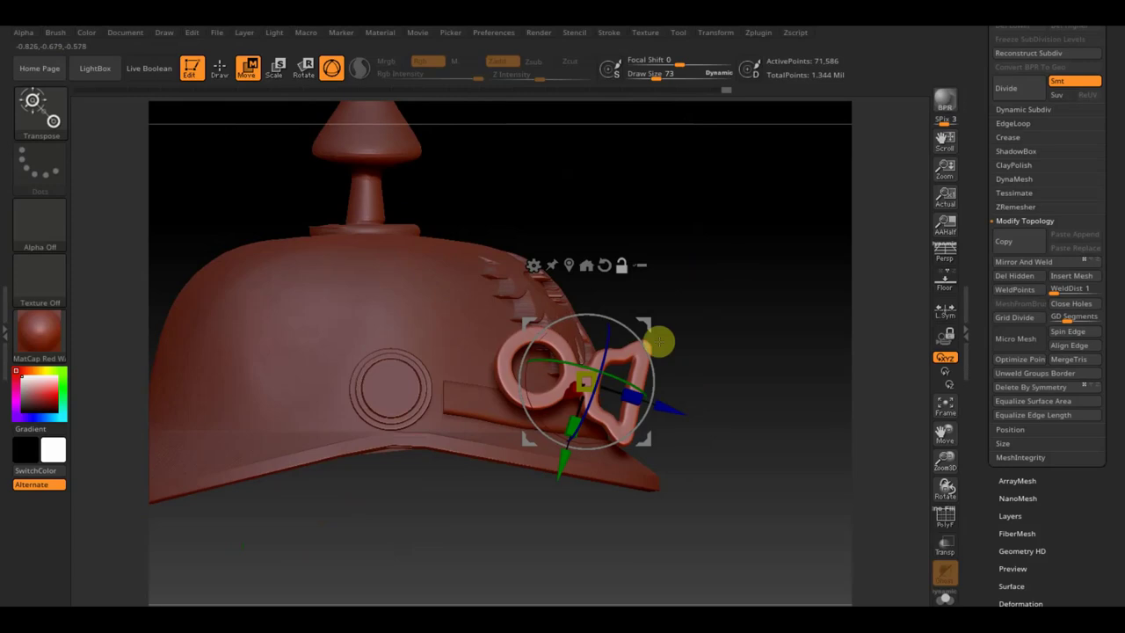
mouse_move(660, 342)
left_mouse_down()
mouse_move(630, 314)
mouse_move(650, 324)
mouse_move(510, 326)
left_mouse_up()
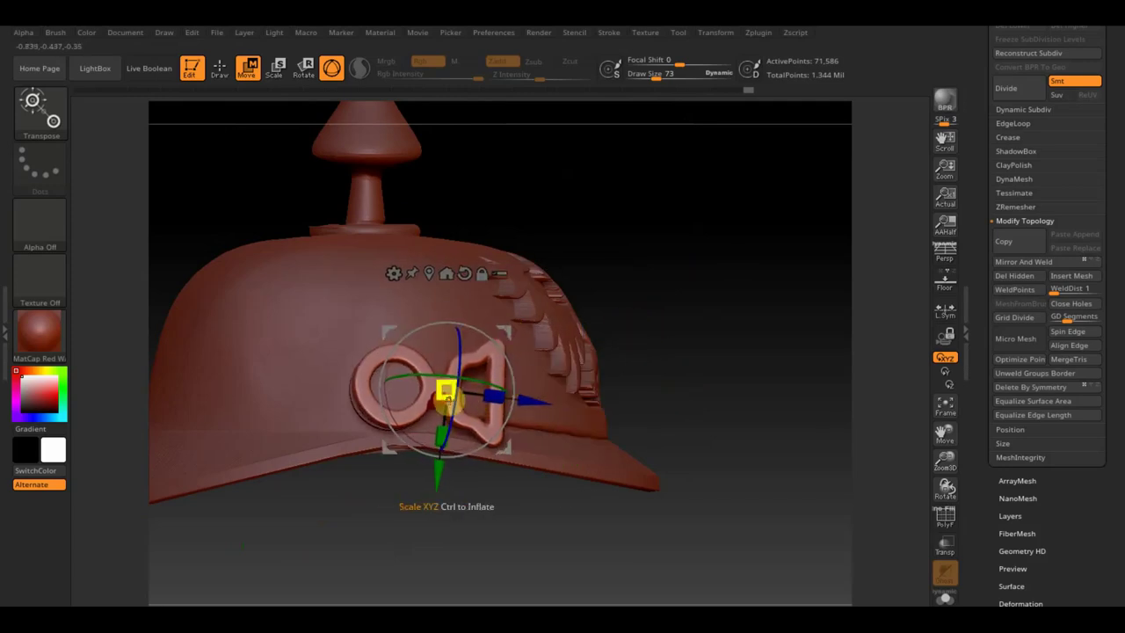
- Shrink the bracket, slide it onto the side rosette, and tilt it slightly
left_click_drag(448, 399, 408, 374)
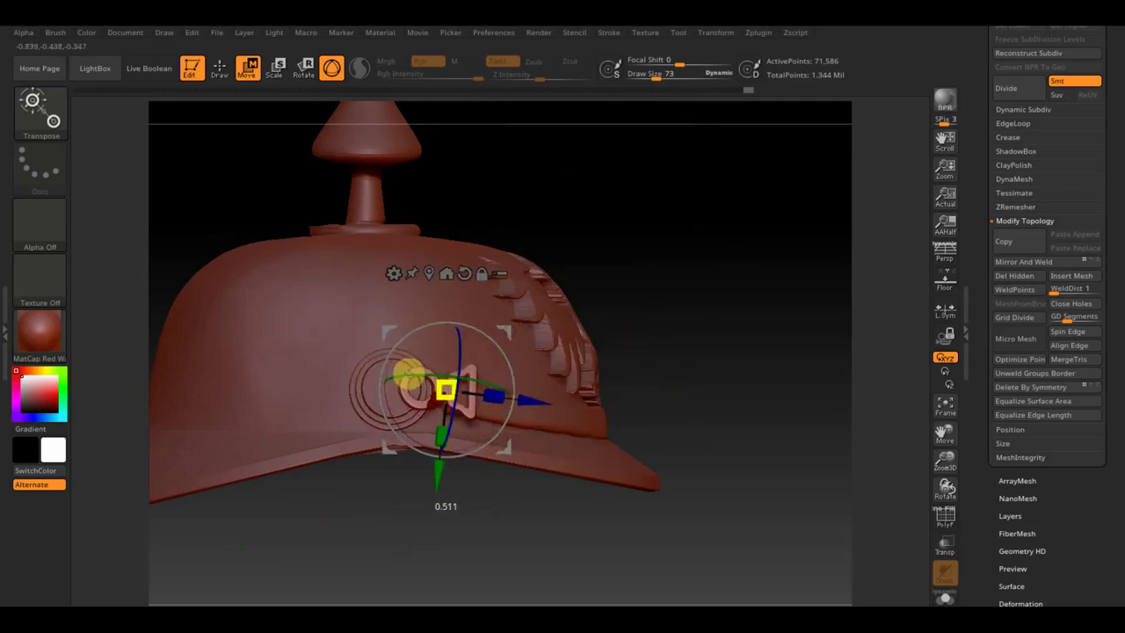
left_click_drag(512, 328, 475, 329)
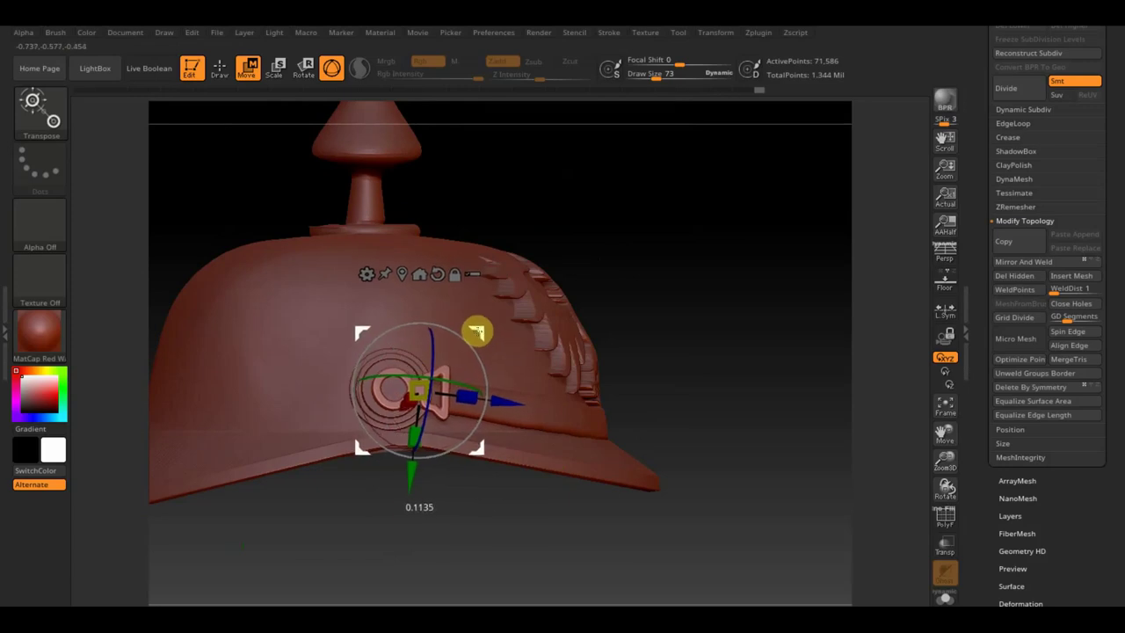
mouse_move(731, 342)
left_mouse_down()
mouse_move(656, 371)
mouse_move(656, 396)
mouse_move(694, 353)
mouse_move(726, 346)
mouse_move(746, 354)
mouse_move(782, 431)
mouse_move(581, 379)
left_mouse_up()
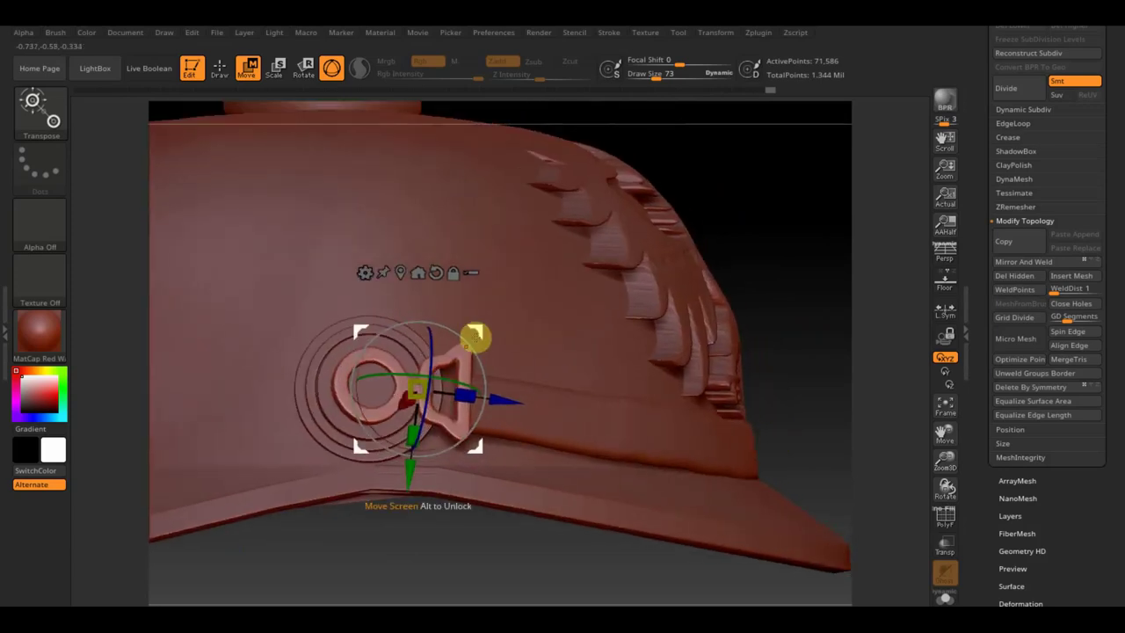
mouse_move(521, 562)
left_mouse_down()
mouse_move(578, 574)
mouse_move(572, 598)
mouse_move(593, 515)
mouse_move(569, 584)
mouse_move(583, 603)
mouse_move(620, 521)
left_mouse_up()
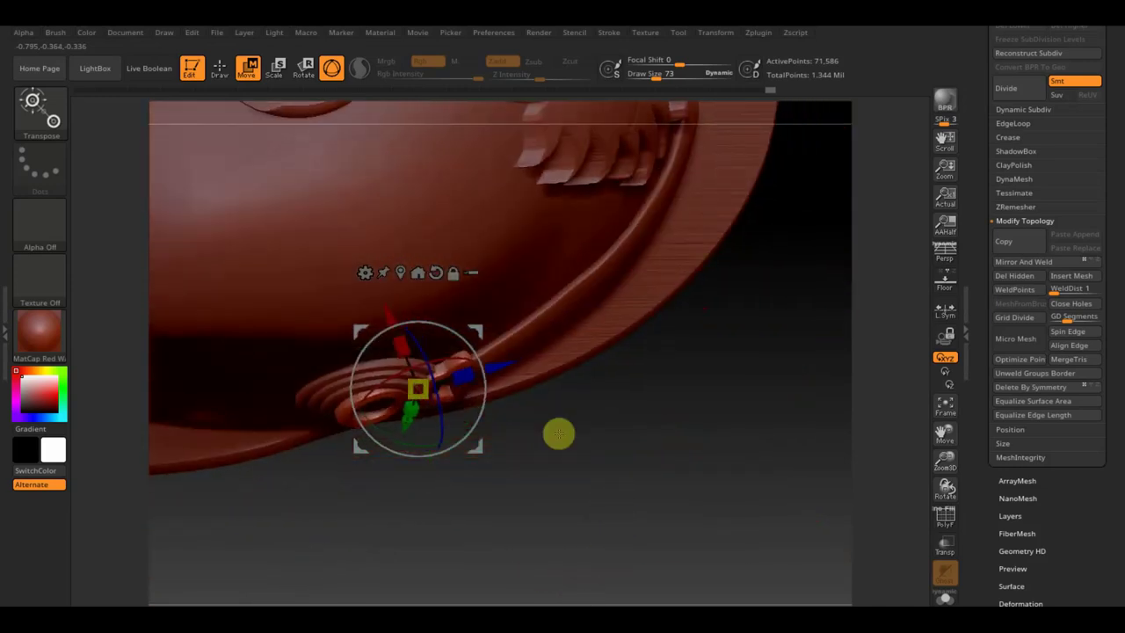
left_click_drag(477, 359, 481, 358)
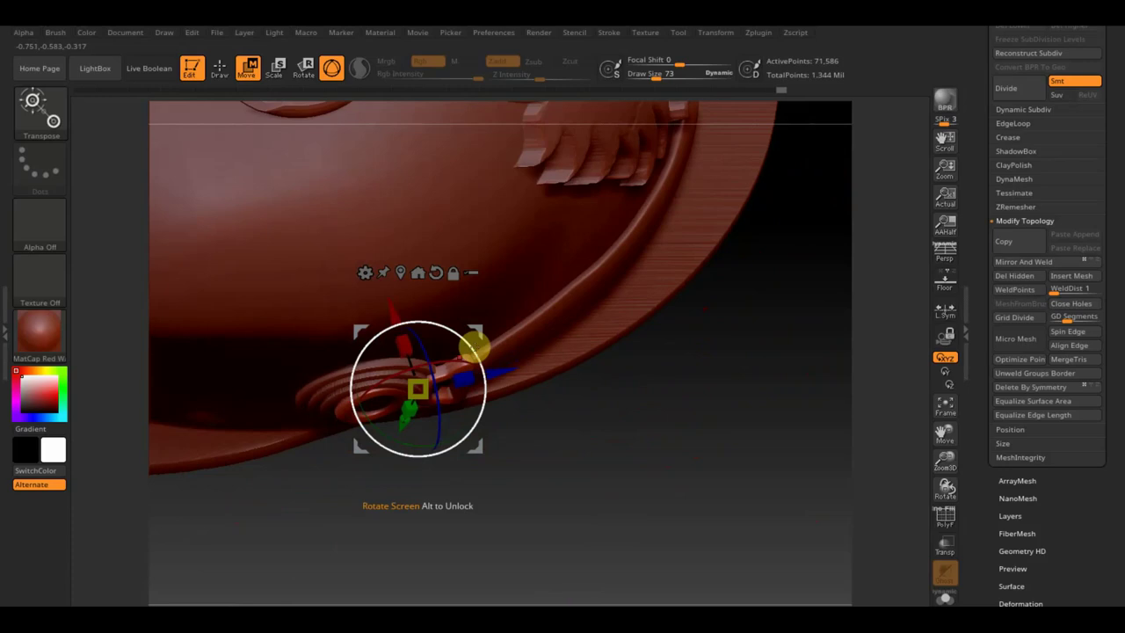
- Check the bracket placement and select the Extract1 strap-band subtool
left_click(389, 308)
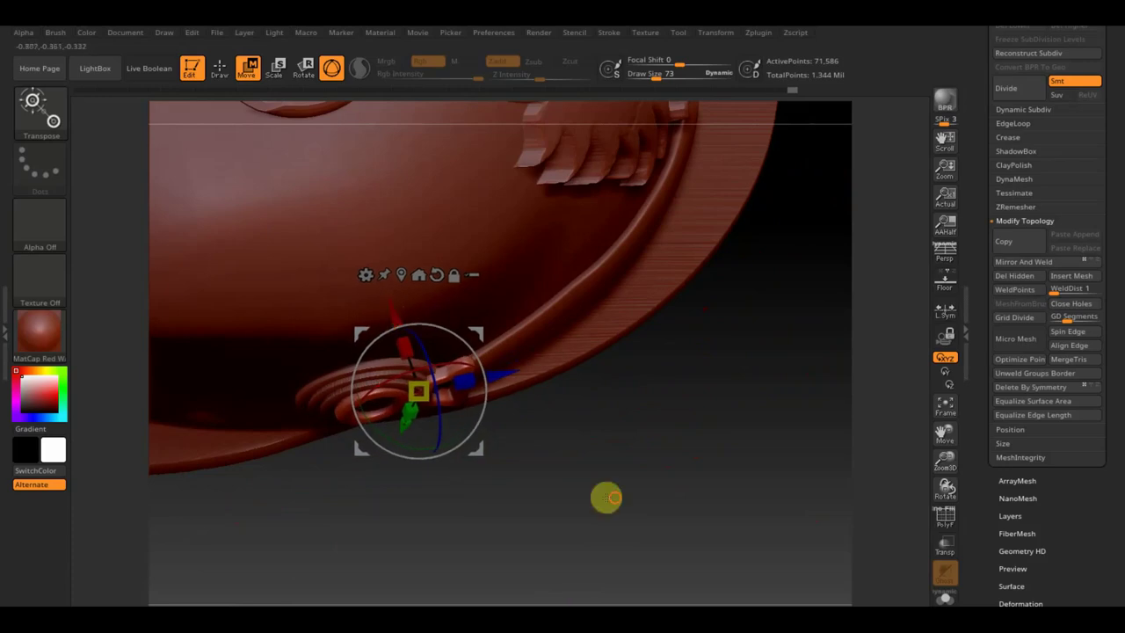
mouse_move(606, 498)
left_mouse_down()
mouse_move(602, 359)
mouse_move(706, 293)
mouse_move(834, 244)
left_mouse_up()
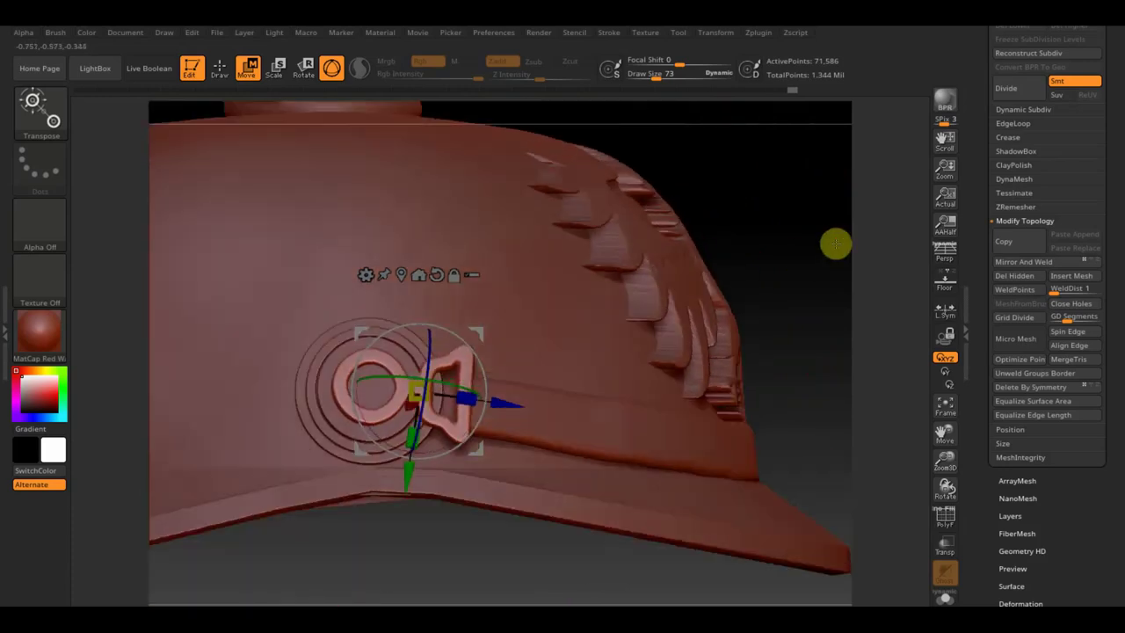
left_click(567, 424, "alt")
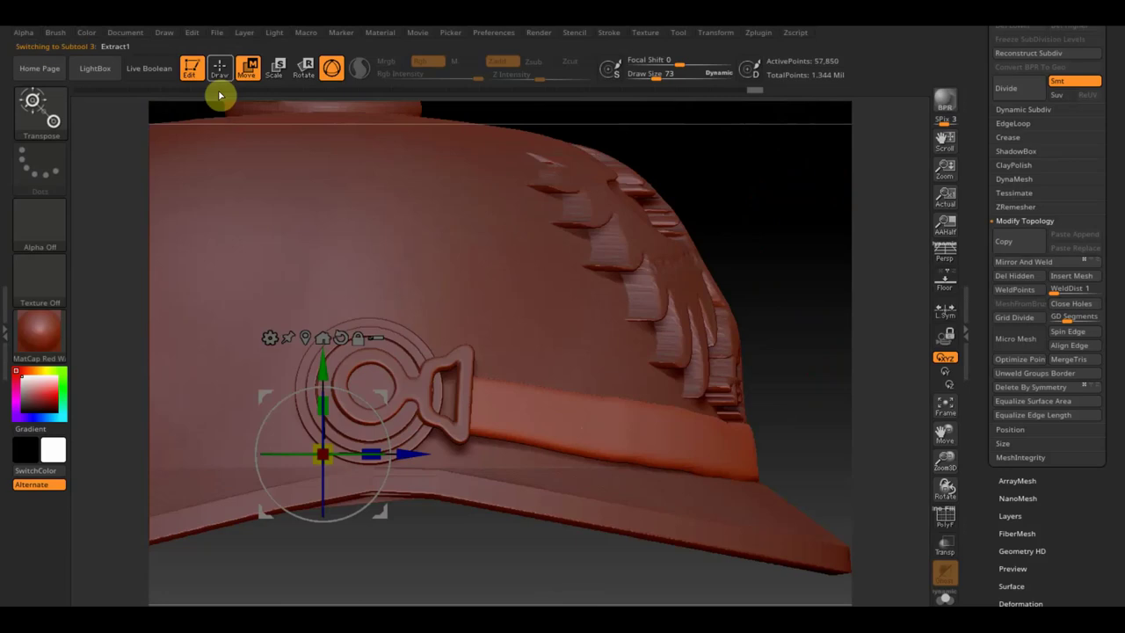
- With Move Topological, bend the strap's front end up so its buckle loop hooks over the rosette bracket
left_click(220, 67)
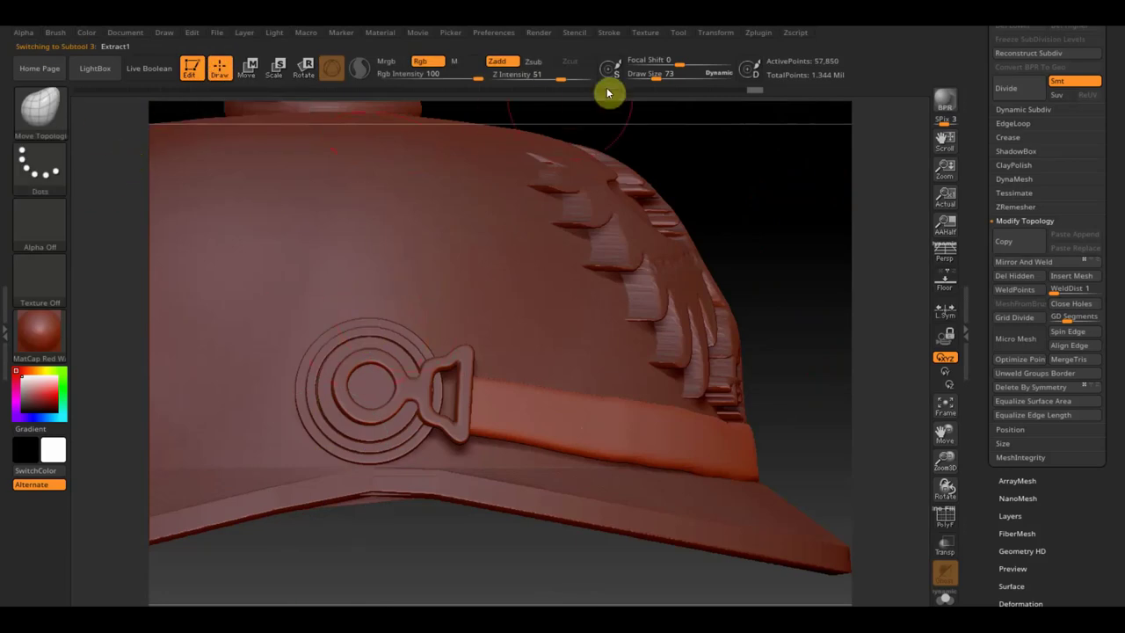
left_click_drag(654, 76, 652, 70)
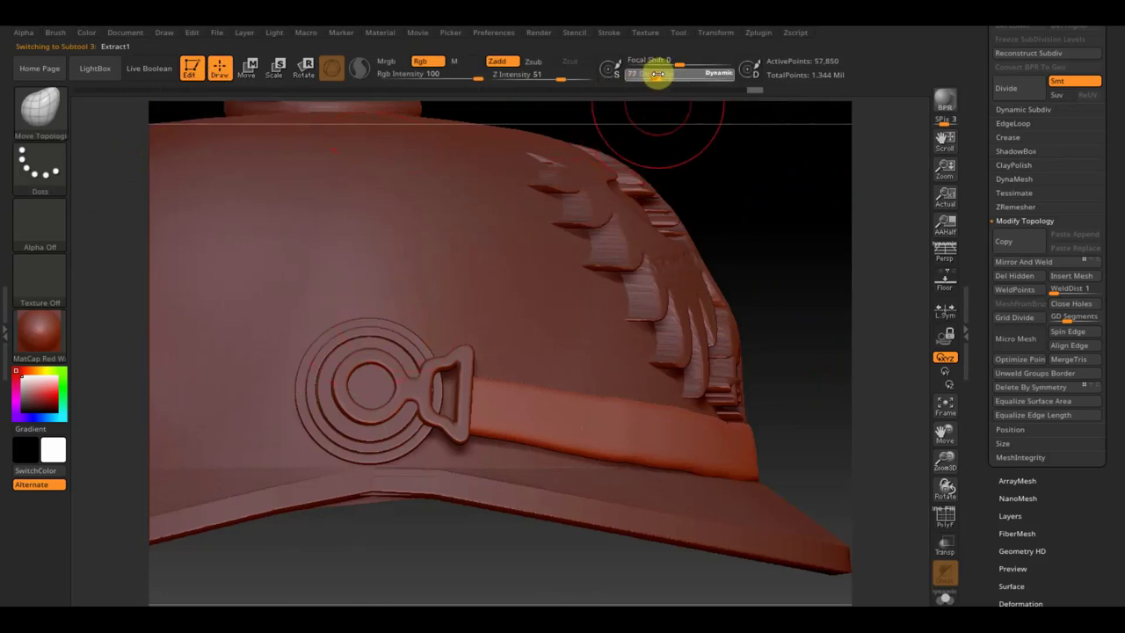
mouse_move(748, 226)
left_mouse_down()
mouse_move(753, 162)
mouse_move(743, 181)
mouse_move(733, 141)
mouse_move(759, 205)
left_mouse_up()
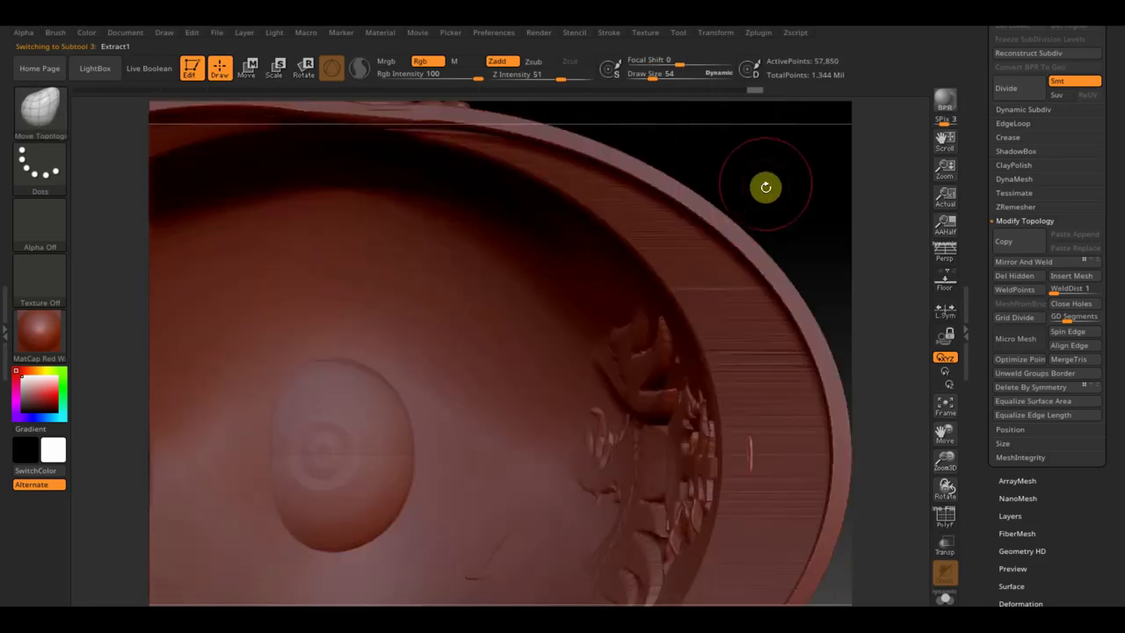
left_click_drag(761, 166, 733, 349)
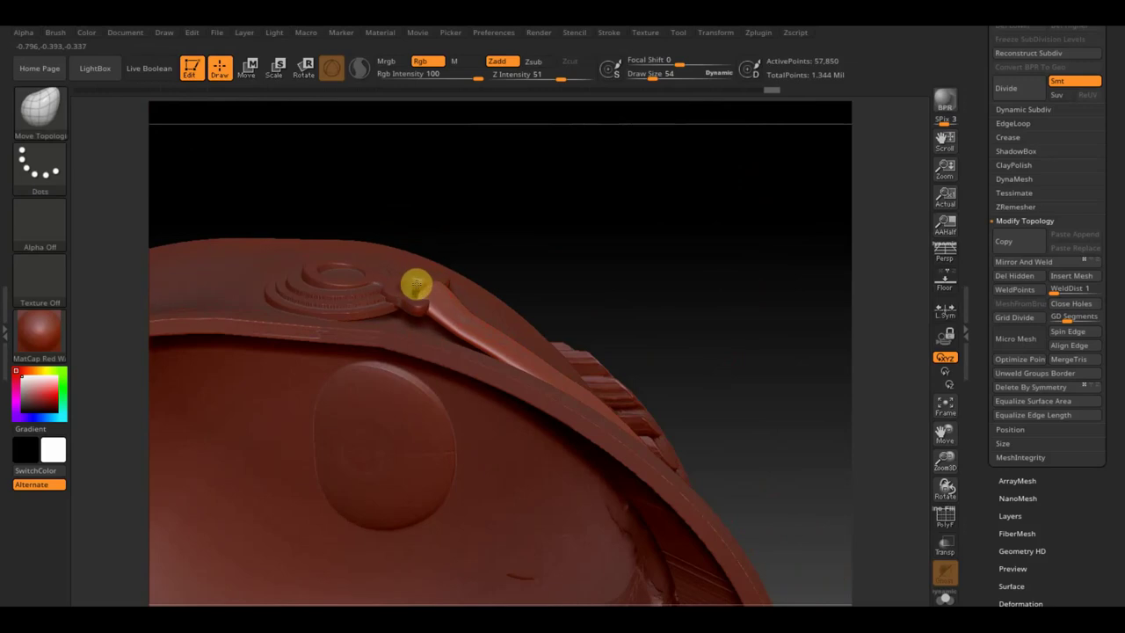
mouse_move(420, 284)
left_mouse_down()
mouse_move(630, 298)
mouse_move(625, 351)
mouse_move(479, 279)
left_mouse_up()
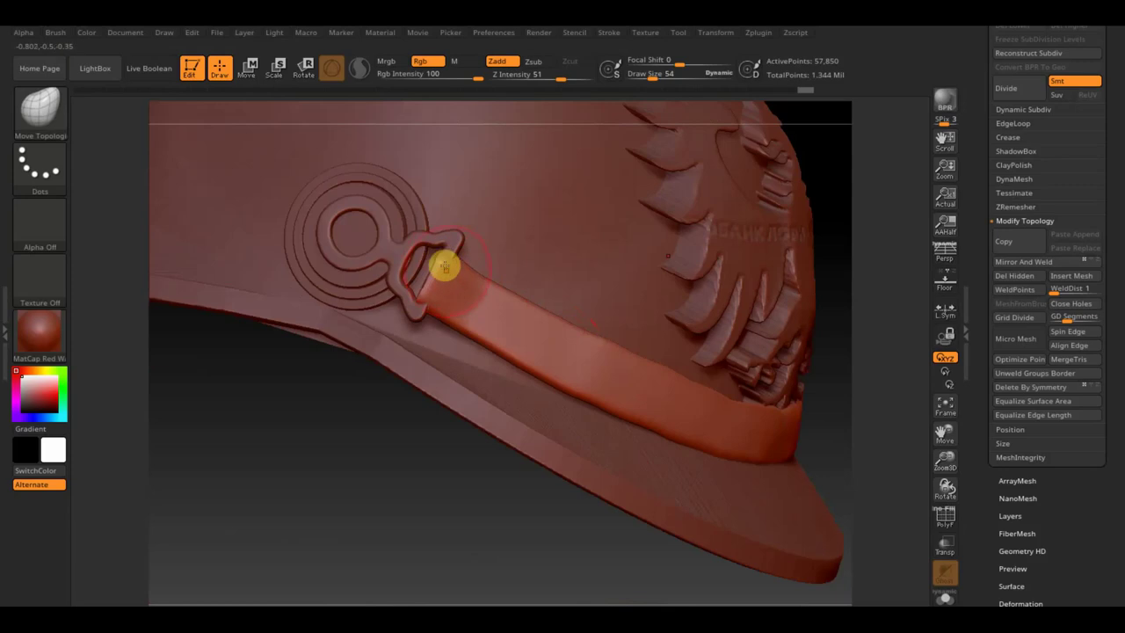
mouse_move(578, 432)
left_mouse_down()
mouse_move(319, 510)
mouse_move(293, 542)
mouse_move(411, 384)
left_mouse_up()
left_click_drag(652, 74, 655, 74)
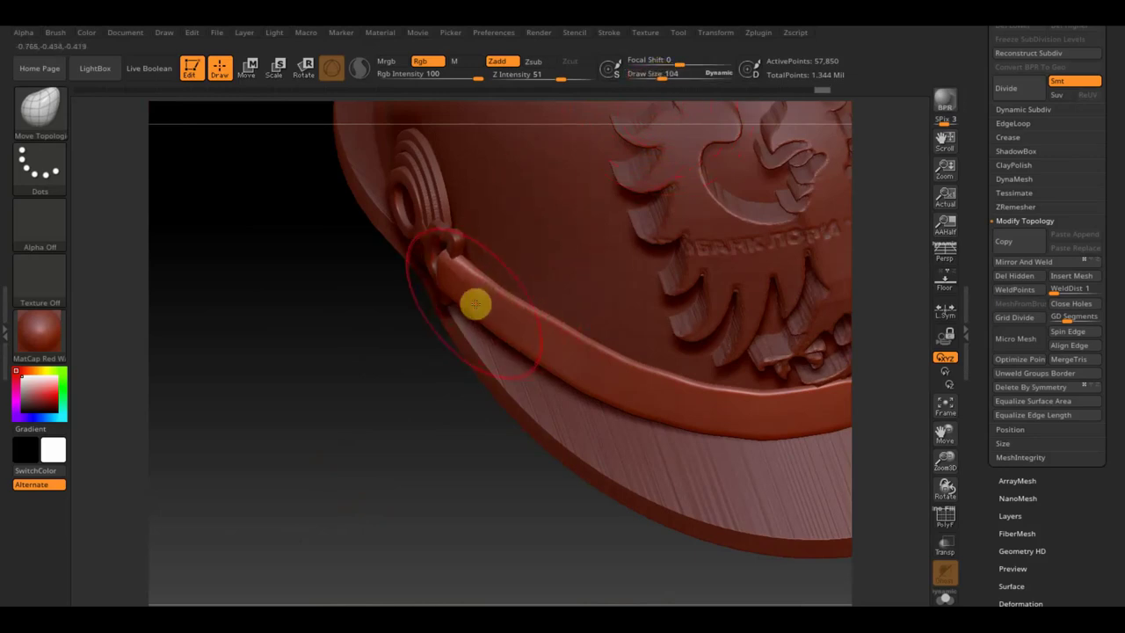
left_click_drag(359, 364, 409, 297)
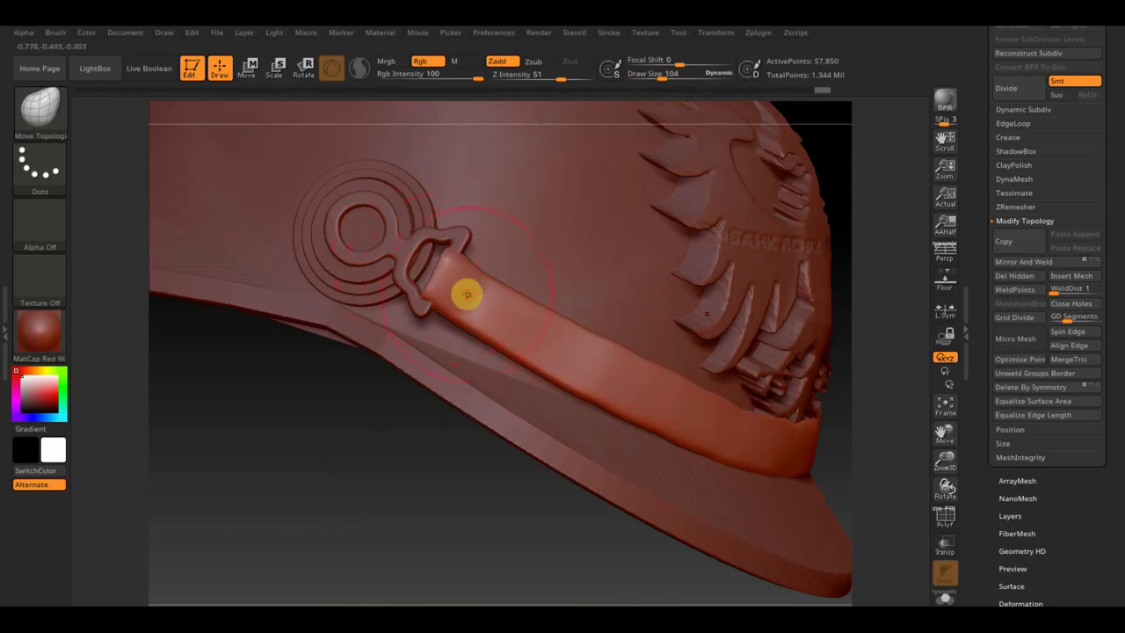
left_click_drag(467, 294, 475, 280)
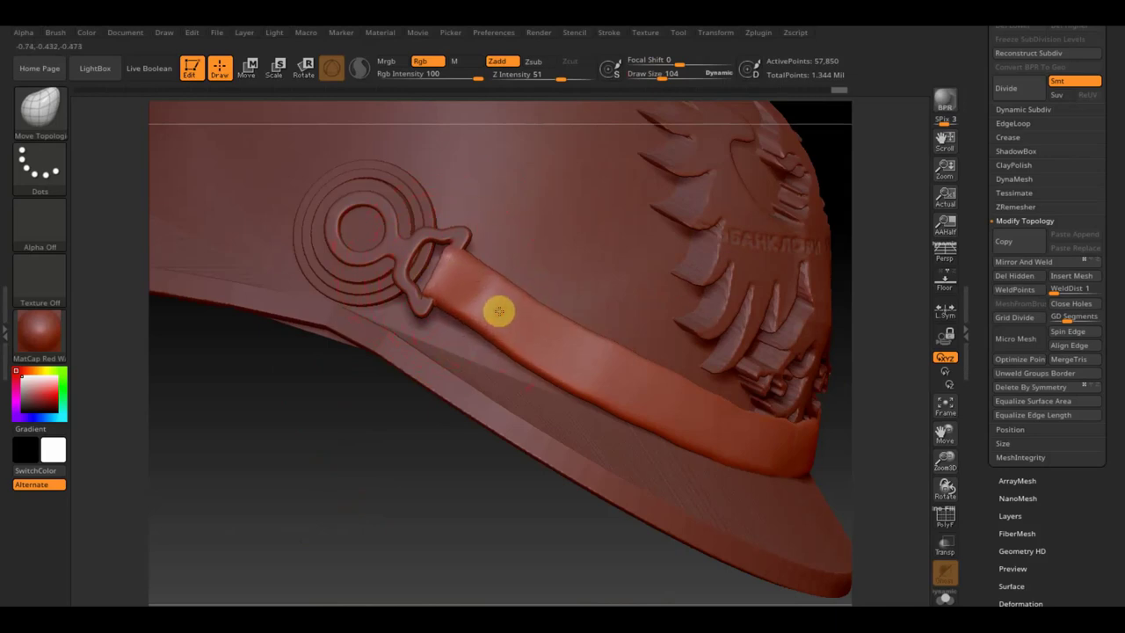
mouse_move(534, 347)
left_mouse_down()
mouse_move(581, 363)
mouse_move(542, 334)
mouse_move(695, 409)
mouse_move(680, 462)
mouse_move(492, 572)
mouse_move(472, 489)
left_mouse_up()
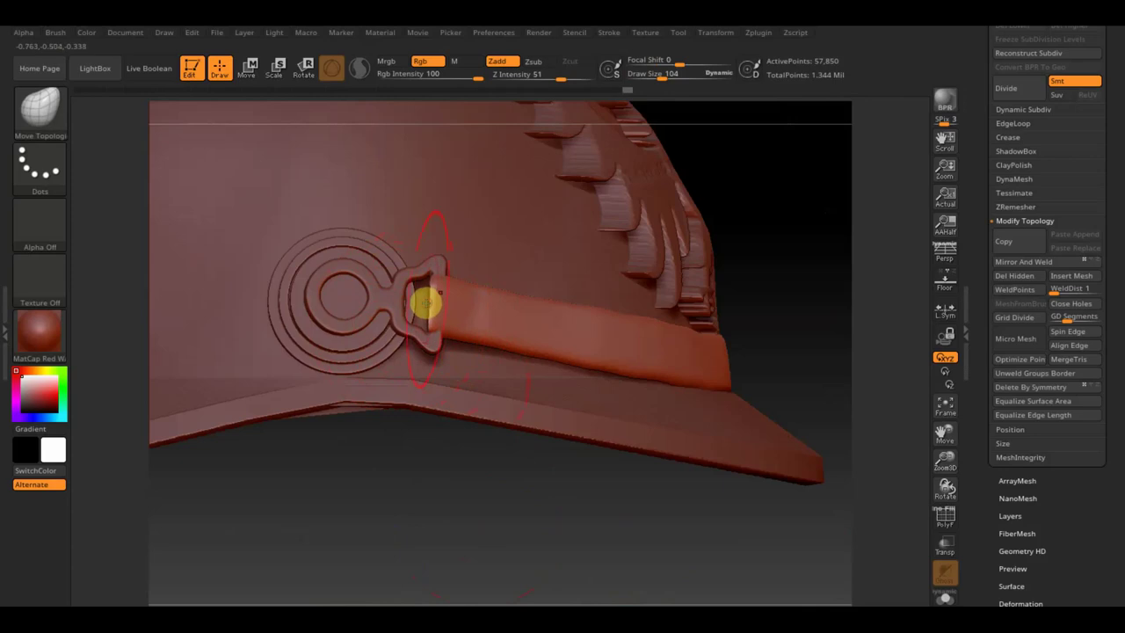
left_click_drag(432, 307, 363, 296)
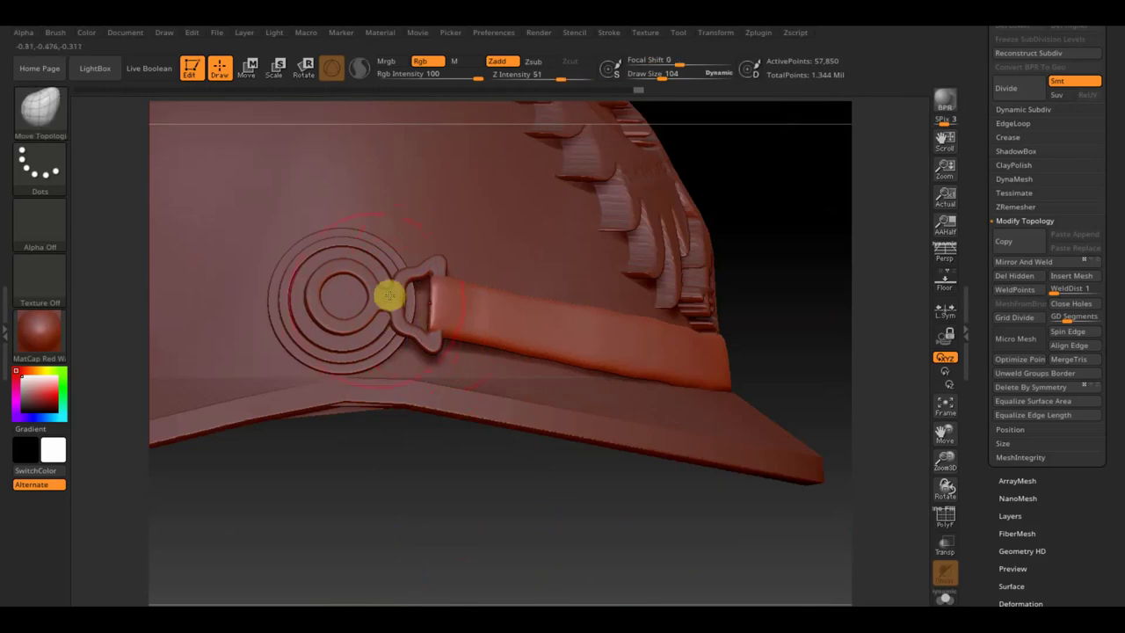
- Mirror And Weld the strap, buckle and rosette onto the helmet's opposite side, then open the brush library
left_click(394, 303, "alt")
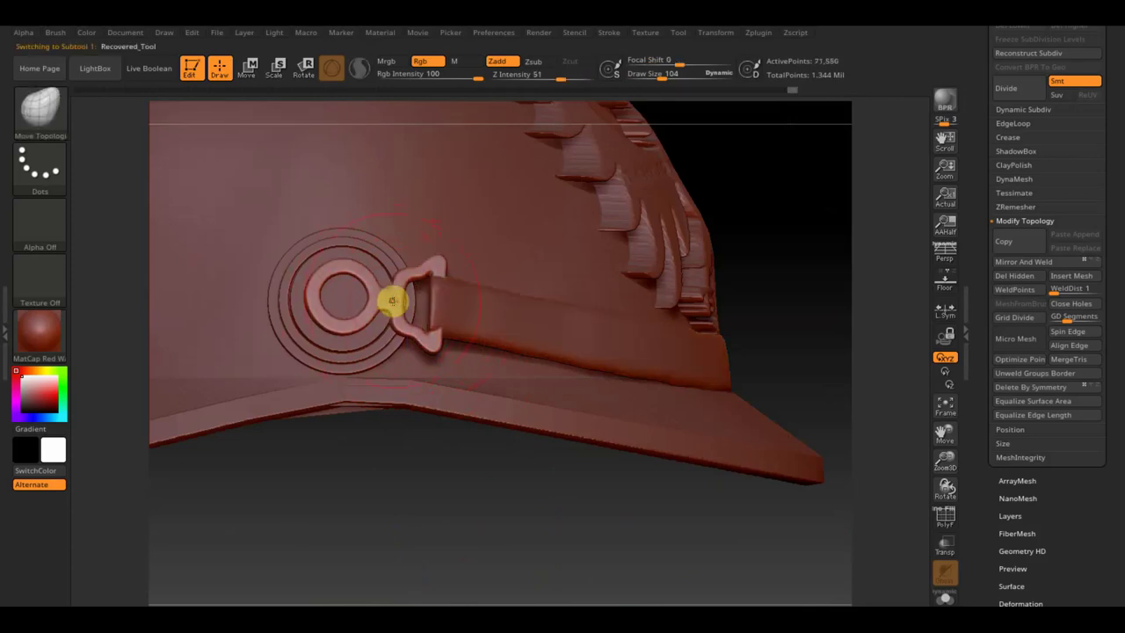
left_click(1022, 262)
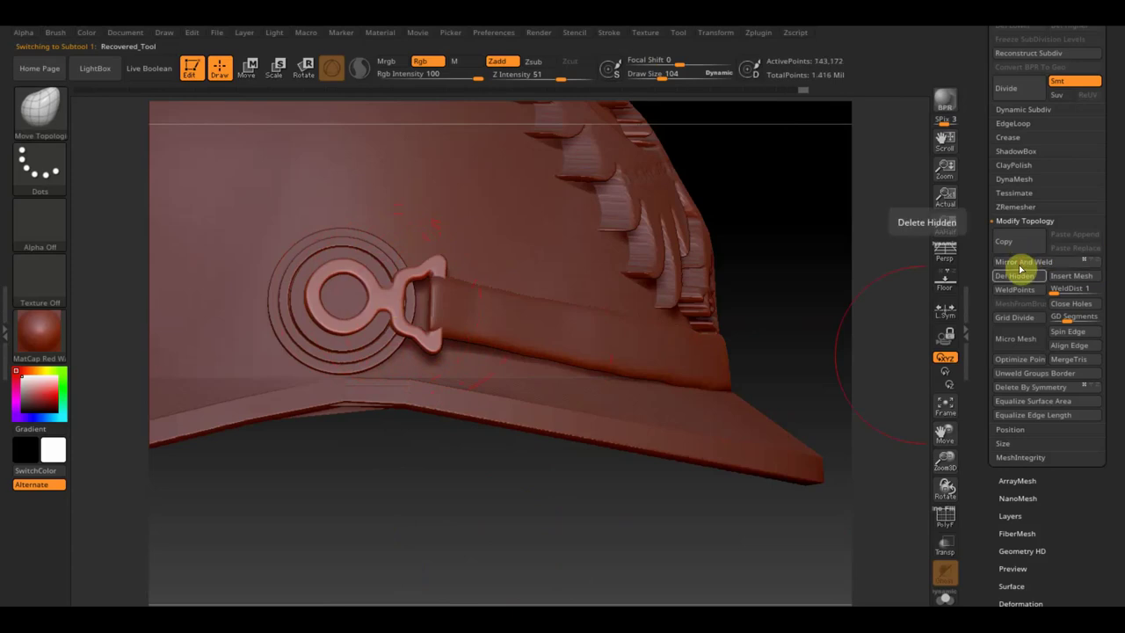
mouse_move(500, 557)
left_mouse_down("alt")
mouse_move(474, 449)
mouse_move(477, 527)
left_mouse_up("alt")
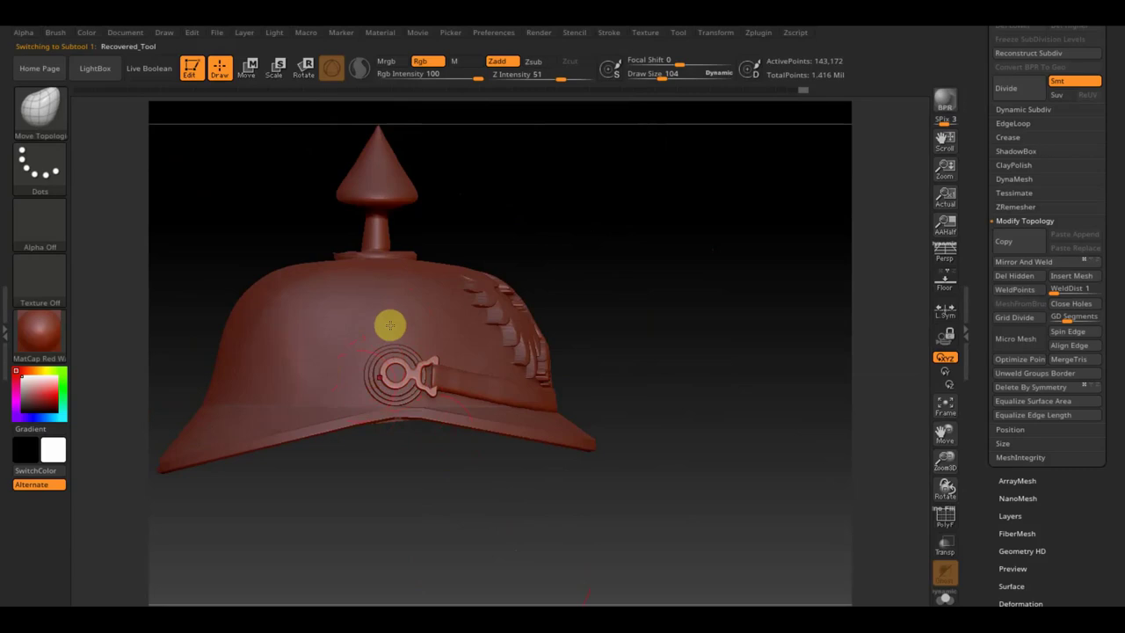
left_click_drag(1116, 112, 1122, 168)
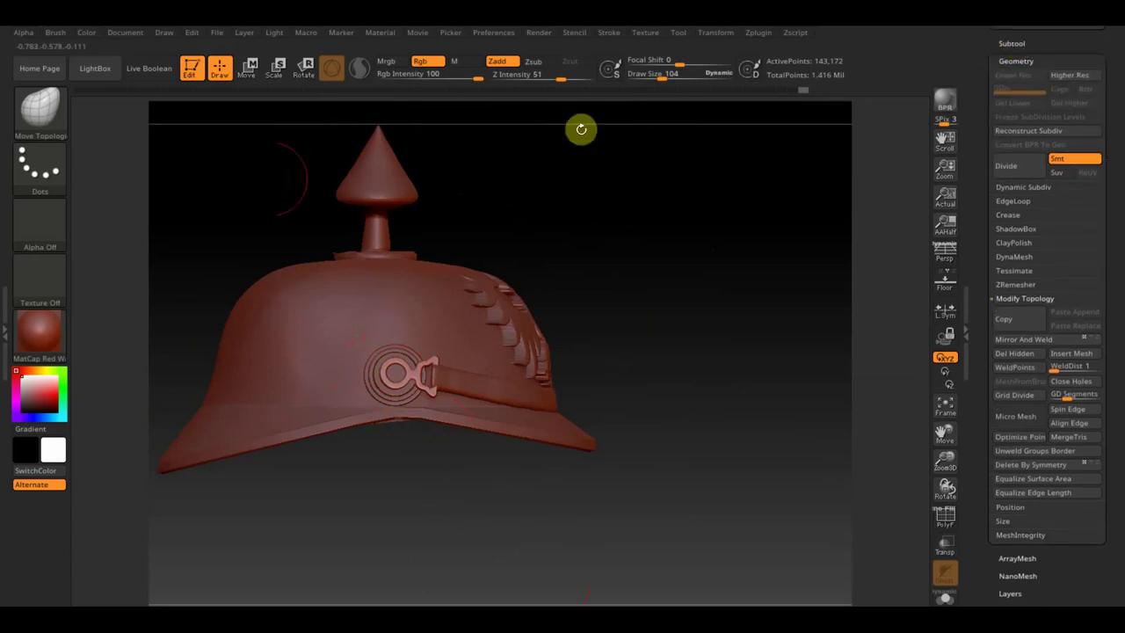
left_click(40, 109)
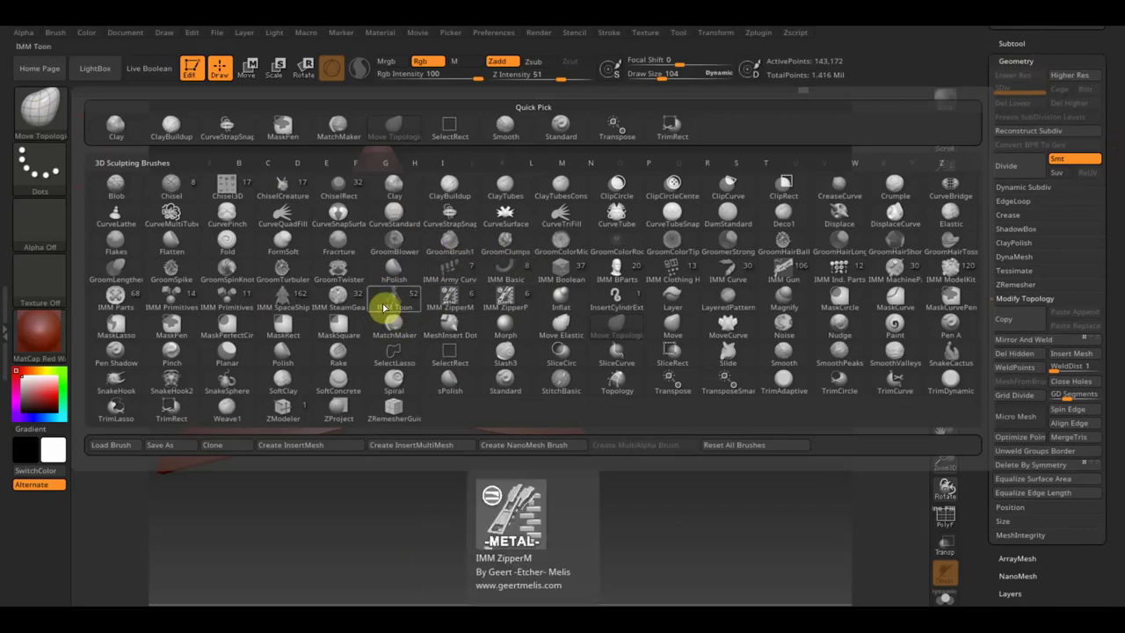
- With the CurveLathe brush, draw a lathed knob onto the spike tip of Extract0
left_click(115, 215)
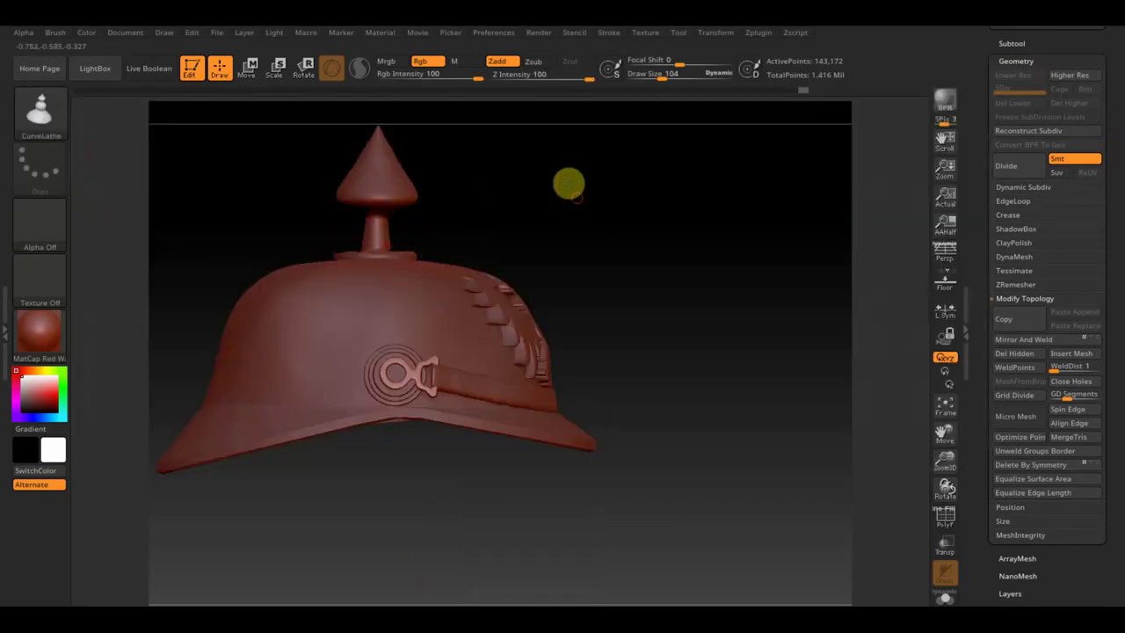
left_click_drag(568, 182, 534, 301, "alt")
left_click(399, 278, "alt")
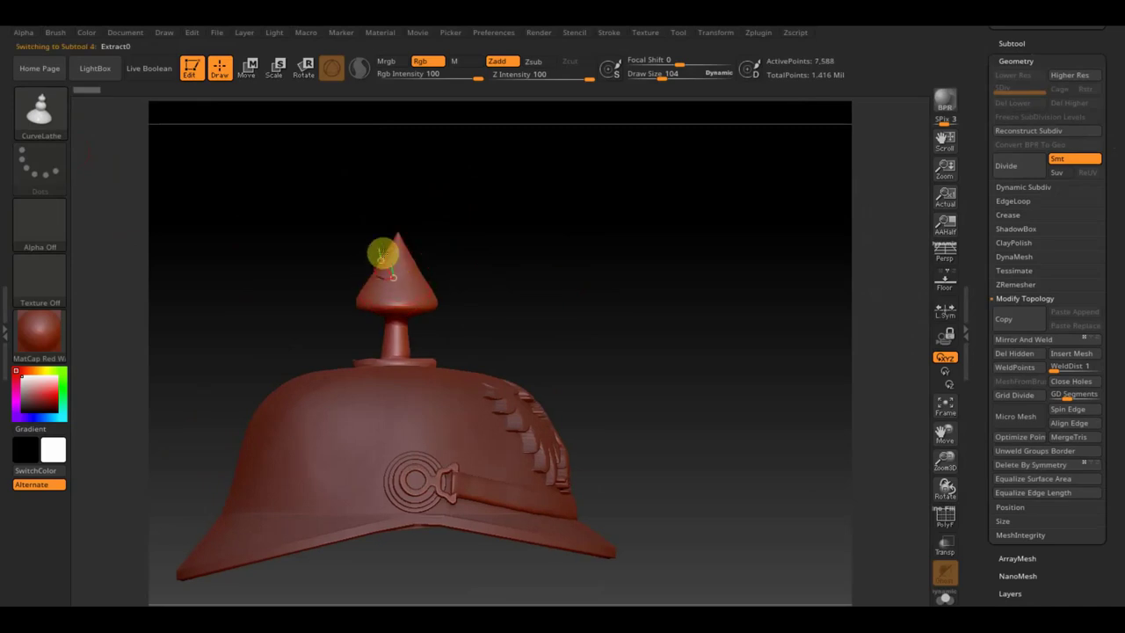
left_click_drag(400, 242, 422, 254)
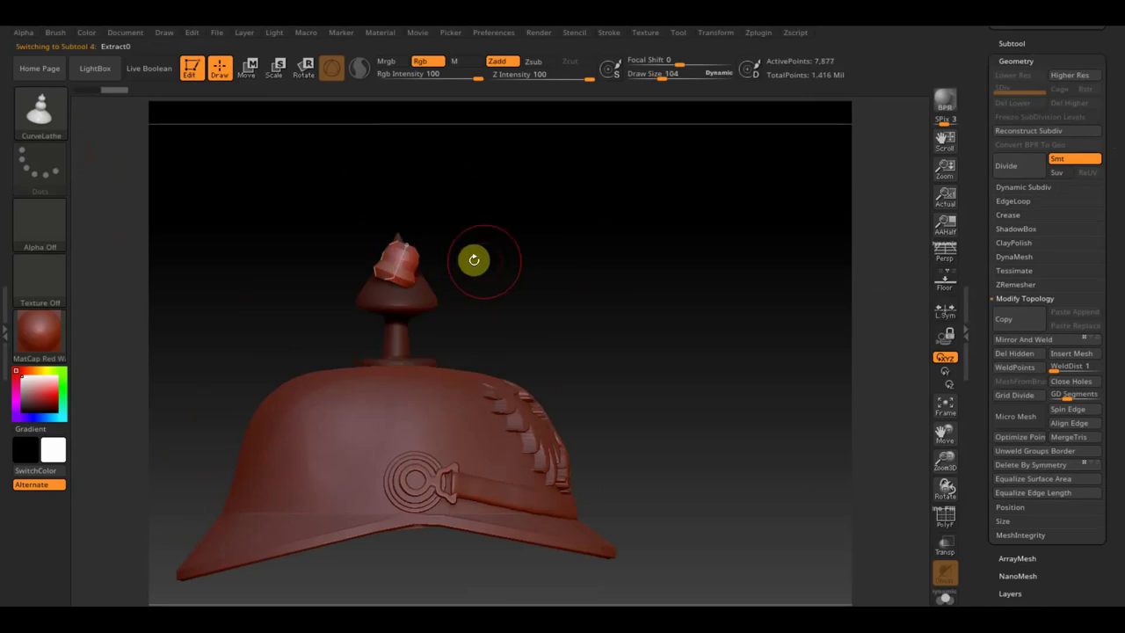
left_click_drag(529, 267, 565, 395, "alt")
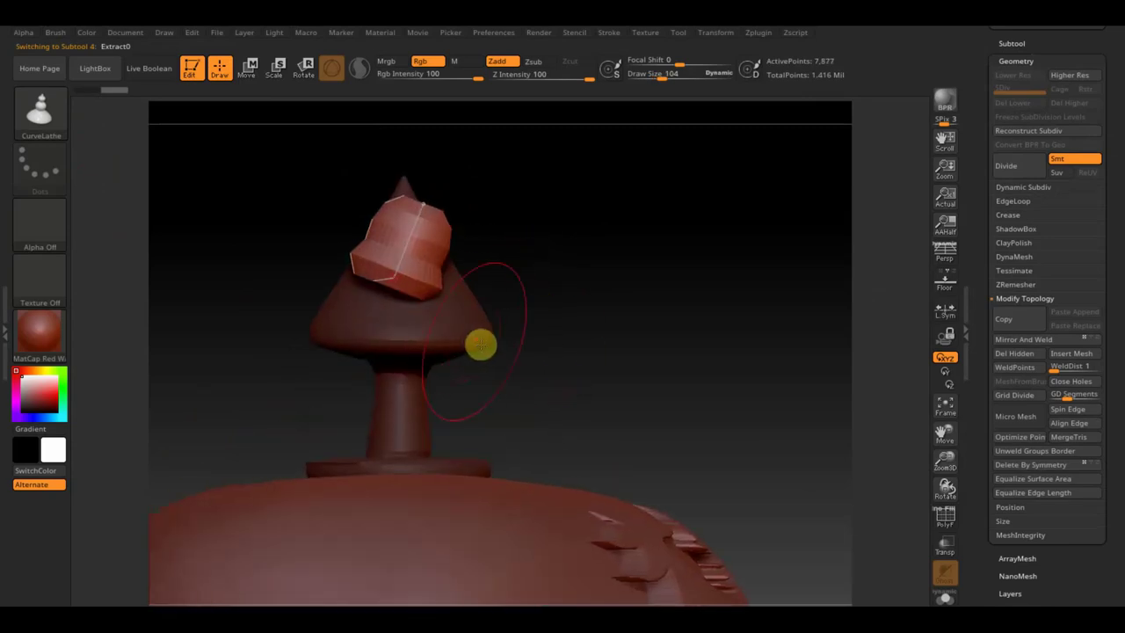
left_click(1018, 40)
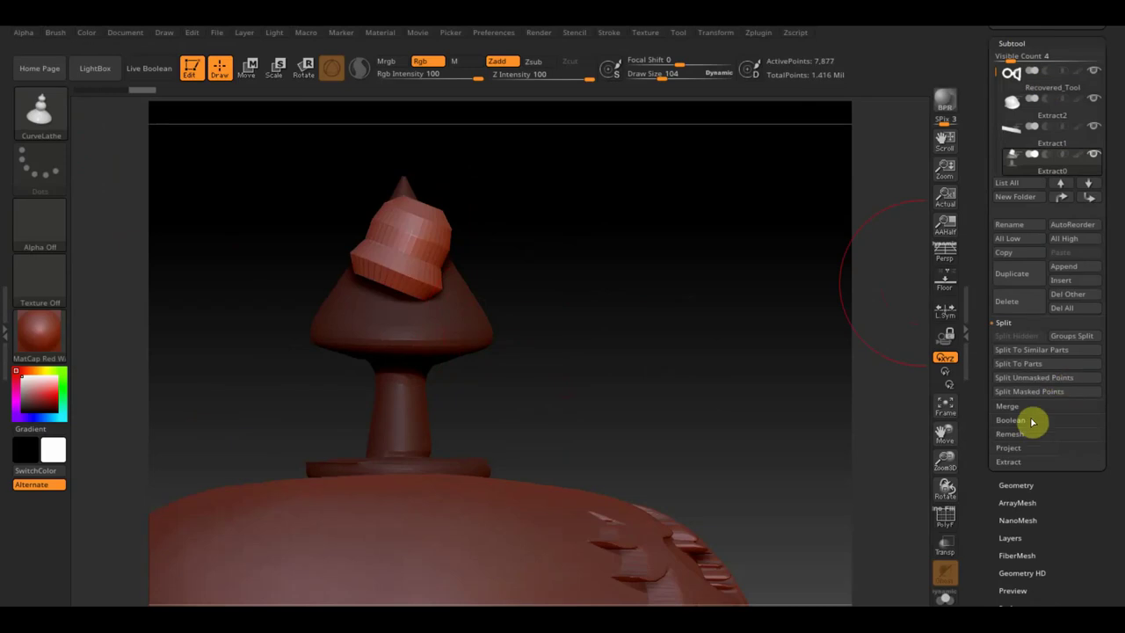
- Groups Split the spike so the knob becomes its own subtool, then select it for moving
left_click(1074, 336)
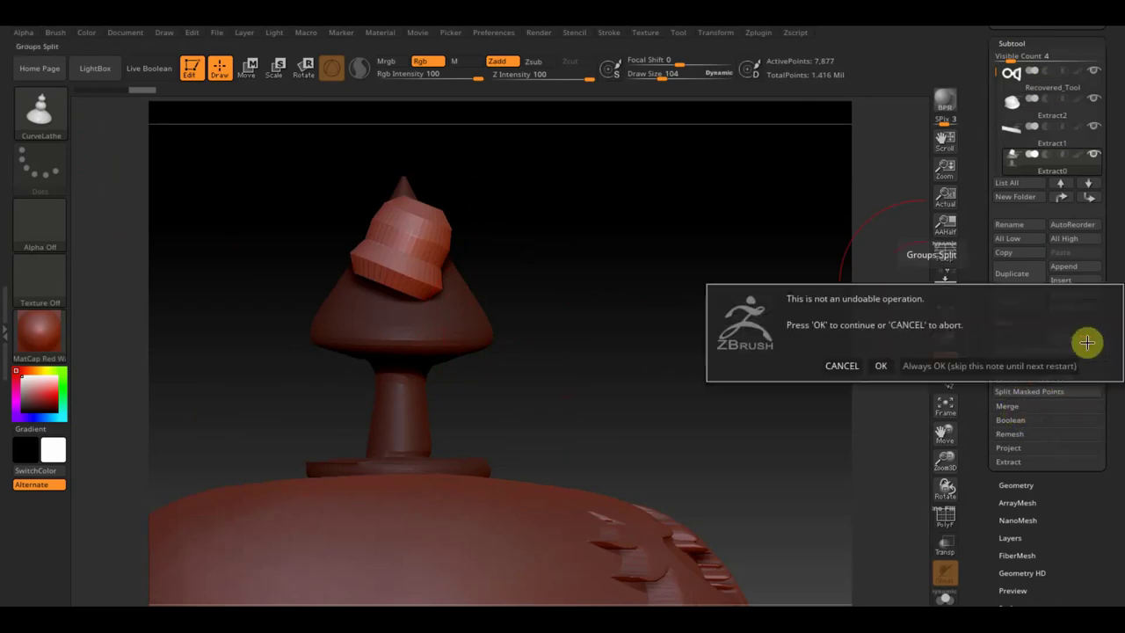
left_click(879, 365)
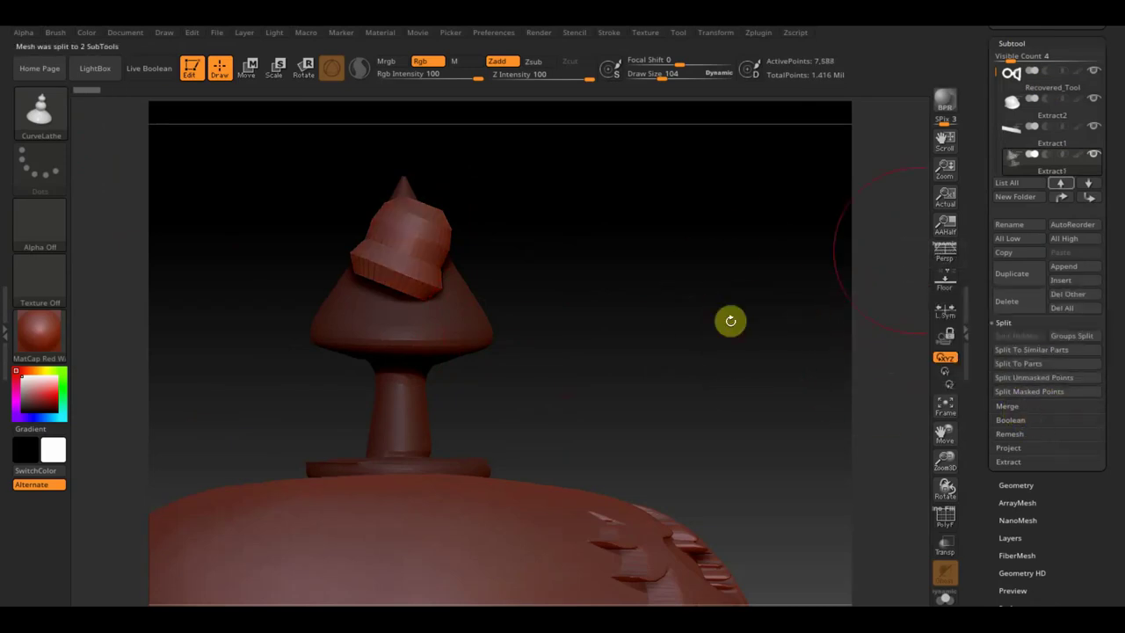
left_click(1088, 182)
mouse_move(821, 303)
left_mouse_down()
mouse_move(691, 333)
mouse_move(695, 342)
left_mouse_up()
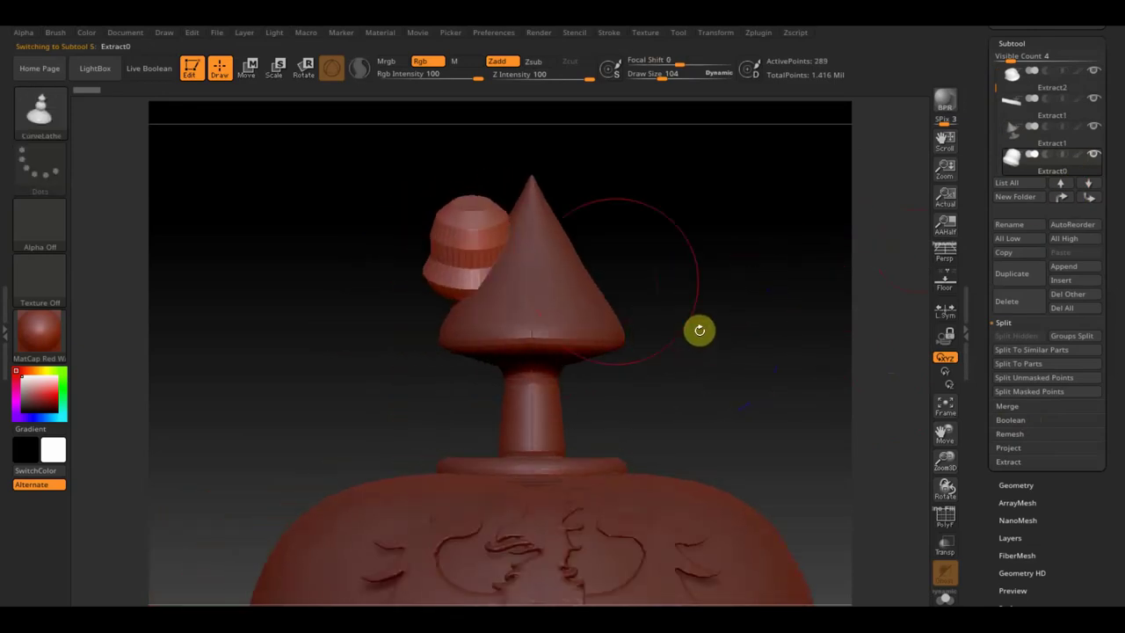
left_click(247, 67)
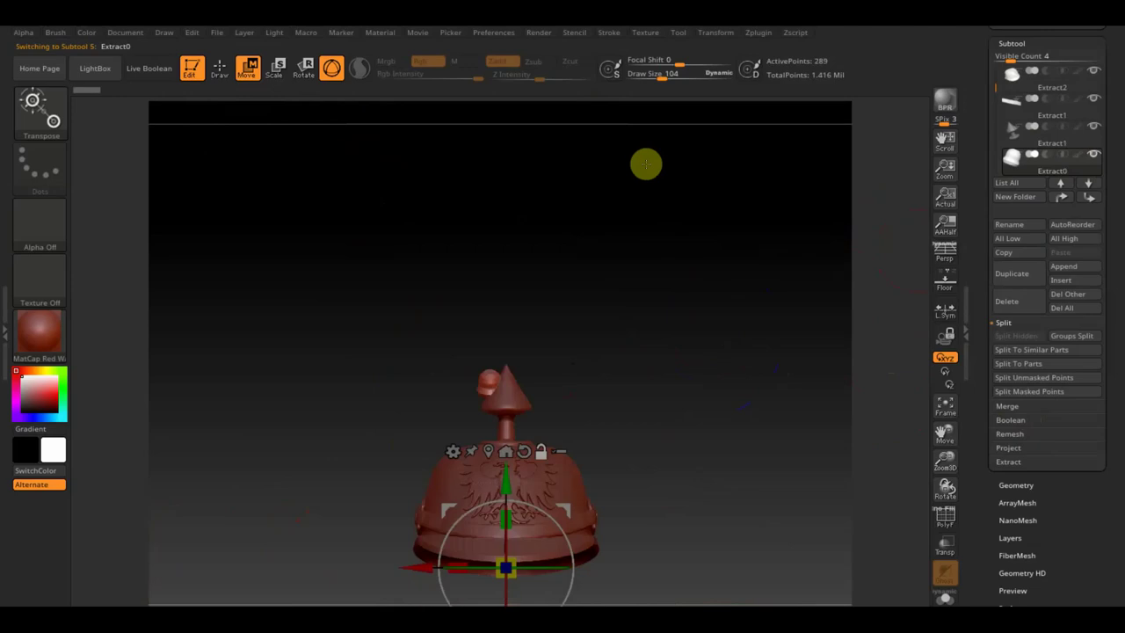
- Move the knob left of the spike along X, rotate it upright and flatten it vertically
left_click_drag(509, 432, 496, 427)
left_click(485, 336)
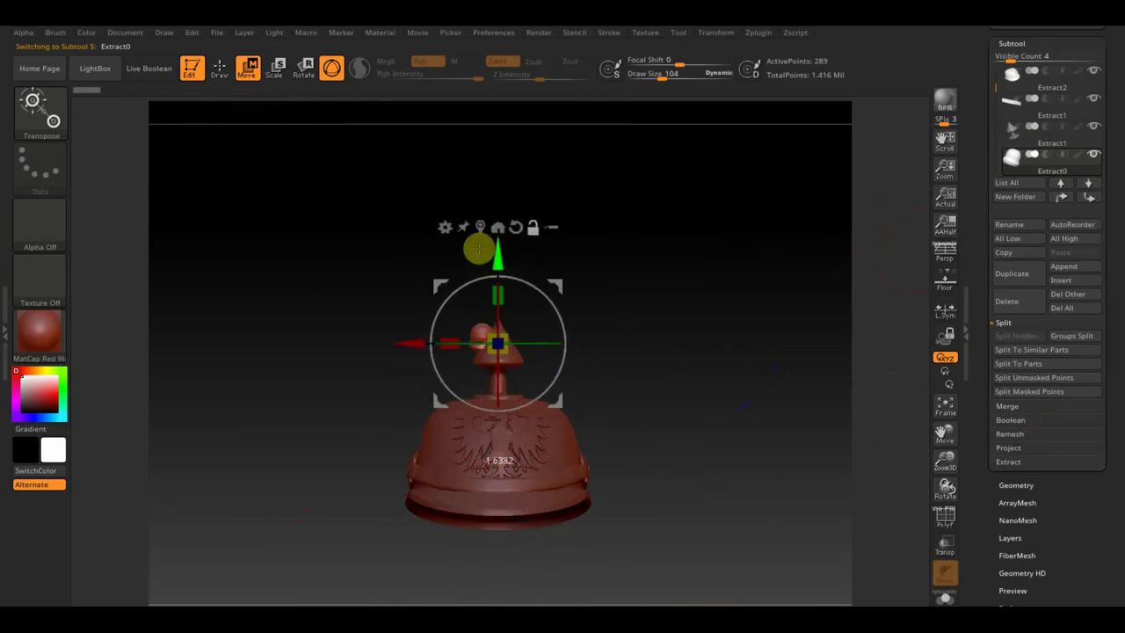
left_click_drag(395, 336, 326, 343)
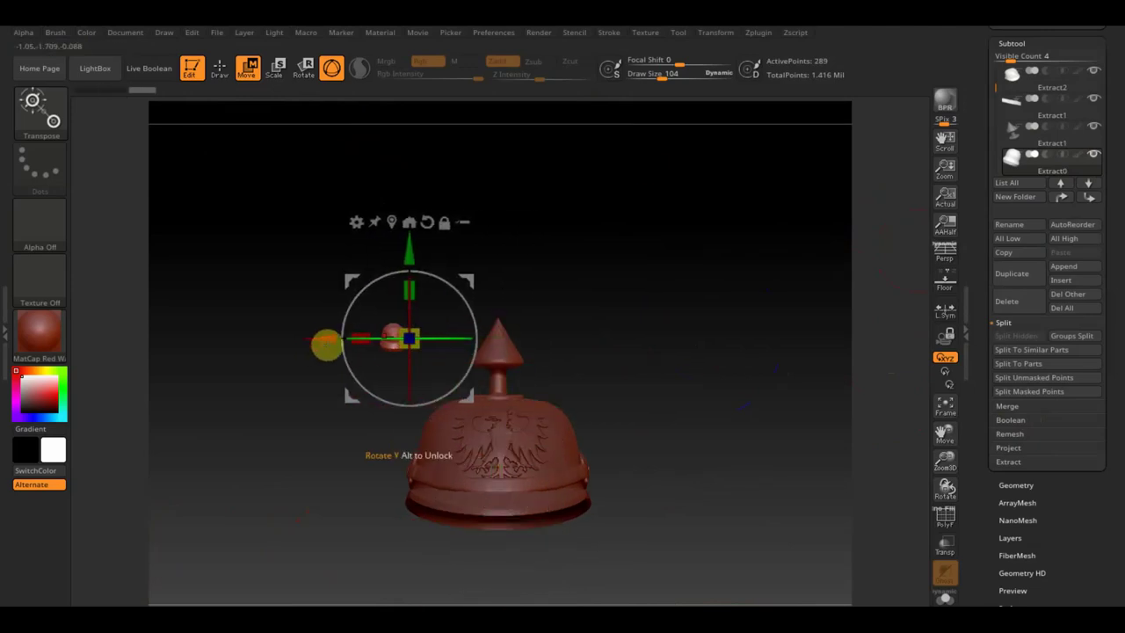
mouse_move(622, 423)
left_mouse_down()
mouse_move(680, 414)
mouse_move(703, 428)
mouse_move(746, 539)
left_mouse_up()
scroll(679, 417, "up", 3)
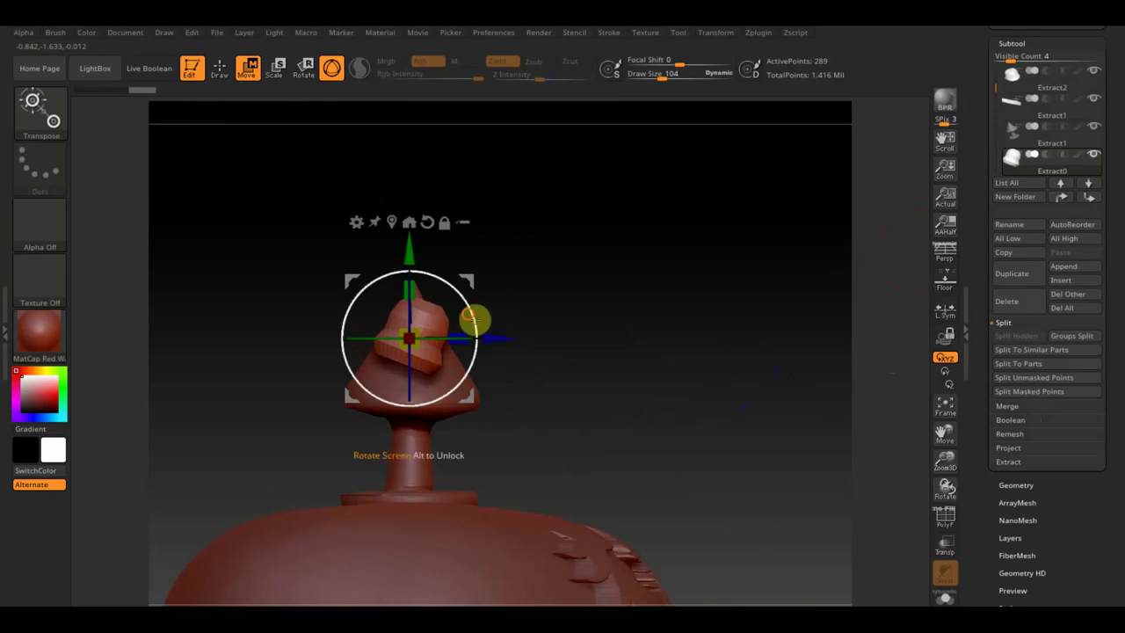
mouse_move(473, 319)
left_mouse_down()
mouse_move(459, 288)
mouse_move(476, 309)
mouse_move(613, 366)
mouse_move(604, 262)
left_mouse_up()
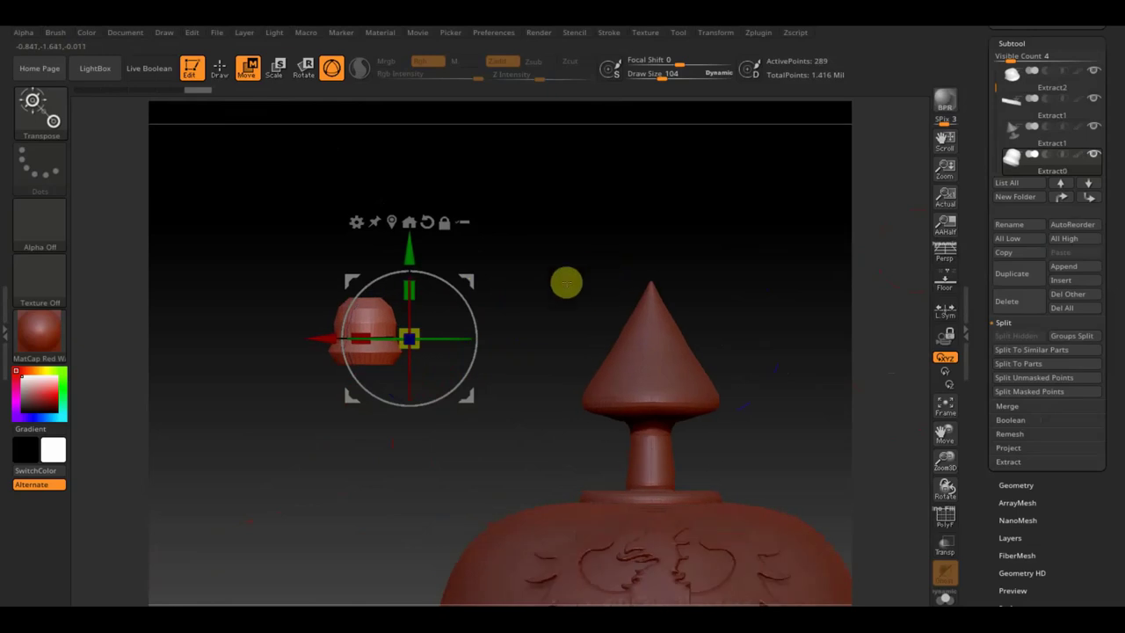
left_click_drag(319, 337, 278, 343)
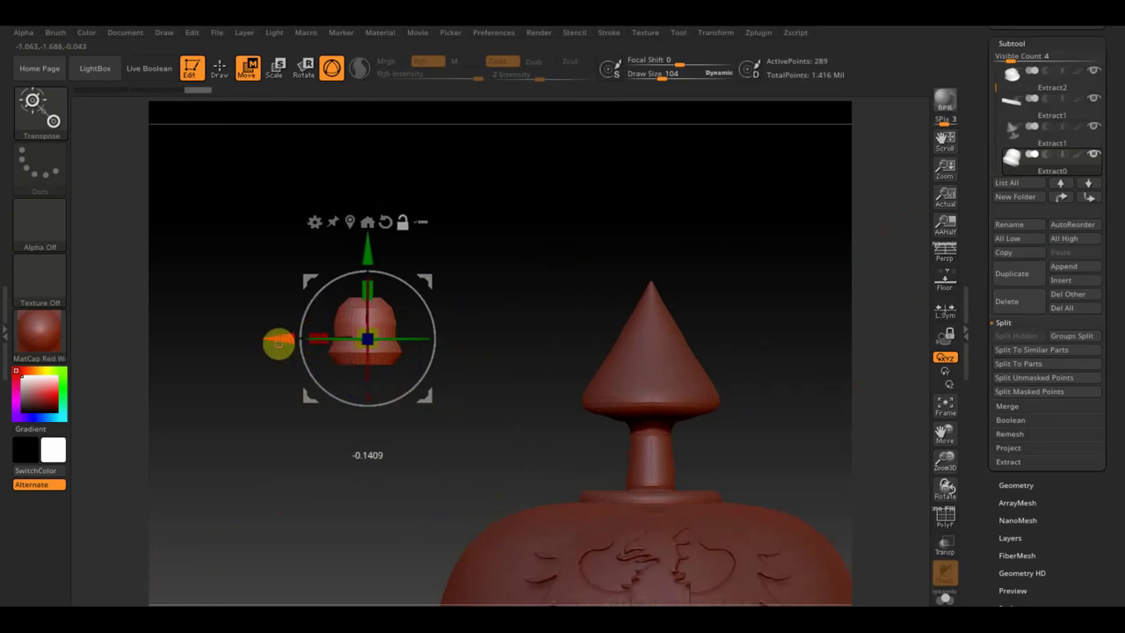
left_click_drag(369, 287, 369, 285)
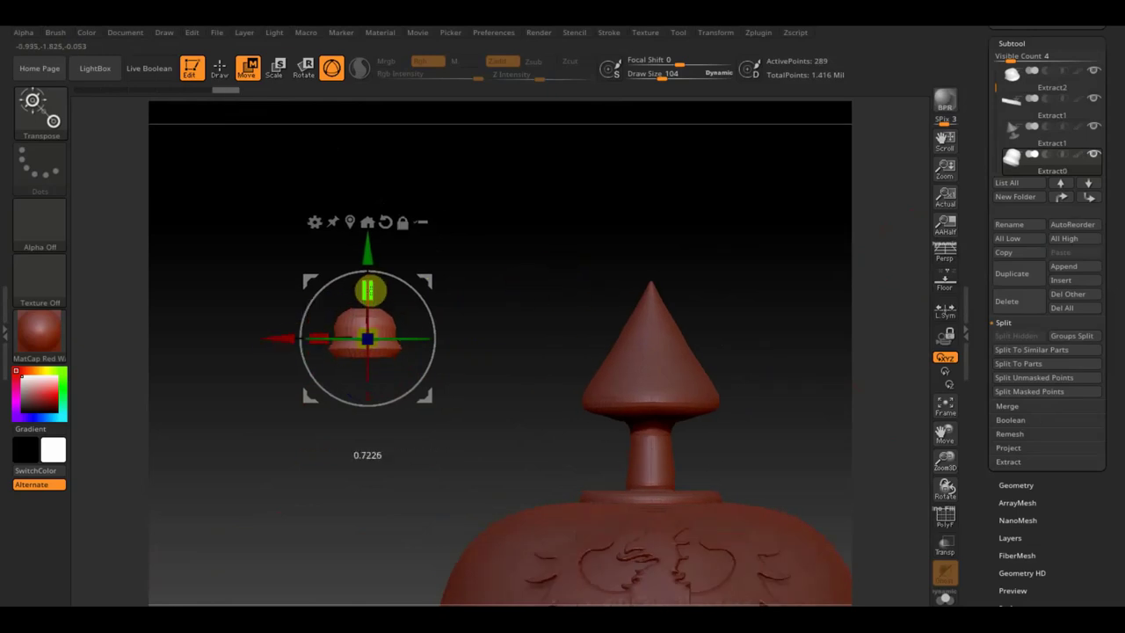
- Subdivide the knob with Ctrl+D for a smoother surface
left_click(1018, 484)
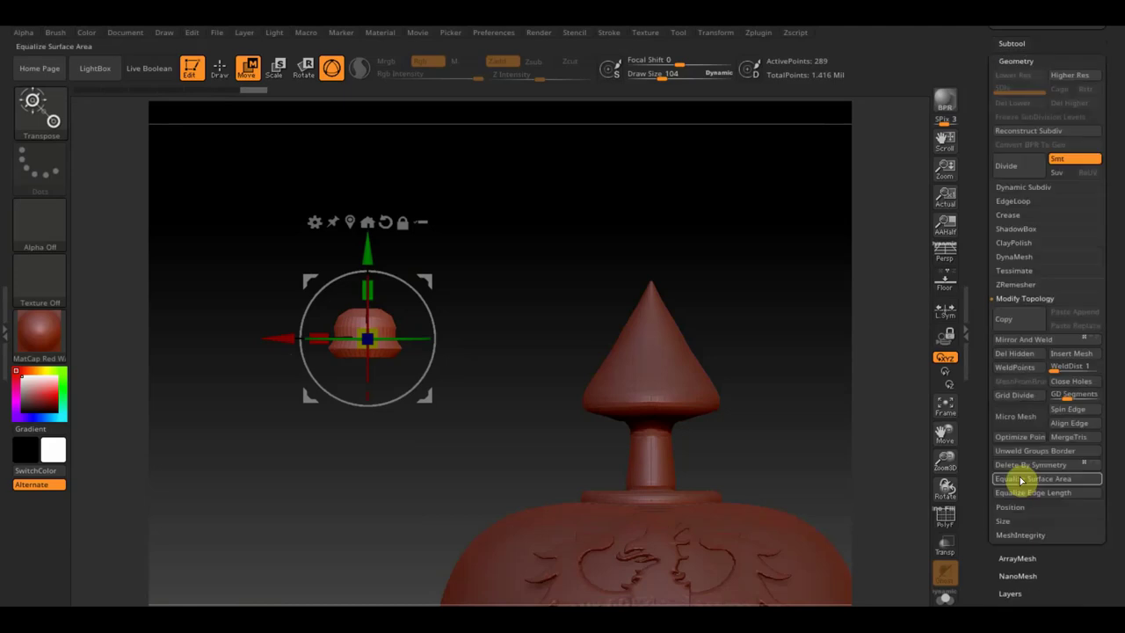
key("ctrl")
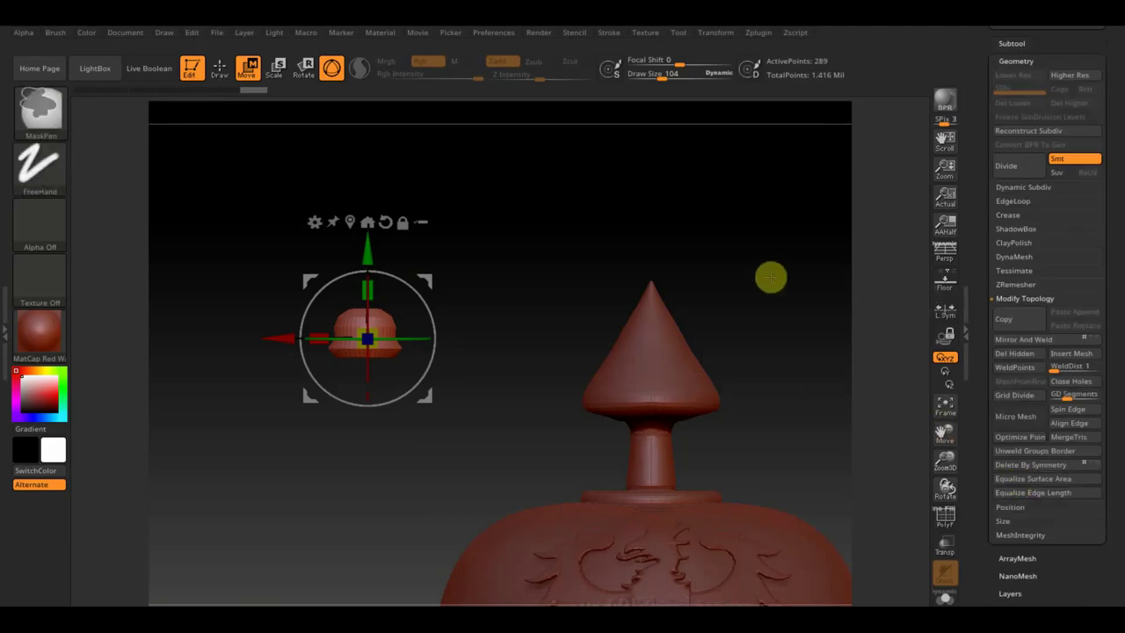
key("ctrl+d")
key("ctrl+d")
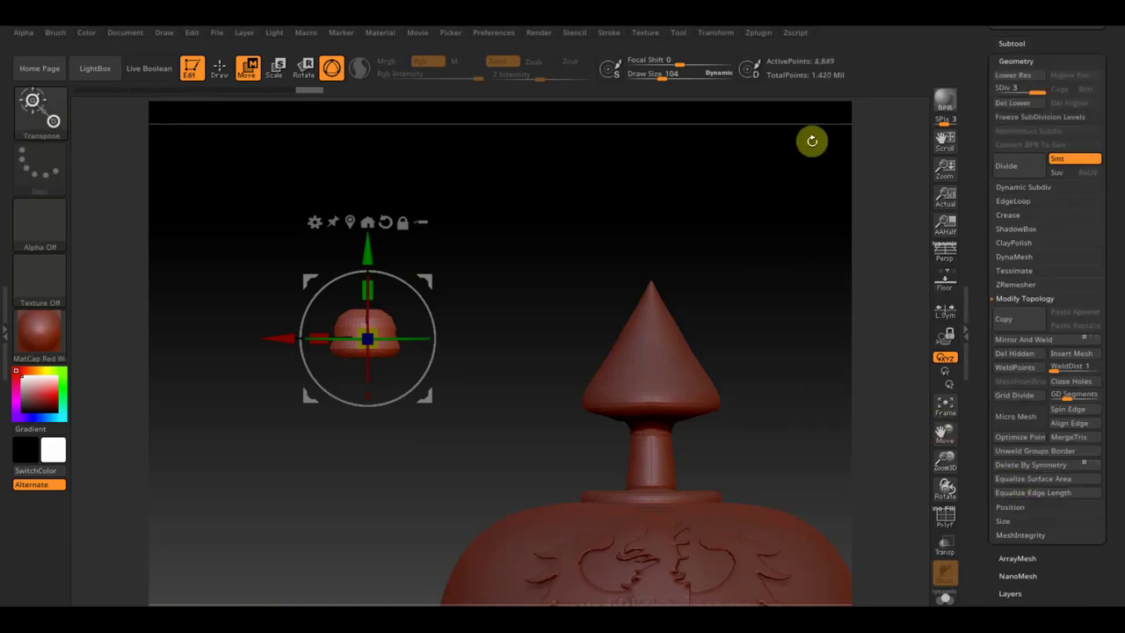
left_click(220, 69)
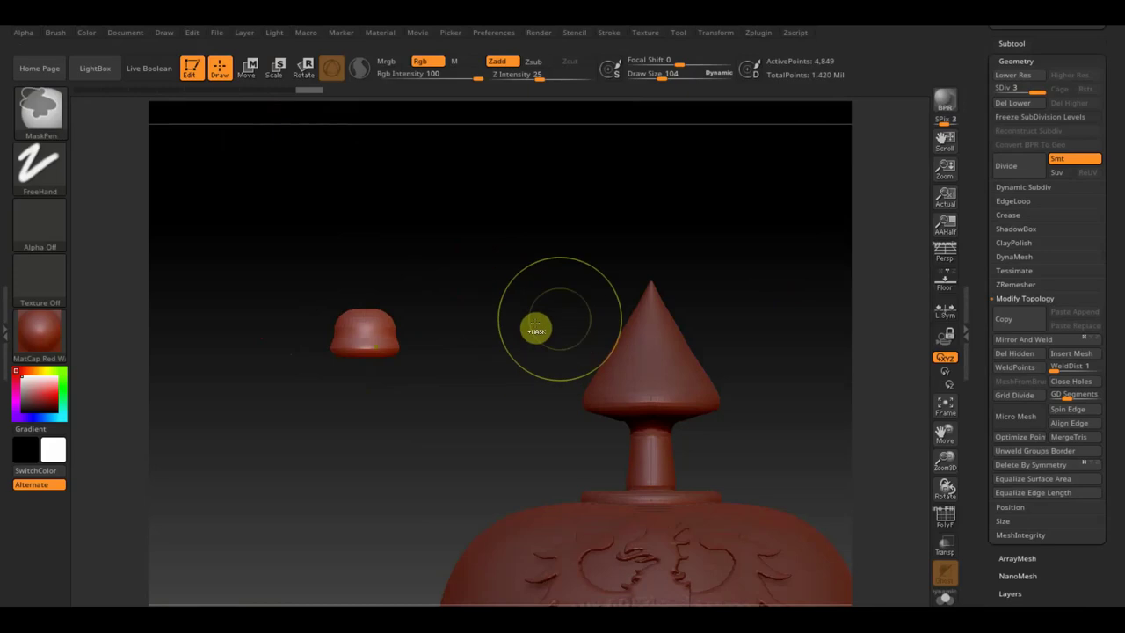
- Mask and invert a band across the knob, then delete its lower subdivision levels
mouse_move(506, 339)
left_mouse_down("ctrl")
mouse_move(315, 324)
mouse_move(311, 335)
left_mouse_up("ctrl")
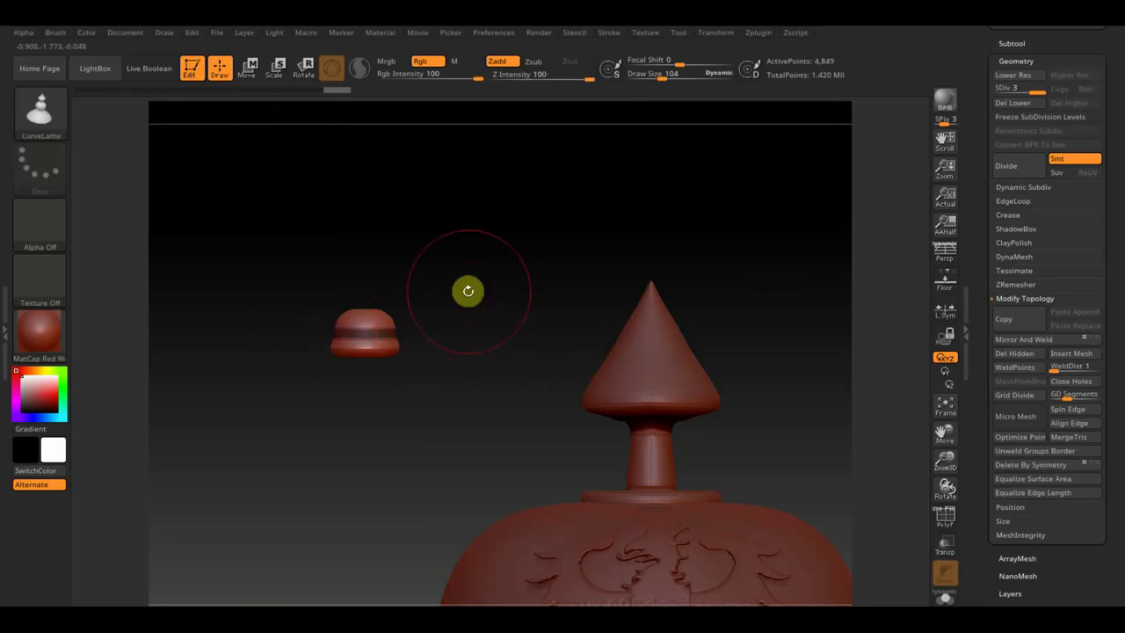
left_click(469, 299, "ctrl")
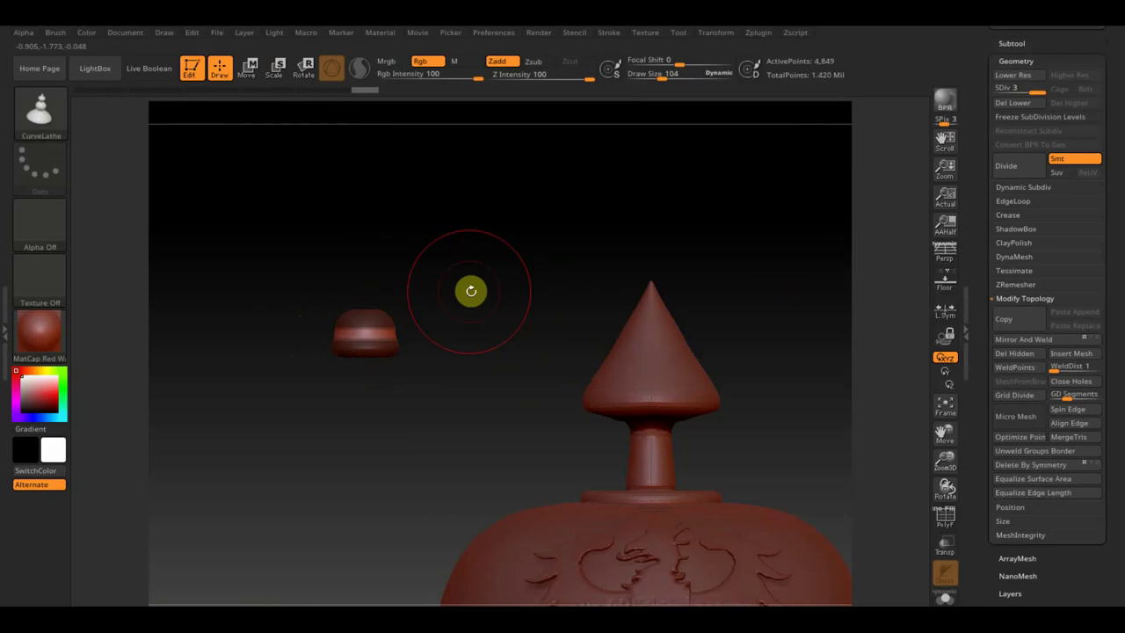
left_click(250, 70)
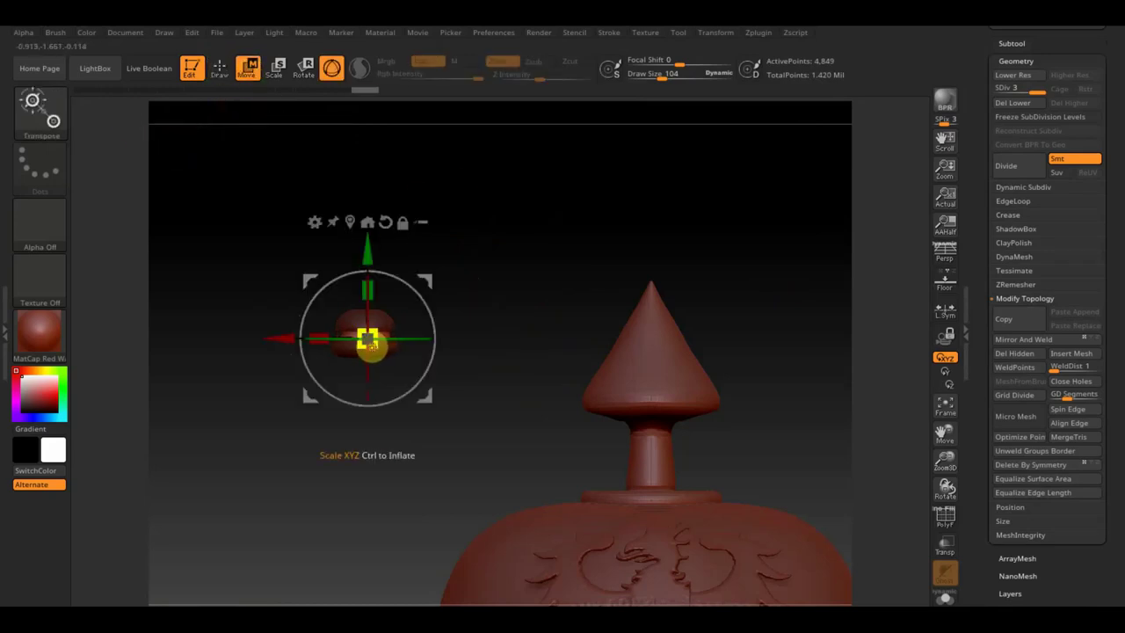
left_click(220, 69)
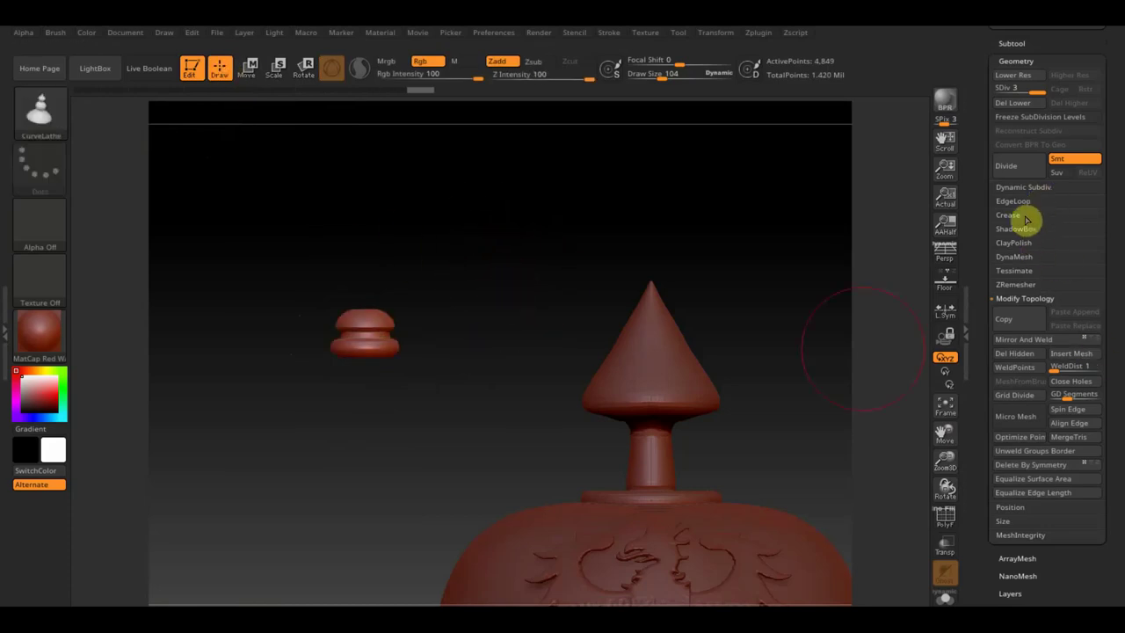
left_click(1017, 103)
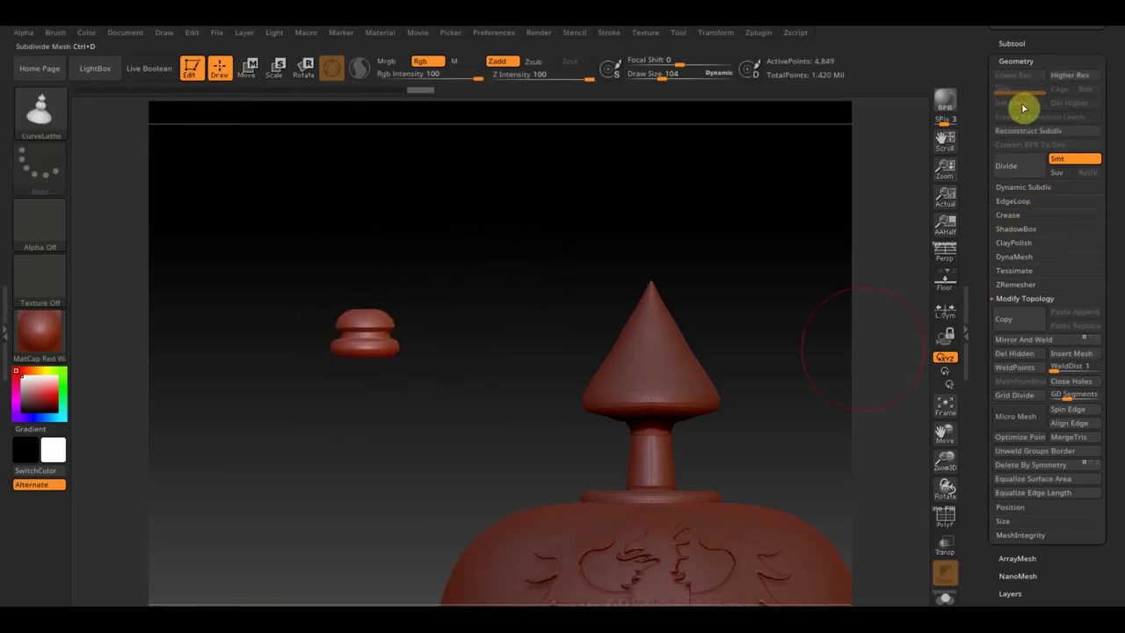
left_click(1023, 258)
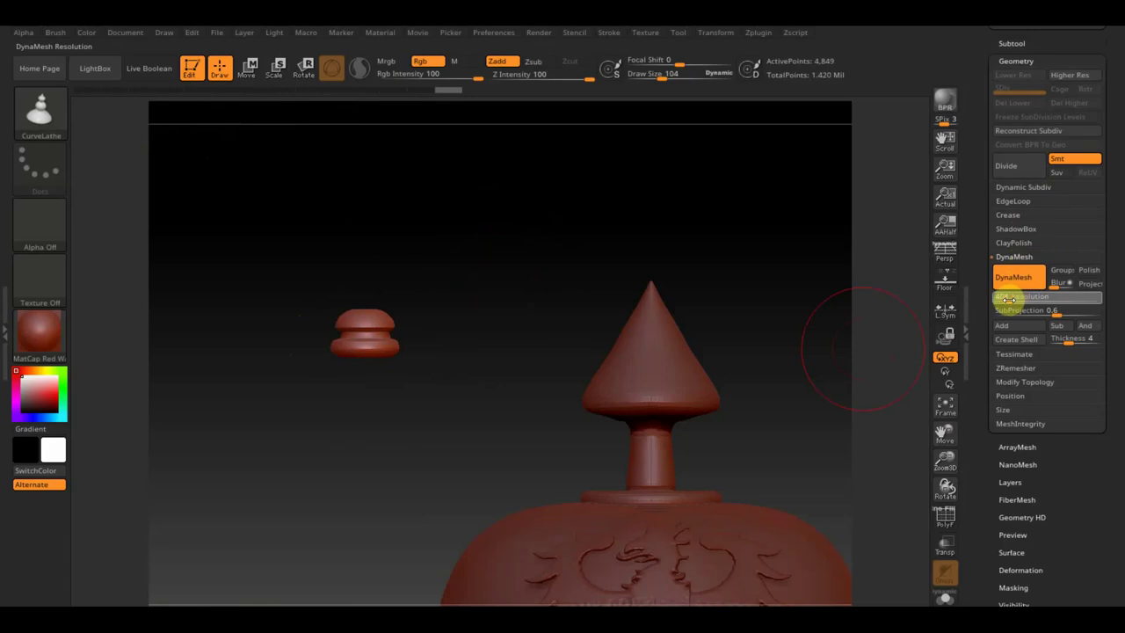
- Re-DynaMesh the knob at resolution 344, dropping it to 4,254 points
left_click(1017, 283)
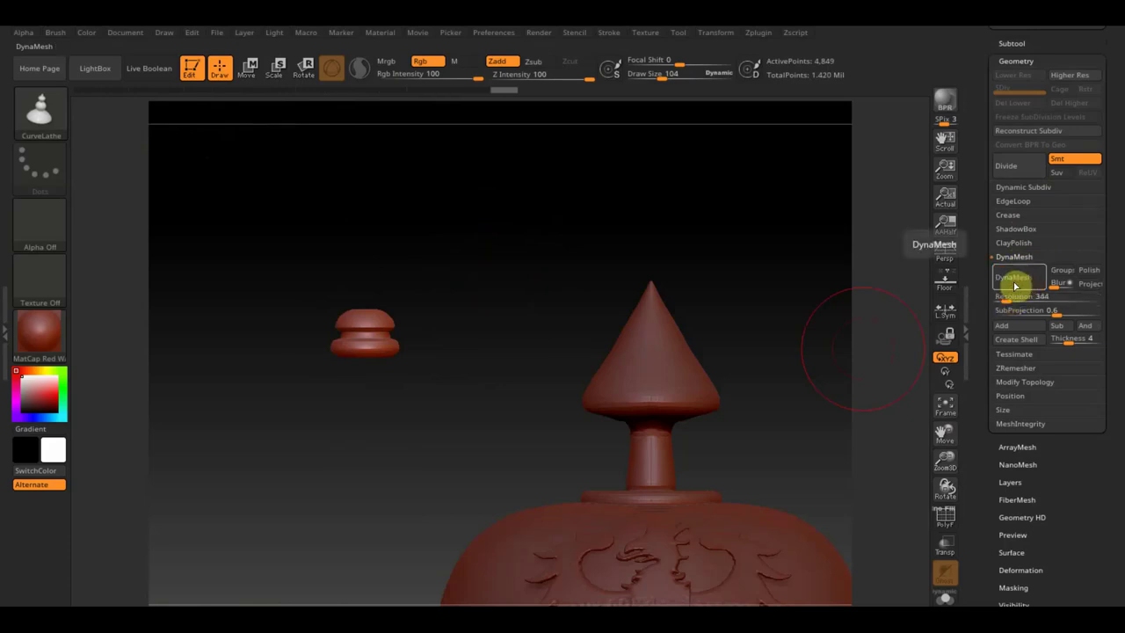
left_click(1015, 279)
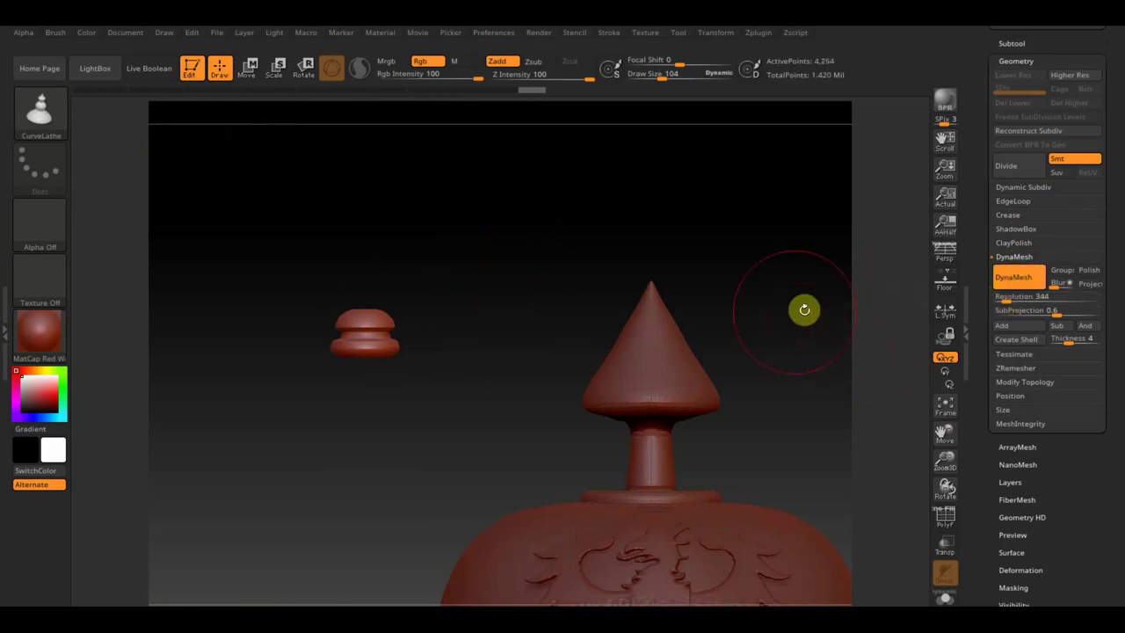
left_click(251, 74)
- Rotate the knob about 87° and seat it at the centre of the side ring rosette
mouse_move(367, 243)
left_mouse_down()
mouse_move(405, 424)
mouse_move(561, 190)
mouse_move(660, 334)
mouse_move(579, 355)
left_mouse_up()
left_click_drag(497, 313, 413, 197)
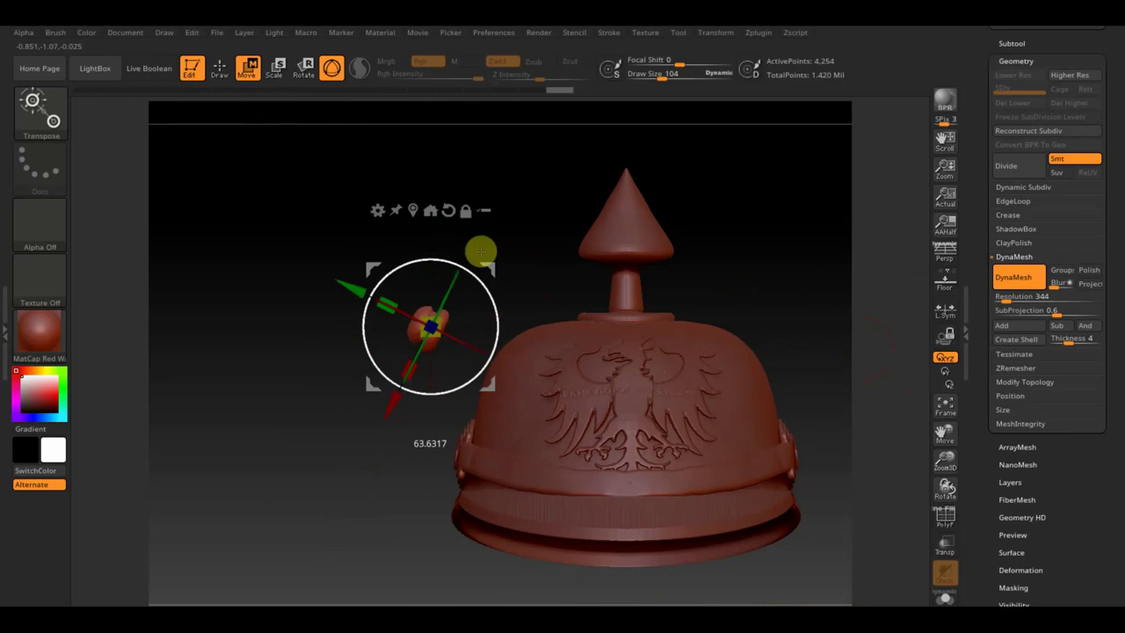
mouse_move(497, 272)
left_mouse_down()
mouse_move(514, 393)
mouse_move(472, 437)
left_mouse_up()
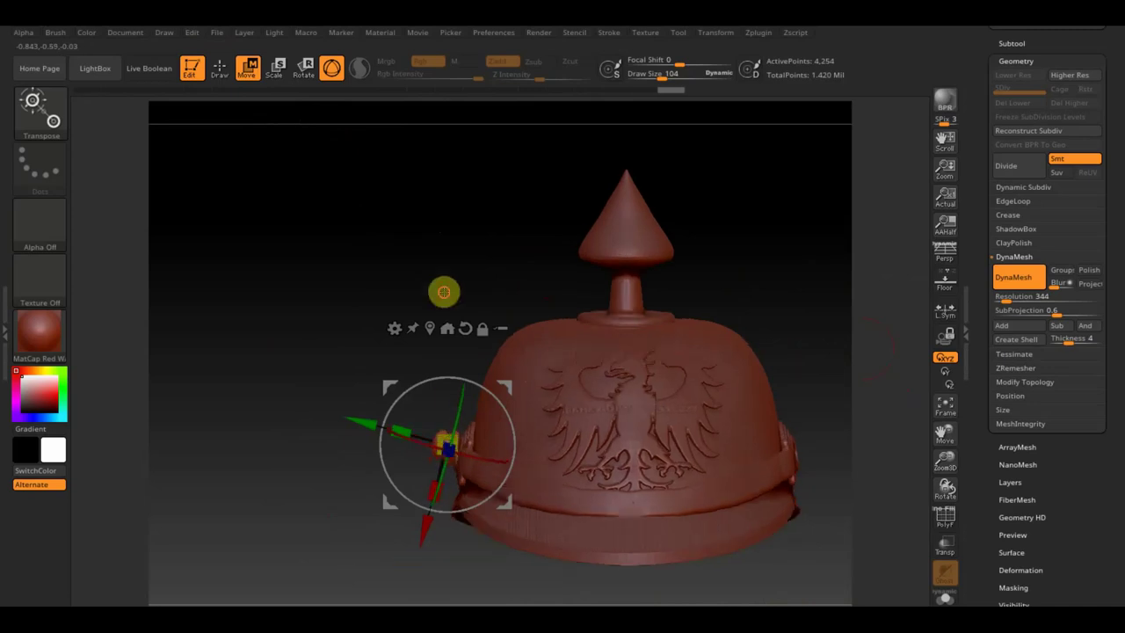
mouse_move(442, 291)
left_mouse_down()
mouse_move(445, 422)
mouse_move(434, 241)
mouse_move(482, 372)
left_mouse_up()
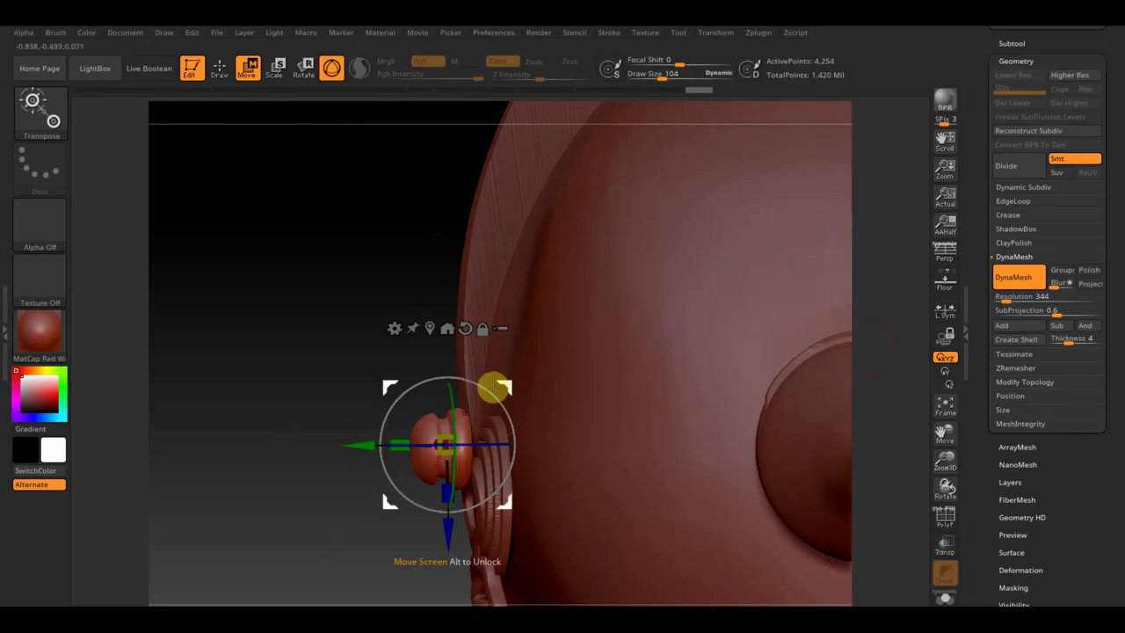
mouse_move(507, 383)
left_mouse_down()
mouse_move(515, 450)
mouse_move(422, 304)
mouse_move(469, 269)
mouse_move(460, 284)
left_mouse_up()
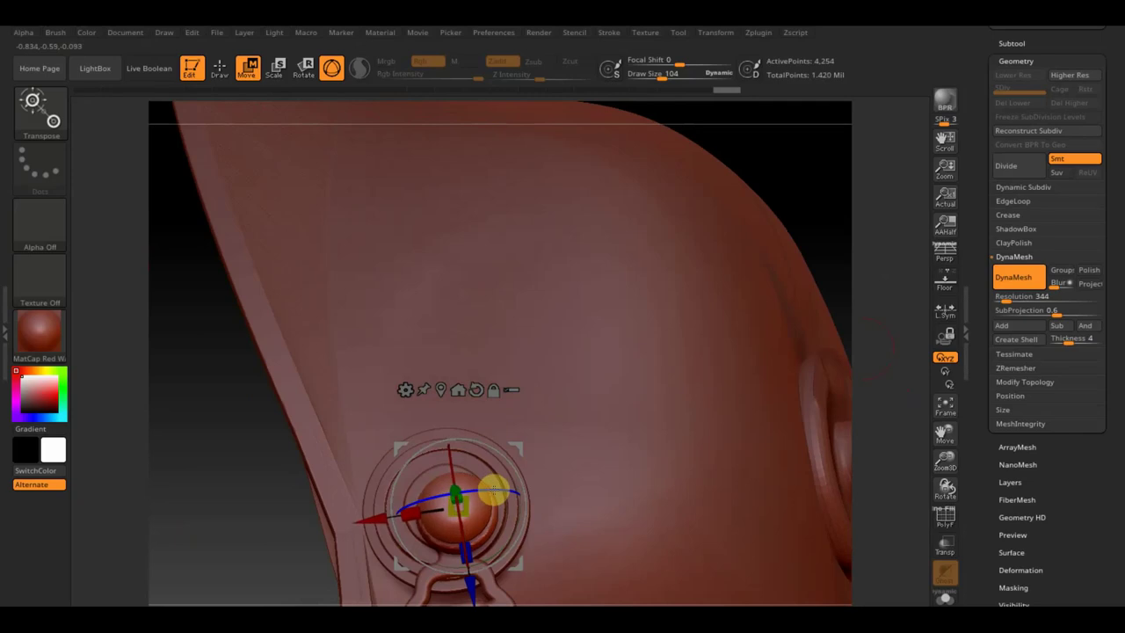
mouse_move(477, 572)
left_mouse_down()
mouse_move(466, 592)
mouse_move(467, 577)
left_mouse_up()
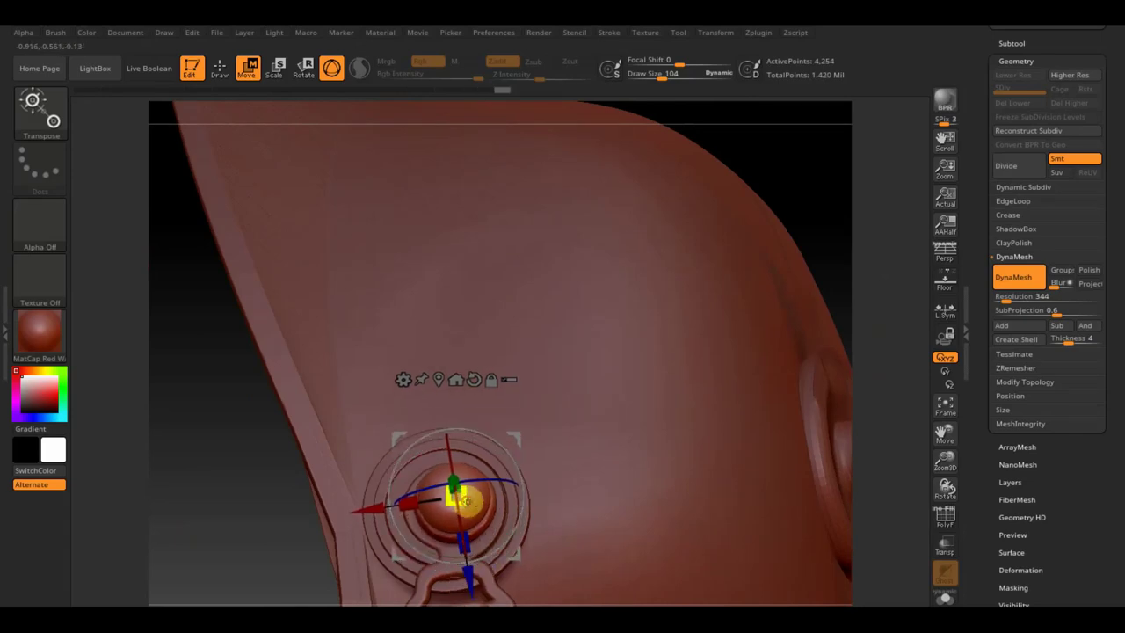
left_click_drag(464, 501, 456, 496)
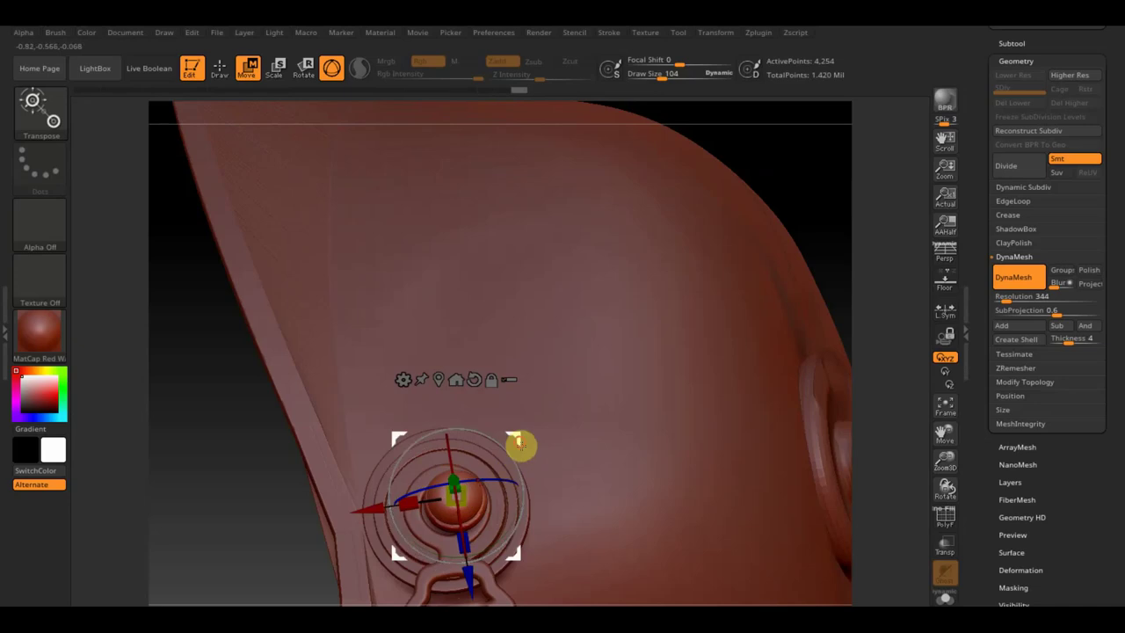
left_click_drag(518, 445, 507, 447)
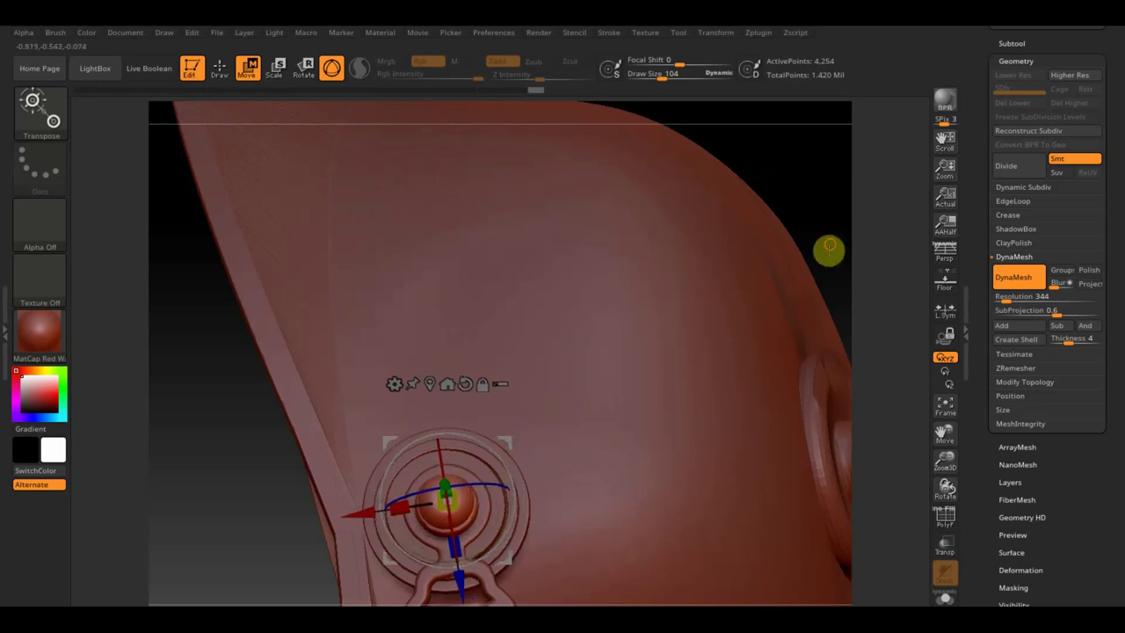
mouse_move(829, 249)
left_mouse_down()
mouse_move(816, 106)
mouse_move(798, 166)
mouse_move(821, 206)
left_mouse_up()
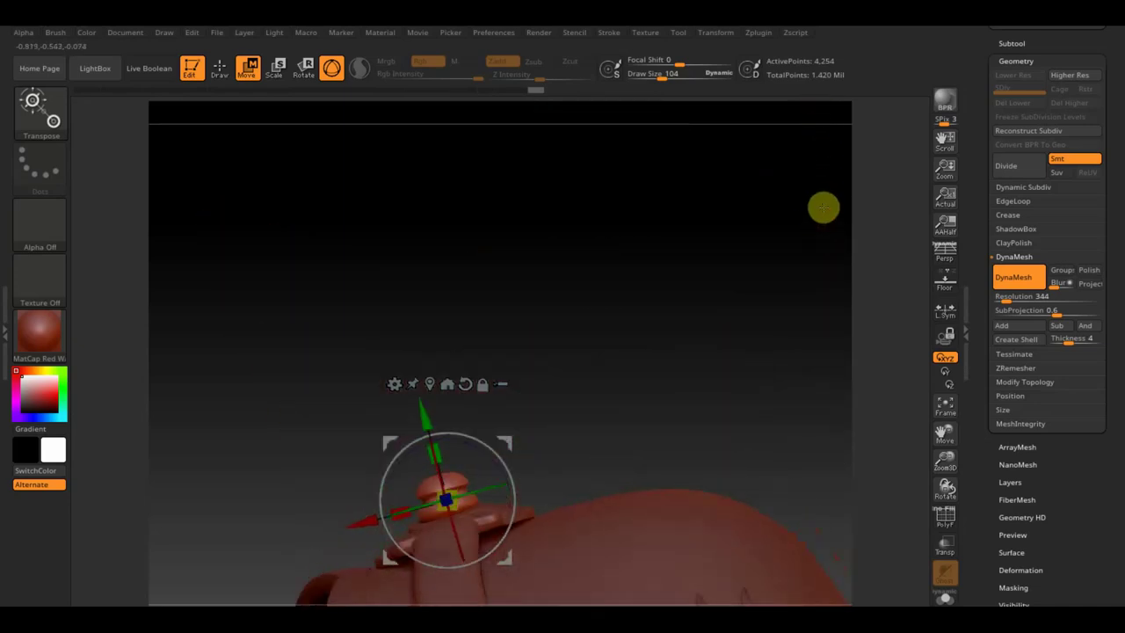
left_click_drag(422, 413, 428, 434)
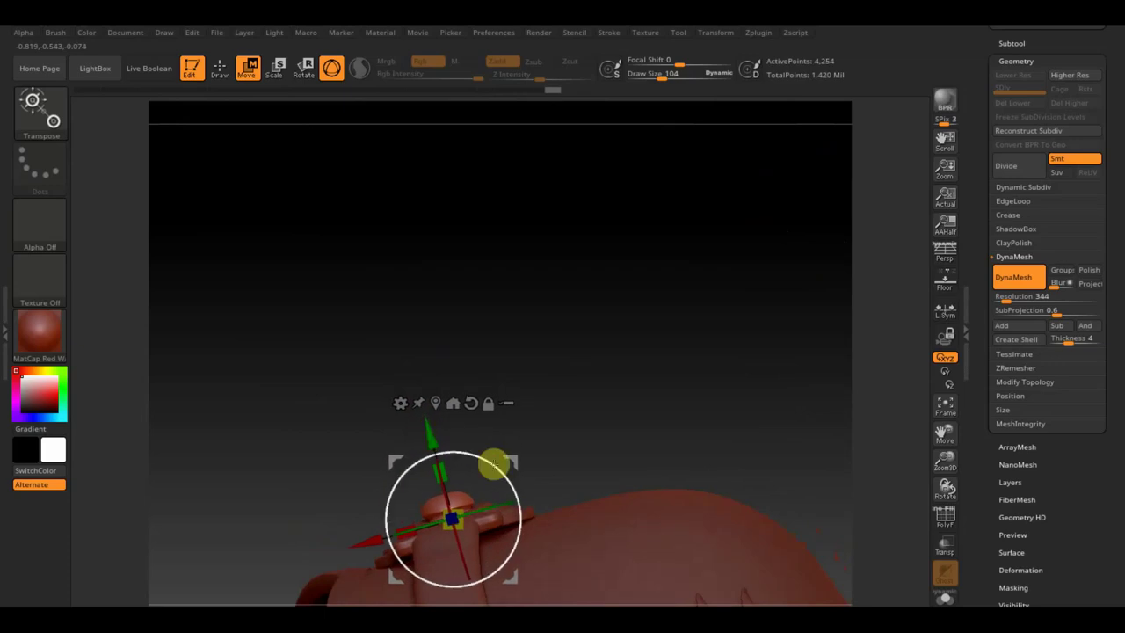
mouse_move(620, 325)
left_mouse_down()
mouse_move(684, 395)
mouse_move(678, 454)
mouse_move(494, 566)
left_mouse_up()
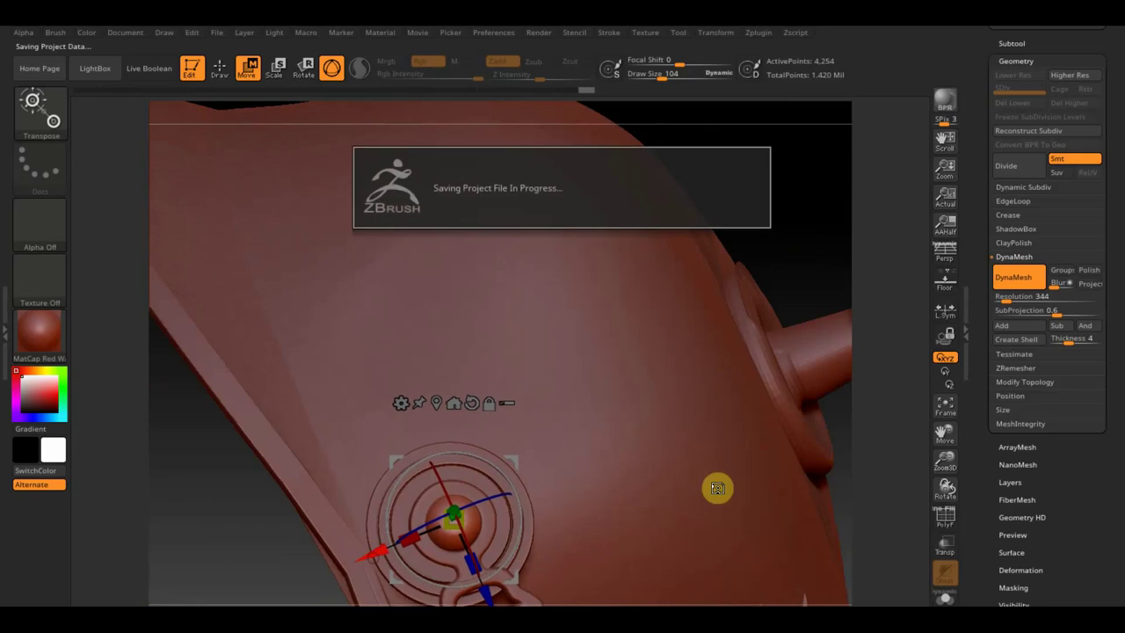
- Mirror And Weld the knob onto the helmet's opposite side, check from the front, and select Extract1
left_click(1035, 381)
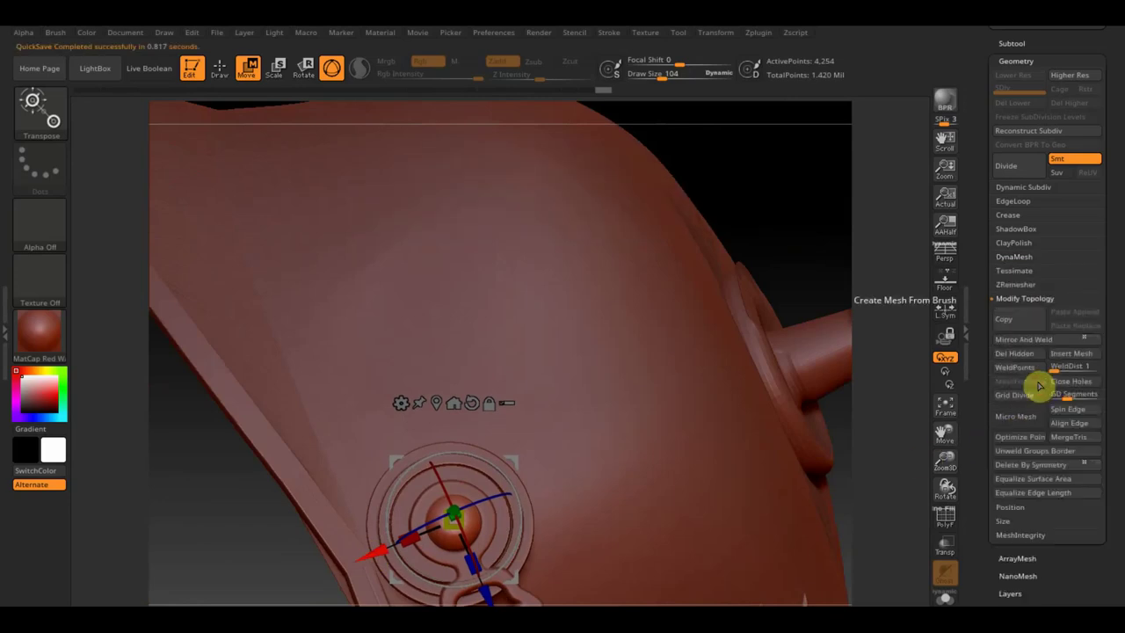
left_click(1041, 339)
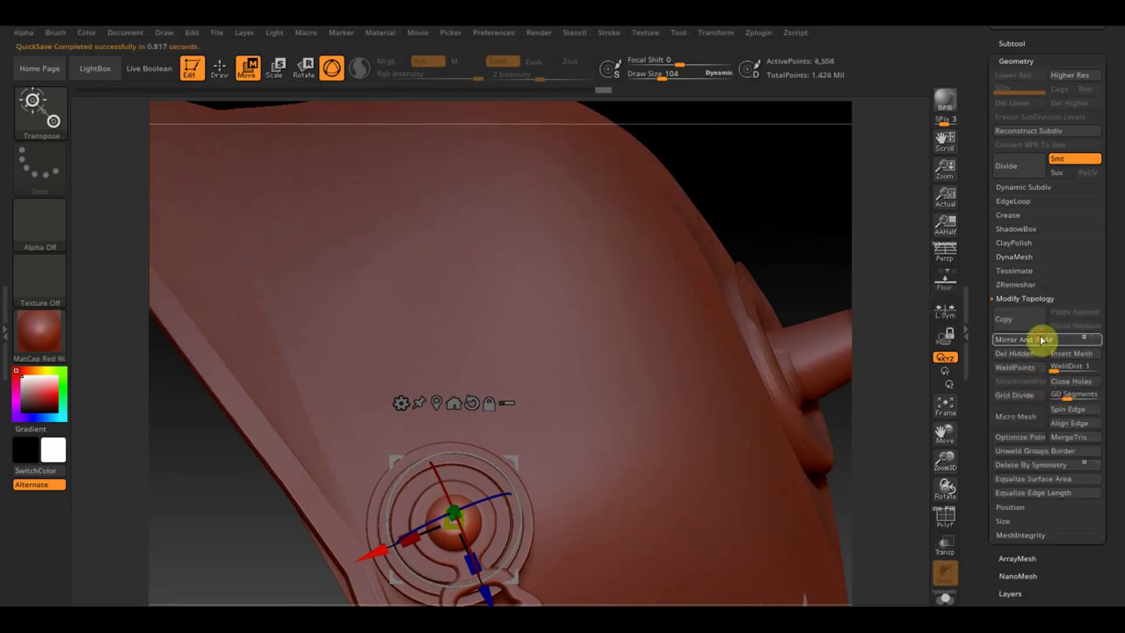
left_click(946, 404)
mouse_move(822, 438)
left_mouse_down()
mouse_move(779, 319)
mouse_move(820, 331)
left_mouse_up()
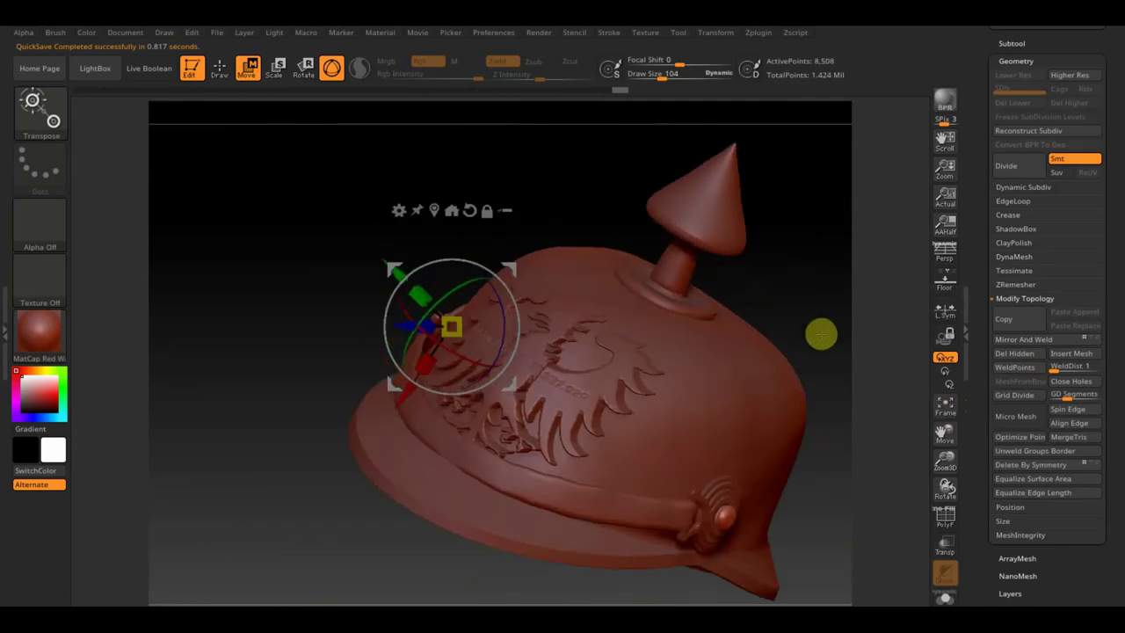
left_click_drag(773, 554, 685, 594, "shift")
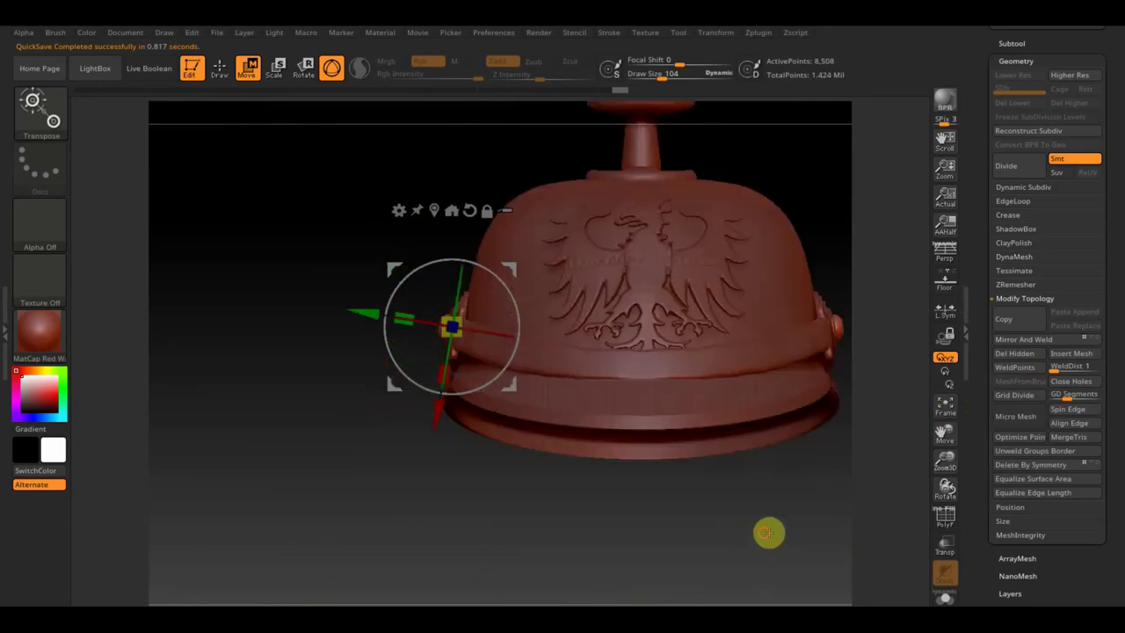
mouse_move(768, 530)
left_mouse_down("alt")
mouse_move(658, 540)
mouse_move(683, 568)
left_mouse_up("alt")
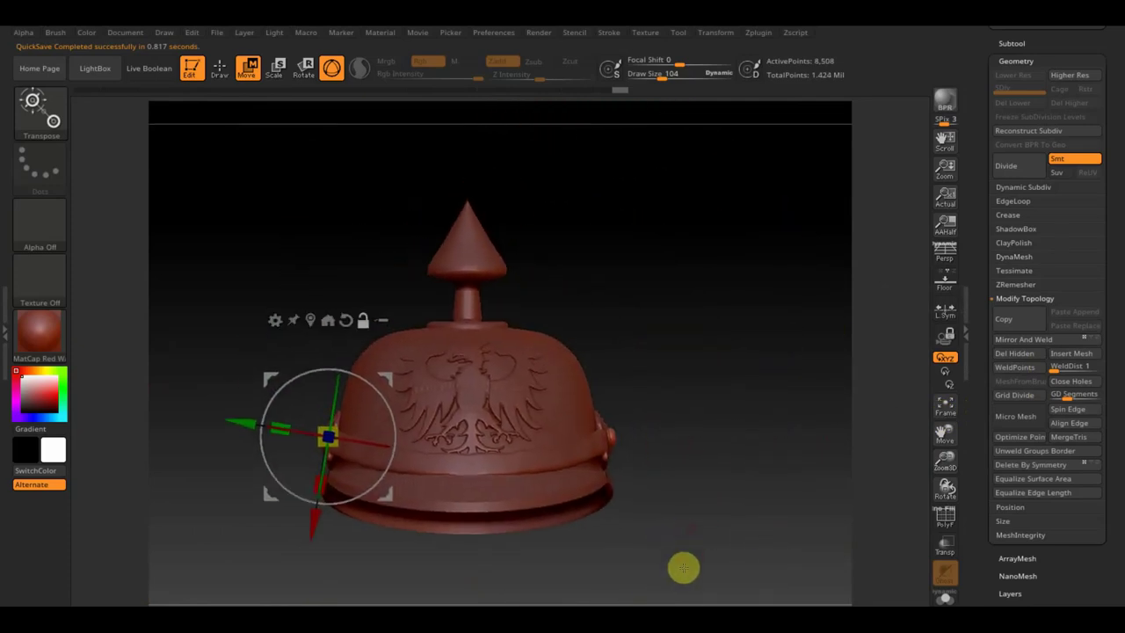
left_click(471, 270)
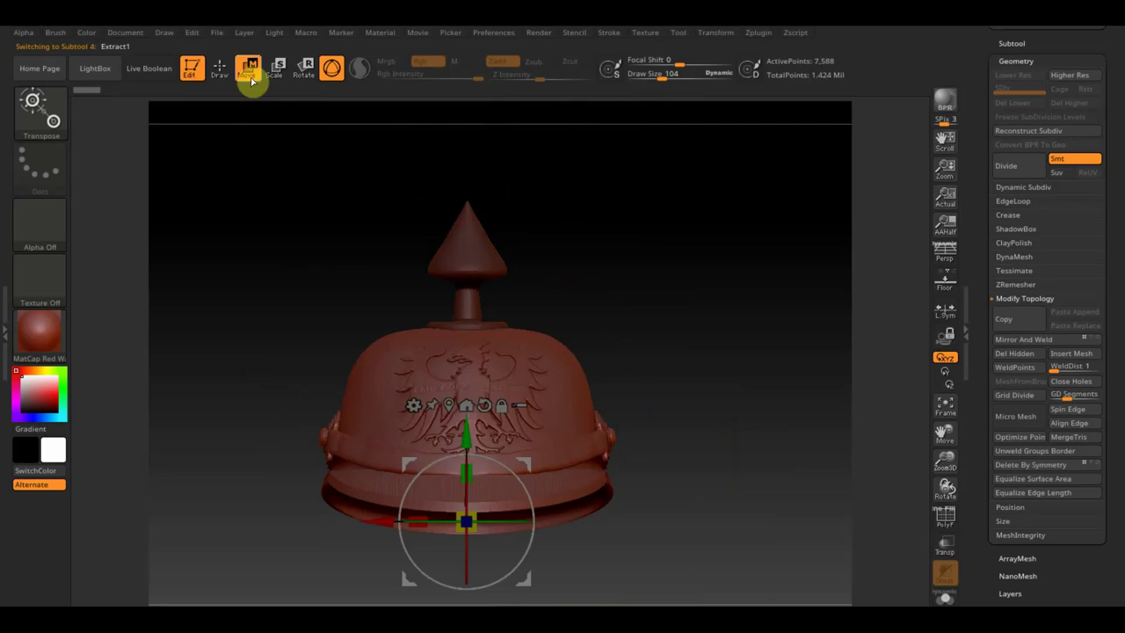
- Return to Draw mode with CurveLathe as the active brush on Extract1
left_click(219, 68)
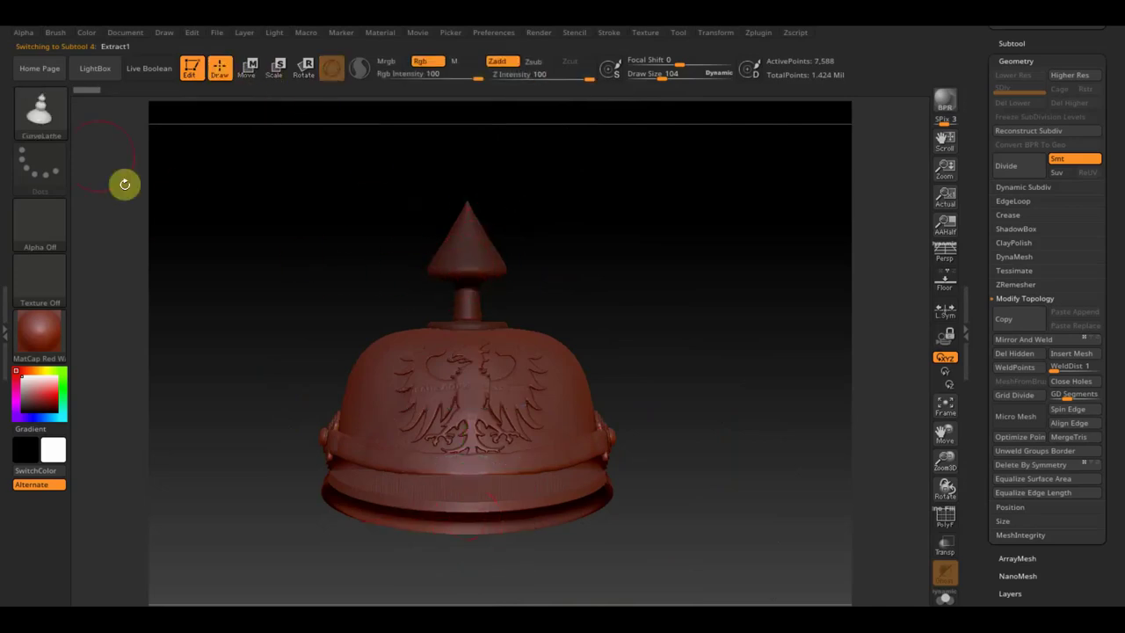
left_click(53, 126)
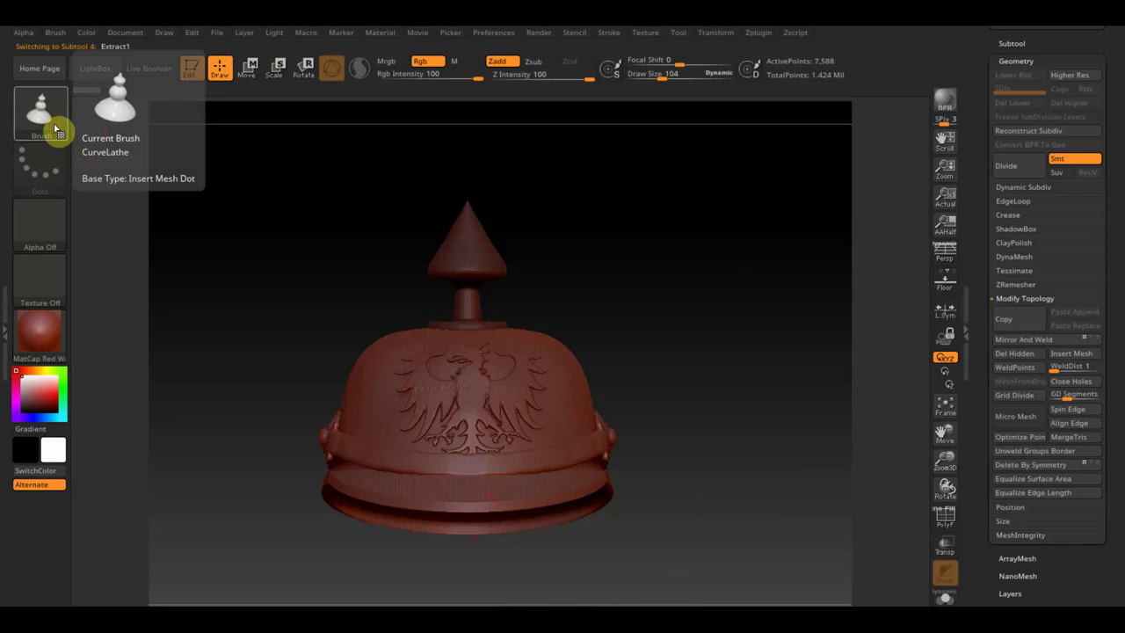
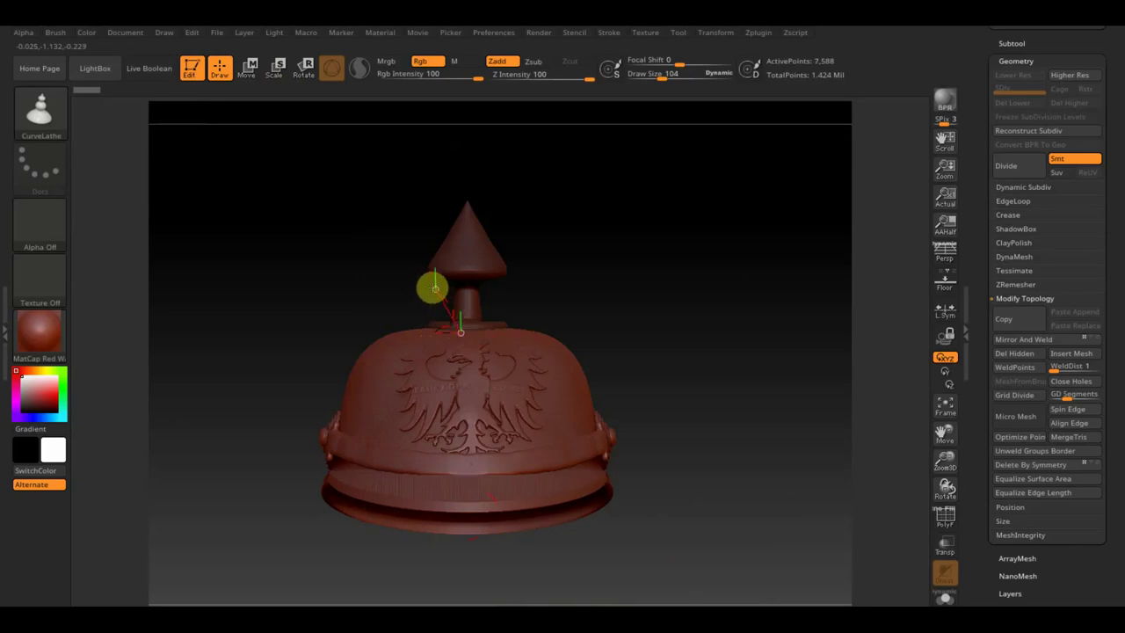
- Rotate the spike slightly with the transform gizmo, then go back to Draw mode
mouse_move(438, 273)
left_mouse_down("alt")
mouse_move(474, 199)
mouse_move(541, 287)
left_mouse_up("alt")
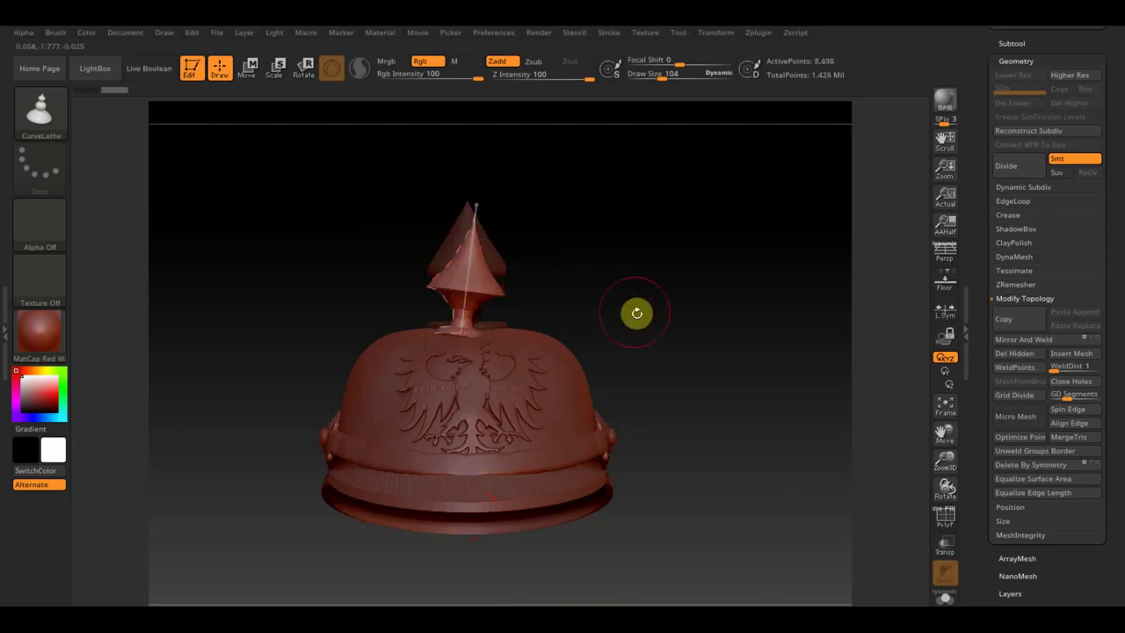
key("w")
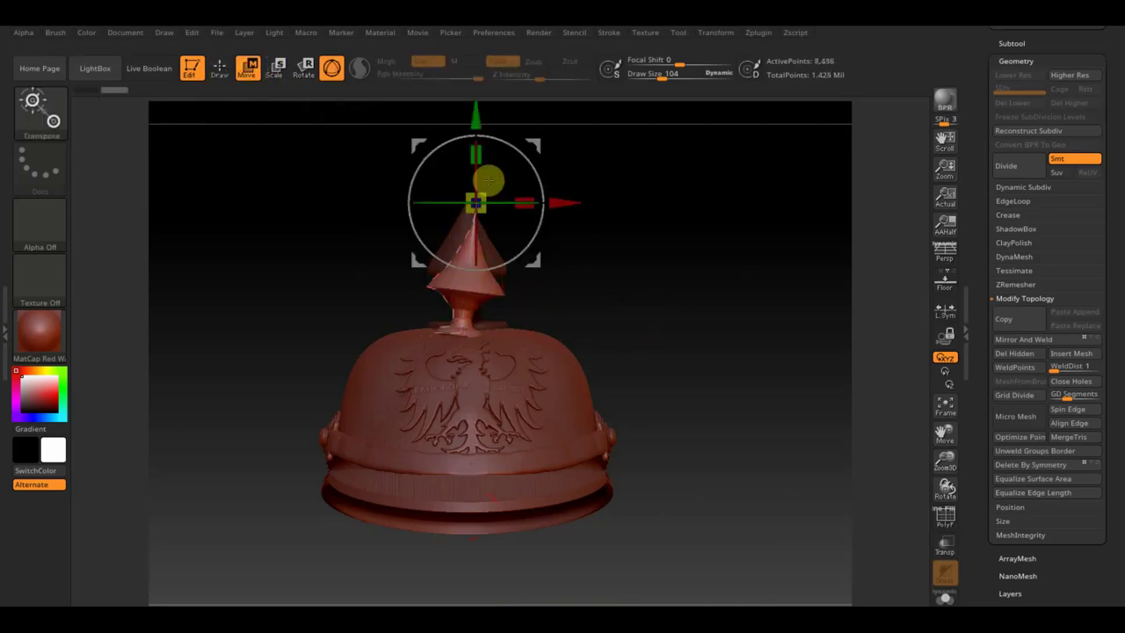
left_click(220, 69)
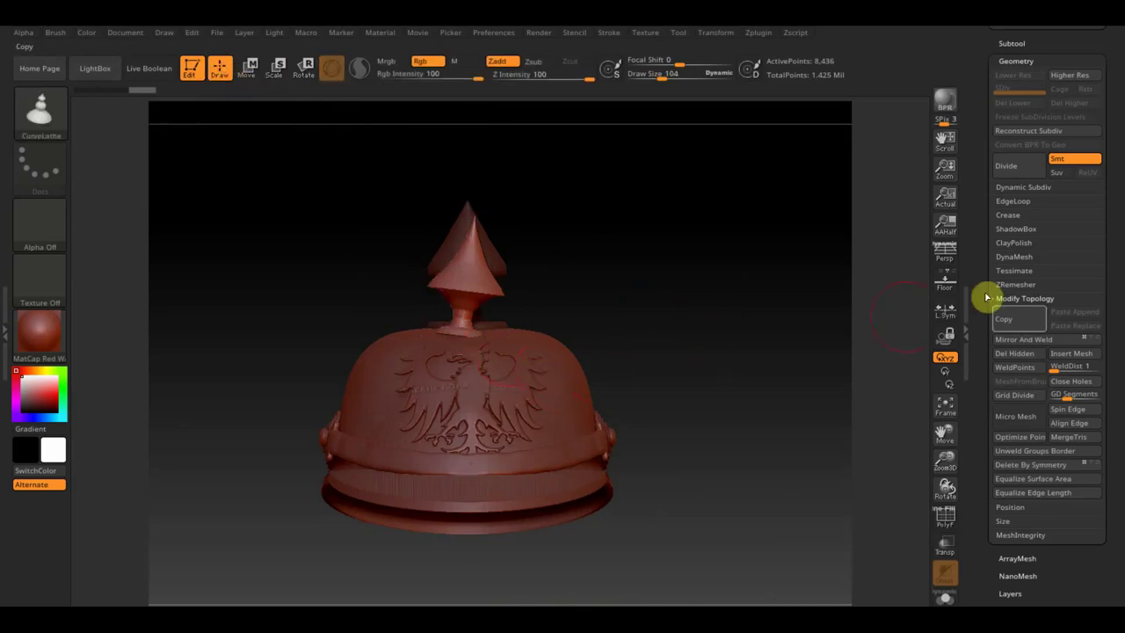
- Groups Split the spike mesh and delete the extra spike subtool
left_click(1007, 38)
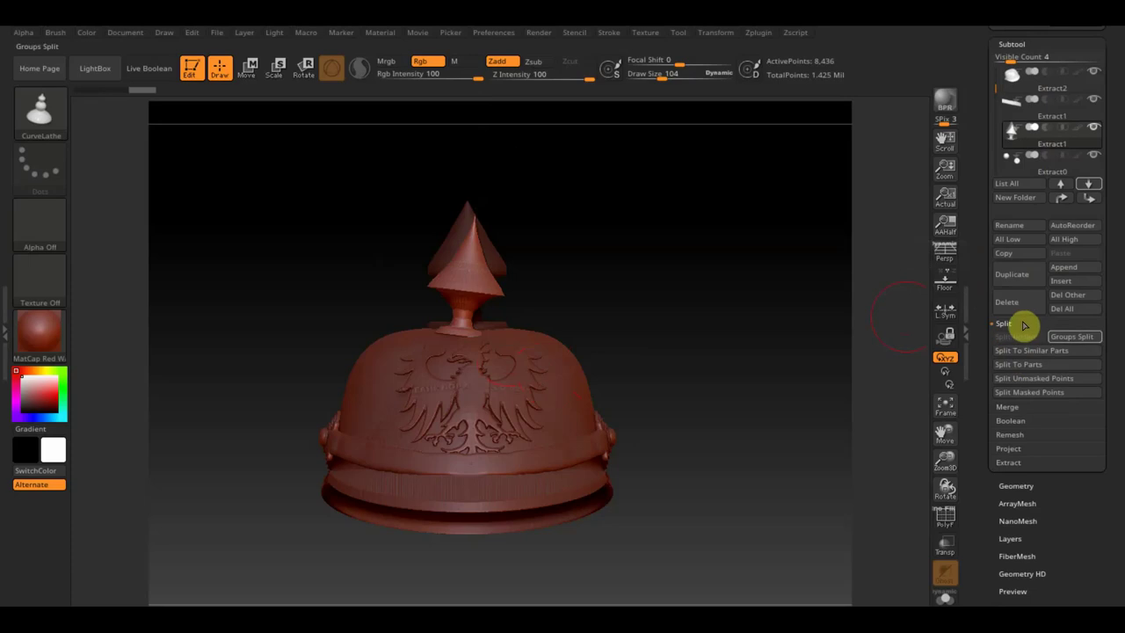
left_click(1072, 336)
left_click(881, 370)
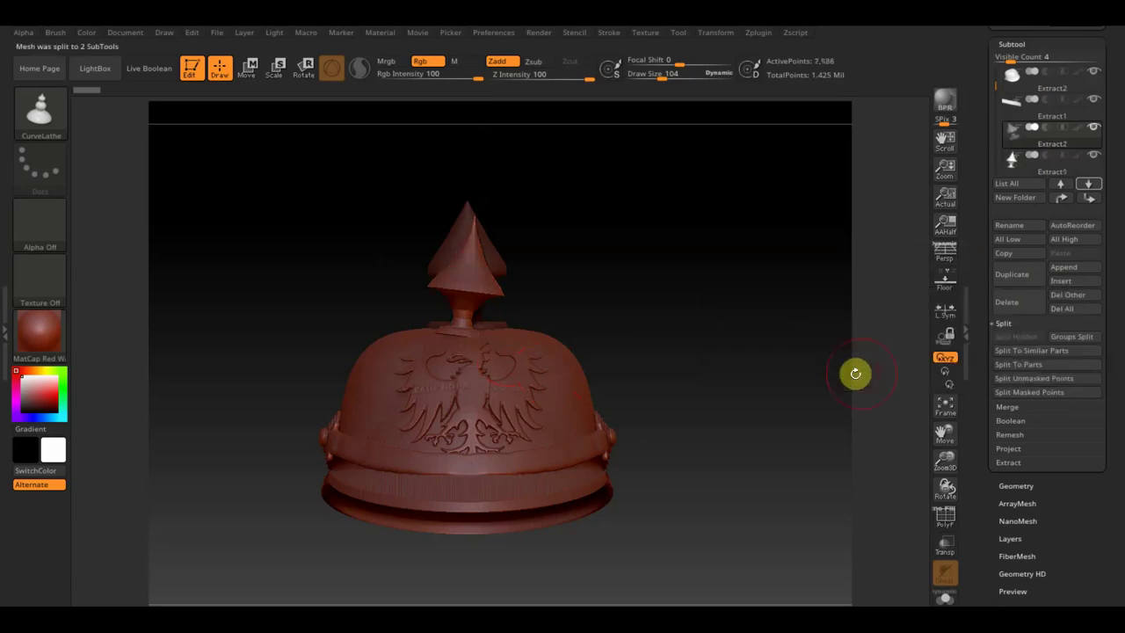
left_click_drag(855, 372, 759, 395)
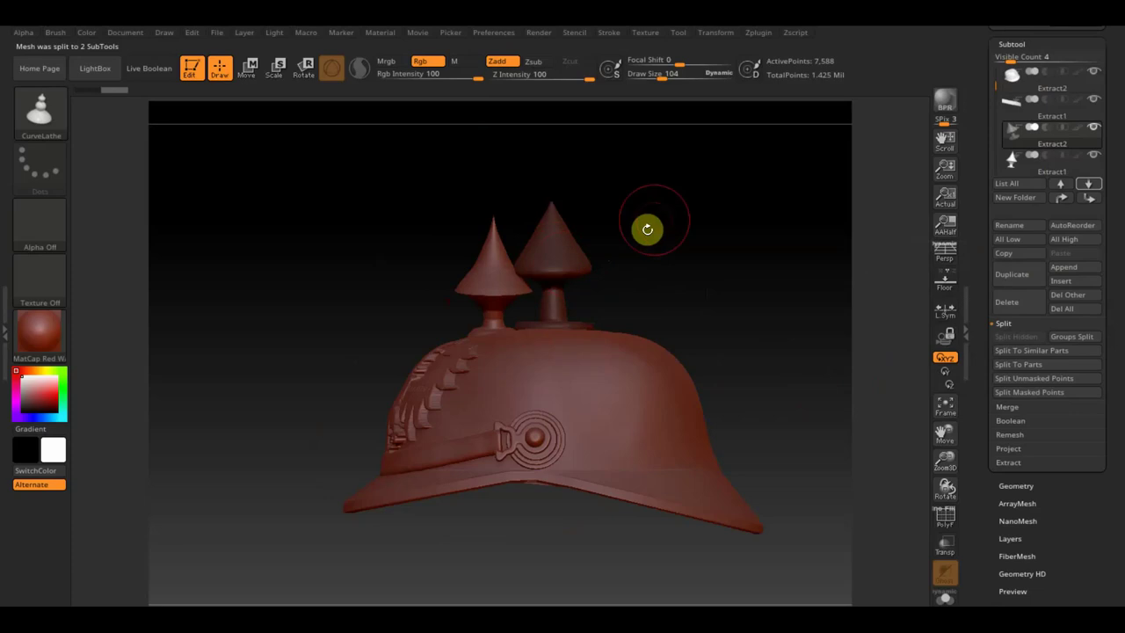
left_click(559, 259, "alt")
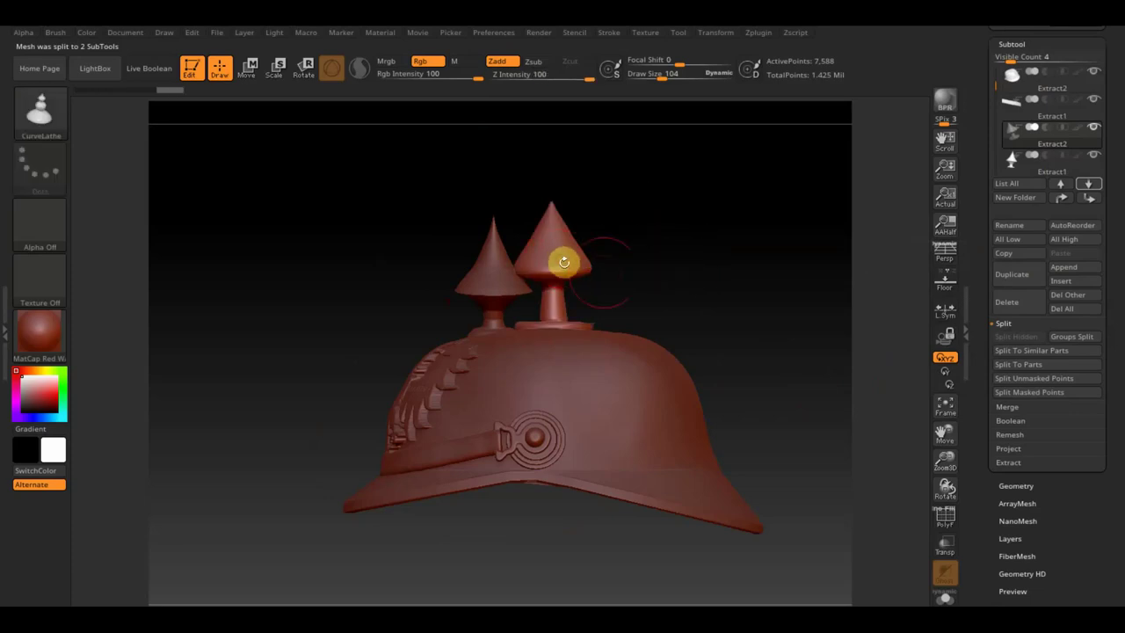
left_click(1004, 304)
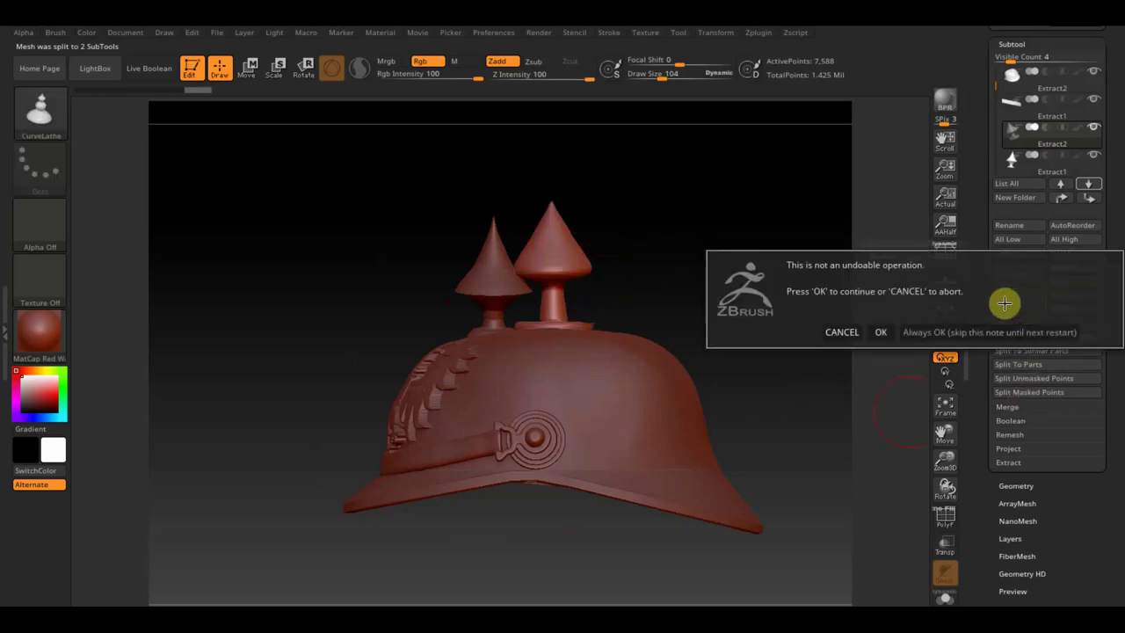
left_click(879, 331)
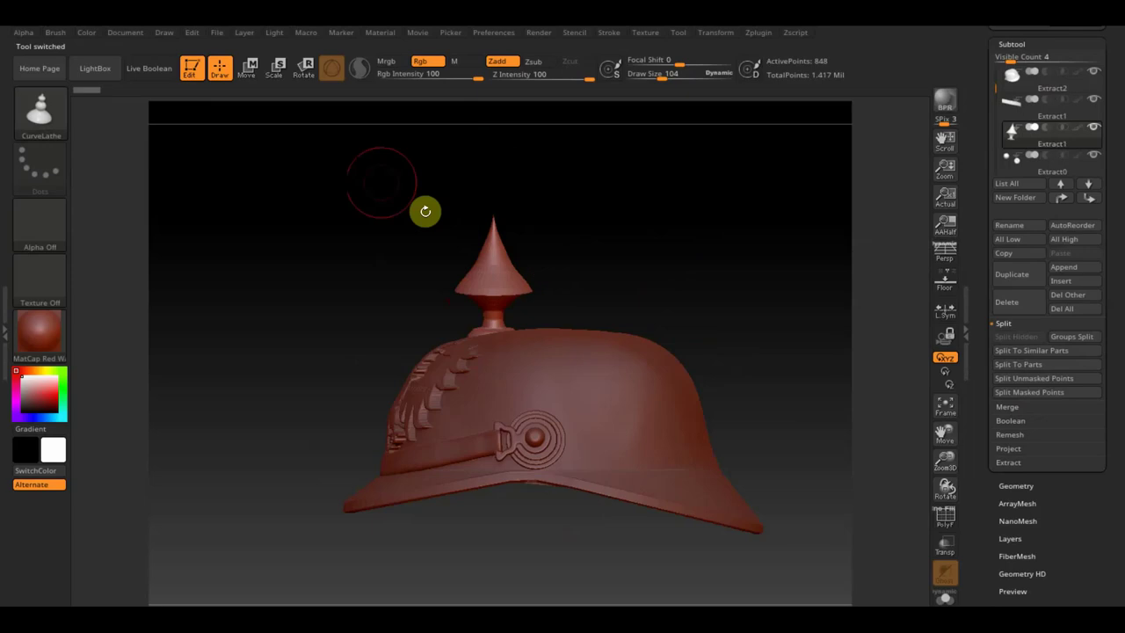
- Rotate the spike upright and nudge it to the centre of the helmet crown above the eagle
left_click(249, 67)
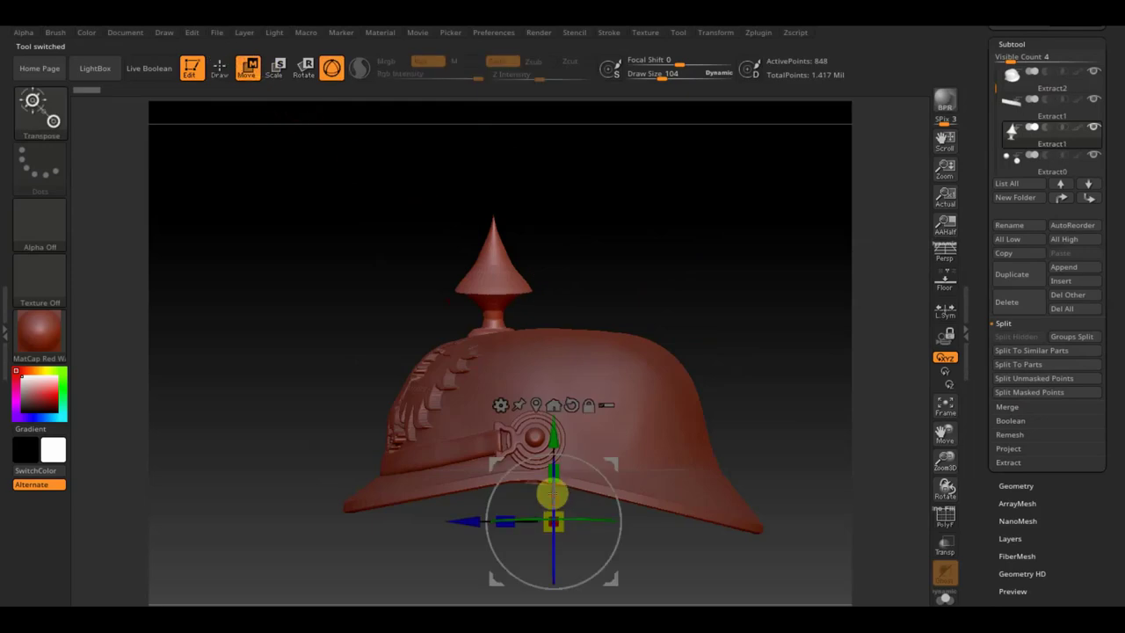
left_click_drag(552, 495, 551, 479)
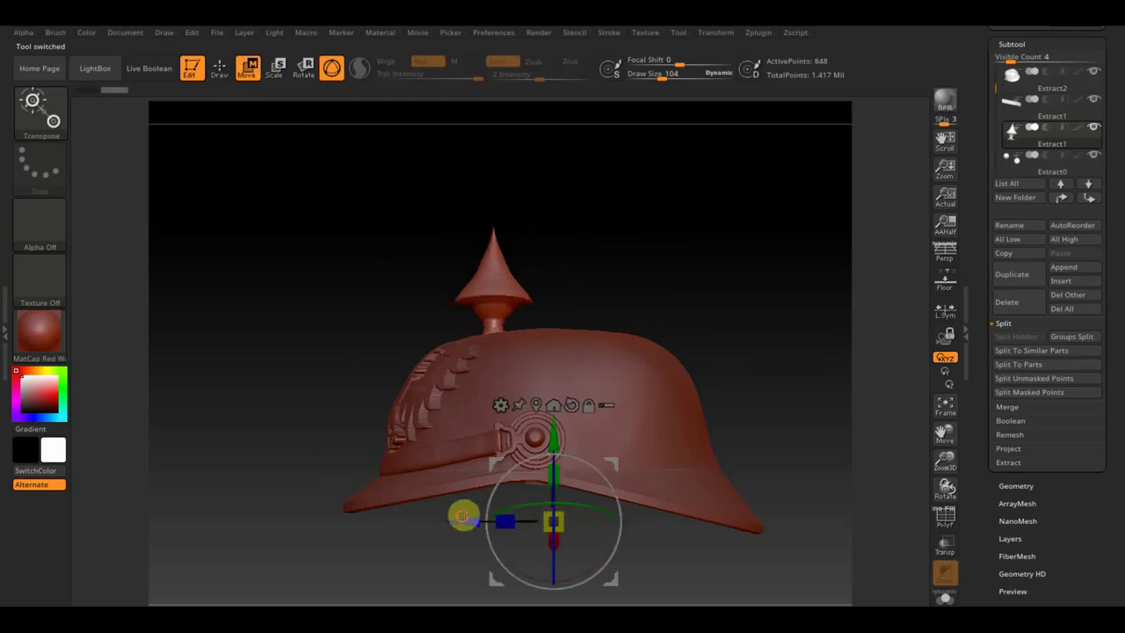
left_click_drag(460, 517, 521, 519)
left_click_drag(699, 354, 785, 356)
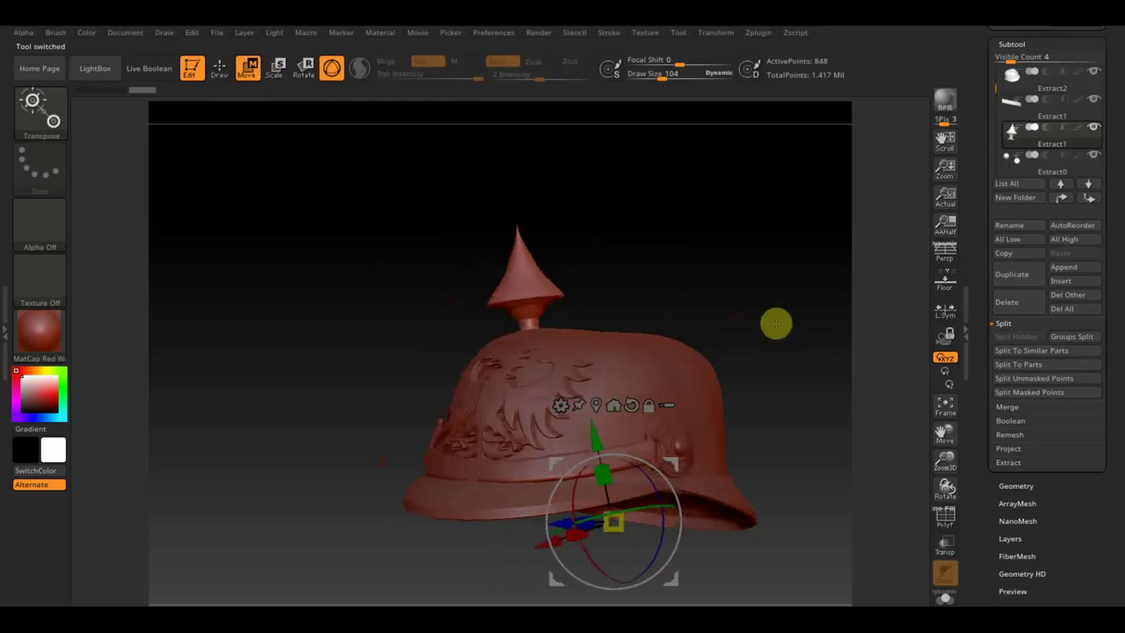
left_click_drag(656, 467, 668, 477)
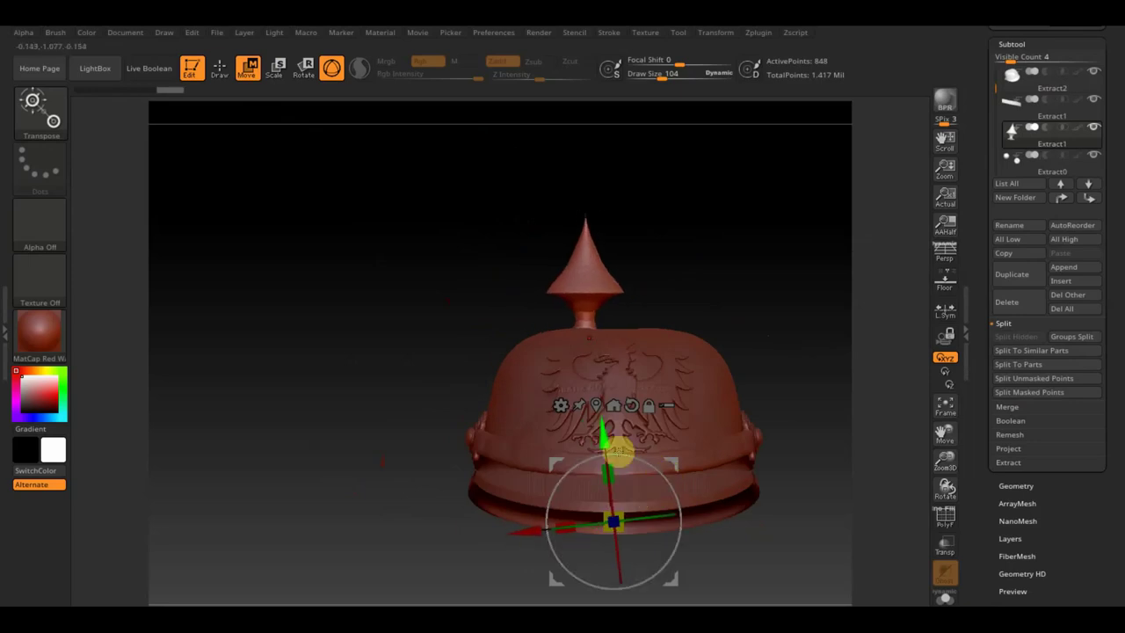
mouse_move(608, 446)
left_mouse_down()
mouse_move(620, 426)
mouse_move(641, 445)
mouse_move(618, 246)
mouse_move(642, 244)
left_mouse_up()
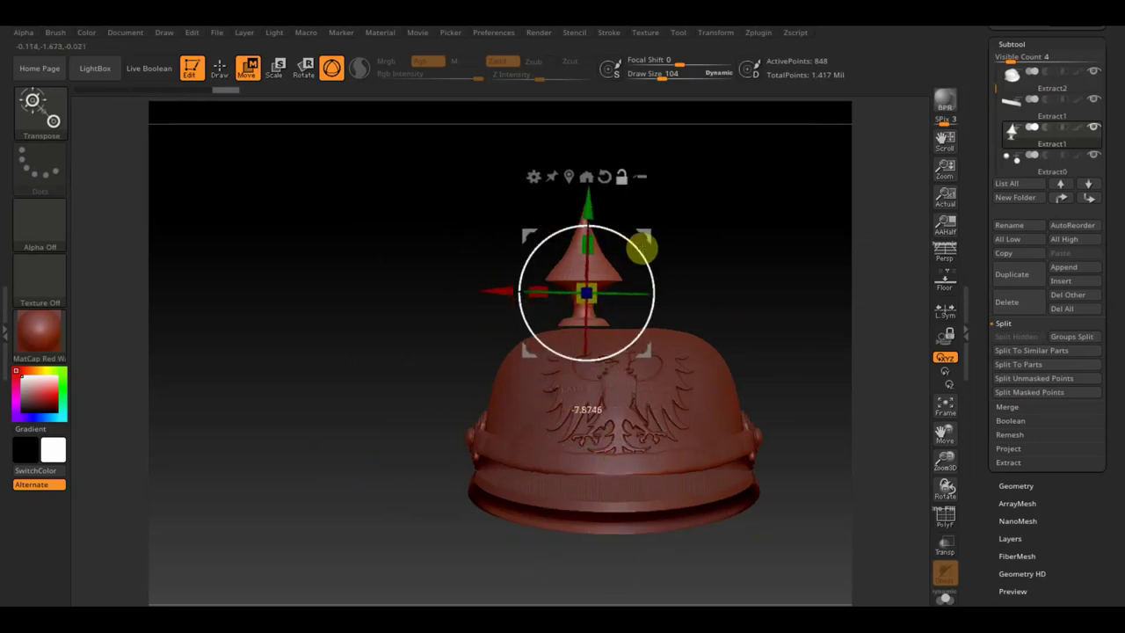
left_click_drag(467, 298, 515, 296)
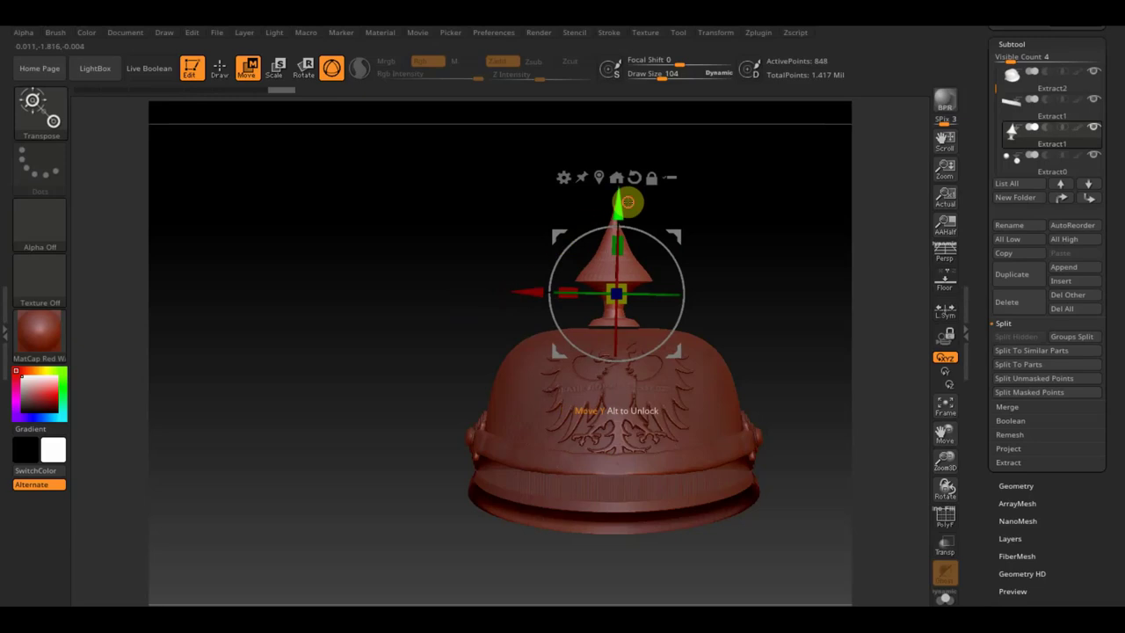
left_click_drag(627, 201, 628, 206)
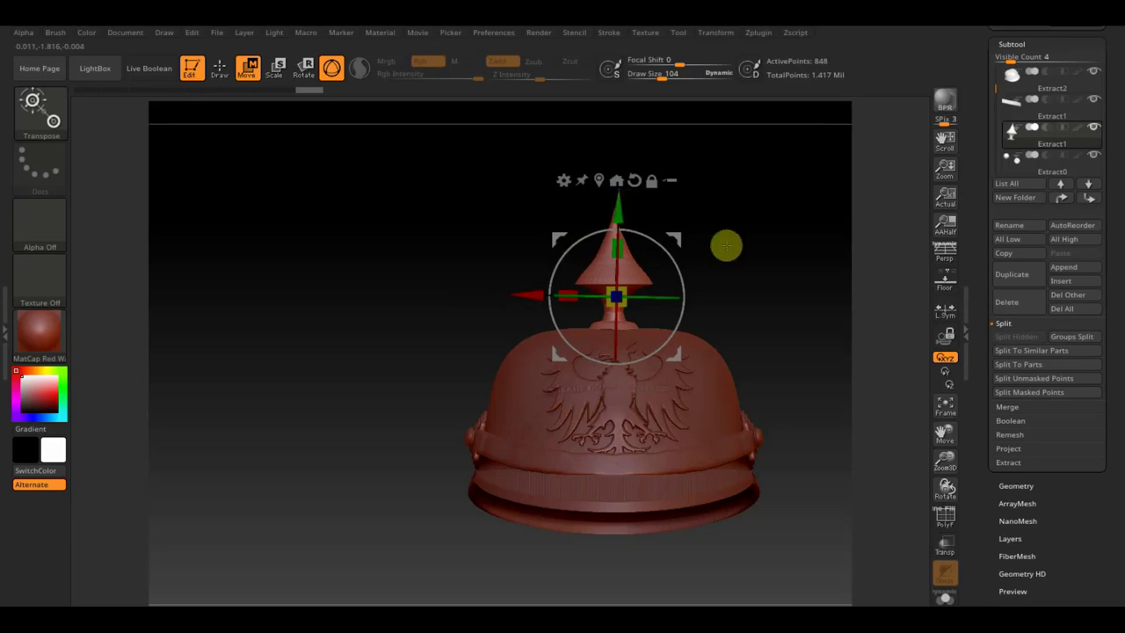
left_click(221, 69)
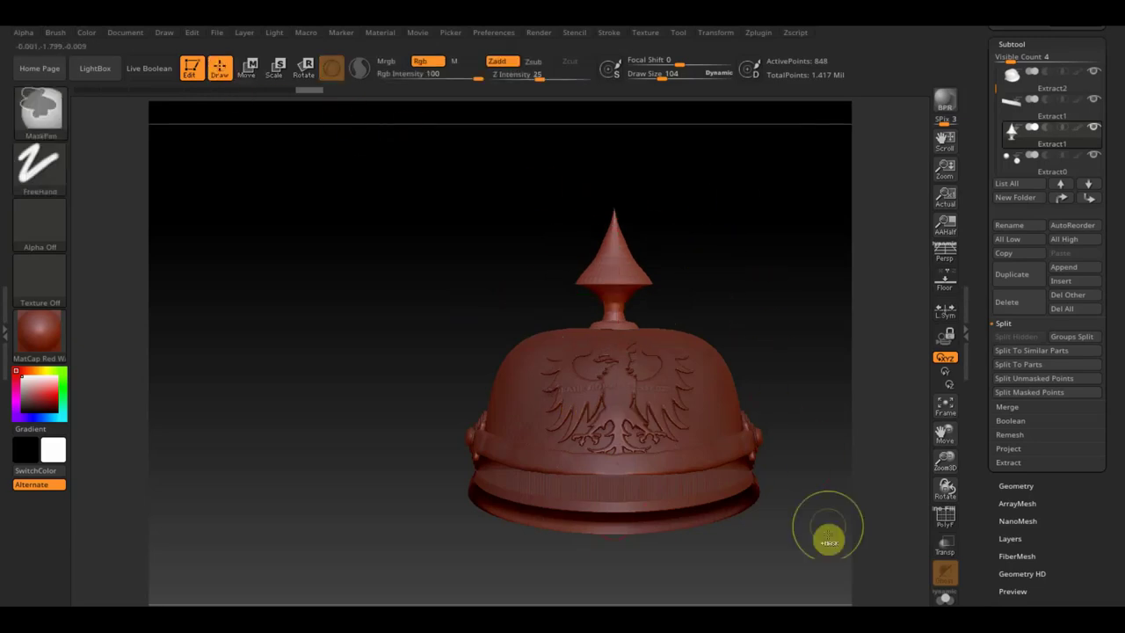
- Mask the helmet and invert the mask so only the spike stays editable
left_click_drag(796, 528, 504, 319, "ctrl")
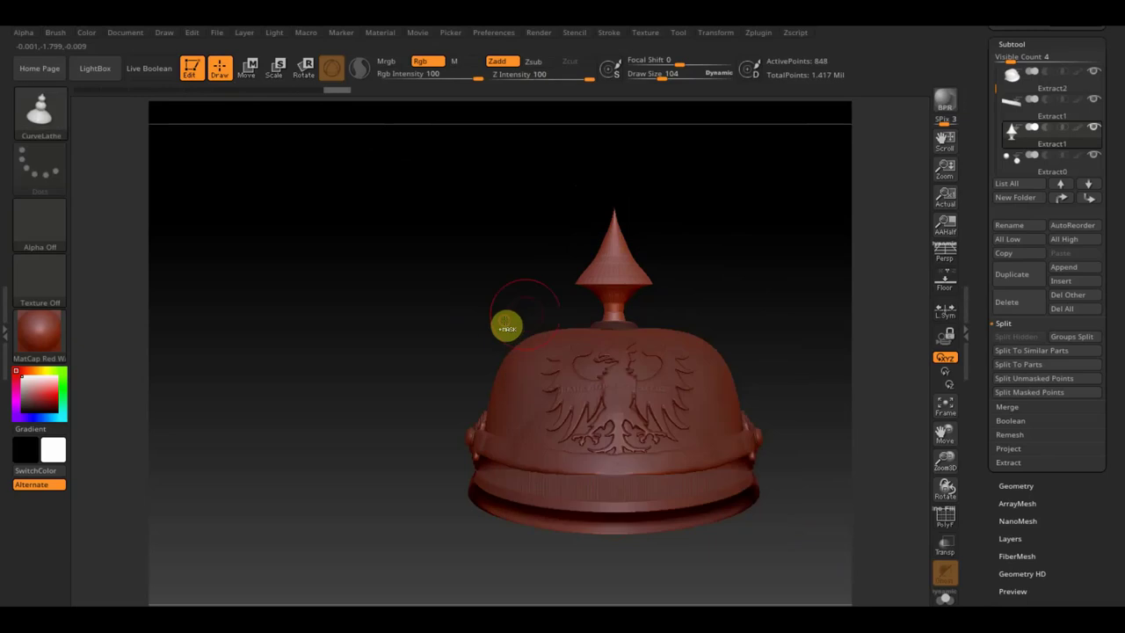
mouse_move(691, 297)
left_mouse_down()
mouse_move(761, 334)
mouse_move(803, 258)
left_mouse_up()
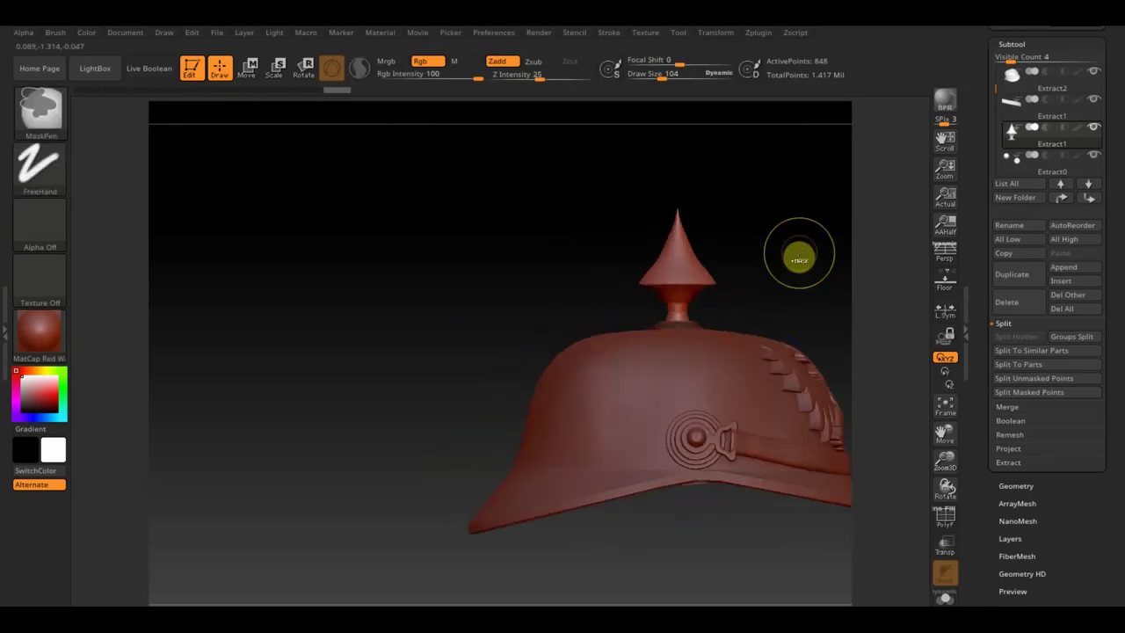
left_click(799, 259, "ctrl")
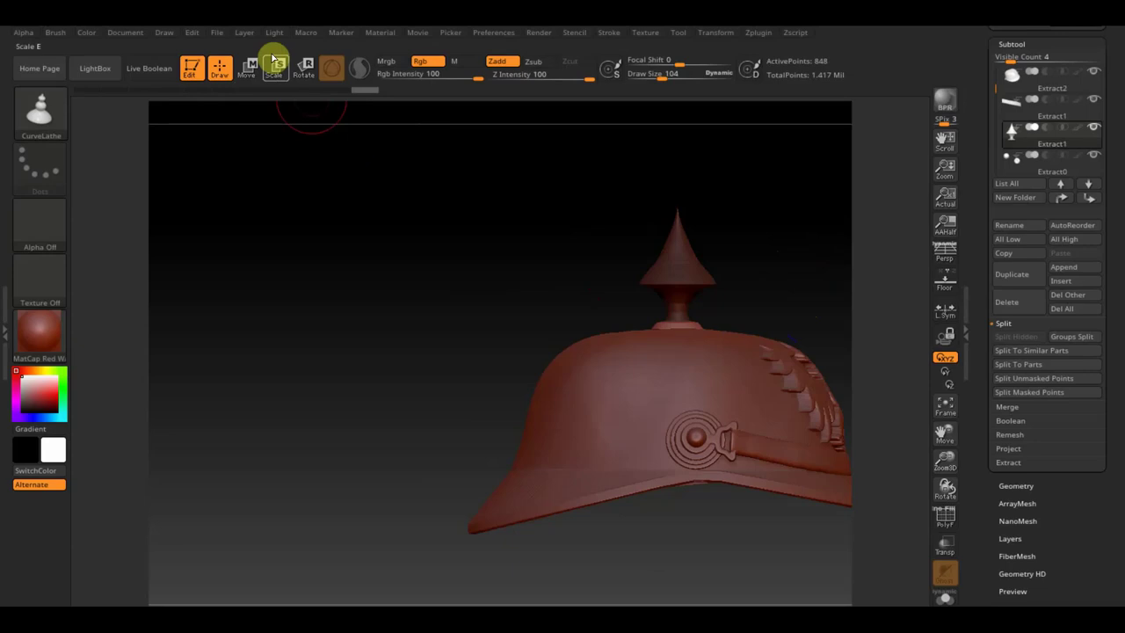
- Lower the spike onto the dome along the Y axis, then clear the mask
left_click(246, 69)
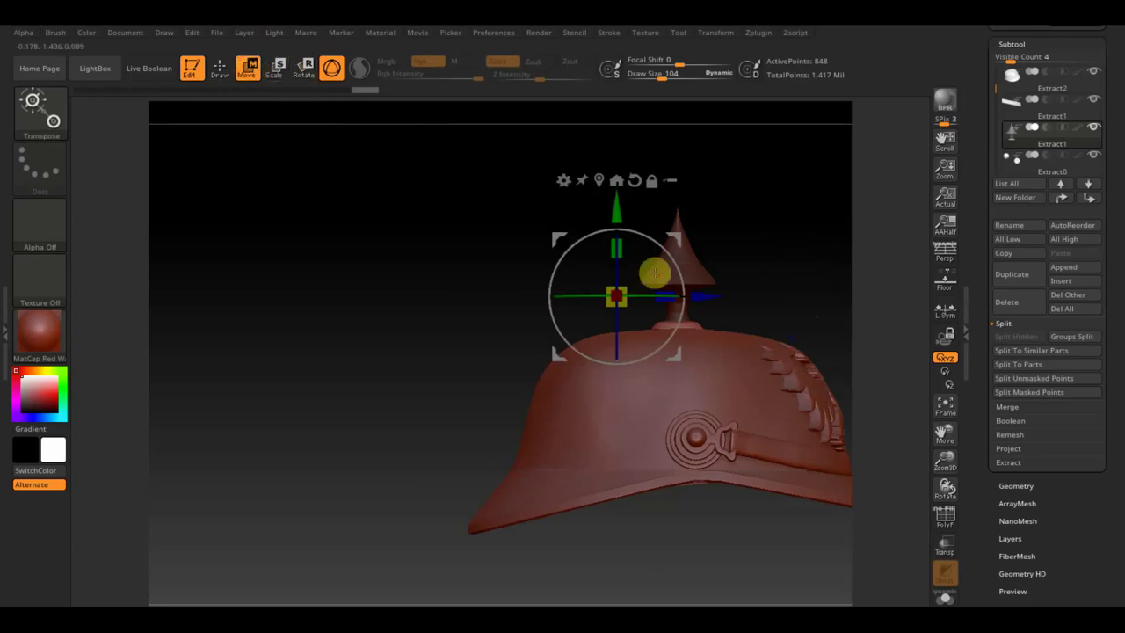
left_click_drag(707, 296, 763, 299)
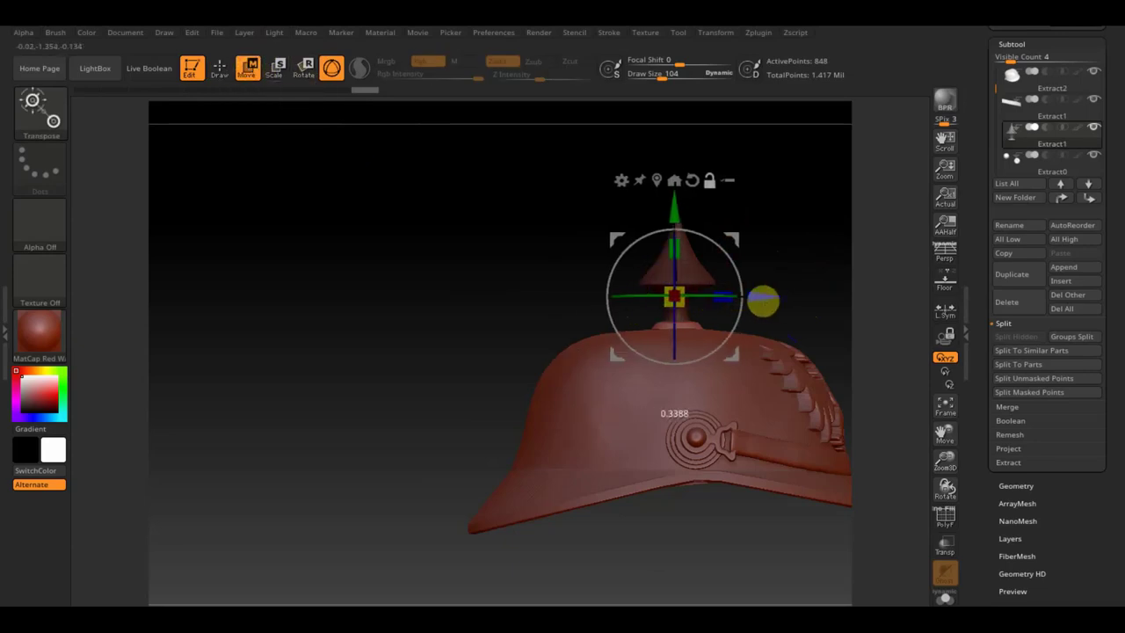
left_click_drag(679, 215, 683, 234)
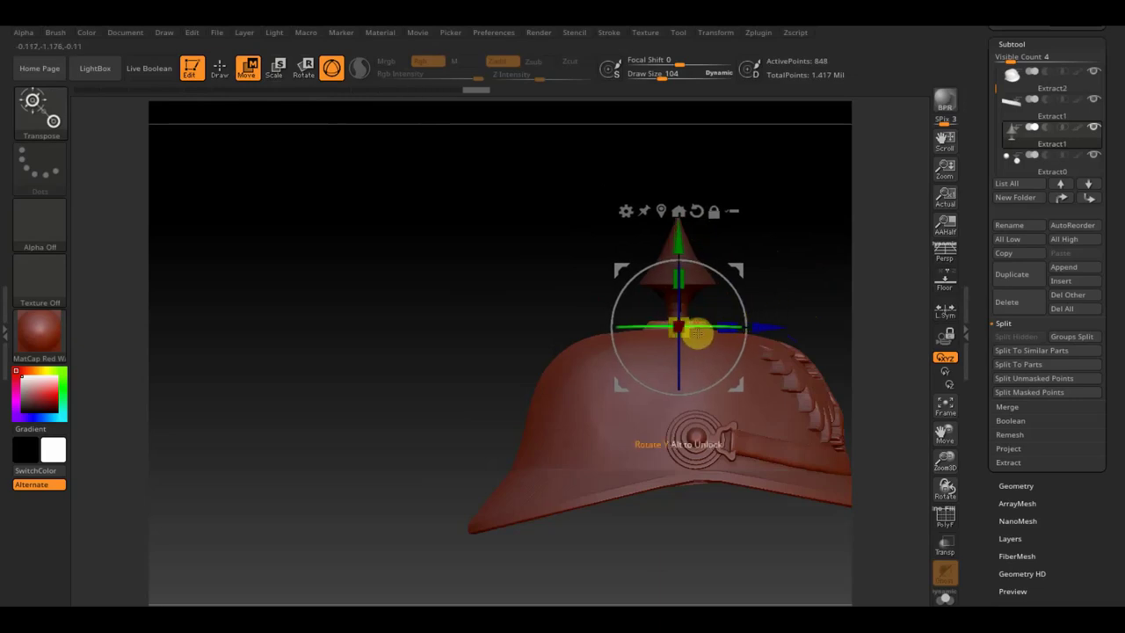
left_click(219, 67)
left_click_drag(440, 221, 396, 221, "shift")
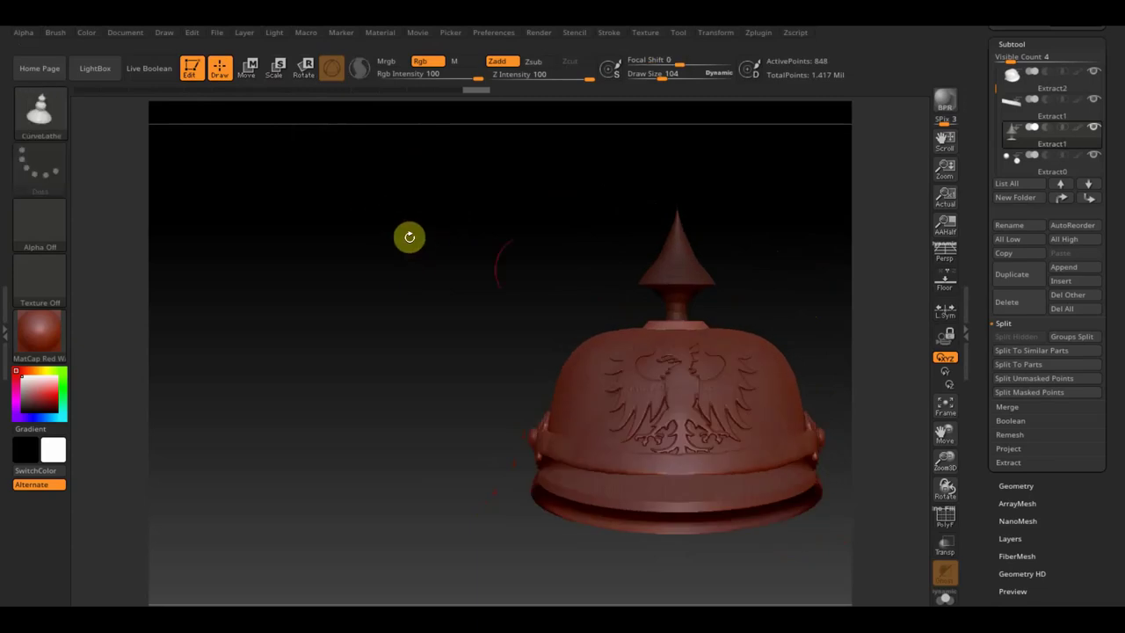
mouse_move(811, 324)
left_mouse_down("alt")
mouse_move(700, 301)
mouse_move(674, 281)
left_mouse_up("alt")
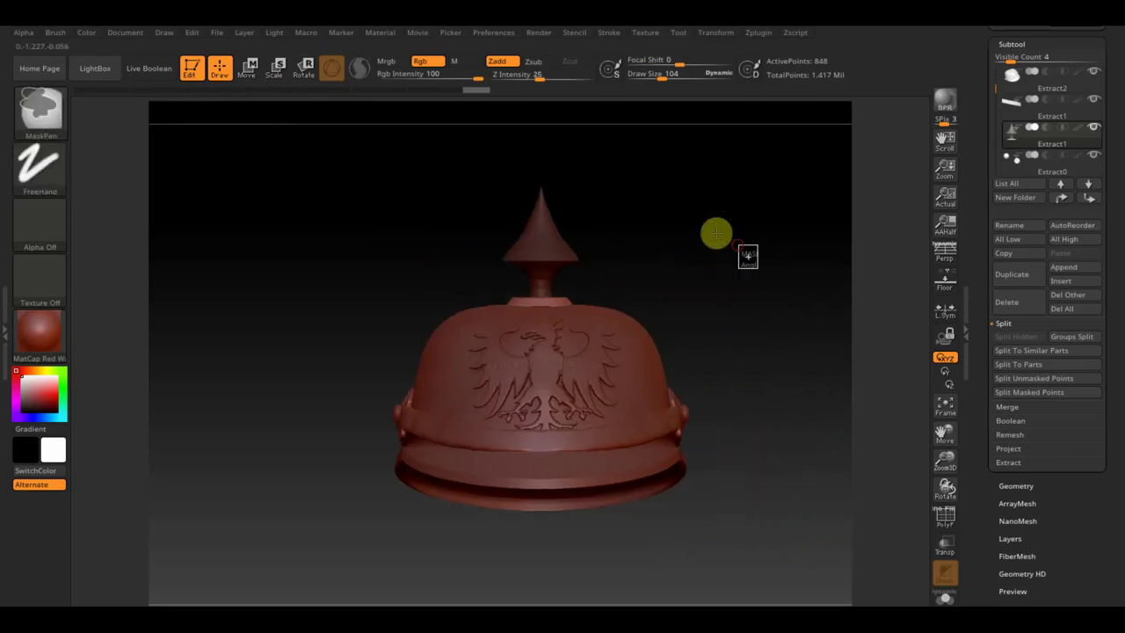
left_click_drag(715, 234, 768, 304, "shift")
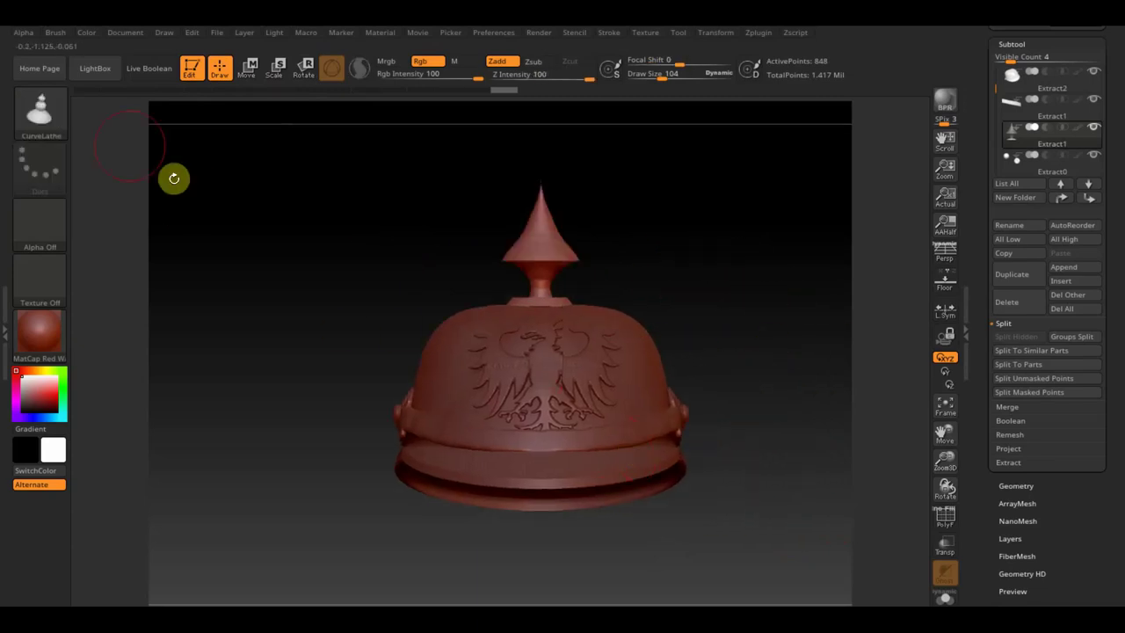
- Choose the IMM Clothing HardW insert-mesh brush
left_click(35, 121)
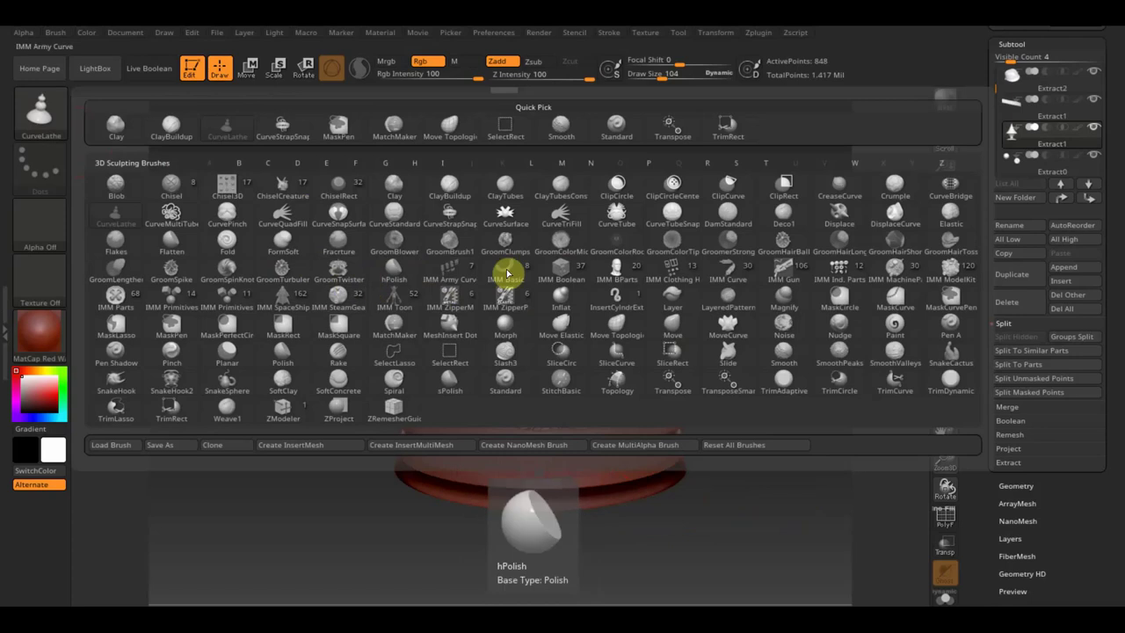
left_click(673, 272)
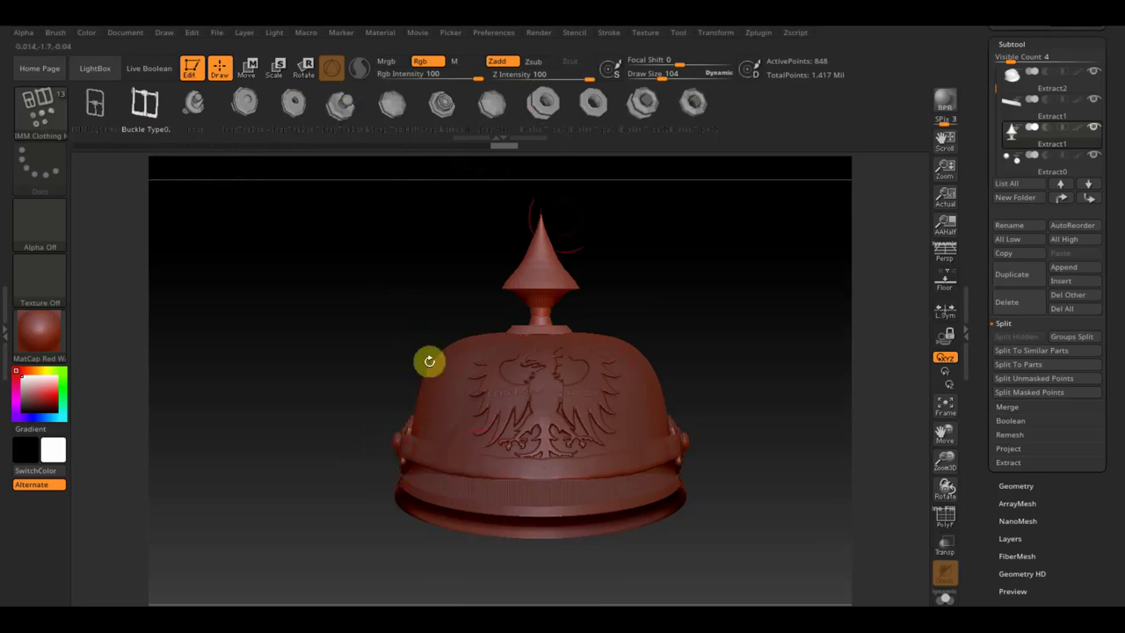
mouse_move(750, 321)
left_mouse_down()
mouse_move(746, 308)
mouse_move(761, 334)
left_mouse_up()
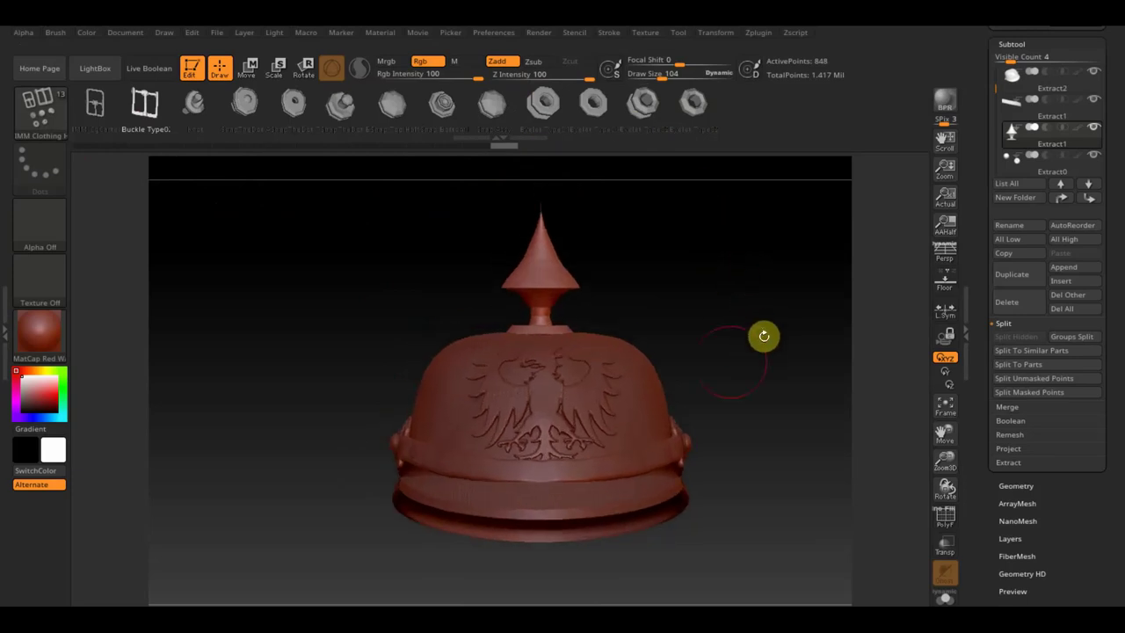
- Select the band subtool and insert one buckle centred on its front, undoing the misplaced first try
left_click(544, 474, "alt")
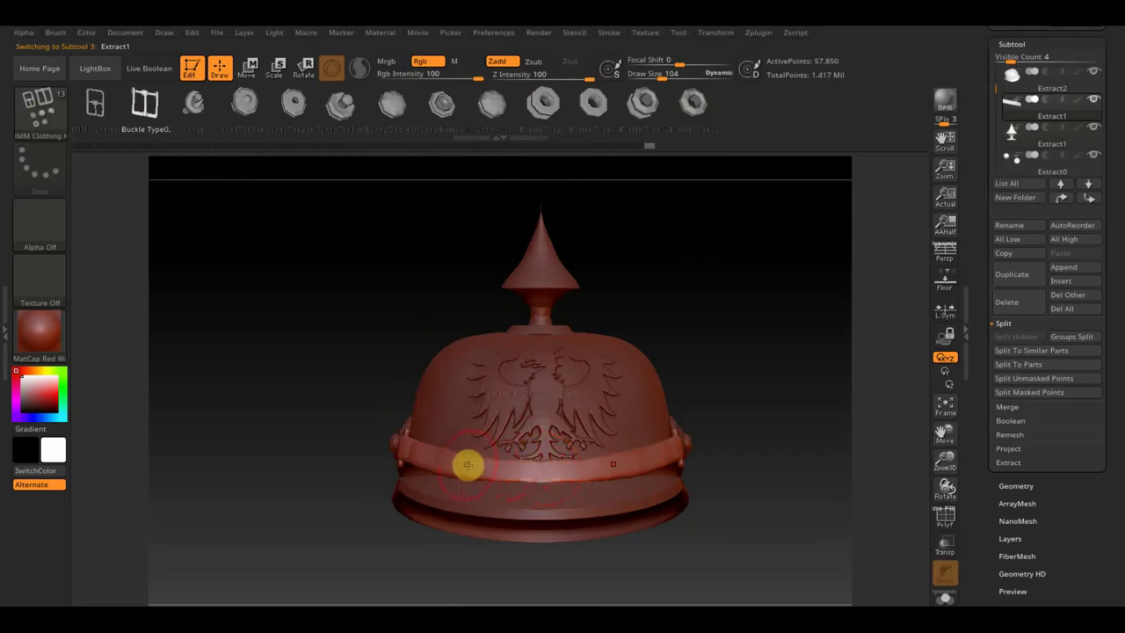
left_click_drag(463, 480, 463, 486)
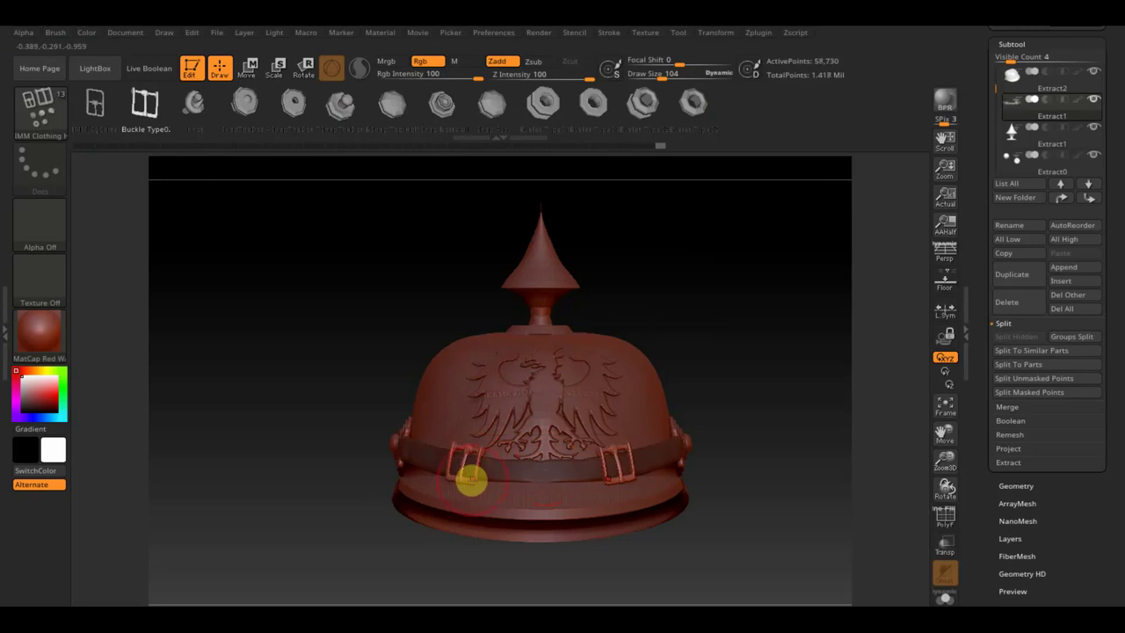
key("ctrl+z")
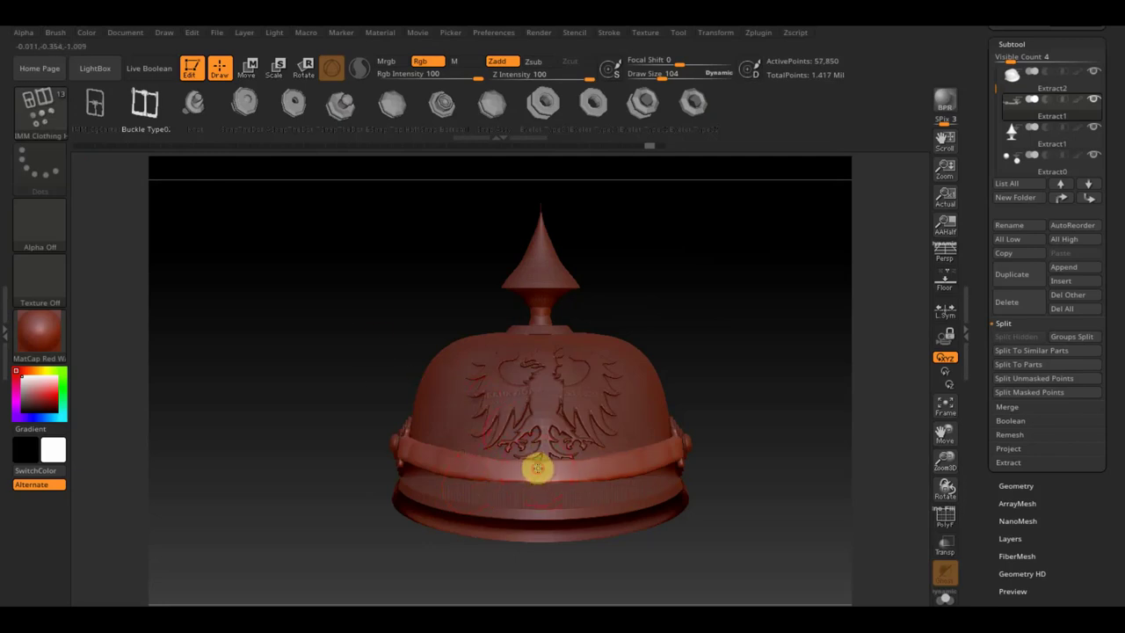
left_click_drag(540, 475, 566, 475)
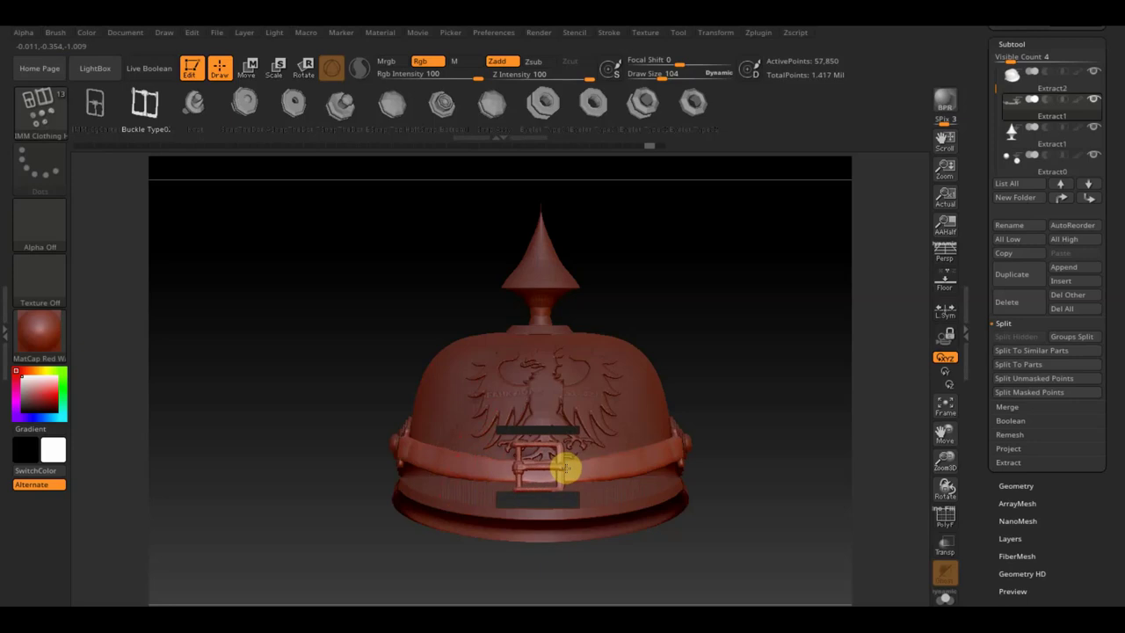
left_click_drag(566, 470, 567, 467)
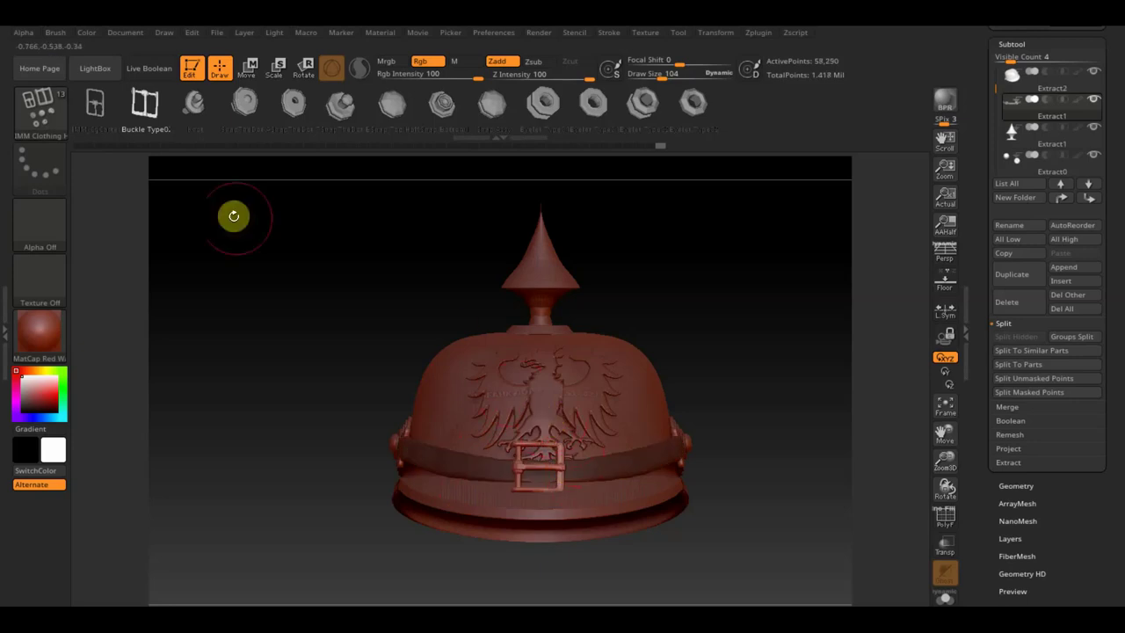
left_click(63, 119)
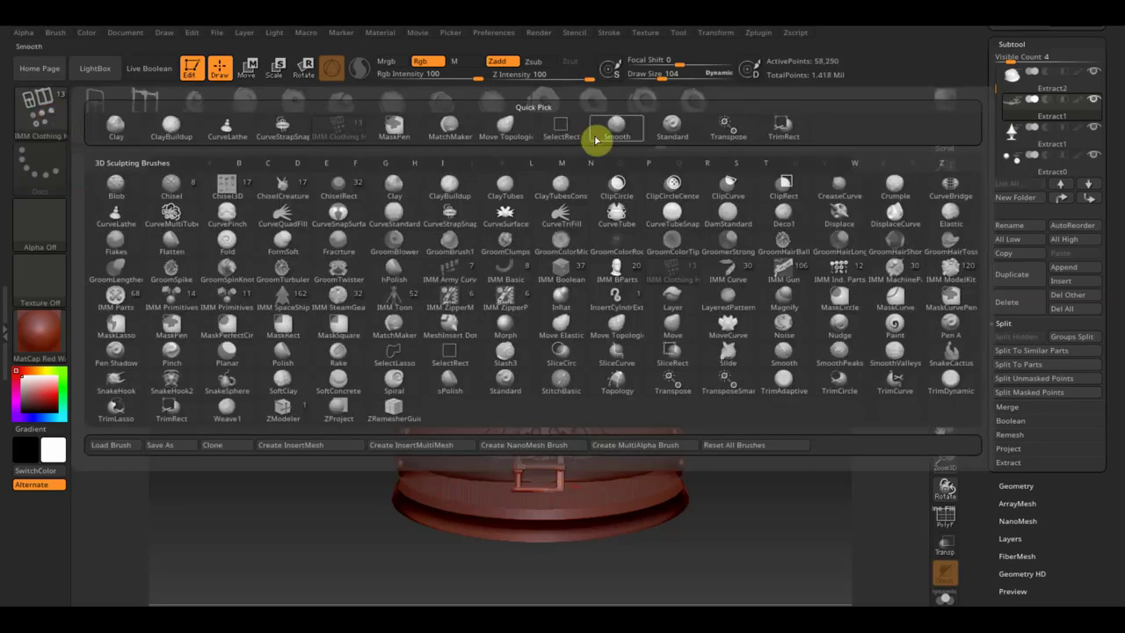
- Mask the buckle, Groups Split it off the band, and select the new buckle subtool
left_click(673, 123)
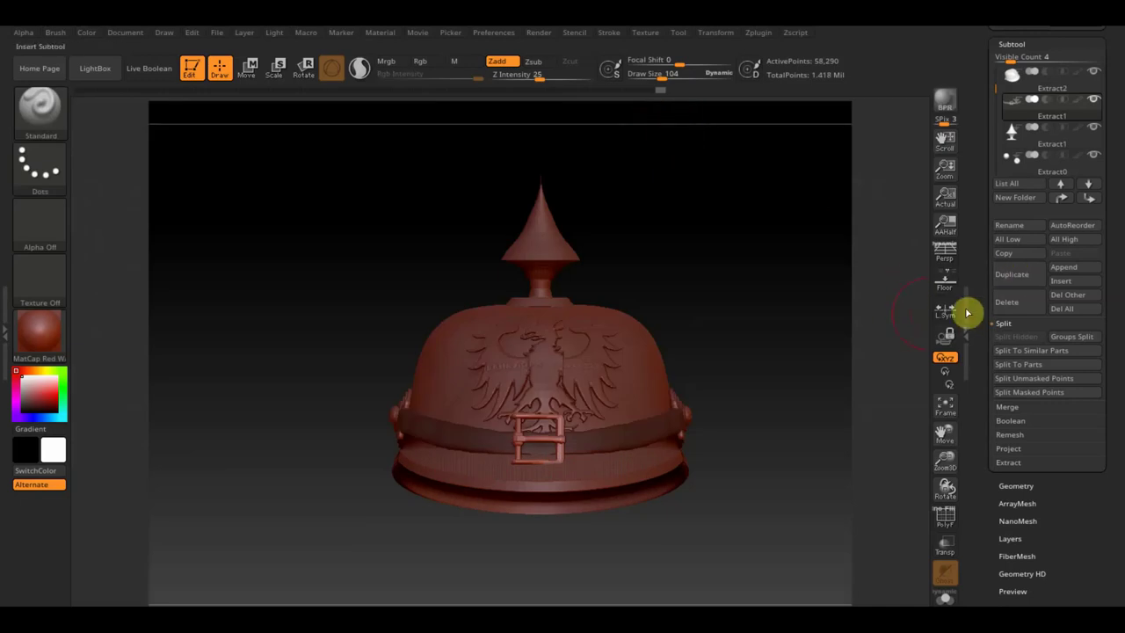
key("ctrl")
left_click(800, 353, "ctrl")
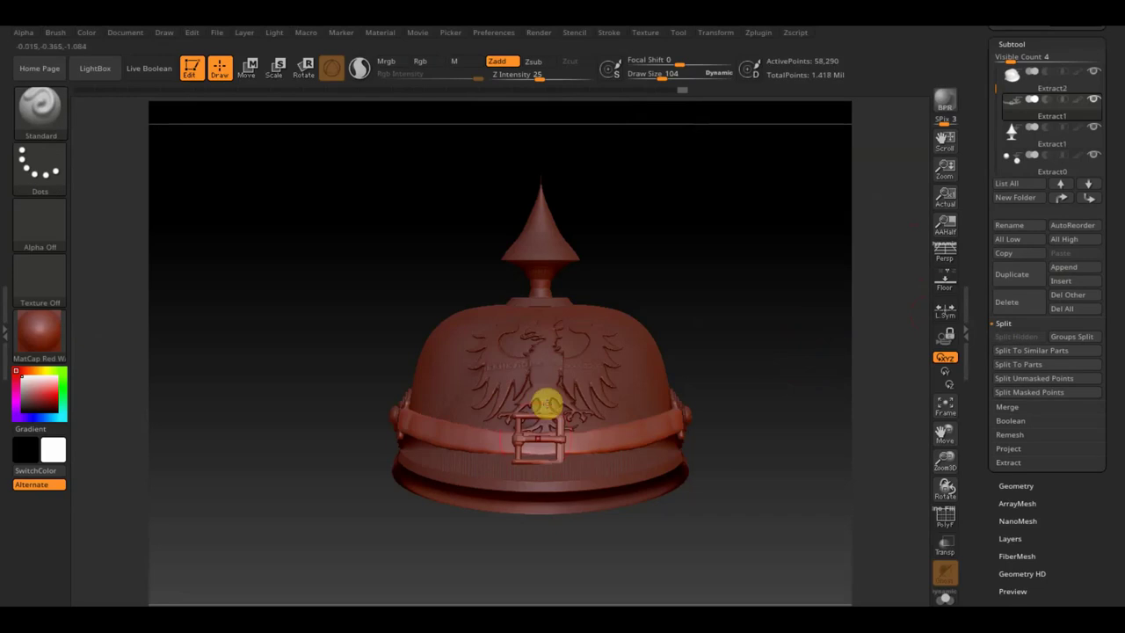
left_click(870, 347)
left_click(1070, 336)
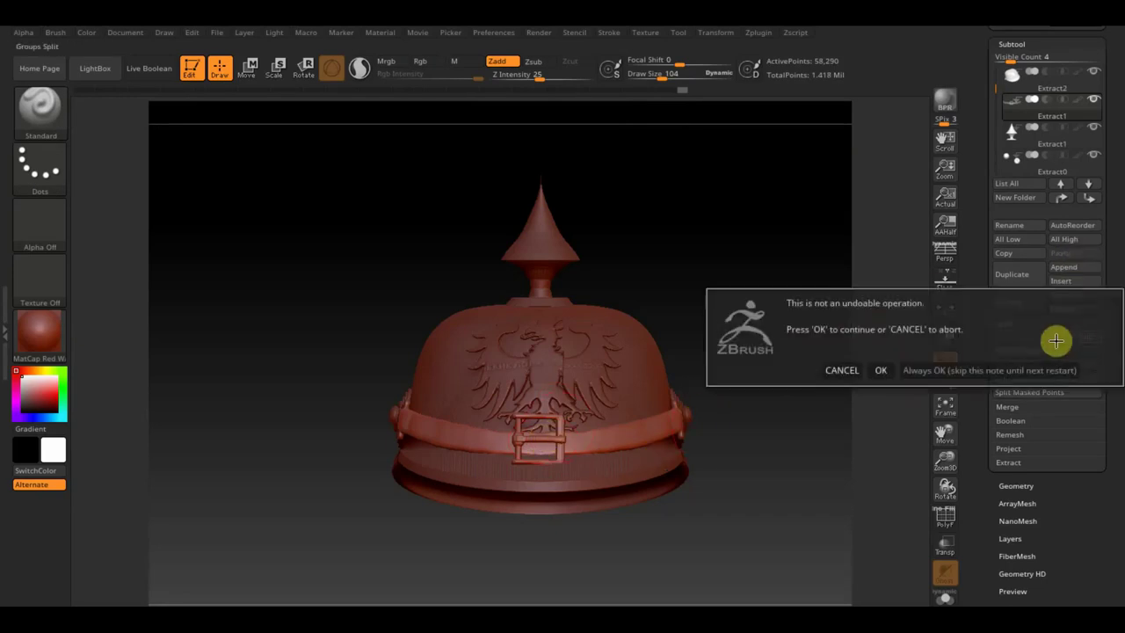
left_click(879, 368)
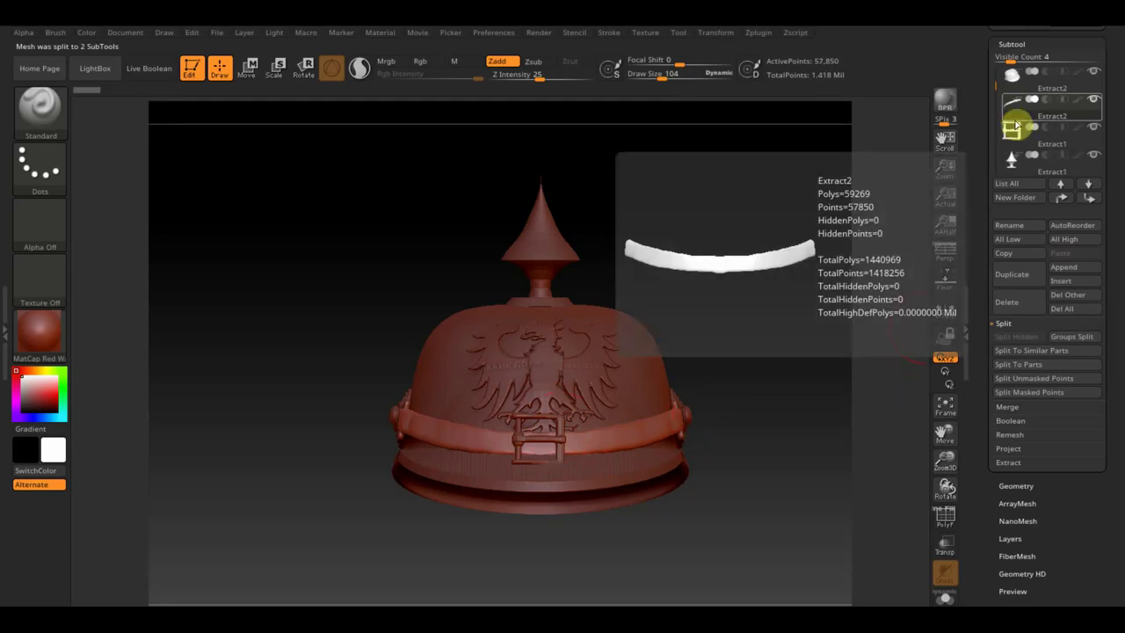
mouse_move(1012, 79)
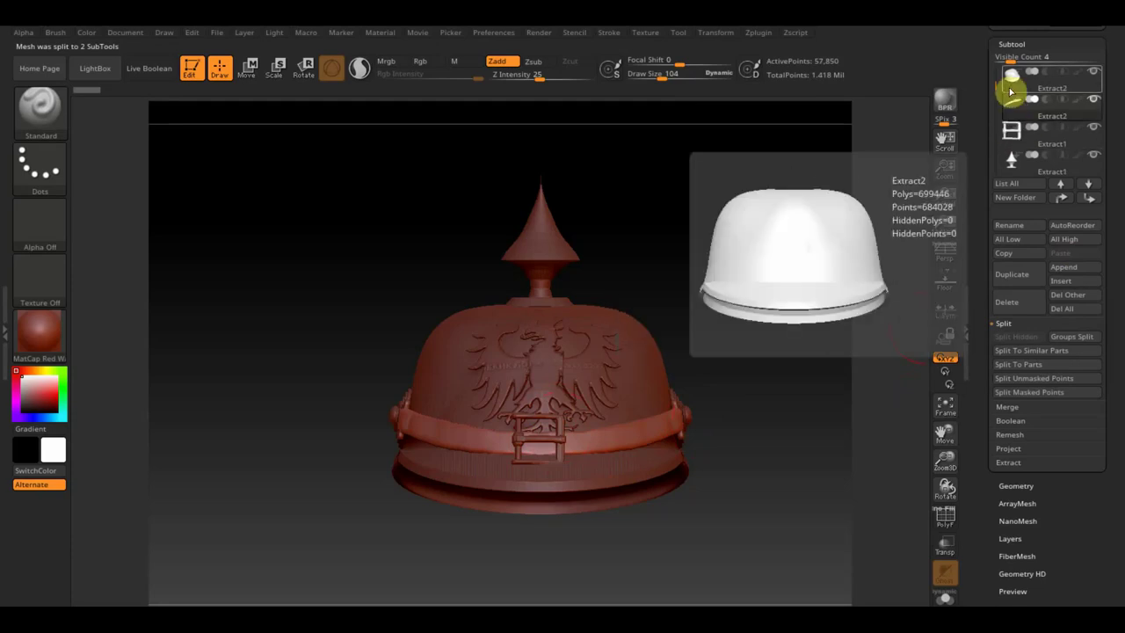
left_click(1012, 141)
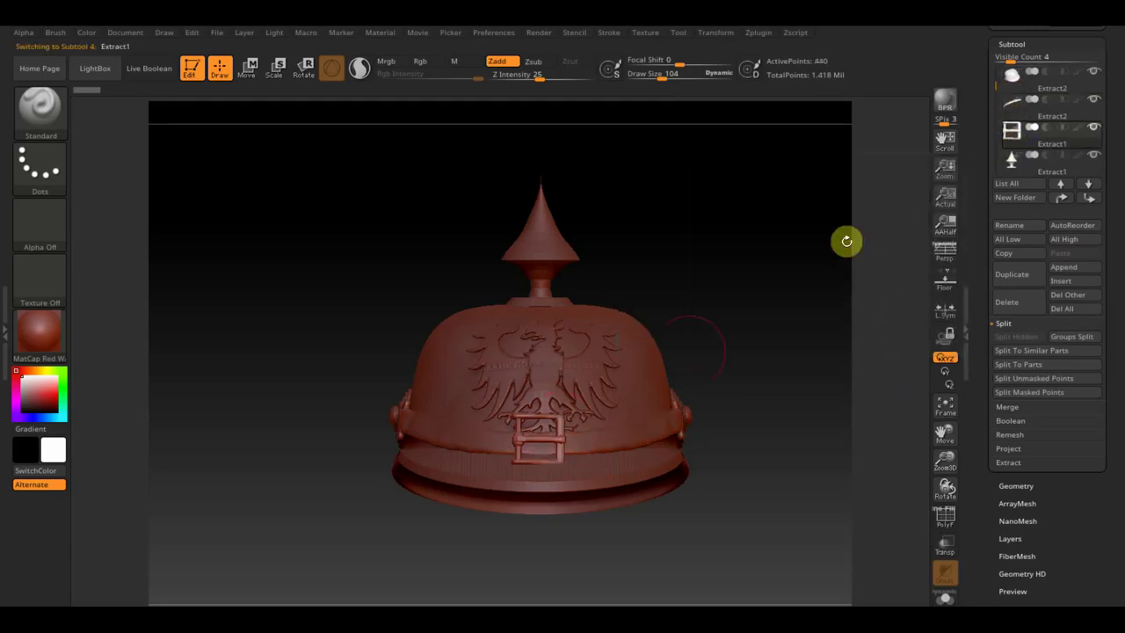
- Put the Move gizmo on the buckle, zoom in, and view the helmet from above
mouse_move(663, 513)
left_mouse_down()
mouse_move(695, 507)
mouse_move(662, 515)
mouse_move(668, 531)
mouse_move(700, 527)
left_mouse_up()
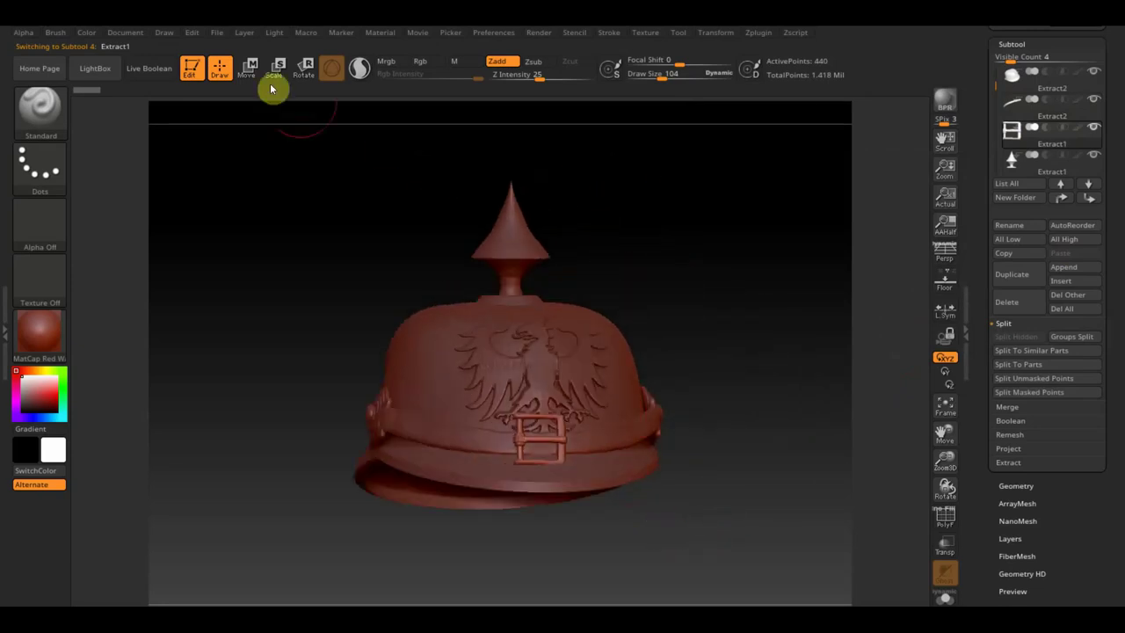
left_click(247, 67)
left_click_drag(664, 481, 695, 512)
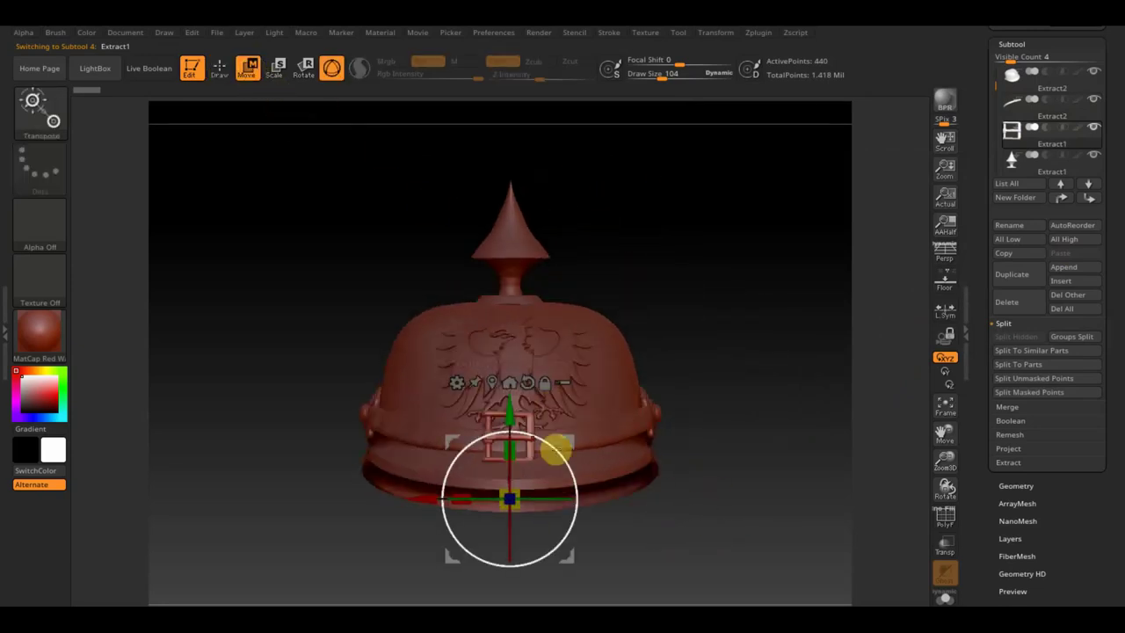
left_click_drag(511, 413, 517, 356, "alt")
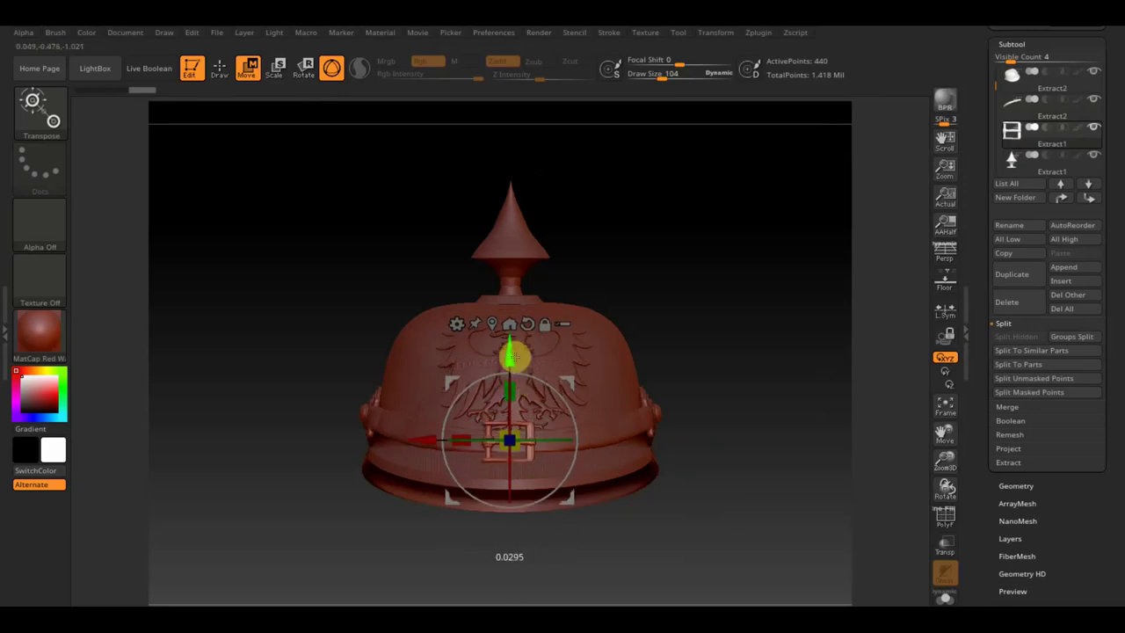
mouse_move(753, 366)
left_mouse_down("alt")
mouse_move(738, 375)
mouse_move(756, 410)
left_mouse_up("alt")
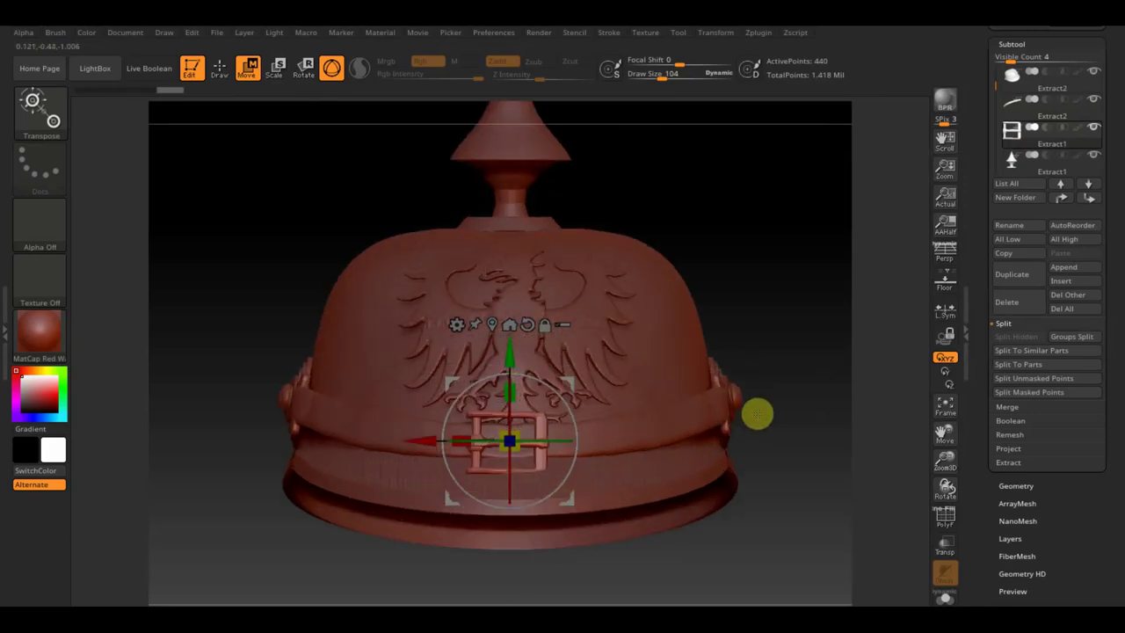
left_click(569, 414)
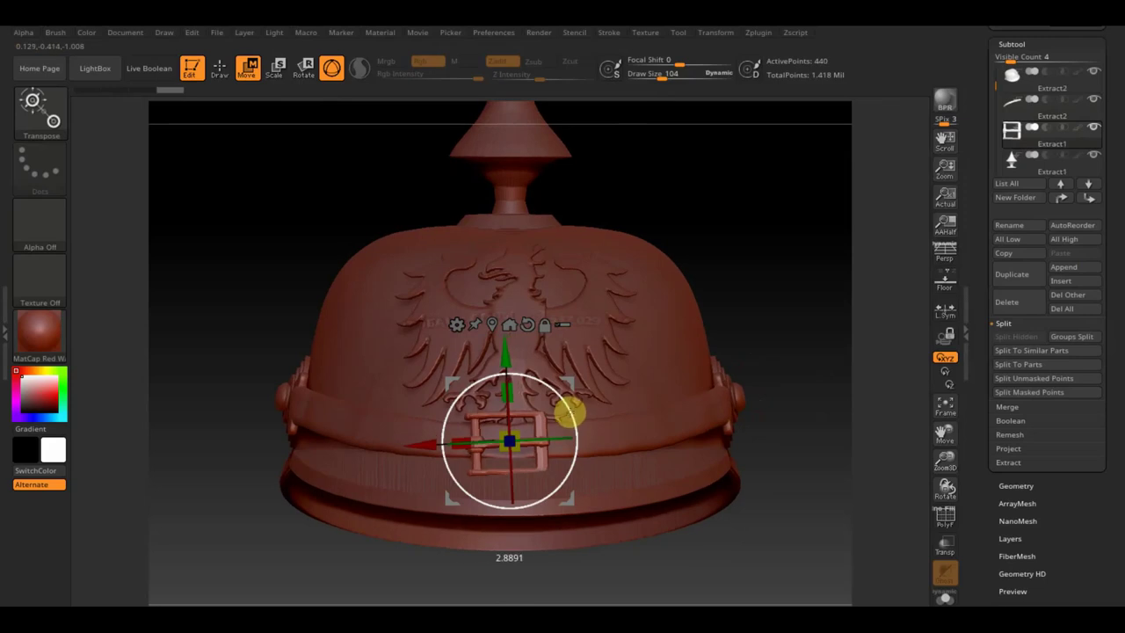
mouse_move(783, 355)
left_mouse_down()
mouse_move(800, 394)
mouse_move(797, 435)
mouse_move(776, 297)
mouse_move(776, 363)
mouse_move(699, 408)
mouse_move(755, 484)
mouse_move(748, 505)
left_mouse_up()
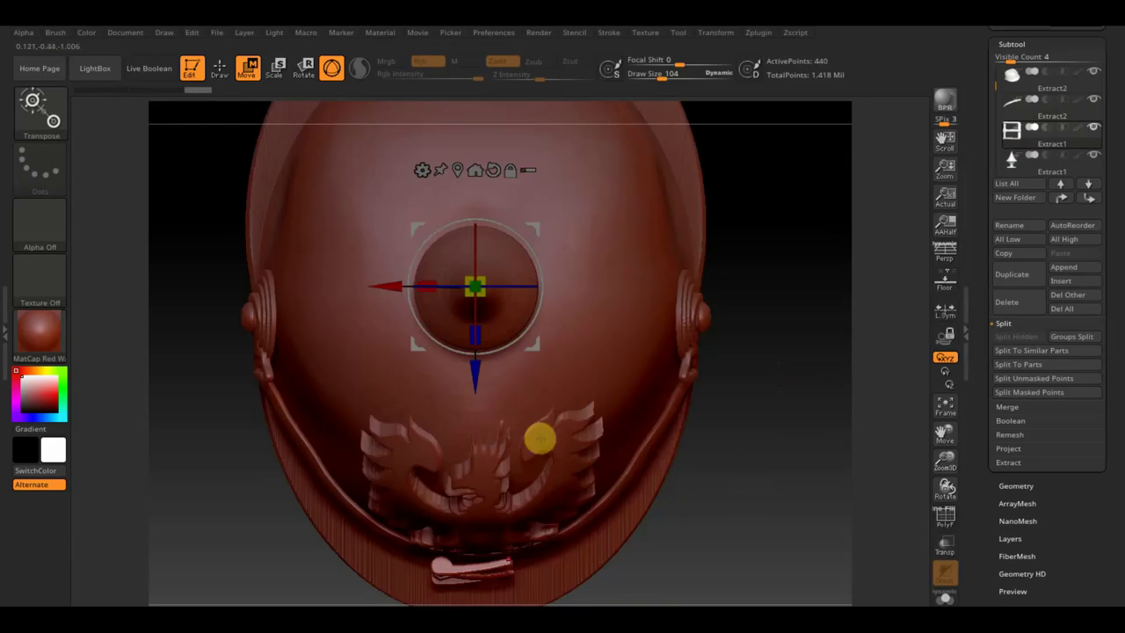
- Swing the buckle around toward the side of the helmet with the gizmo
mouse_move(486, 366)
left_mouse_down("alt")
mouse_move(475, 407)
mouse_move(475, 554)
left_mouse_up("alt")
left_click_drag(730, 576, 754, 390, "alt")
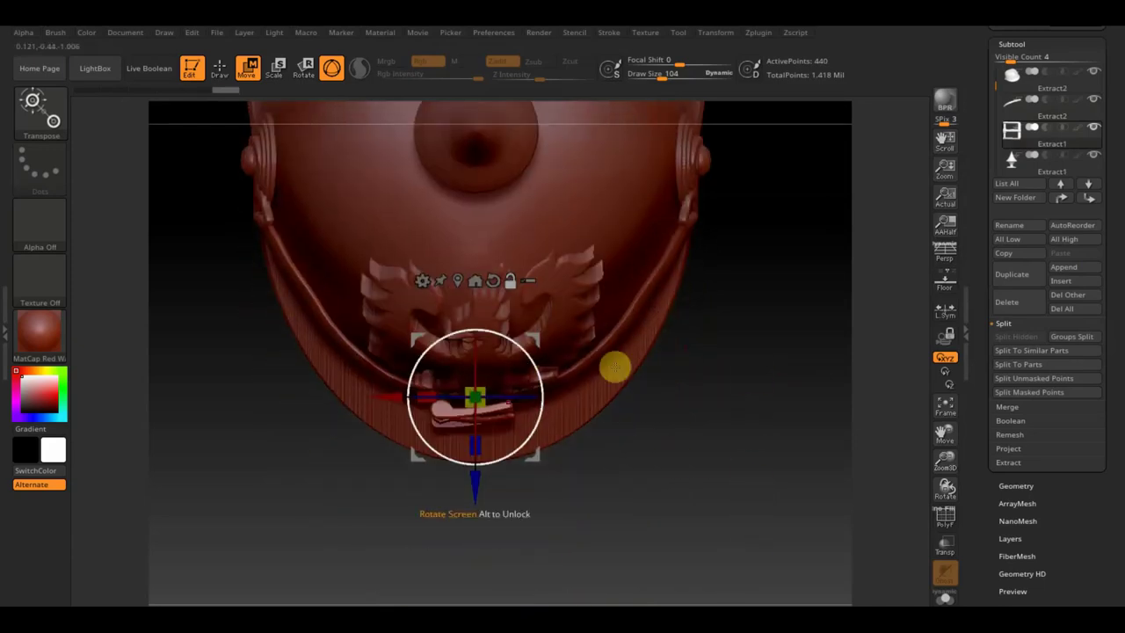
left_click_drag(475, 478, 469, 495, "alt")
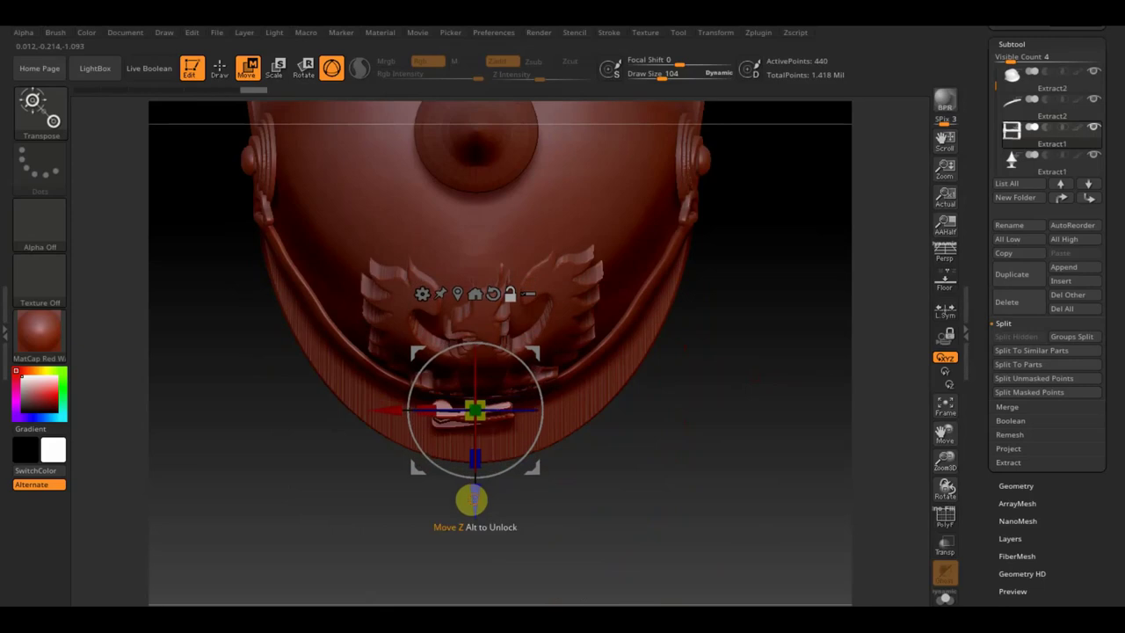
mouse_move(552, 408)
left_mouse_down()
mouse_move(542, 397)
mouse_move(542, 407)
left_mouse_up()
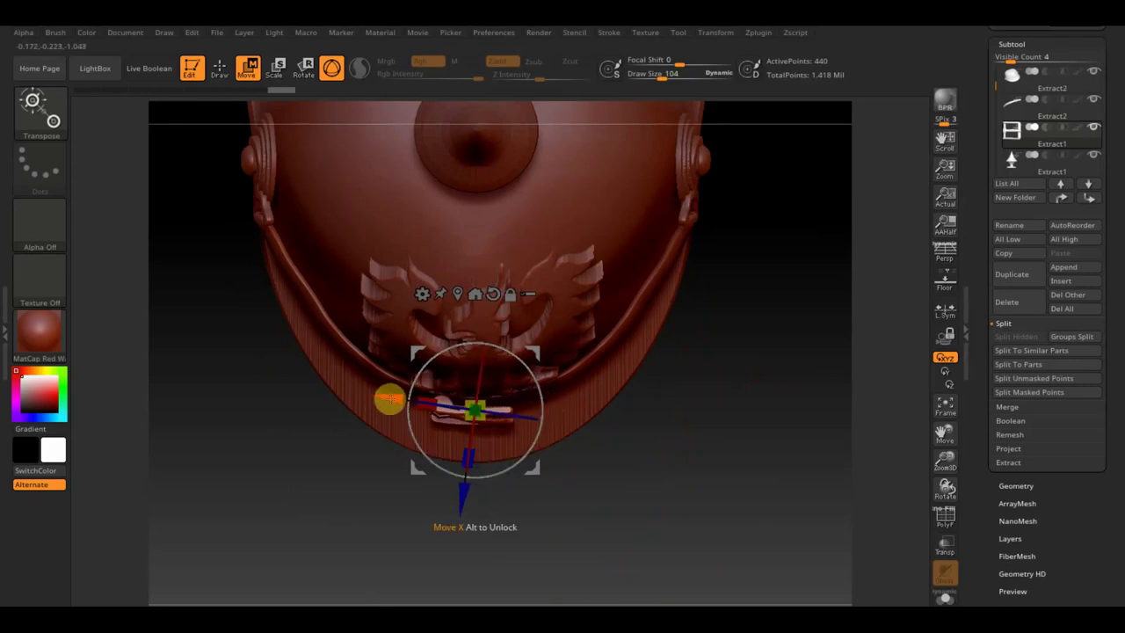
mouse_move(386, 396)
left_mouse_down()
mouse_move(267, 300)
mouse_move(302, 304)
left_mouse_up()
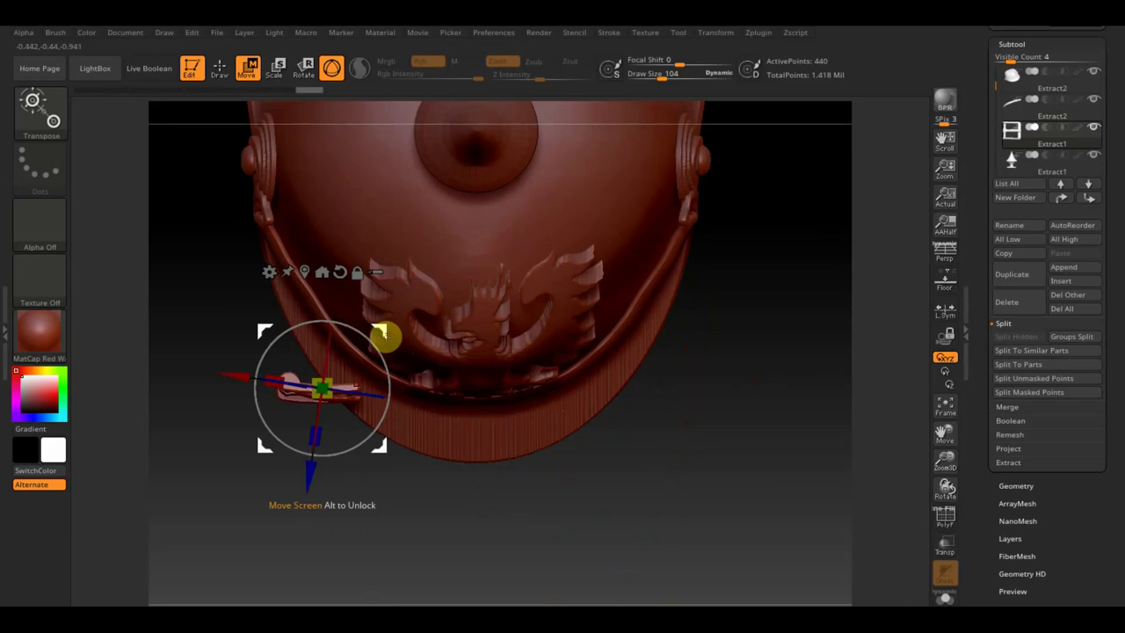
mouse_move(380, 335)
left_mouse_down()
mouse_move(391, 390)
mouse_move(394, 278)
left_mouse_up()
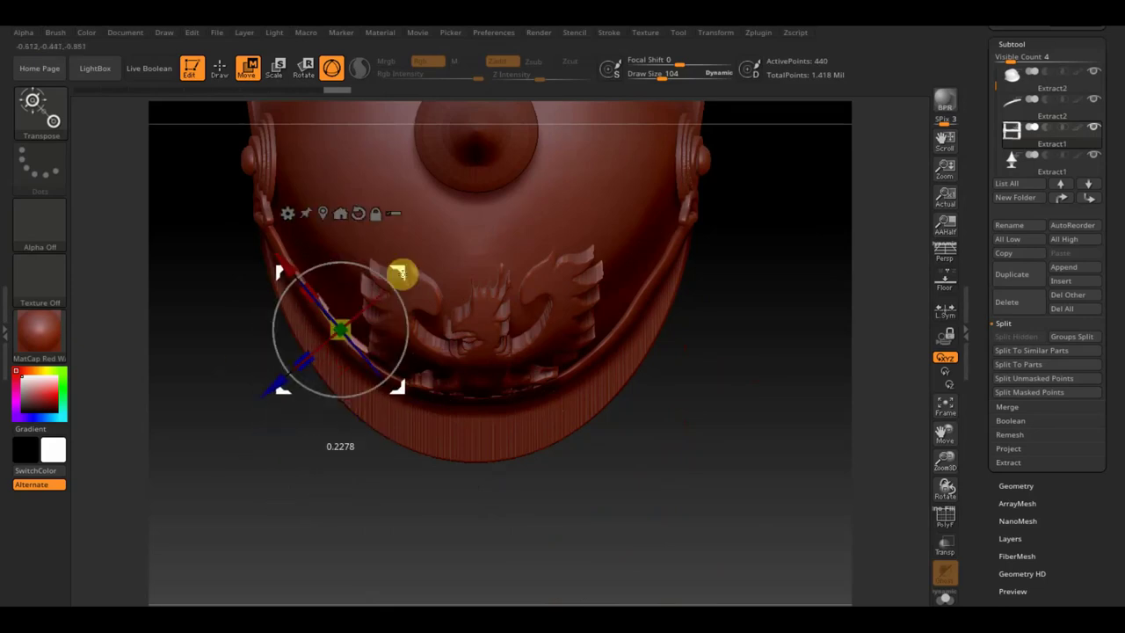
- Align the buckle with the band and raise it onto the side strap
mouse_move(703, 504)
left_mouse_down()
mouse_move(702, 366)
mouse_move(735, 384)
left_mouse_up()
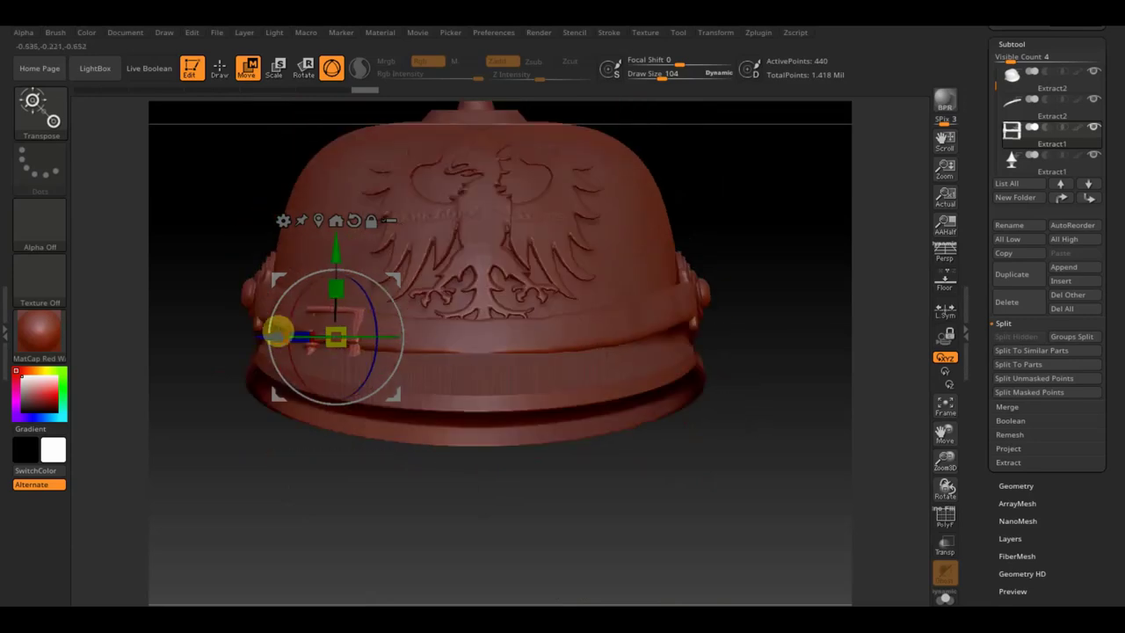
left_click_drag(231, 458, 278, 472)
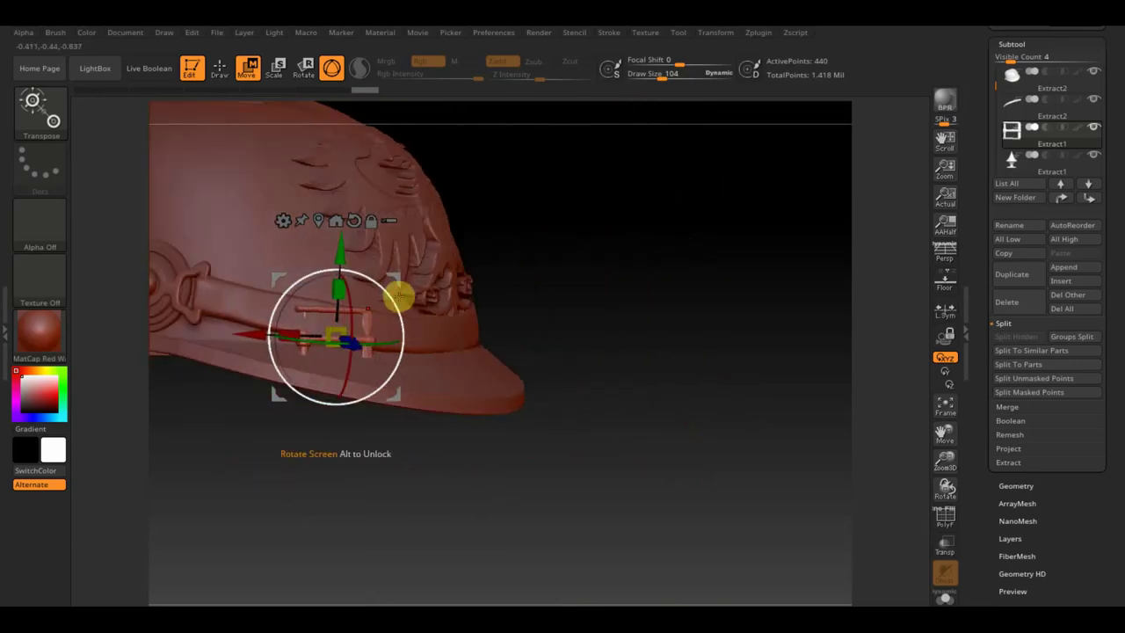
left_click_drag(397, 293, 400, 302)
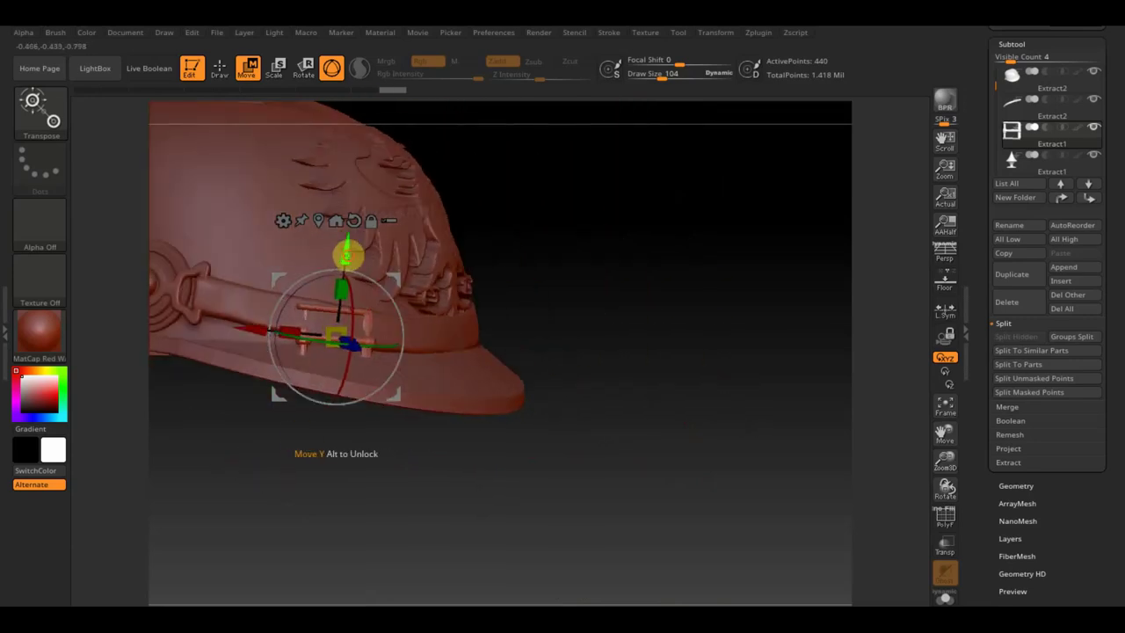
mouse_move(346, 251)
left_mouse_down()
mouse_move(348, 233)
mouse_move(344, 276)
mouse_move(376, 284)
left_mouse_up()
mouse_move(492, 342)
left_mouse_down()
mouse_move(595, 381)
mouse_move(584, 469)
mouse_move(568, 351)
mouse_move(592, 359)
mouse_move(652, 442)
mouse_move(731, 470)
mouse_move(684, 490)
mouse_move(680, 470)
mouse_move(497, 404)
left_mouse_up()
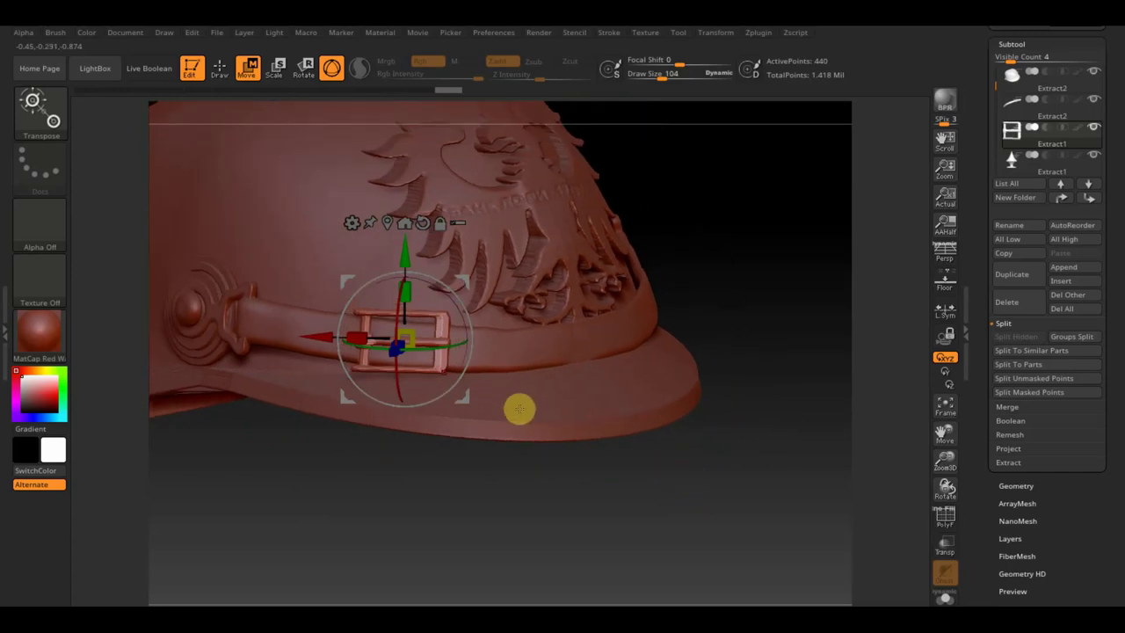
- Select the Extract2 strap subtool and the Move Topological brush
left_click(220, 69)
left_click(486, 358, "alt")
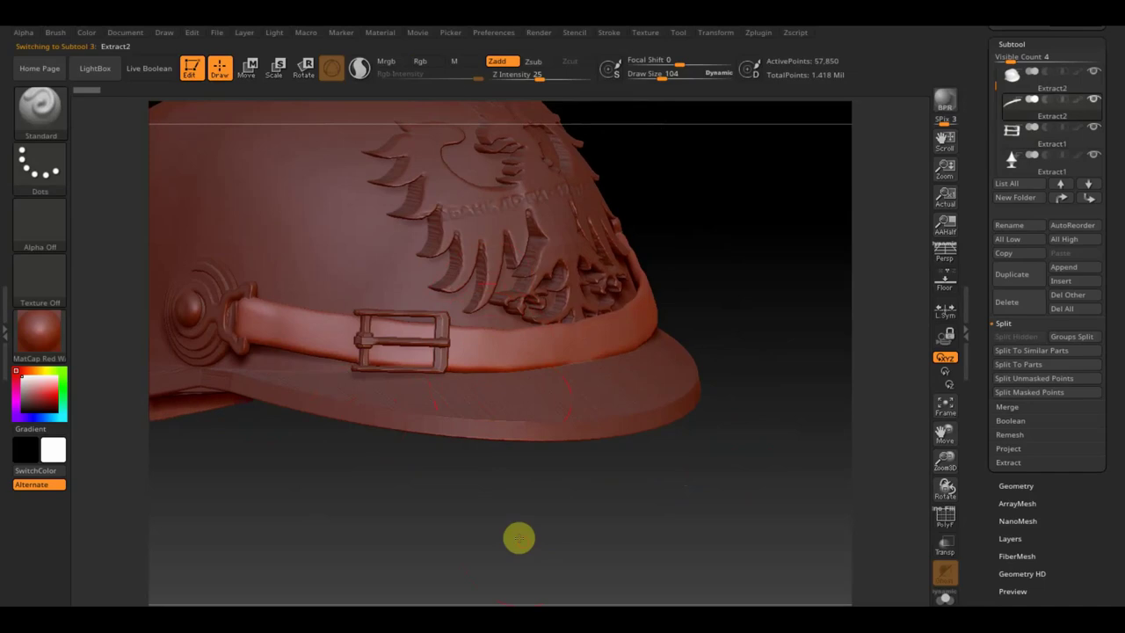
left_click_drag(517, 536, 533, 410)
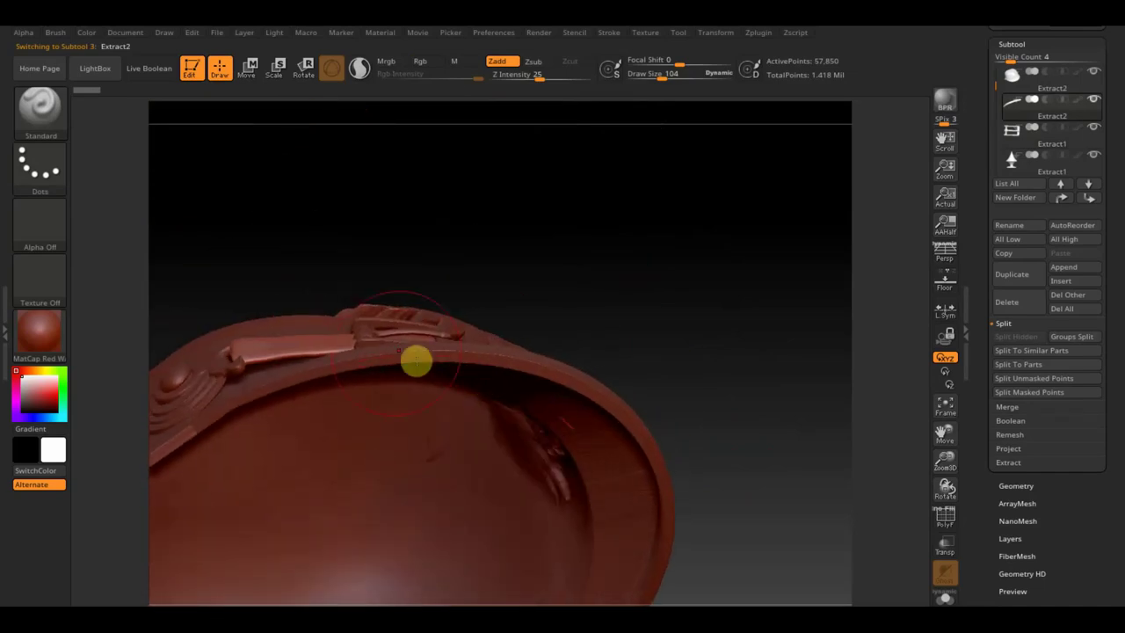
left_click(41, 106)
left_click(503, 131)
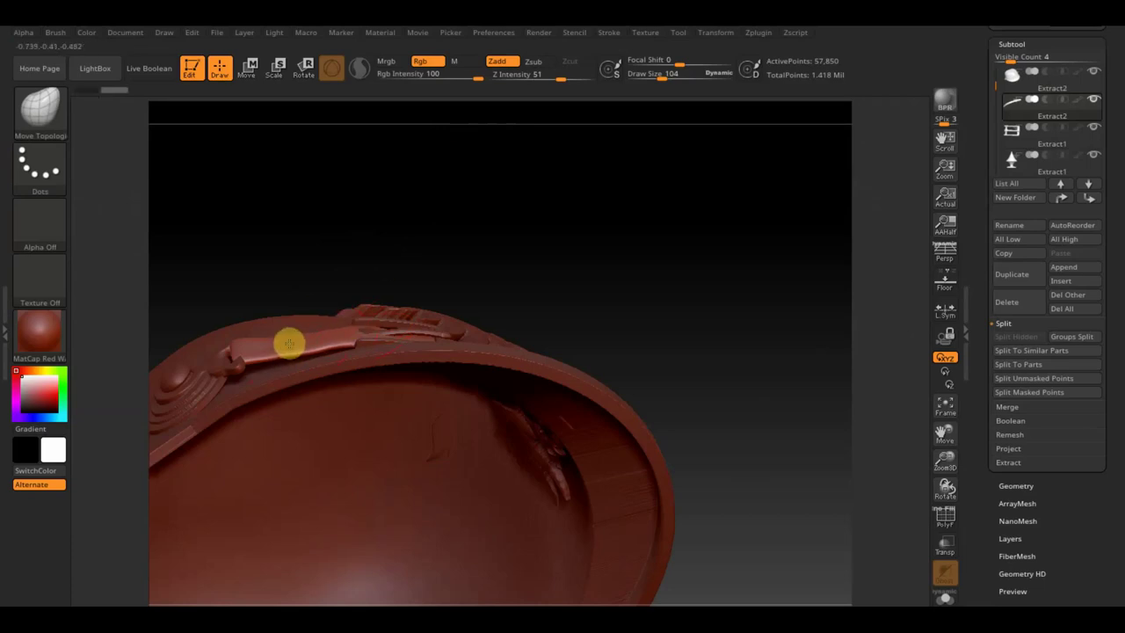
- Pull the strap so it runs through and wraps around the side buckle
mouse_move(422, 281)
left_mouse_down()
mouse_move(540, 253)
mouse_move(543, 327)
mouse_move(537, 267)
left_mouse_up()
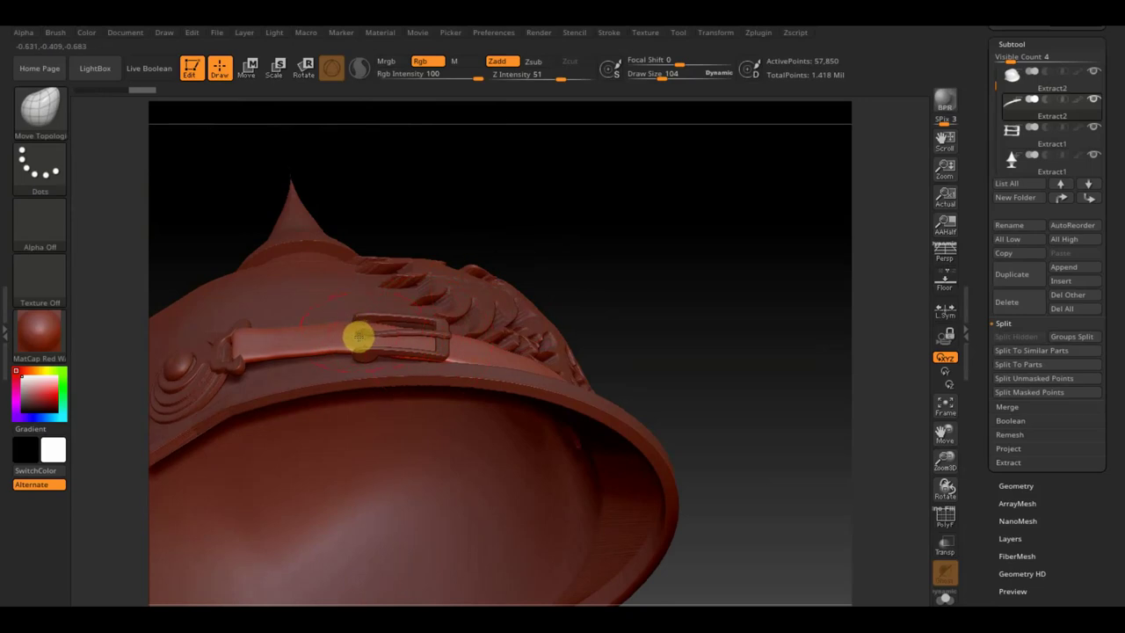
left_click_drag(362, 332, 455, 347)
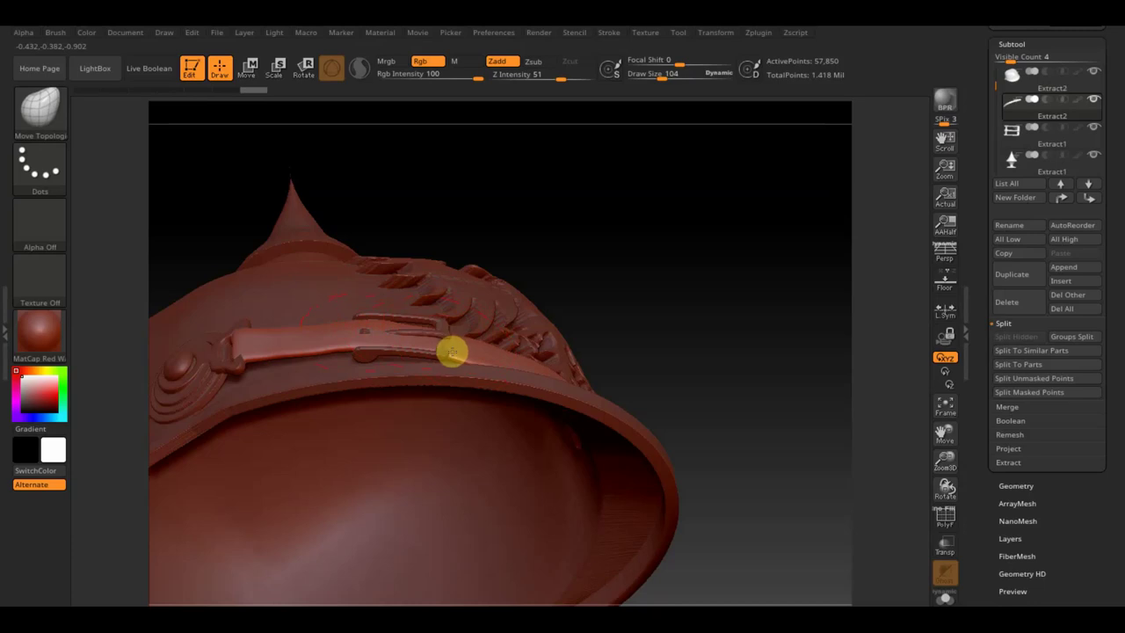
mouse_move(469, 347)
right_mouse_down()
mouse_move(636, 276)
mouse_move(620, 352)
mouse_move(465, 339)
right_mouse_up()
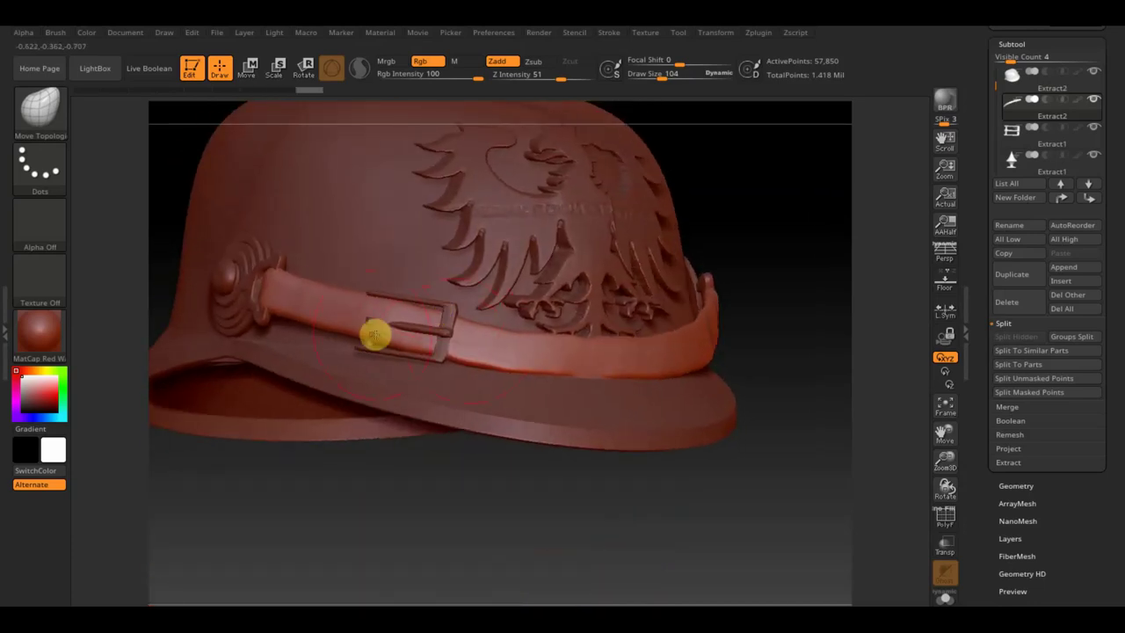
left_click_drag(362, 341, 358, 329)
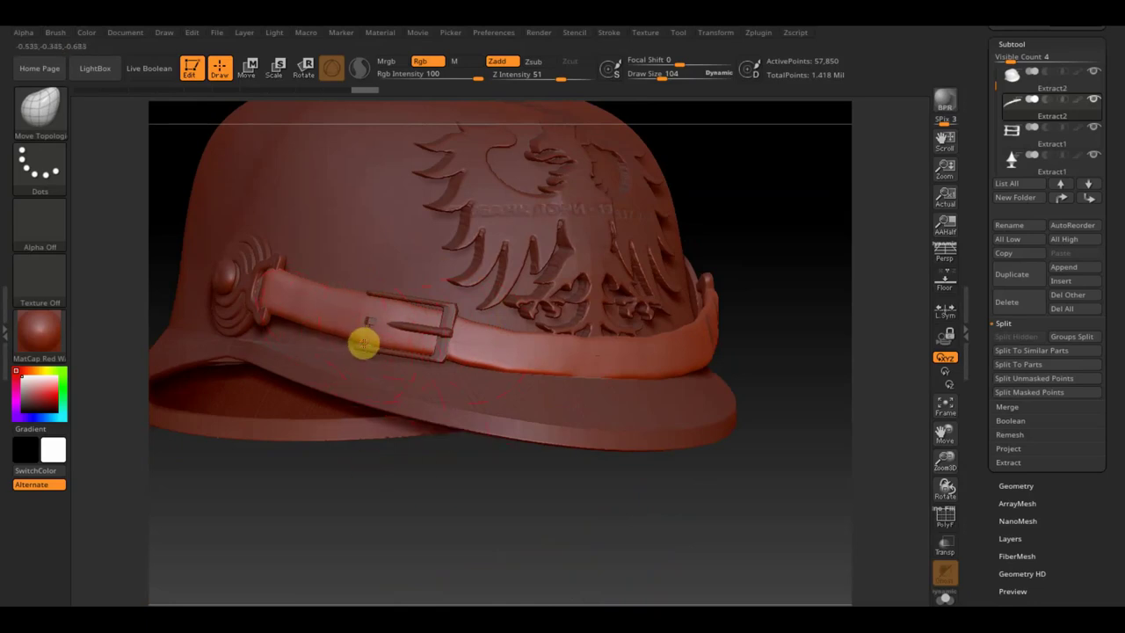
left_click_drag(364, 342, 370, 328)
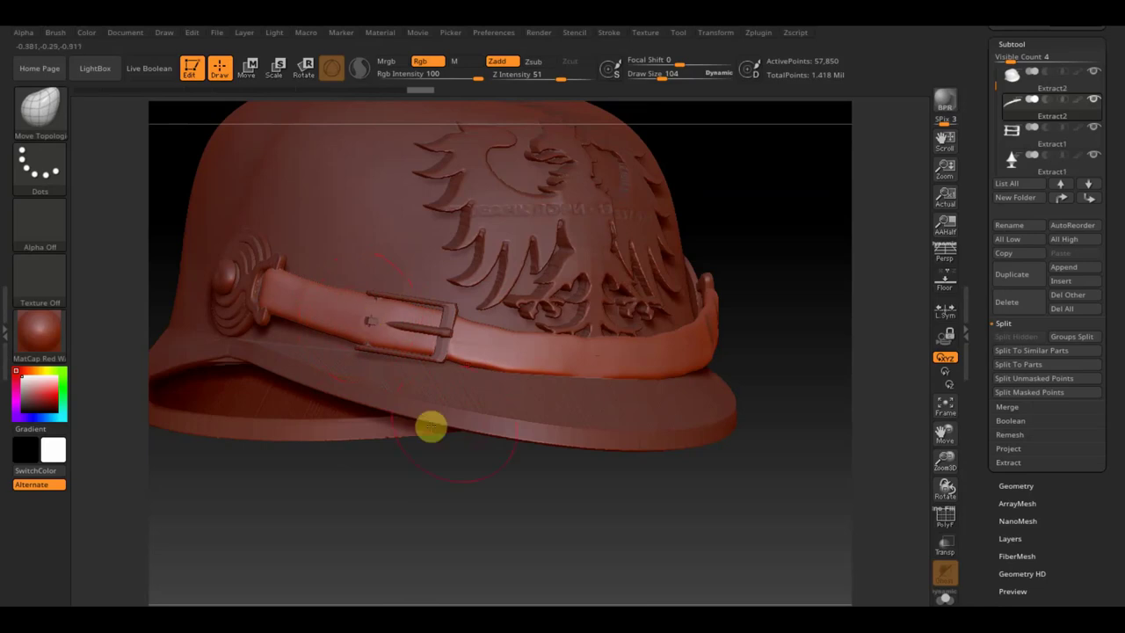
- Reduce the Draw Size and tweak the strap where it meets the buckle
left_click_drag(753, 308, 788, 305, "shift")
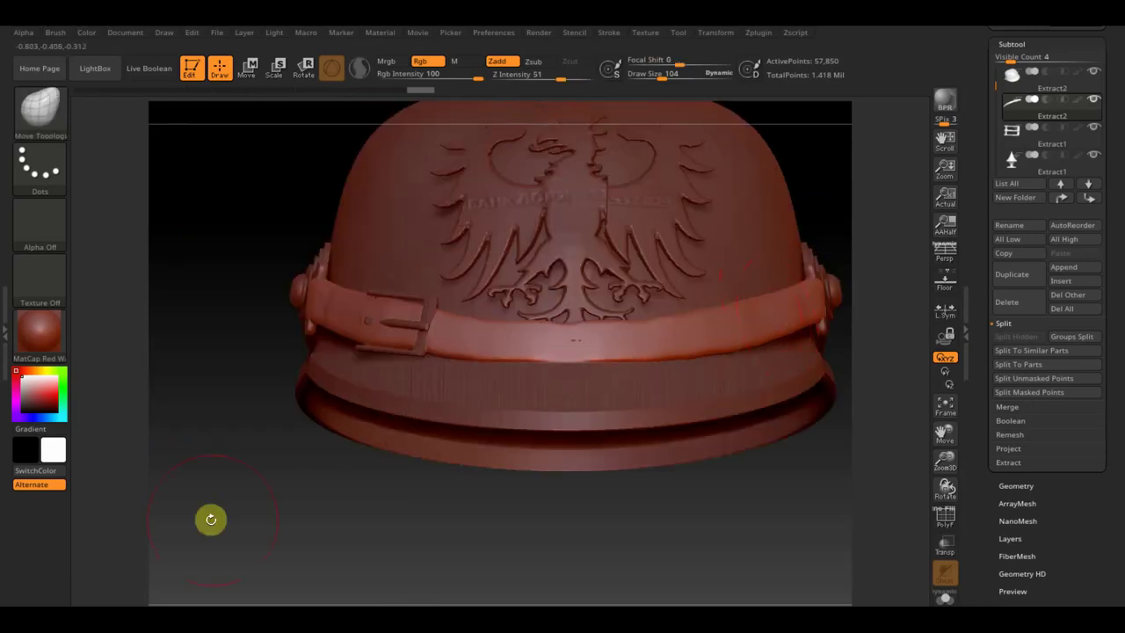
mouse_move(211, 519)
left_mouse_down()
mouse_move(266, 525)
mouse_move(196, 520)
mouse_move(241, 498)
left_mouse_up()
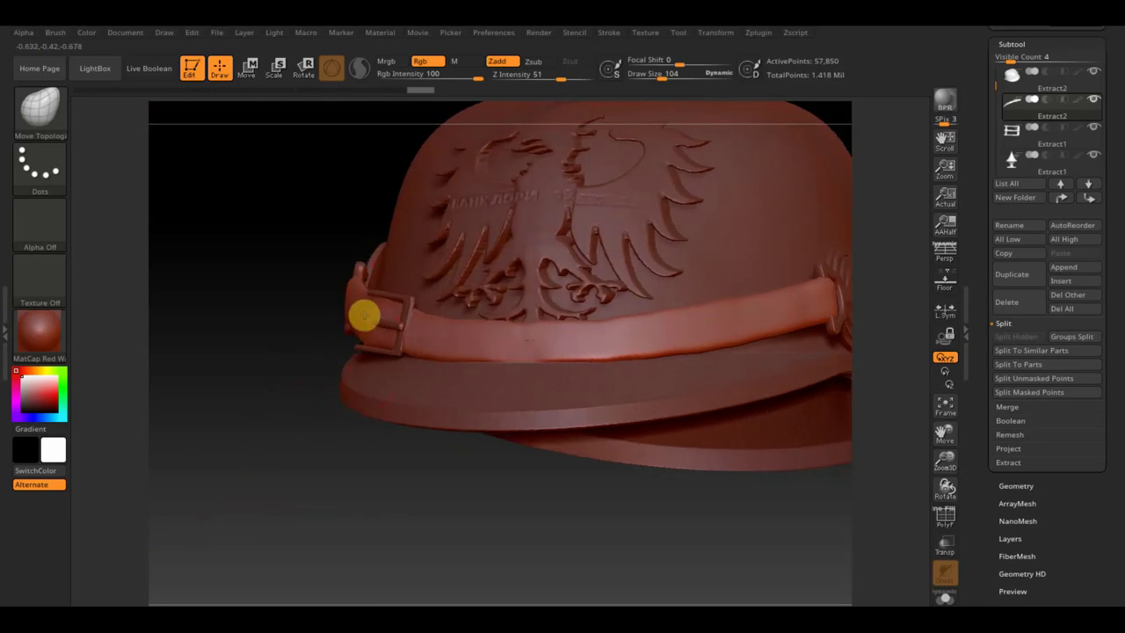
mouse_move(256, 346)
left_mouse_down()
mouse_move(289, 354)
mouse_move(264, 334)
left_mouse_up()
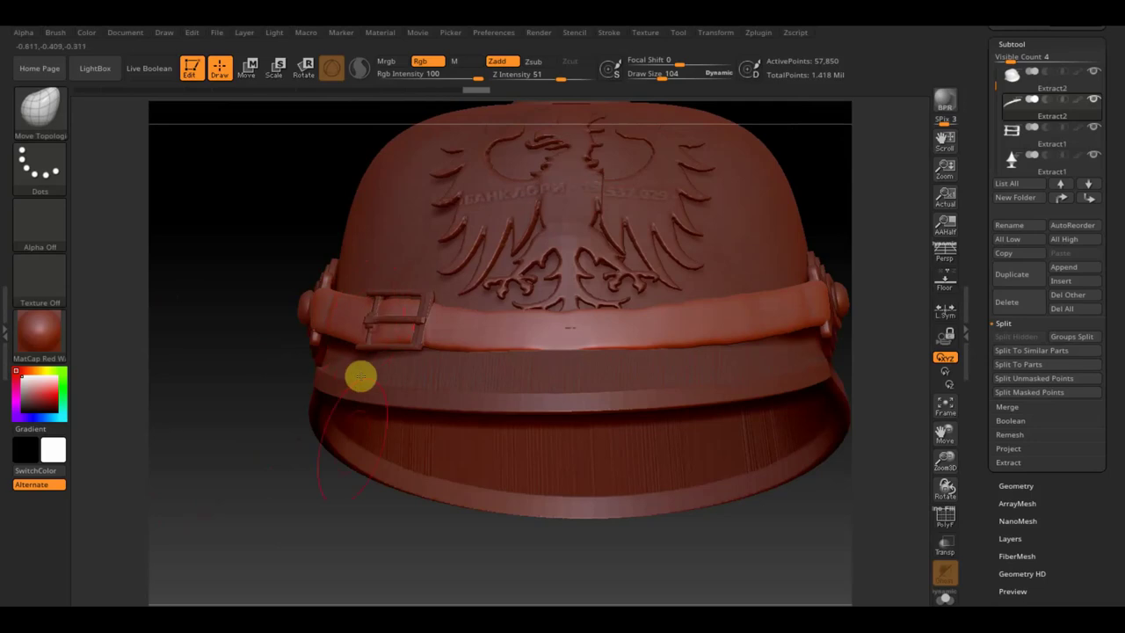
left_click_drag(286, 520, 428, 311)
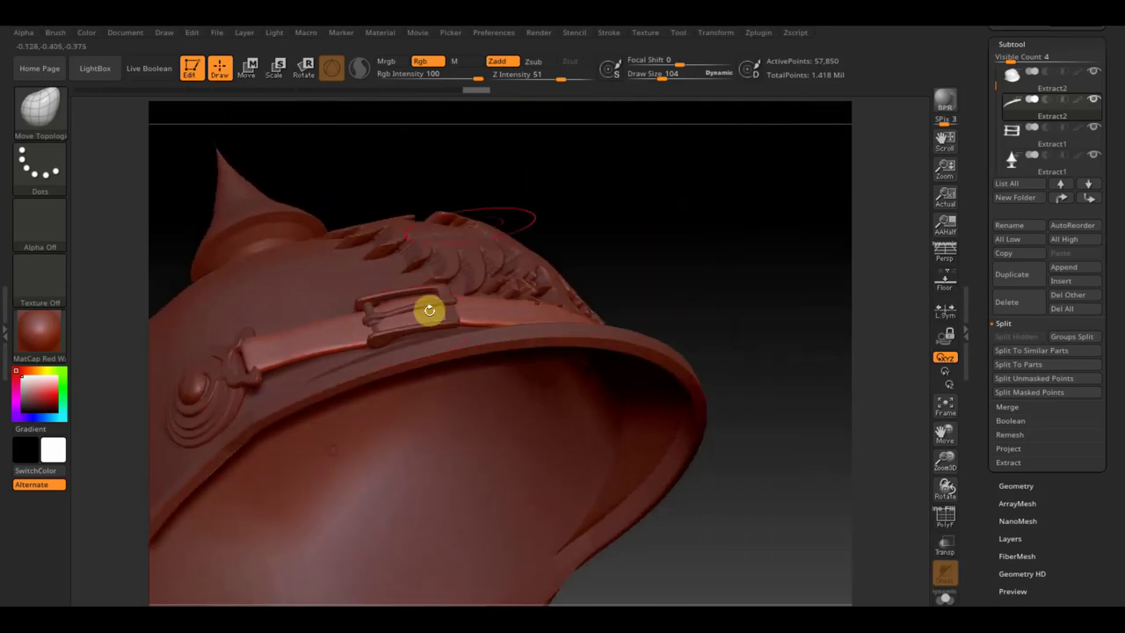
left_click_drag(660, 73, 655, 77)
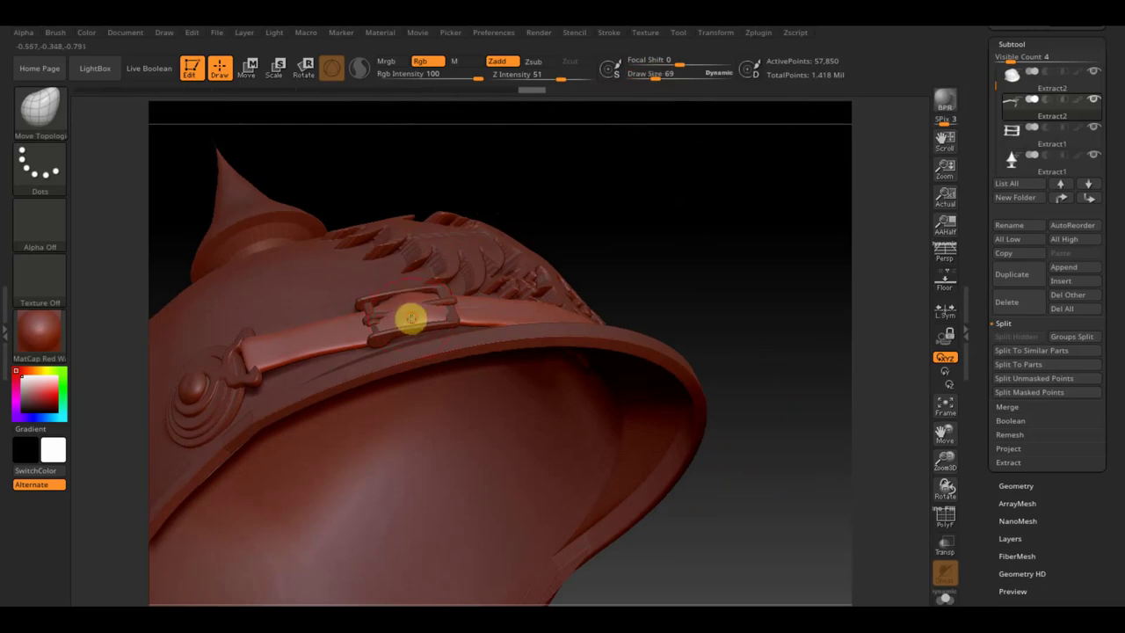
left_click_drag(410, 310, 397, 305)
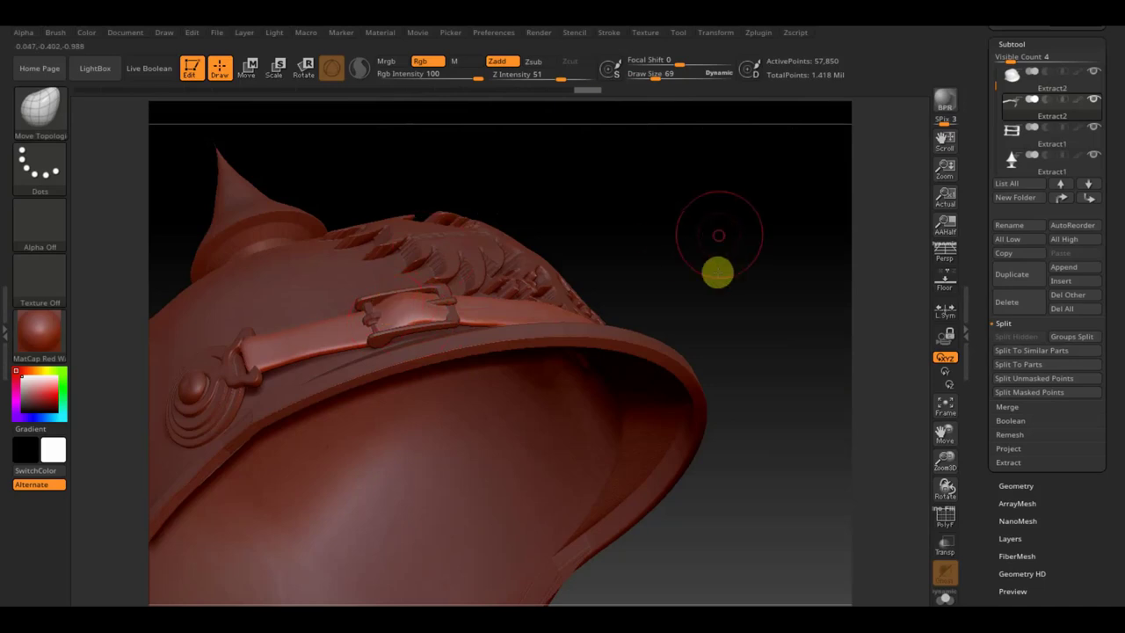
- Select the Extract1 buckle subtool and orbit to a low side view
left_click_drag(716, 269, 713, 356)
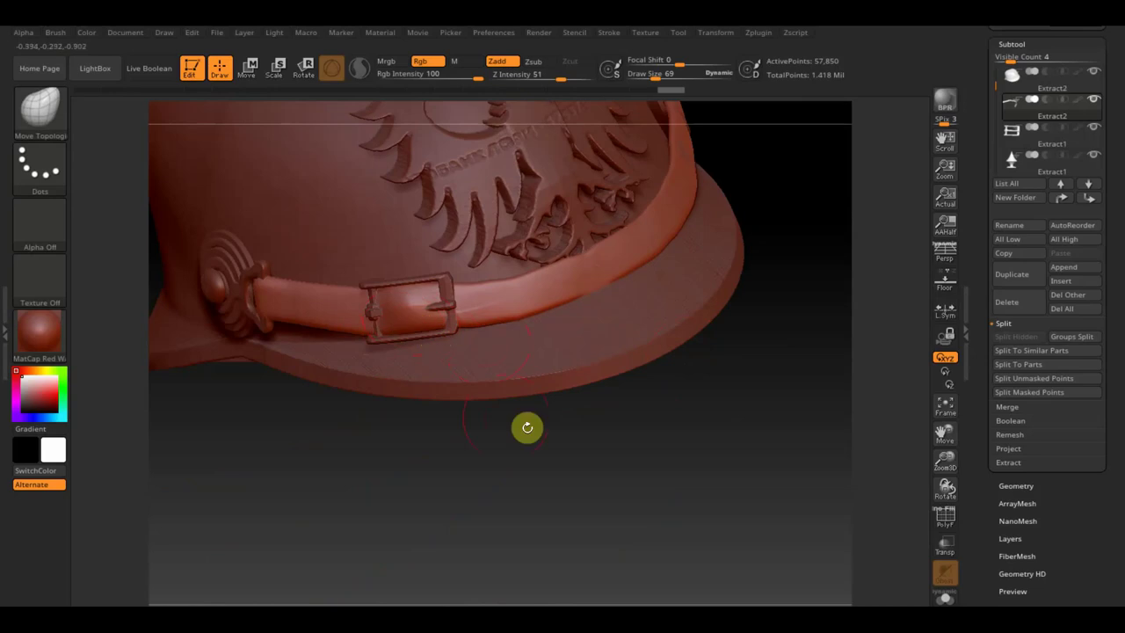
left_click_drag(527, 427, 533, 449)
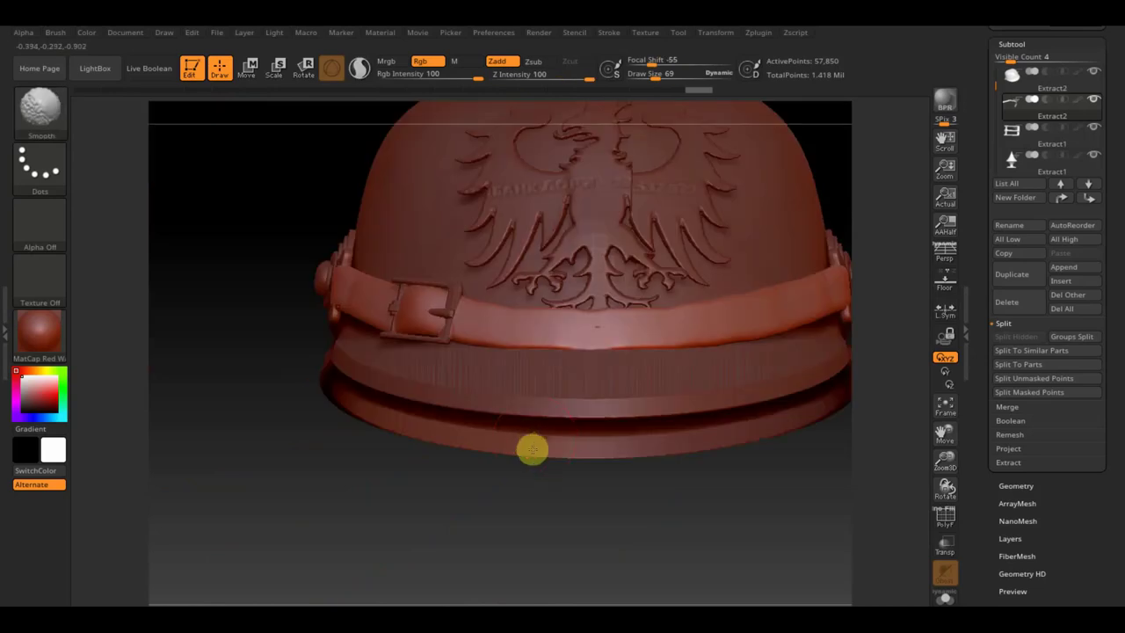
left_click(443, 338, "alt")
mouse_move(352, 472)
left_mouse_down()
mouse_move(296, 464)
mouse_move(304, 445)
mouse_move(333, 462)
mouse_move(342, 502)
mouse_move(904, 304)
left_mouse_up()
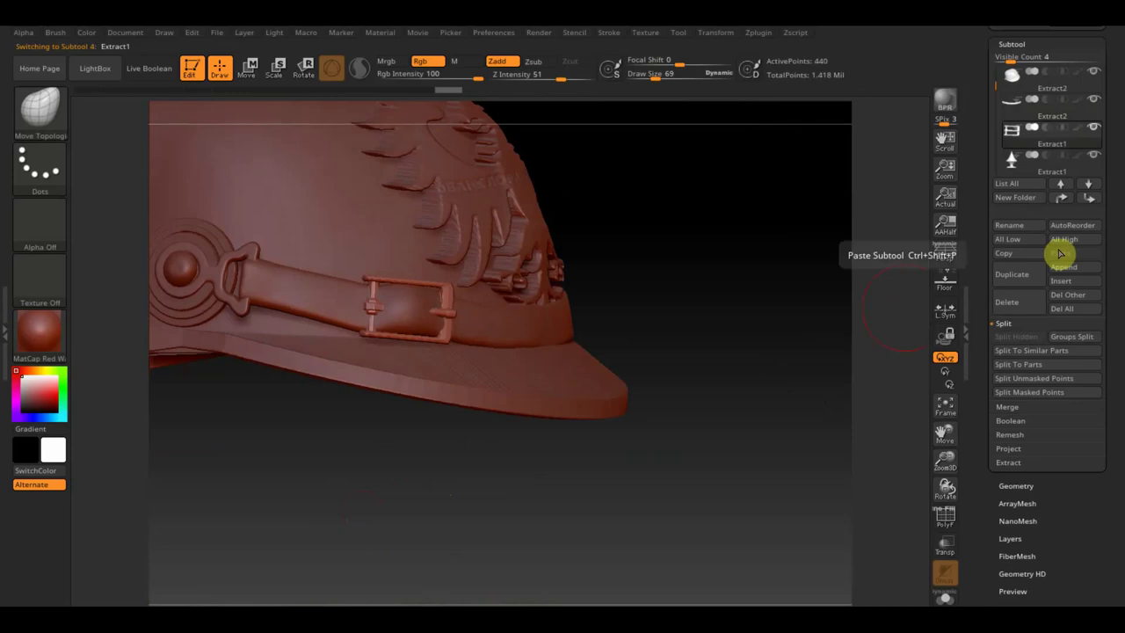
- Apply Mirror And Weld to the buckle, then select the Extract2 strap subtool
left_click(1019, 485)
left_click(1060, 339)
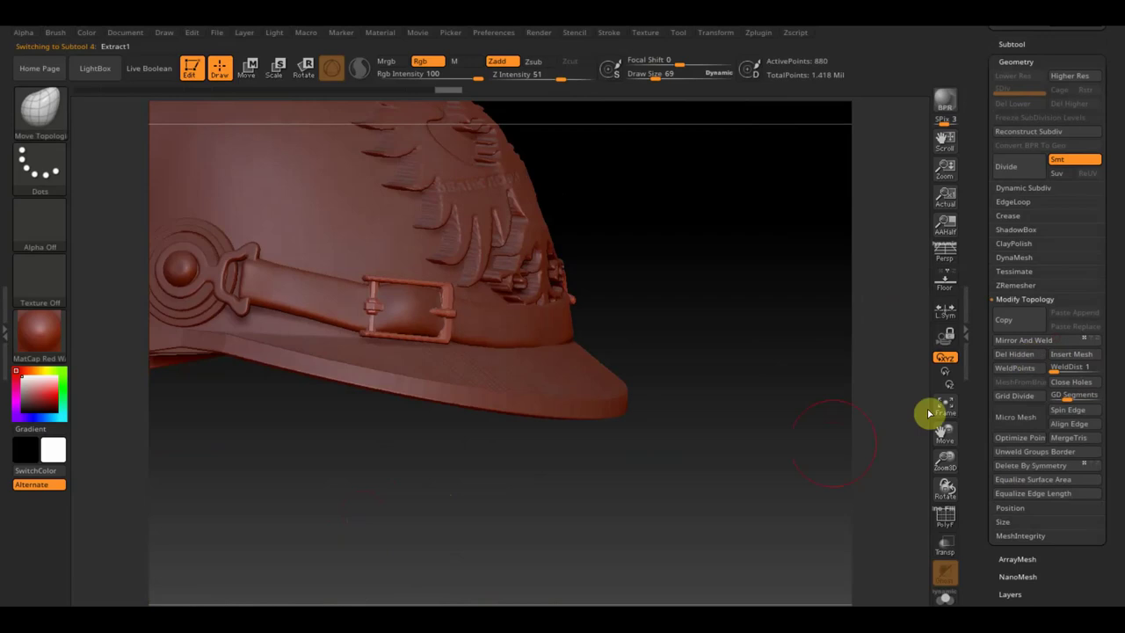
mouse_move(769, 444)
left_mouse_down()
mouse_move(748, 454)
mouse_move(755, 499)
mouse_move(715, 460)
mouse_move(680, 512)
left_mouse_up()
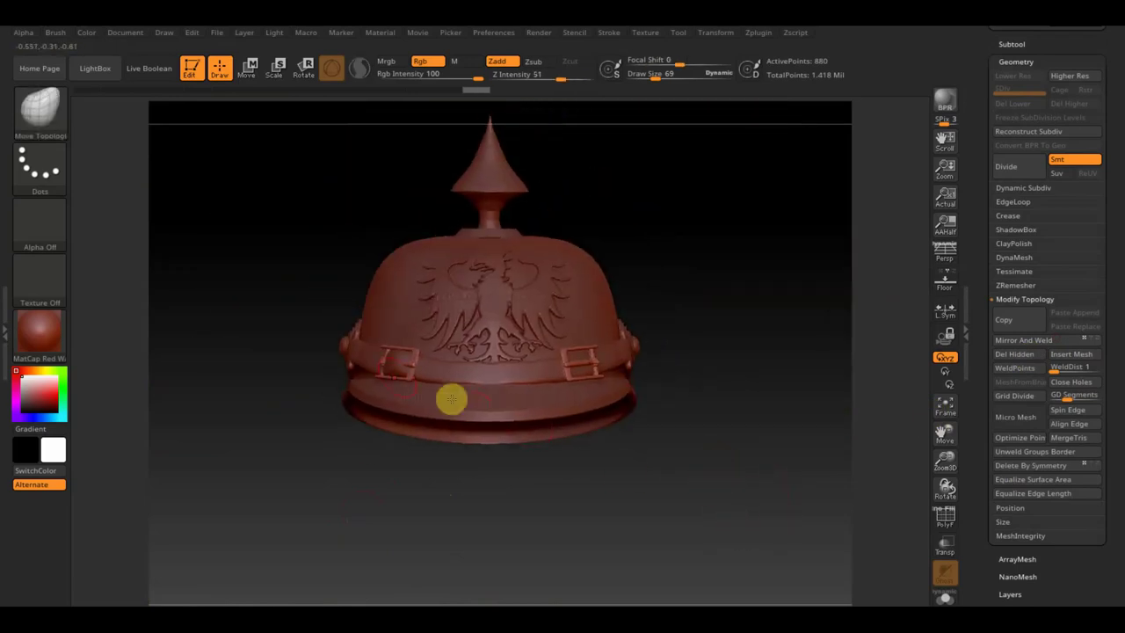
mouse_move(654, 439)
left_mouse_down()
mouse_move(653, 464)
mouse_move(685, 512)
mouse_move(619, 542)
left_mouse_up()
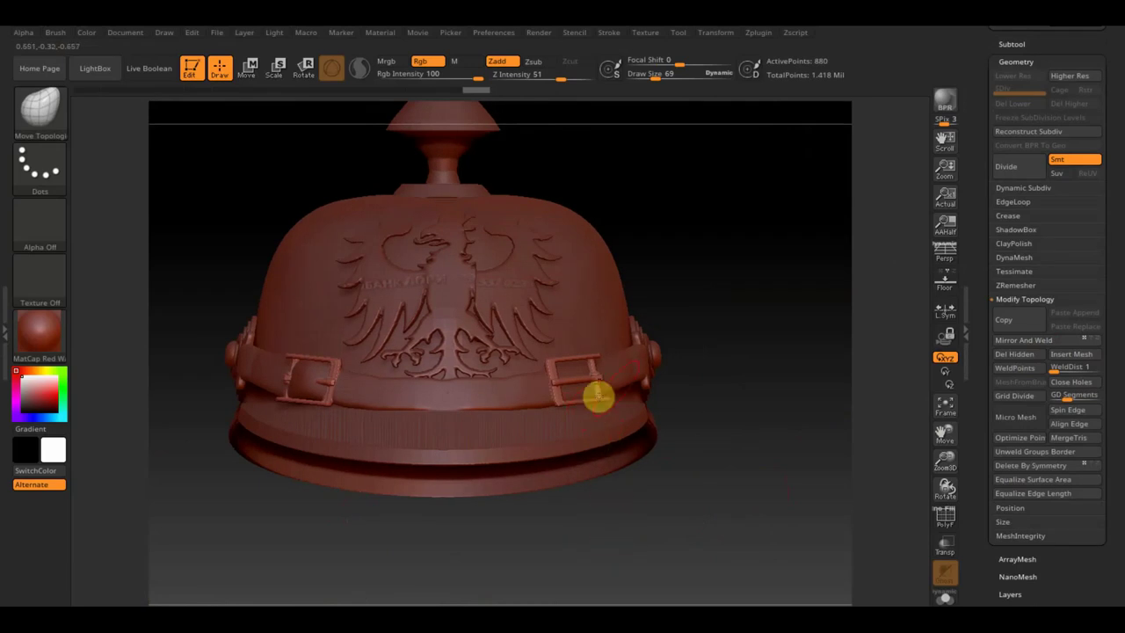
left_click(632, 369, "alt")
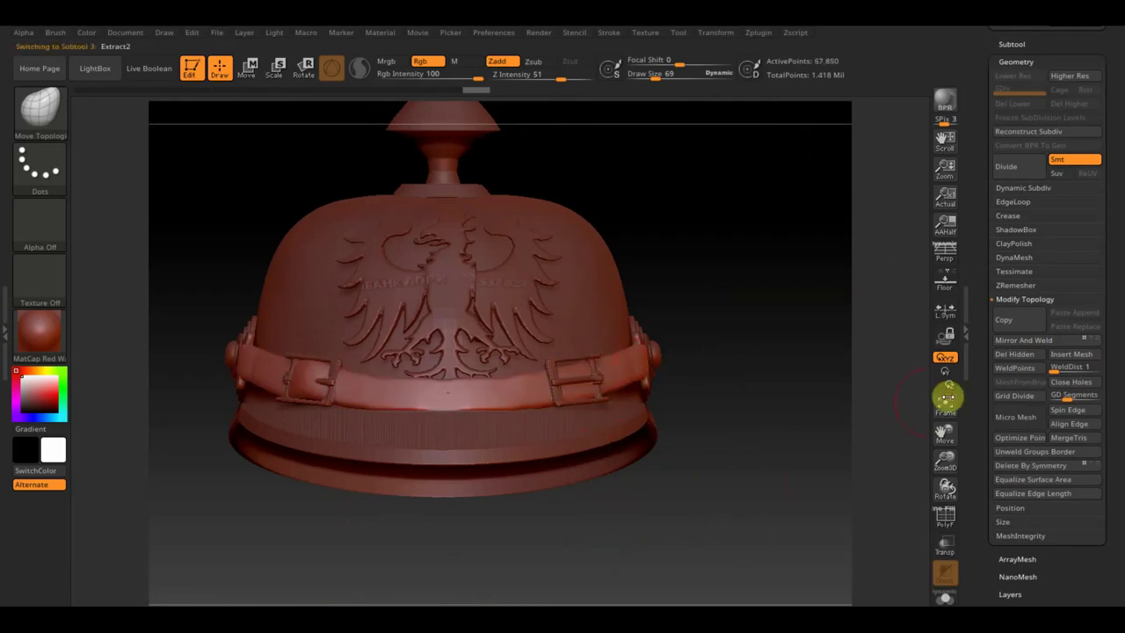
mouse_move(744, 468)
left_mouse_down()
mouse_move(700, 478)
mouse_move(729, 483)
mouse_move(716, 487)
left_mouse_up()
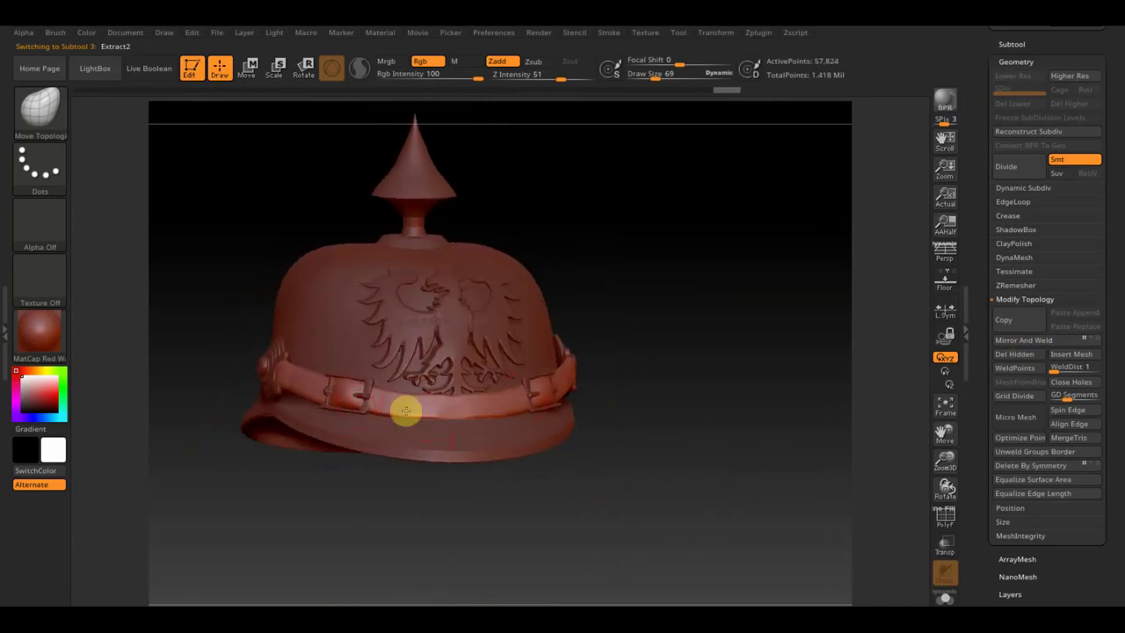
mouse_move(691, 484)
left_mouse_down()
mouse_move(689, 559)
mouse_move(667, 501)
mouse_move(703, 519)
mouse_move(686, 485)
mouse_move(744, 474)
mouse_move(755, 496)
mouse_move(671, 483)
mouse_move(700, 498)
mouse_move(630, 500)
mouse_move(706, 492)
mouse_move(607, 495)
mouse_move(681, 495)
mouse_move(741, 469)
mouse_move(753, 445)
mouse_move(748, 545)
mouse_move(751, 453)
mouse_move(724, 515)
mouse_move(748, 537)
mouse_move(738, 535)
mouse_move(733, 462)
mouse_move(636, 409)
left_mouse_up()
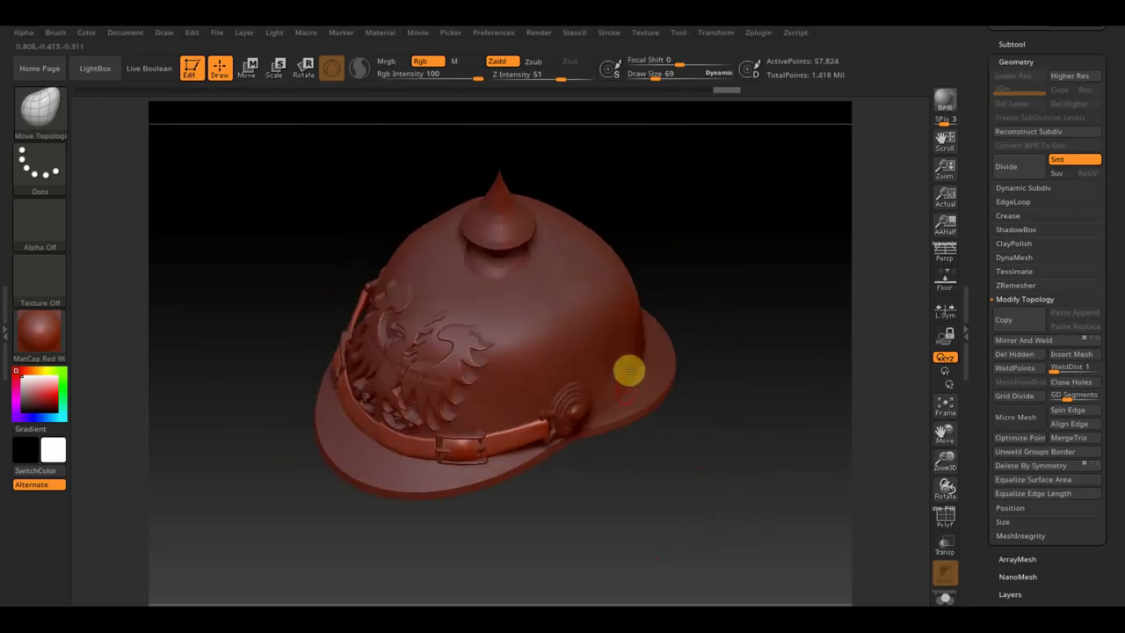
mouse_move(629, 370)
left_mouse_down()
mouse_move(665, 495)
mouse_move(665, 419)
left_mouse_up()
left_click_drag(765, 390, 786, 393)
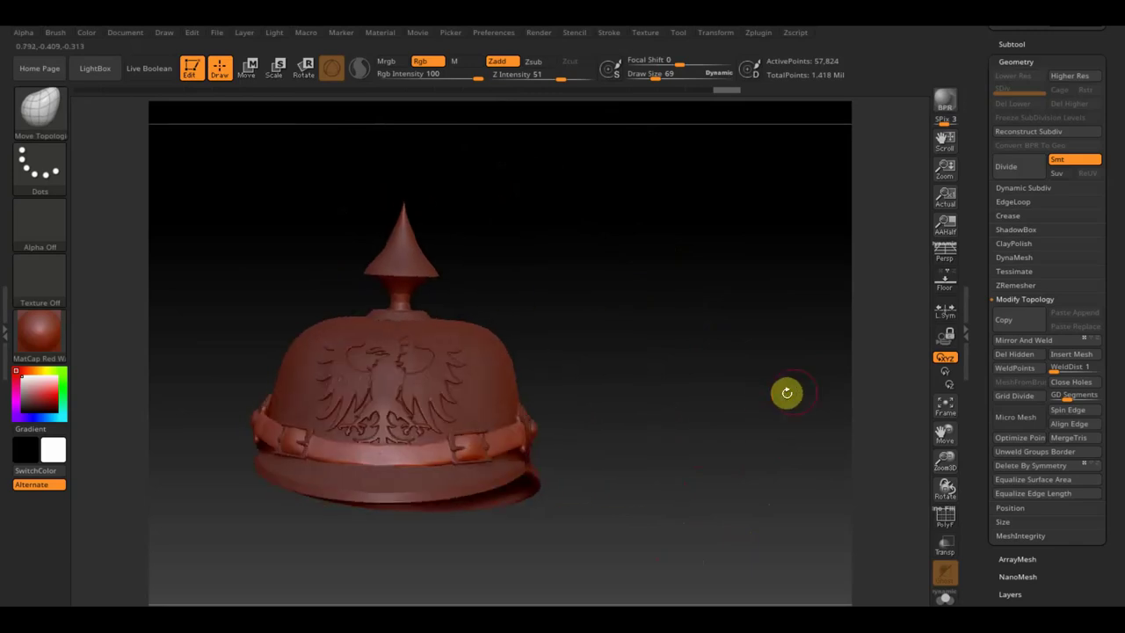
mouse_move(677, 380)
left_mouse_down()
mouse_move(696, 327)
mouse_move(737, 356)
mouse_move(804, 359)
mouse_move(647, 349)
mouse_move(659, 361)
mouse_move(721, 326)
mouse_move(693, 330)
left_mouse_up()
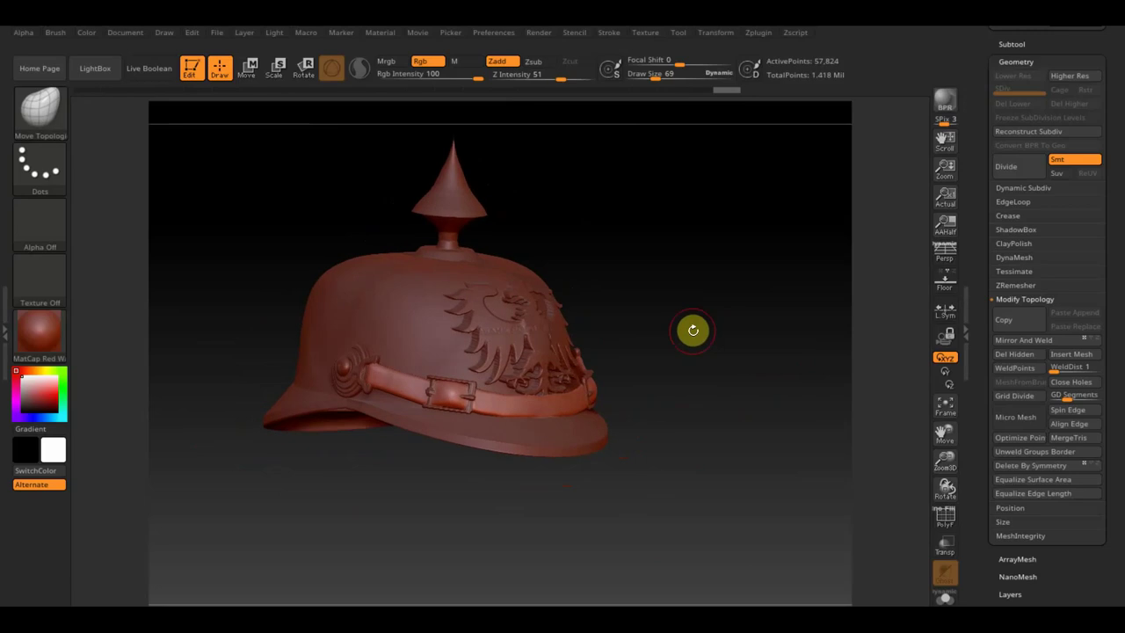